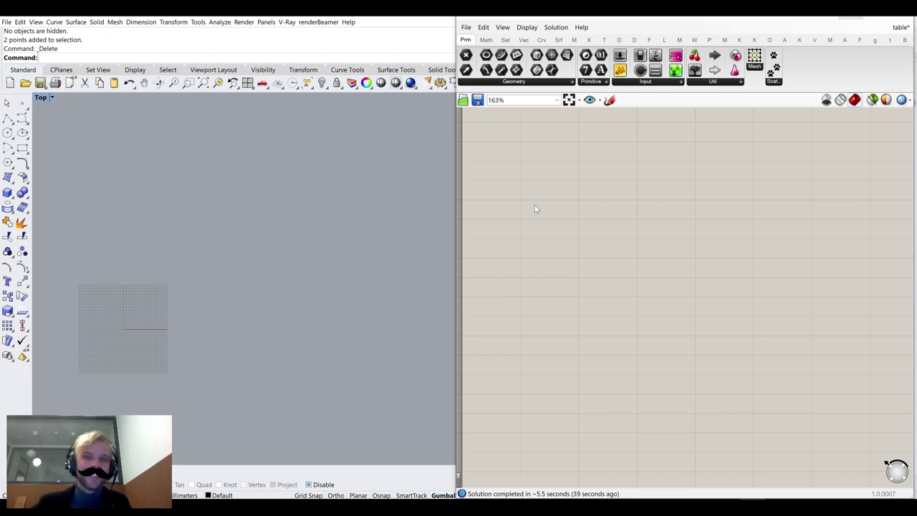
Examine the component layout of the existing grouped table definition on the canvas
scroll(570, 202, "down", 3)
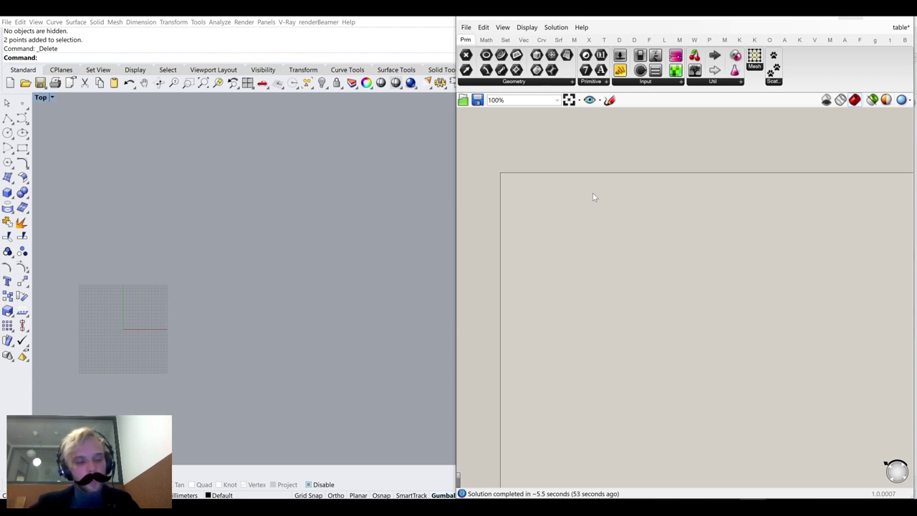
scroll(592, 192, "down", 5)
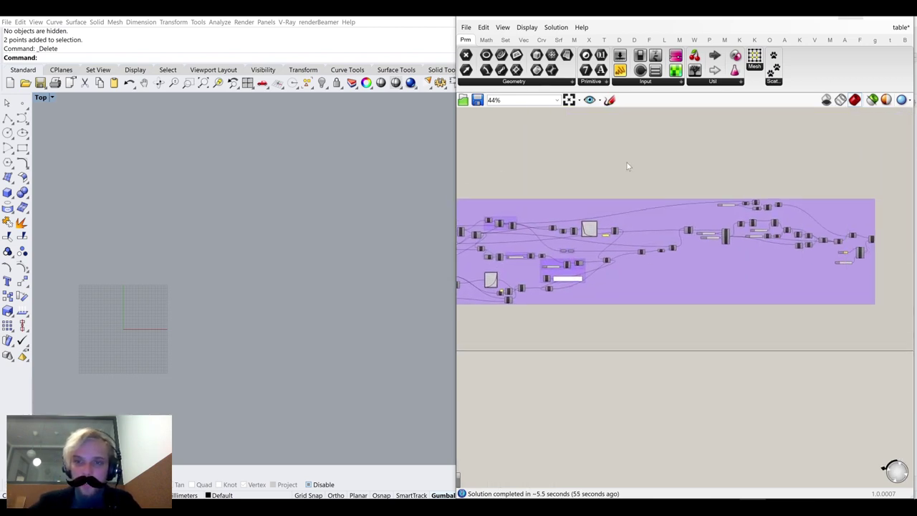
right_click_drag(704, 263, 782, 243)
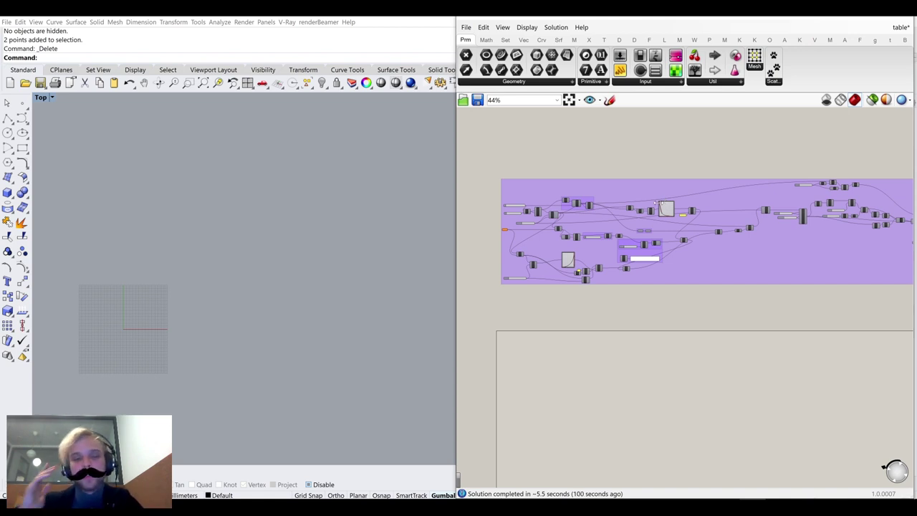
scroll(624, 307, "up", 4)
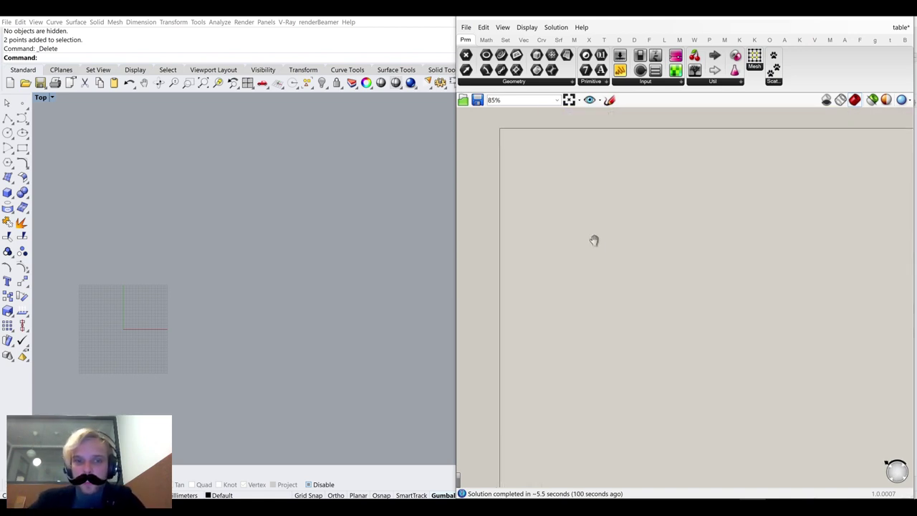
scroll(588, 236, "down", 6)
right_click_drag(588, 169, 572, 270)
scroll(561, 219, "up", 11)
scroll(586, 230, "down", 1)
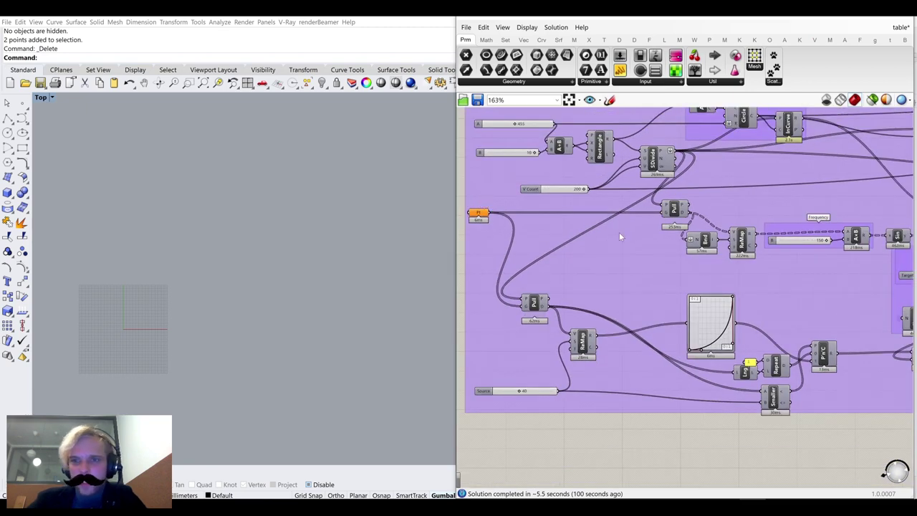
scroll(620, 232, "down", 7)
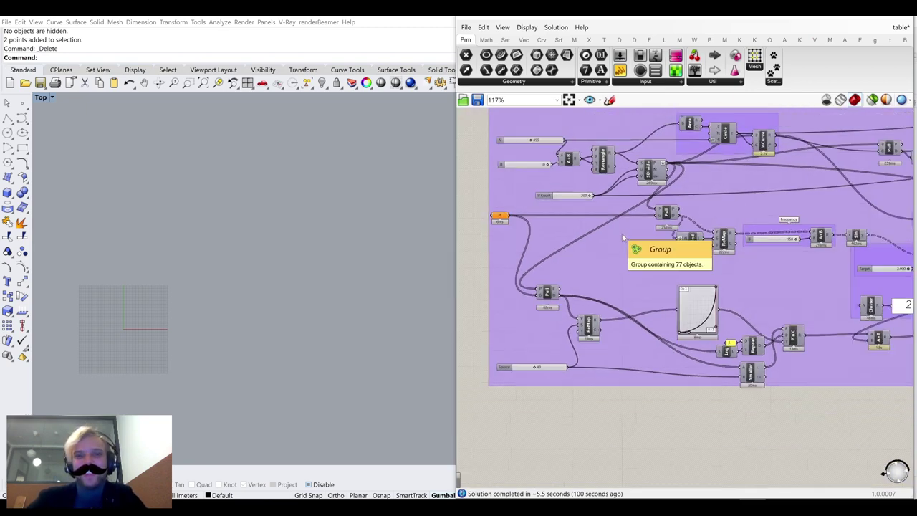
Add a Rectangle component in the empty framed area of the canvas below the existing definition
scroll(608, 295, "up", 7)
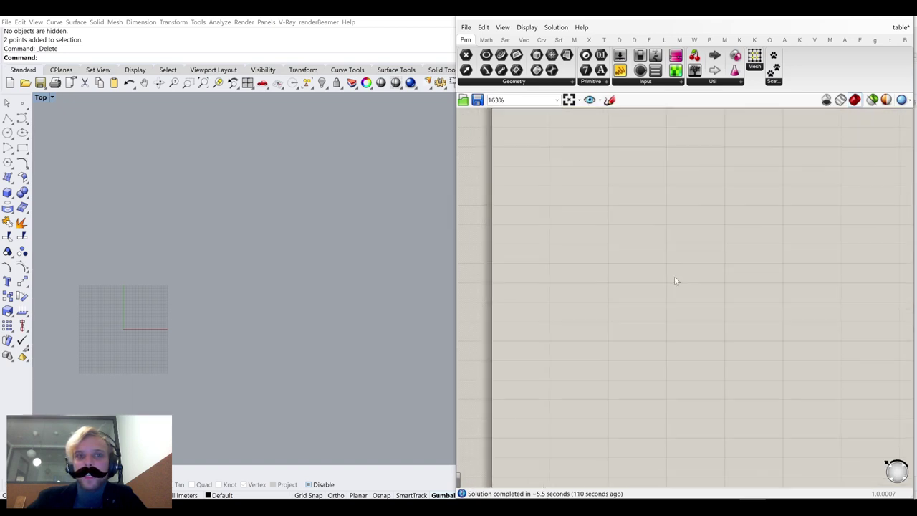
scroll(169, 301, "down", 3)
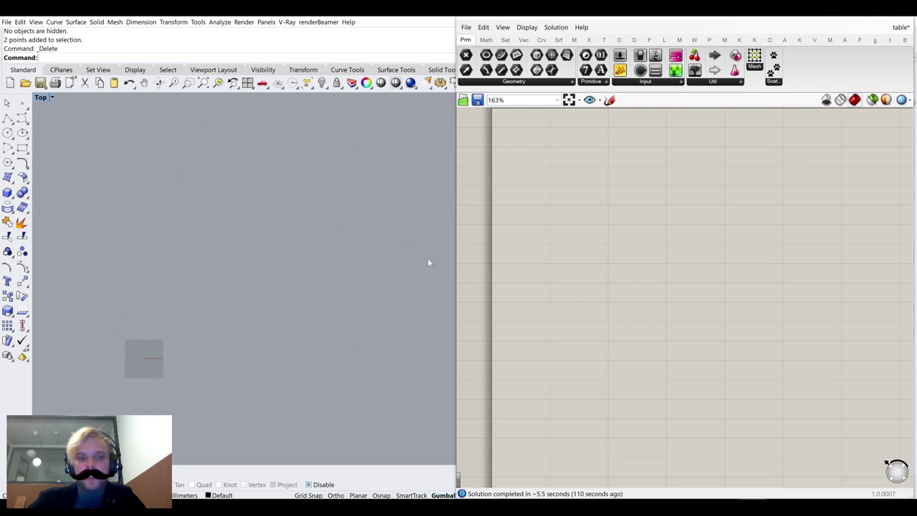
right_click_drag(629, 246, 643, 280)
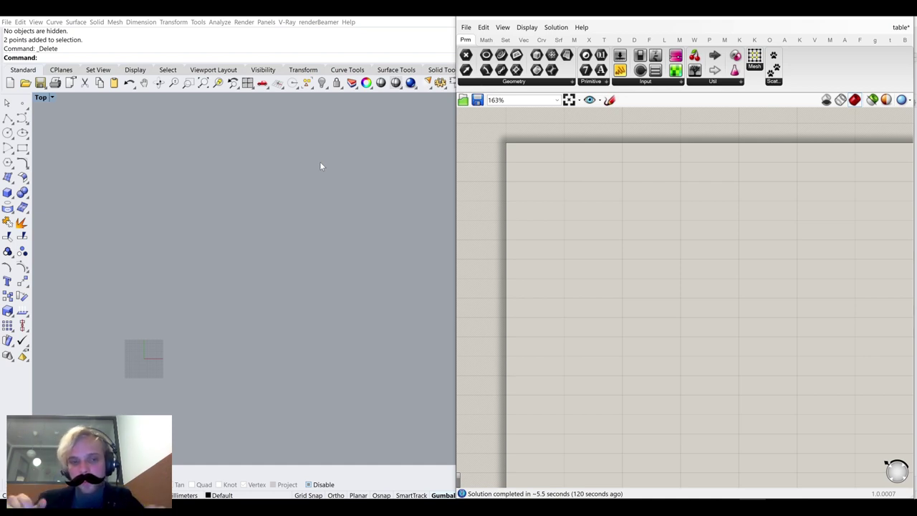
double_click(576, 215)
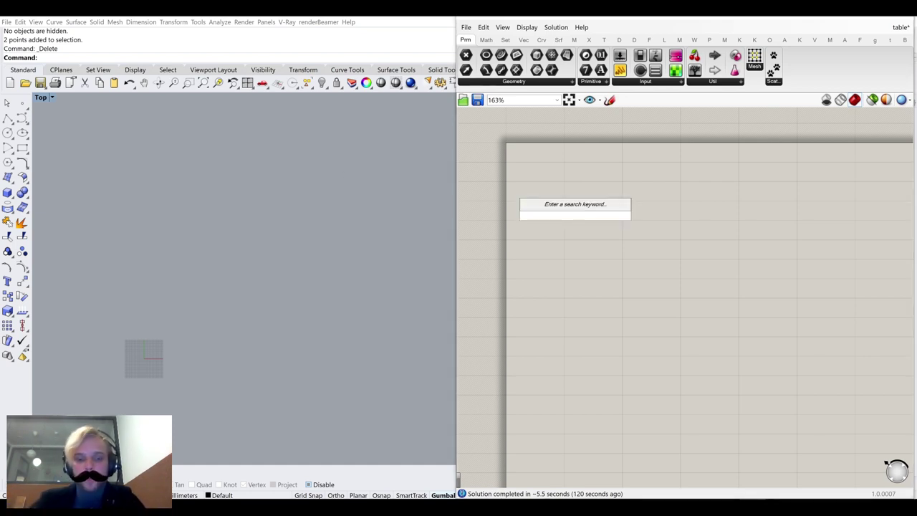
type("rec")
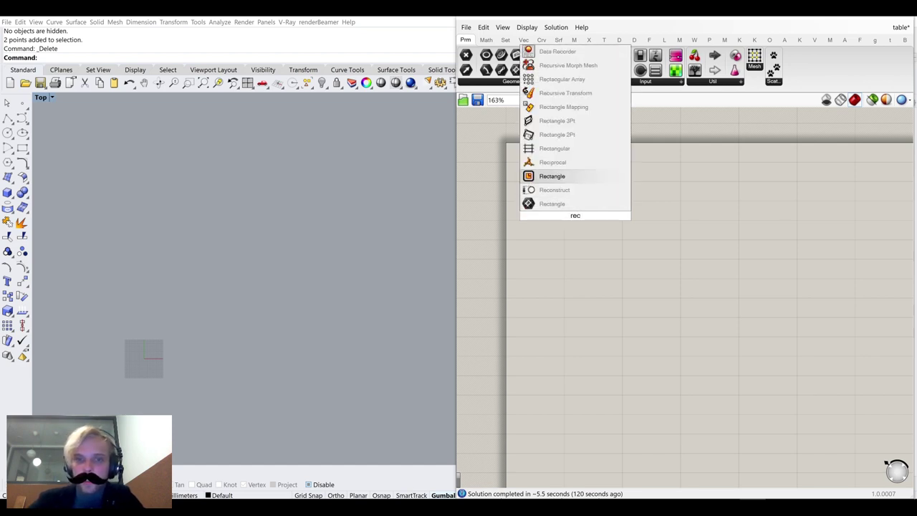
left_click(552, 176)
left_click_drag(575, 202, 620, 243)
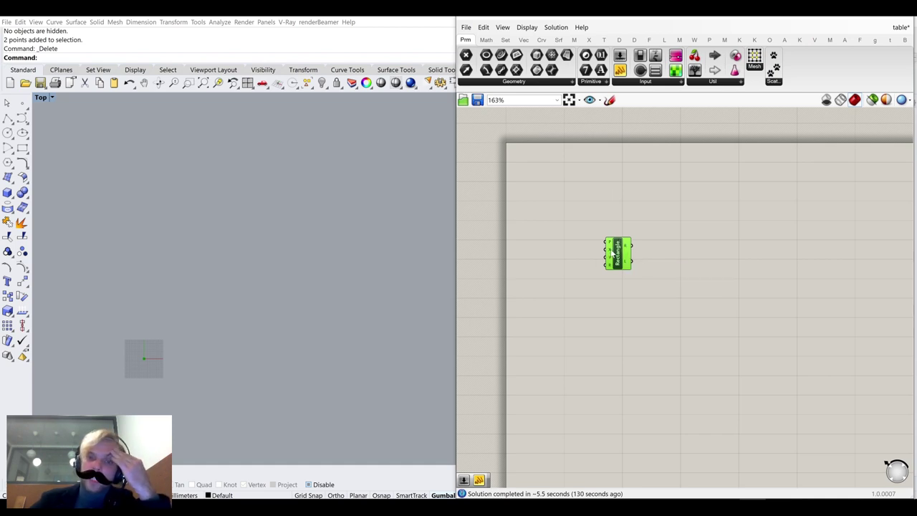
Create a number slider set to 500 and wire it to the Rectangle's X and Y size inputs
double_click(552, 247)
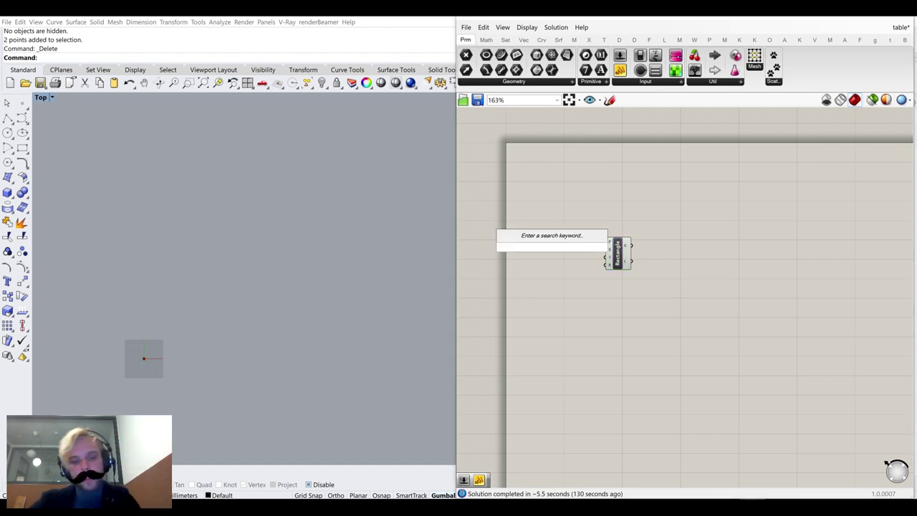
type("500")
key("Return")
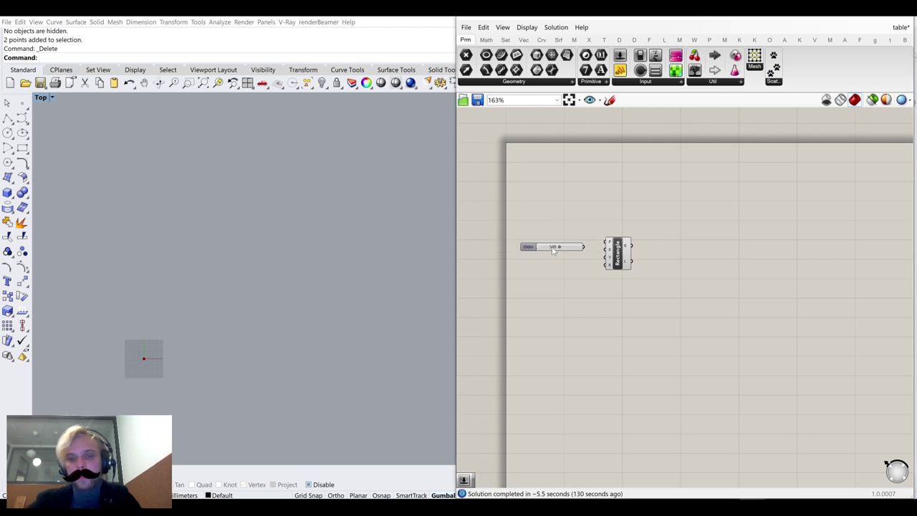
scroll(547, 231, "up", 3)
mouse_move(622, 258)
left_mouse_down()
mouse_move(650, 271)
mouse_move(655, 264)
mouse_move(655, 278)
mouse_move(623, 275)
left_mouse_up()
left_click(620, 240)
scroll(688, 280, "up", 4)
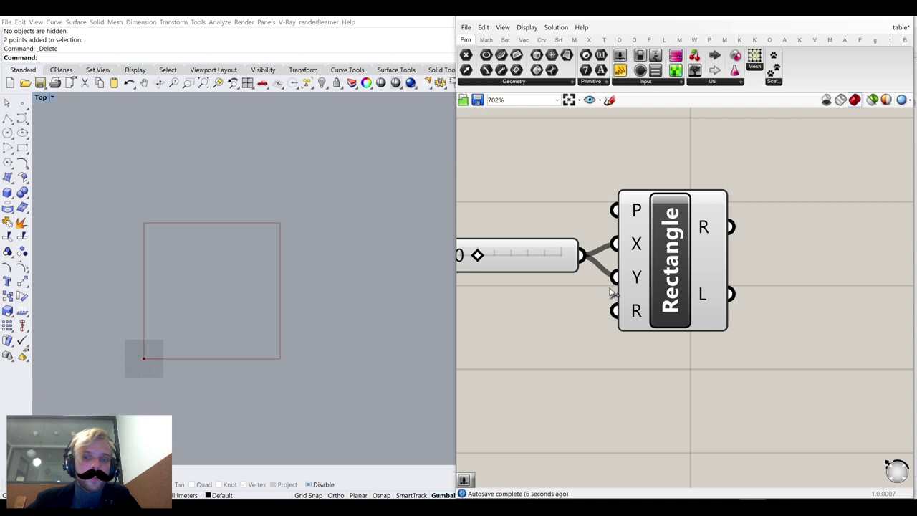
scroll(618, 295, "down", 3)
double_click(590, 316)
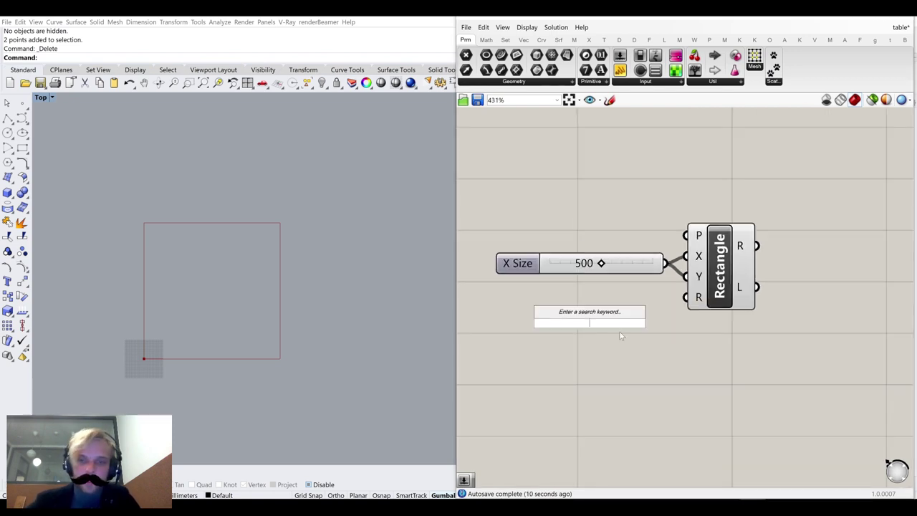
left_click(682, 364)
Add a Divide Surface component beside the Rectangle and connect the rectangle output to its surface input
scroll(736, 304, "down", 5)
double_click(668, 252)
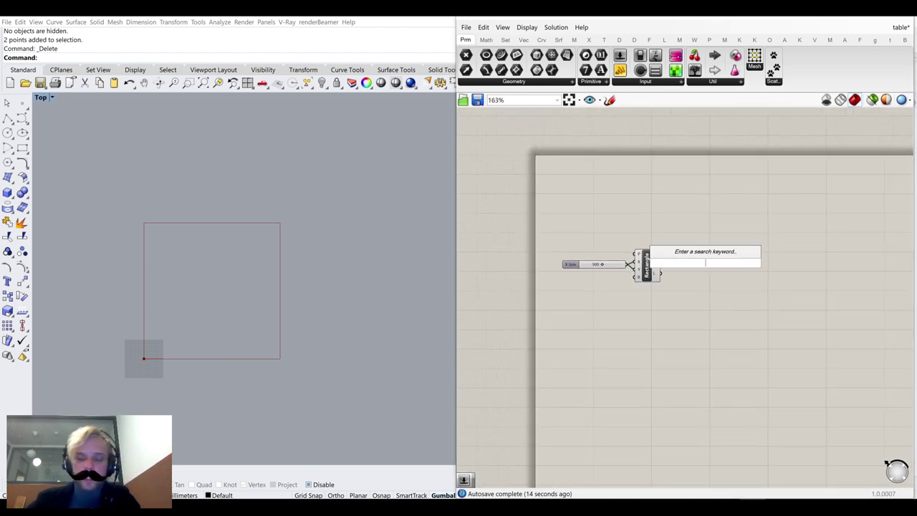
type("divide su")
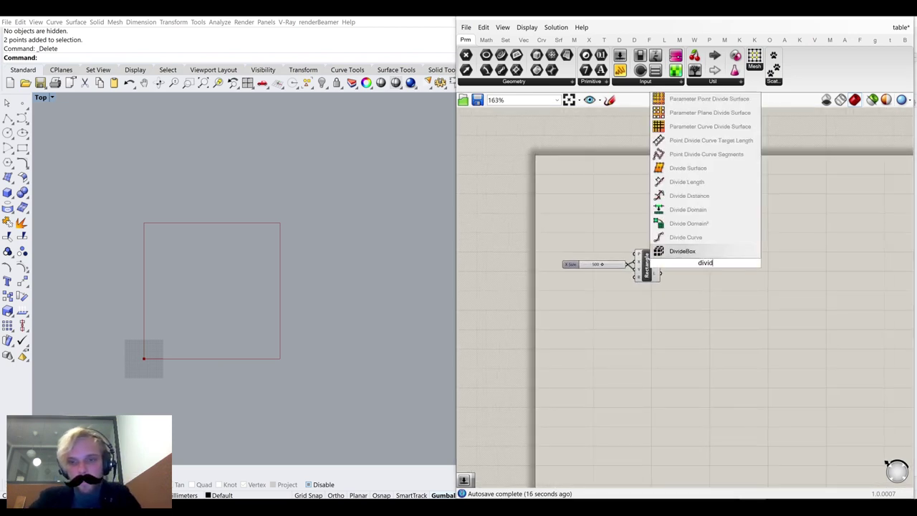
left_click(712, 255)
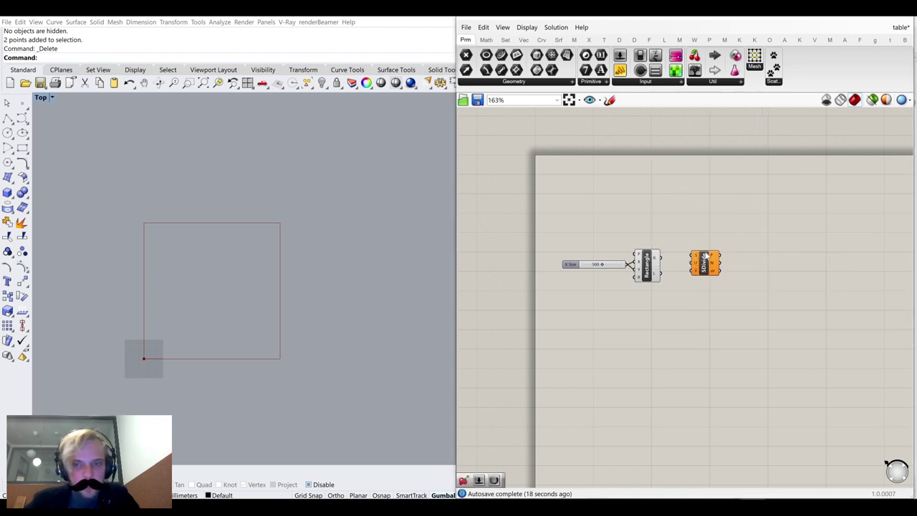
scroll(656, 261, "up", 4)
left_click_drag(632, 262, 724, 255)
left_click_drag(779, 287, 829, 296)
Create a number slider set to 50 and wire it to the U and V counts of Divide Surface
right_click_drag(712, 397, 608, 339)
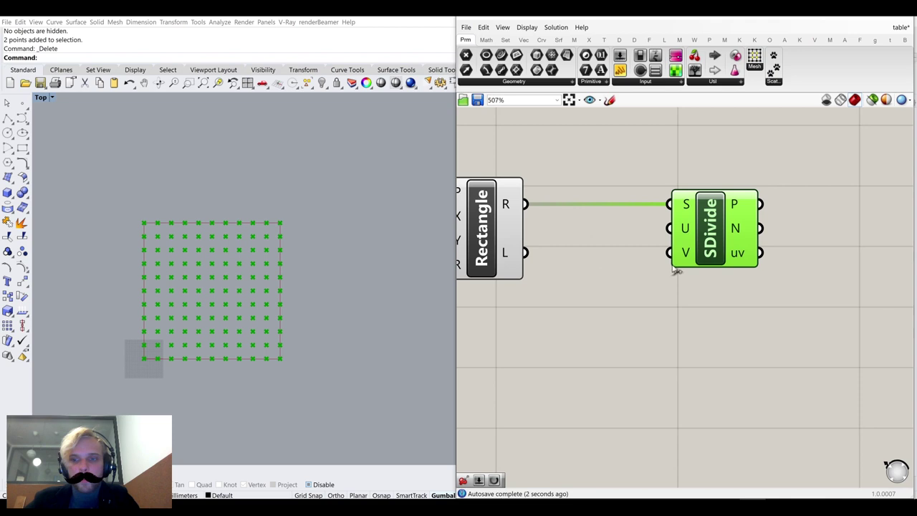
double_click(607, 340)
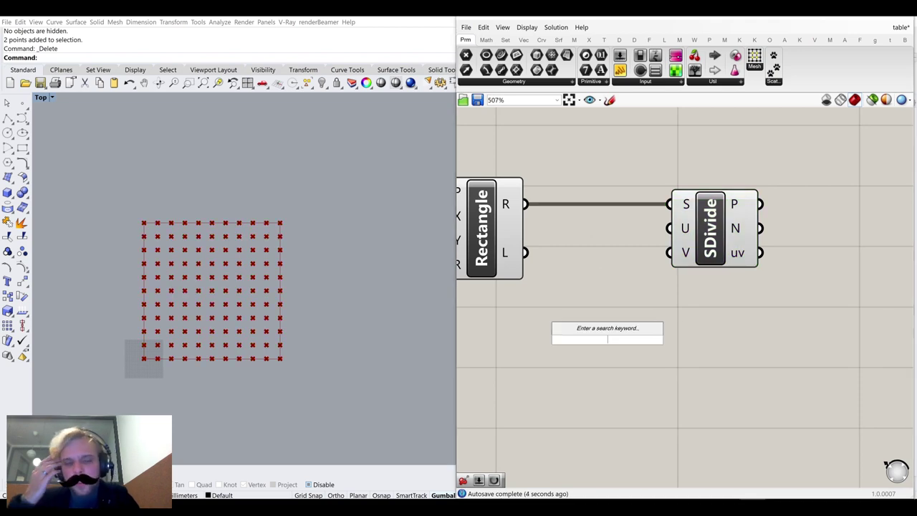
type("50")
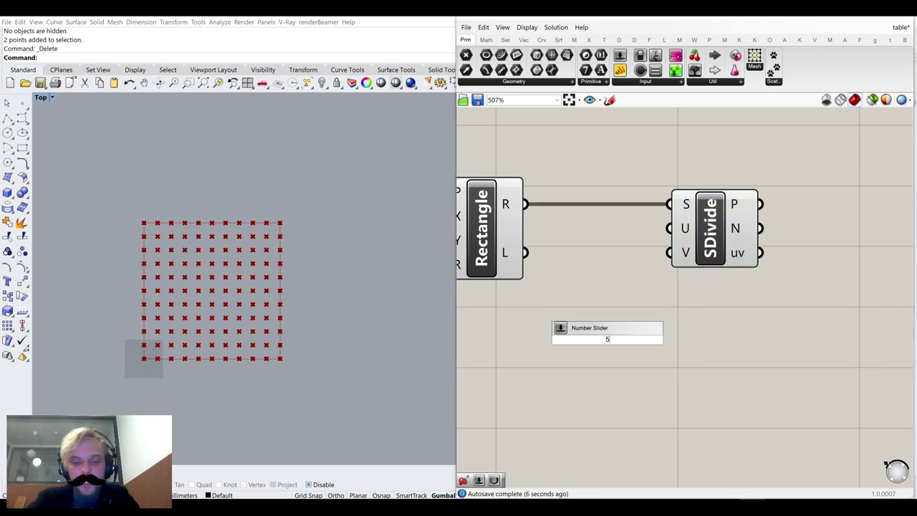
key("Return")
left_click_drag(653, 334, 669, 230)
left_click_drag(636, 327, 586, 305)
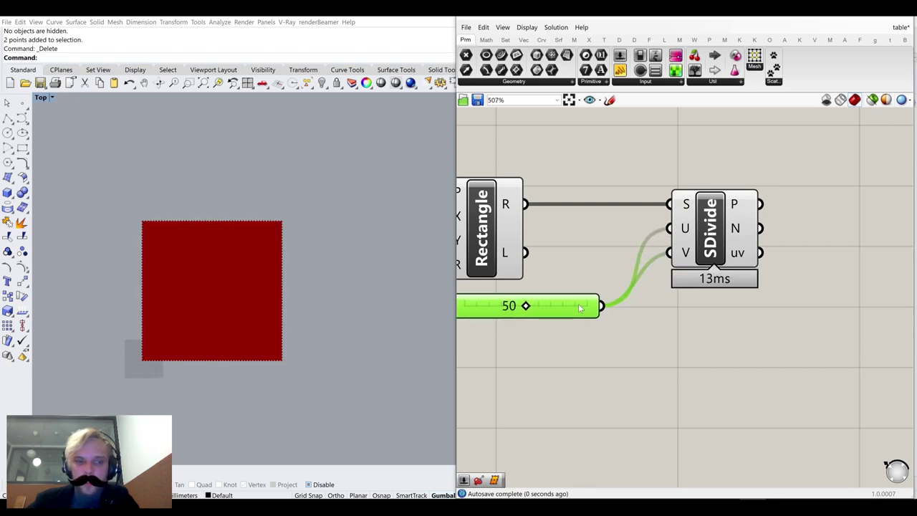
left_click(624, 354)
scroll(262, 250, "up", 5)
scroll(248, 201, "down", 3)
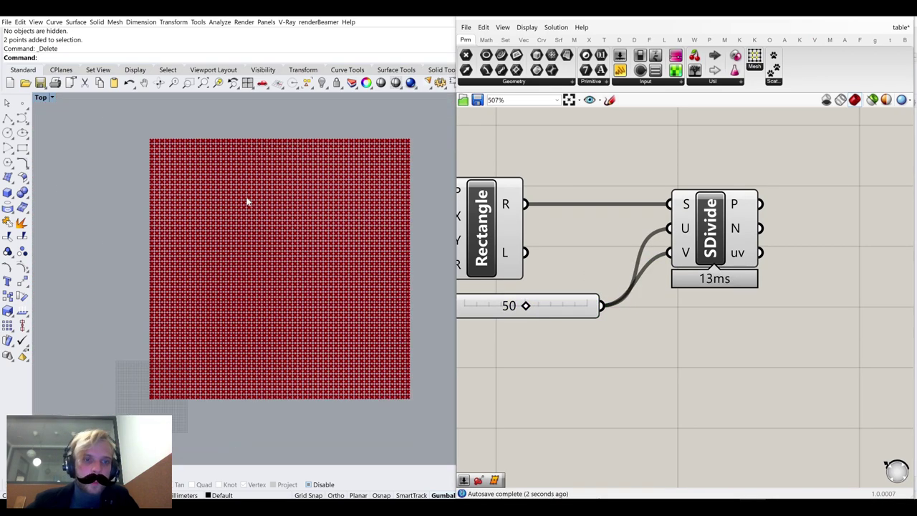
right_click_drag(284, 280, 256, 282)
Review the existing table definition for reference, returning to the new Divide Surface component
right_click_drag(753, 293, 656, 336)
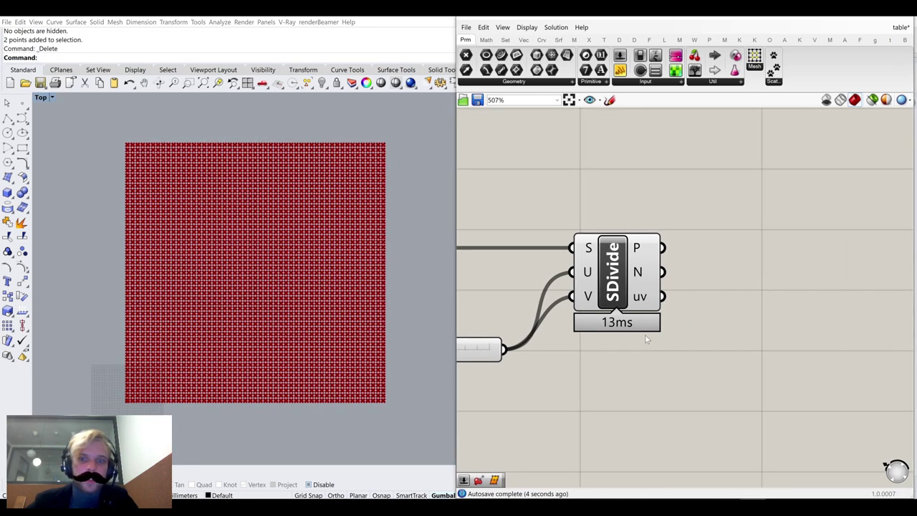
scroll(652, 248, "down", 2)
left_click_drag(742, 362, 661, 315)
mouse_move(649, 250)
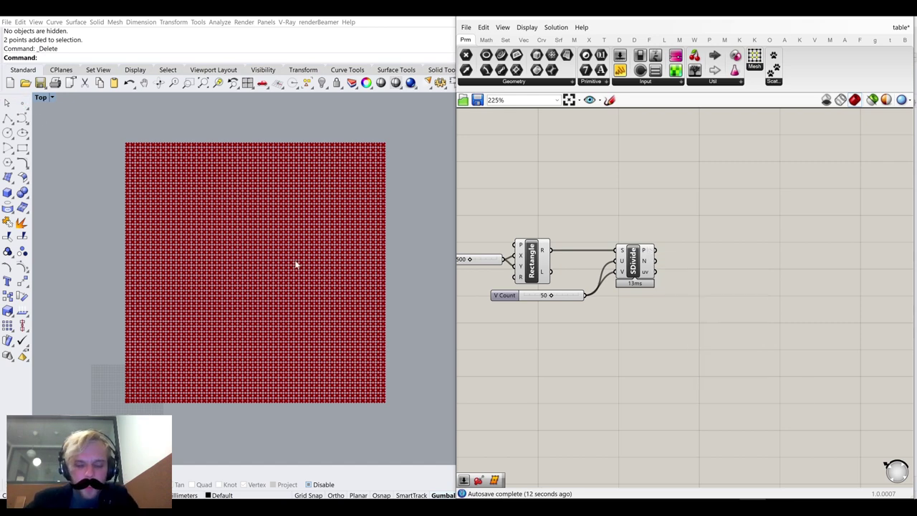
scroll(619, 221, "down", 10)
right_click_drag(654, 120, 609, 256)
scroll(602, 270, "up", 6)
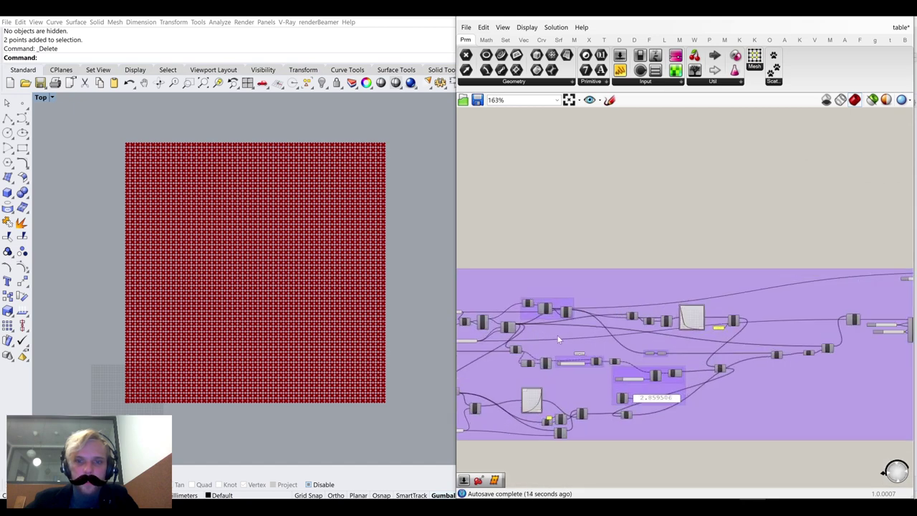
scroll(499, 326, "up", 4)
right_click_drag(499, 317, 585, 226)
scroll(644, 279, "down", 3)
scroll(701, 315, "up", 2)
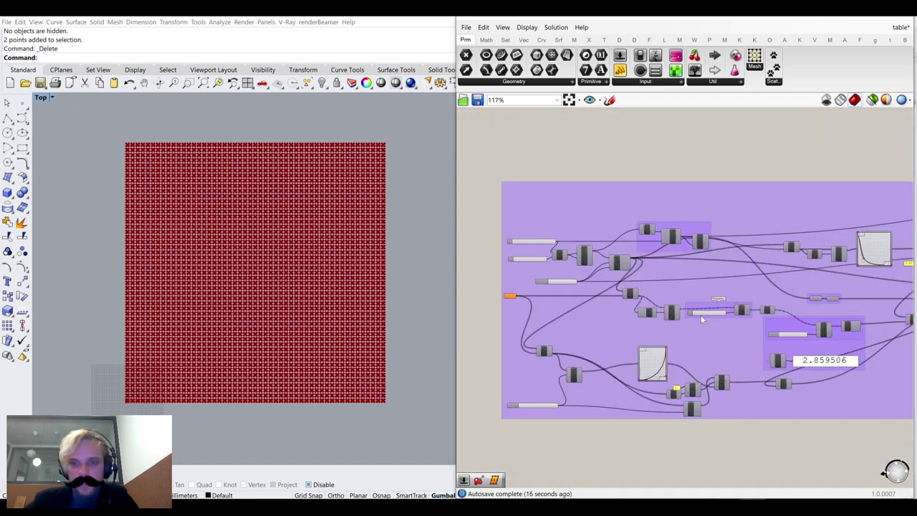
scroll(750, 320, "down", 5)
right_click_drag(709, 387, 690, 225)
scroll(672, 281, "up", 8)
scroll(674, 294, "up", 3)
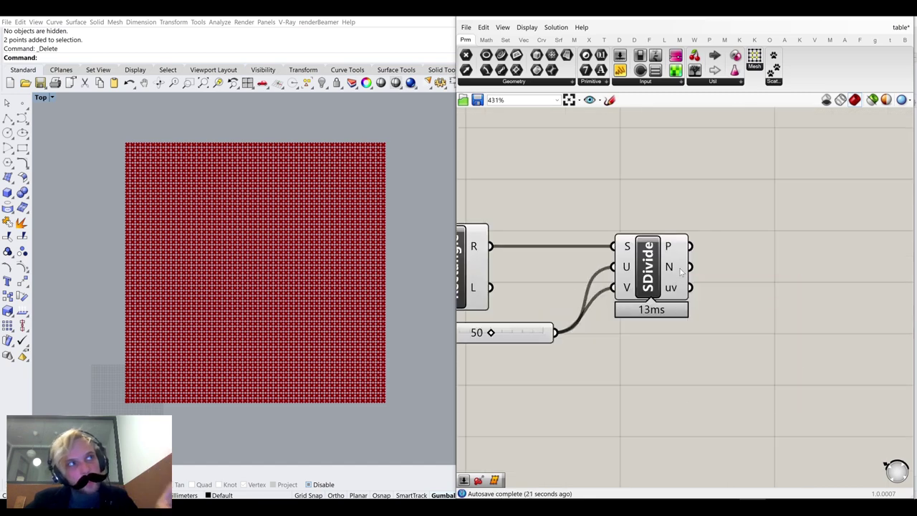
scroll(725, 268, "down", 3)
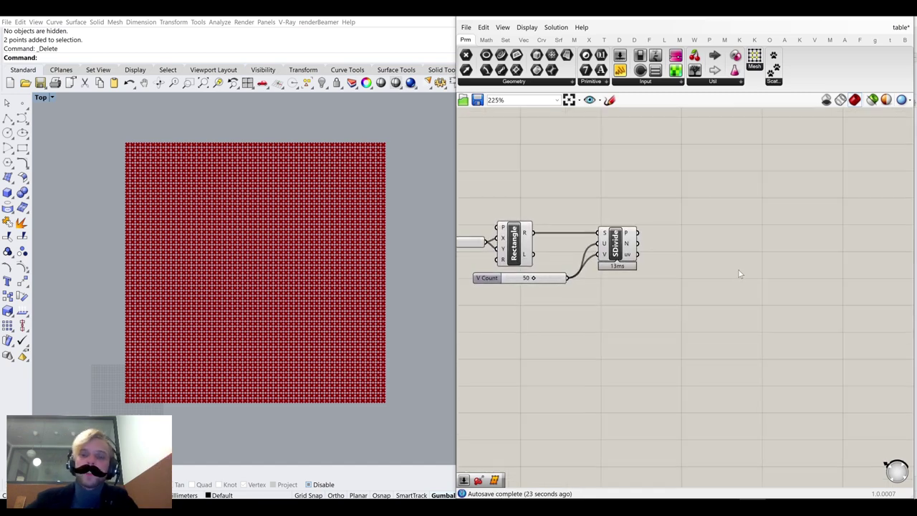
Add a Surface From Points component beside Divide Surface and connect the divided points to its points input
double_click(739, 270)
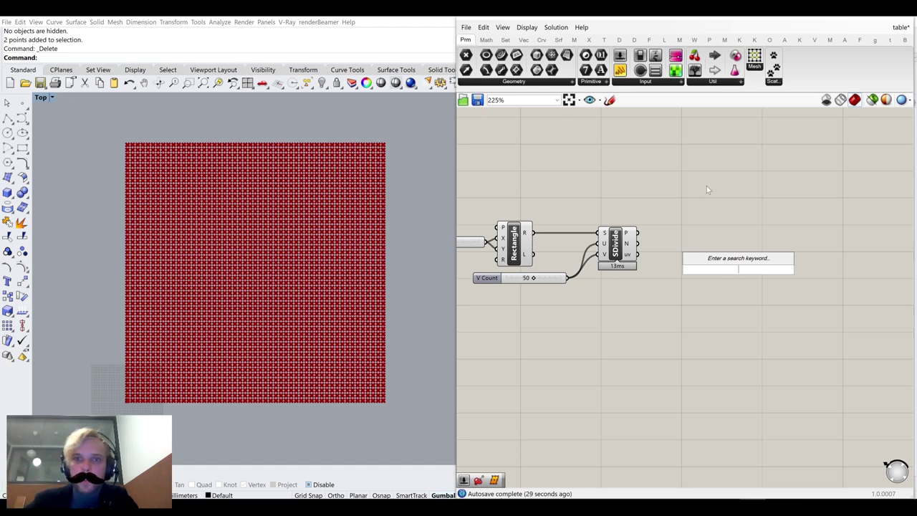
left_click(558, 39)
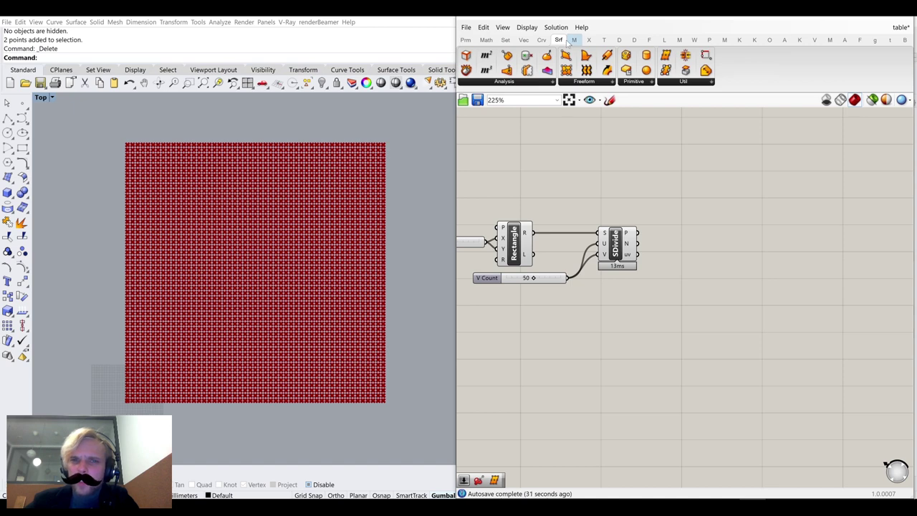
left_click(667, 82)
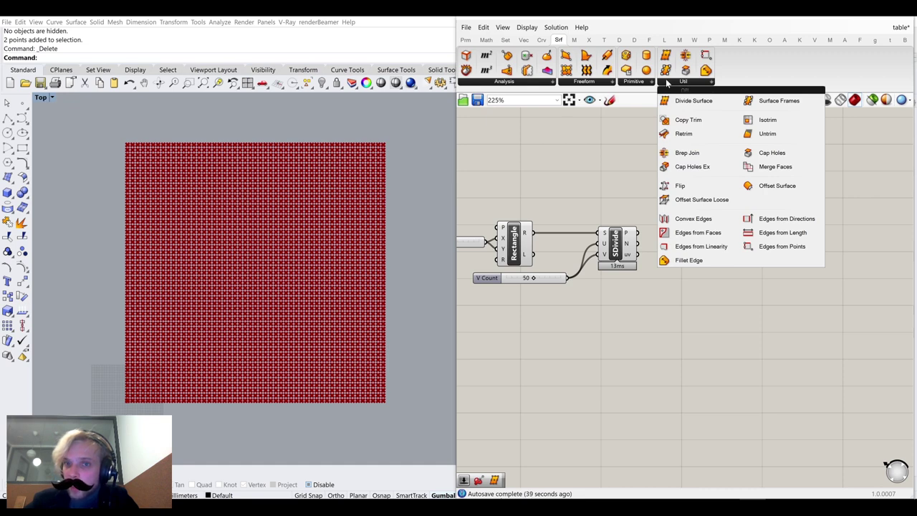
left_click(636, 82)
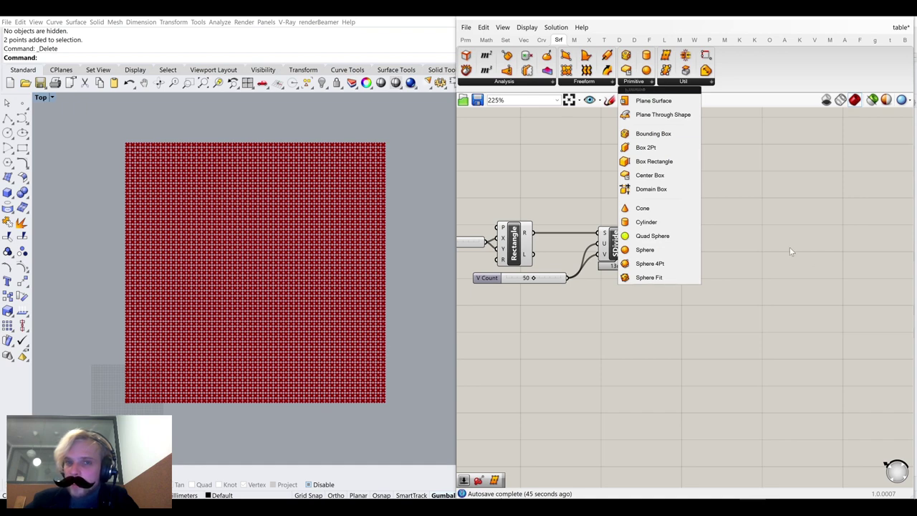
left_click(591, 83)
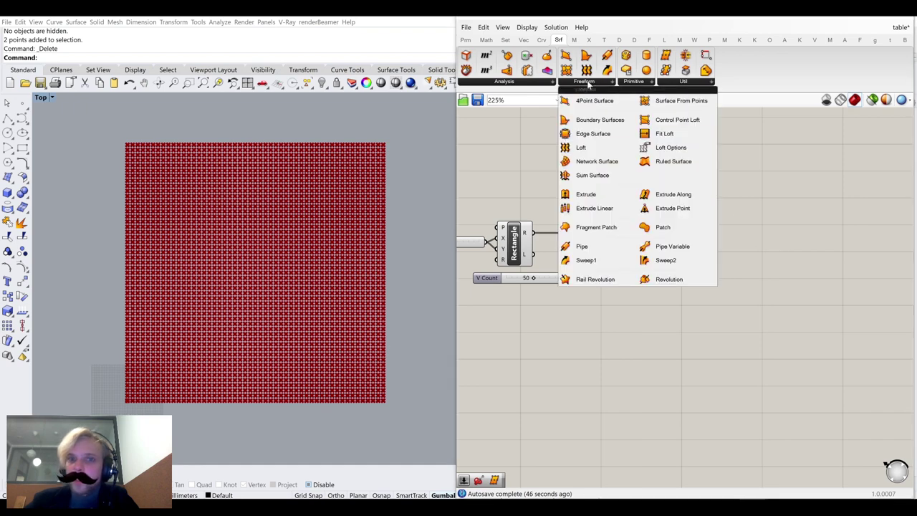
left_click(669, 104)
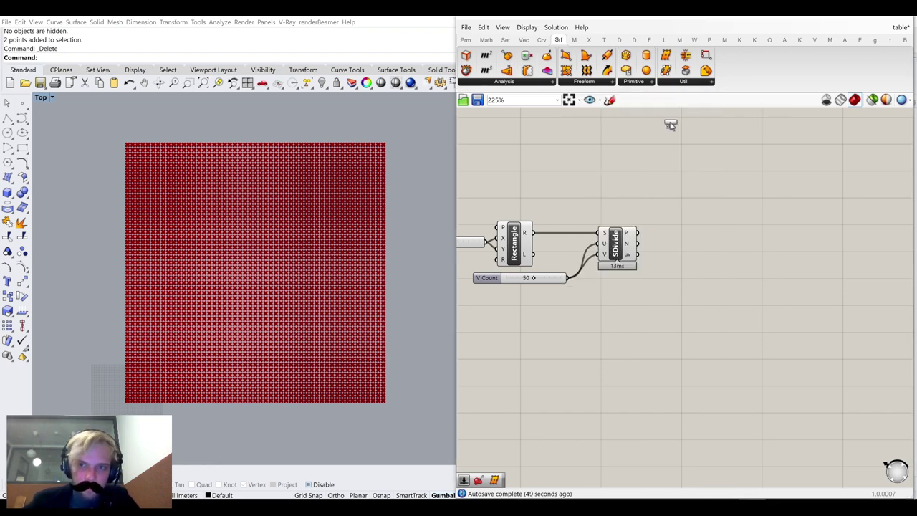
left_click(742, 264)
scroll(700, 289, "up", 3)
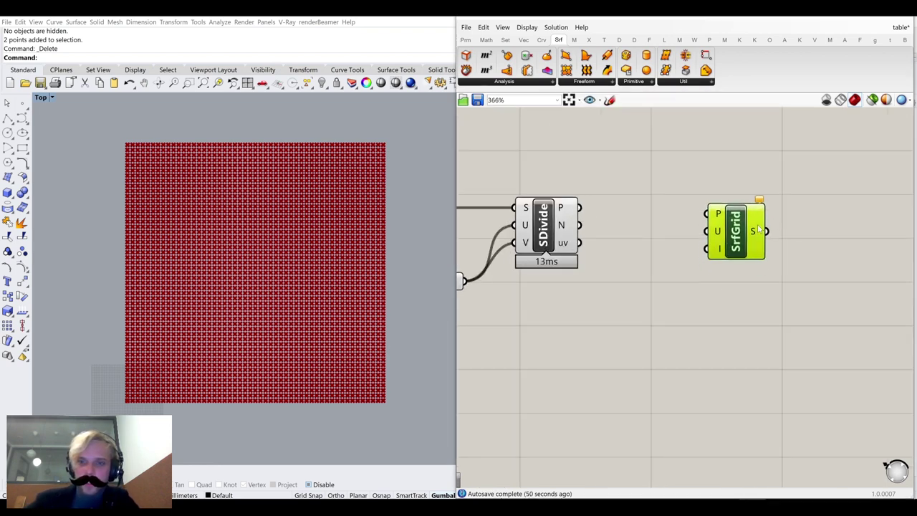
mouse_move(578, 208)
left_mouse_down()
mouse_move(705, 217)
mouse_move(760, 204)
left_mouse_up()
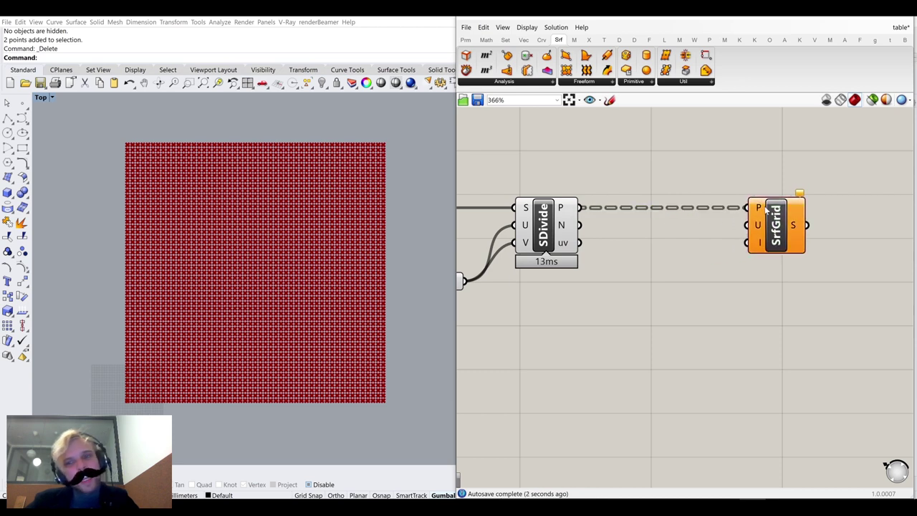
Display full names on the components and space out Divide Surface and Surface From Points
left_click(527, 28)
left_click(538, 64)
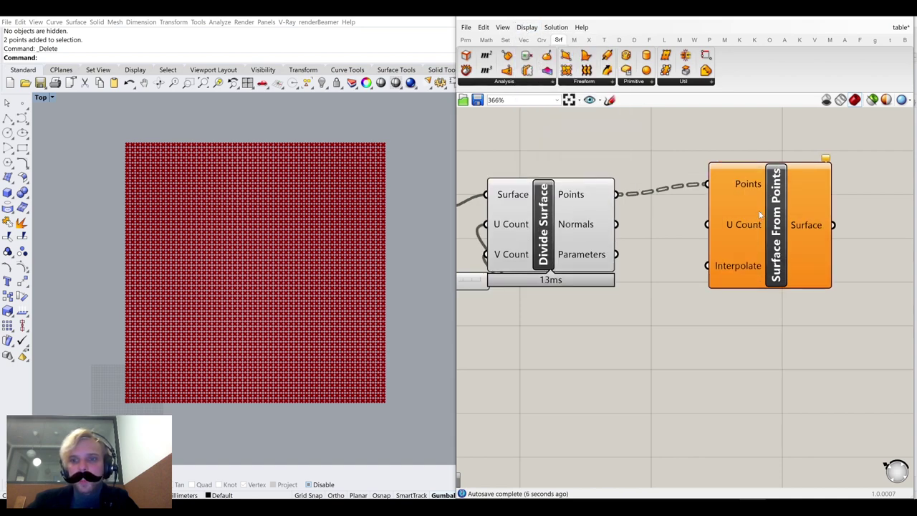
left_click_drag(759, 210, 810, 211)
scroll(780, 216, "down", 3)
scroll(622, 226, "up", 2)
left_click_drag(655, 253, 613, 270)
right_click_drag(628, 242, 680, 239)
left_click_drag(611, 202, 550, 203)
scroll(609, 213, "down", 2)
right_click_drag(837, 222, 703, 219)
scroll(746, 197, "up", 4)
right_click_drag(746, 197, 662, 225)
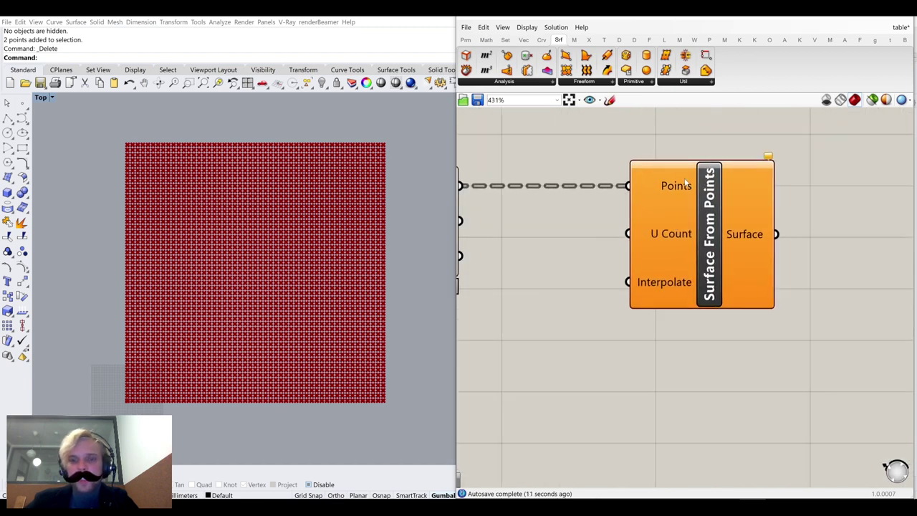
Flatten the Points output of Divide Surface
right_click_drag(644, 192, 719, 190)
scroll(745, 188, "down", 1)
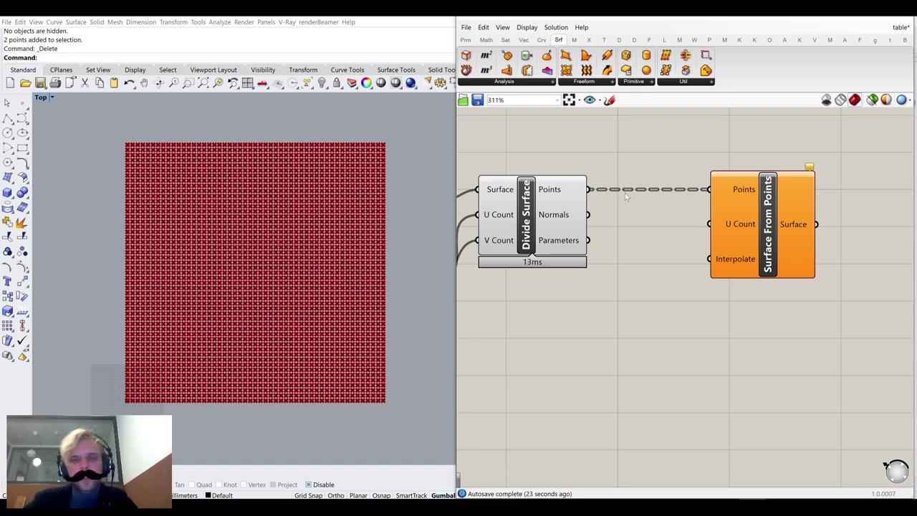
right_click(561, 192)
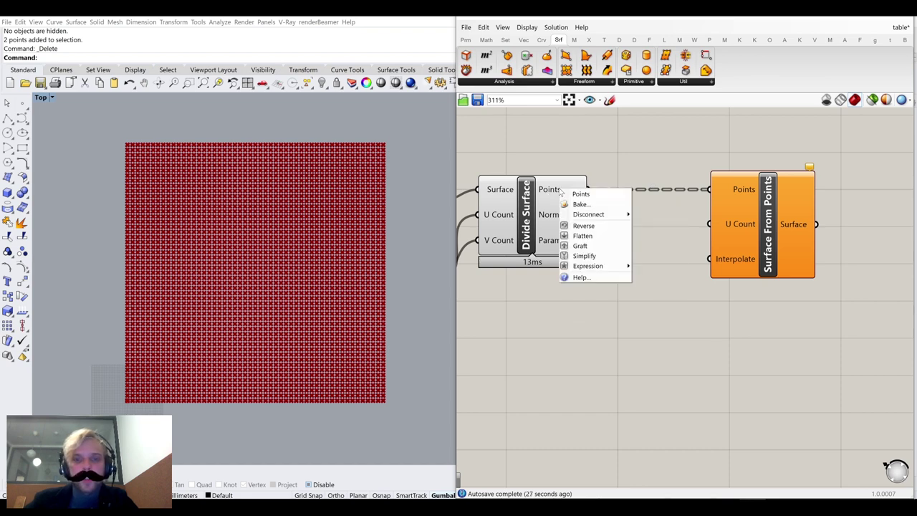
left_click(599, 236)
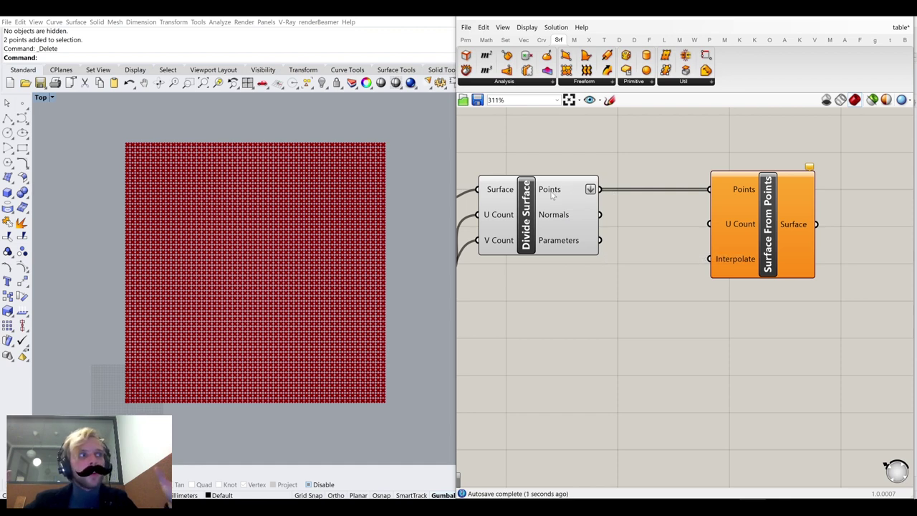
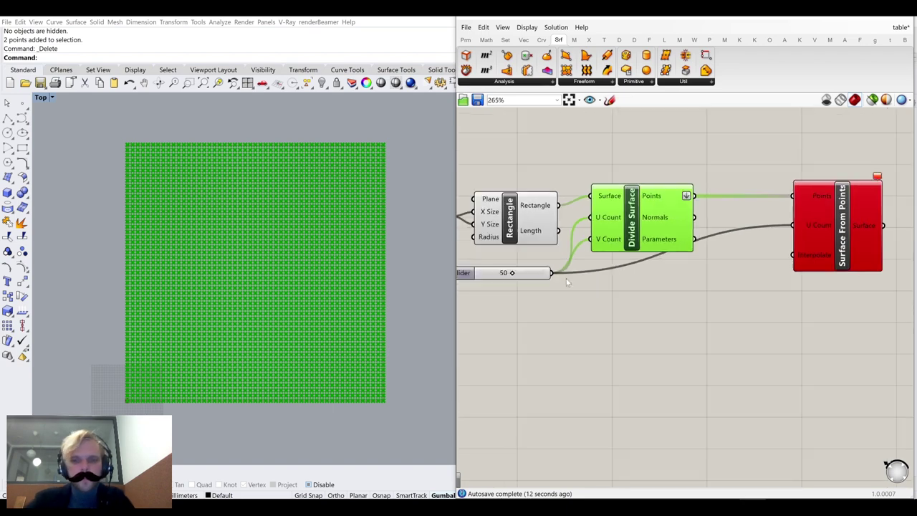
Set the number slider for the U and V counts to 3
right_click_drag(489, 283, 637, 249)
scroll(639, 243, "up", 6)
left_click_drag(709, 236, 619, 235)
double_click(619, 233)
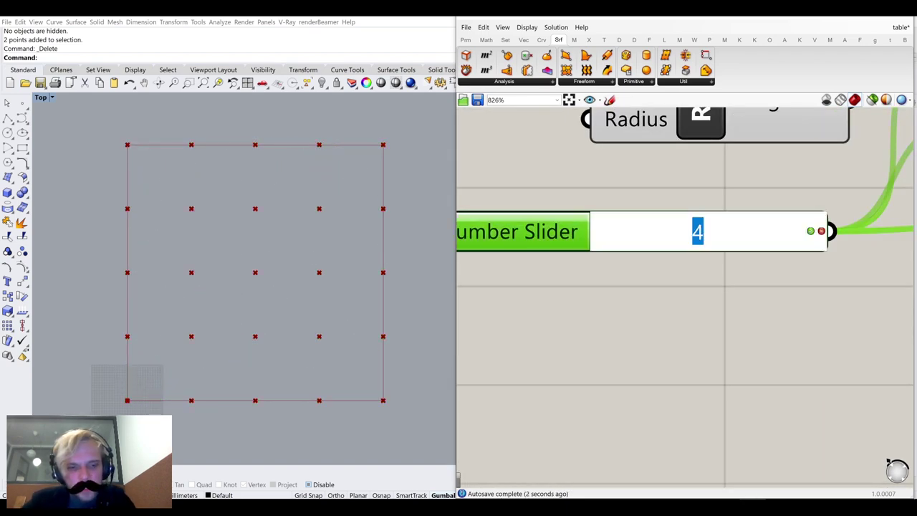
type("3")
key("Return")
scroll(701, 269, "down", 1)
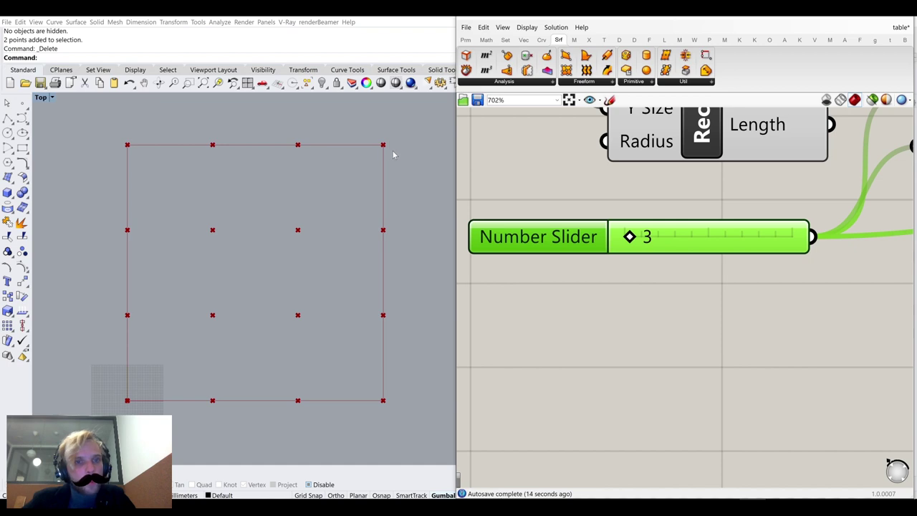
Try to apply the expression x-1 to the U Count input of Surface From Points
scroll(635, 297, "down", 5)
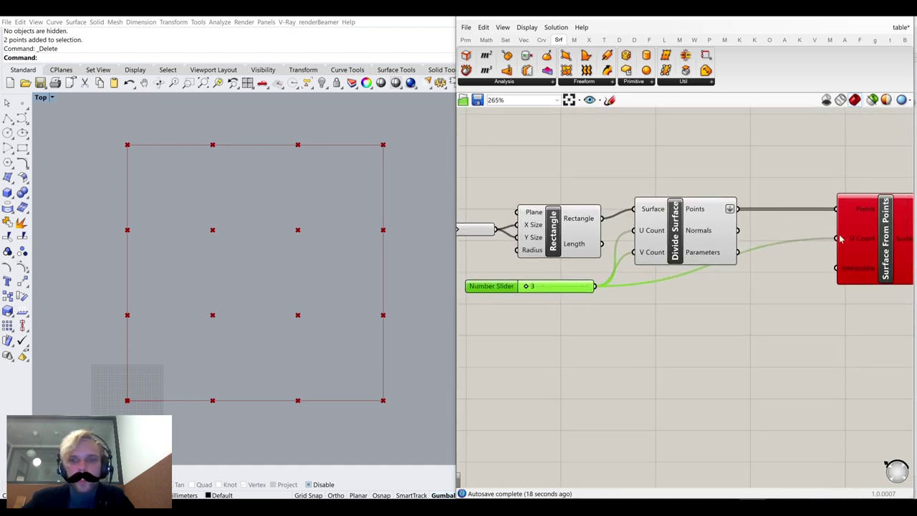
scroll(842, 239, "up", 3)
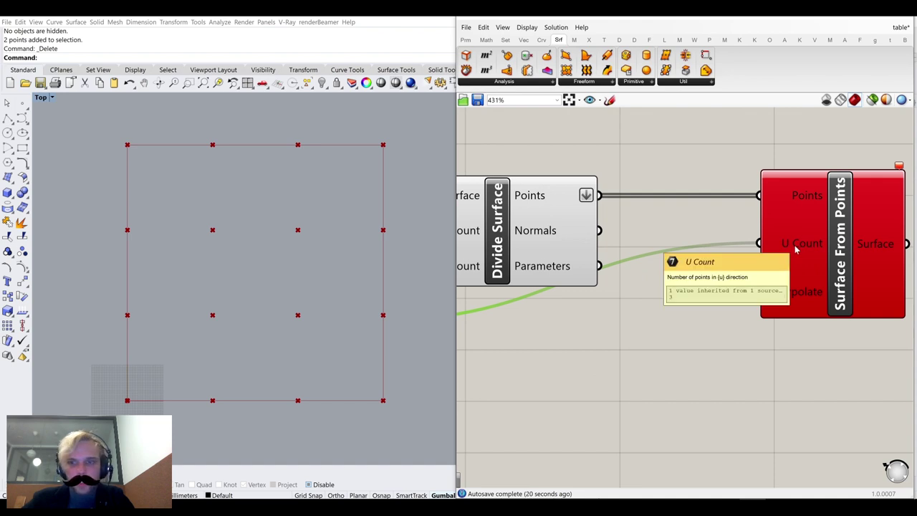
scroll(795, 248, "down", 1)
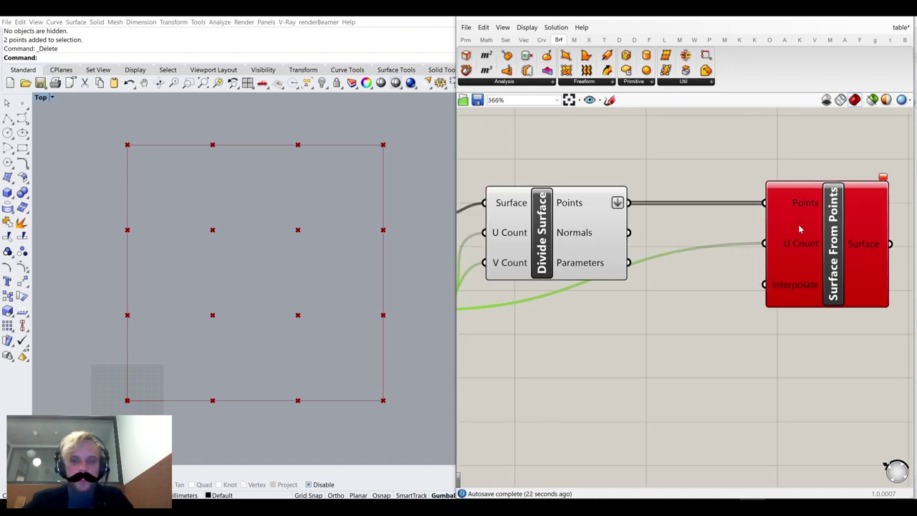
right_click(801, 248)
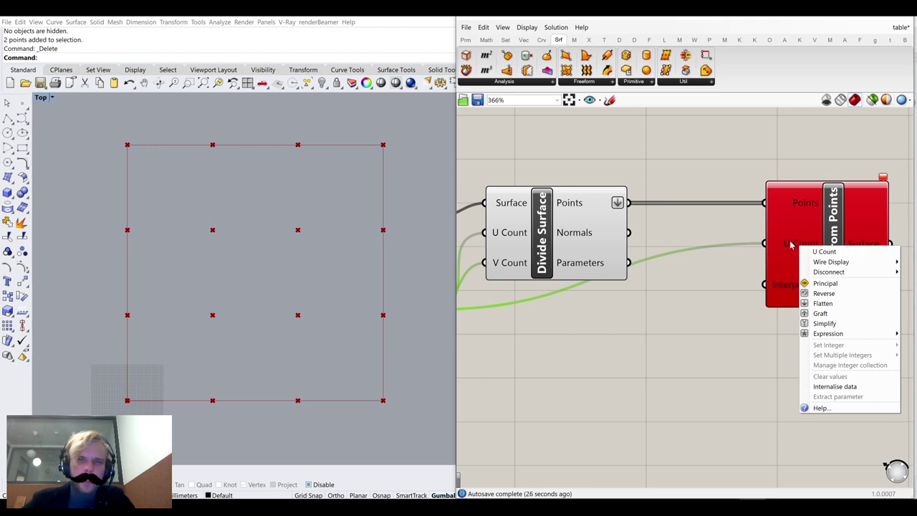
right_click(791, 246)
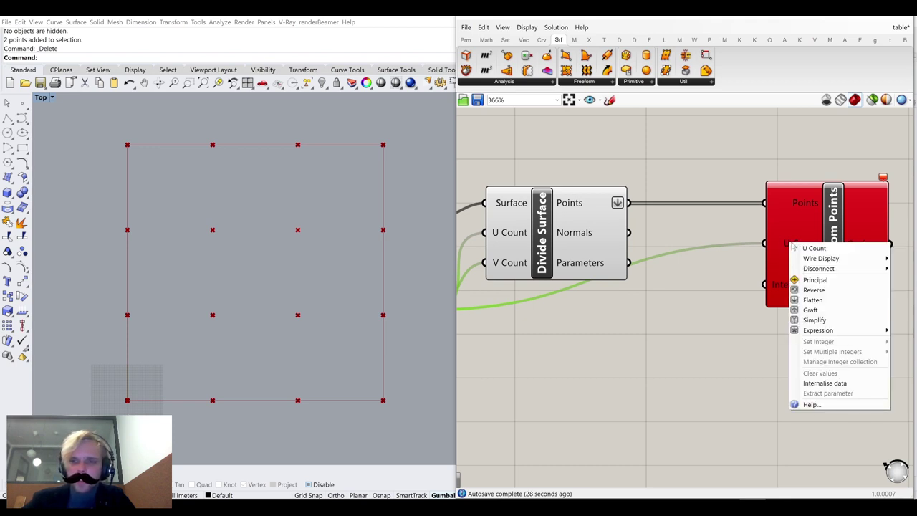
mouse_move(826, 331)
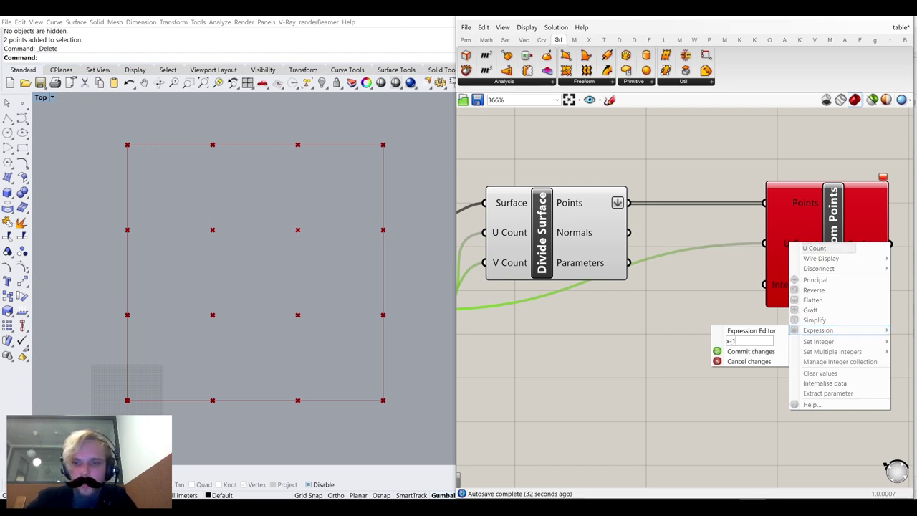
key("Return")
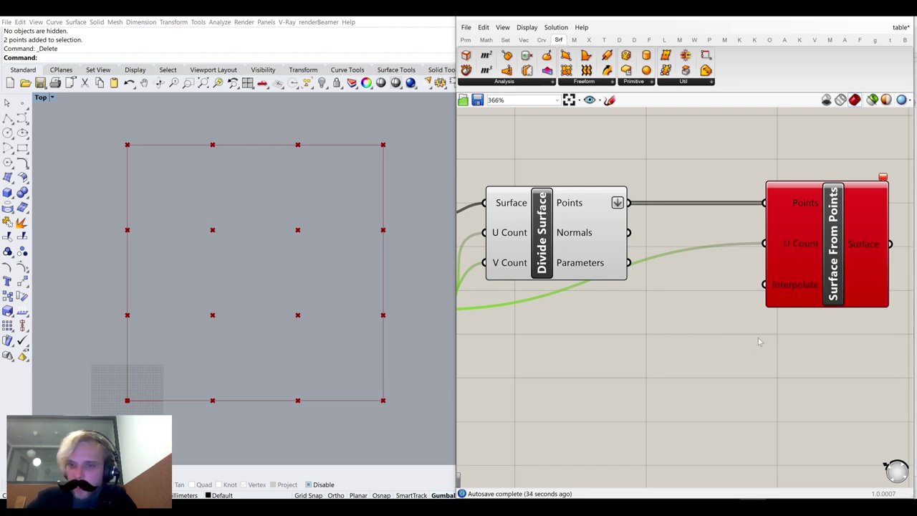
right_click(807, 251)
mouse_move(824, 334)
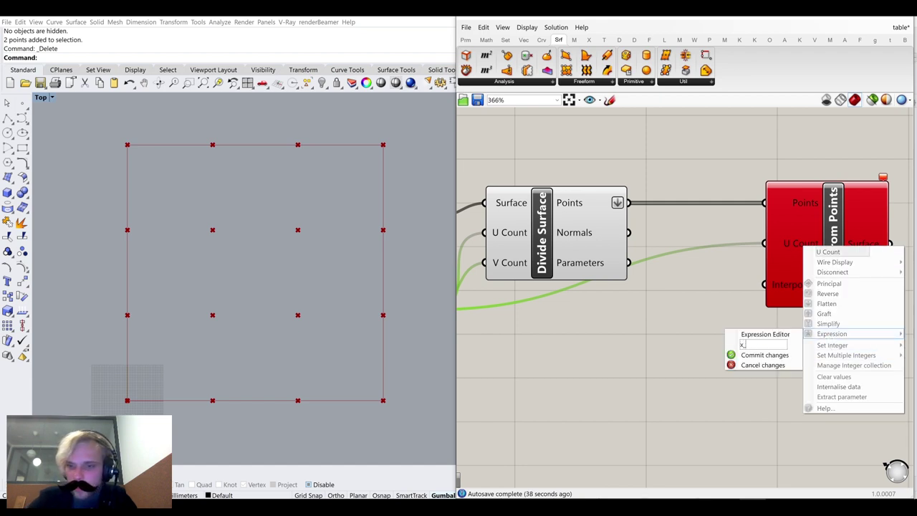
key("Return")
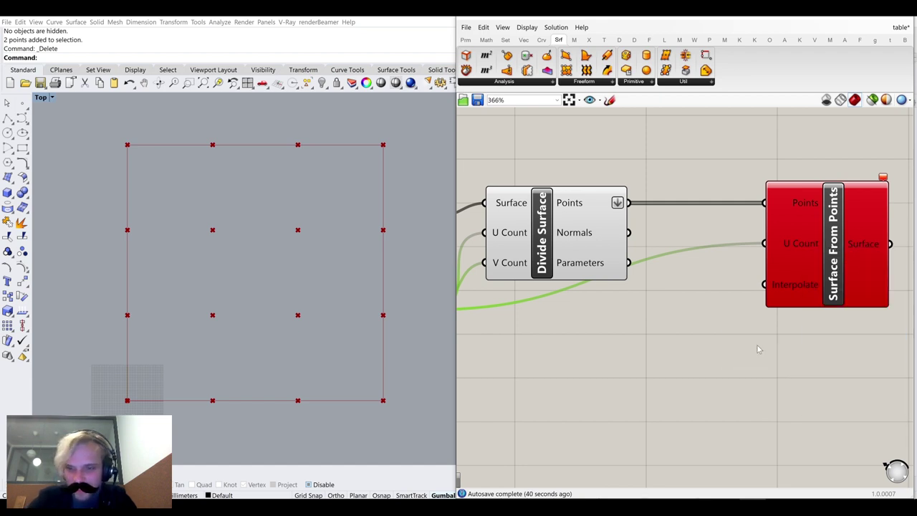
Commit an expression based on x to the U Count input of Surface From Points and shift the component slightly aside
right_click(790, 243)
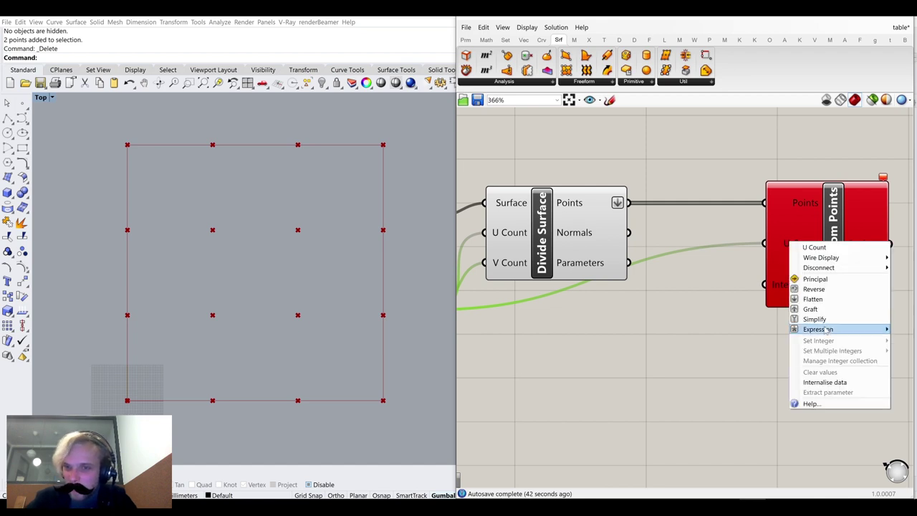
mouse_move(824, 332)
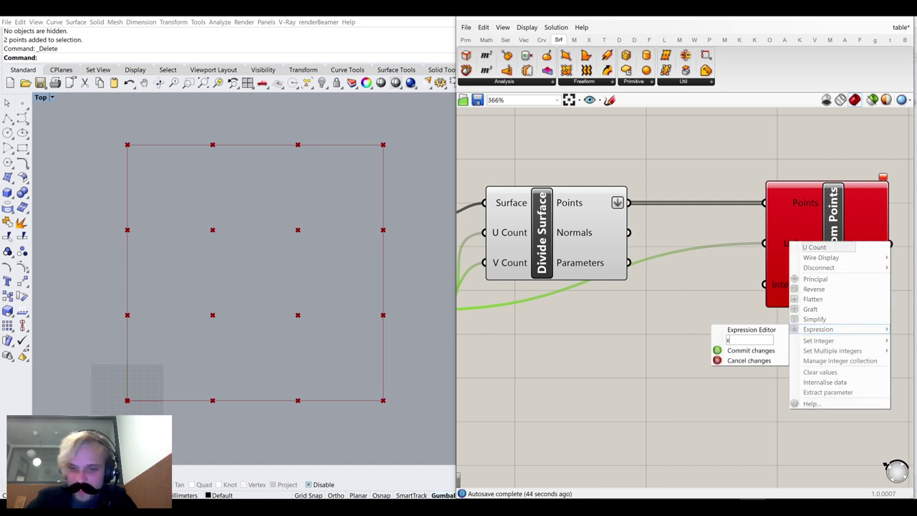
left_click(758, 351)
scroll(758, 351, "down", 3)
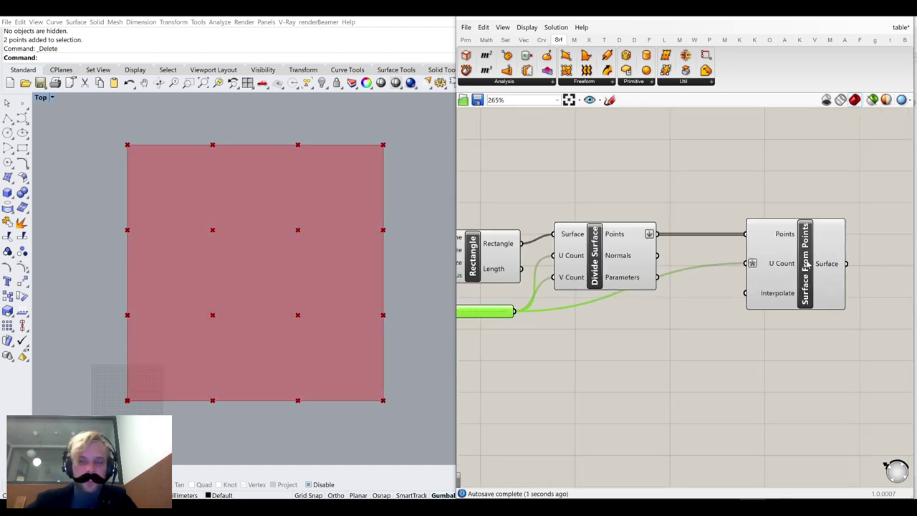
left_click_drag(807, 264, 833, 261)
Set the number slider for the U and V counts to 50
scroll(678, 252, "down", 1)
right_click_drag(682, 251, 810, 223)
scroll(613, 276, "up", 4)
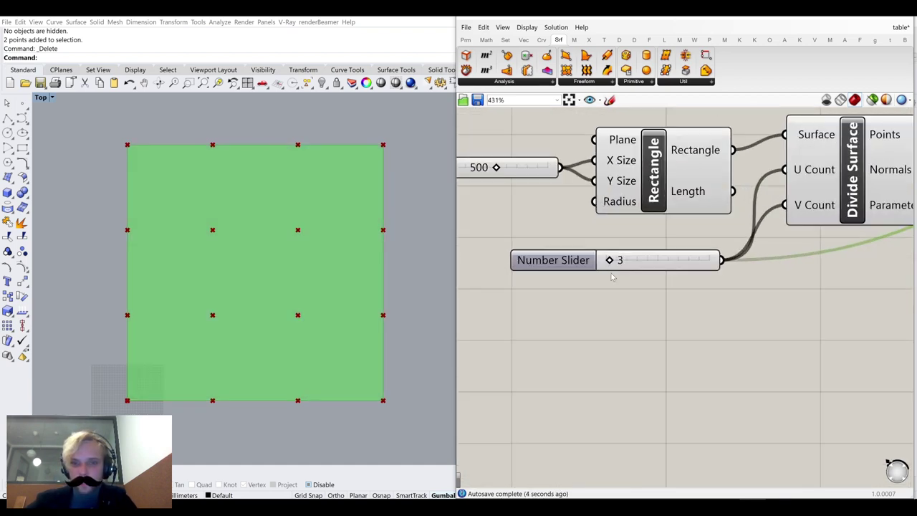
double_click(616, 260)
type("50")
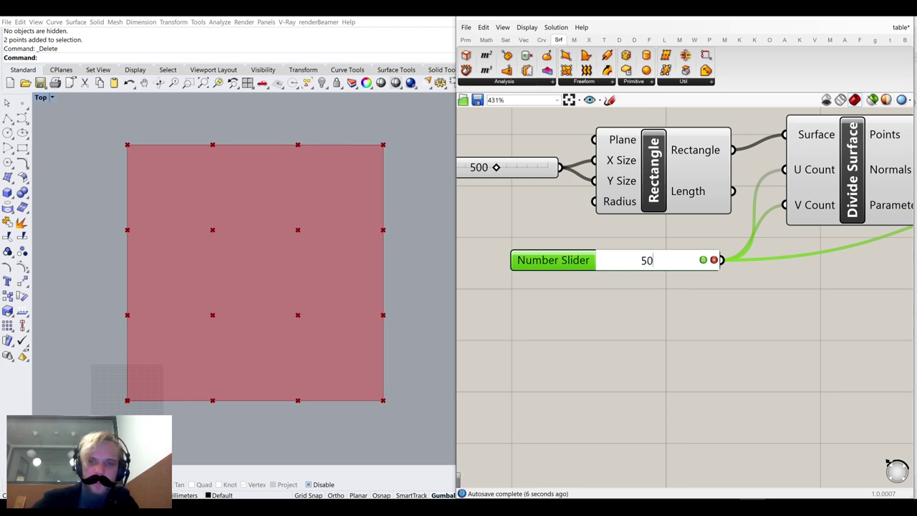
key("Return")
scroll(645, 265, "down", 3)
Line up the Rectangle with its size slider, Divide Surface and Surface From Points in one evenly spaced row
left_click(737, 204)
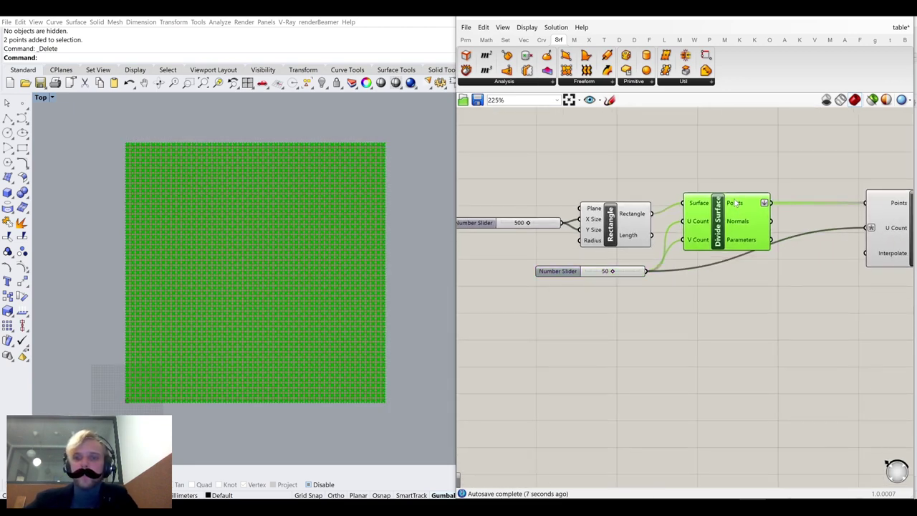
left_click_drag(736, 203, 739, 195)
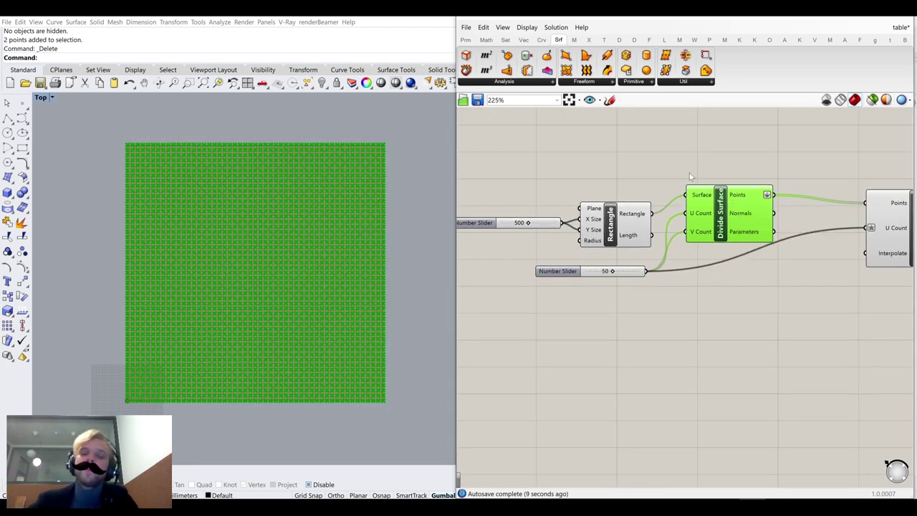
left_click_drag(615, 137, 532, 245)
left_click_drag(614, 212, 609, 192)
left_click(736, 214)
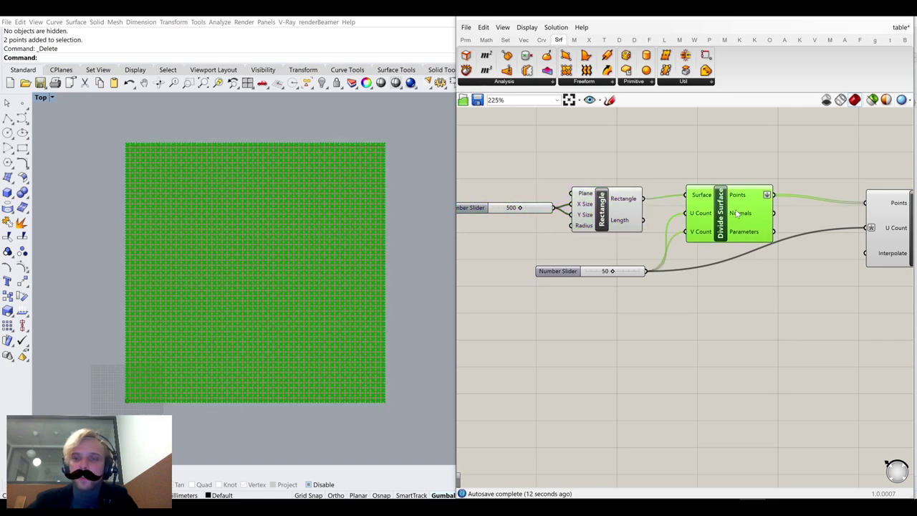
left_click(786, 151)
right_click_drag(785, 152, 687, 161)
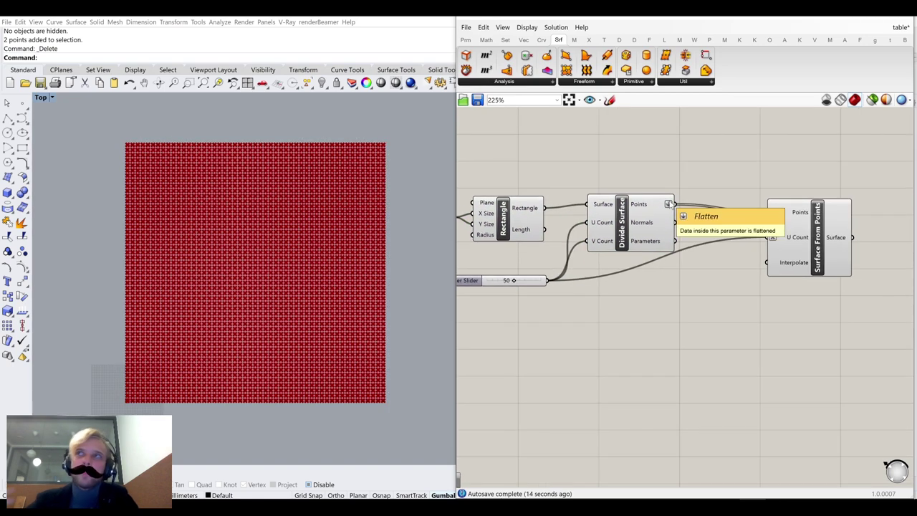
left_click(832, 215)
left_click_drag(863, 226, 869, 226)
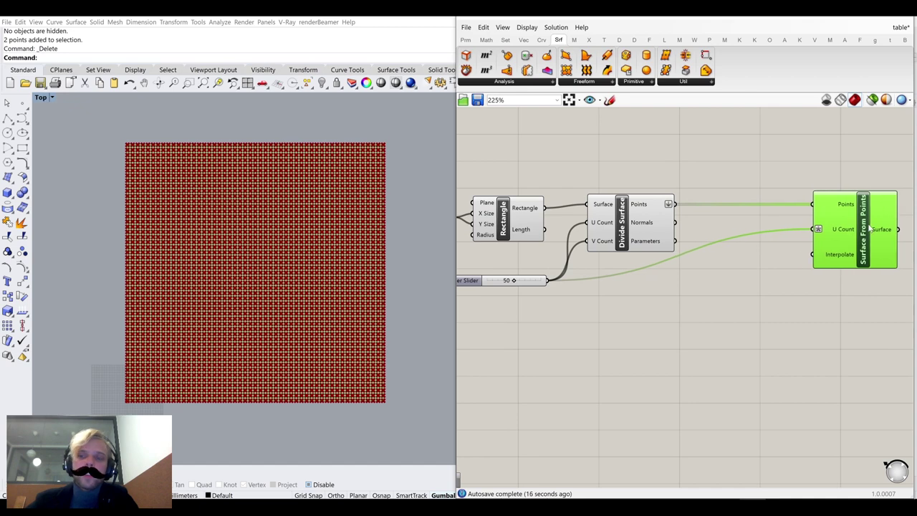
Move Surface From Points farther from Divide Surface to make room for more components between them
left_click(733, 182)
right_click_drag(647, 205, 706, 233)
right_click_drag(889, 286, 712, 261)
scroll(712, 262, "down", 2)
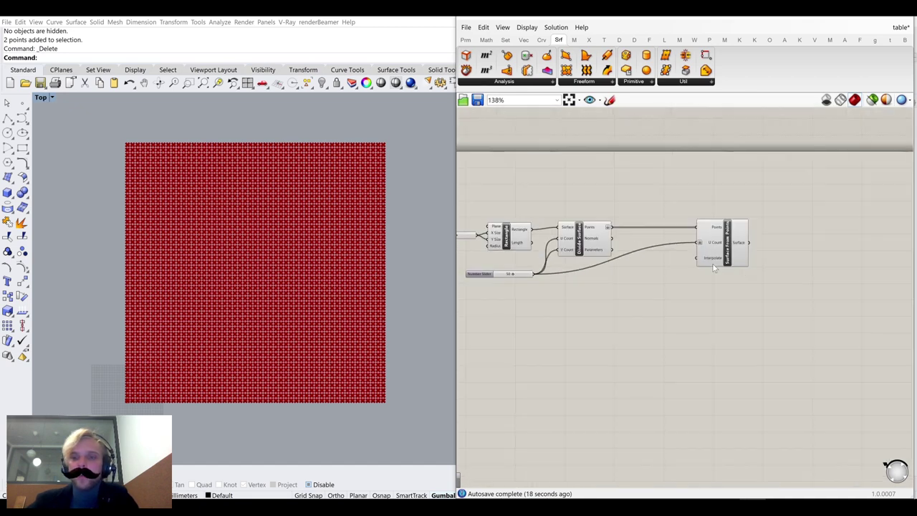
left_click_drag(741, 257, 817, 256)
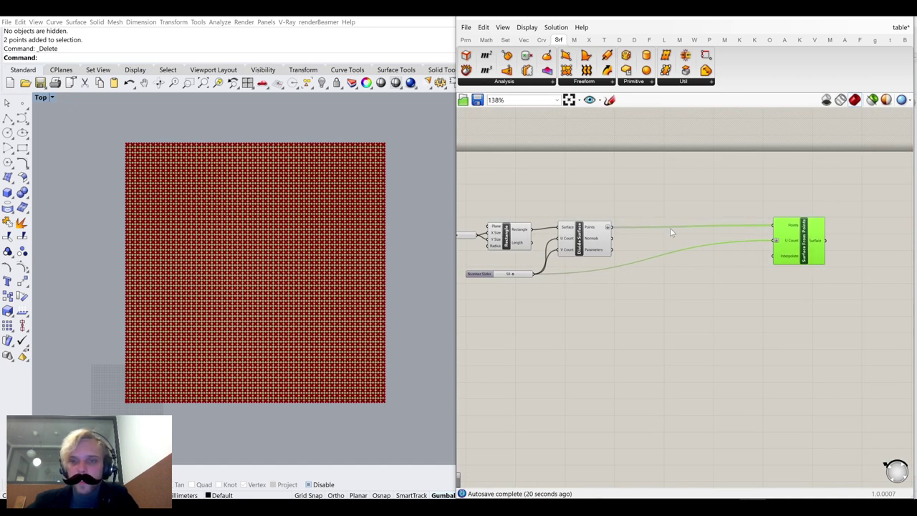
scroll(644, 227, "up", 4)
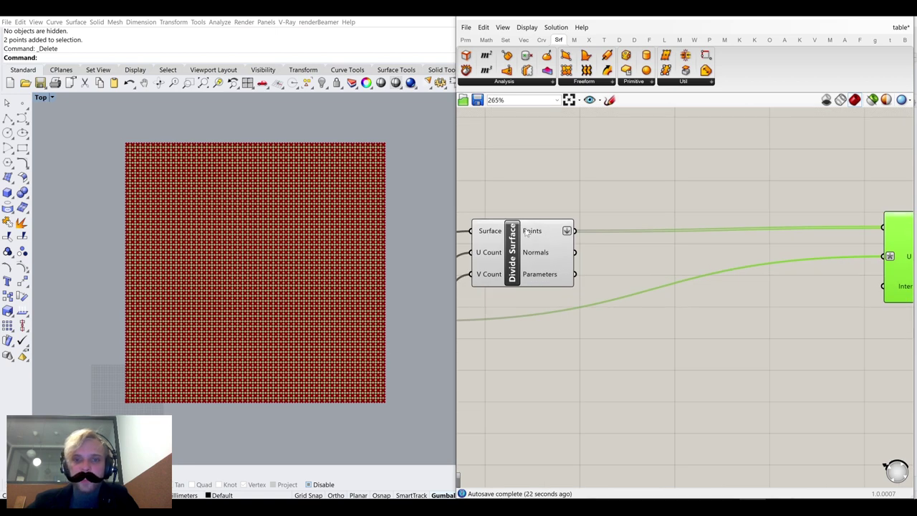
scroll(800, 238, "down", 2)
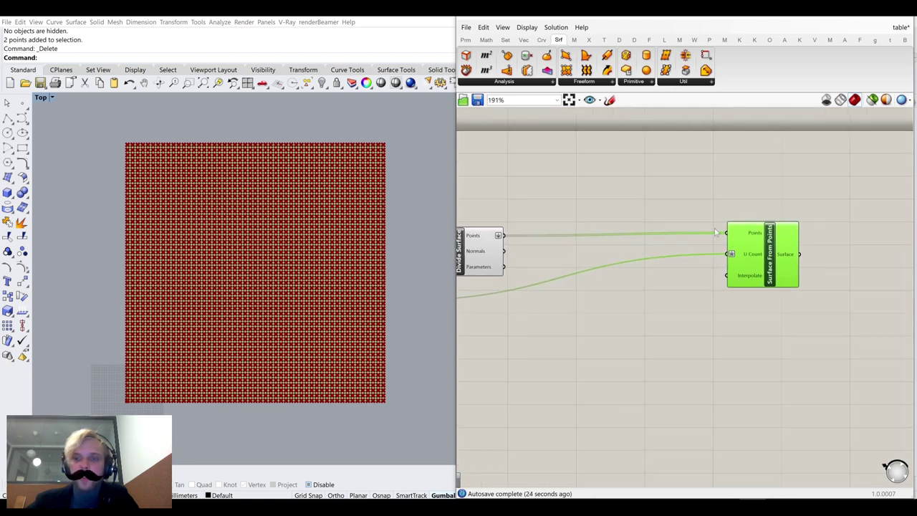
scroll(604, 232, "down", 2)
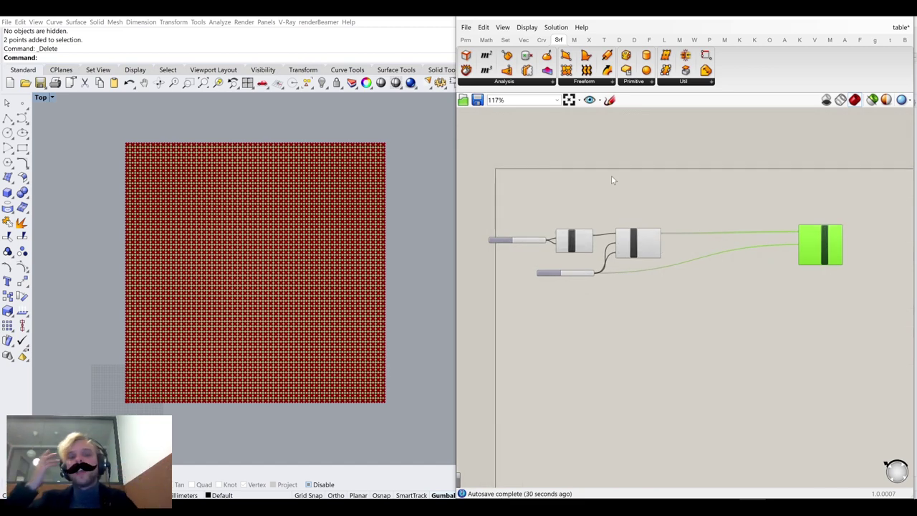
Turn off the preview of the Rectangle and Divide Surface components
left_click_drag(654, 176, 547, 280)
middle_click(575, 263)
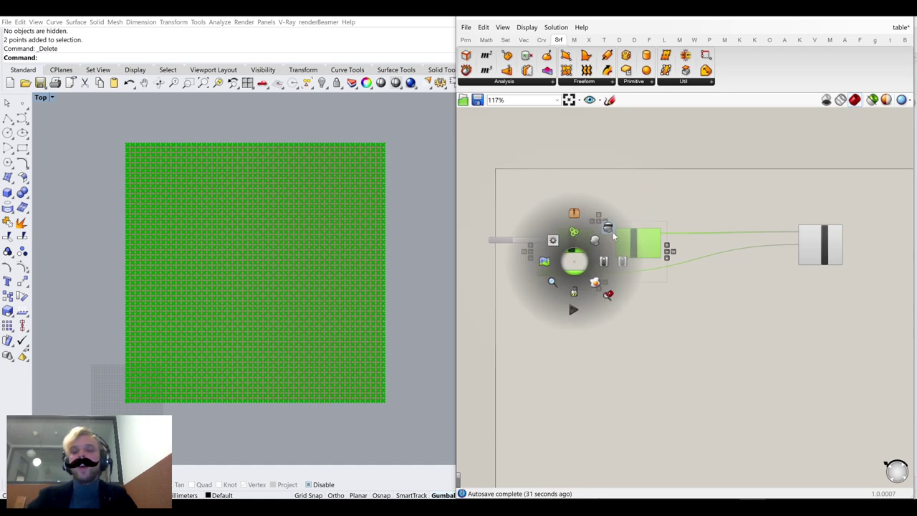
left_click(610, 230)
left_click(662, 173)
Examine how the finished definition in the purple group wires Divide Surface, the Point parameter, Pull Point and Remap Numbers
scroll(640, 178, "down", 5)
right_click_drag(640, 178, 592, 305)
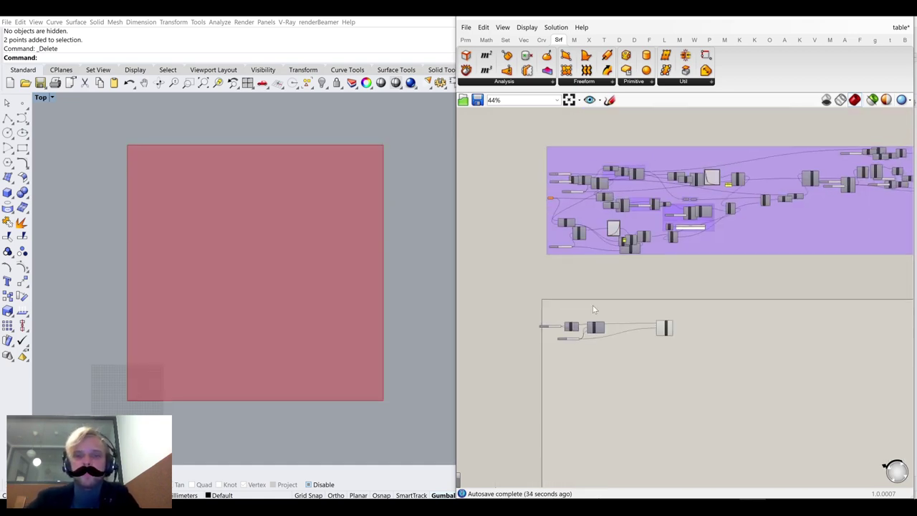
scroll(597, 184, "up", 5)
scroll(637, 310, "up", 4)
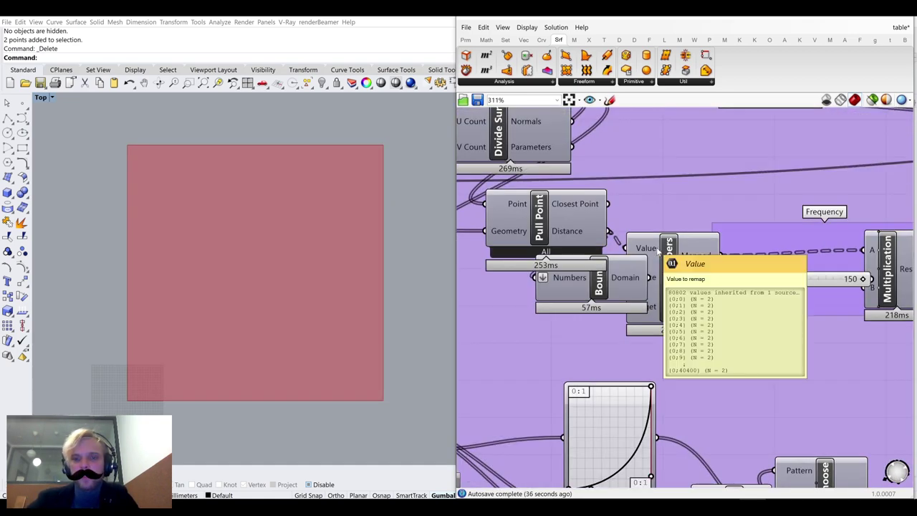
scroll(670, 296, "down", 2)
scroll(670, 297, "up", 2)
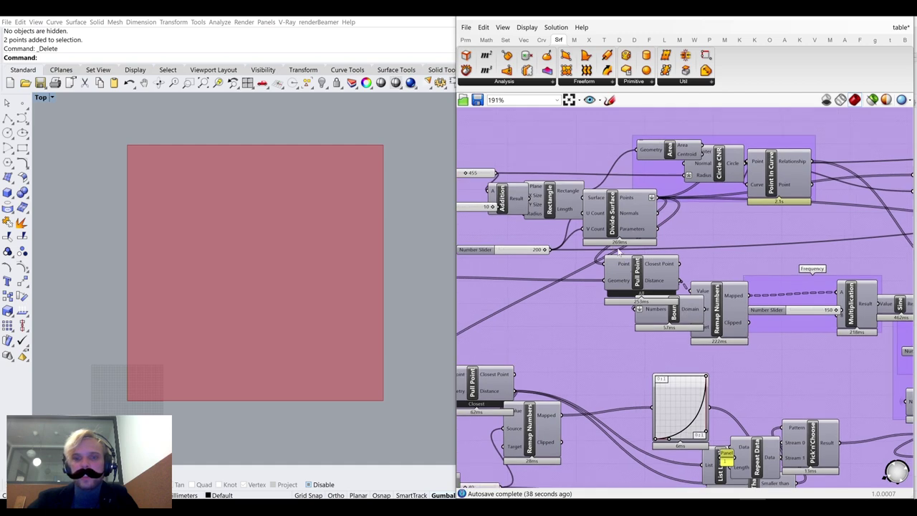
scroll(618, 249, "down", 4)
scroll(616, 244, "up", 5)
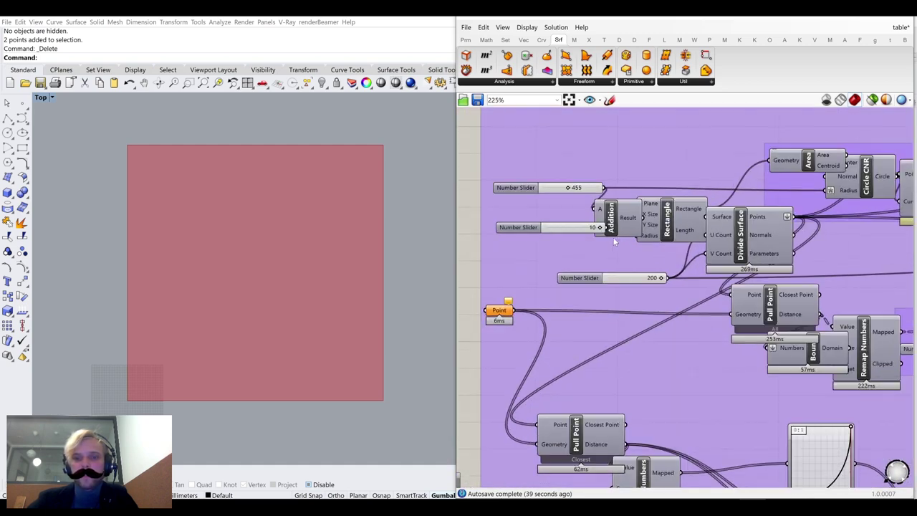
scroll(648, 249, "down", 5)
scroll(582, 294, "up", 4)
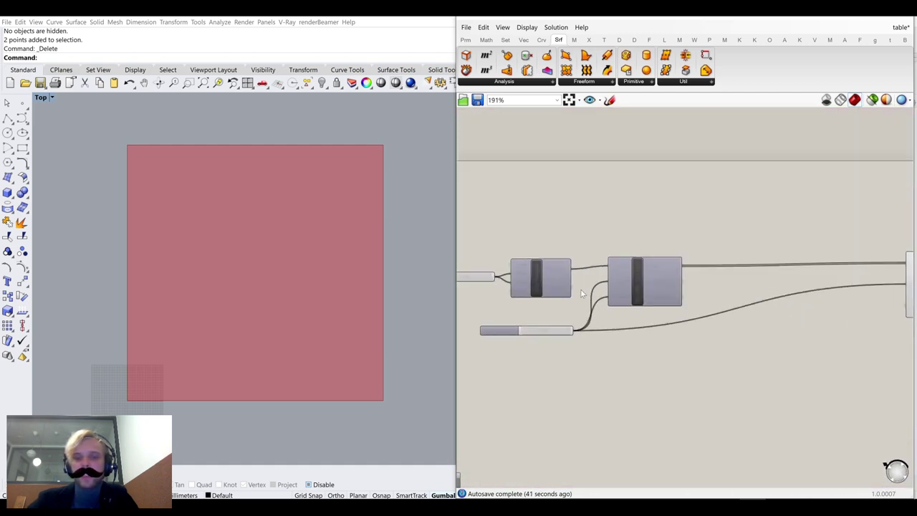
Place two point objects inside the square in Rhino's Top viewport, one near its upper-left corner and one right of centre
scroll(581, 292, "up", 1)
right_click_drag(582, 293, 637, 248)
right_click_drag(235, 270, 235, 249)
right_click_drag(668, 274, 664, 238)
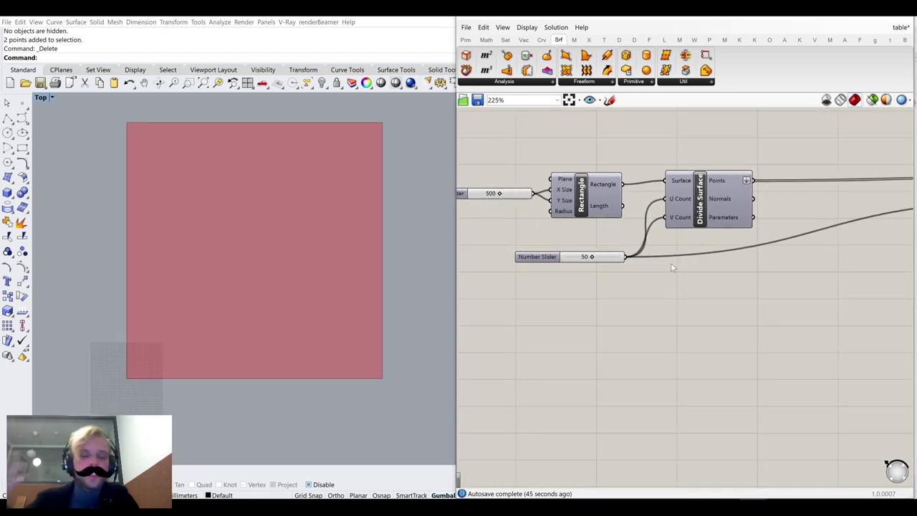
double_click(619, 300)
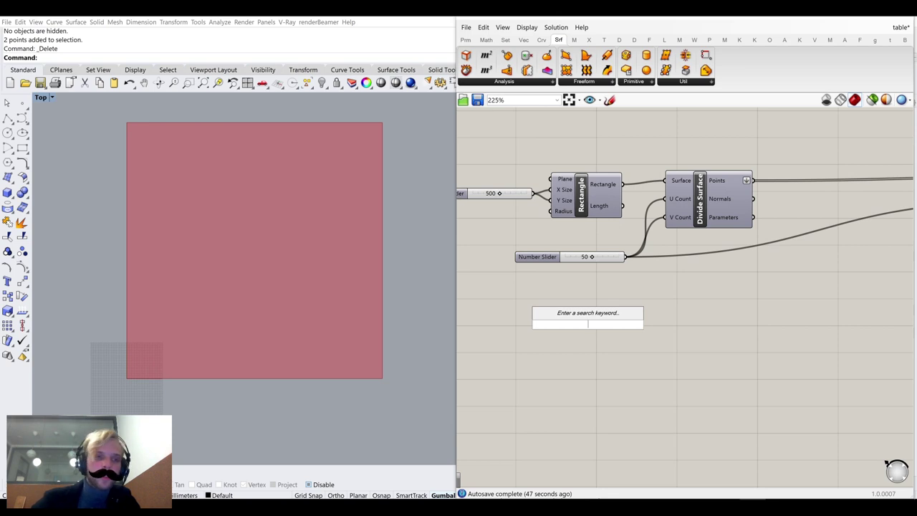
left_click(23, 104)
left_click(171, 177)
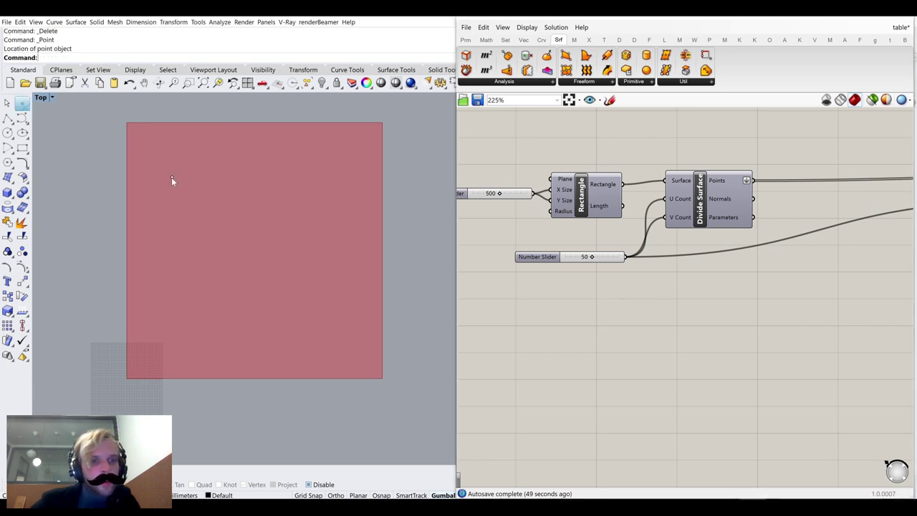
left_click(23, 103)
left_click(305, 255)
Select both Rhino points and reference them as multiple points in a new Point parameter below the number slider
left_click_drag(162, 142, 334, 269)
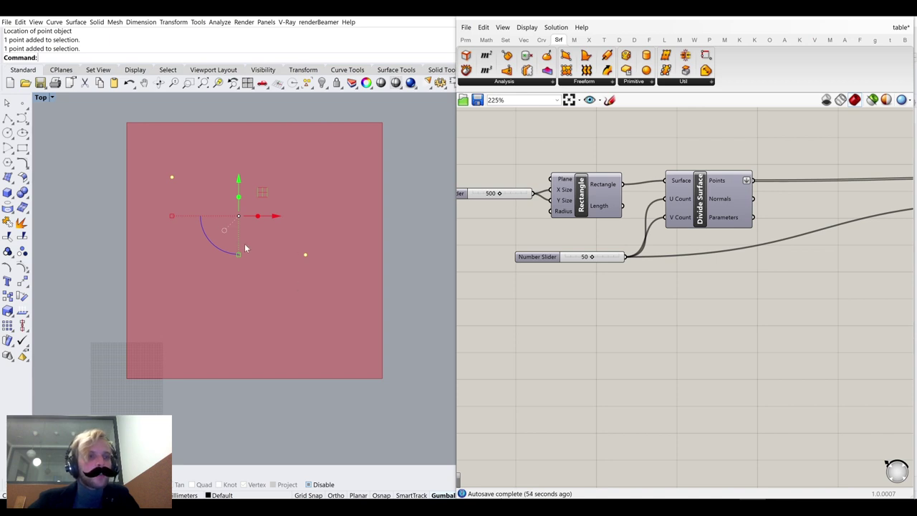
double_click(538, 320)
type("poi")
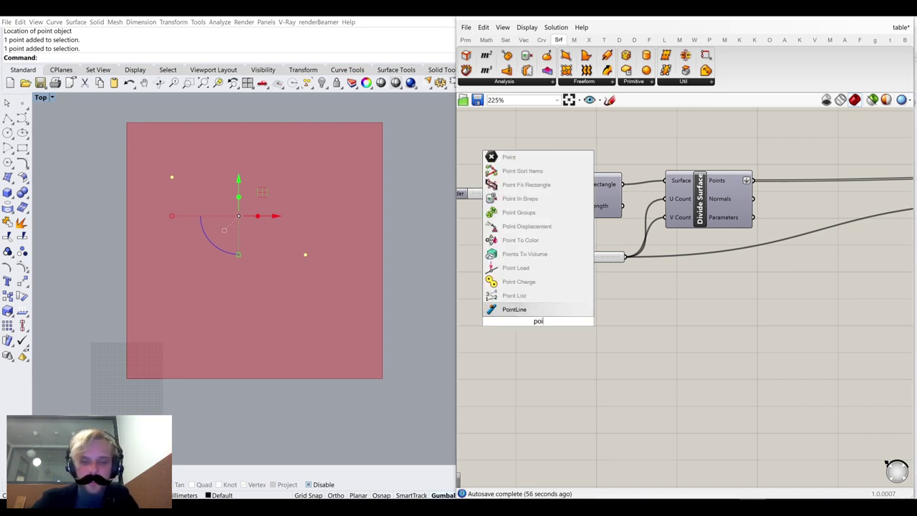
type("nt")
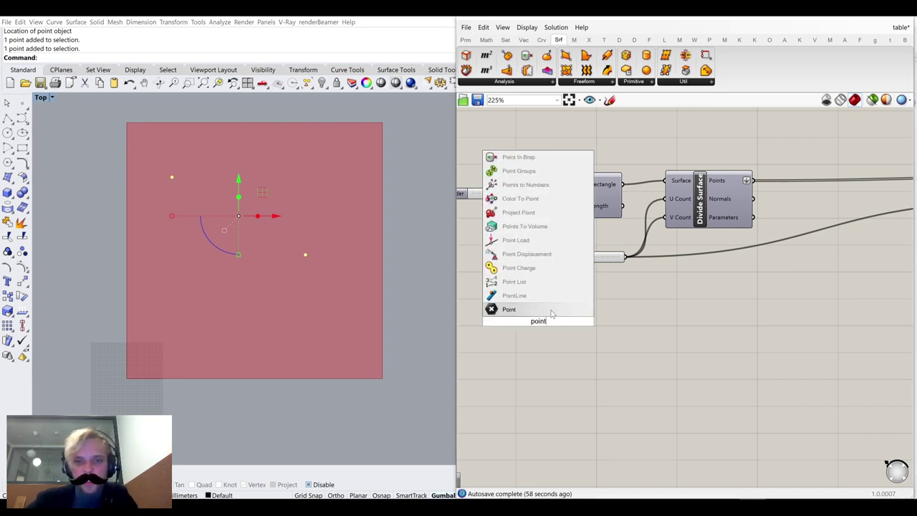
key("Return")
right_click(541, 323)
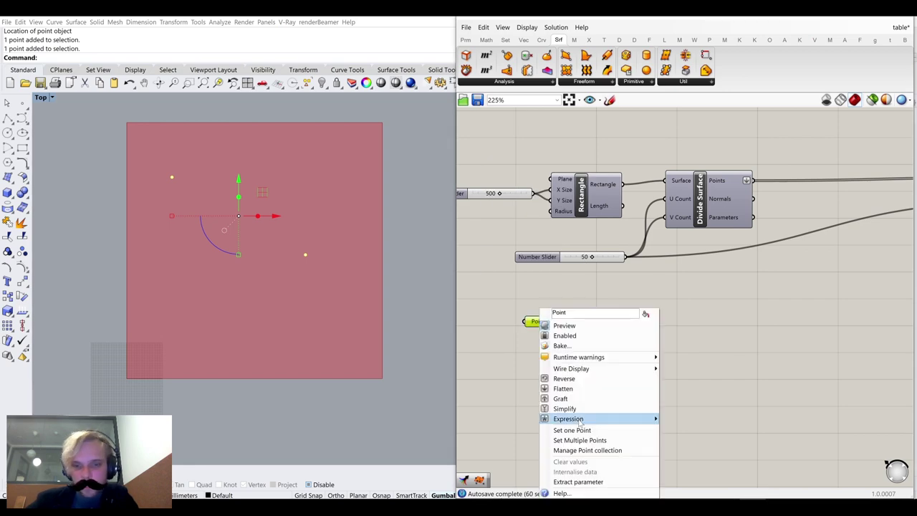
left_click(569, 439)
left_click(378, 321)
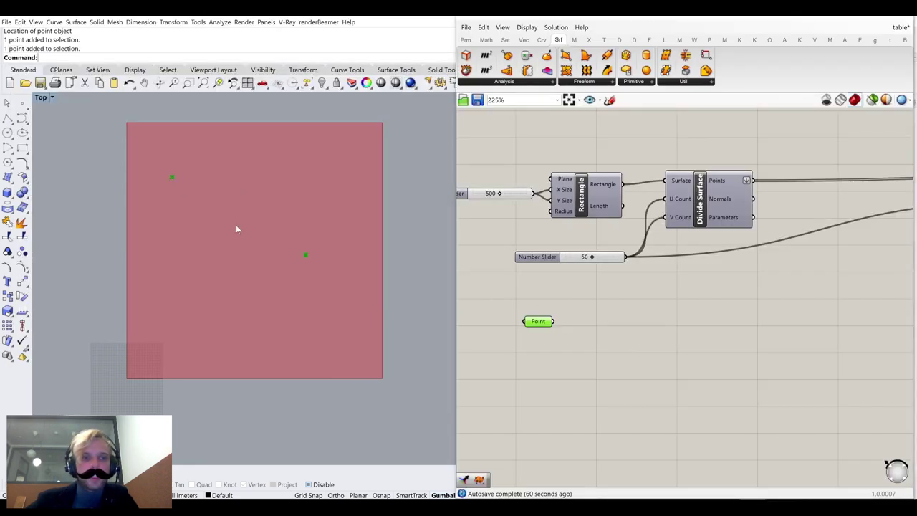
Move the lower Rhino point straight down within the square to test its link to the Point parameter
left_click(305, 255)
left_click_drag(329, 231, 328, 264)
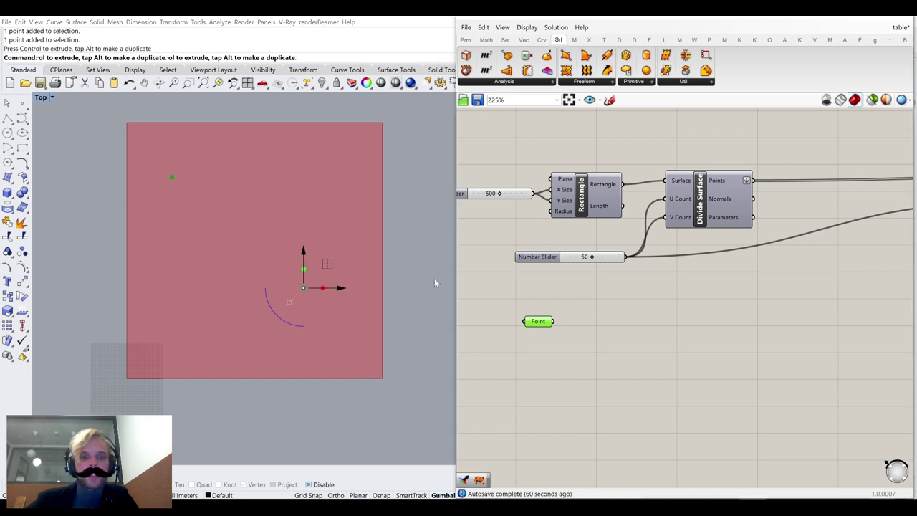
left_click(510, 279)
left_click(120, 226)
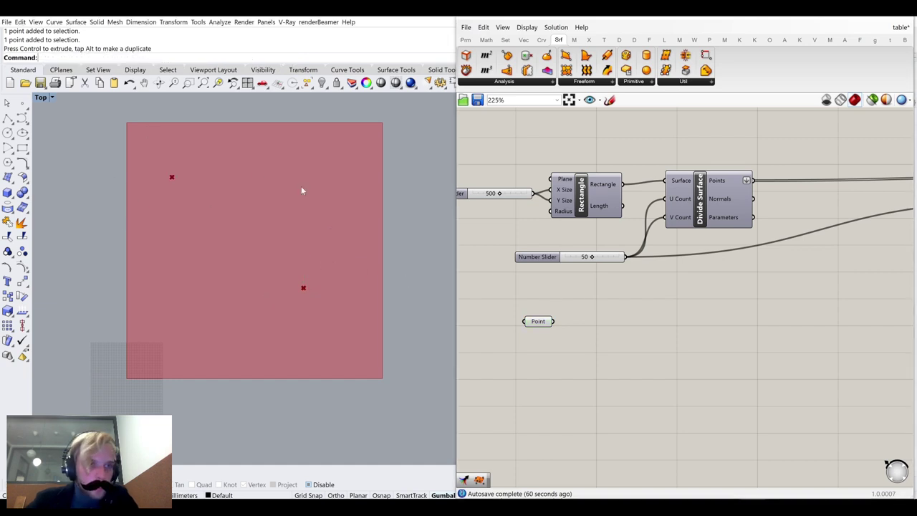
right_click_drag(278, 239, 240, 265)
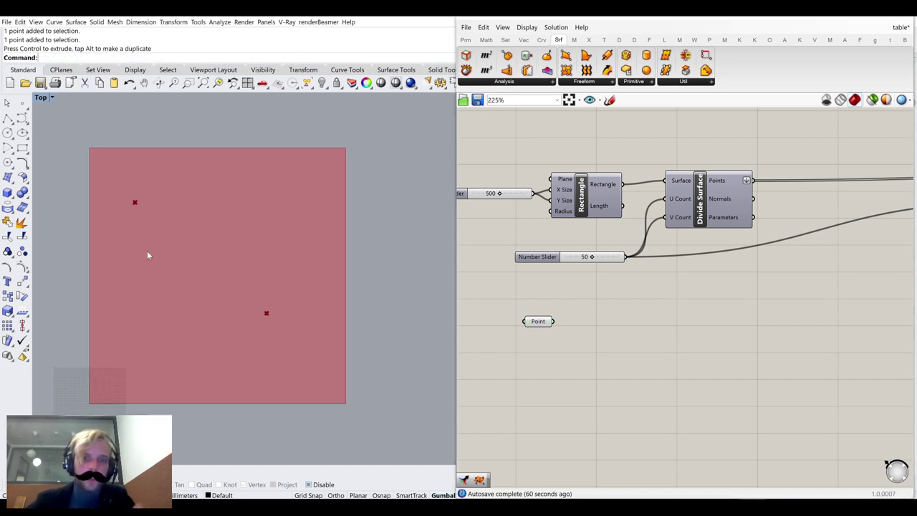
scroll(622, 313, "down", 2)
scroll(577, 331, "up", 2)
Reposition the Point parameter below Divide Surface and turn the Divide Surface preview back on
right_click_drag(570, 333, 532, 288)
left_click_drag(528, 268, 675, 305)
double_click(666, 300)
right_click_drag(693, 161, 645, 208)
left_click(647, 207)
middle_click(647, 207)
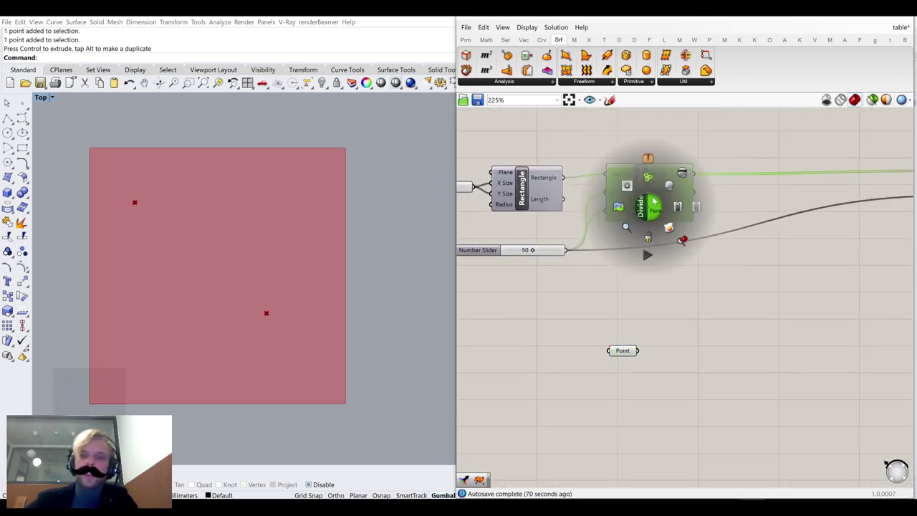
left_click(670, 188)
left_click(668, 186)
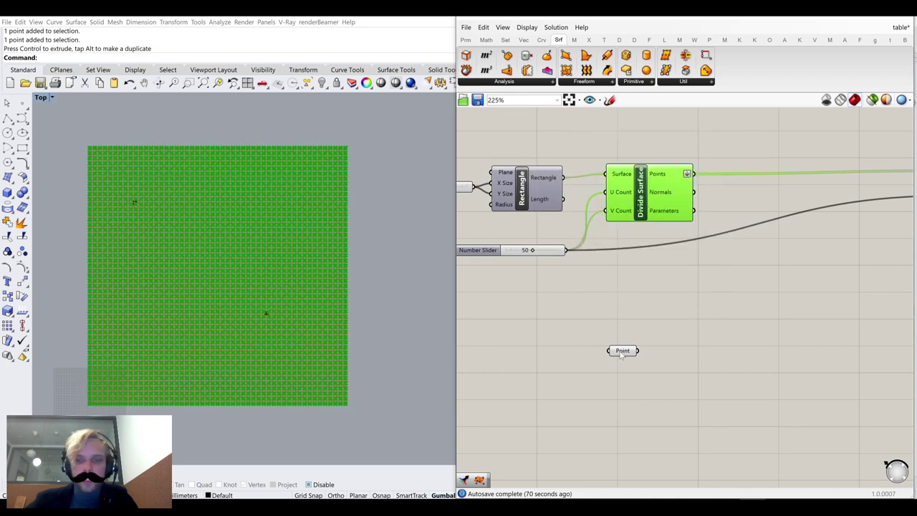
Nudge the Point parameter aside and add a Pull Point component beside it
left_click_drag(620, 354, 636, 366)
double_click(736, 337)
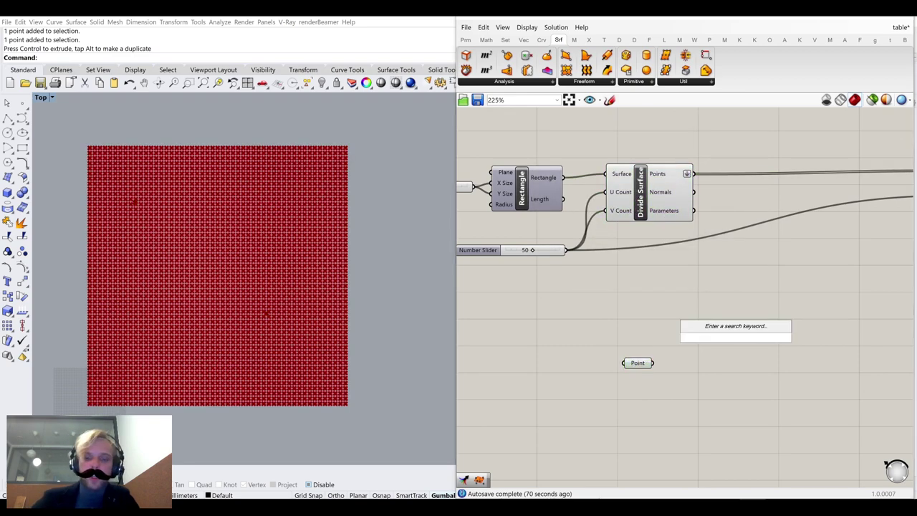
type("pull")
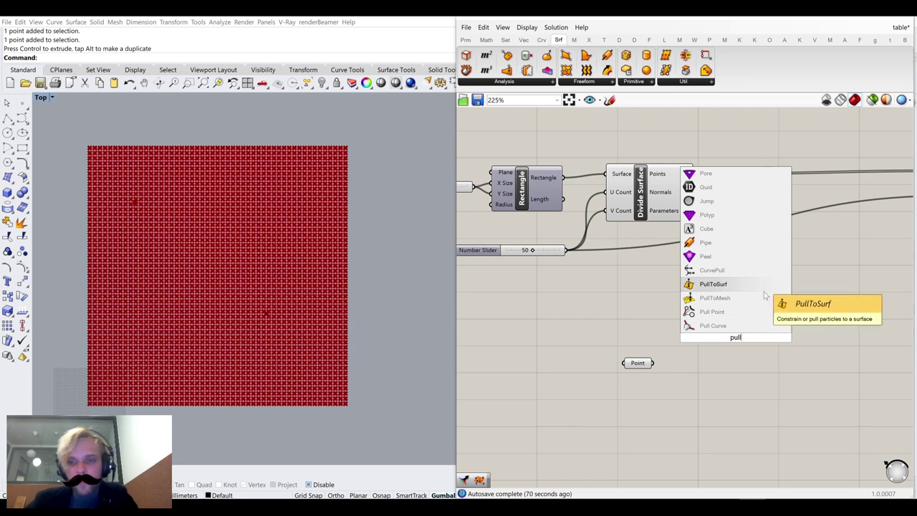
left_click(713, 313)
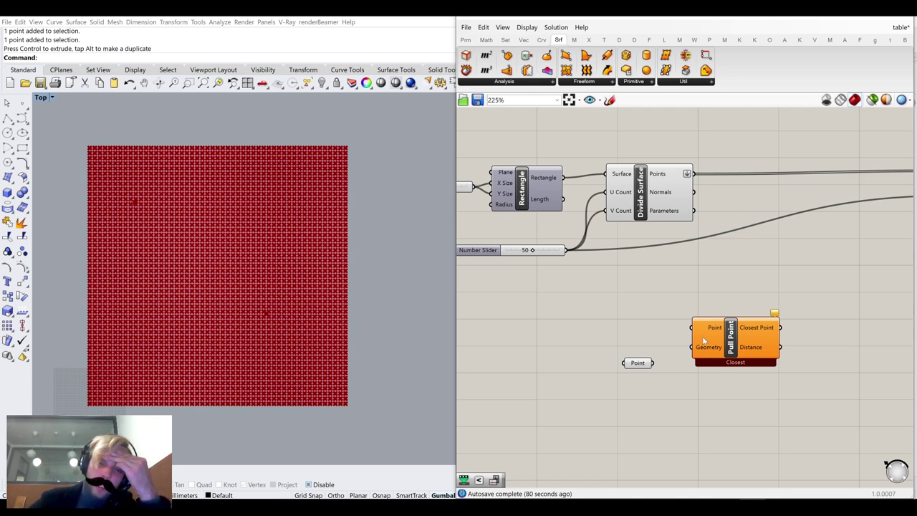
Connect Divide Surface's Points output to Pull Point's Point input and the Point parameter to its Geometry input
left_click_drag(693, 173, 742, 350)
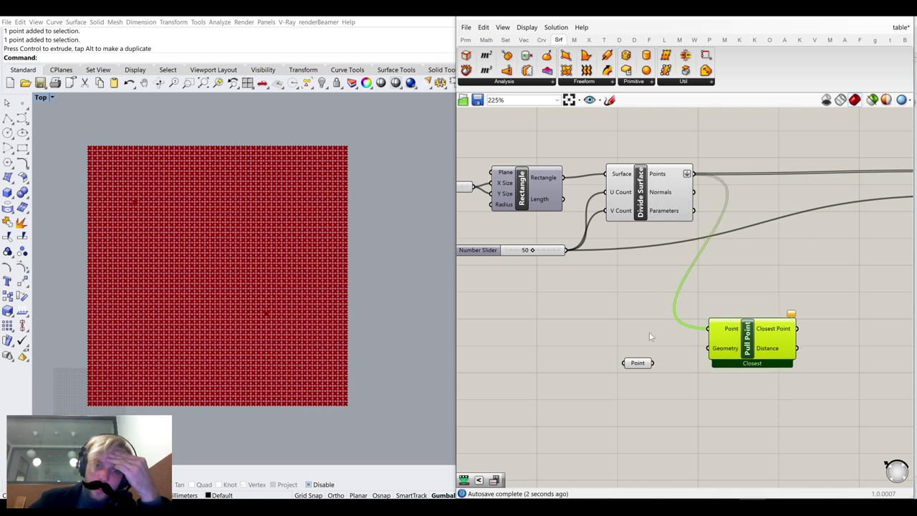
left_click_drag(643, 368, 707, 349)
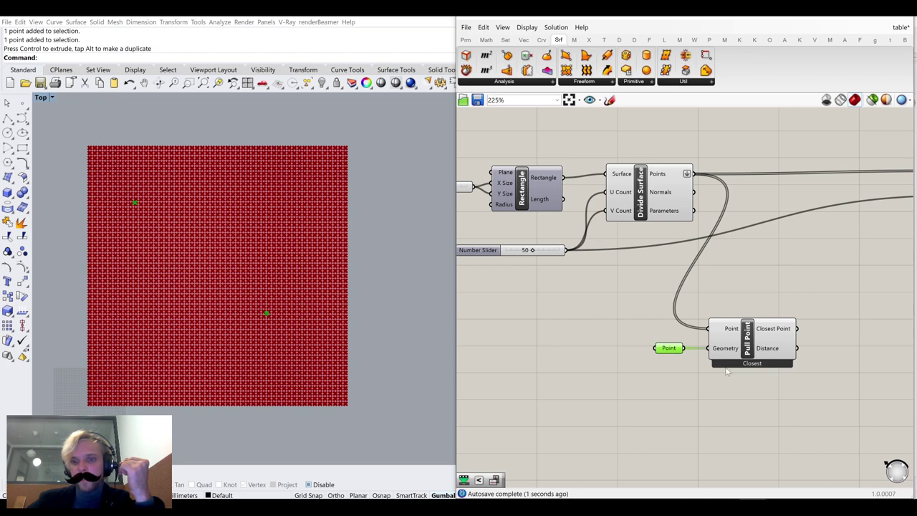
right_click_drag(767, 385, 681, 364)
mouse_move(687, 334)
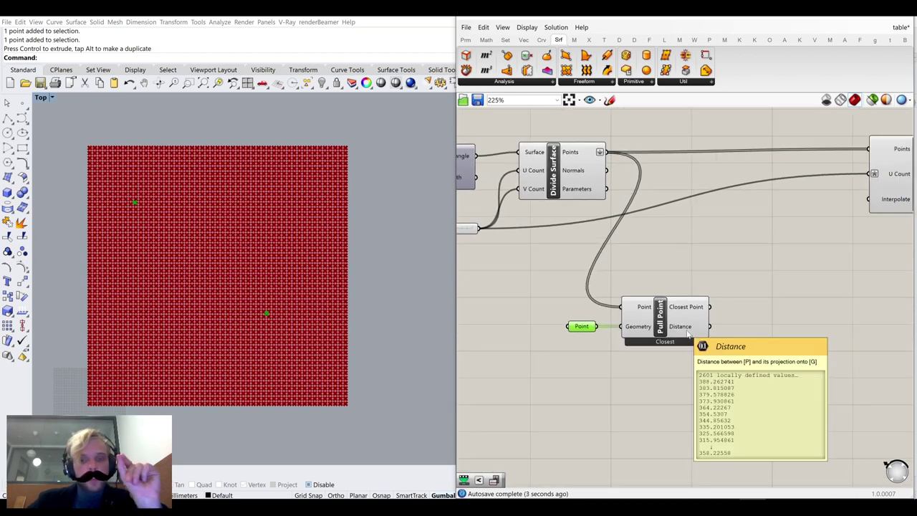
Add a Move component above Pull Point and feed Divide Surface's Points output into its Geometry input
double_click(797, 309)
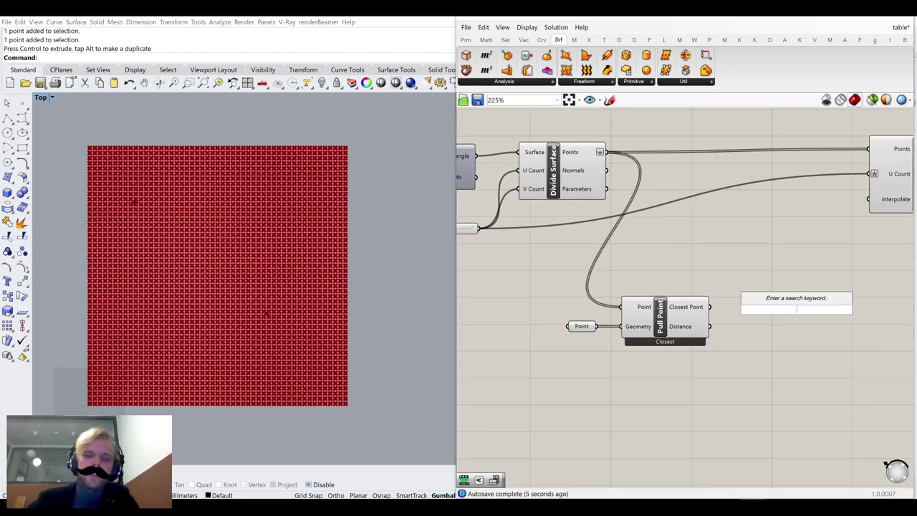
type("move")
key("Return")
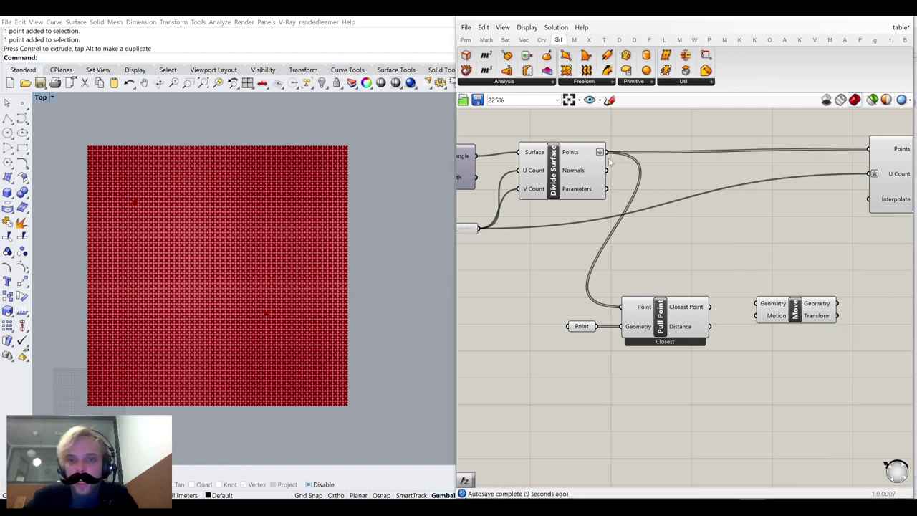
left_click_drag(606, 152, 736, 246)
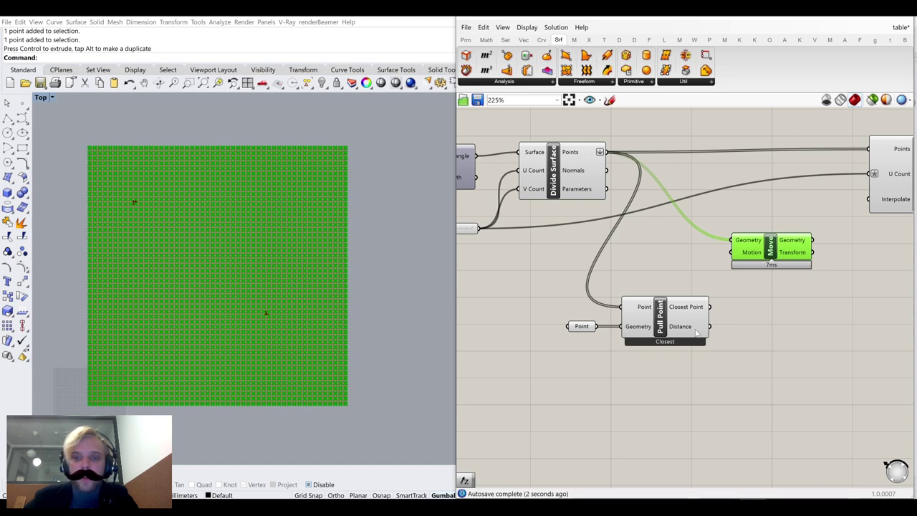
scroll(263, 314, "up", 5)
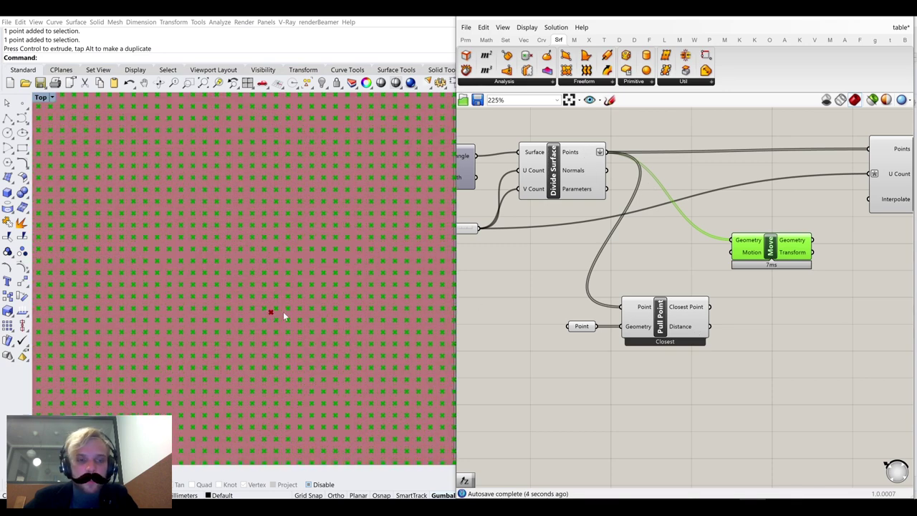
scroll(192, 223, "down", 3)
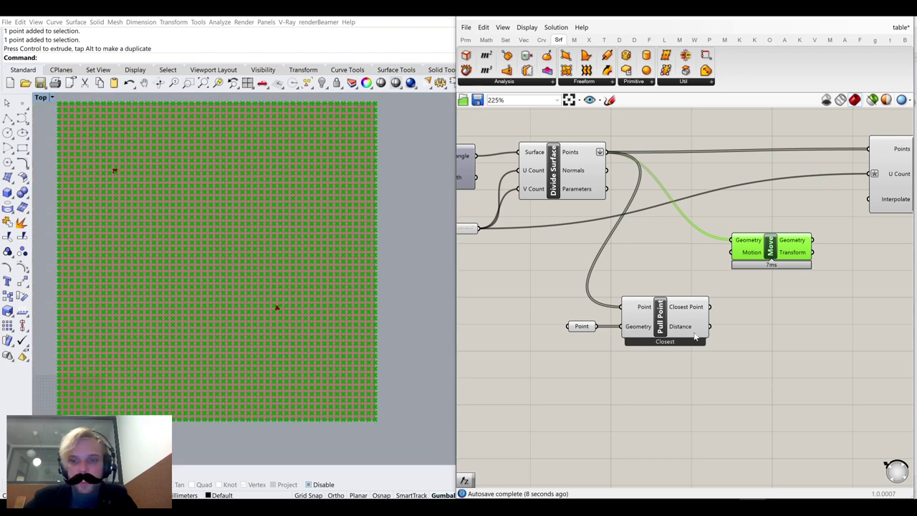
Move the Point parameter and Pull Point component together down and away from Move to free space between them
mouse_move(695, 336)
left_click_drag(706, 381, 506, 281)
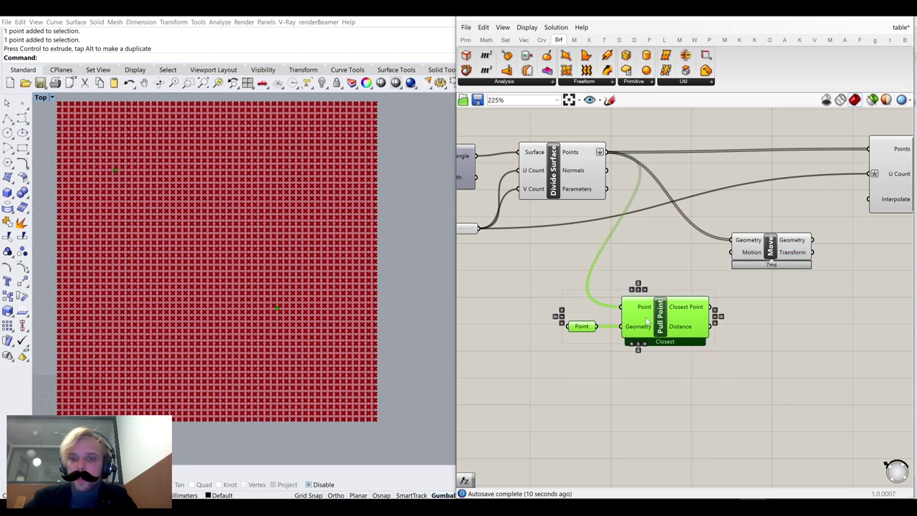
left_click_drag(660, 319, 586, 365)
Add a Line component with Divide Surface's Points as Start Point and Pull Point's Closest Point as End Point
double_click(647, 288)
type("line")
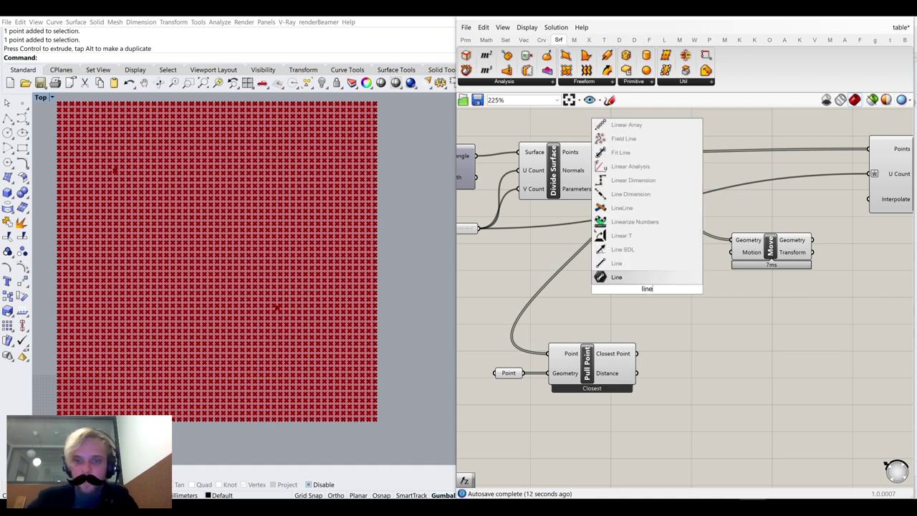
key("Return")
left_click_drag(606, 152, 616, 284)
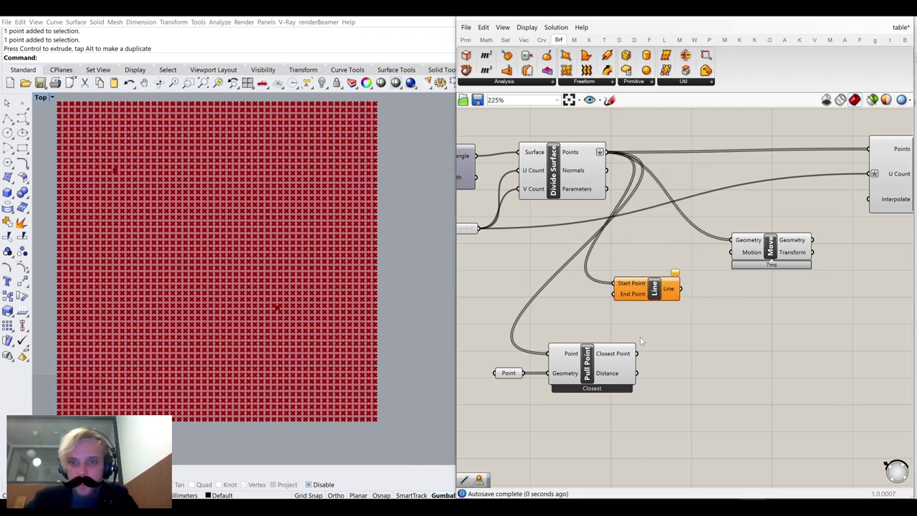
left_click_drag(636, 353, 657, 300)
Turn off the previews of the Divide Surface and Surface From Points components
scroll(669, 251, "down", 3)
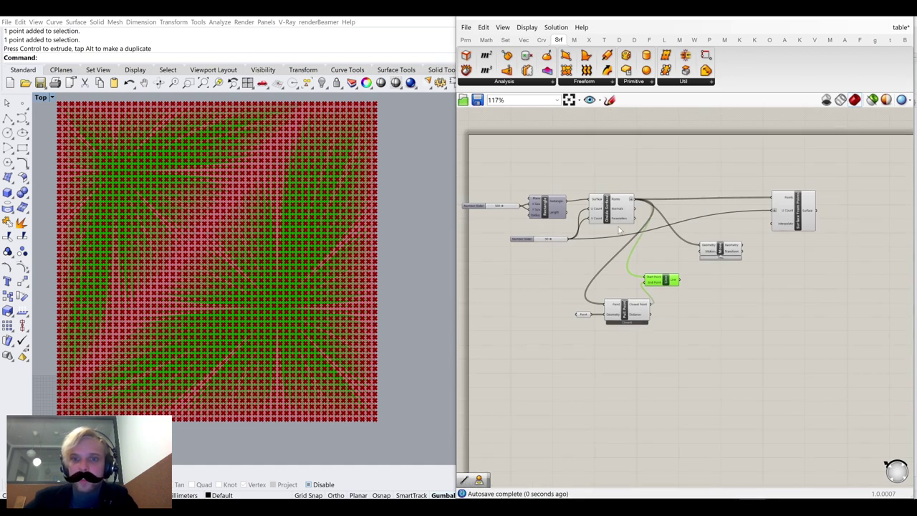
left_click(606, 206)
middle_click(607, 205)
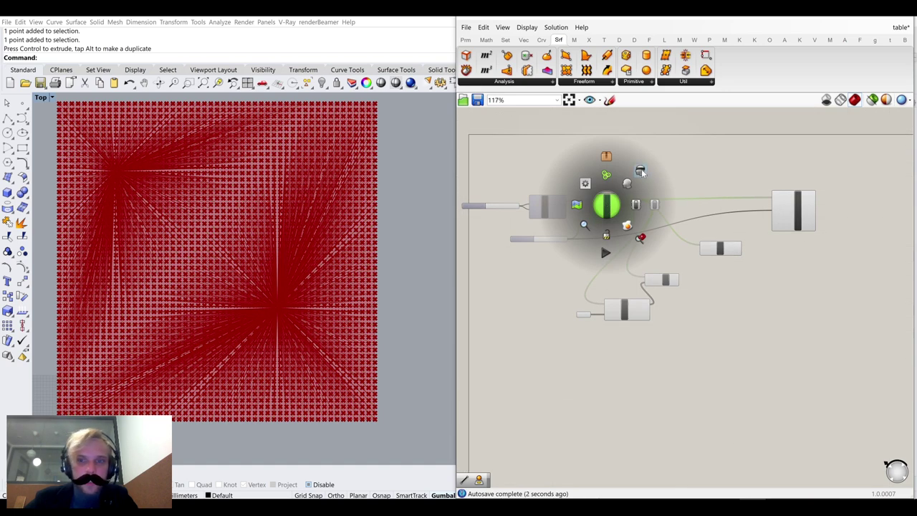
scroll(215, 201, "up", 5)
scroll(635, 228, "down", 3)
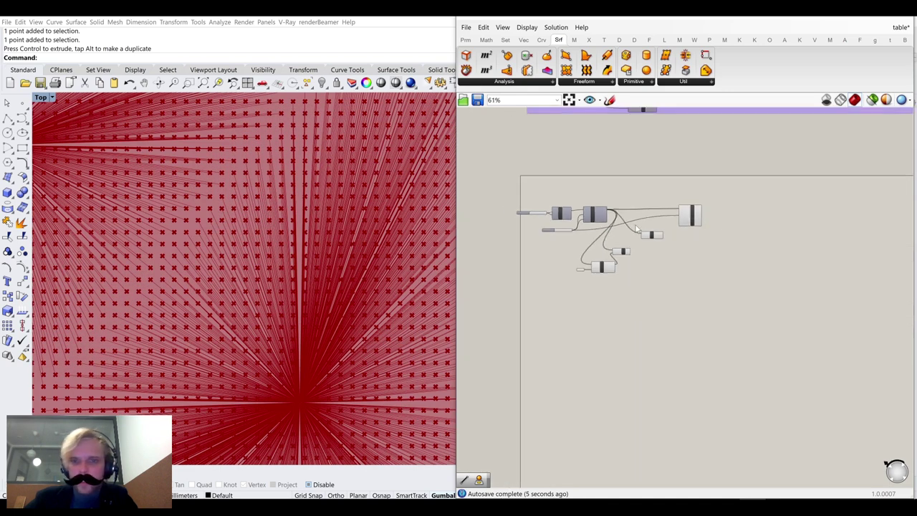
left_click(700, 216)
middle_click(700, 217)
left_click(733, 183)
left_click(758, 213)
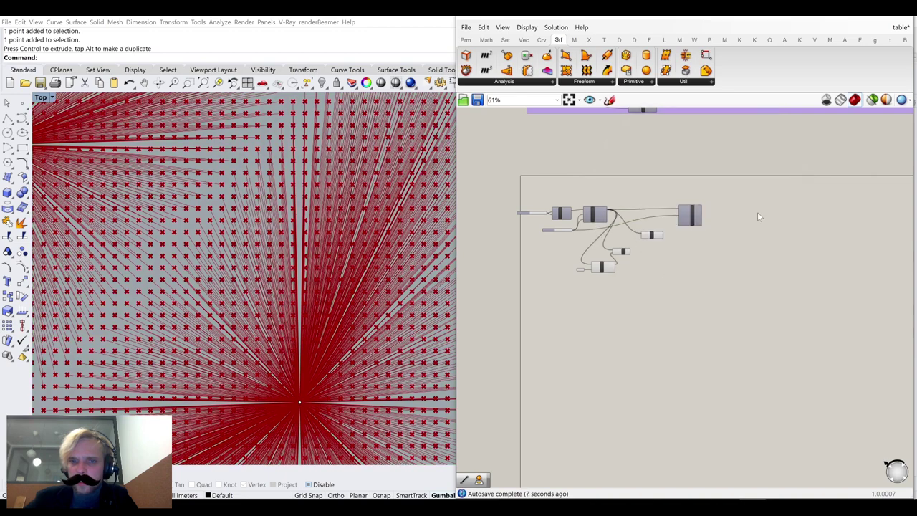
Turn off the preview of the Move component so only the attractor lines and points are drawn
right_click_drag(635, 251, 671, 242)
scroll(674, 234, "up", 5)
left_click(710, 215)
middle_click(710, 214)
left_click(742, 184)
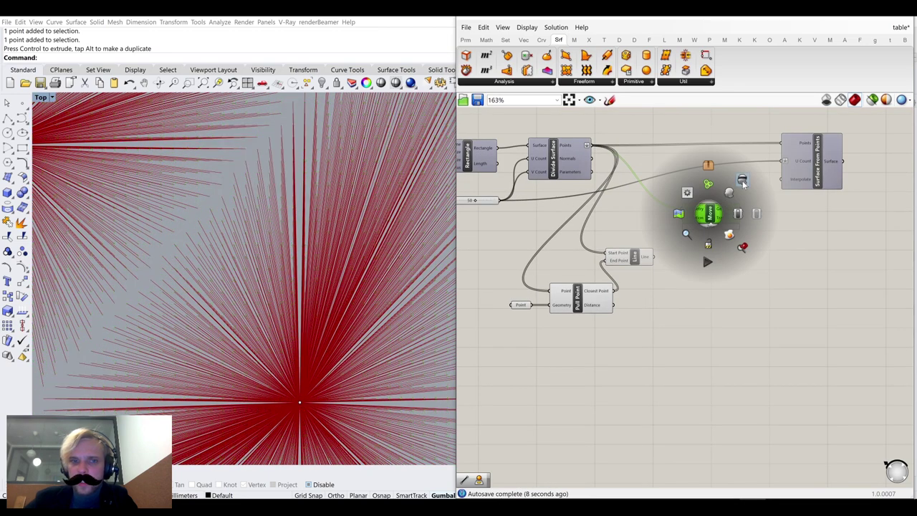
left_click(795, 212)
Nudge the lower-right attractor point slightly right and down in the Top viewport, then deselect it
scroll(332, 237, "down", 5)
scroll(259, 218, "up", 3)
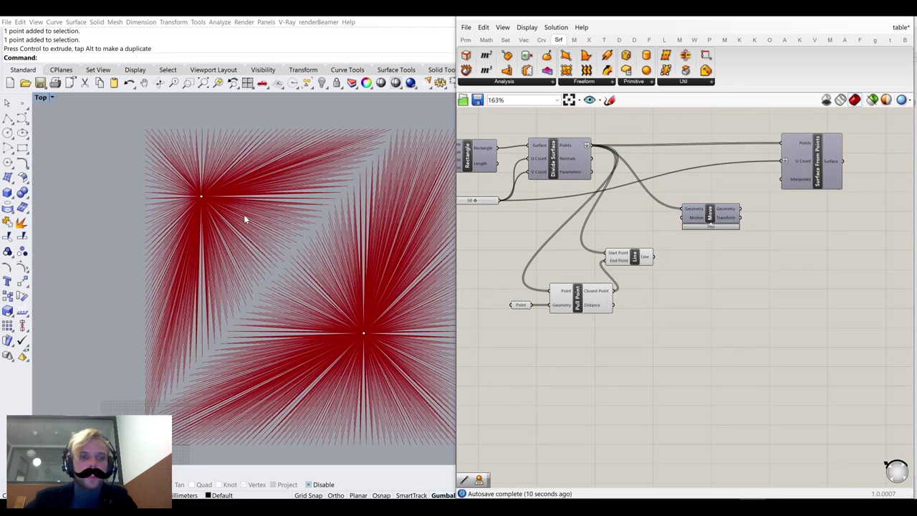
left_click(364, 335)
mouse_move(389, 317)
left_mouse_down()
mouse_move(403, 258)
mouse_move(401, 324)
left_mouse_up()
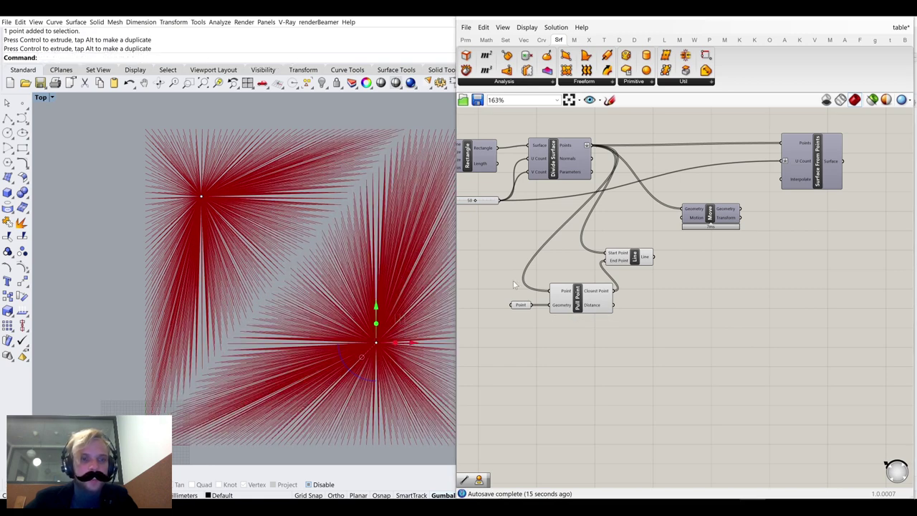
left_click(357, 181)
Delete the Line component above Pull Point
scroll(639, 268, "up", 3)
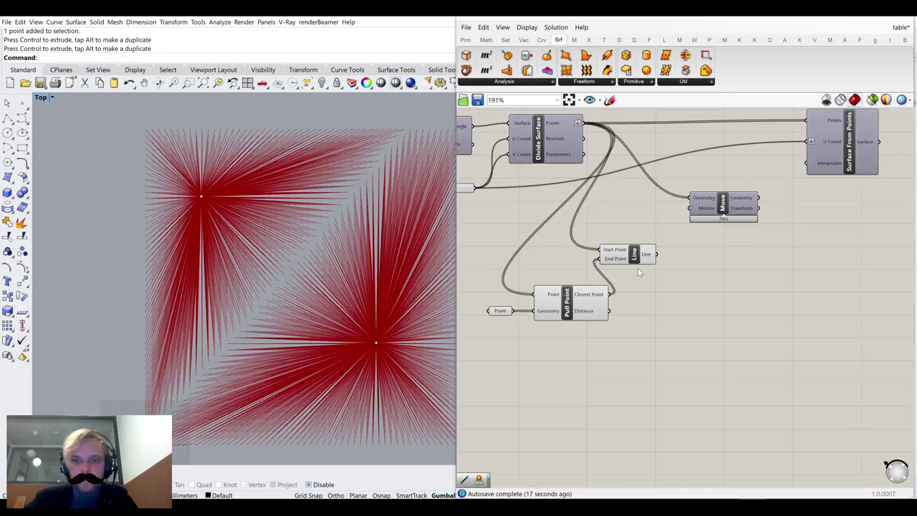
right_click_drag(651, 282, 718, 248)
left_click(606, 290)
left_click_drag(609, 290, 597, 297)
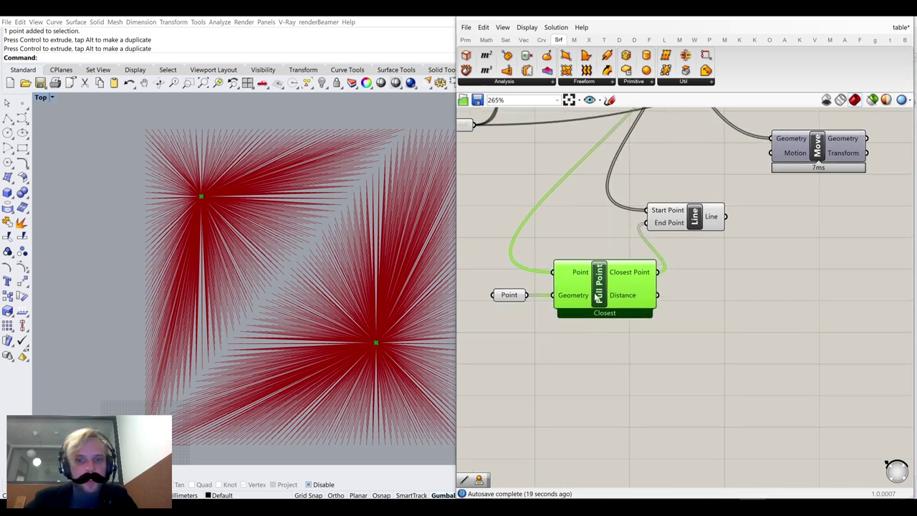
right_click_drag(627, 303, 573, 330)
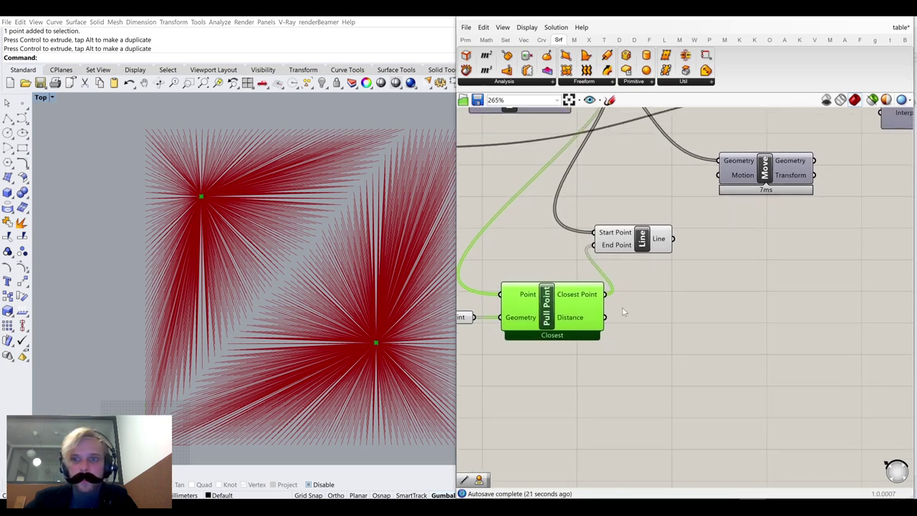
left_click(631, 242)
key("Delete")
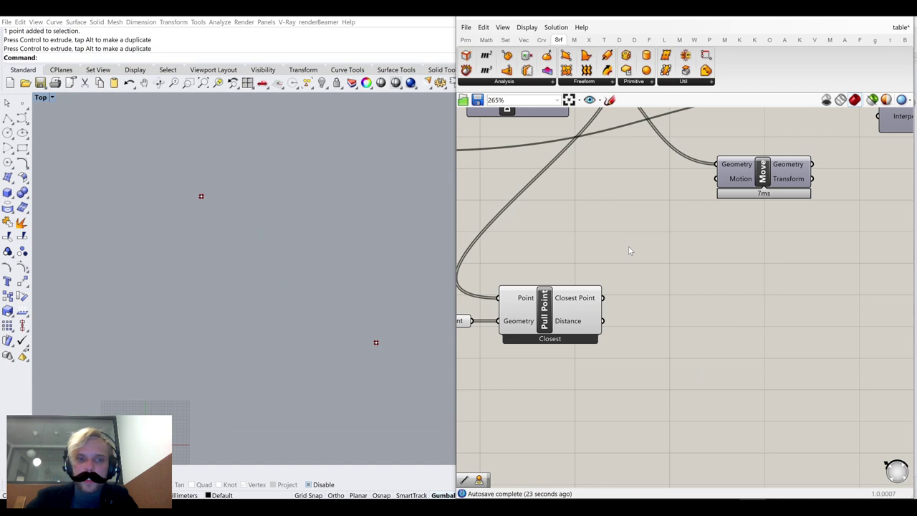
Add a Unit Z component, feed Pull Point's Distance into its Factor and its Unit vector into Move's Motion
double_click(683, 257)
type("z'")
key("BackSpace")
key("Return")
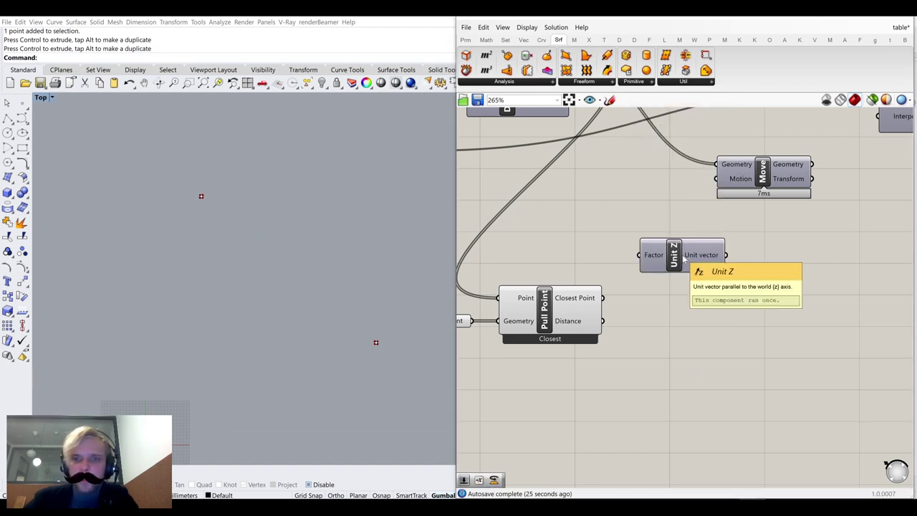
left_click_drag(684, 260, 741, 193)
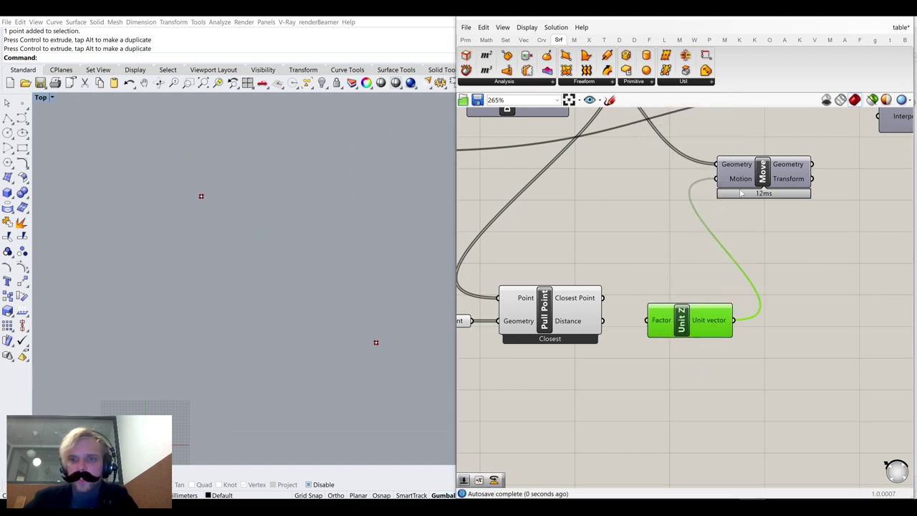
left_click_drag(602, 320, 648, 321)
left_click(688, 262)
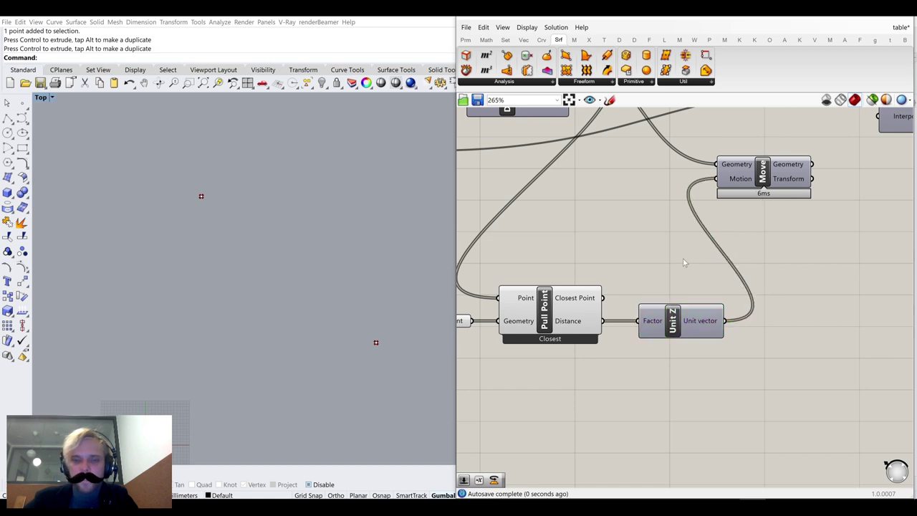
Connect Move's Geometry output to Surface From Points' Points input and turn that component's preview back on
scroll(624, 313, "down", 2)
right_click_drag(771, 194, 709, 268)
left_click_drag(700, 266, 773, 194)
left_click(791, 203)
middle_click(791, 201)
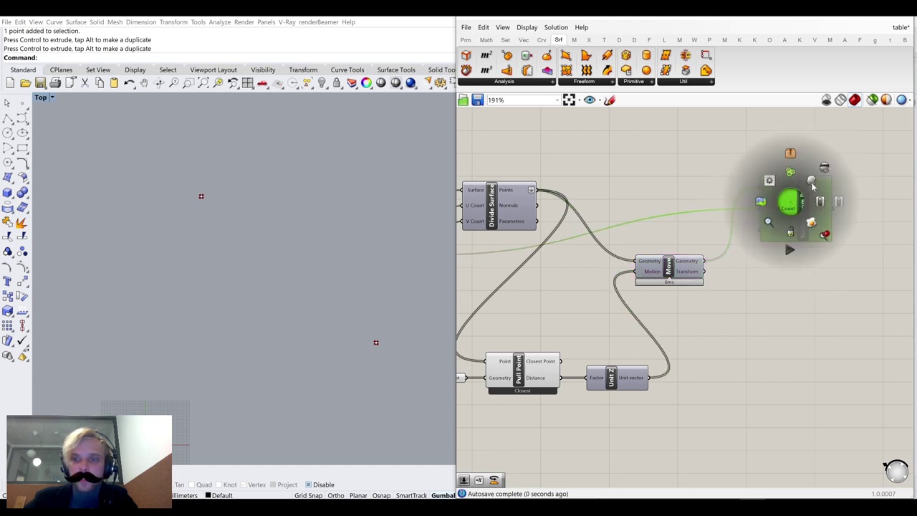
left_click(810, 181)
Maximise the Perspective viewport and shift the front attractor point back and forth to test the surface's reaction
double_click(42, 97)
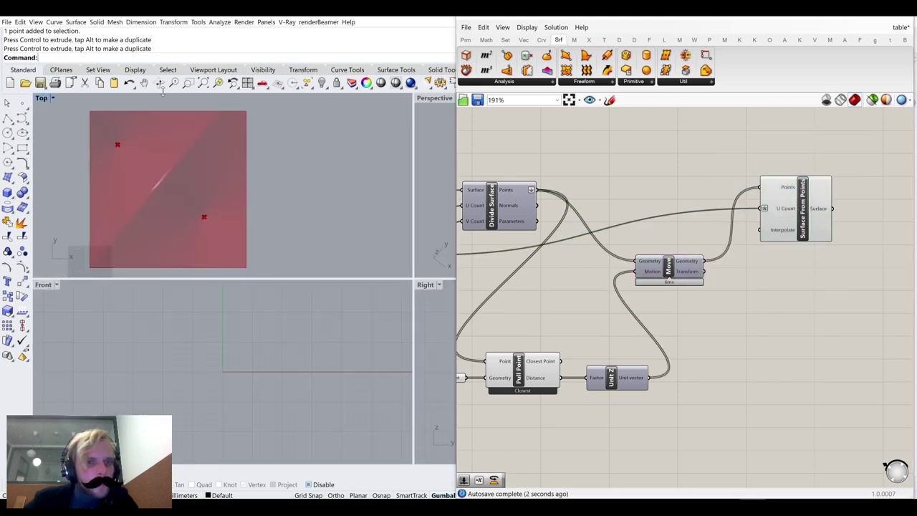
double_click(429, 102)
right_click_drag(426, 139, 350, 287)
left_click(374, 317)
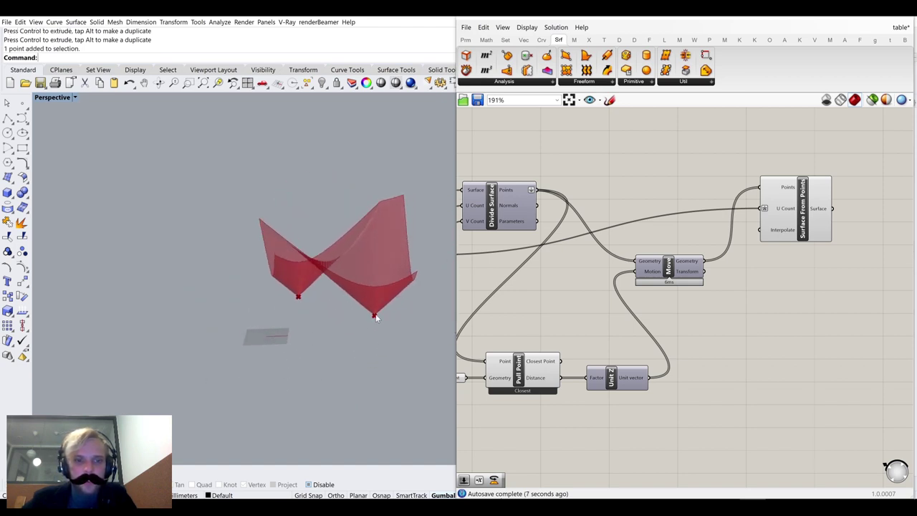
right_click_drag(387, 320, 351, 342)
left_click_drag(333, 313, 305, 311)
right_click_drag(309, 312, 320, 340)
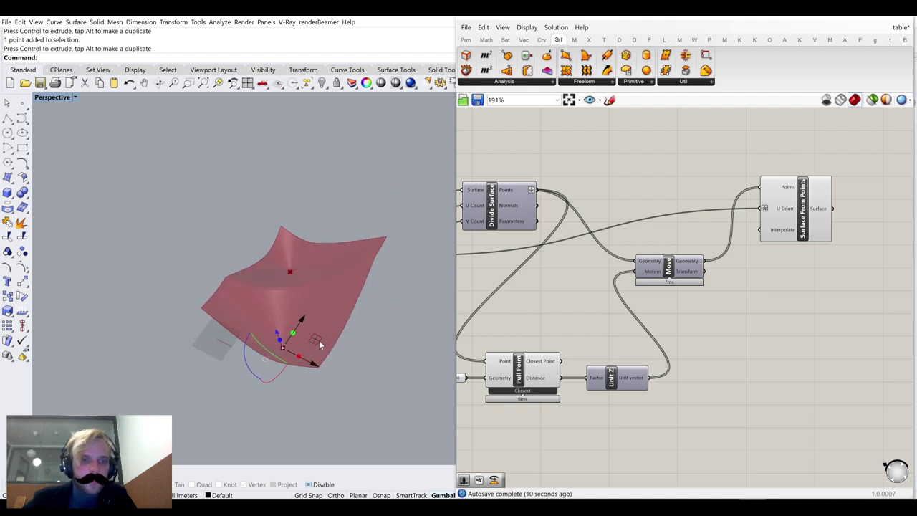
left_click_drag(319, 341, 358, 345)
left_click(374, 414)
Examine the deformed surface from several angles in Perspective and return to the maximised Top viewport
double_click(49, 99)
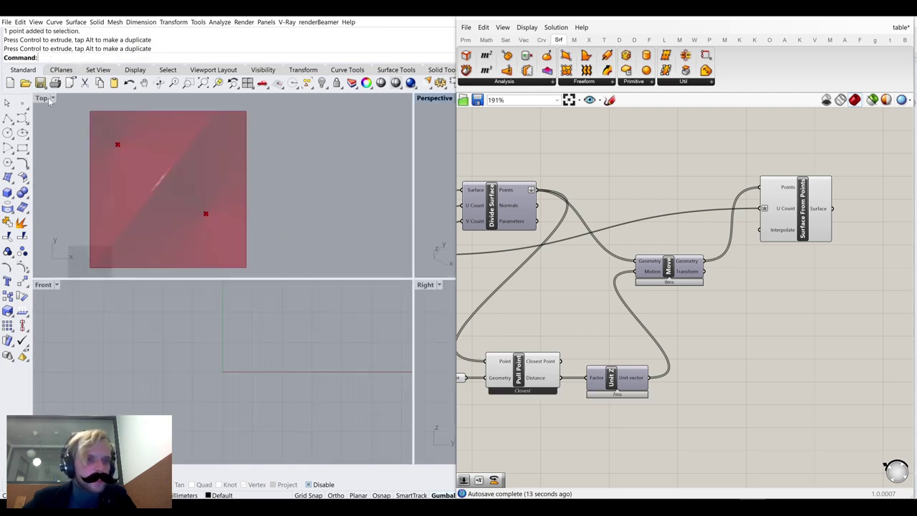
double_click(434, 101)
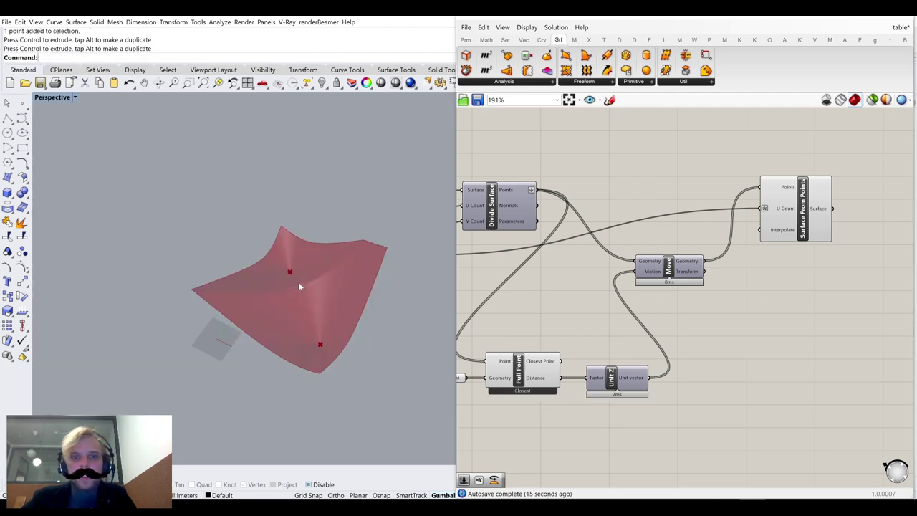
right_click_drag(298, 281, 319, 335)
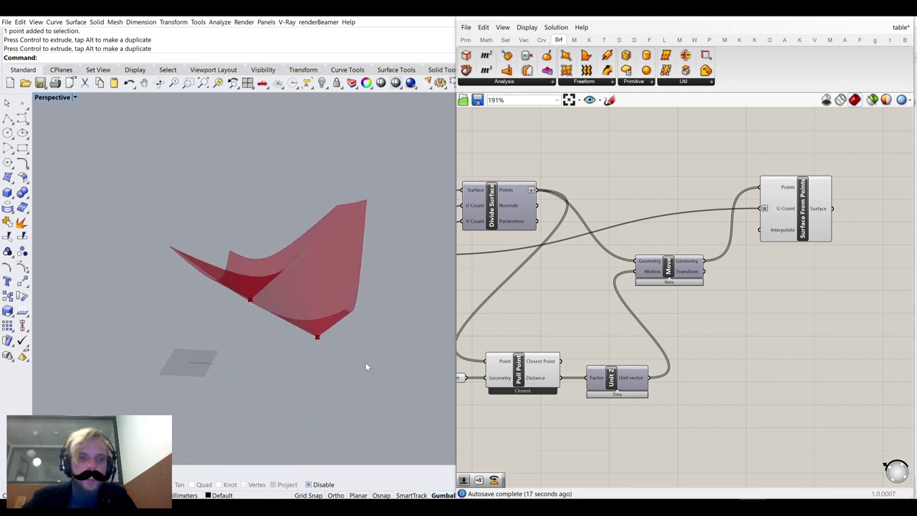
double_click(50, 98)
double_click(40, 100)
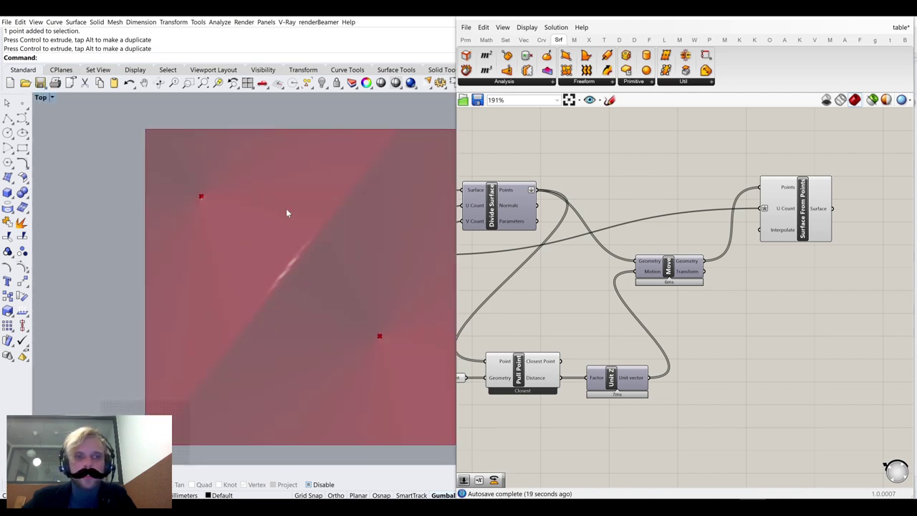
scroll(287, 209, "down", 2)
right_click_drag(287, 209, 243, 214)
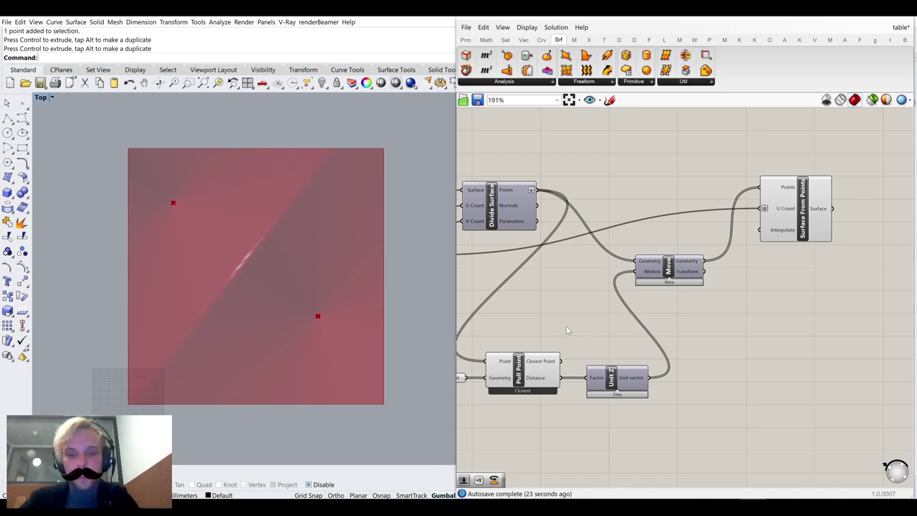
Disconnect Pull Point's Distance output from Unit Z's Factor input
right_click_drag(567, 330, 627, 284)
left_click(684, 335)
scroll(686, 332, "up", 3)
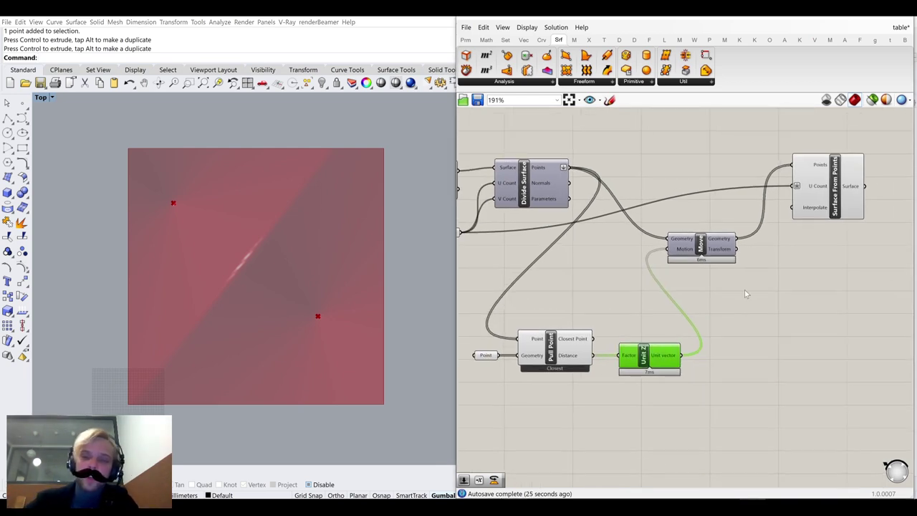
scroll(633, 288, "down", 2)
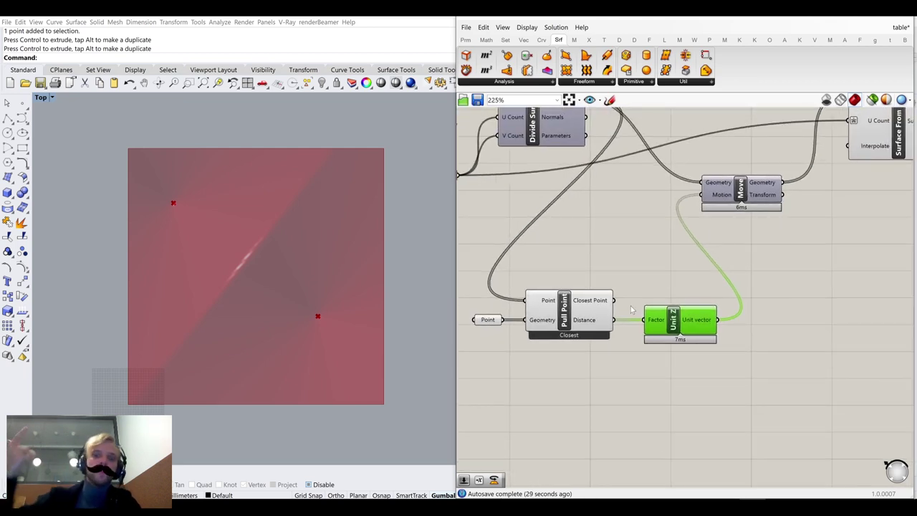
left_click_drag(643, 320, 589, 321, "ctrl")
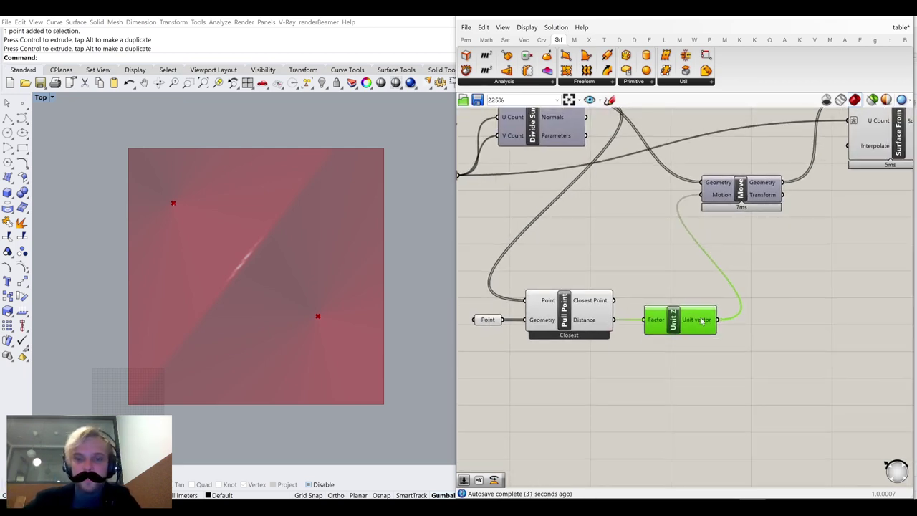
Move the Unit Z, Move and Surface From Points components together to the right, leaving a gap after Pull Point
right_click_drag(755, 292, 701, 308)
scroll(703, 308, "down", 3)
left_click_drag(855, 348, 665, 182)
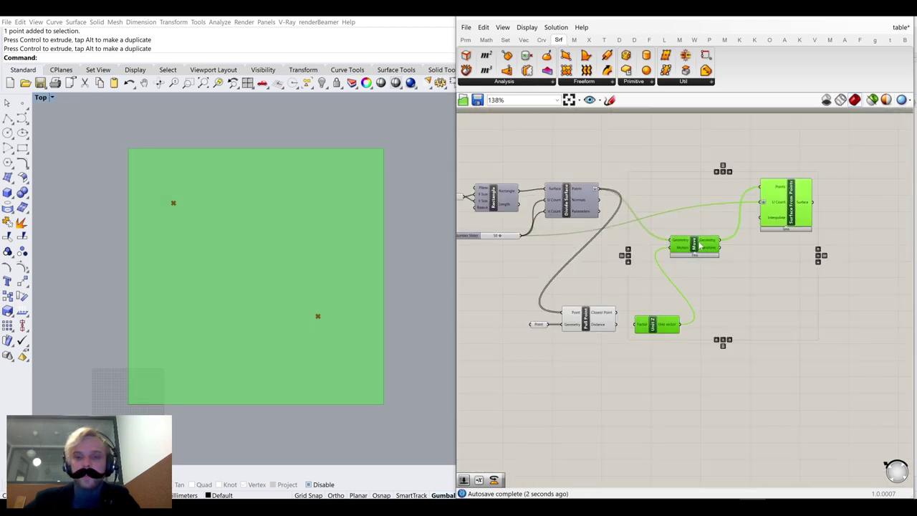
left_click_drag(695, 247, 829, 270)
left_click(719, 170)
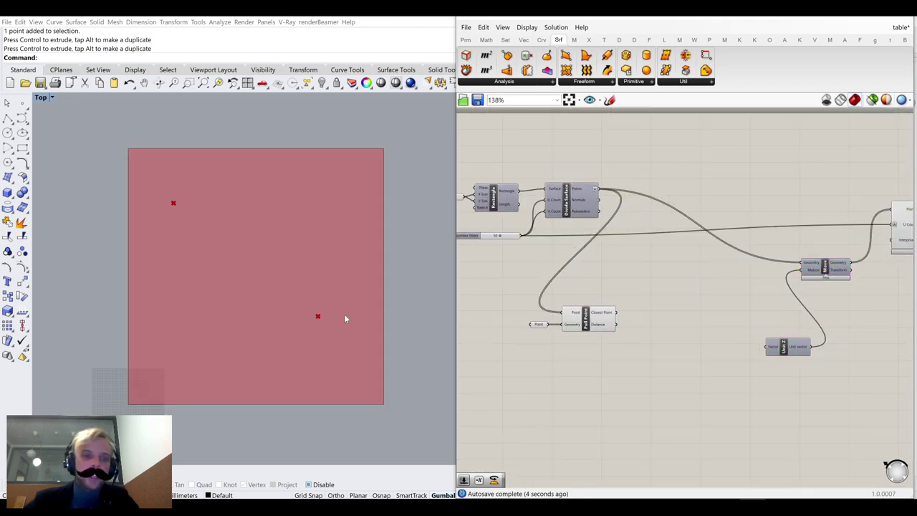
Select the two attractor points in turn, and place the Unit Z component close beside Move's Motion input
left_click(316, 315)
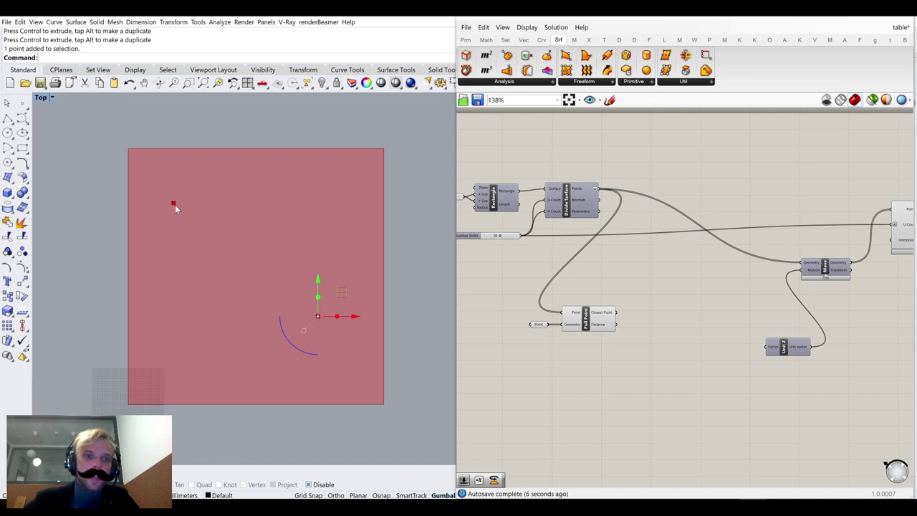
left_click(173, 204)
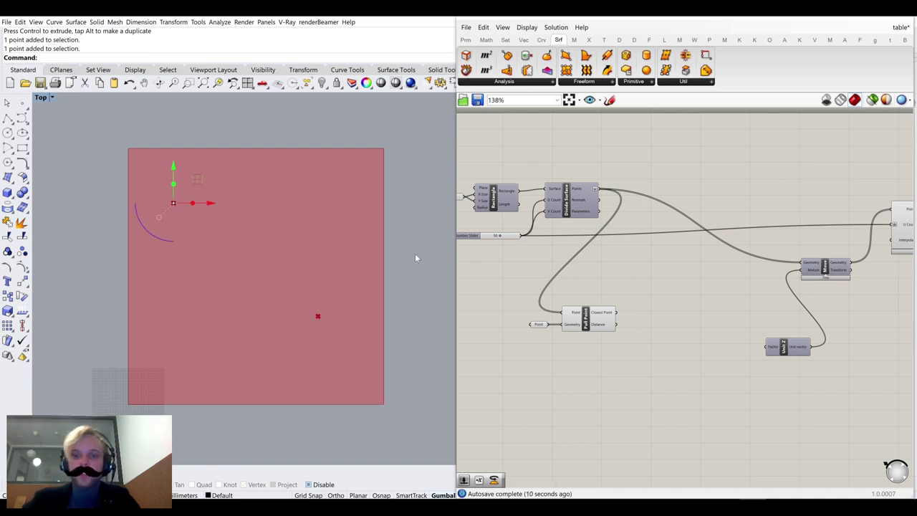
right_click_drag(782, 278, 706, 259)
left_click_drag(718, 329, 702, 270)
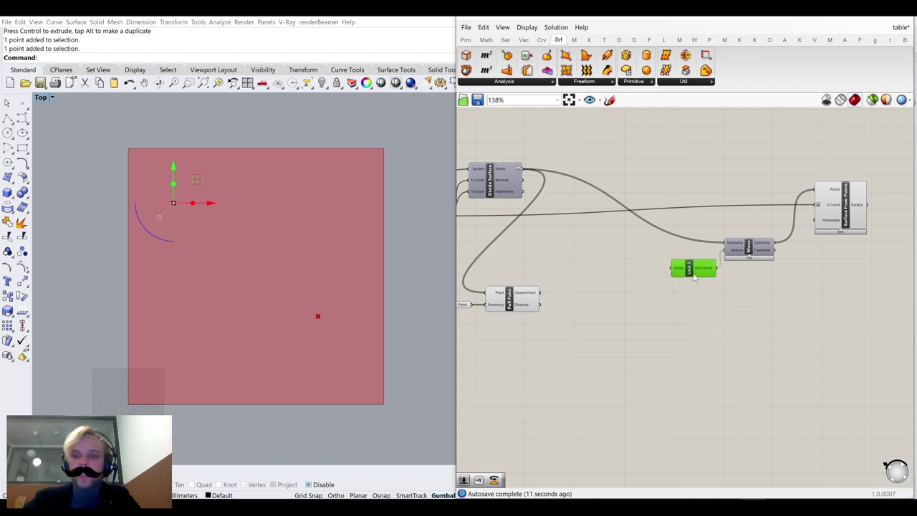
left_click(653, 258)
Move the Point parameter and Pull Point component together up, closer beneath Divide Surface
right_click_drag(614, 243, 714, 230)
left_click_drag(675, 331, 544, 261)
left_click_drag(622, 294, 615, 279)
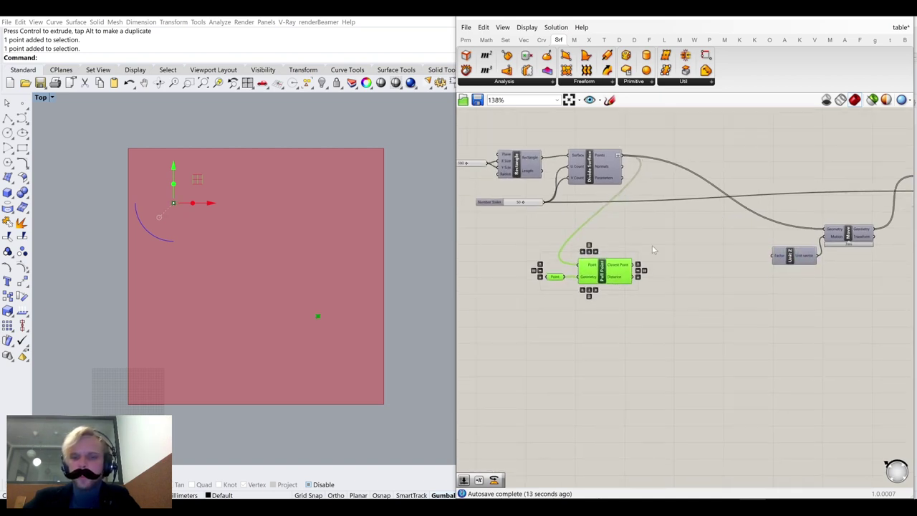
Add a Sine component on the canvas between Pull Point and Unit Z
left_click(654, 247)
double_click(706, 296)
type("s")
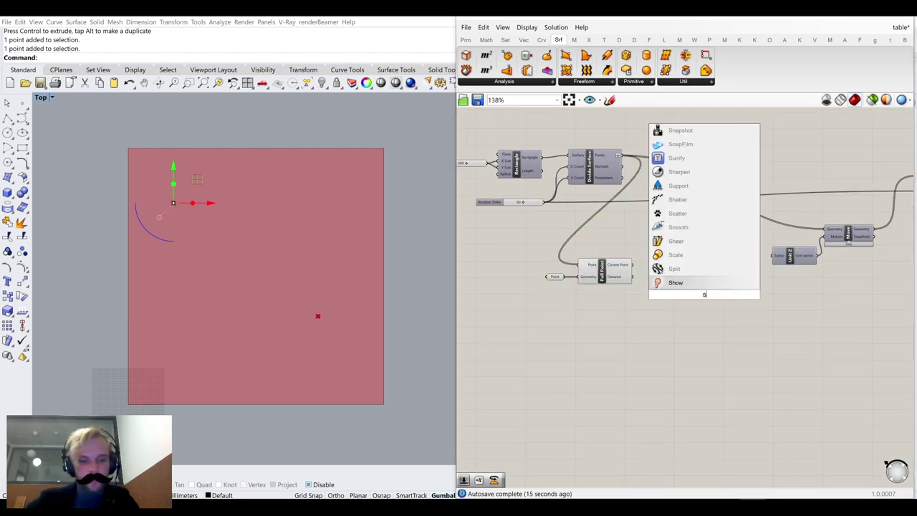
type("i")
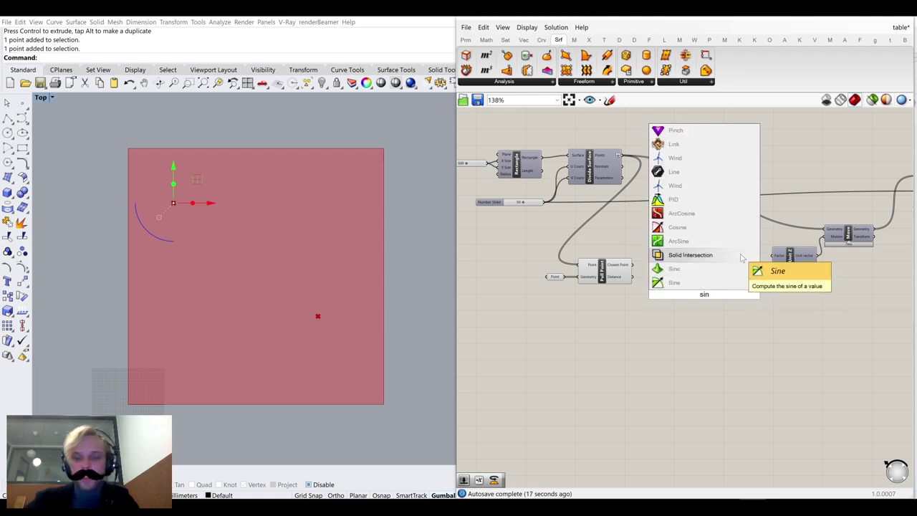
left_click(700, 282)
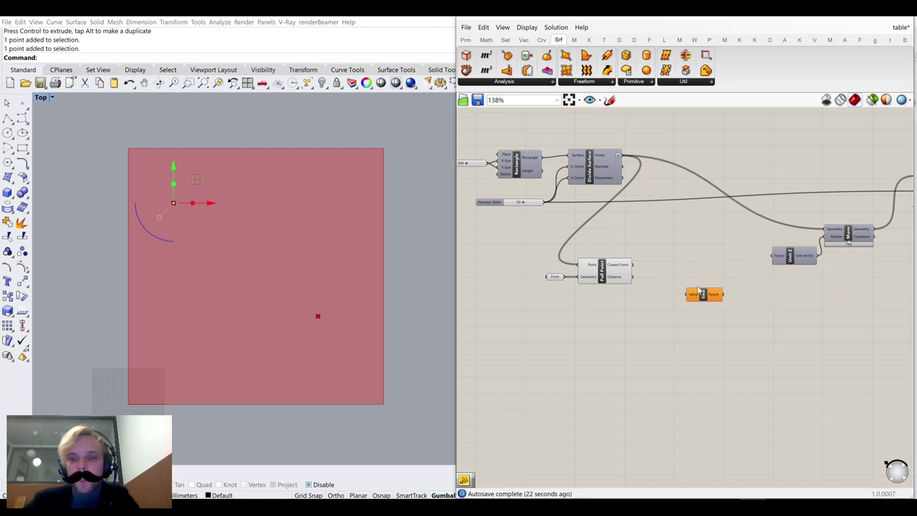
left_click(702, 294)
Connect Pull Point's Distance to Sine's Value and Sine's Result to Unit Z's Factor, placing Sine just before Unit Z
scroll(706, 292, "up", 3)
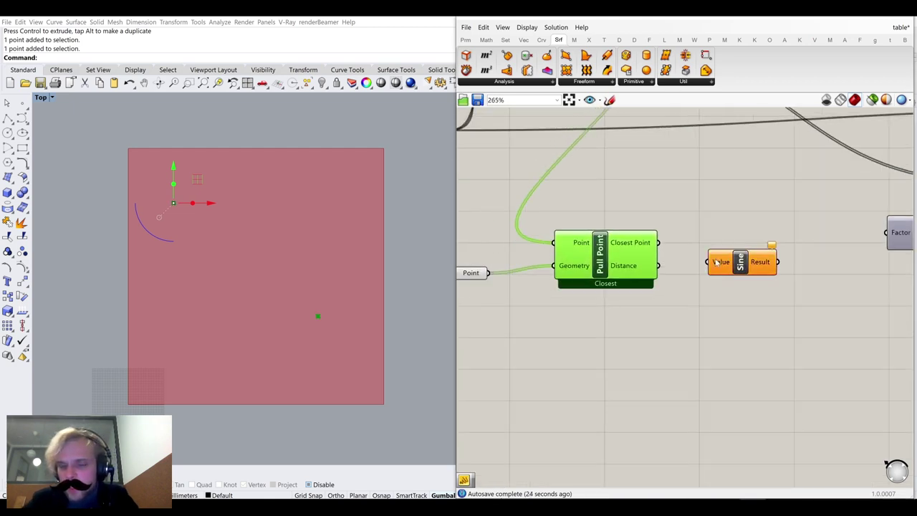
left_click_drag(635, 267, 716, 264)
right_click_drag(769, 264, 678, 290)
left_click_drag(686, 283, 799, 258)
left_click_drag(648, 283, 732, 252)
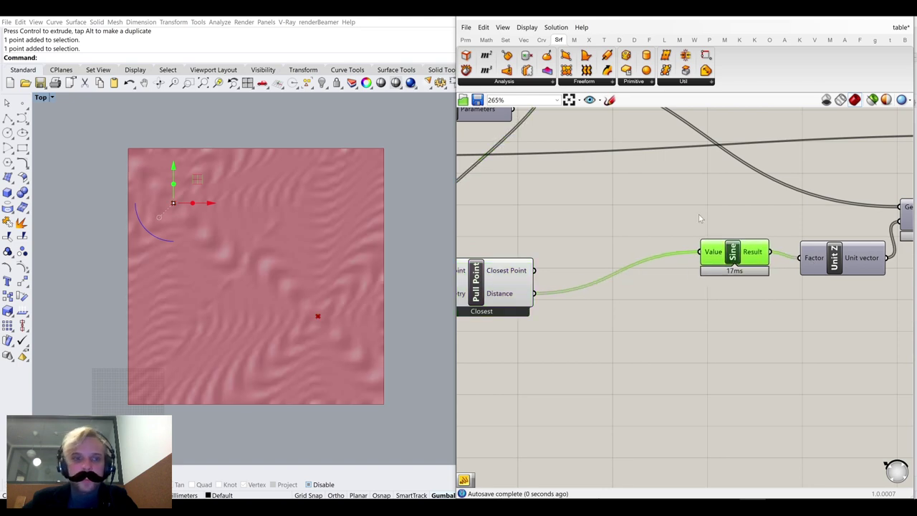
left_click(700, 218)
Maximize the Perspective viewport and examine the relief of the table surface from an angle
double_click(40, 97)
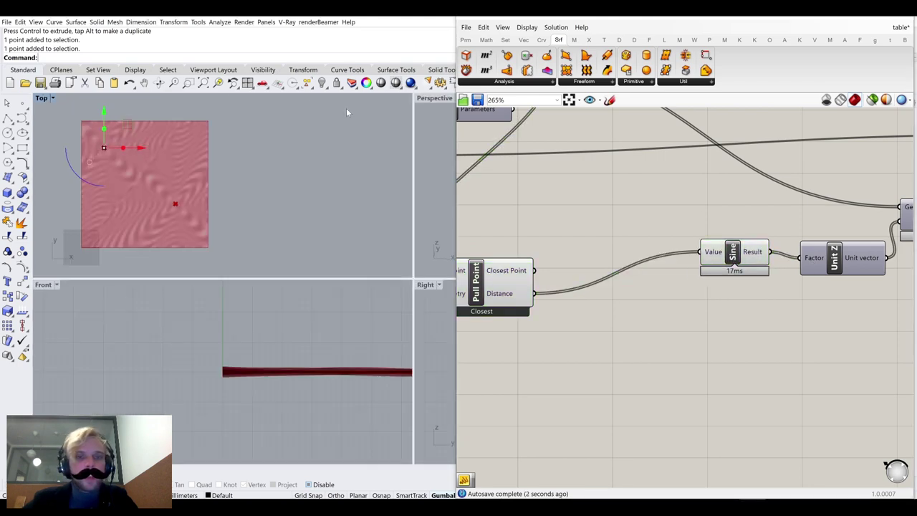
double_click(434, 98)
right_click_drag(315, 176, 277, 288)
scroll(272, 229, "up", 5)
right_click_drag(271, 229, 253, 256)
scroll(289, 212, "down", 5)
scroll(225, 225, "up", 2)
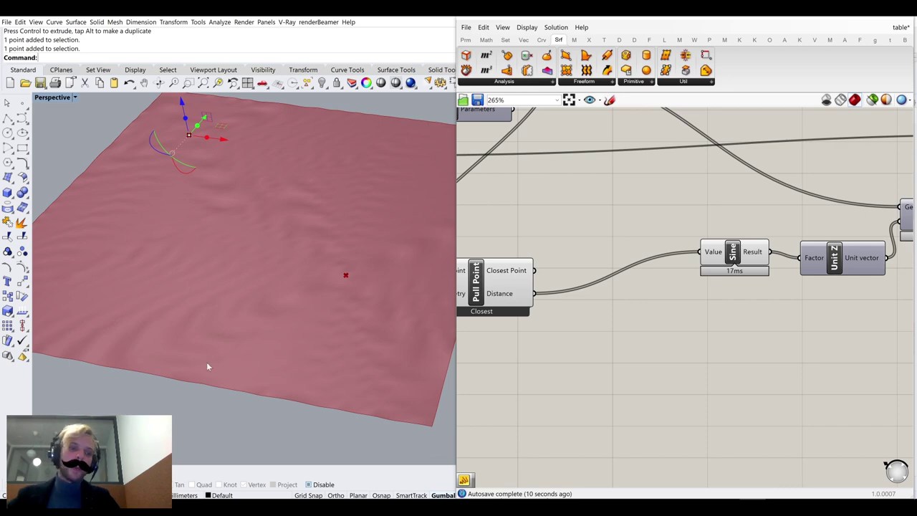
Set the slider driving Divide Surface's U and V Count to 100 and inspect the surface relief up close
scroll(616, 300, "down", 3)
right_click_drag(611, 208, 727, 268)
scroll(577, 280, "up", 6)
left_click_drag(594, 271, 686, 281)
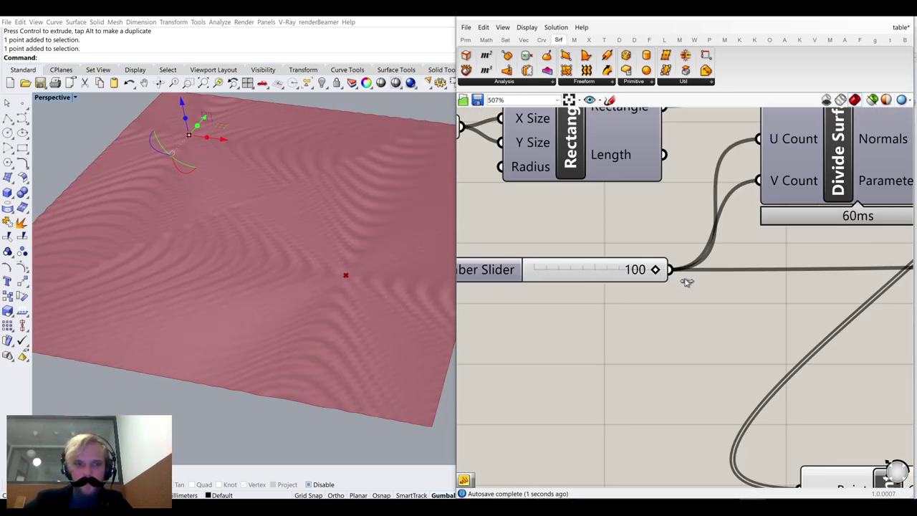
right_click_drag(353, 322, 353, 303)
scroll(359, 299, "up", 3)
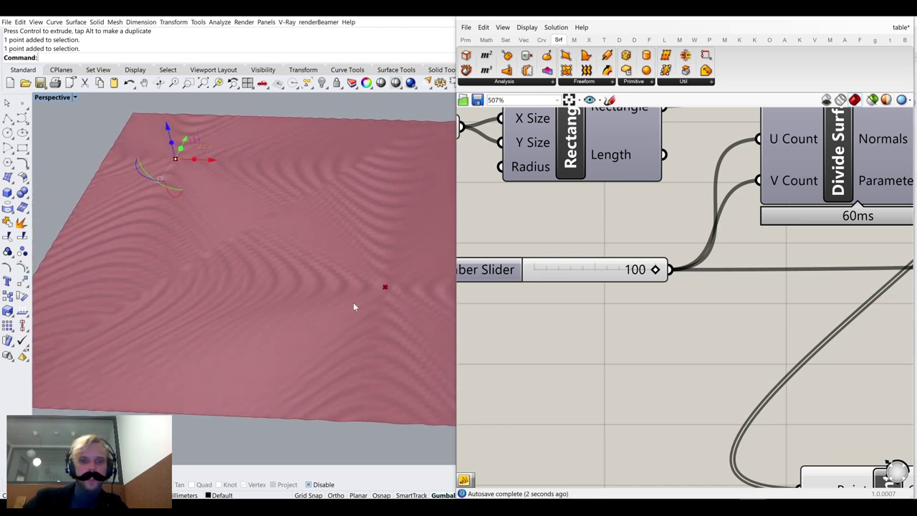
scroll(308, 282, "up", 7)
scroll(315, 276, "down", 5)
right_click_drag(299, 237, 327, 248)
scroll(785, 287, "down", 5)
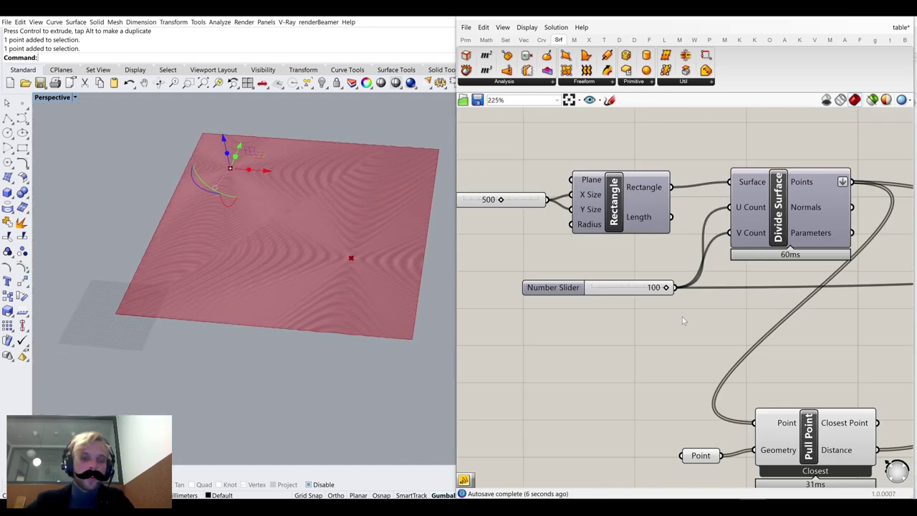
Examine the finished reference definition in the purple group, focusing on its Pull Point, Remap Numbers, frequency multiplication and Sine components
right_click_drag(785, 286, 642, 289)
scroll(722, 199, "down", 1)
right_click_drag(684, 165, 682, 292)
scroll(682, 292, "down", 2)
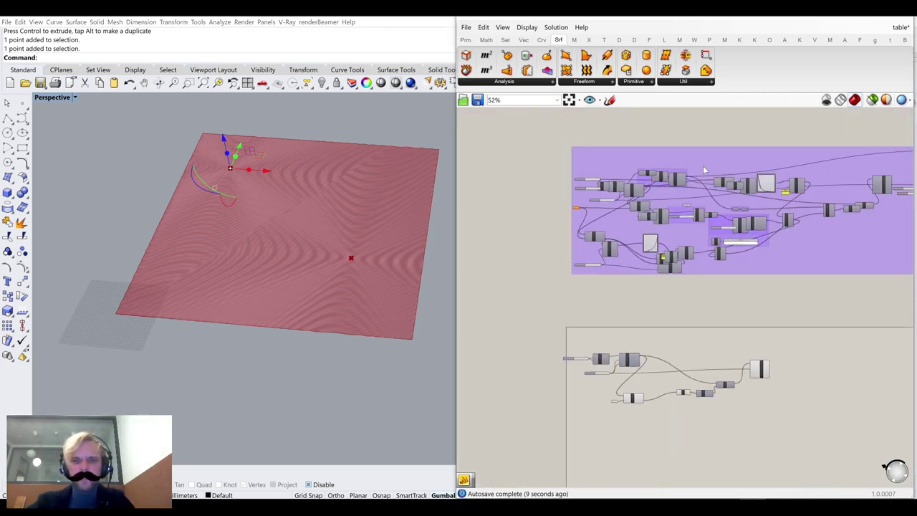
scroll(665, 211, "up", 3)
scroll(665, 211, "up", 2)
right_click_drag(556, 195, 668, 232)
left_click_drag(669, 232, 564, 242)
left_click_drag(704, 272, 631, 288)
right_click_drag(711, 273, 502, 254)
right_click_drag(755, 274, 713, 294)
left_click(733, 260)
scroll(749, 301, "down", 3)
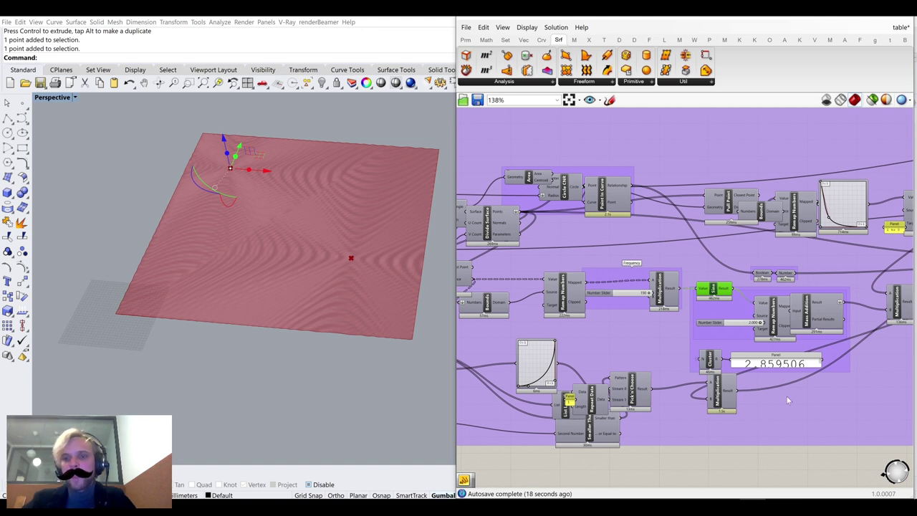
right_click_drag(566, 324, 690, 314)
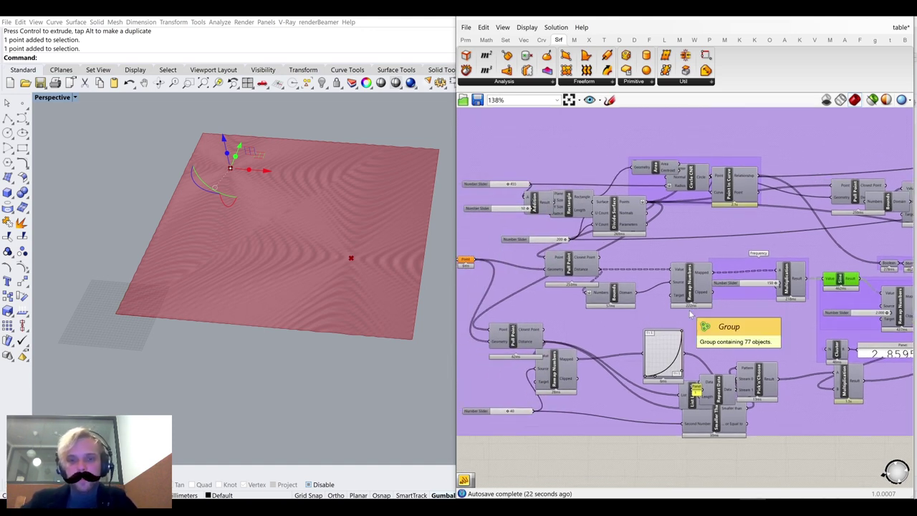
Shift the Sine component in the new definition slightly toward Pull Point, leaving a wider gap before Unit Z
scroll(688, 271, "down", 4)
right_click_drag(664, 313, 617, 131)
scroll(603, 378, "up", 3)
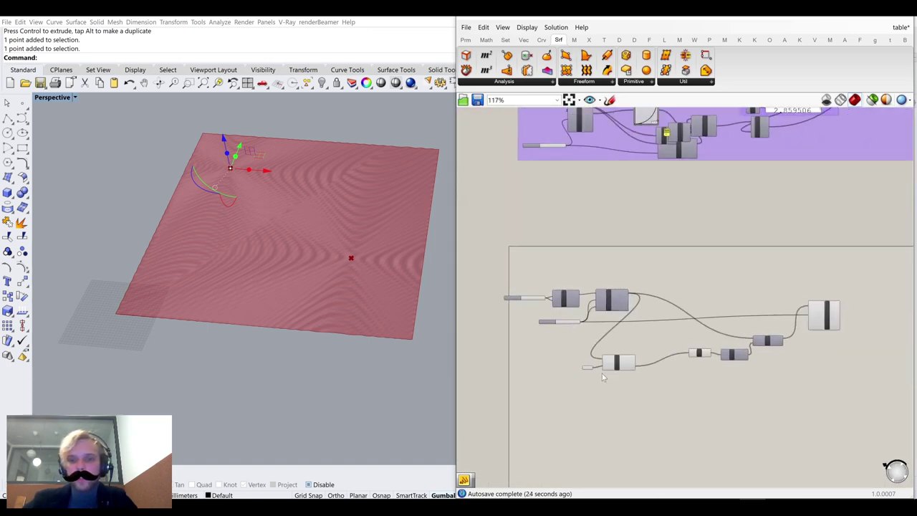
scroll(603, 377, "up", 5)
left_click(554, 300)
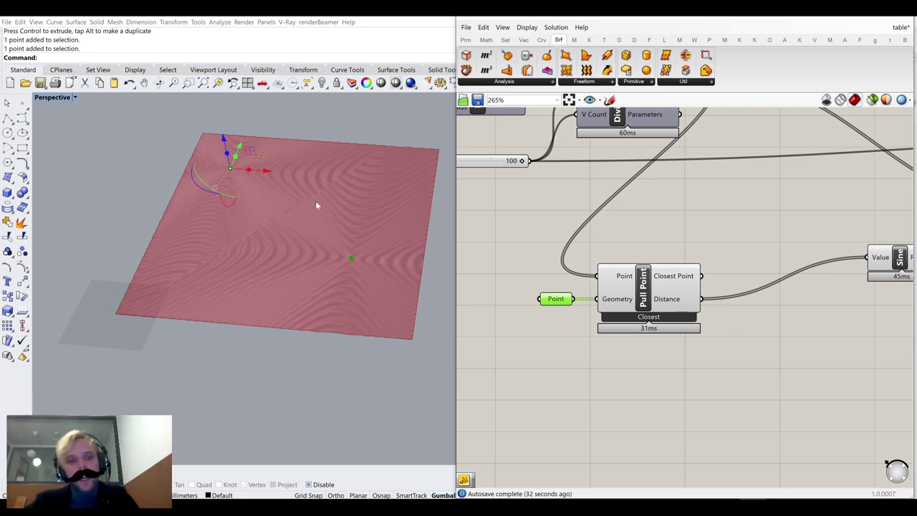
right_click_drag(885, 256, 663, 253)
left_click_drag(681, 265, 599, 272)
mouse_move(610, 265)
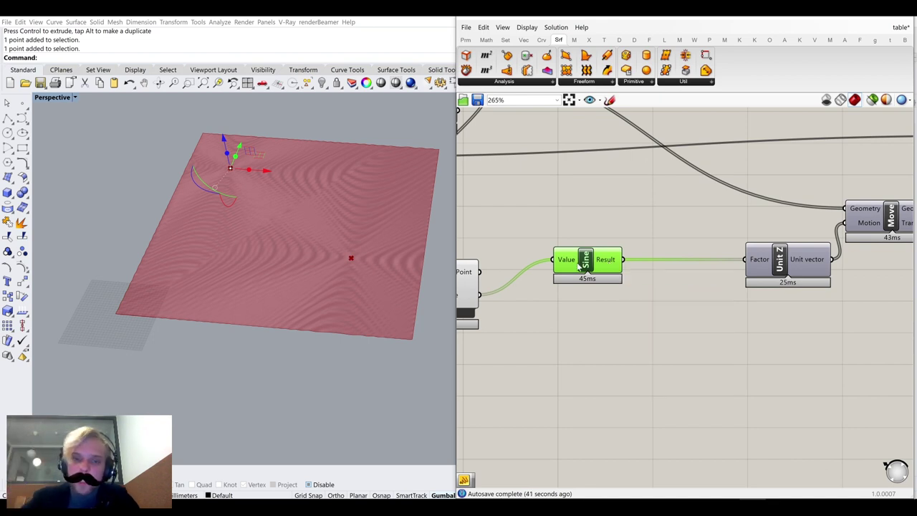
left_click_drag(578, 265, 656, 265)
left_click(587, 215)
right_click_drag(587, 216, 772, 197)
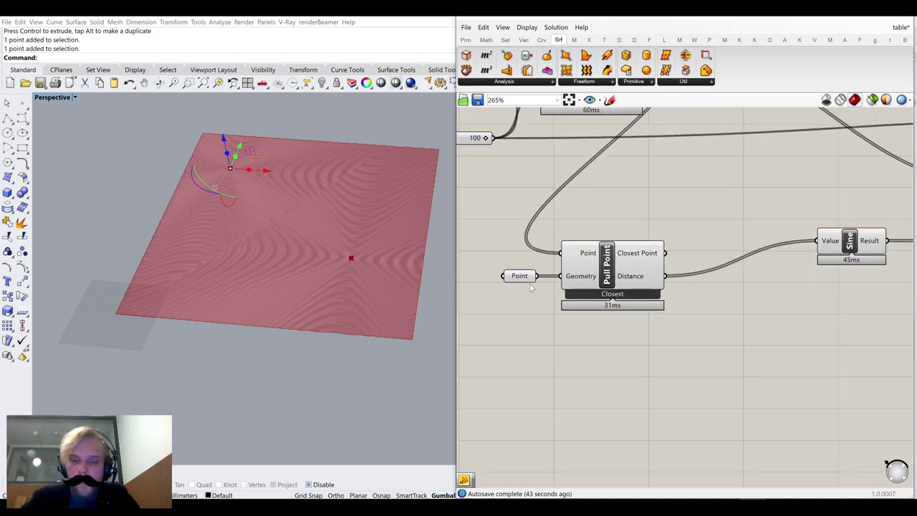
Disconnect Sine's Result output from Unit Z's Factor input
left_click(611, 266)
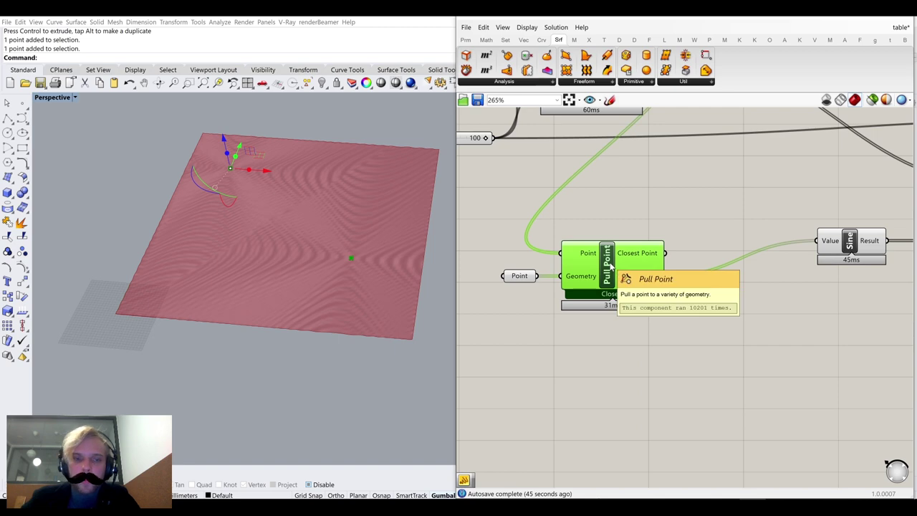
scroll(813, 221, "down", 3)
right_click_drag(852, 233, 738, 257)
scroll(749, 259, "up", 3)
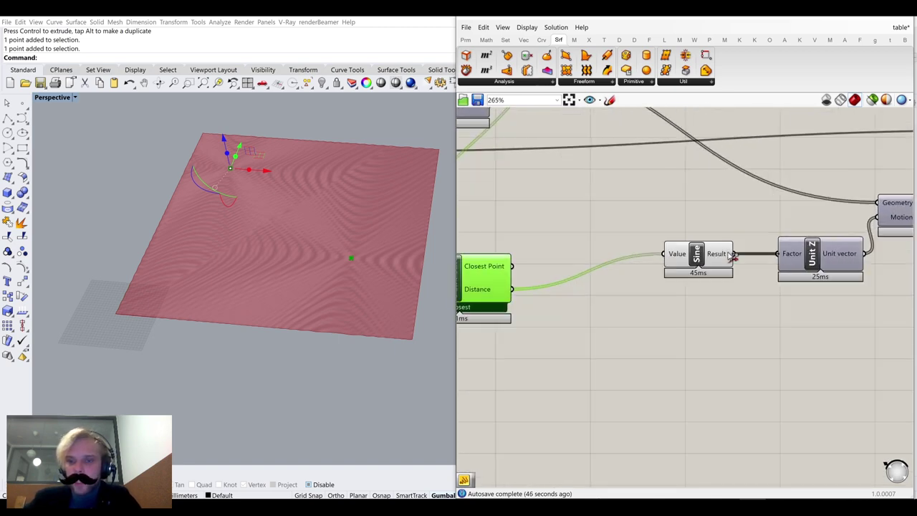
left_click(729, 218)
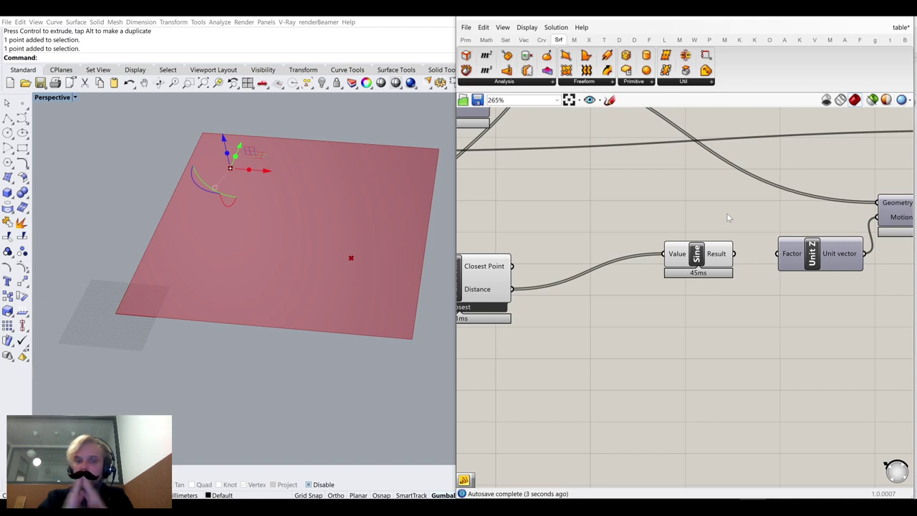
Add a Line component with Divide Surface's Points as Start Point and Pull Point's Closest Point as End Point
right_click_drag(539, 209, 642, 252)
double_click(642, 247)
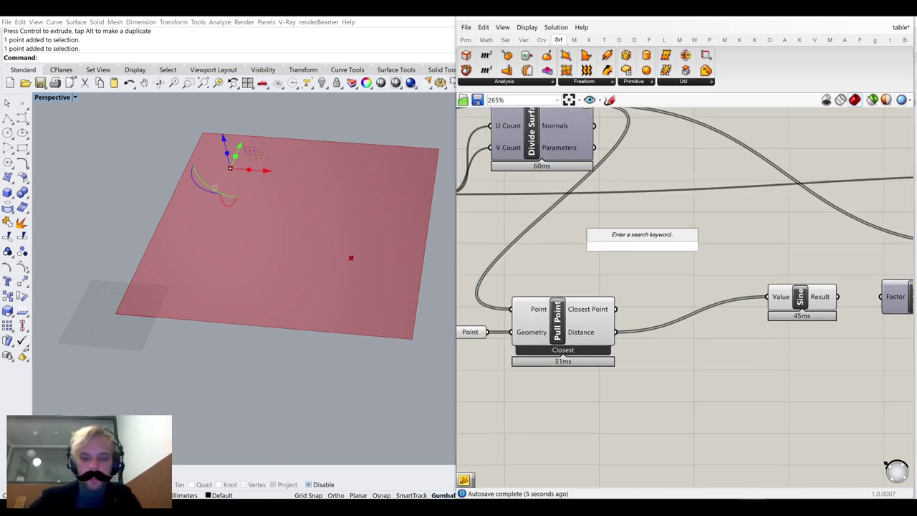
type("line")
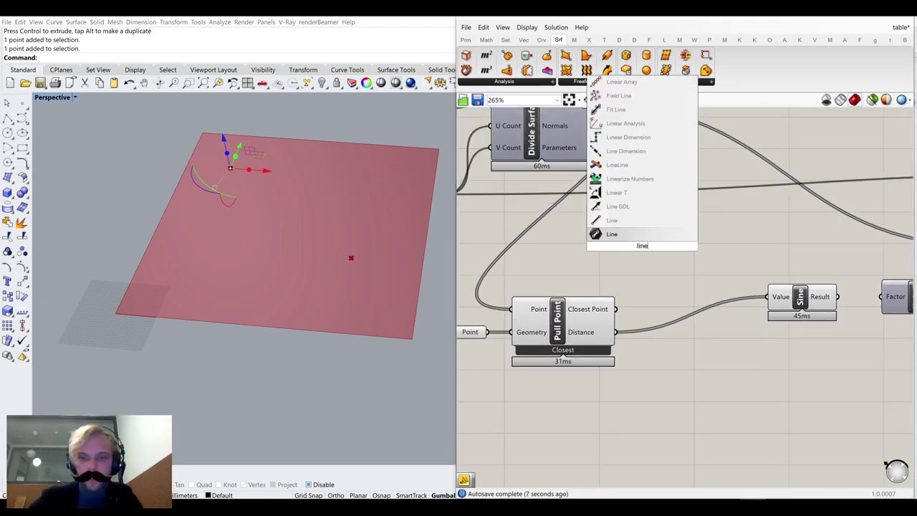
left_click(626, 220)
right_click_drag(632, 146, 627, 175)
left_click_drag(590, 135, 606, 270)
left_click_drag(611, 340, 666, 279)
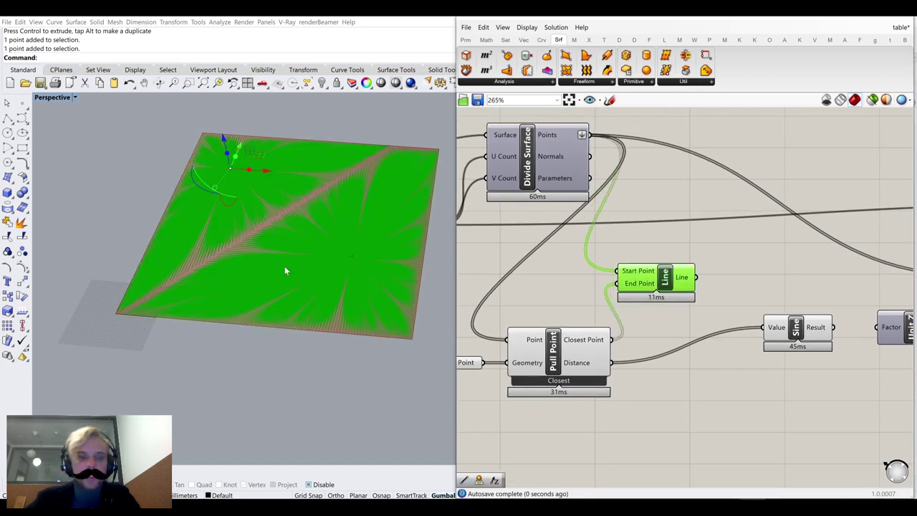
Move the upper-left attractor point sideways in the Perspective viewport to test how the connecting lines respond
left_click(285, 267)
right_click_drag(340, 268, 264, 250)
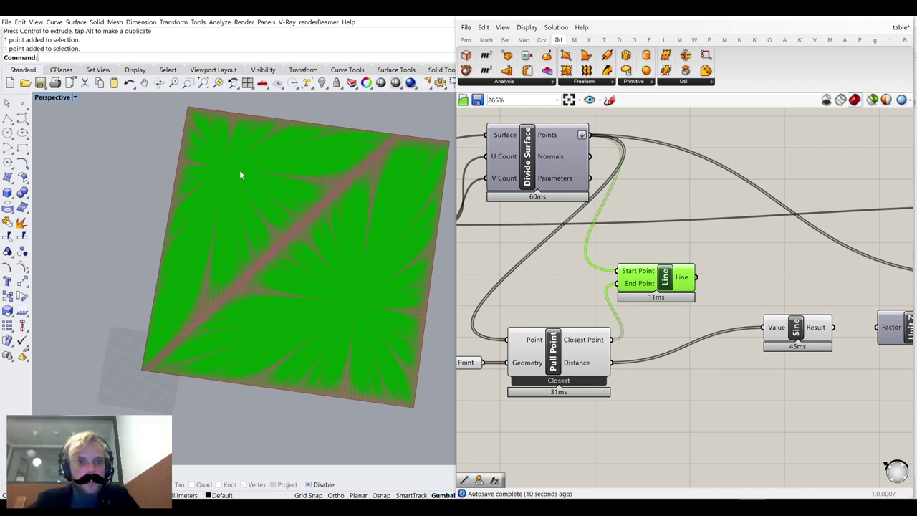
left_click_drag(175, 149, 261, 149)
left_click(91, 190)
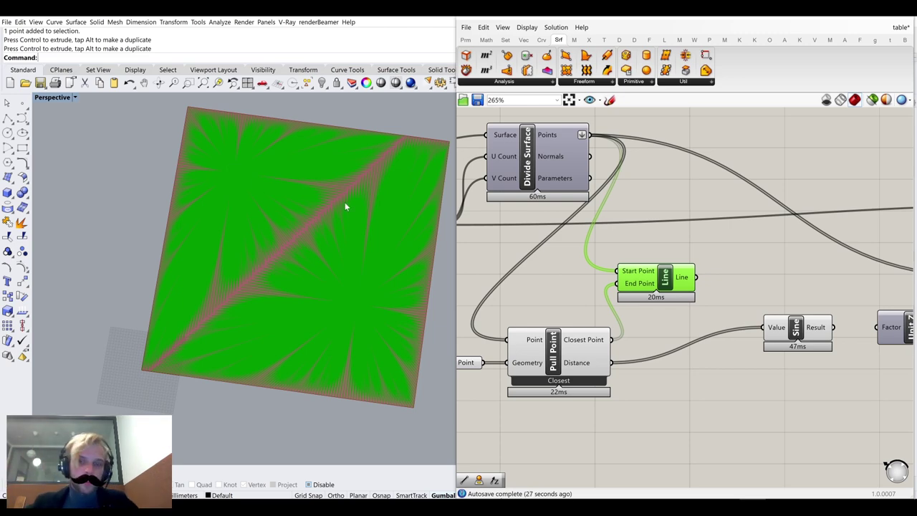
Try turning off the Closest Only option of the Pull Point component
right_click_drag(593, 300, 616, 265)
left_click(616, 265)
scroll(579, 308, "up", 2)
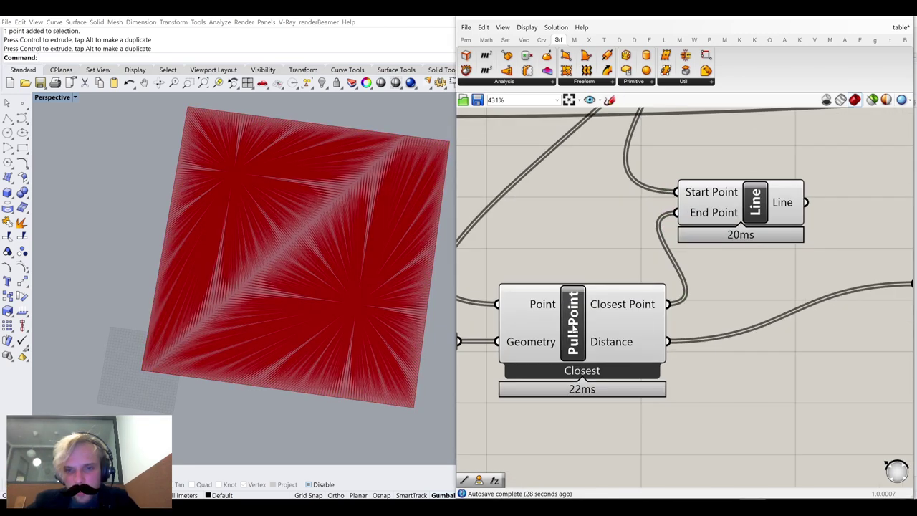
right_click_drag(569, 384, 598, 335)
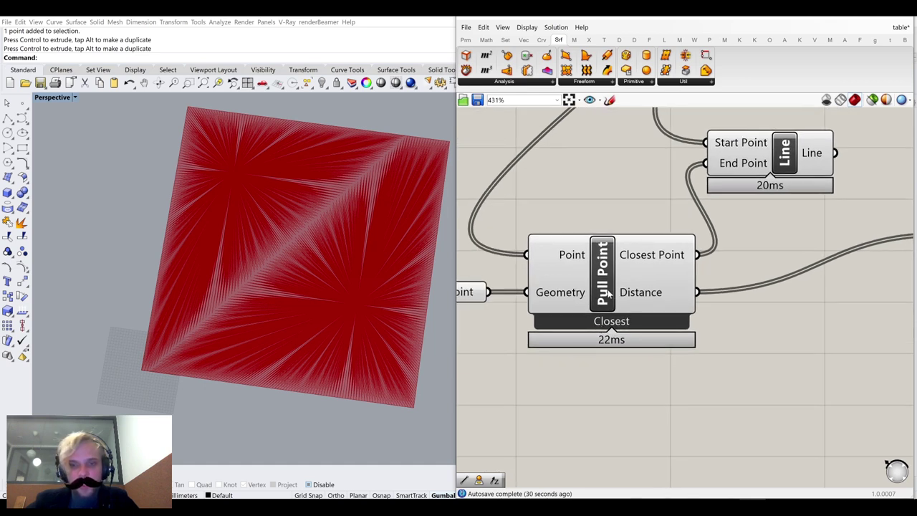
left_click(608, 294)
right_click(609, 282)
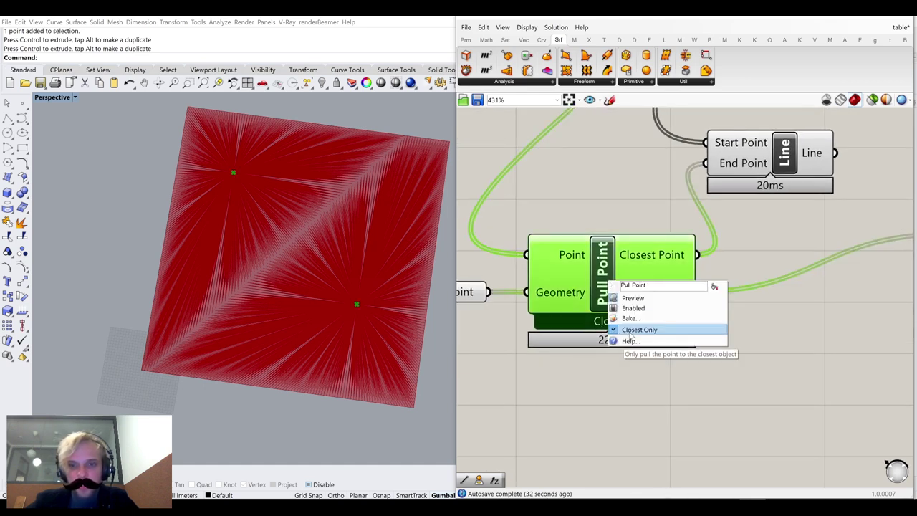
left_click(630, 331)
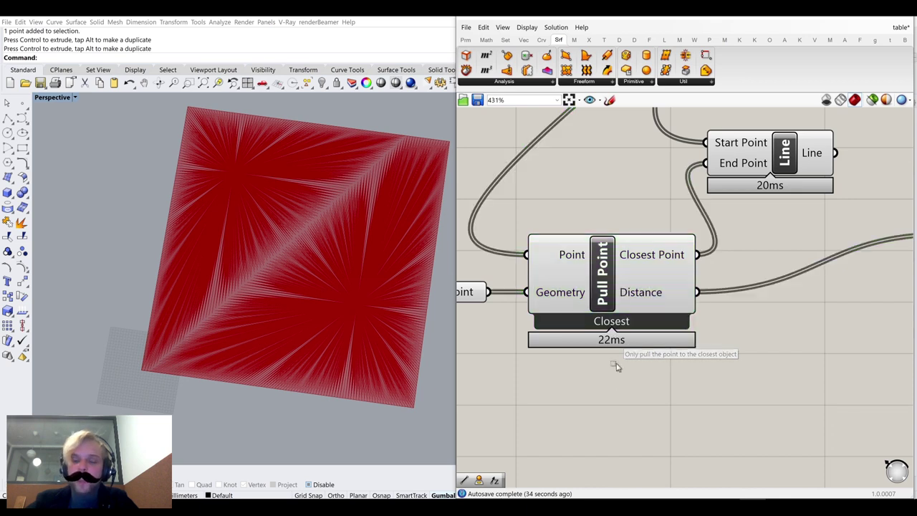
right_click(606, 271)
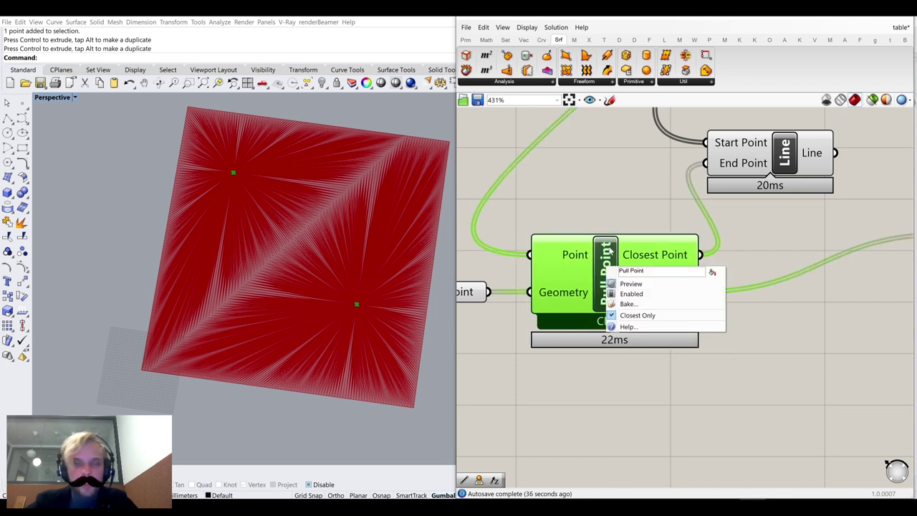
left_click(622, 317)
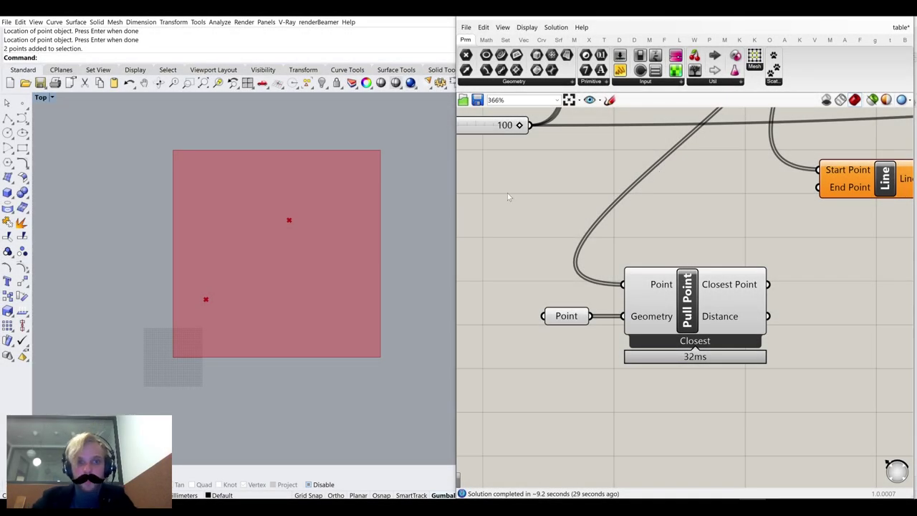
Delete the Line component beneath Divide Surface
right_click_drag(741, 190, 614, 250)
scroll(659, 251, "down", 2)
right_click_drag(668, 211, 653, 261)
left_click(712, 291)
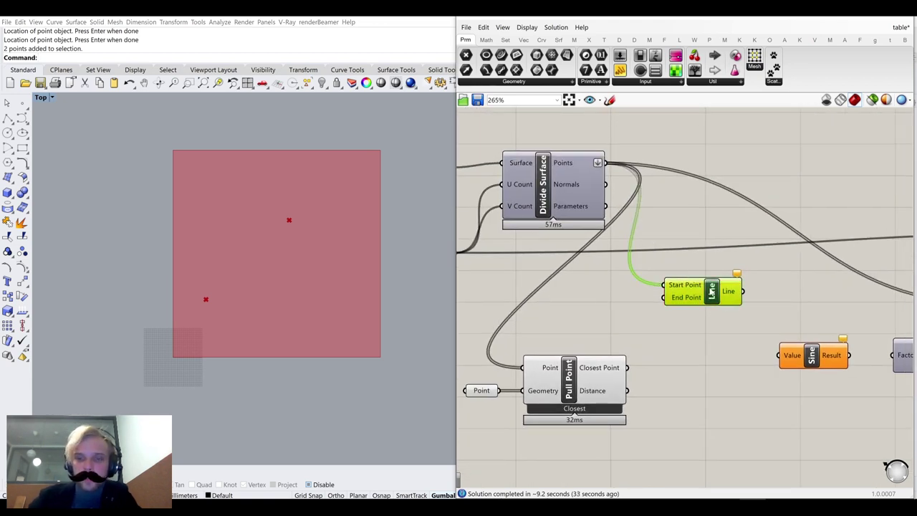
key("Delete")
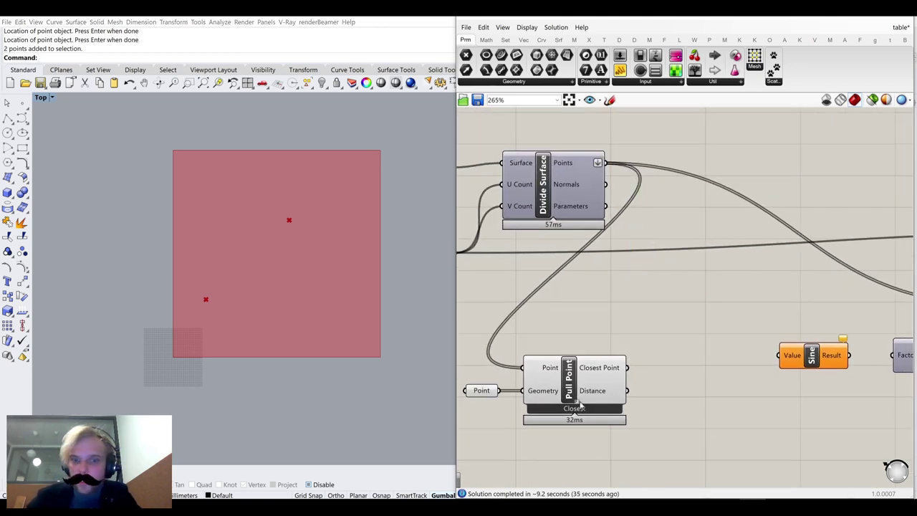
Move the Point parameter and Pull Point component together to the right, closer to Sine
left_click_drag(650, 433, 485, 349)
scroll(713, 295, "down", 2)
left_click(714, 295)
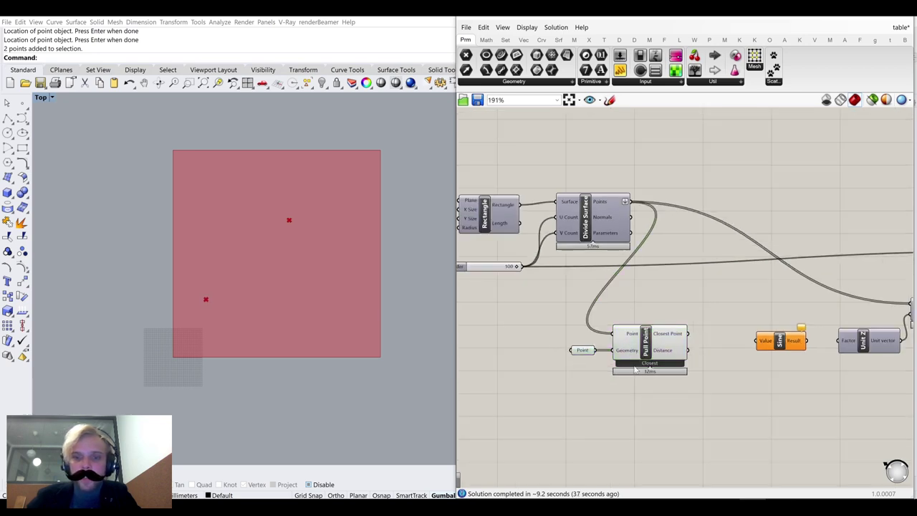
scroll(657, 324, "up", 4)
scroll(655, 314, "up", 4)
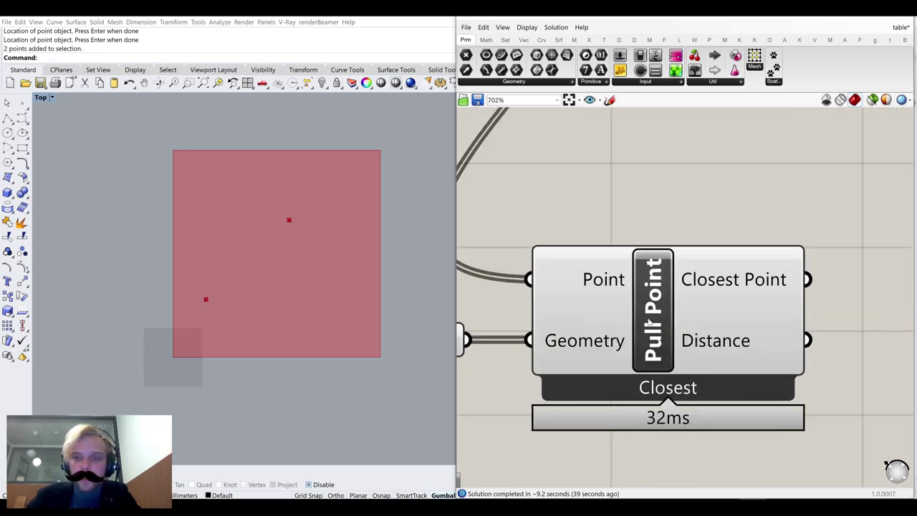
Turn off the Closest Only option of the Pull Point component so distances to all attractor points are calculated
left_click(650, 351)
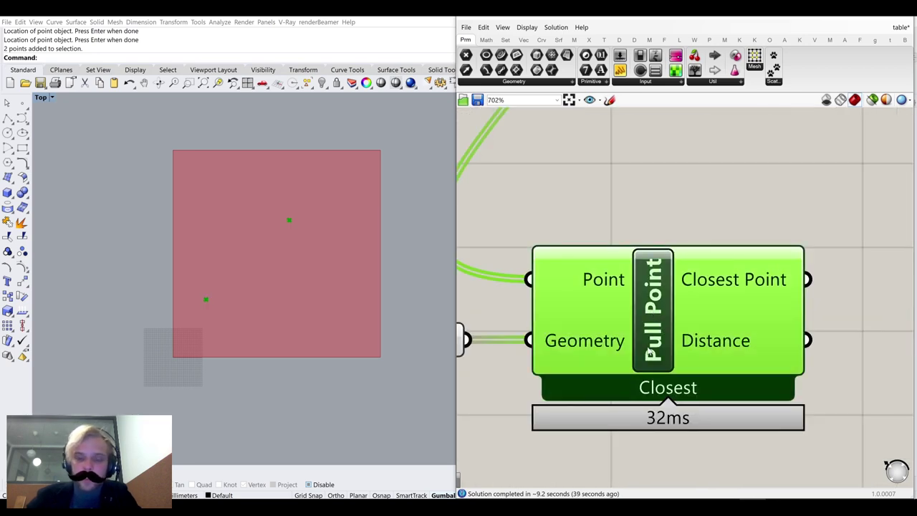
right_click(670, 323)
right_click(665, 291)
right_click(665, 291)
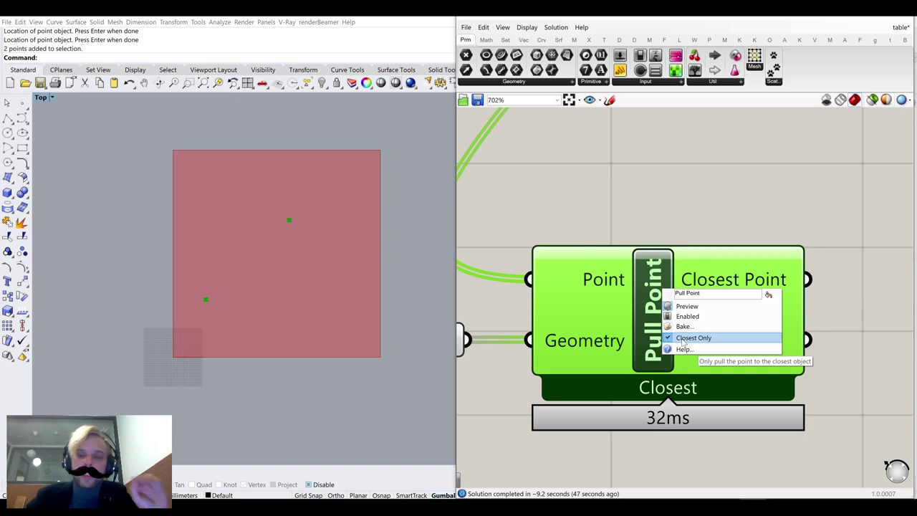
left_click(683, 338)
scroll(646, 271, "down", 1)
scroll(646, 271, "down", 3)
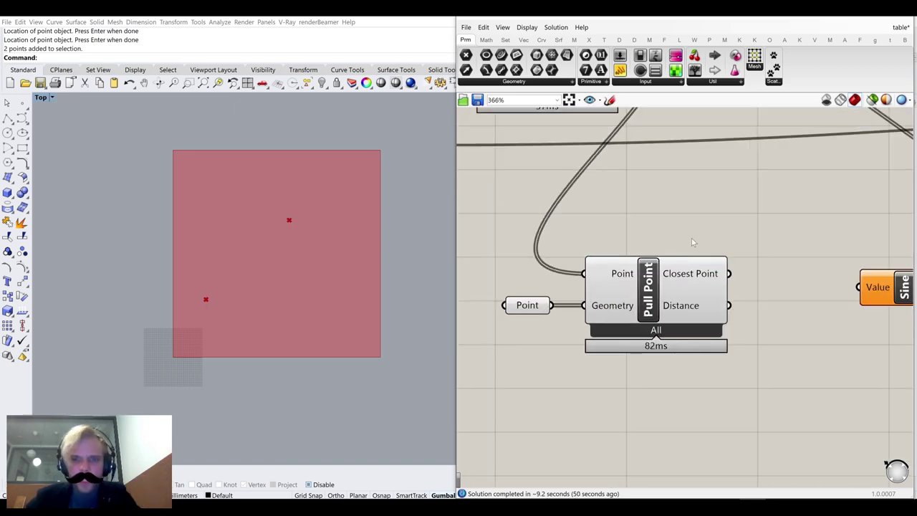
Preview the Divide Surface points, inspect the list structure of Pull Point's Distance output, and hide the points again
right_click_drag(691, 169, 643, 312)
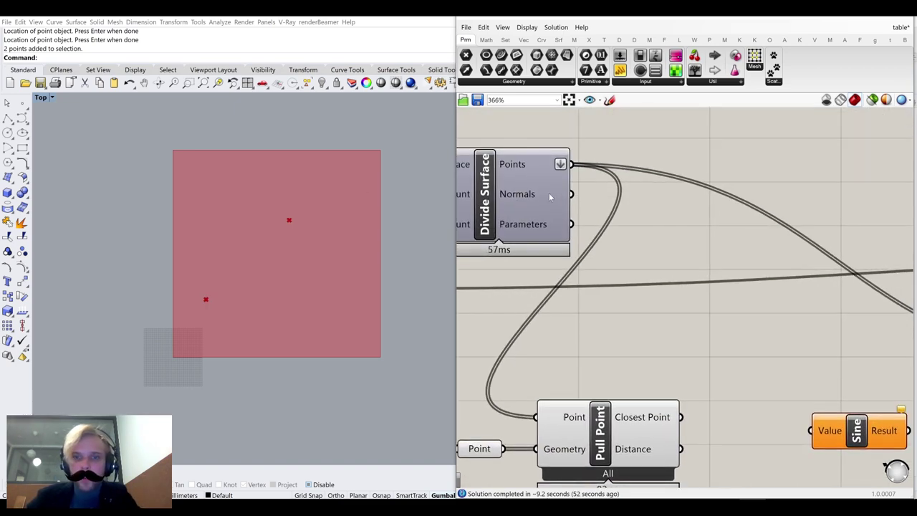
left_click(499, 194)
middle_click(498, 193)
left_click(519, 173)
left_click(519, 174)
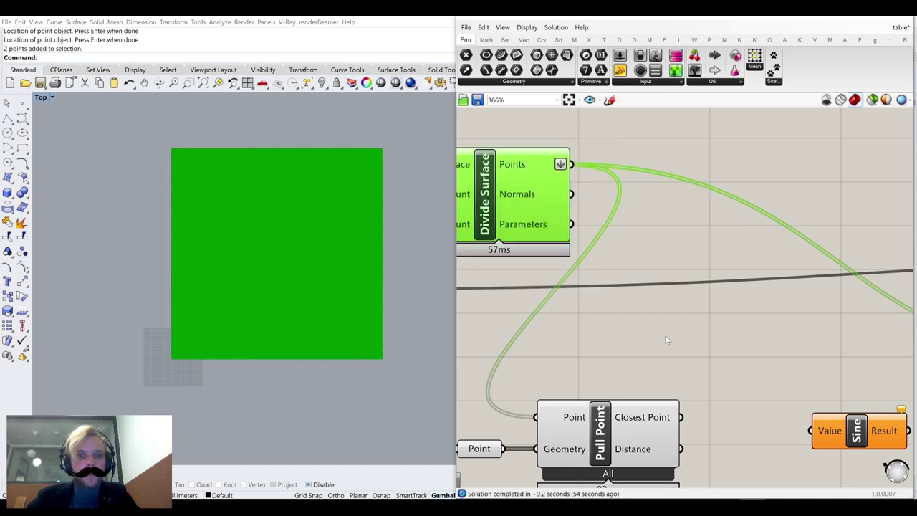
right_click_drag(657, 389, 706, 225)
left_click(706, 225)
mouse_move(680, 286)
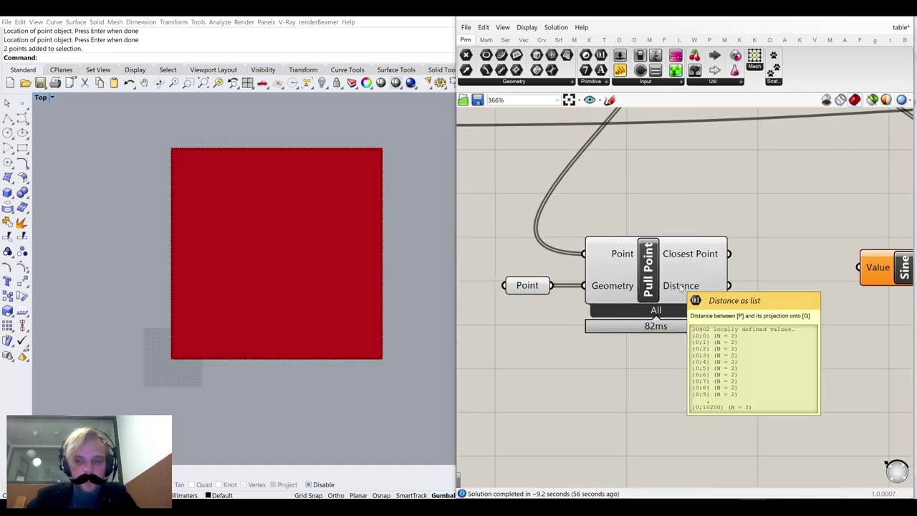
right_click_drag(628, 197, 647, 354)
left_click(573, 208)
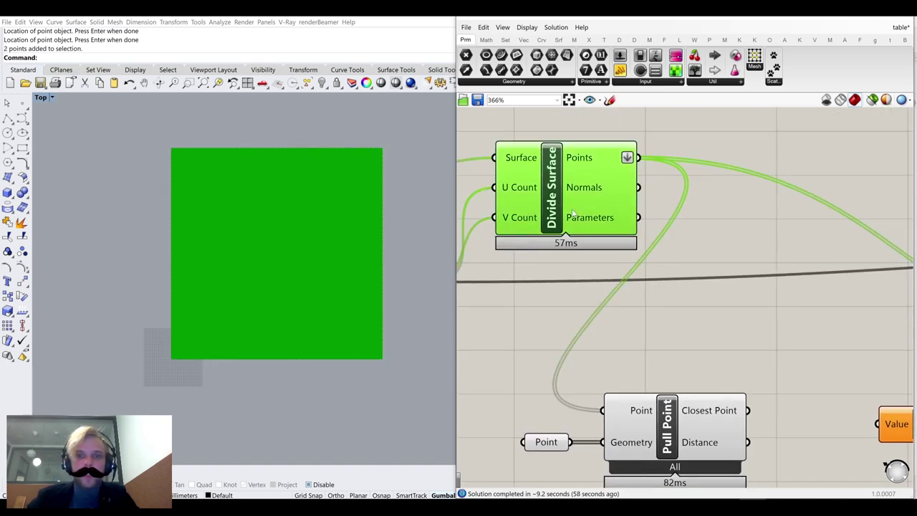
middle_click(573, 208)
left_click(689, 233)
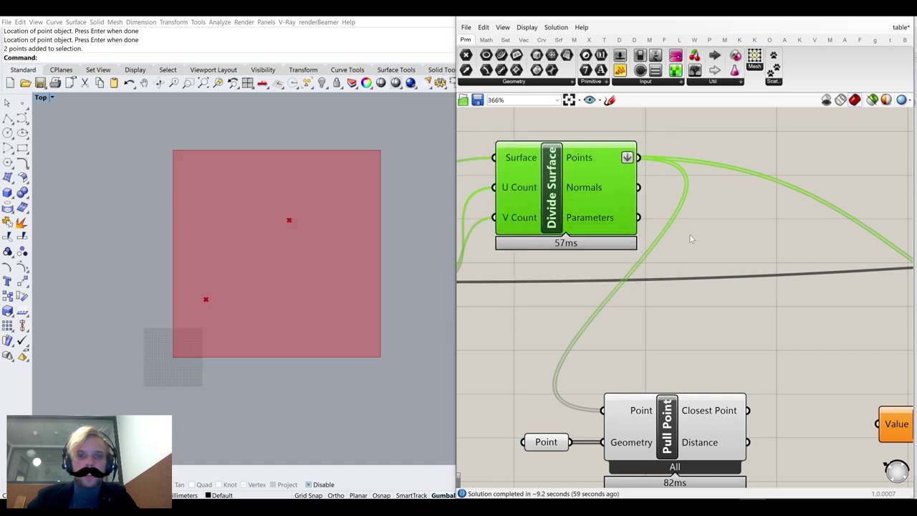
Move the upper-right attractor point further right and shift the lower-left one slightly right and down in the Top viewport
left_click(290, 222)
left_click_drag(314, 195, 345, 196)
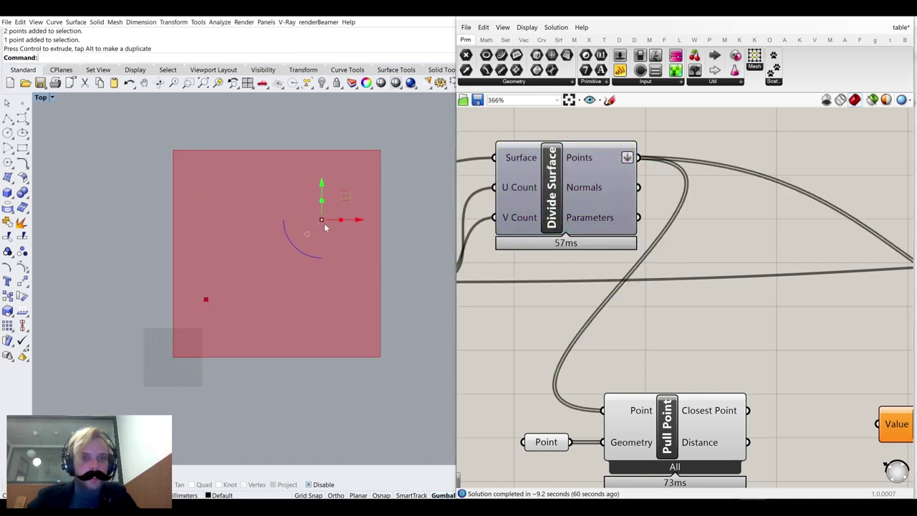
left_click(205, 301)
left_click_drag(230, 277, 236, 286)
right_click_drag(658, 280, 527, 182)
scroll(680, 298, "down", 4)
right_click_drag(733, 320, 670, 298)
scroll(670, 298, "up", 2)
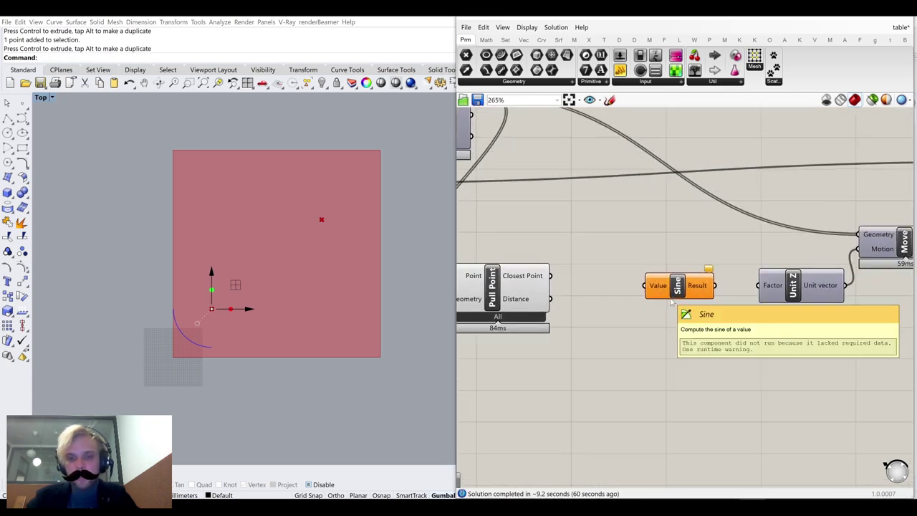
left_click(282, 367)
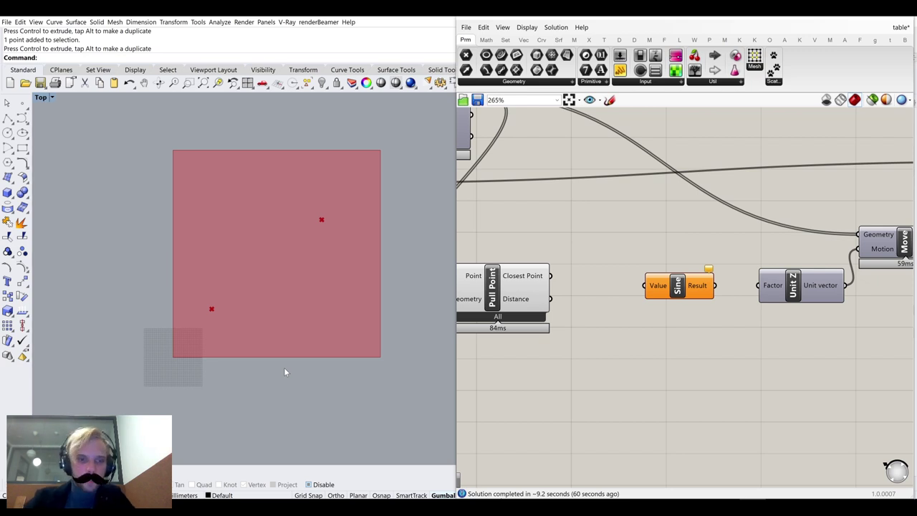
Shift Unit Z, Move and Surface From Points together to the right, and reposition Sine slightly to the right
scroll(748, 252, "down", 3)
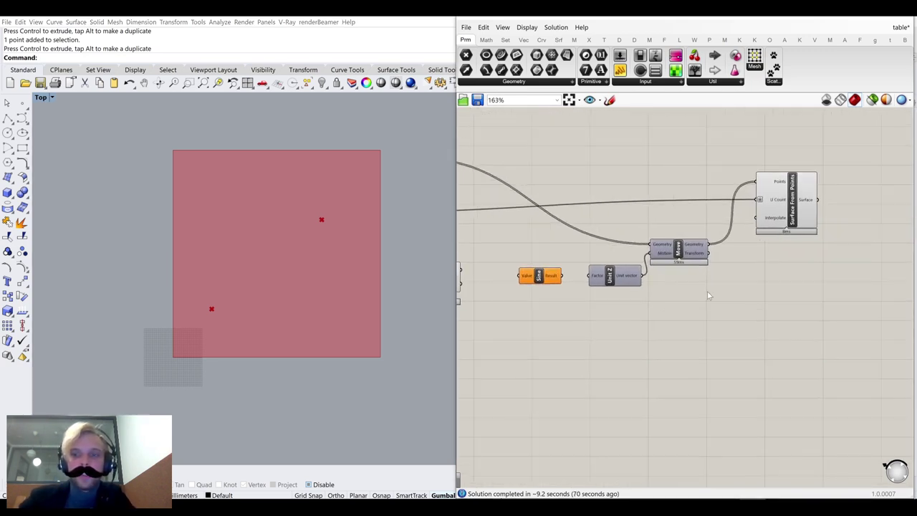
left_click_drag(837, 319, 626, 159)
left_click_drag(622, 278, 699, 282)
left_click(658, 313)
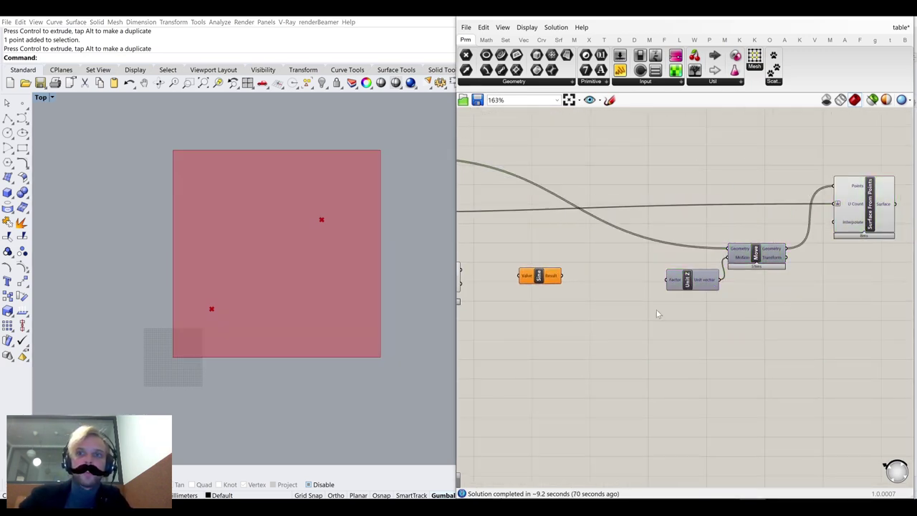
left_click_drag(551, 282, 586, 296)
left_click(576, 314)
Connect Pull Point's Distance output to Sine's Value input and place the two components closer together
right_click_drag(606, 316, 698, 284)
scroll(620, 267, "up", 2)
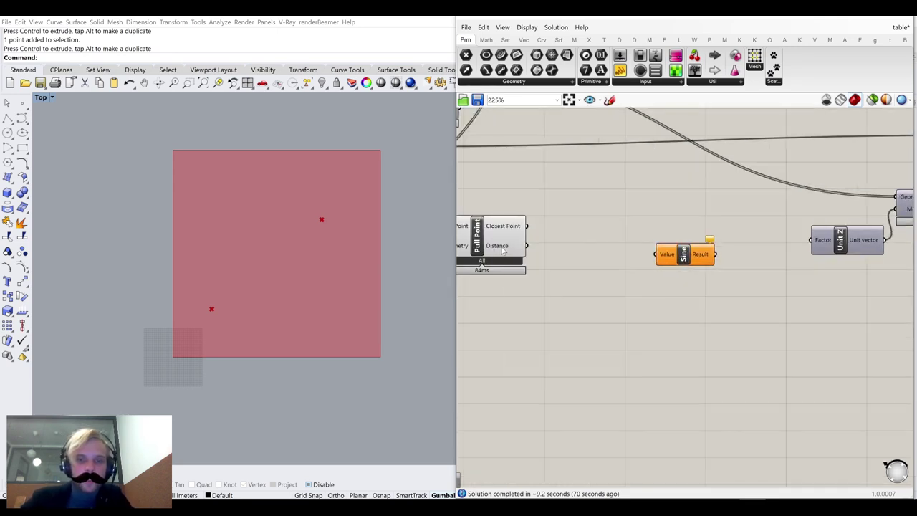
left_click_drag(509, 250, 648, 252)
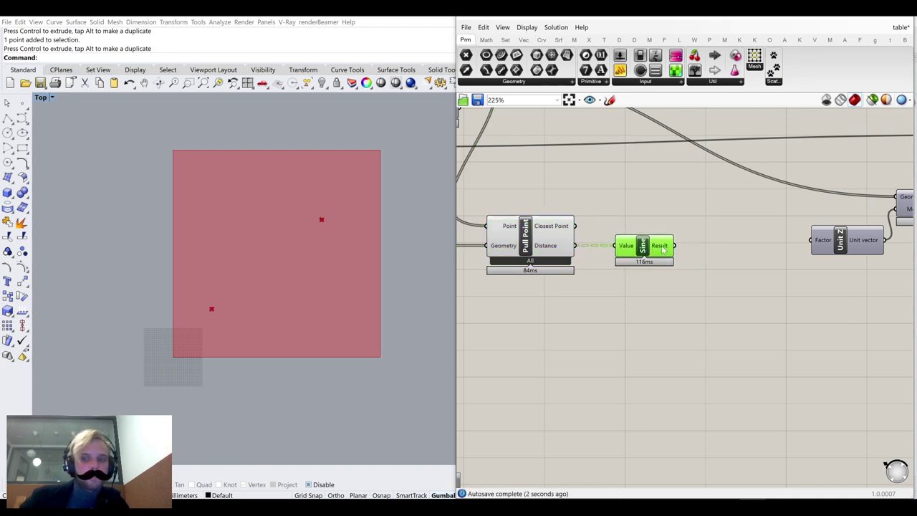
mouse_move(663, 248)
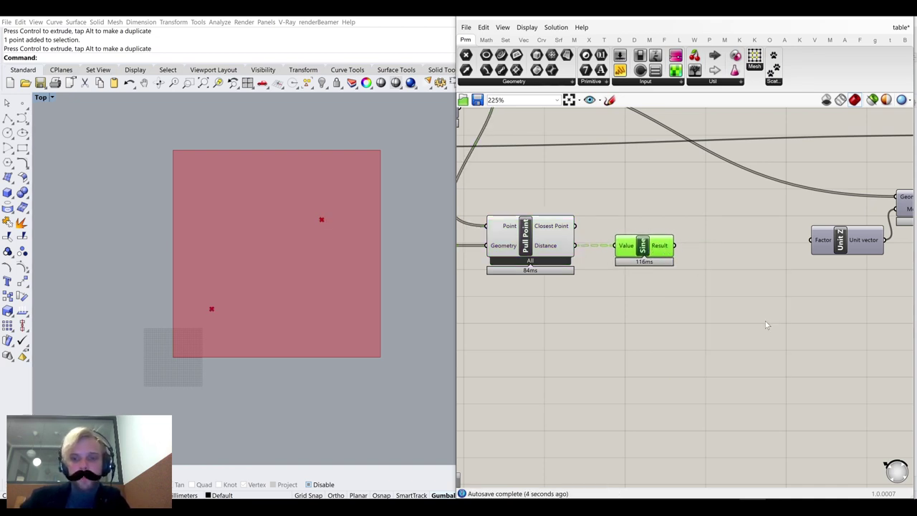
Add a Mass Addition component, wire it between Sine's Result and Unit Z's Factor, and abort the running computation
double_click(765, 315)
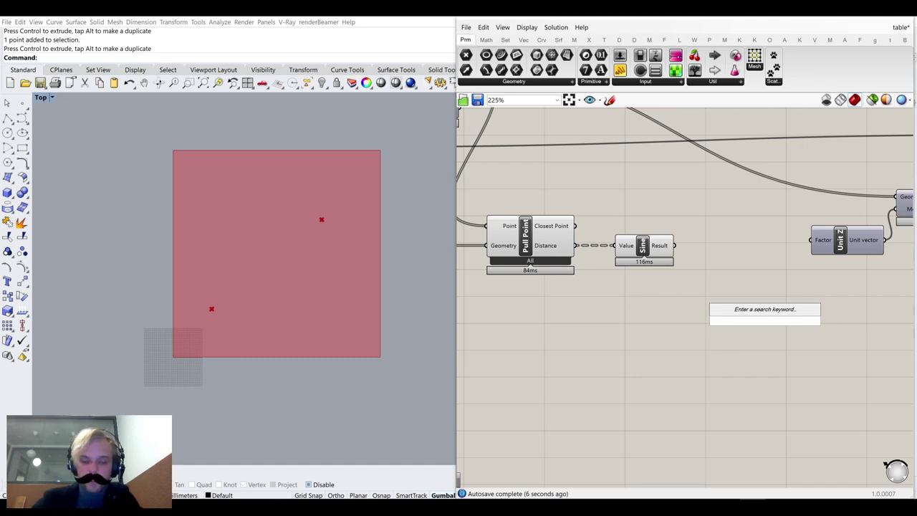
type("mass add")
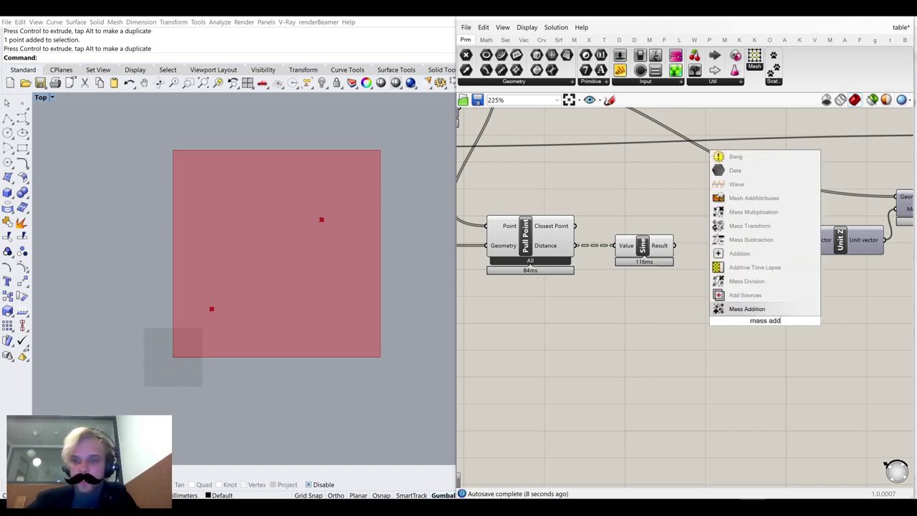
key("Return")
left_click_drag(675, 245, 720, 248)
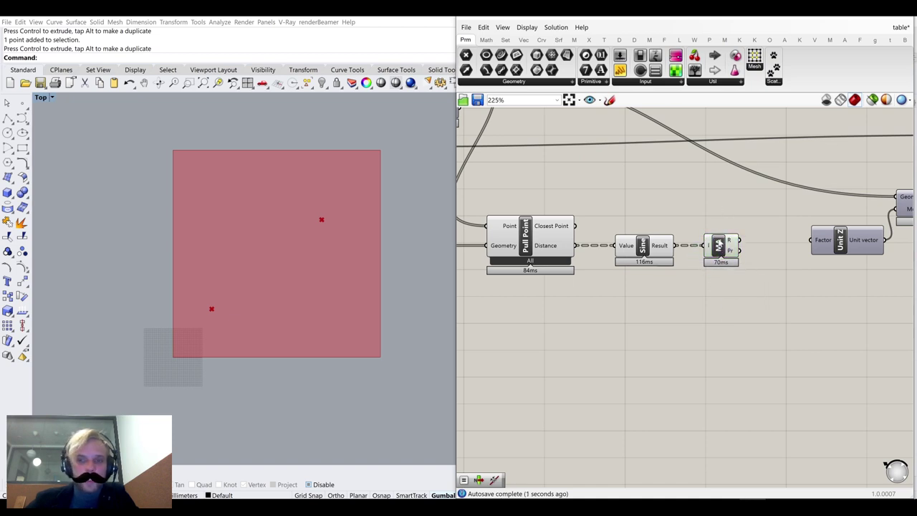
scroll(719, 245, "up", 2)
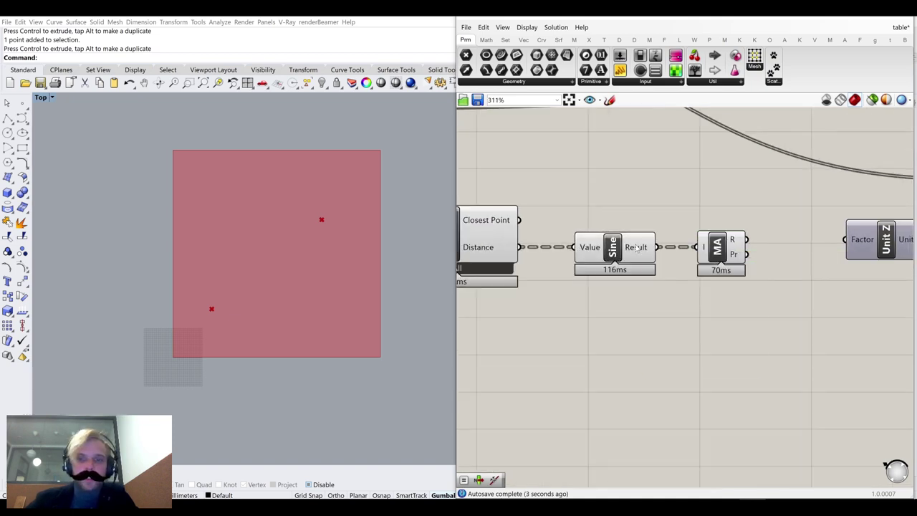
mouse_move(636, 247)
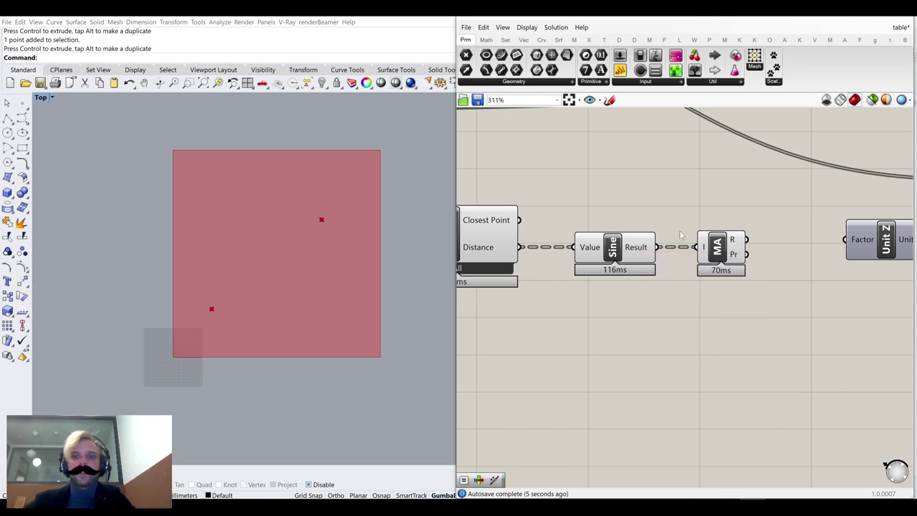
left_click_drag(747, 240, 846, 239)
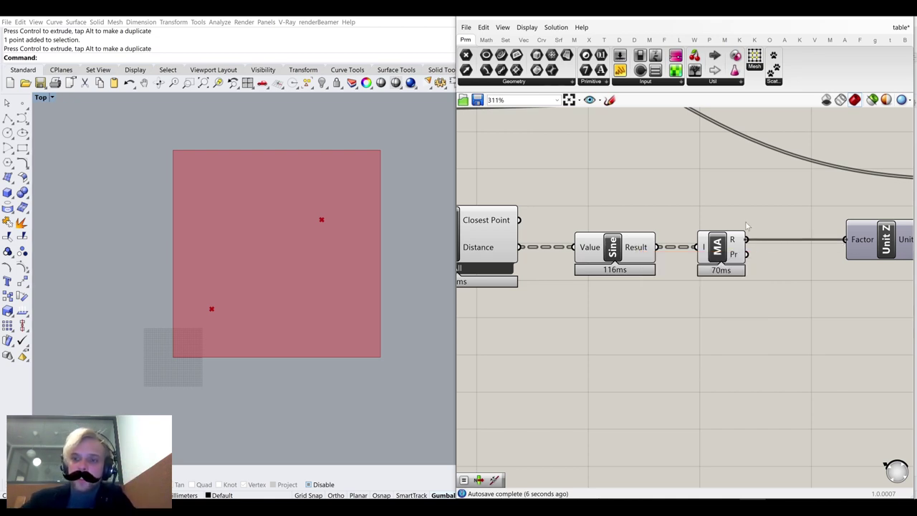
key("Escape")
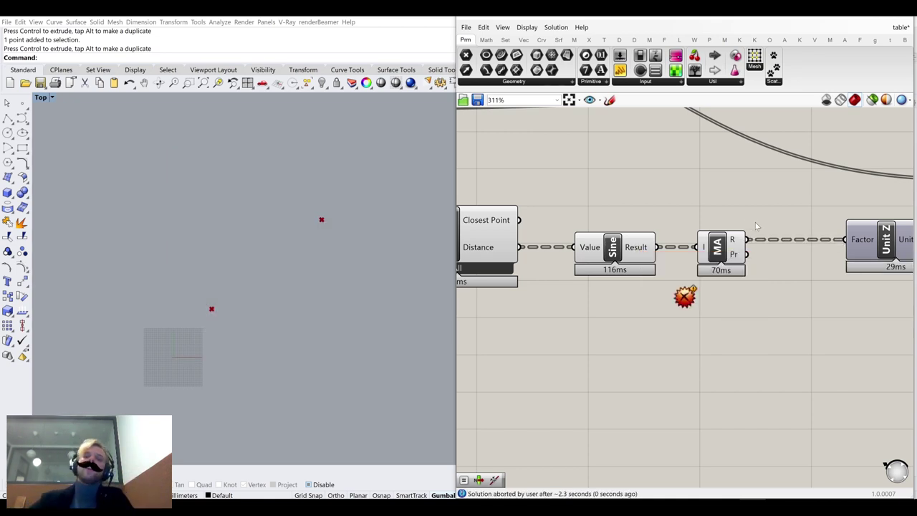
Disable the Mass Addition component and flatten its Result output
left_click(720, 247)
middle_click(721, 247)
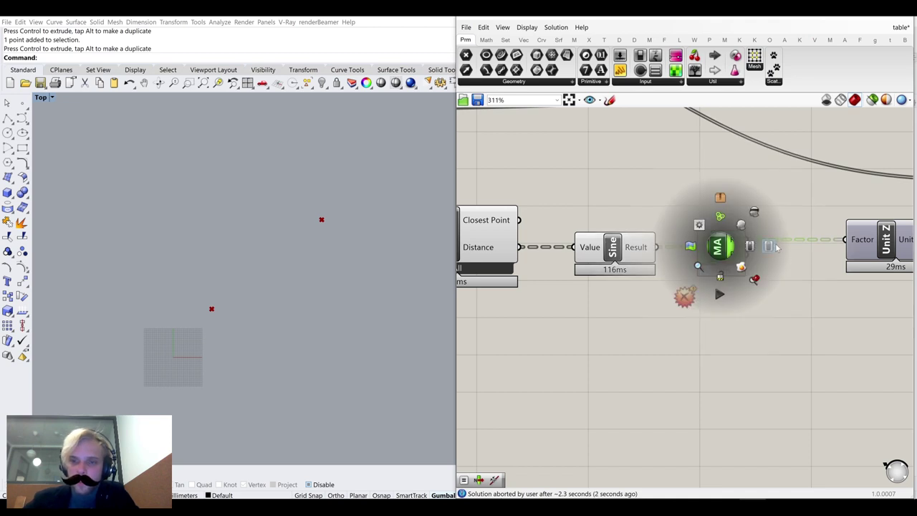
left_click(765, 247)
right_click_drag(792, 205, 694, 214)
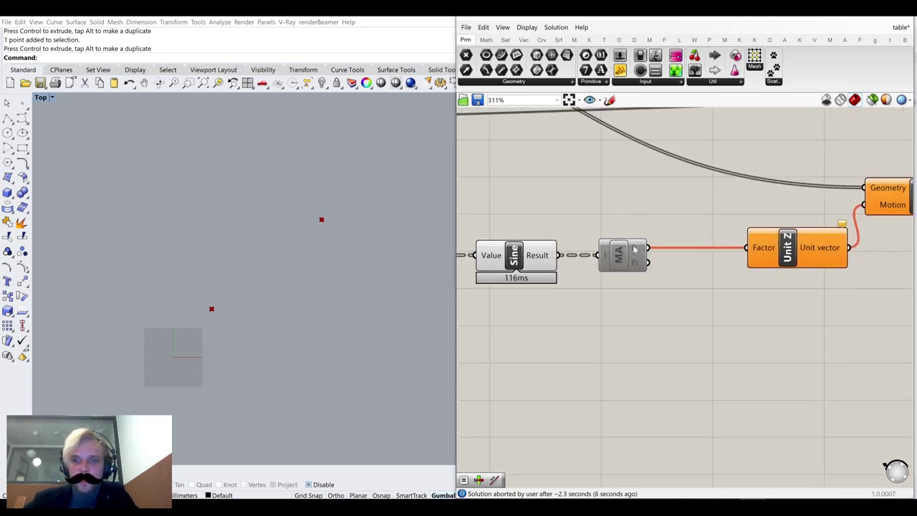
scroll(634, 249, "down", 3)
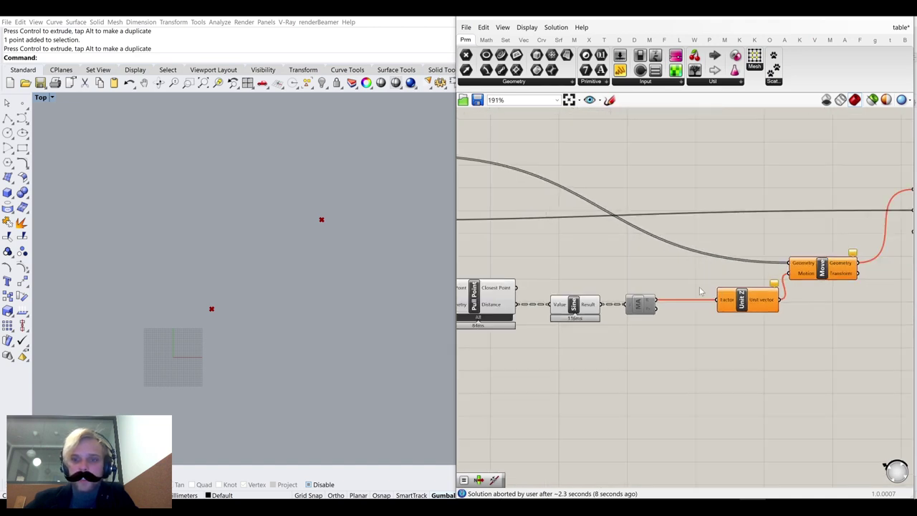
scroll(641, 301, "up", 7)
key("ctrl+e")
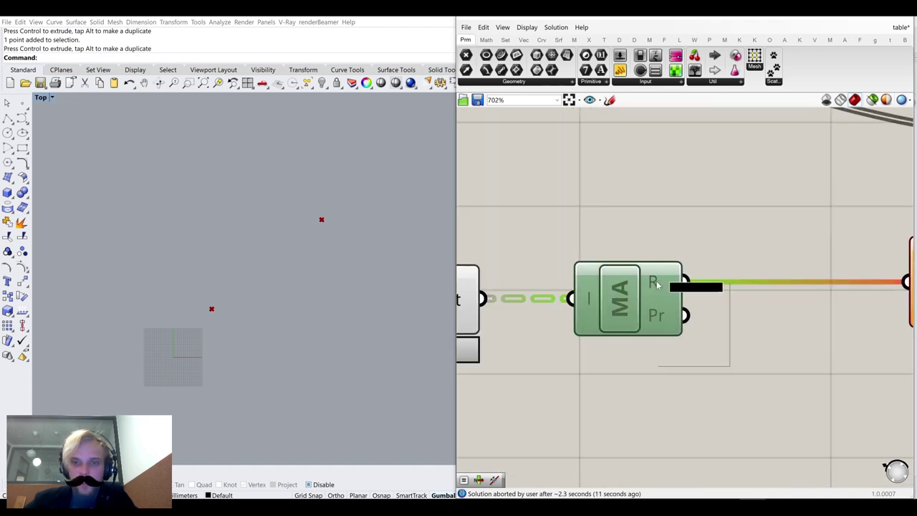
right_click(657, 285)
left_click(694, 332)
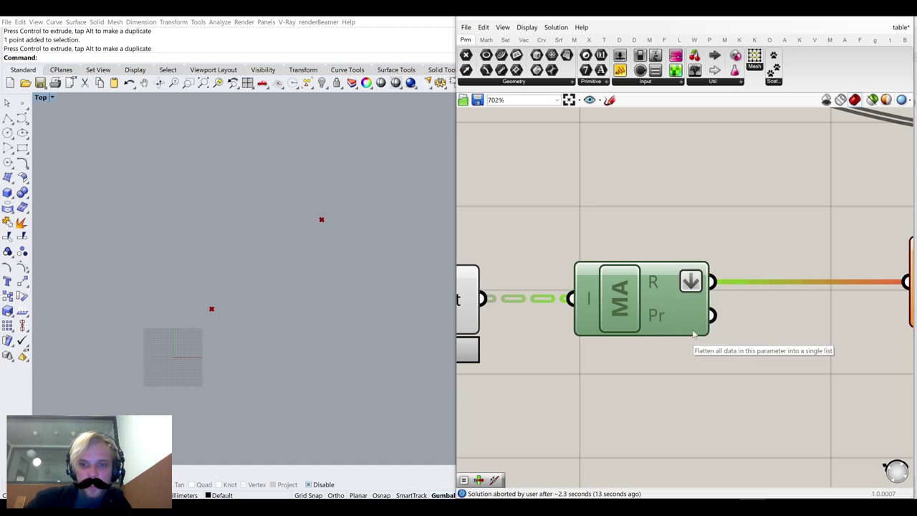
Shift the Mass Addition component slightly to the right and enable it again
left_click_drag(634, 318, 684, 318)
middle_click(679, 317)
left_click(708, 317)
left_click(670, 177)
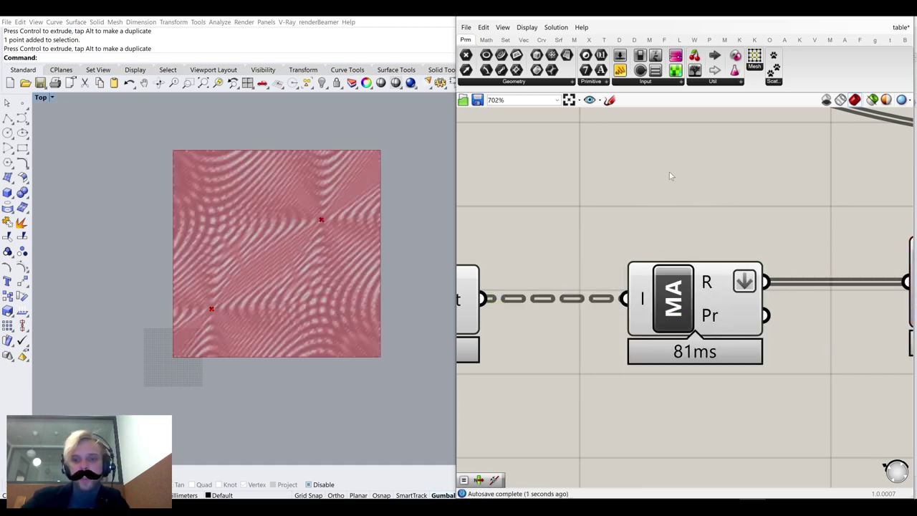
Move the lower-left attractor point up and back down in the Top viewport to test how the ripple pattern responds
scroll(284, 261, "up", 5)
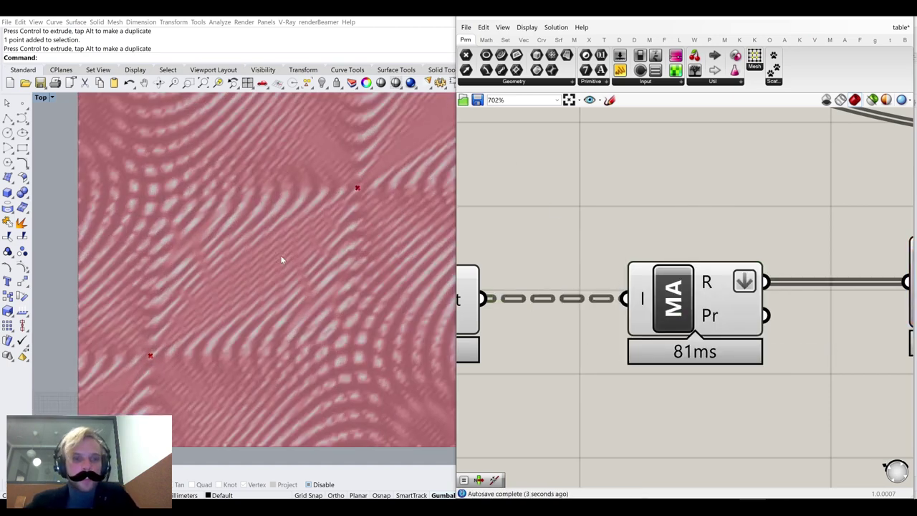
scroll(280, 255, "down", 5)
left_click(226, 298)
scroll(252, 311, "up", 3)
left_click_drag(239, 272, 242, 170)
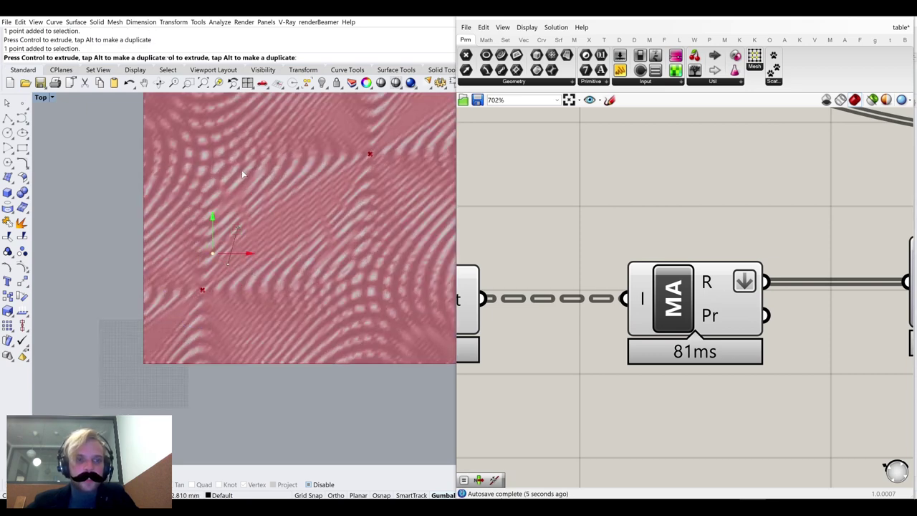
scroll(242, 168, "down", 1)
scroll(242, 168, "down", 4)
right_click_drag(241, 168, 254, 233)
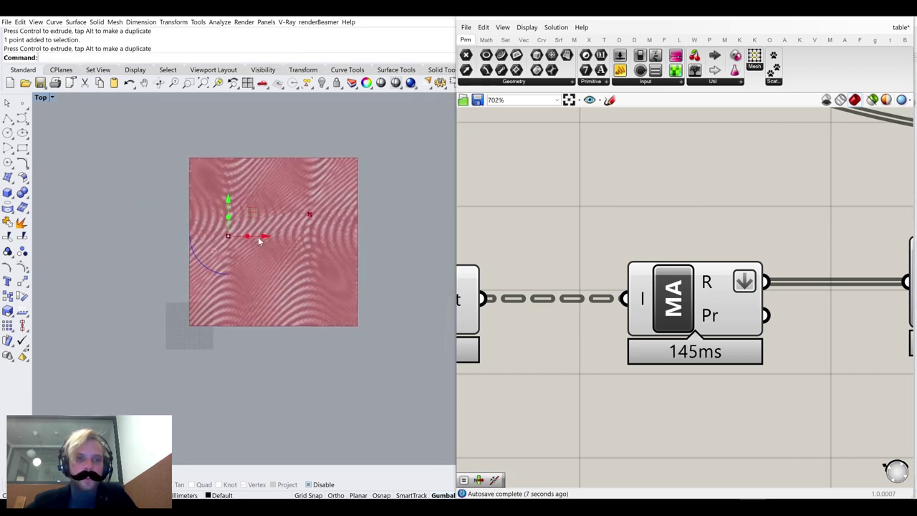
scroll(247, 233, "up", 6)
left_click_drag(243, 241, 302, 275)
left_click(303, 278)
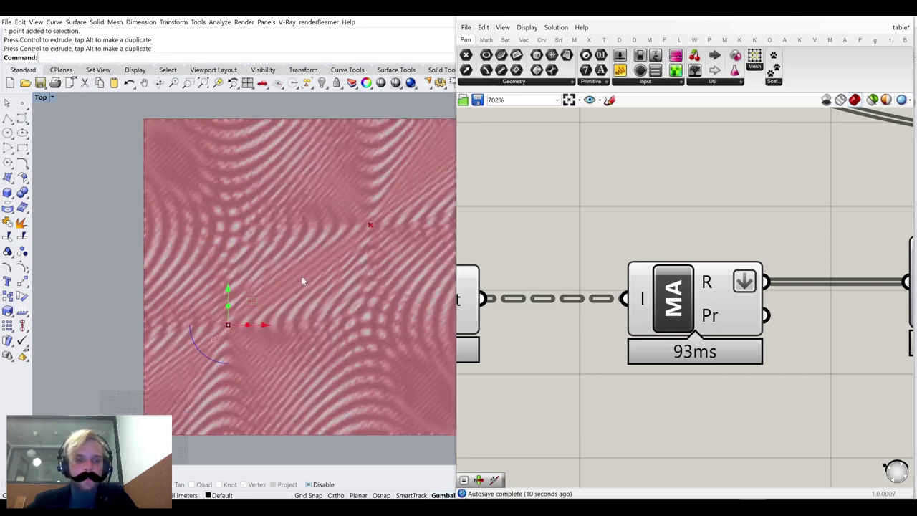
Delete the lower-left attractor point from the Top viewport
scroll(695, 263, "down", 5)
scroll(695, 262, "down", 3)
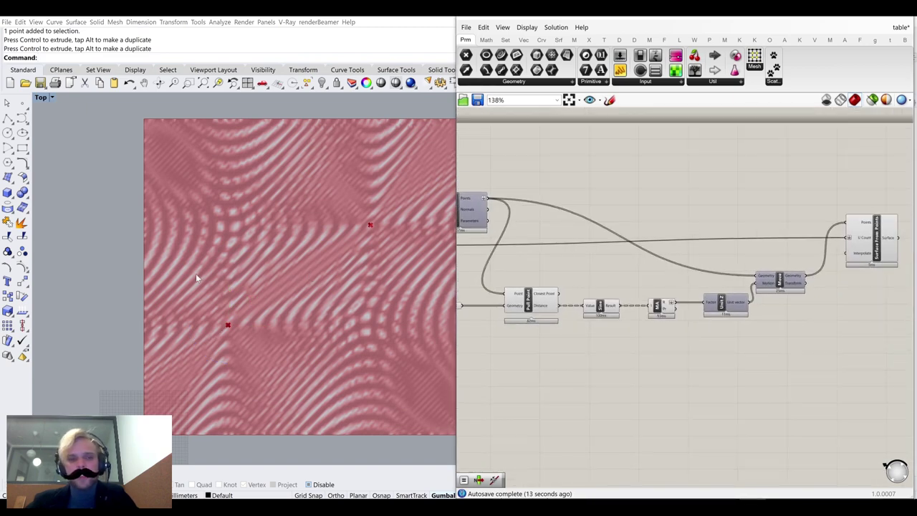
left_click(227, 324)
key("Delete")
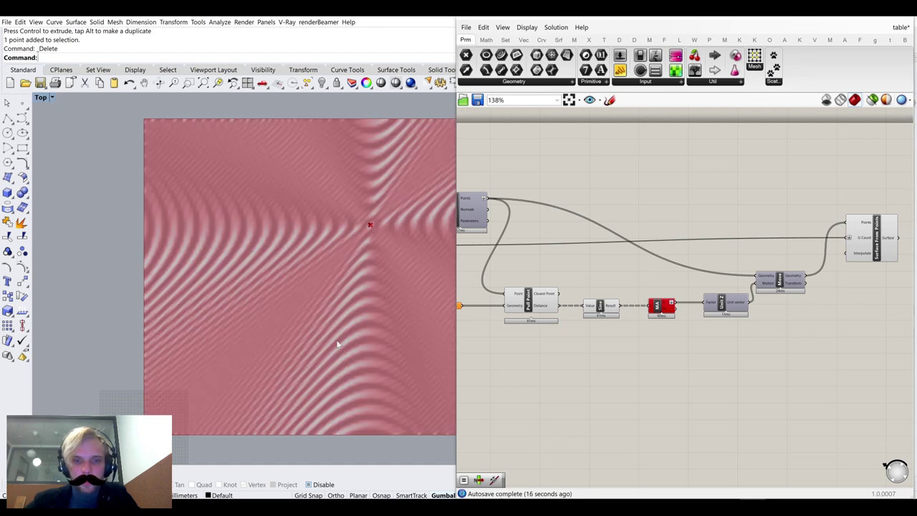
Examine the single-attractor rippled surface in the maximised Perspective viewport, zooming to the attractor point and back out over the surface
right_click_drag(359, 287, 294, 333)
double_click(43, 98)
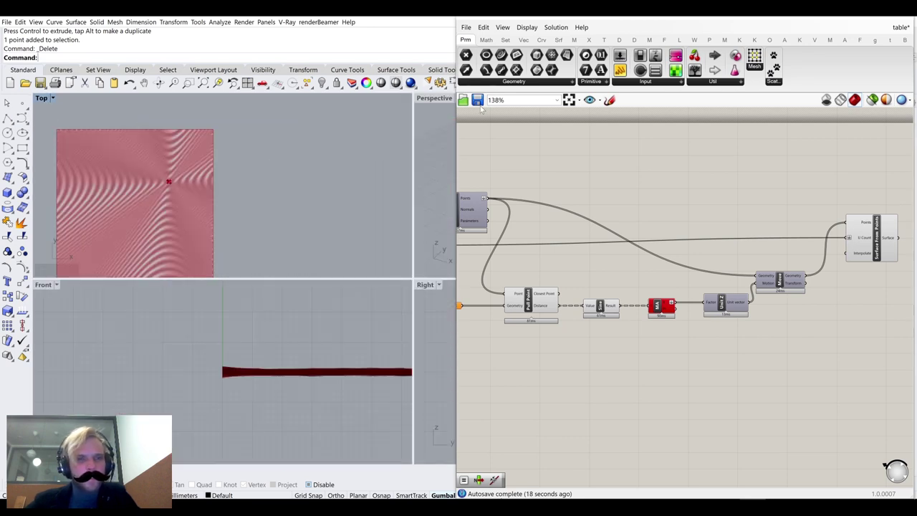
double_click(433, 98)
right_click_drag(352, 253, 276, 259)
left_click(314, 257)
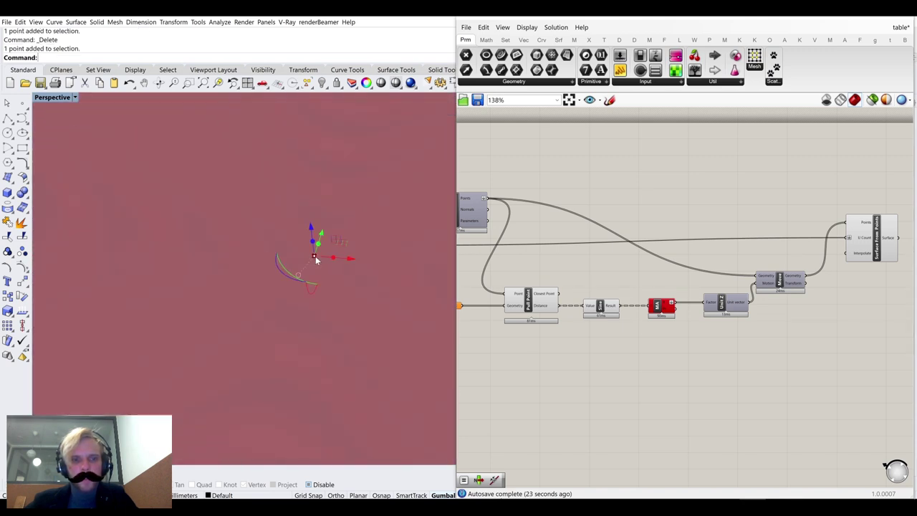
type("ZS")
key("Return")
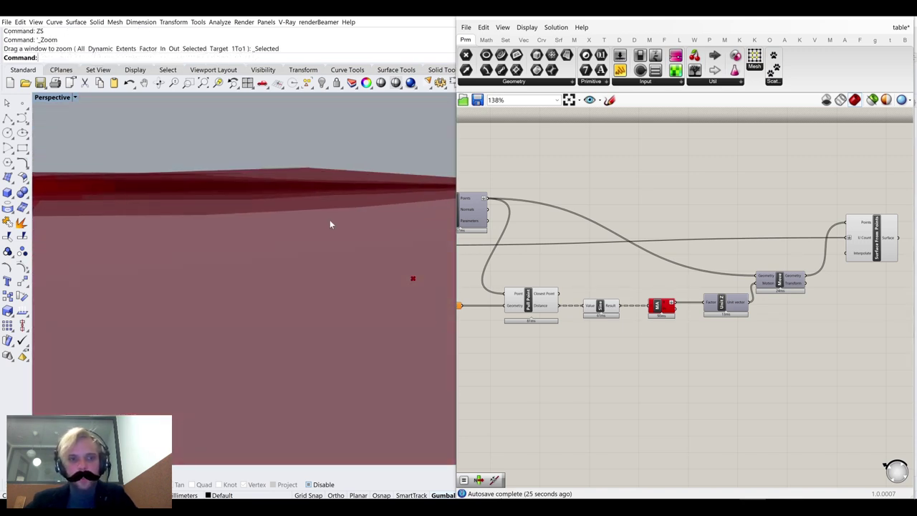
scroll(324, 232, "down", 12)
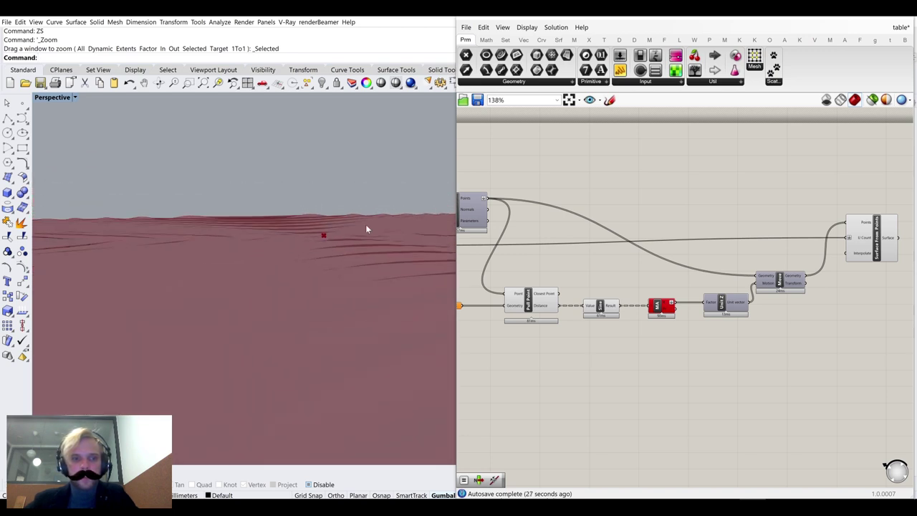
right_click_drag(366, 223, 324, 212)
scroll(324, 212, "down", 5)
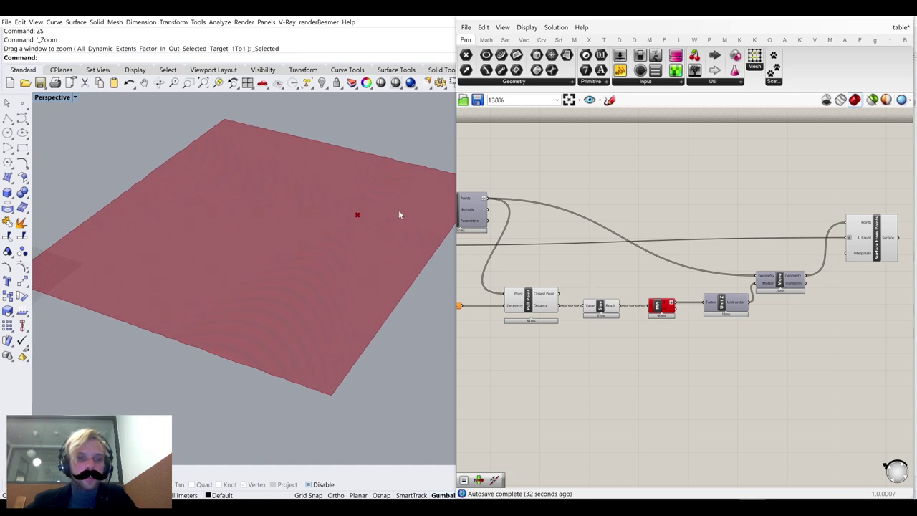
Undo the attractor point deletion and bring back the maximised Top viewport with the whole rippled surface in view
key("ctrl+z")
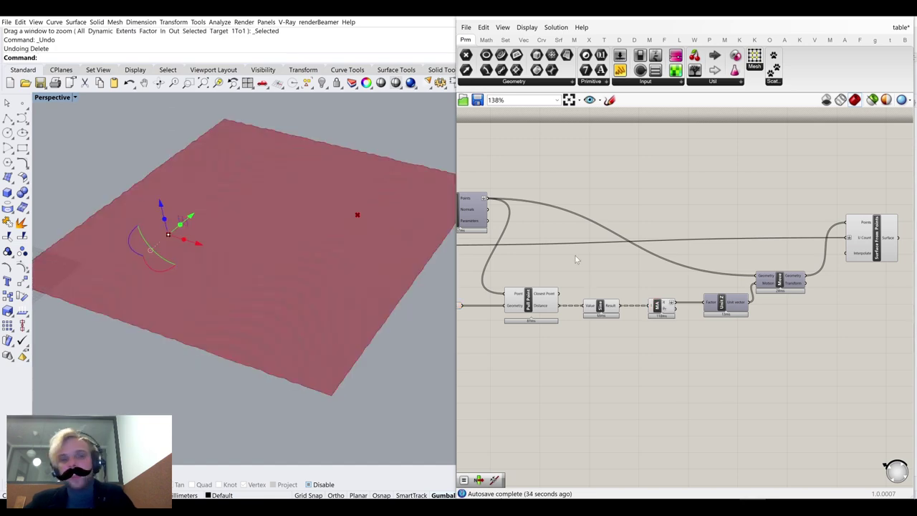
left_click(669, 174)
right_click_drag(189, 222, 236, 293)
left_click(236, 292)
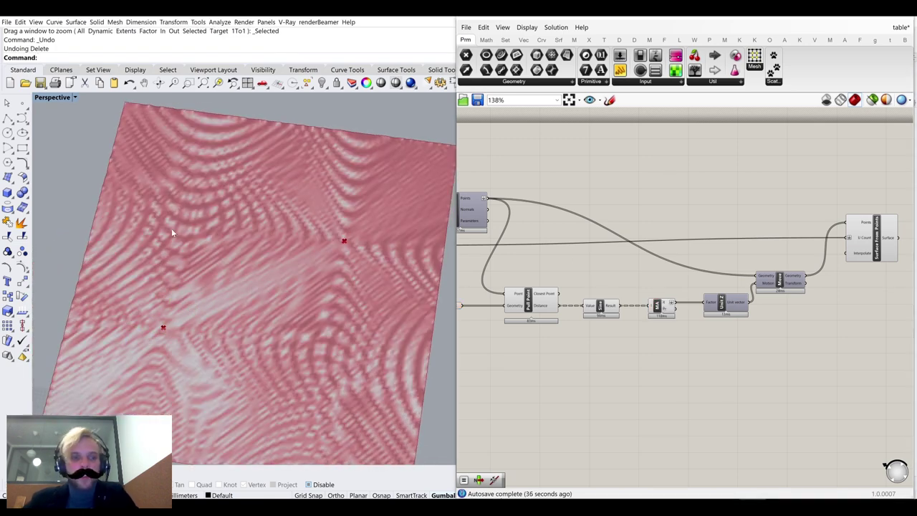
double_click(46, 98)
double_click(45, 98)
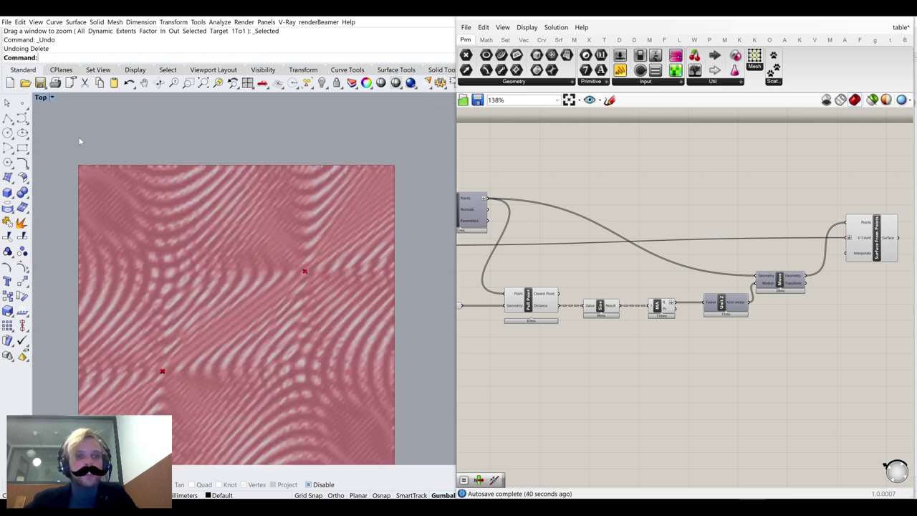
right_click_drag(330, 301, 345, 234)
scroll(717, 255, "down", 4)
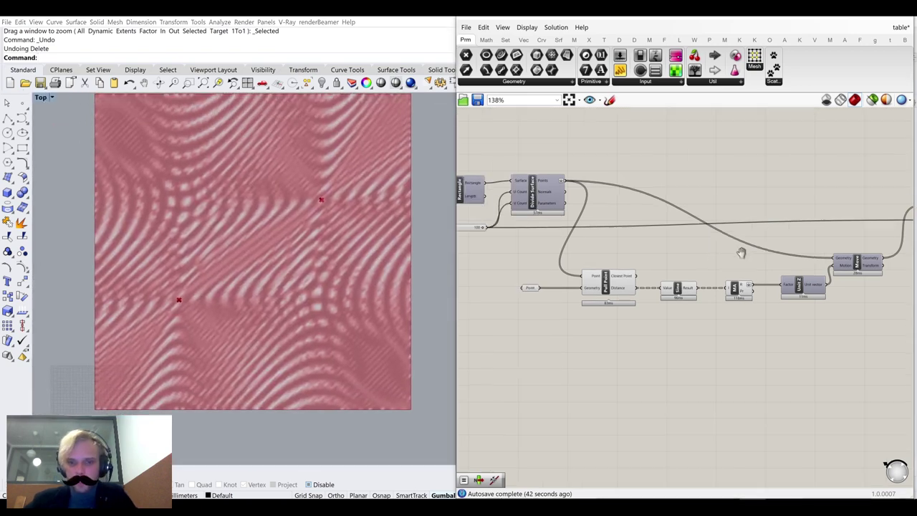
Move the Sine component and everything downstream of it to the right, leaving a wide gap after Pull Point
left_click_drag(651, 204, 623, 188)
scroll(628, 295, "up", 8)
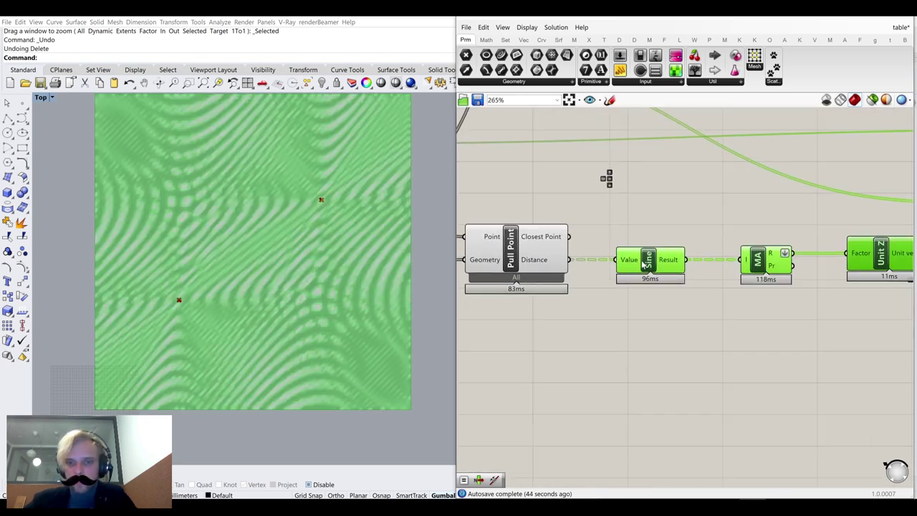
left_click_drag(649, 267, 804, 267)
scroll(804, 267, "down", 6)
right_click_drag(748, 263, 579, 290)
left_click(616, 271)
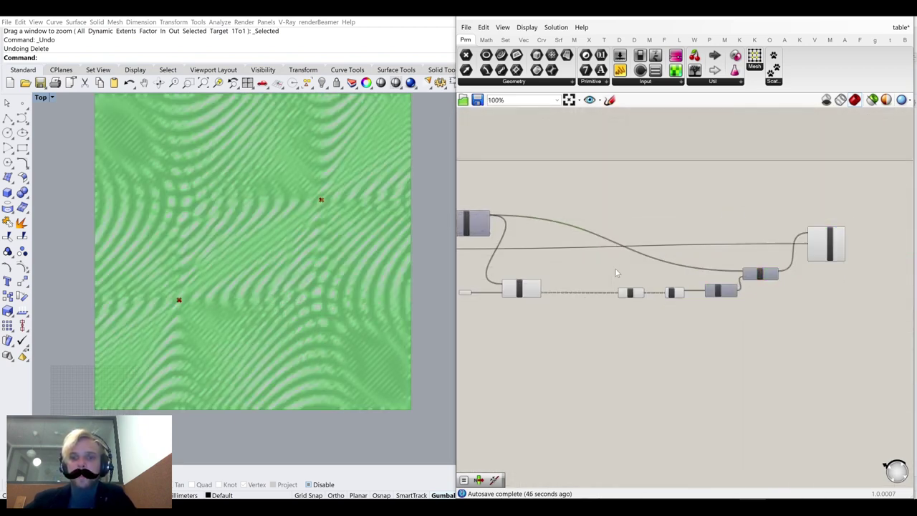
scroll(606, 290, "up", 6)
scroll(692, 284, "down", 3)
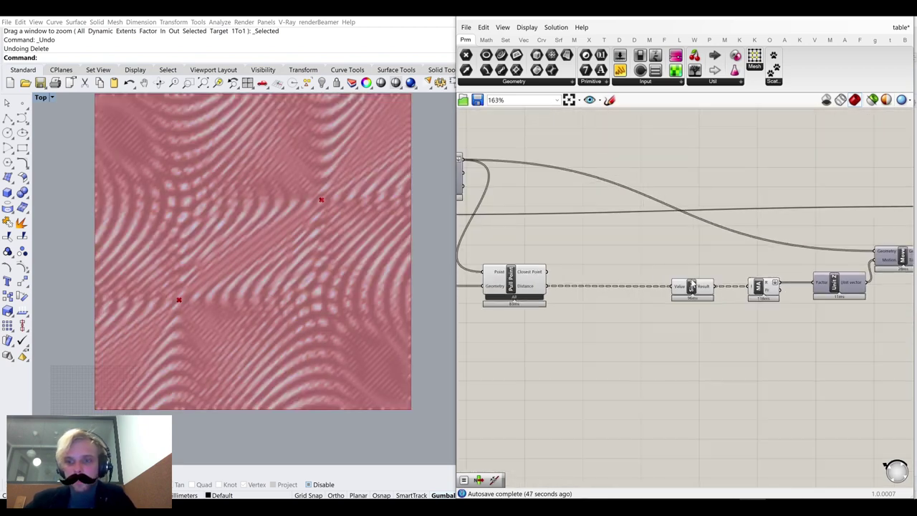
Show full component names on the canvas and shift the Point and Pull Point components to the left
left_click(526, 28)
left_click(581, 65)
mouse_move(592, 303)
right_mouse_down()
mouse_move(741, 287)
mouse_move(729, 295)
right_mouse_up()
right_click_drag(537, 280, 643, 278)
left_click_drag(713, 331, 528, 253)
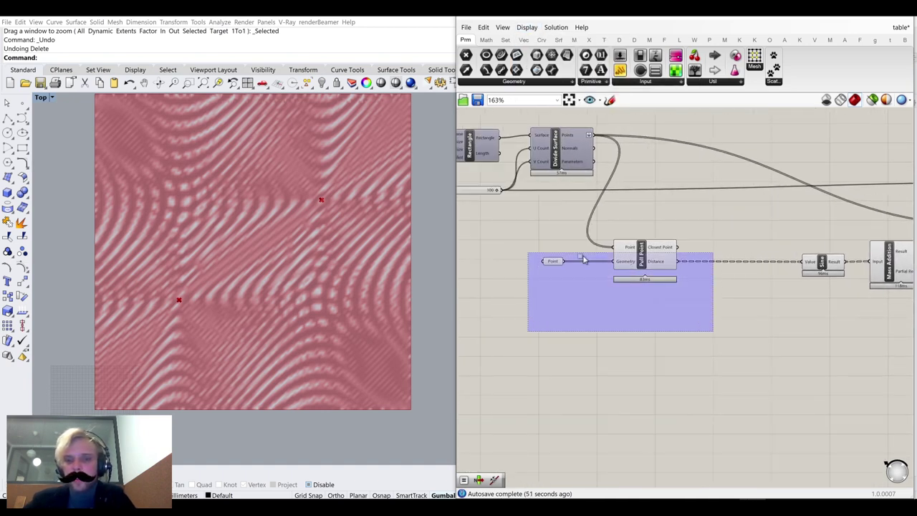
left_click_drag(646, 262, 591, 260)
left_click(675, 311)
Examine how the finished definition in the purple group handles the Pull Point distances with Bounds, Remap Numbers and the Frequency multiplication
scroll(596, 261, "up", 3)
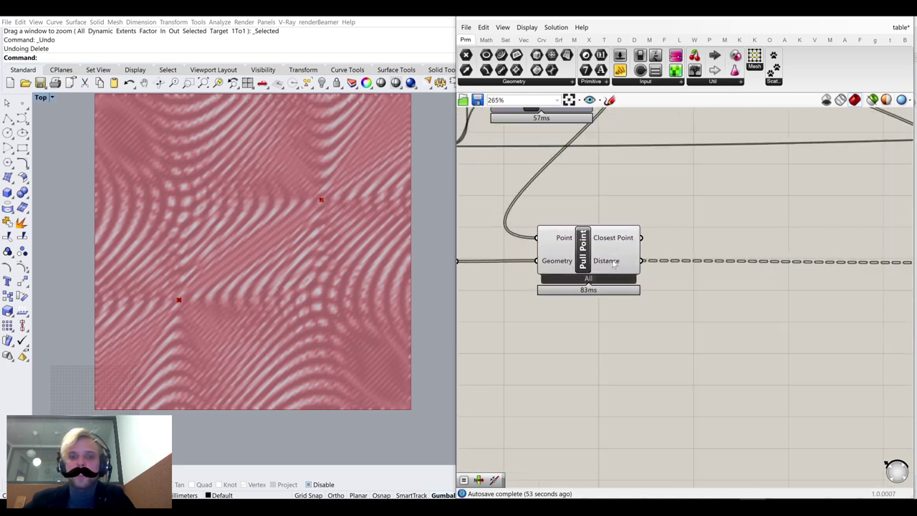
scroll(614, 262, "down", 2)
right_click_drag(845, 278, 736, 266)
scroll(827, 271, "up", 1)
scroll(732, 254, "down", 10)
right_click_drag(725, 212, 719, 310)
scroll(717, 308, "up", 7)
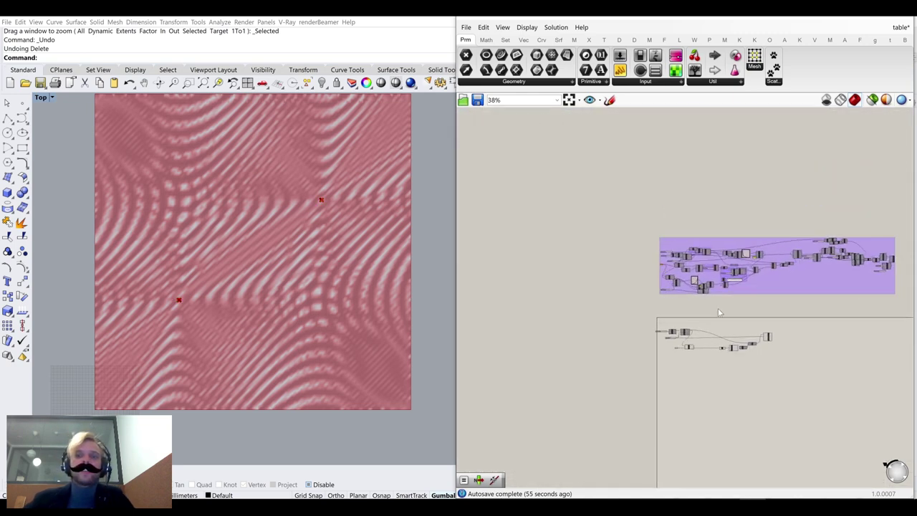
scroll(659, 189, "up", 4)
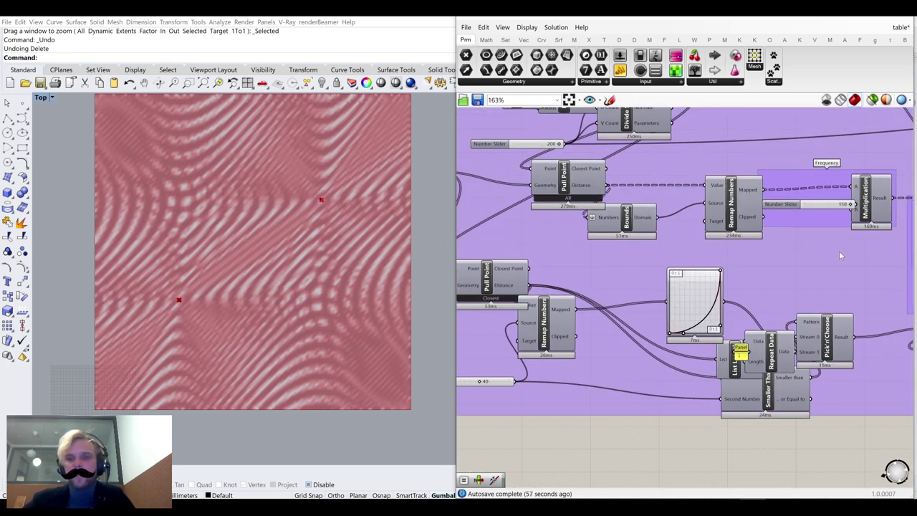
scroll(839, 251, "down", 1)
right_click_drag(840, 249, 680, 233)
scroll(691, 259, "down", 1)
scroll(691, 263, "down", 1)
right_click_drag(640, 412, 666, 220)
right_click_drag(650, 306, 602, 268)
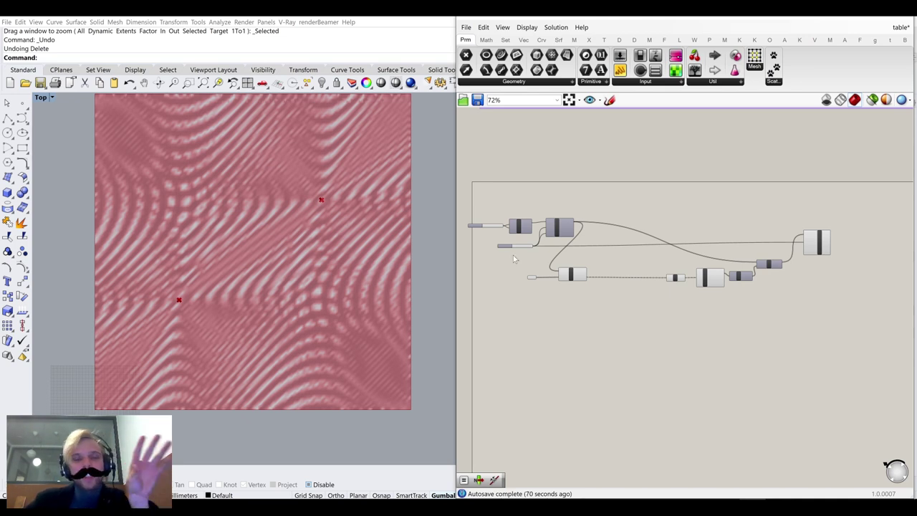
Add a Remap Numbers component below the gap after Pull Point and connect Pull Point's Distance output to its Value input
scroll(621, 289, "up", 5)
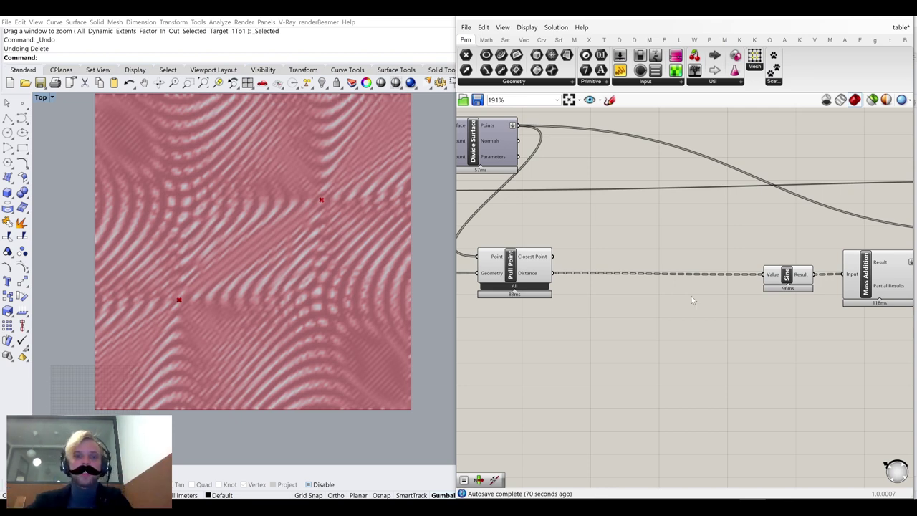
right_click_drag(658, 342, 675, 246)
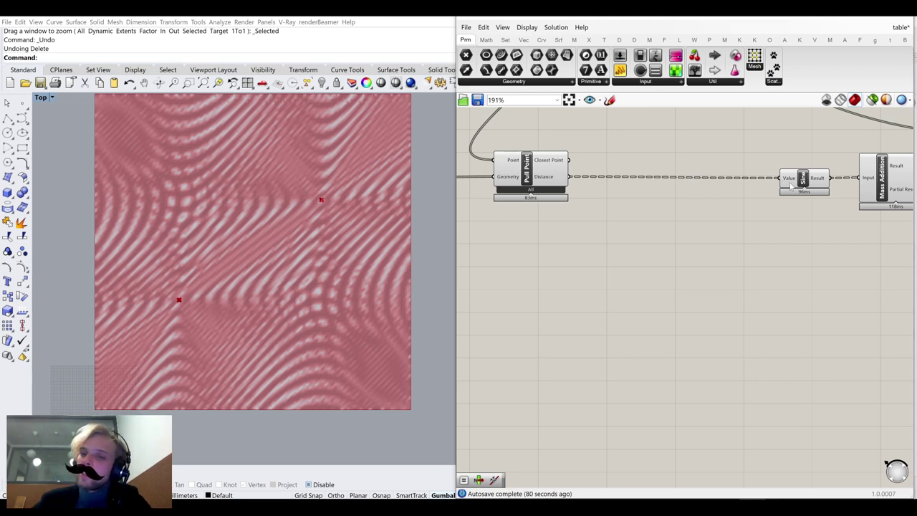
mouse_move(791, 186)
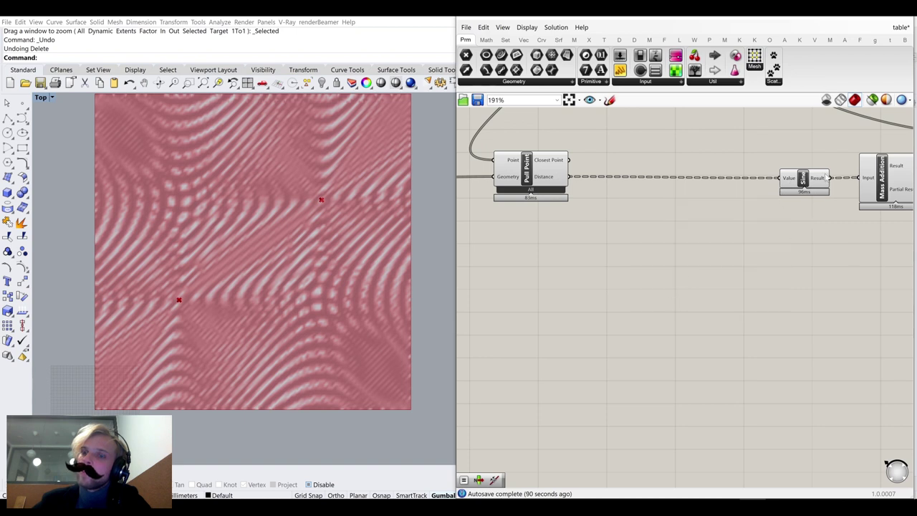
mouse_move(824, 179)
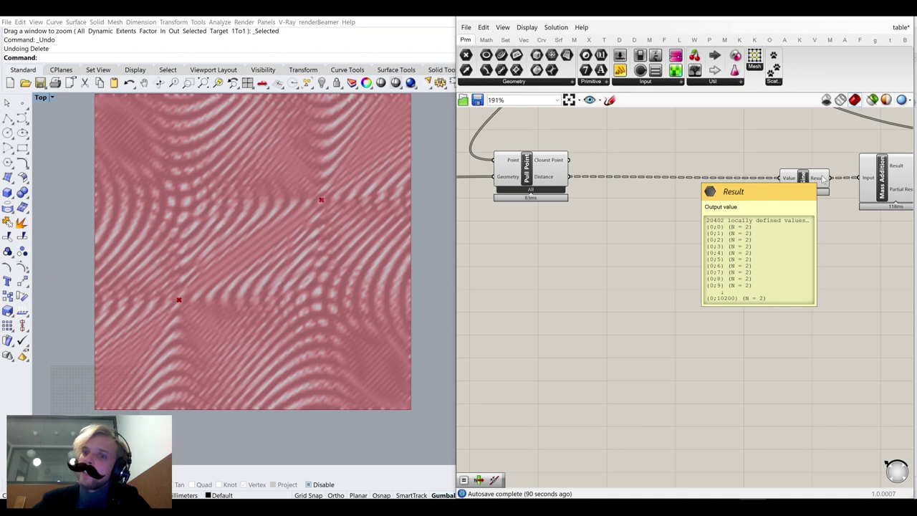
double_click(666, 317)
type("remap")
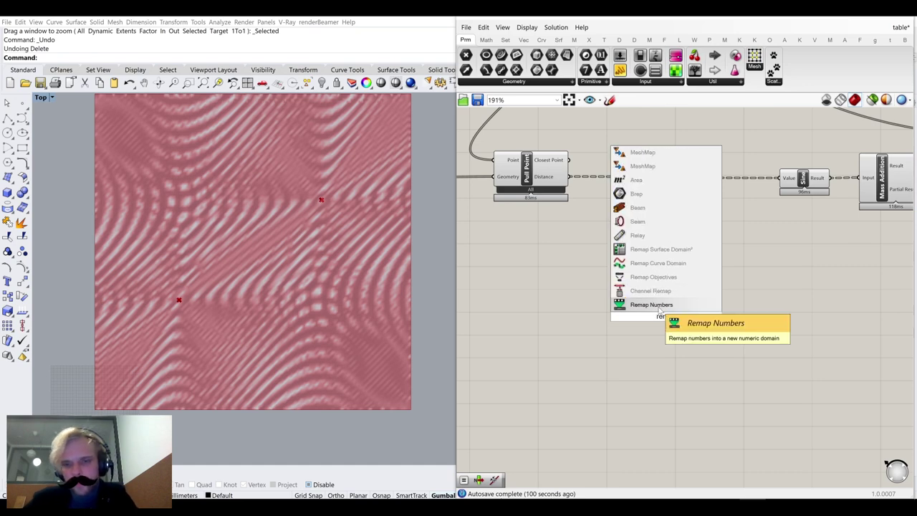
left_click(659, 308)
left_click_drag(663, 312, 625, 245)
left_click_drag(550, 166, 598, 250)
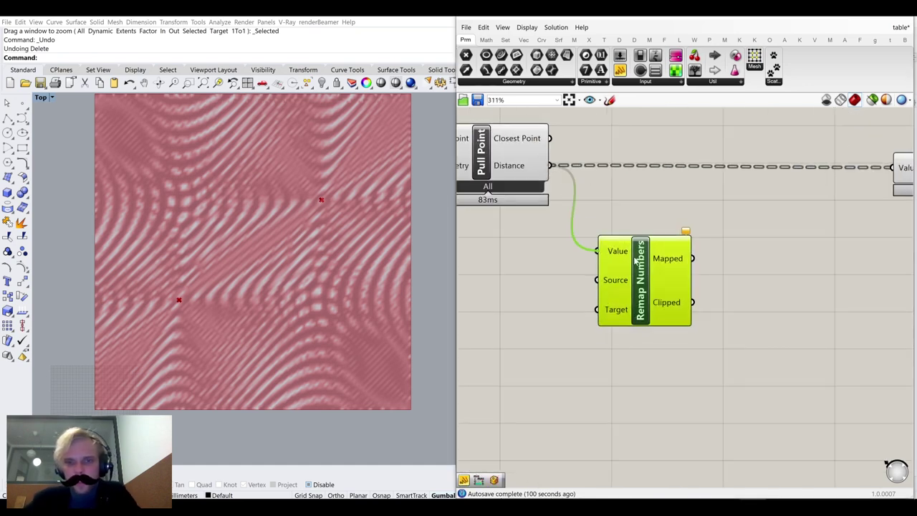
left_click_drag(680, 268, 708, 257)
right_click_drag(554, 269, 602, 269)
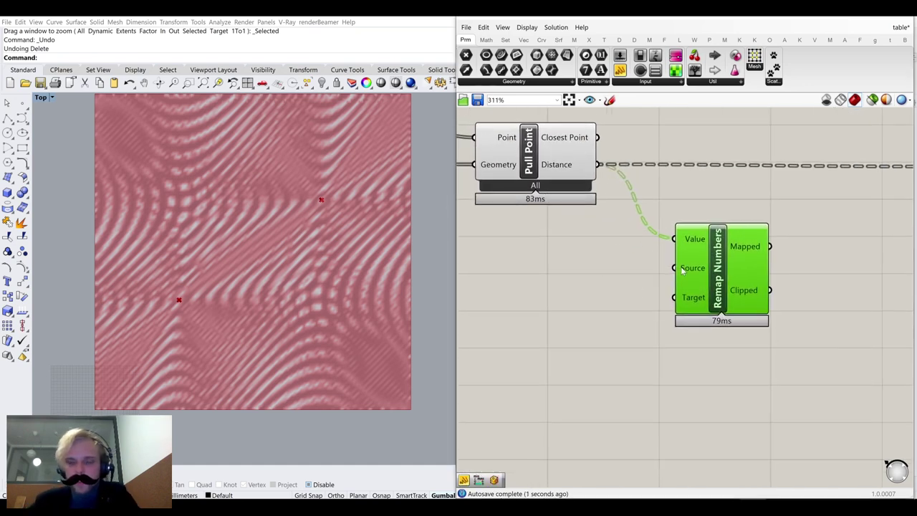
Add a Bounds component between Pull Point and Remap Numbers and connect the Distance output to its Numbers input
mouse_move(683, 270)
double_click(582, 286)
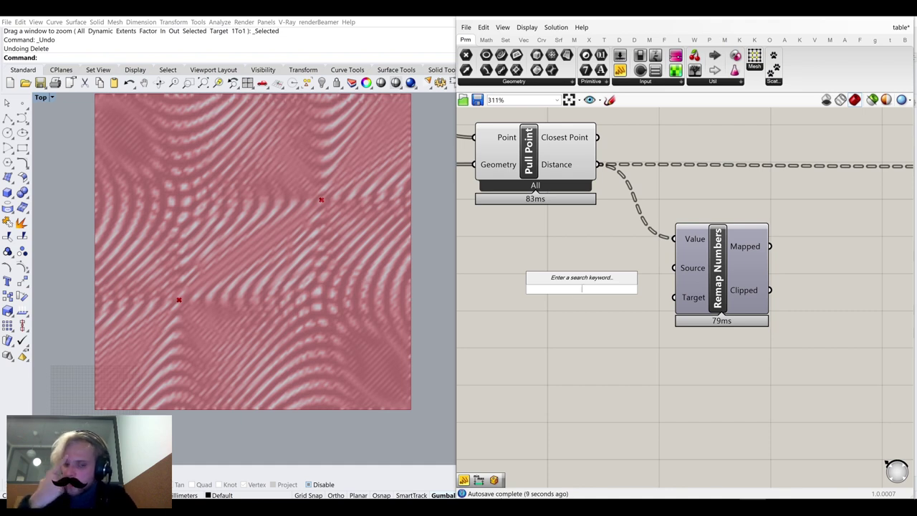
type("bounds")
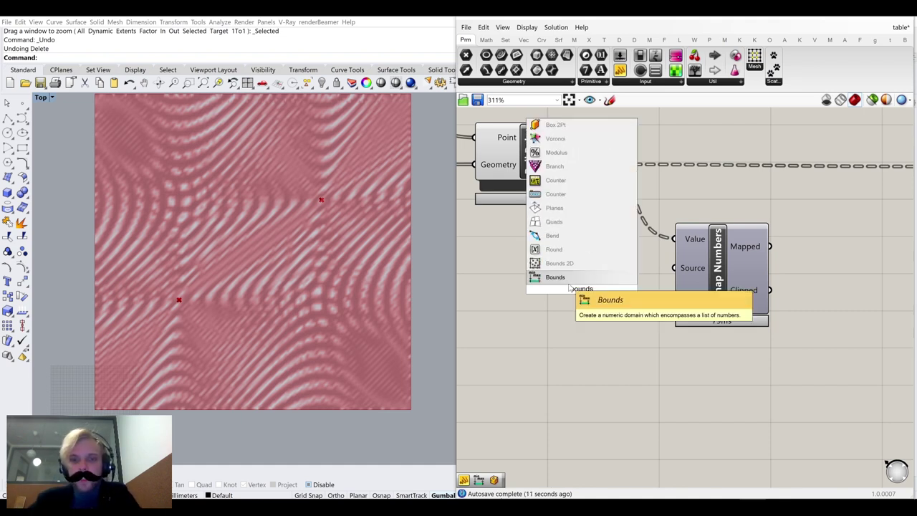
key("Return")
left_click_drag(718, 267, 838, 269)
left_click_drag(579, 288, 660, 270)
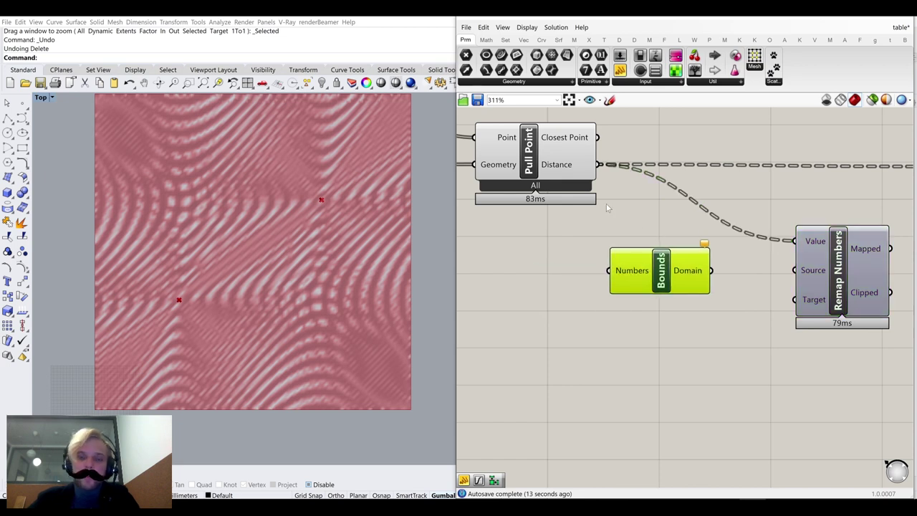
left_click_drag(599, 165, 610, 271)
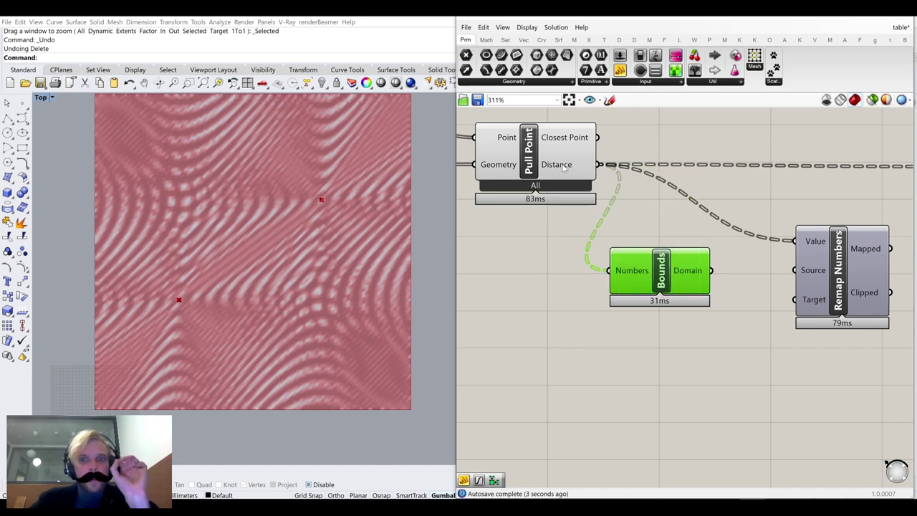
Check the data structure of Pull Point's Distance output with a temporary Param Viewer and delete the viewer
mouse_move(568, 166)
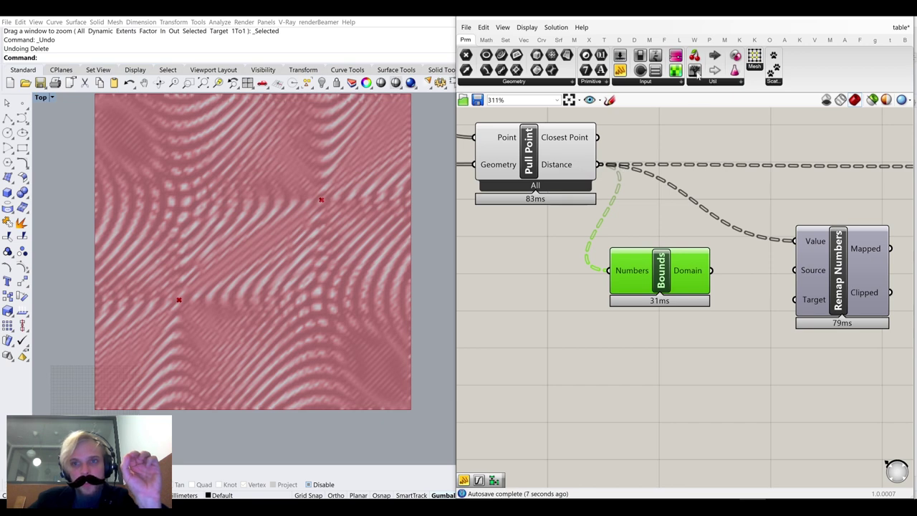
left_click(686, 124)
right_click_drag(662, 211, 648, 369)
left_click_drag(586, 322, 606, 279)
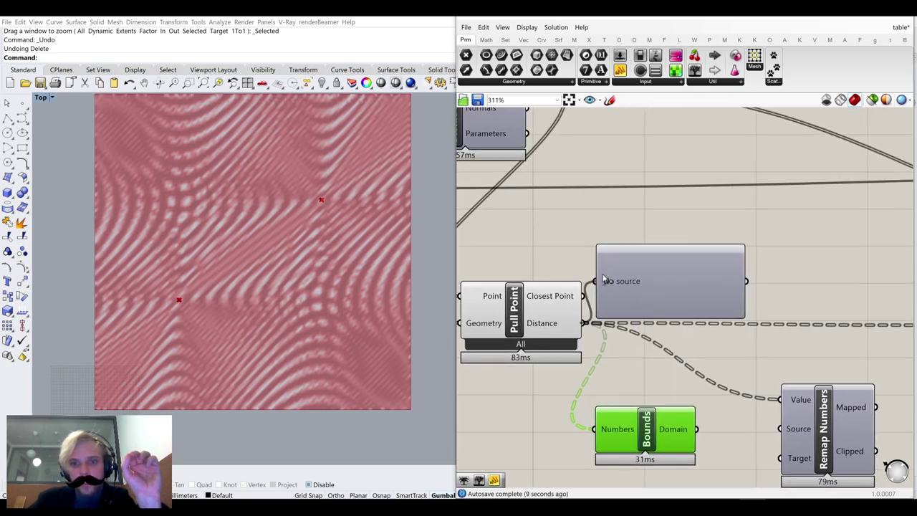
scroll(573, 222, "down", 2)
scroll(659, 286, "up", 5)
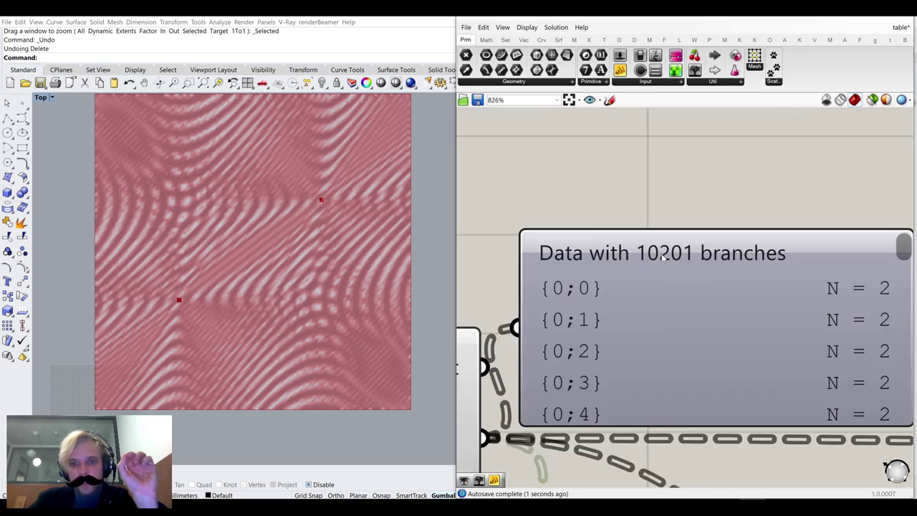
scroll(663, 283, "down", 1)
left_click(663, 304)
key("Delete")
Flatten the Numbers input of the Bounds component and inspect its Domain output
right_click_drag(653, 311, 674, 215)
right_click_drag(606, 361, 607, 270)
left_click(628, 363)
right_click(630, 366)
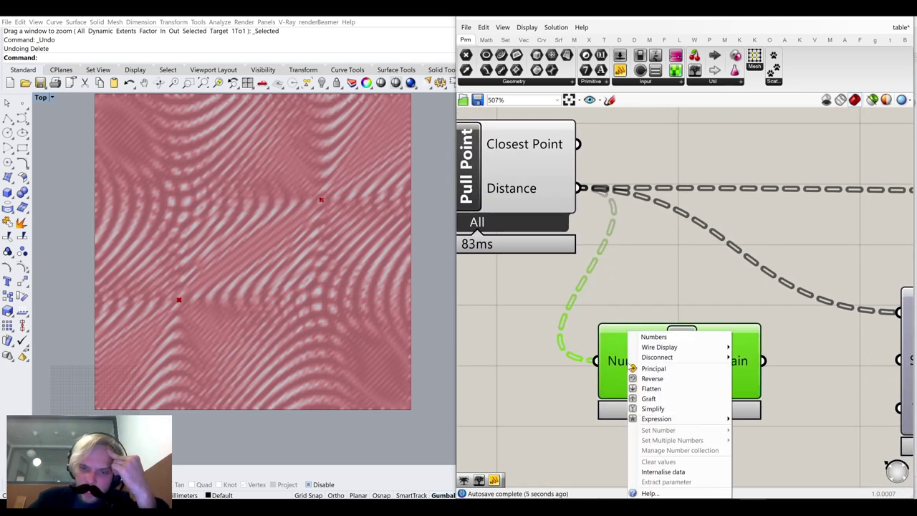
left_click(670, 393)
right_click_drag(688, 303, 657, 252)
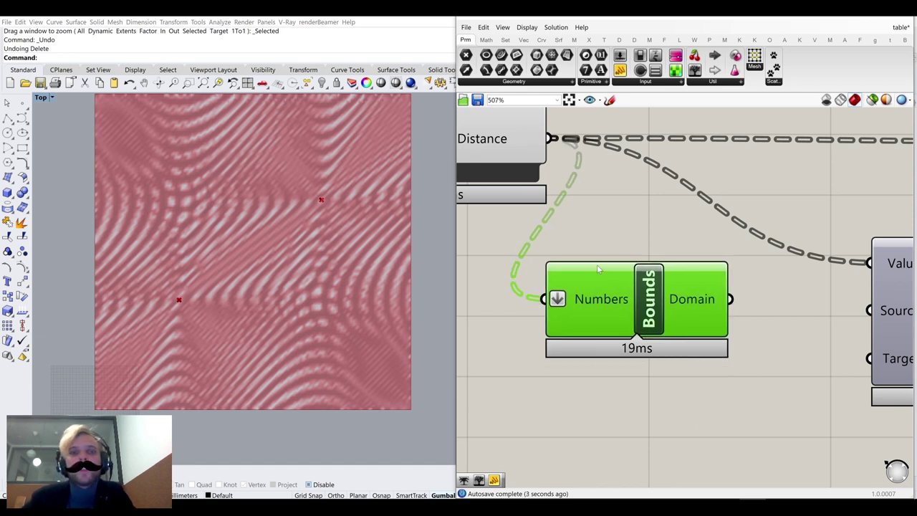
mouse_move(599, 269)
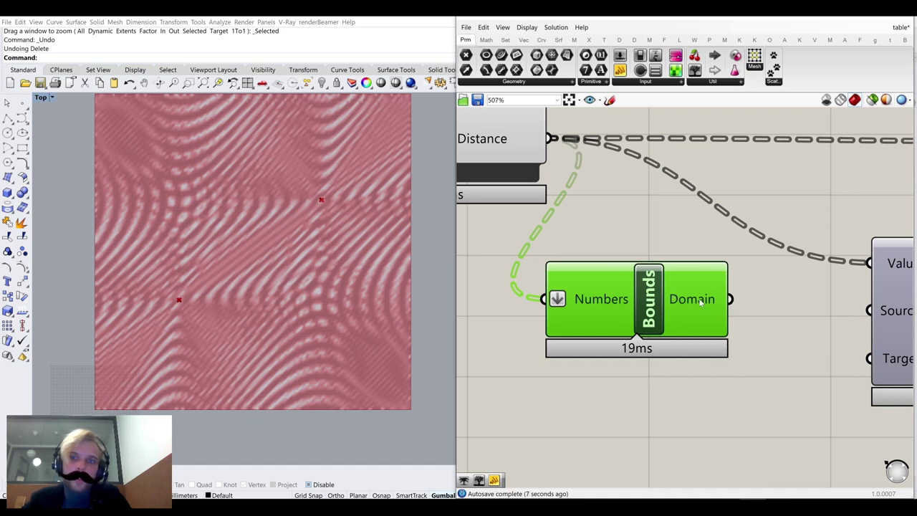
mouse_move(700, 302)
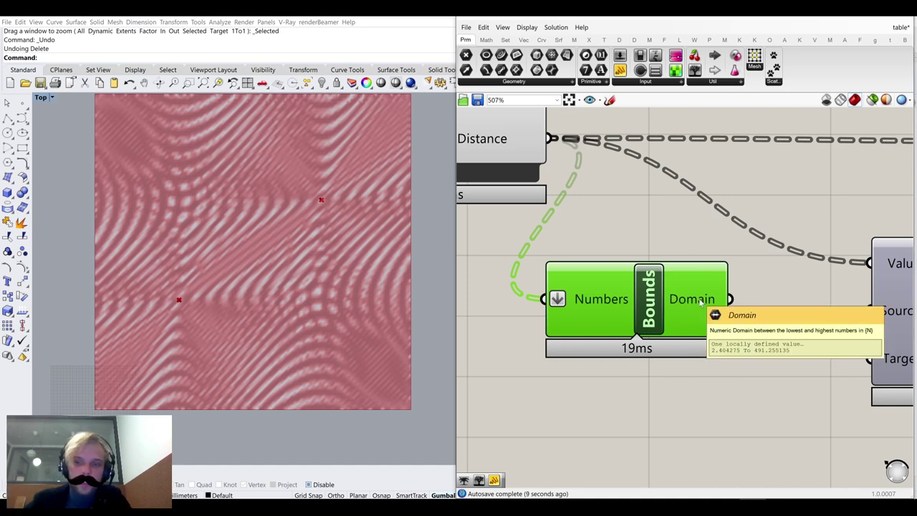
Connect the Bounds component's Domain output to the Source input of Remap Numbers and move Bounds closer to it
scroll(700, 302, "down", 3)
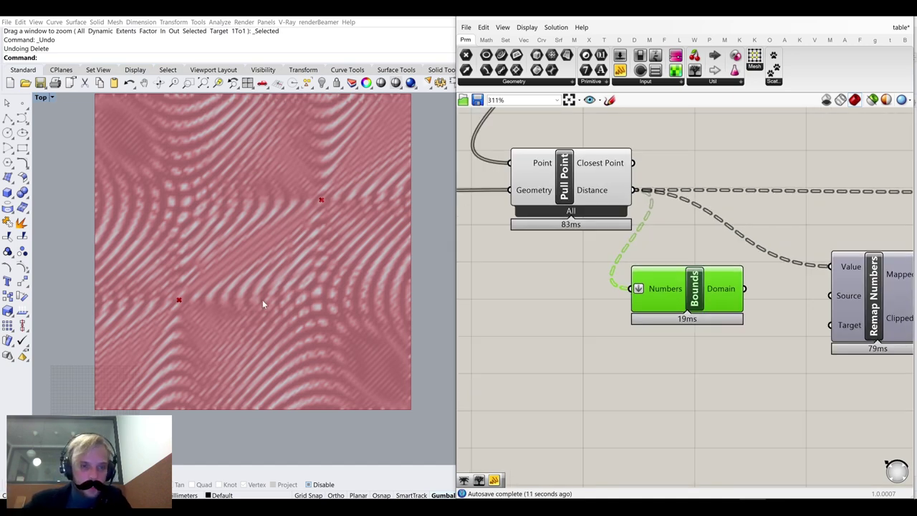
right_click_drag(679, 289, 567, 293)
left_click_drag(634, 294, 719, 300)
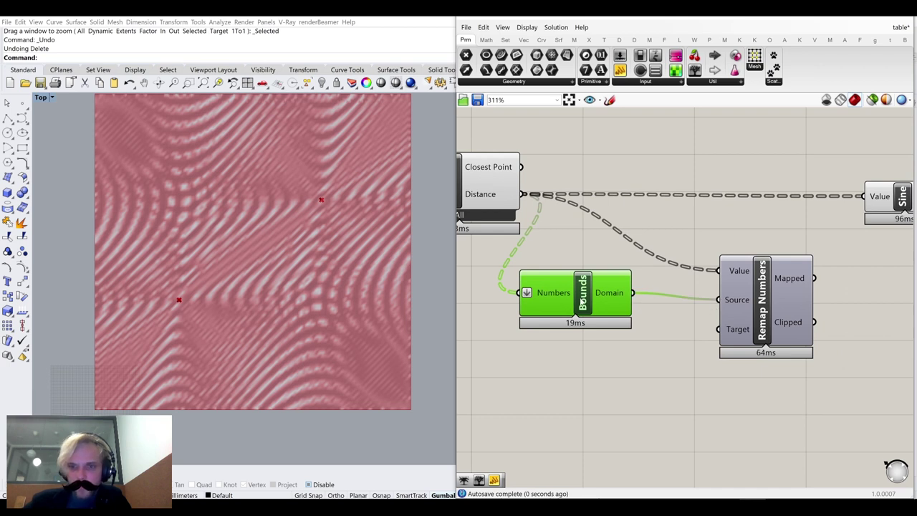
left_click_drag(598, 296, 645, 304)
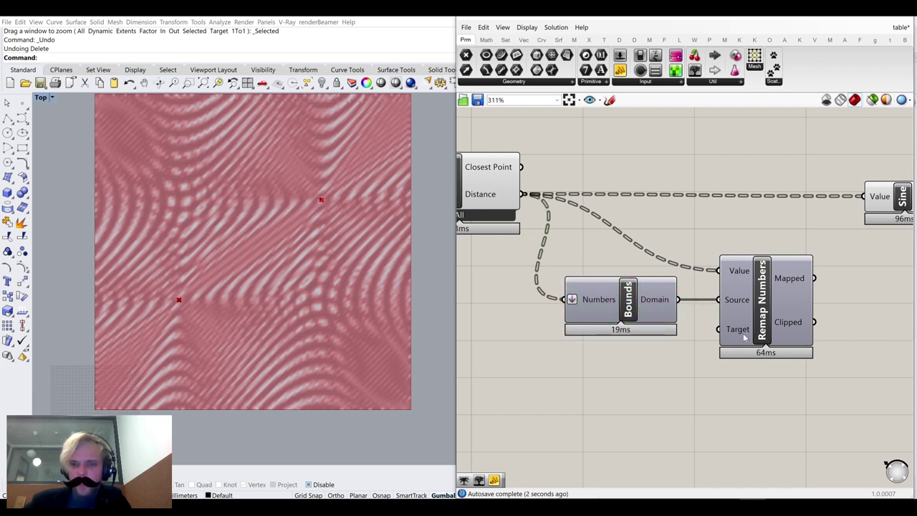
Add a Pi component below Bounds, connect its Output to the Target input of Remap Numbers, and align it under Bounds
mouse_move(744, 337)
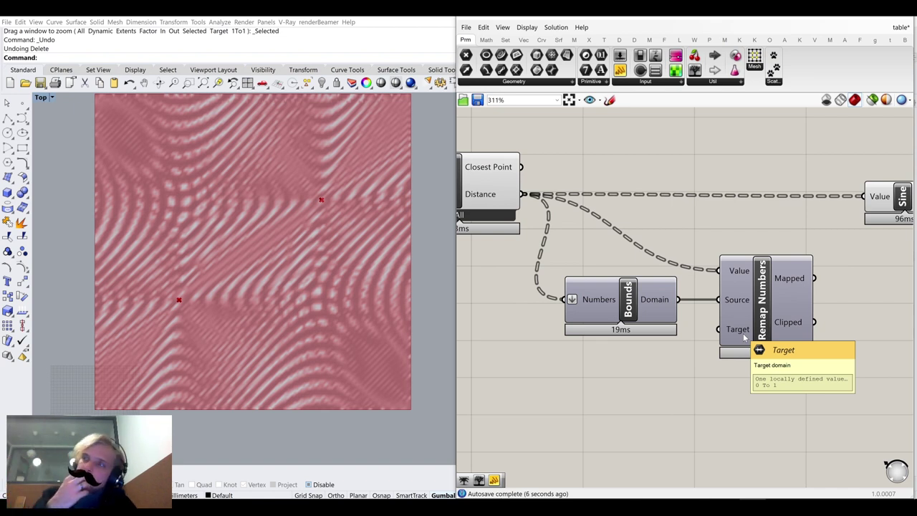
right_click_drag(651, 339, 663, 288)
double_click(623, 345)
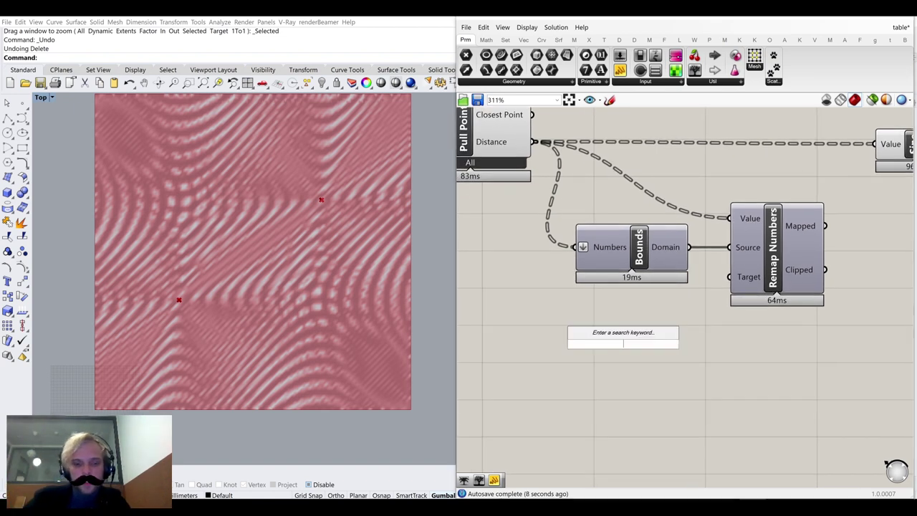
type("pi")
left_click(635, 352)
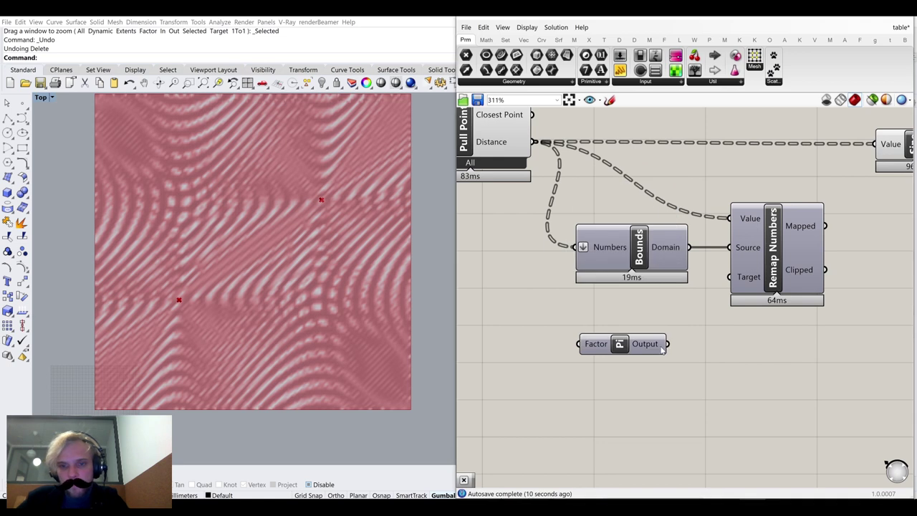
left_click_drag(665, 345, 729, 276)
left_click_drag(644, 345, 651, 309)
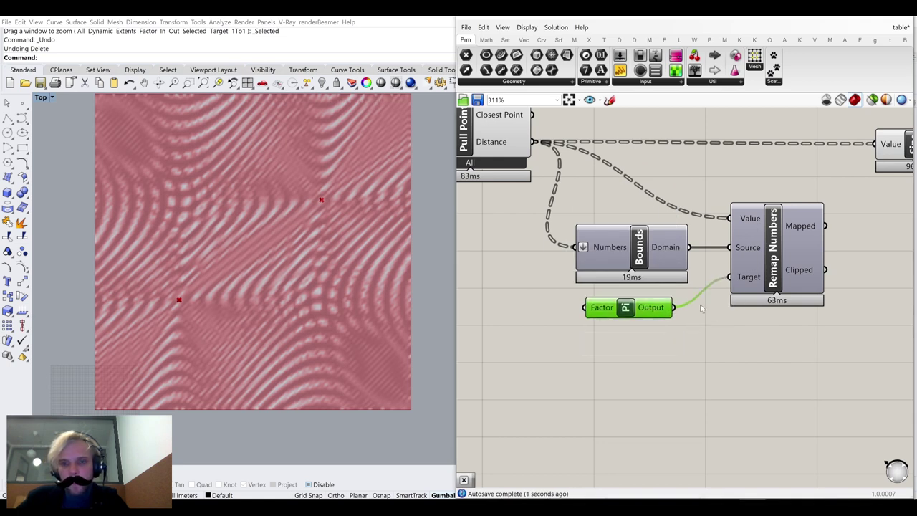
right_click_drag(701, 308, 656, 310)
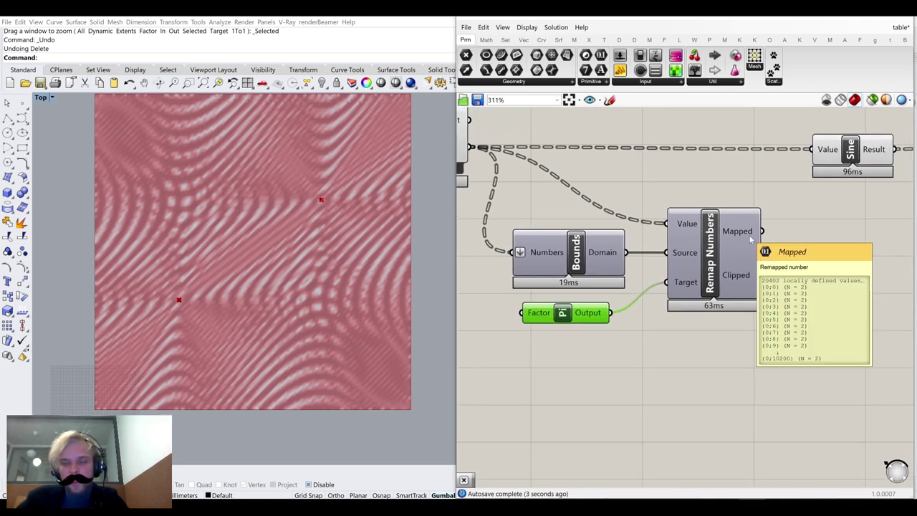
left_click_drag(587, 322, 601, 316)
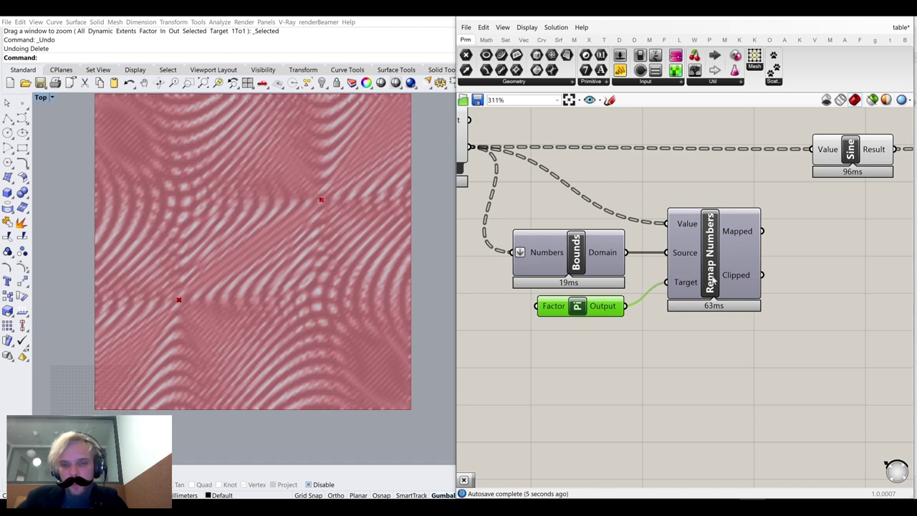
Replace the Sine component's Value source with the Mapped output of Remap Numbers and inspect the mapped data
mouse_move(692, 287)
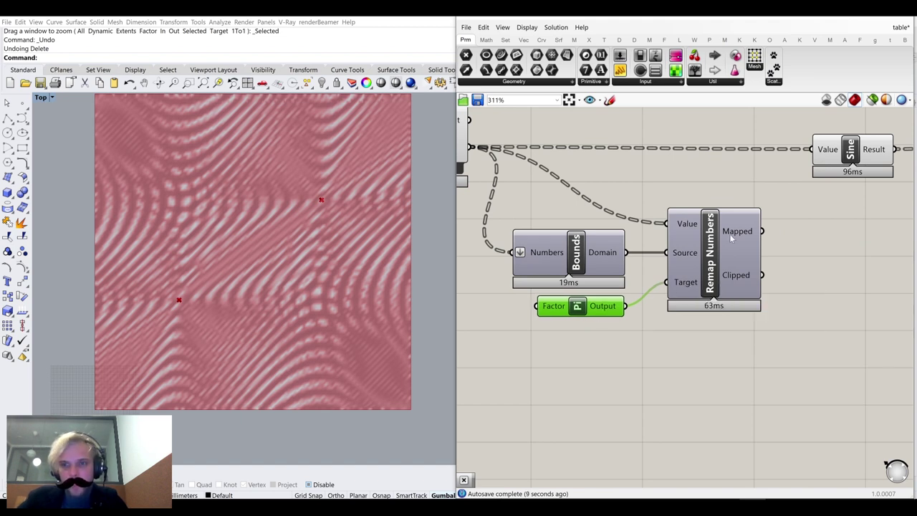
right_click_drag(840, 149, 741, 203)
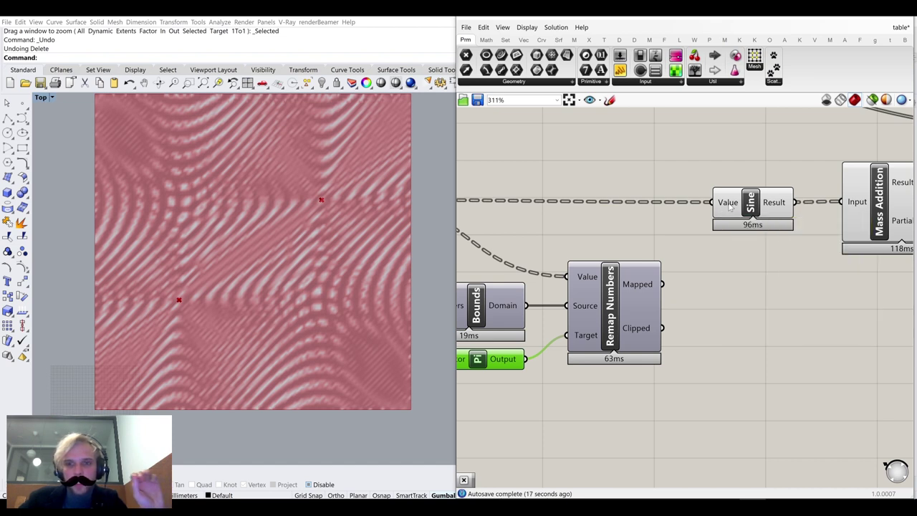
mouse_move(729, 205)
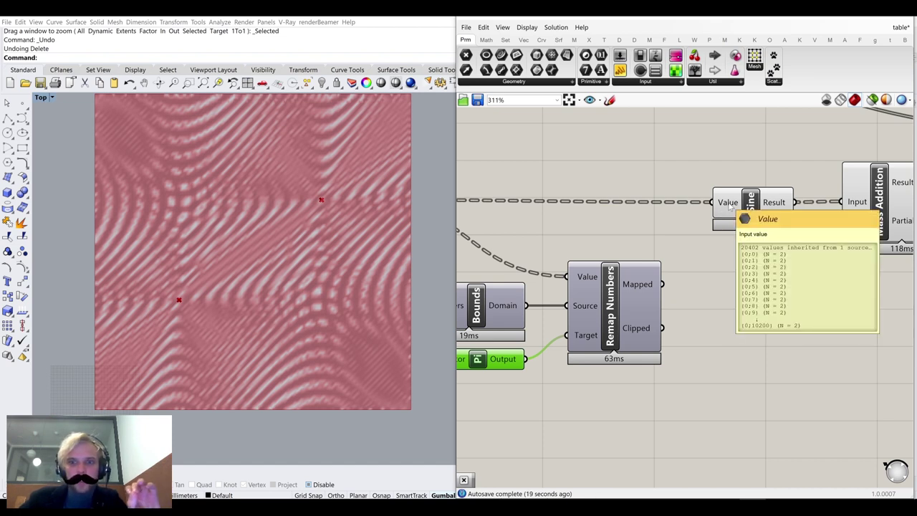
left_click_drag(662, 284, 736, 297)
right_click_drag(617, 286, 716, 293)
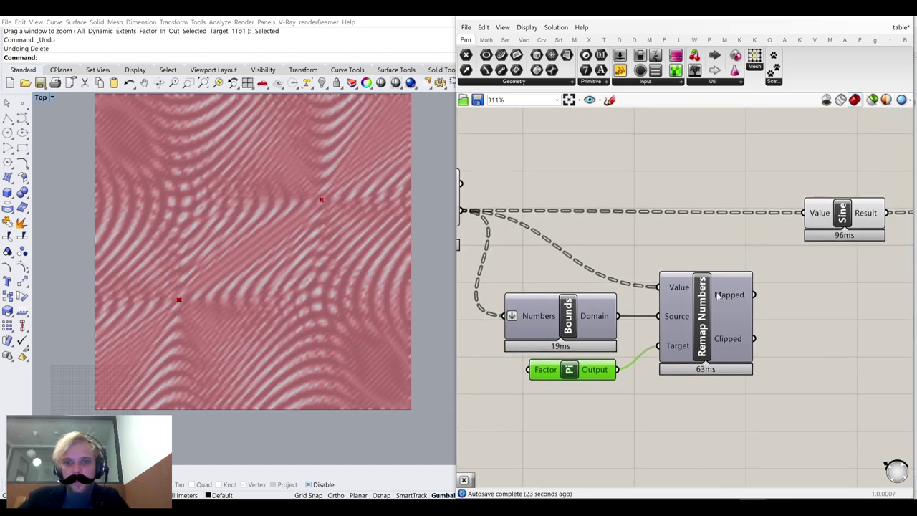
scroll(715, 290, "down", 2)
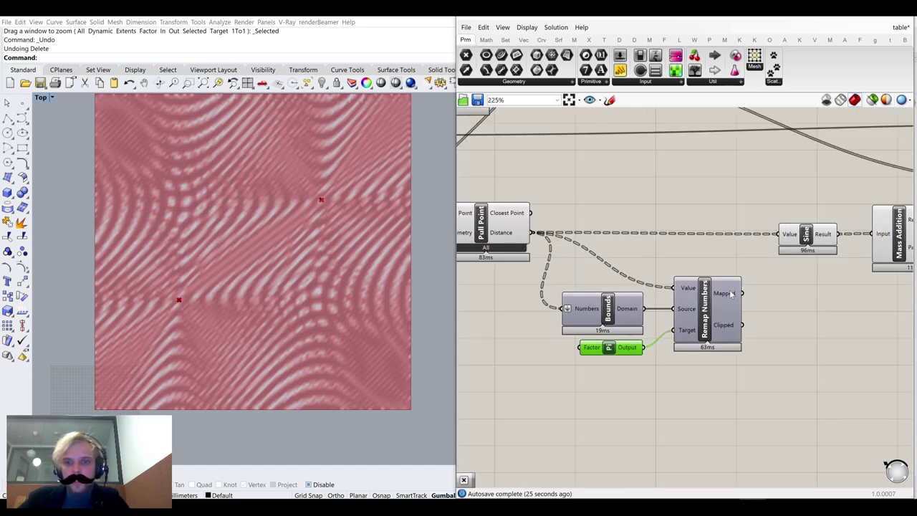
right_click_drag(731, 294, 632, 305)
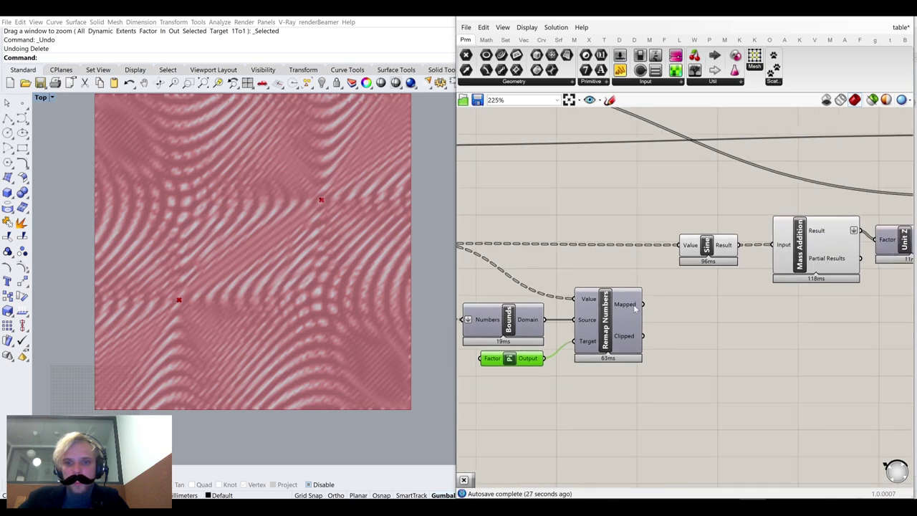
left_click_drag(642, 305, 682, 247)
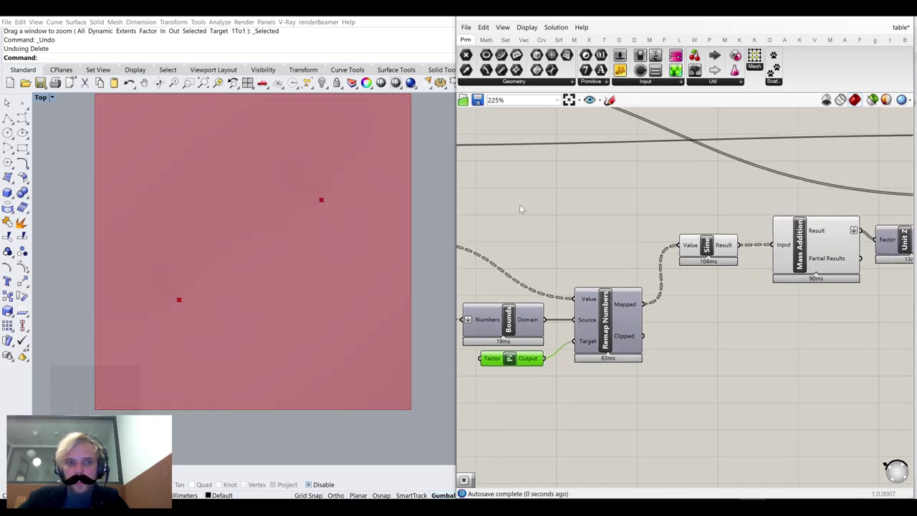
scroll(644, 286, "up", 2)
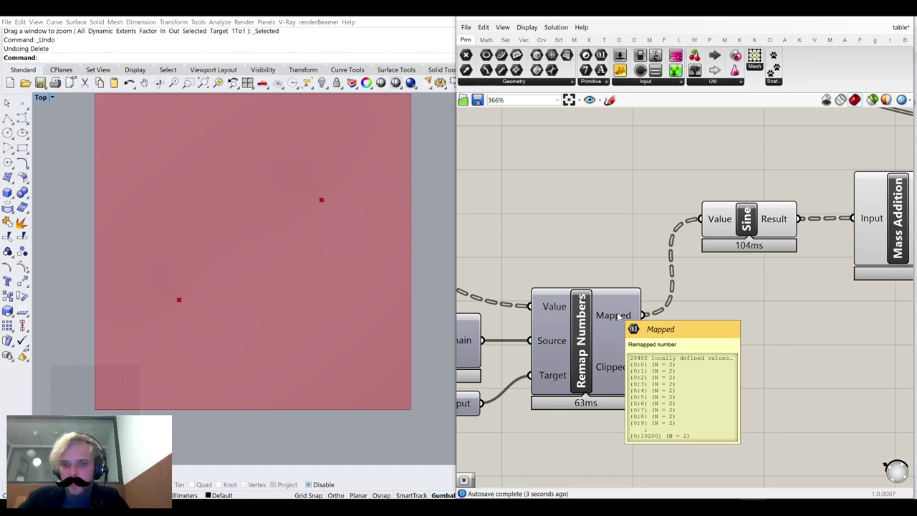
Shift Sine and all components after it away from Remap Numbers to widen the gap between them
scroll(710, 287, "down", 5)
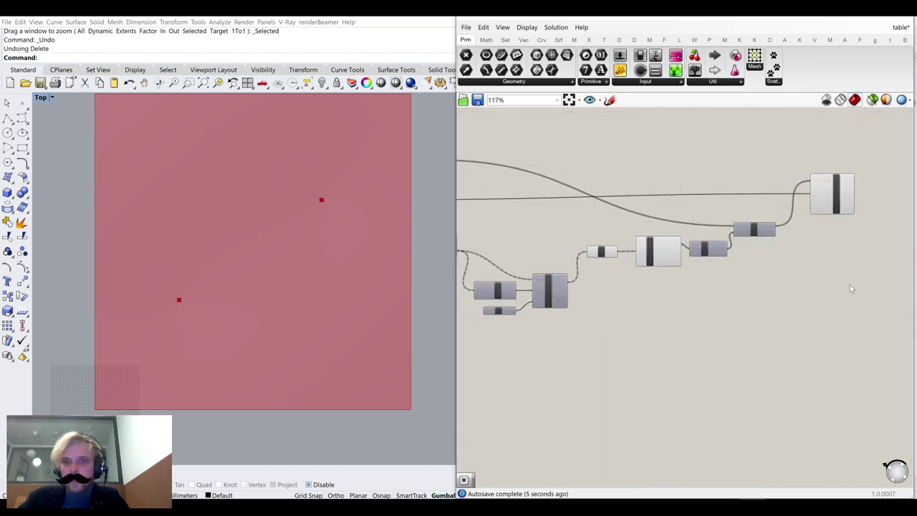
left_click_drag(850, 284, 600, 168)
scroll(650, 262, "up", 3)
left_click_drag(647, 252, 776, 255)
left_click(693, 307)
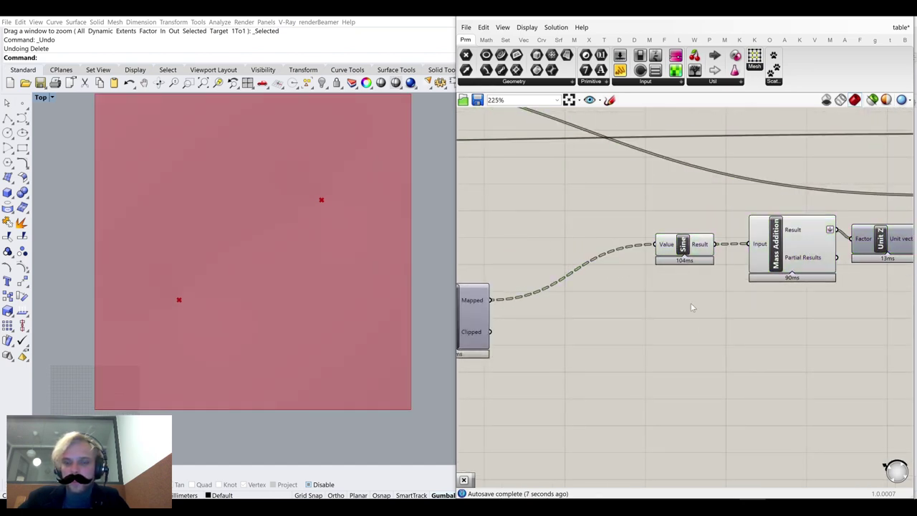
Move Mass Addition closer to Sine to free space before Unit Z, and check its Result output
scroll(687, 255, "up", 3)
left_click(677, 249)
scroll(692, 281, "down", 2)
left_click(688, 255)
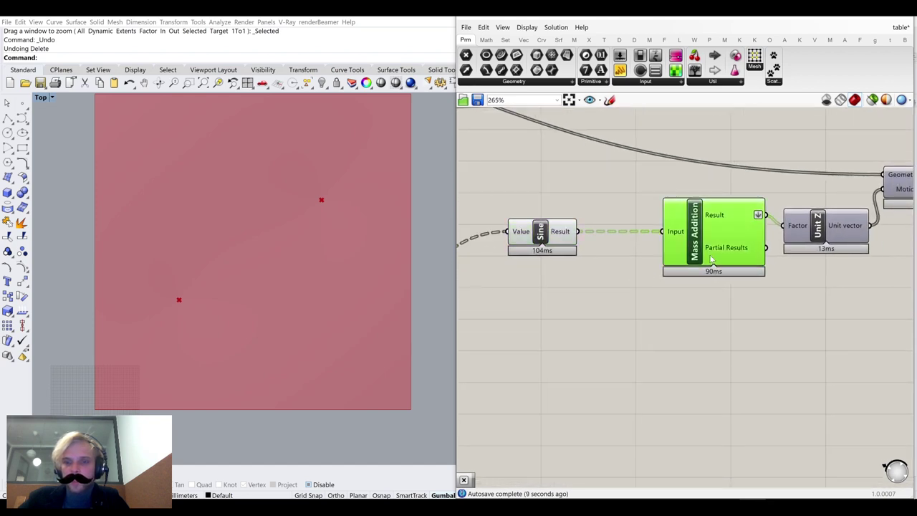
left_click_drag(654, 261, 672, 255)
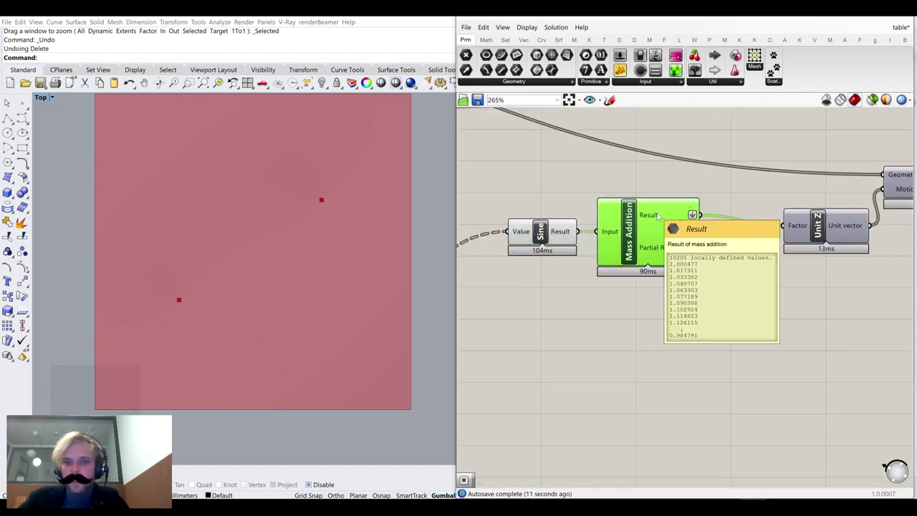
Add a Multiplication component below the gap before Unit Z and connect Mass Addition's Result to its A input
double_click(753, 370)
type("mu")
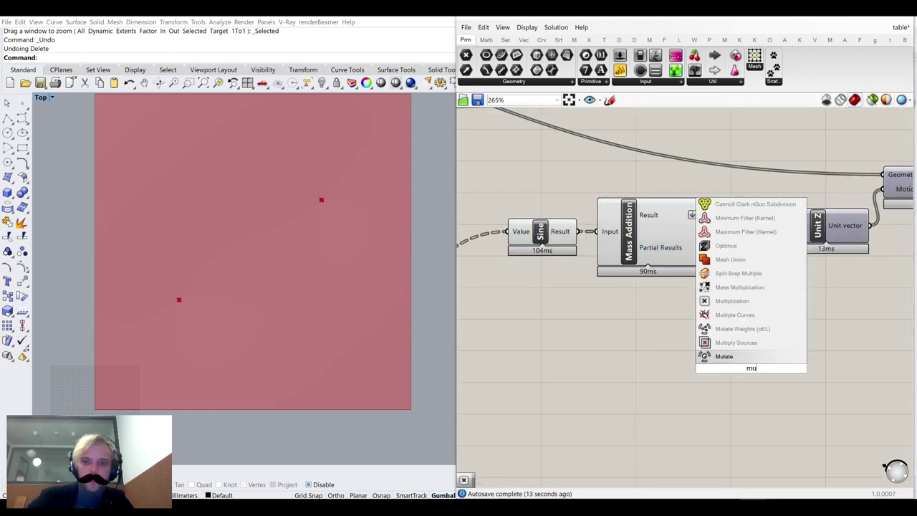
left_click(734, 309)
left_click_drag(700, 215, 747, 294)
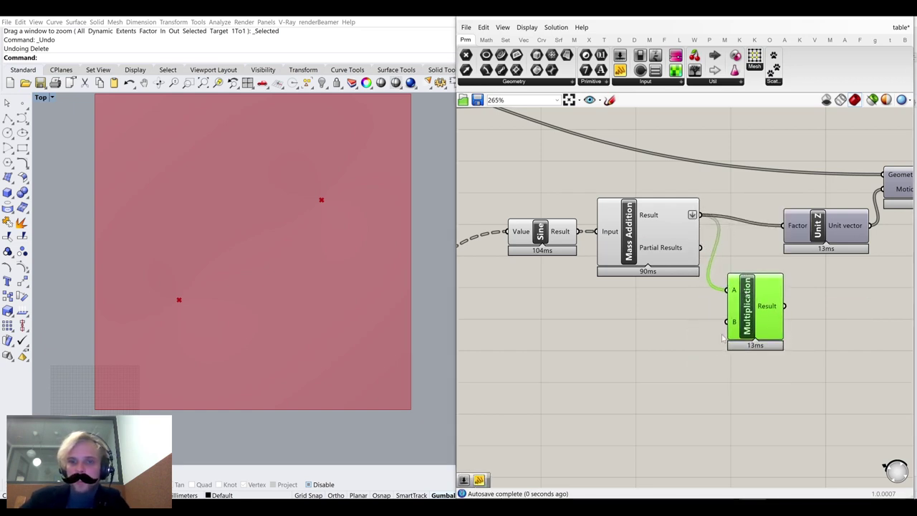
Add a number slider set to 100 as Multiplication's B input and connect the Multiplication Result to Unit Z's Factor
double_click(696, 357)
type("100")
key("Return")
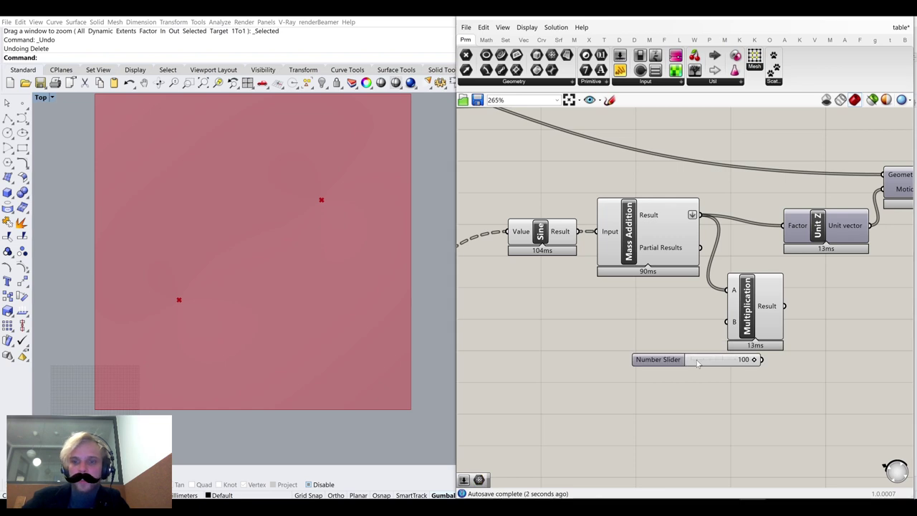
left_click_drag(700, 366, 643, 385)
left_click_drag(707, 380, 783, 225)
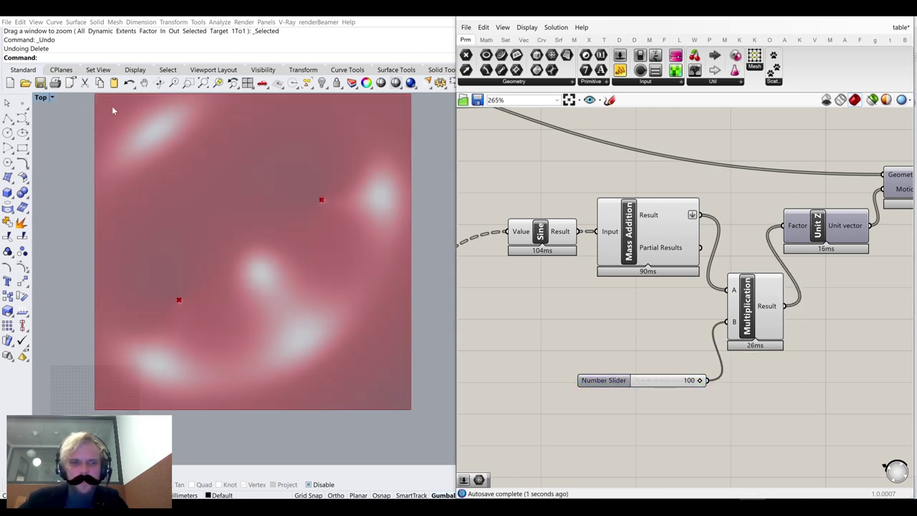
Show the deformed surface in a maximized Perspective view and check the Mapped output of Remap Numbers
double_click(40, 98)
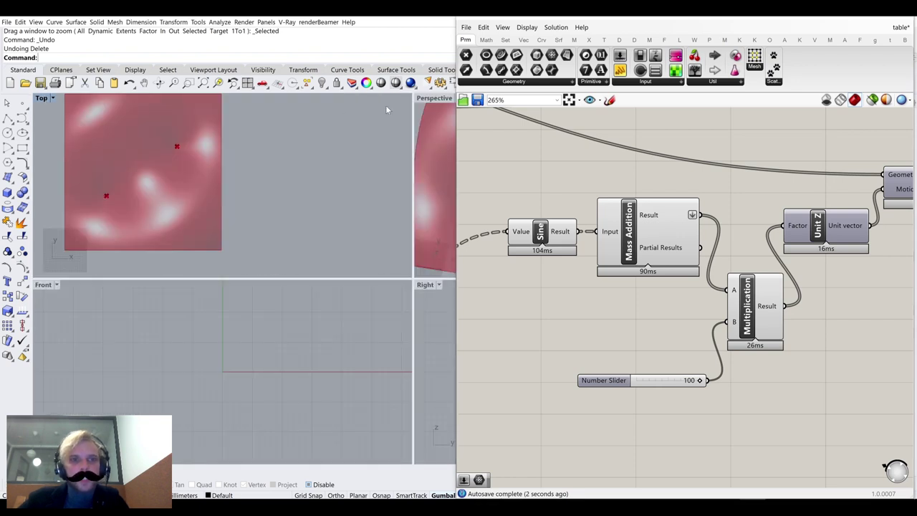
double_click(434, 98)
right_click_drag(318, 198, 341, 257)
scroll(784, 298, "down", 4)
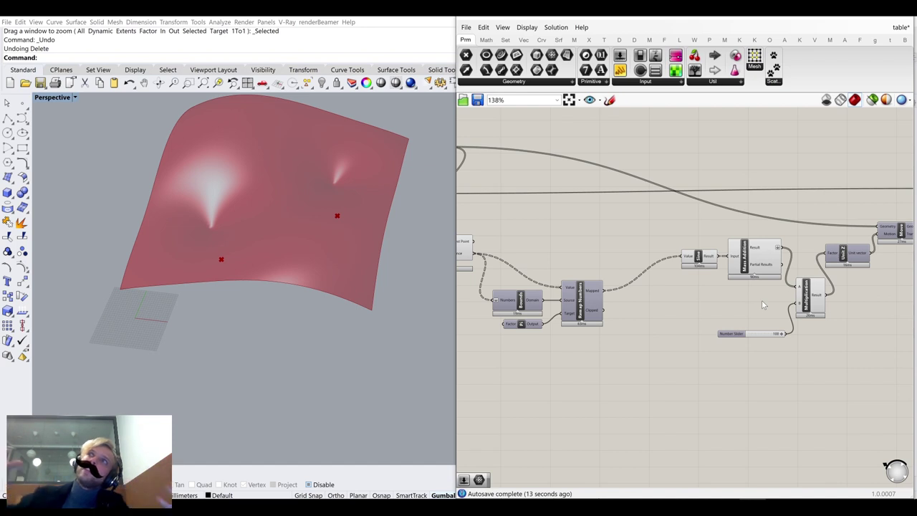
scroll(631, 301, "up", 4)
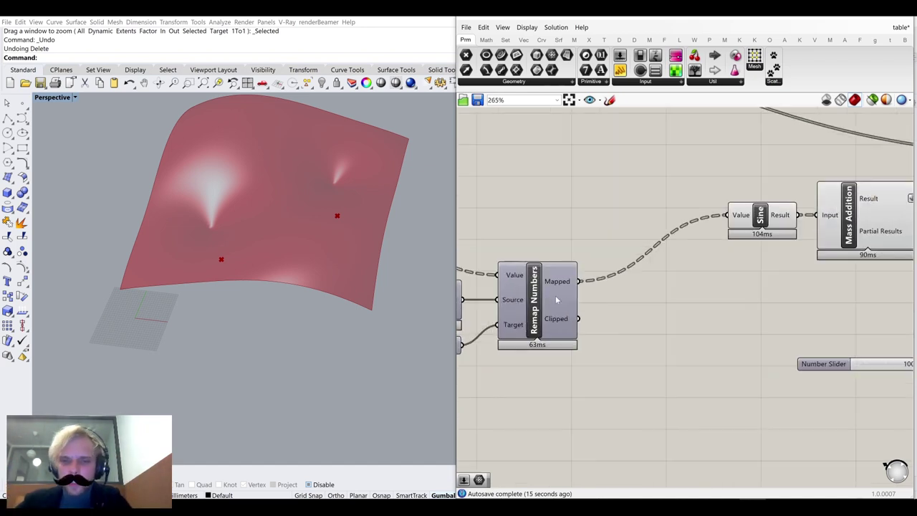
mouse_move(556, 288)
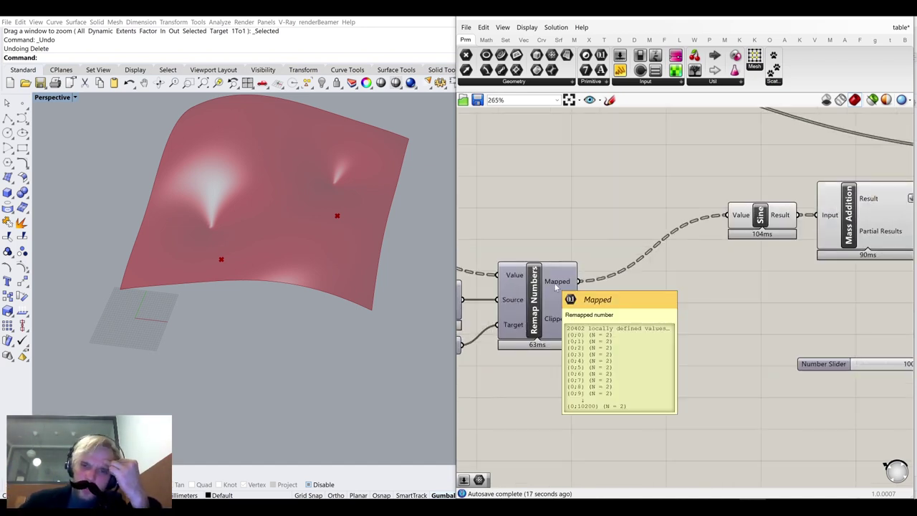
Examine how the purple reference definition remaps the distances and multiplies them in its Frequency group before Sine
scroll(556, 287, "down", 5)
scroll(660, 302, "up", 5)
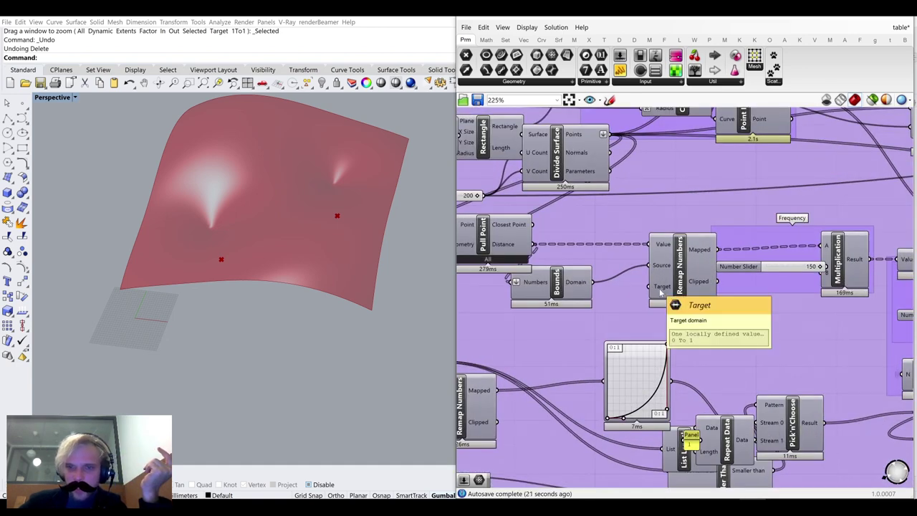
left_click_drag(660, 301, 623, 301)
right_click_drag(897, 290, 821, 284)
scroll(795, 278, "down", 4)
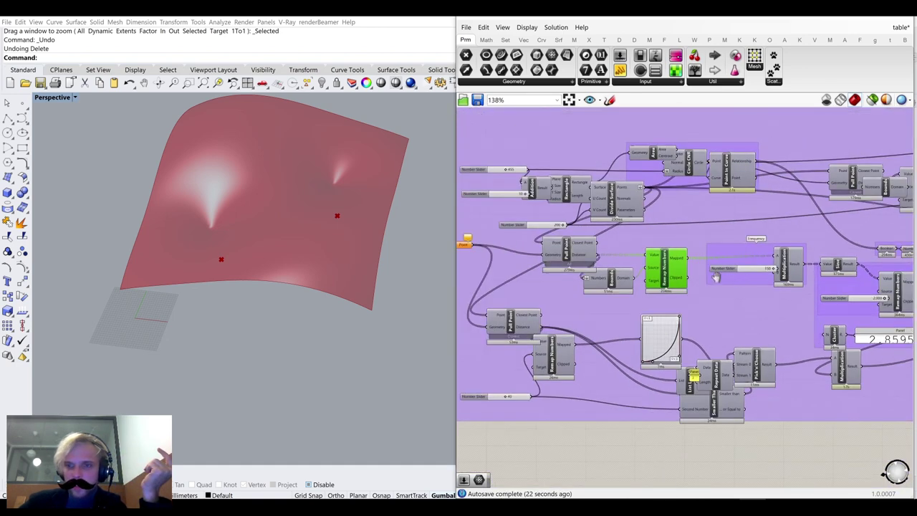
right_click_drag(895, 286, 775, 280)
scroll(775, 280, "up", 5)
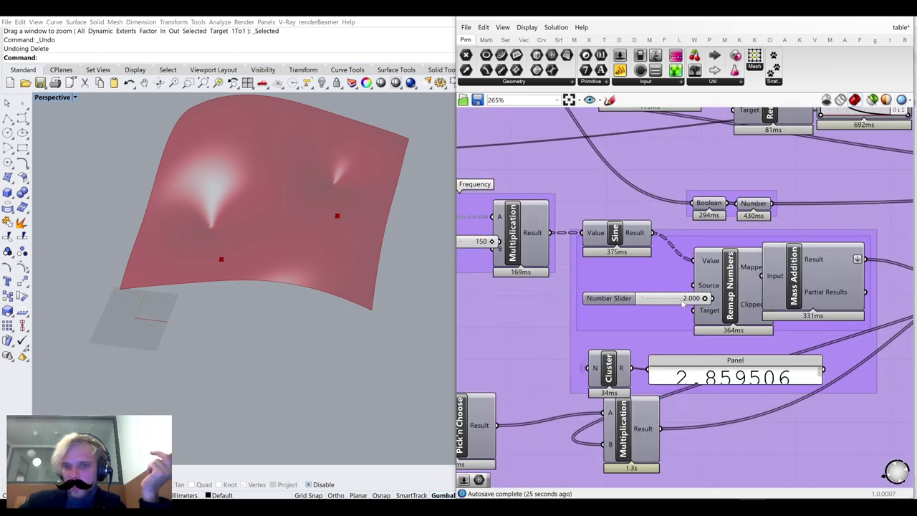
Move the overlapping slider and Mass Addition clear of the Remap Numbers component after Sine in the reference definition
left_click_drag(683, 304, 639, 316)
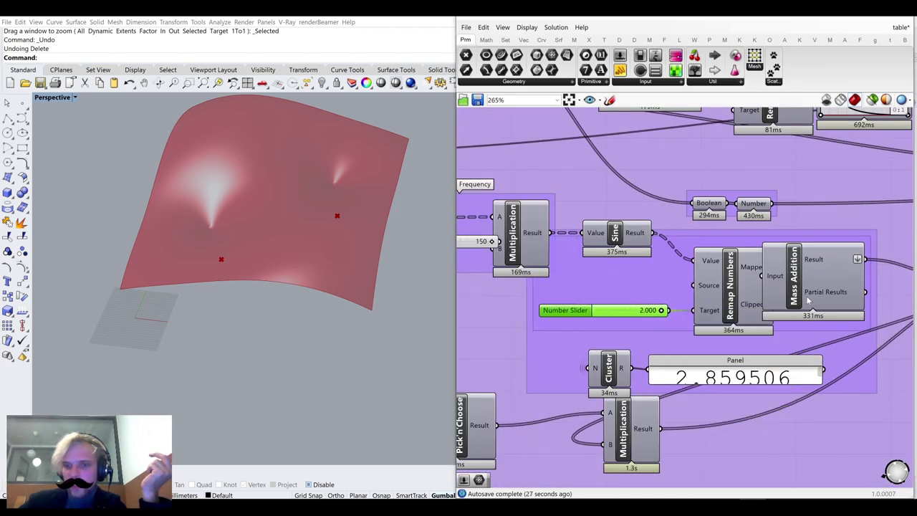
left_click_drag(808, 301, 852, 301)
scroll(851, 302, "down", 3)
scroll(797, 283, "up", 2)
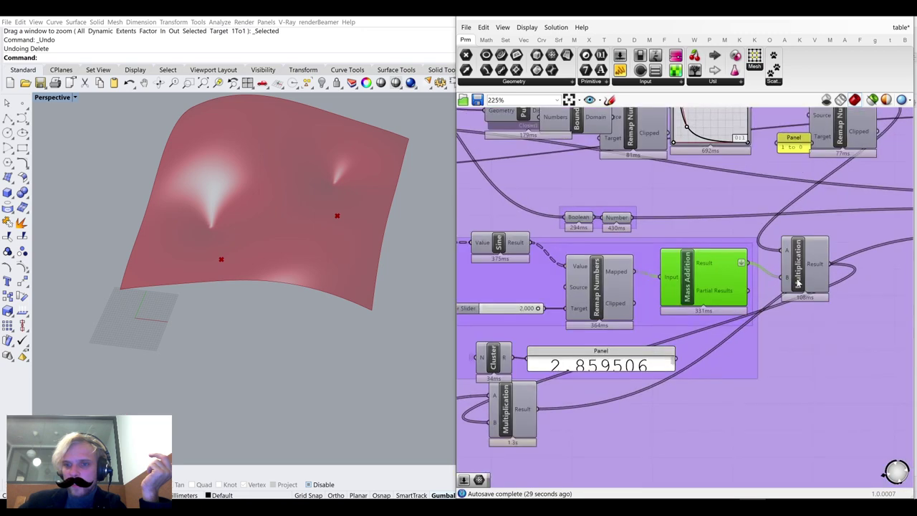
mouse_move(820, 295)
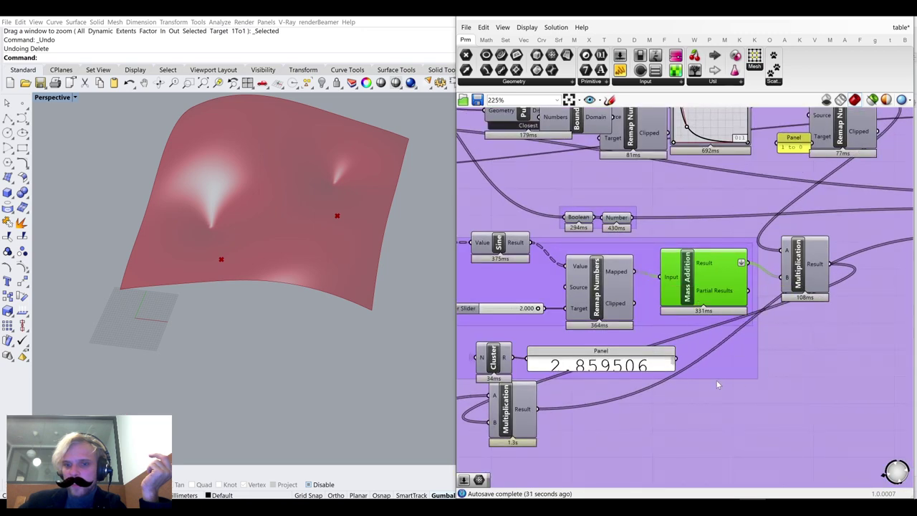
Move the Multiplication component below the Cluster clear of it in the purple reference definition
right_click_drag(600, 410, 702, 336)
left_click_drag(628, 351, 721, 382)
right_click_drag(738, 336, 681, 385)
scroll(680, 384, "down", 5)
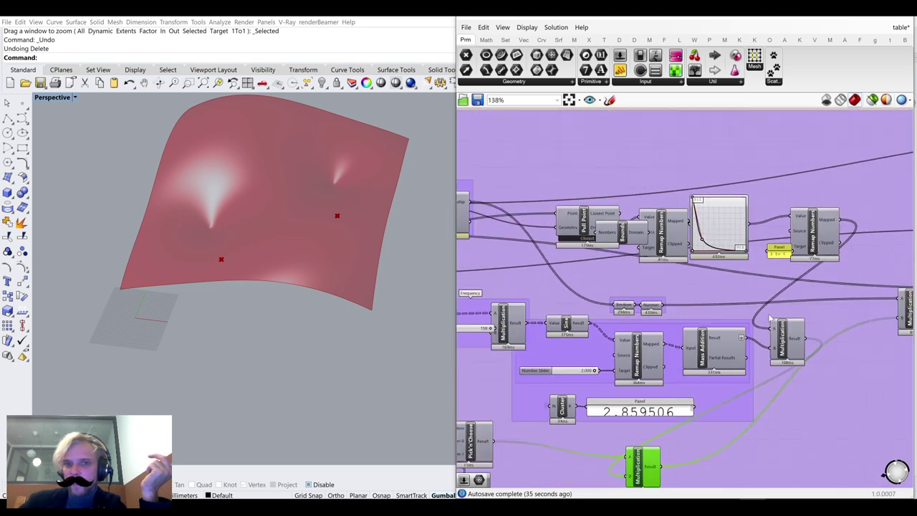
Return to the working definition outside the purple group and check the Mapped output of Remap Numbers before Sine
scroll(698, 314, "down", 5)
right_click_drag(551, 471, 657, 250)
scroll(740, 329, "up", 5)
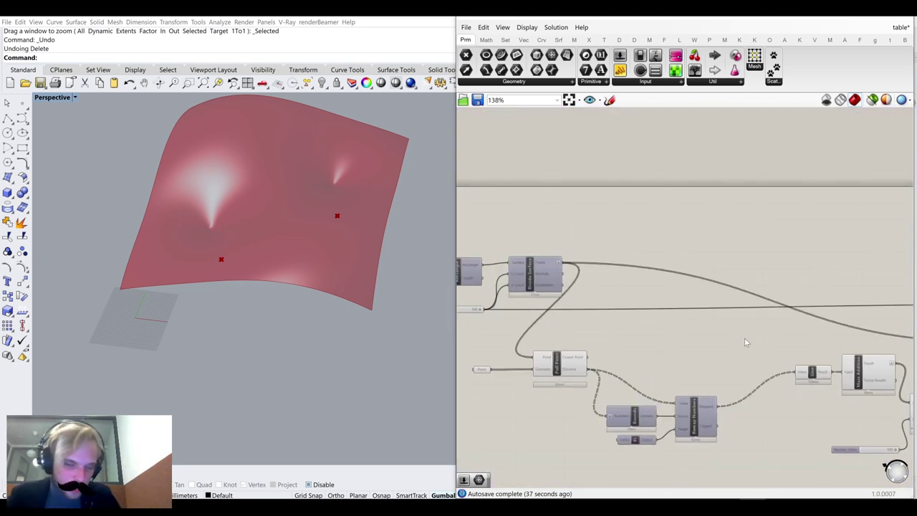
right_click_drag(815, 329, 702, 277)
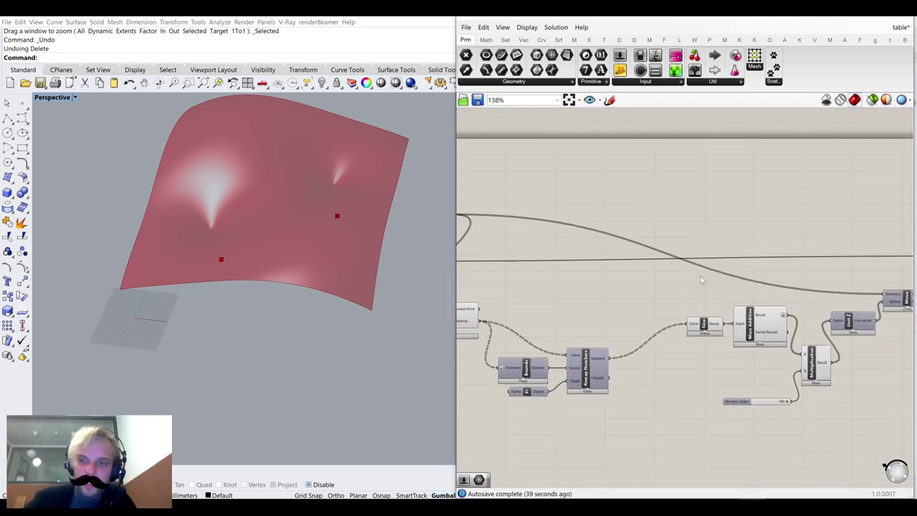
scroll(627, 356, "up", 4)
right_click_drag(608, 359, 631, 290)
left_click(602, 309)
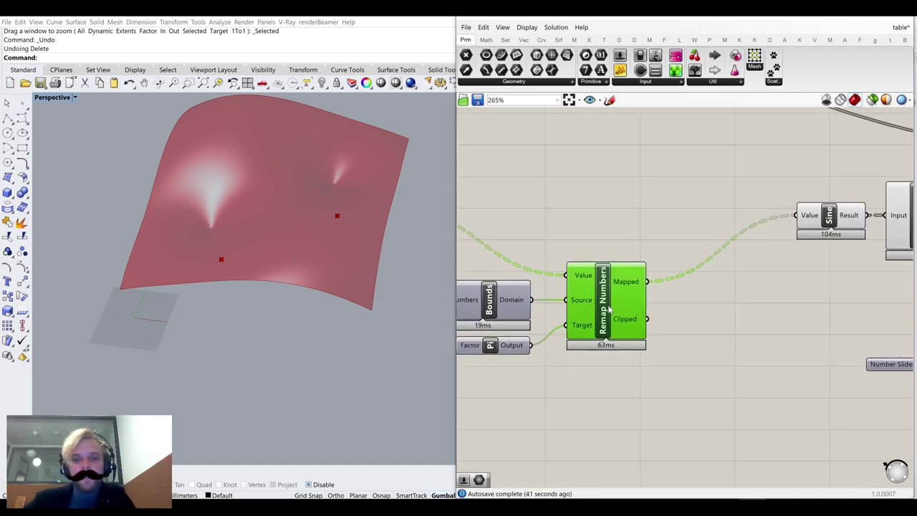
mouse_move(628, 285)
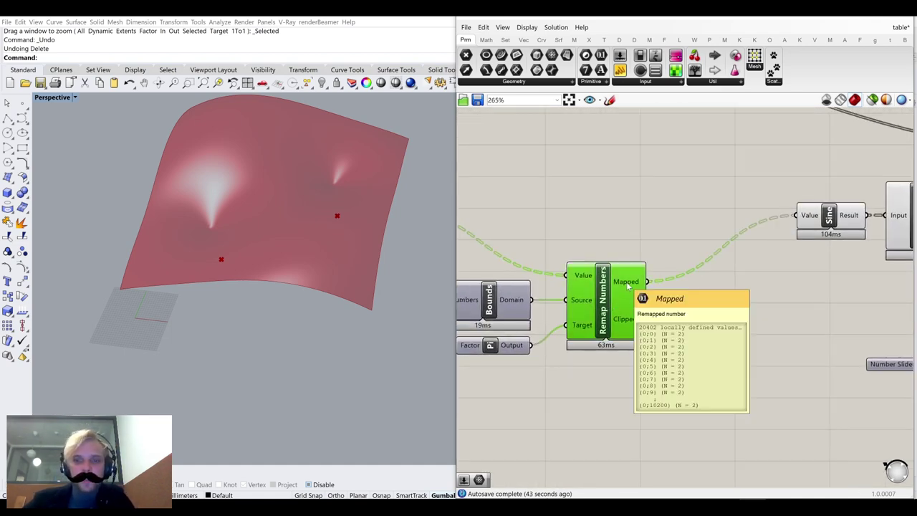
right_click_drag(629, 290, 620, 272)
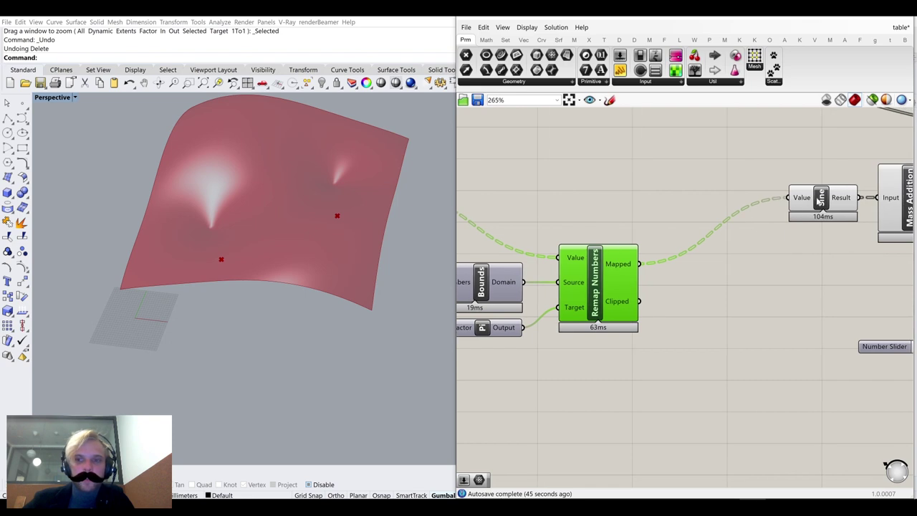
Add a Multiplication component between Remap Numbers and Sine and connect the Mapped output to its A input
double_click(708, 347)
type("mul")
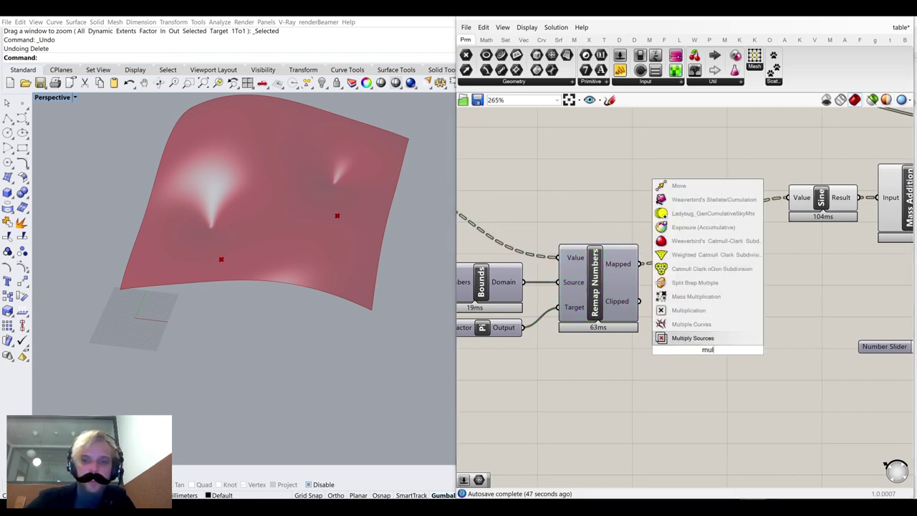
left_click(690, 310)
left_click_drag(640, 265, 720, 310)
Feed a number slider of 100 into the new Multiplication's B input and connect its Result to Sine's Value
double_click(655, 378)
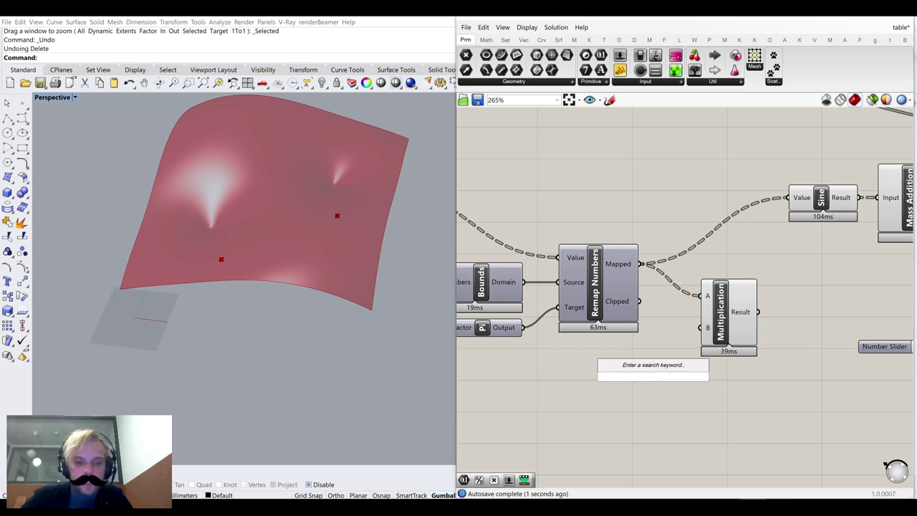
type("100")
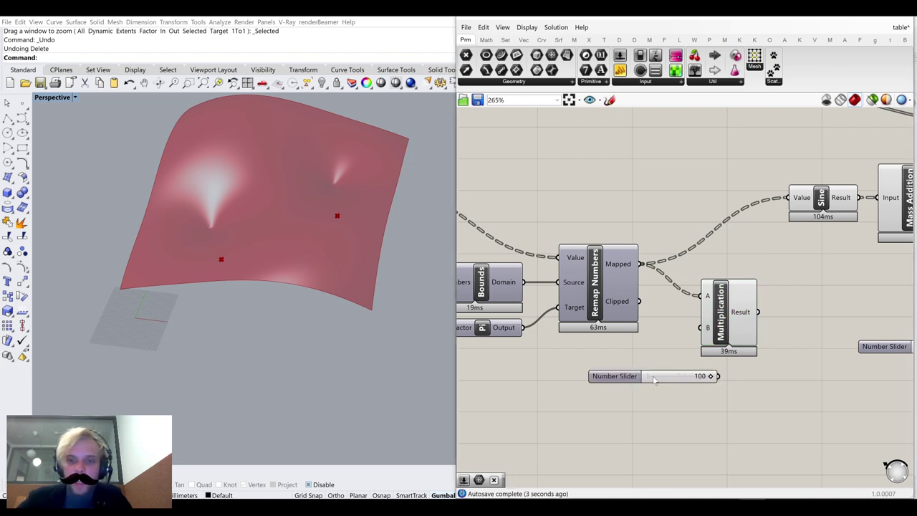
key("Return")
left_click_drag(658, 369, 703, 339)
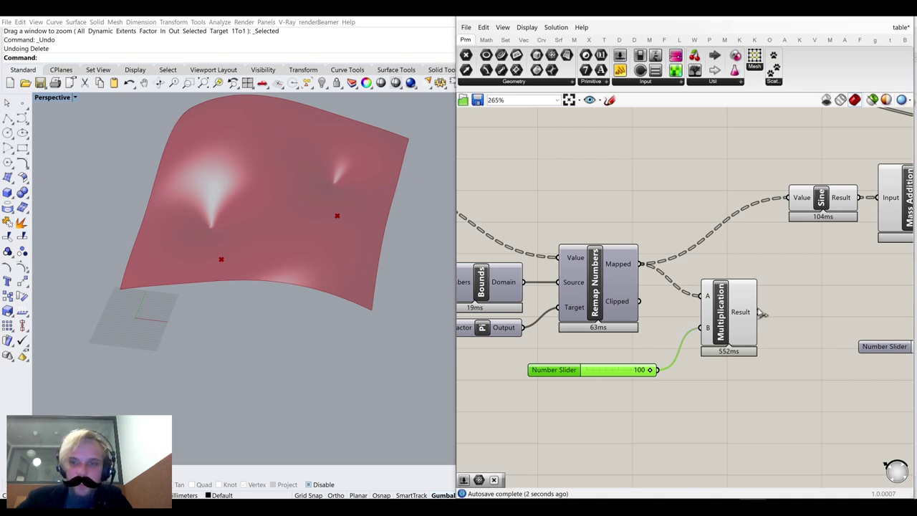
left_click_drag(761, 313, 792, 203)
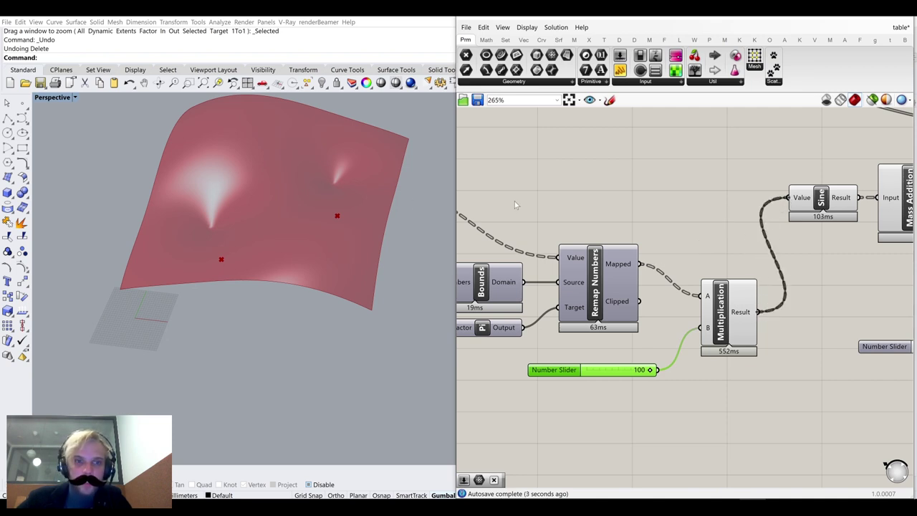
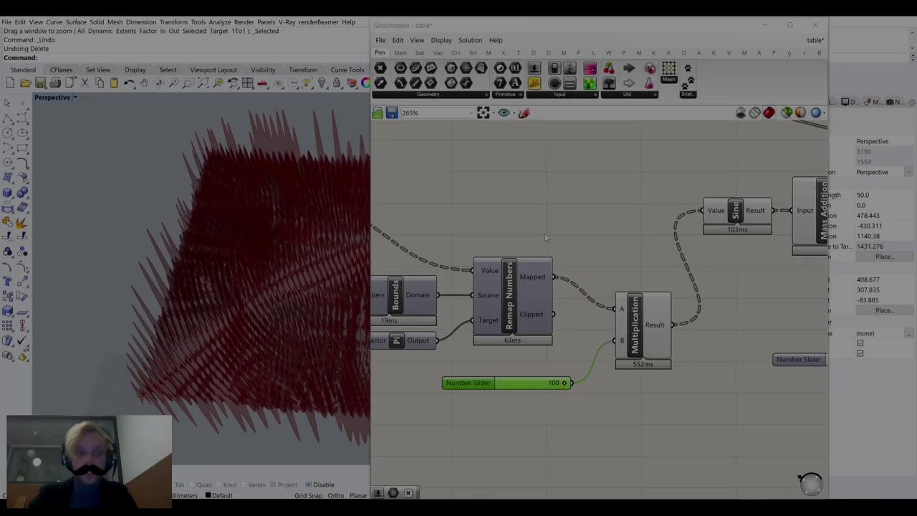
left_click_drag(574, 25, 915, 84)
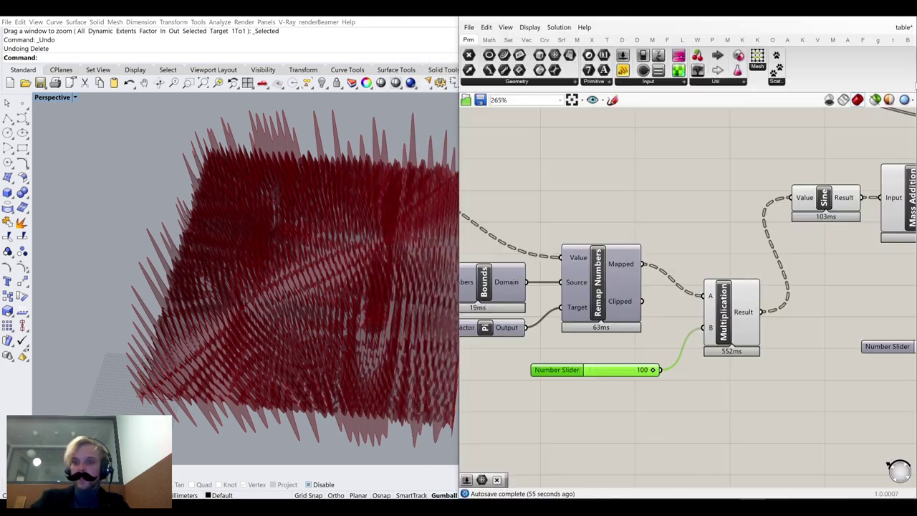
Review the wave definition from the frequency slider and Surface From Points component back to Divide Surface, Pull Point and the older grouped definition
scroll(730, 188, "down", 4)
right_click_drag(731, 216, 616, 266)
right_click_drag(848, 239, 666, 290)
scroll(777, 240, "up", 5)
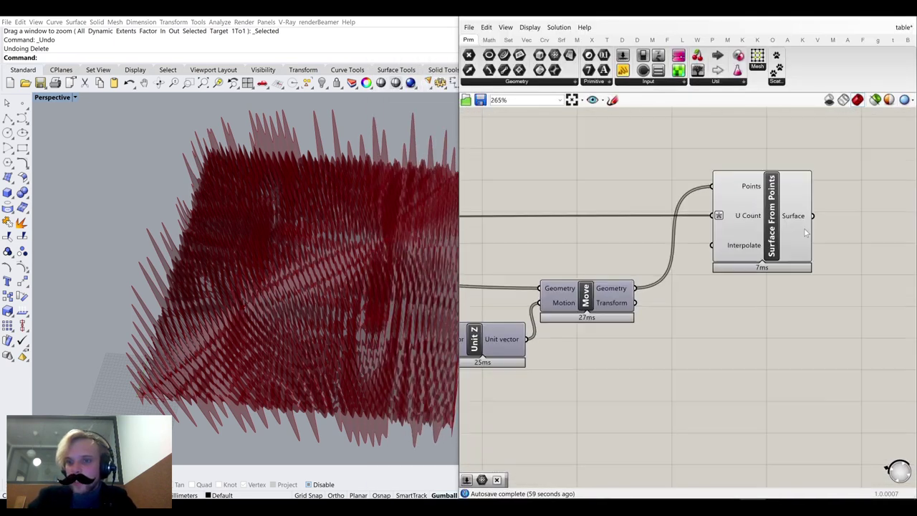
scroll(777, 240, "down", 3)
right_click_drag(693, 237, 864, 166)
right_click_drag(629, 278, 705, 252)
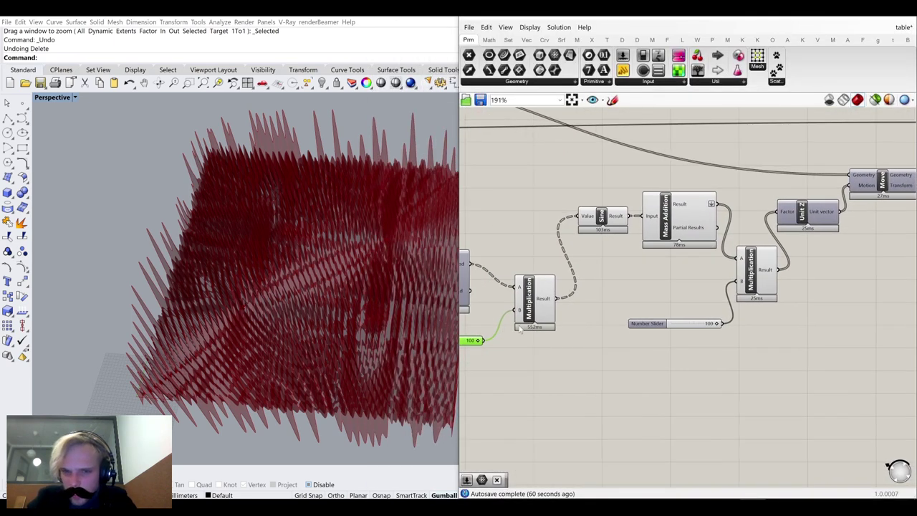
right_click_drag(521, 331, 690, 305)
right_click_drag(567, 261, 776, 337)
scroll(776, 337, "down", 2)
scroll(618, 182, "up", 3)
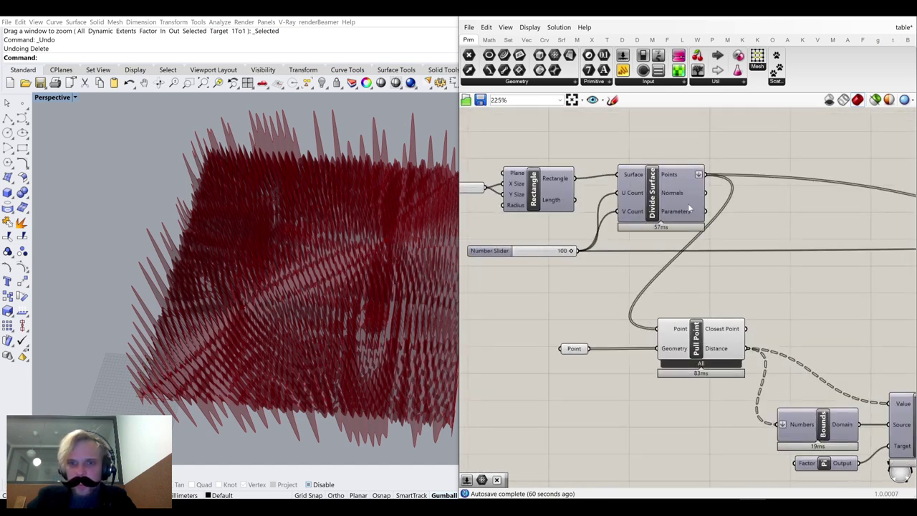
scroll(688, 203, "down", 6)
scroll(731, 196, "down", 5)
right_click_drag(730, 185, 550, 286)
right_click_drag(724, 260, 782, 261)
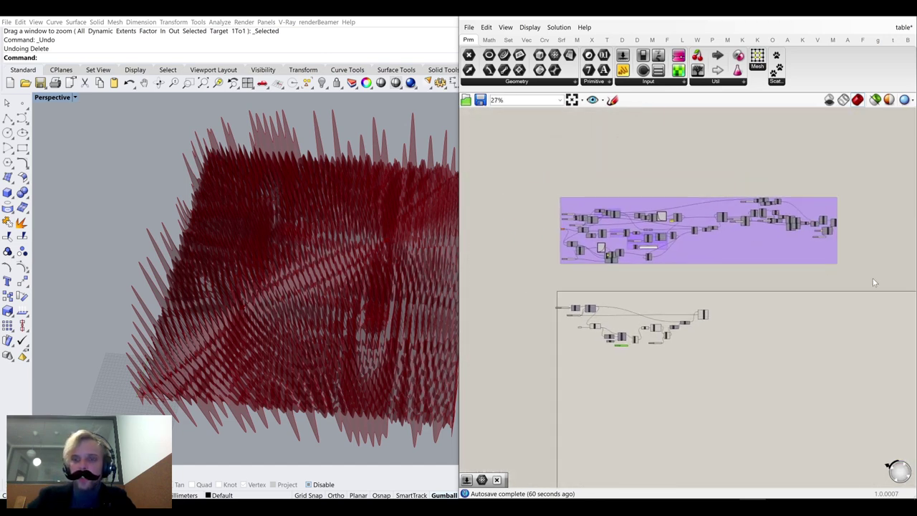
Disable the downstream components inside the older grouped definition above the wave definition
left_click_drag(872, 278, 670, 163)
middle_click(745, 171)
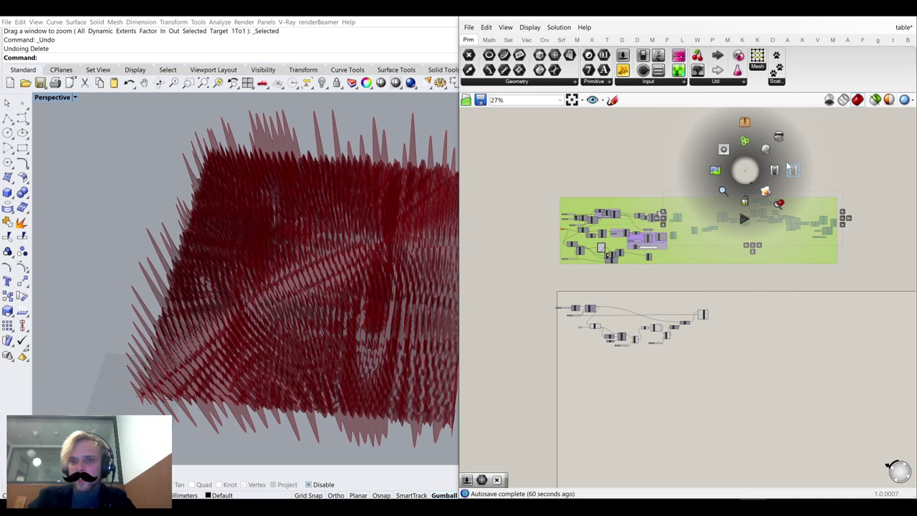
left_click(786, 149)
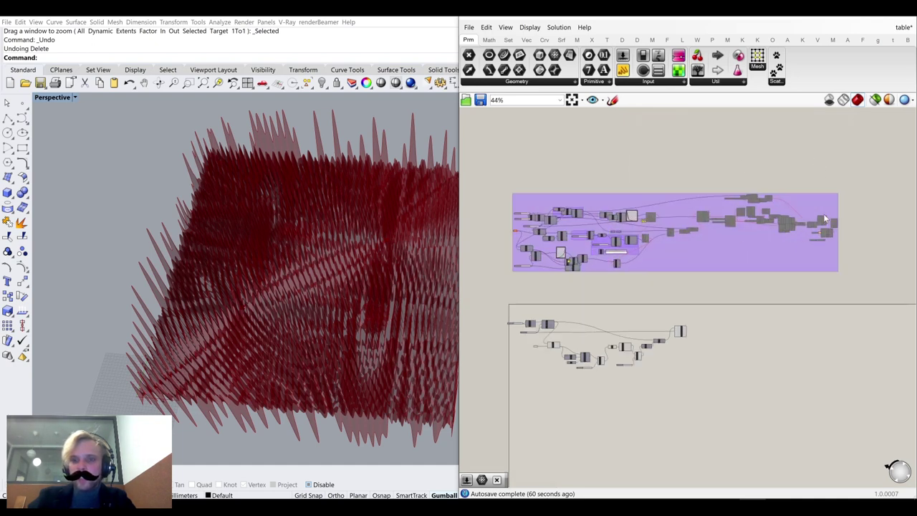
Set the number slider feeding the Divide Surface U and V counts to 50
scroll(688, 213, "up", 4)
scroll(590, 213, "down", 5)
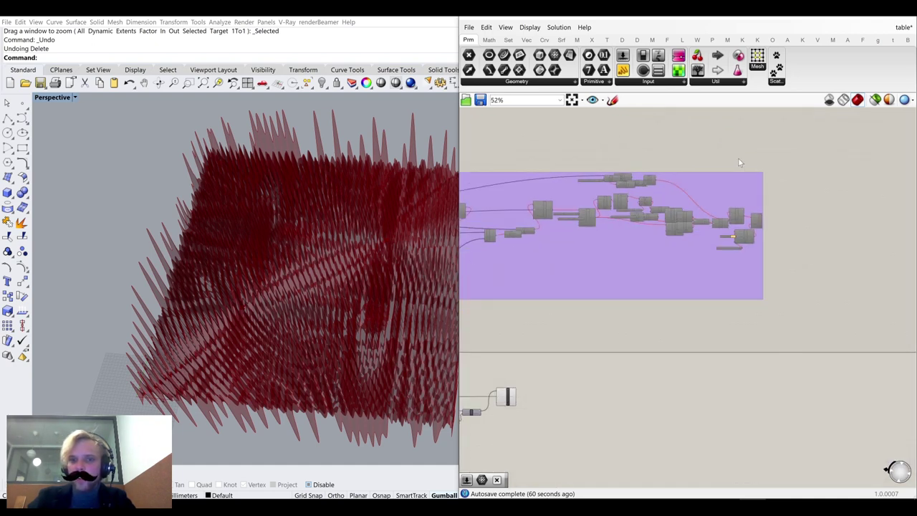
right_click_drag(555, 229, 777, 182)
right_click_drag(577, 294, 714, 221)
scroll(628, 266, "up", 10)
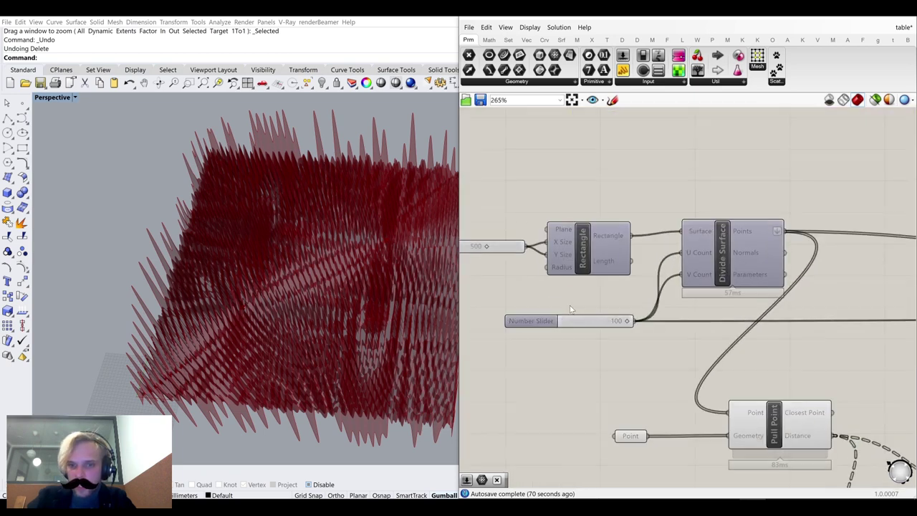
scroll(572, 309, "down", 2)
right_click_drag(571, 312, 602, 278)
double_click(603, 280)
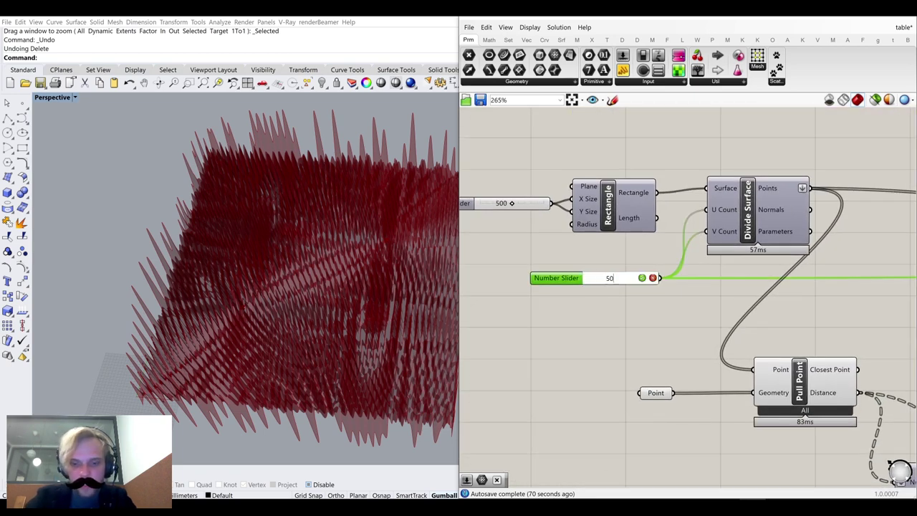
type("50")
key("Return")
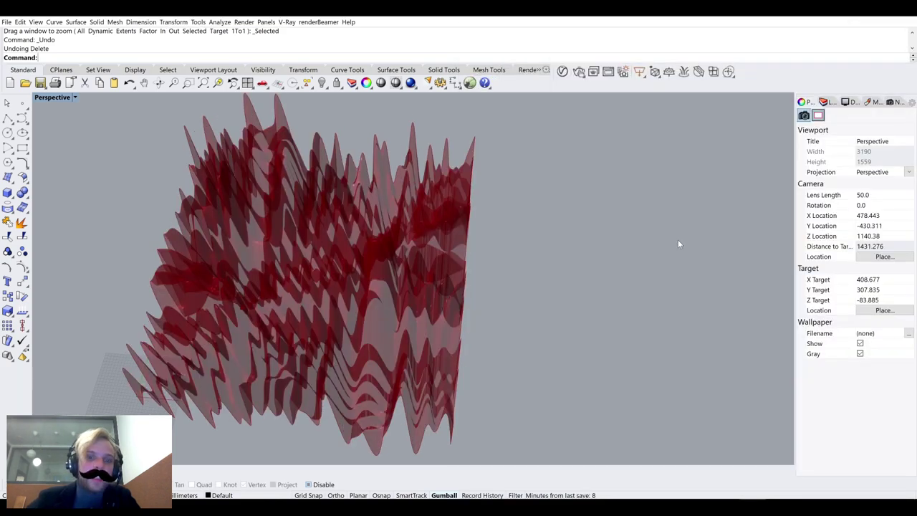
Connect the Mass Addition result directly to the Unit Z factor, replacing the connection from the Multiplication component
right_click_drag(678, 240, 465, 351)
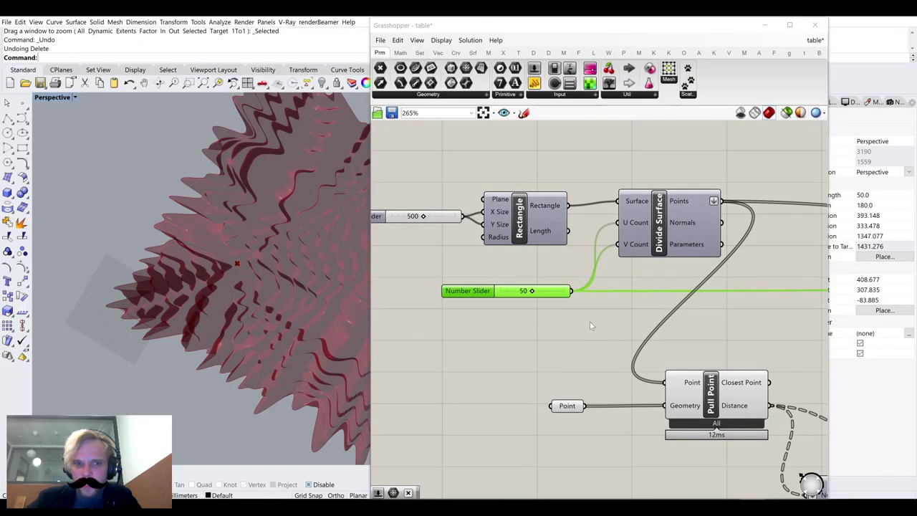
right_click_drag(280, 301, 218, 235)
scroll(282, 271, "down", 6)
scroll(694, 314, "down", 4)
scroll(693, 314, "down", 1)
right_click_drag(694, 314, 531, 275)
right_click_drag(821, 333, 690, 300)
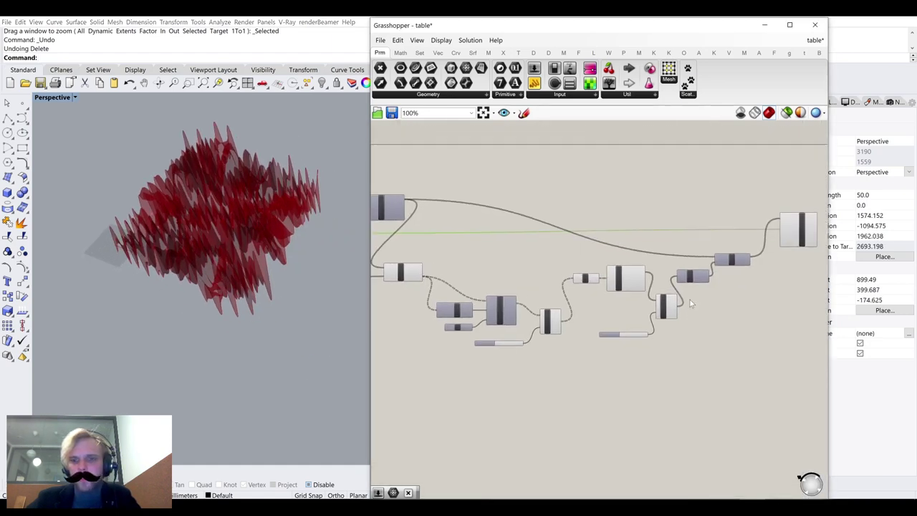
scroll(689, 296, "up", 4)
scroll(602, 350, "up", 3)
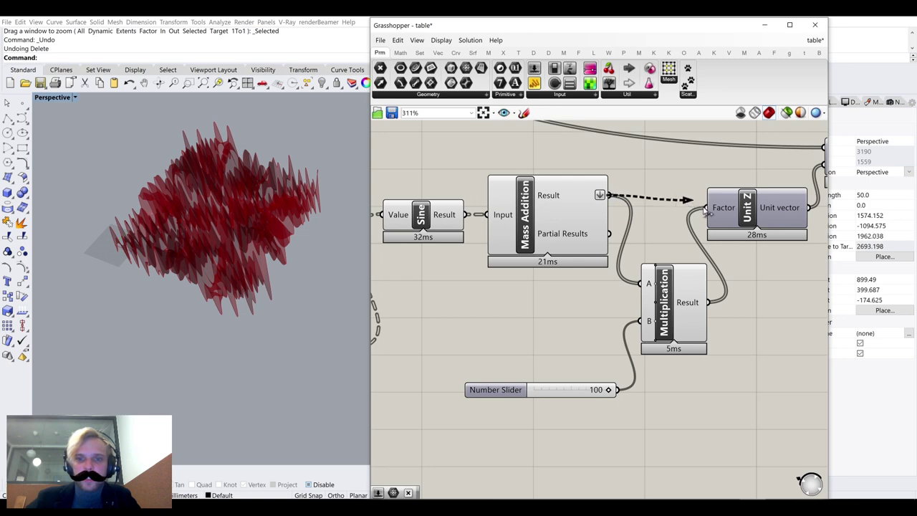
left_click_drag(706, 207, 693, 170, "ctrl")
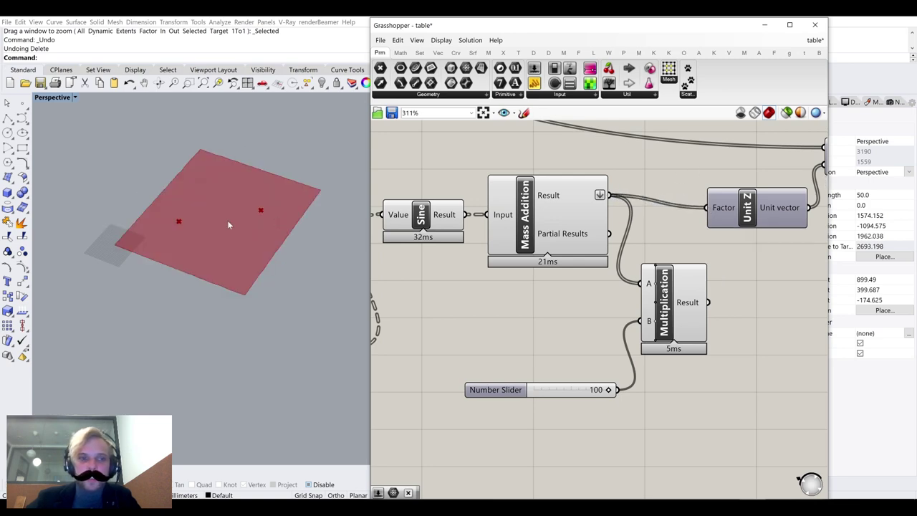
Delete the bypassed Multiplication component between Mass Addition and Unit Z together with its number slider
right_click_drag(228, 223, 241, 238)
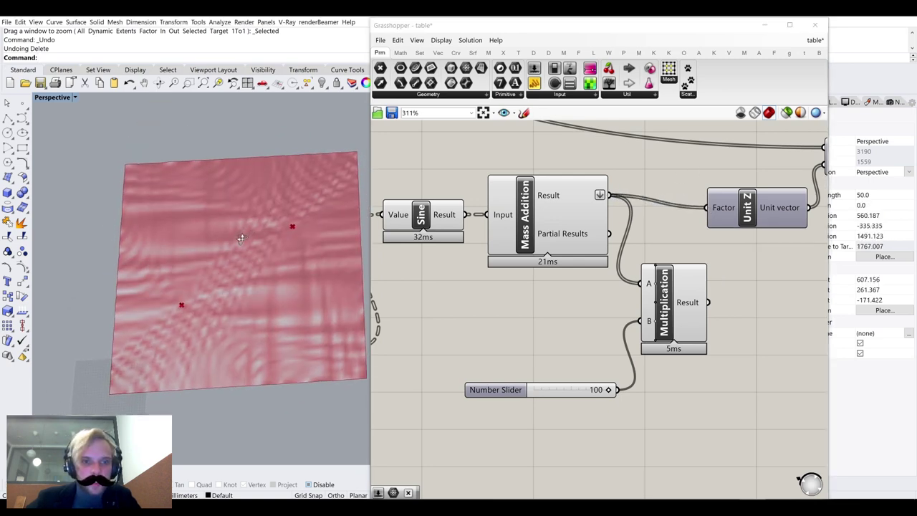
scroll(241, 238, "up", 1)
left_click_drag(730, 424, 538, 306)
key("Delete")
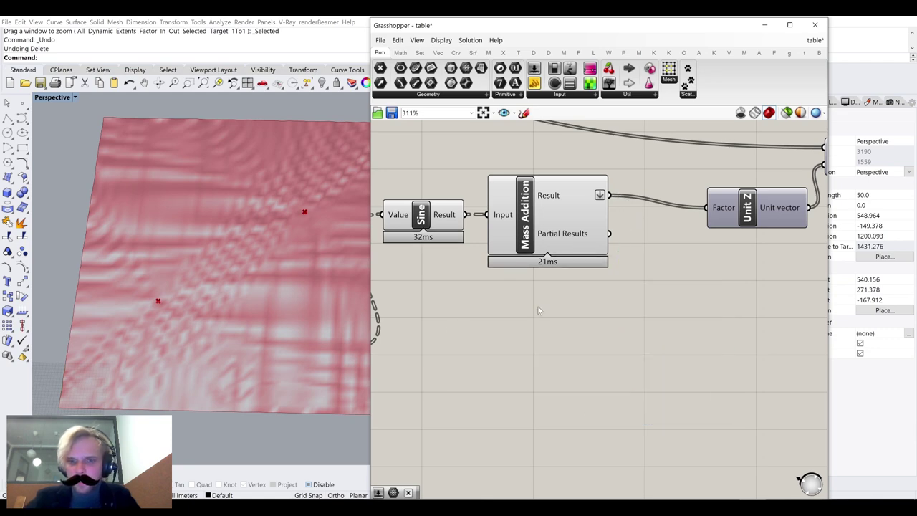
Group the Multiplication component that follows Remap Numbers with its number slider
scroll(538, 307, "down", 7)
right_click_drag(527, 301, 715, 269)
scroll(598, 278, "up", 5)
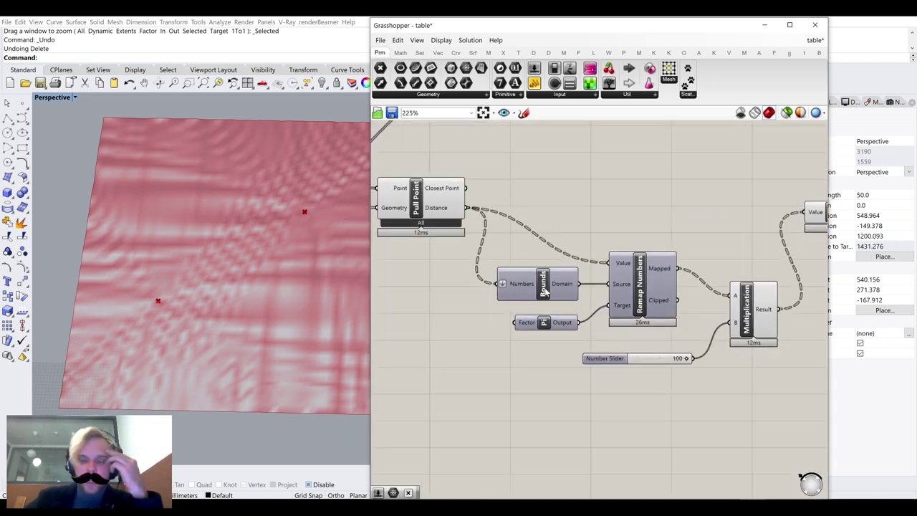
left_click_drag(660, 199, 513, 336)
left_click(497, 372)
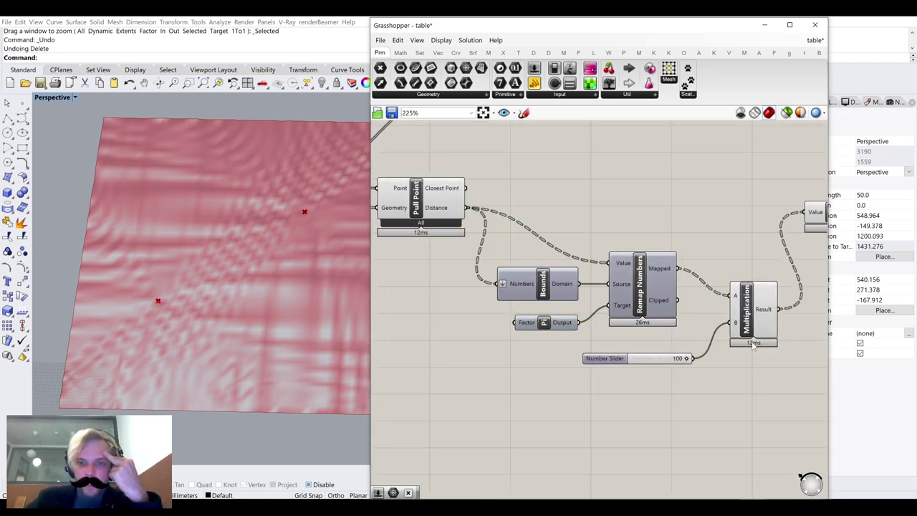
right_click_drag(737, 363, 601, 336)
left_click_drag(698, 394, 644, 335)
middle_click(584, 326)
left_click(584, 297)
Name the group around the Multiplication component and its slider "Frequency"
right_click_drag(774, 297, 630, 337)
scroll(631, 336, "down", 3)
scroll(557, 324, "up", 4)
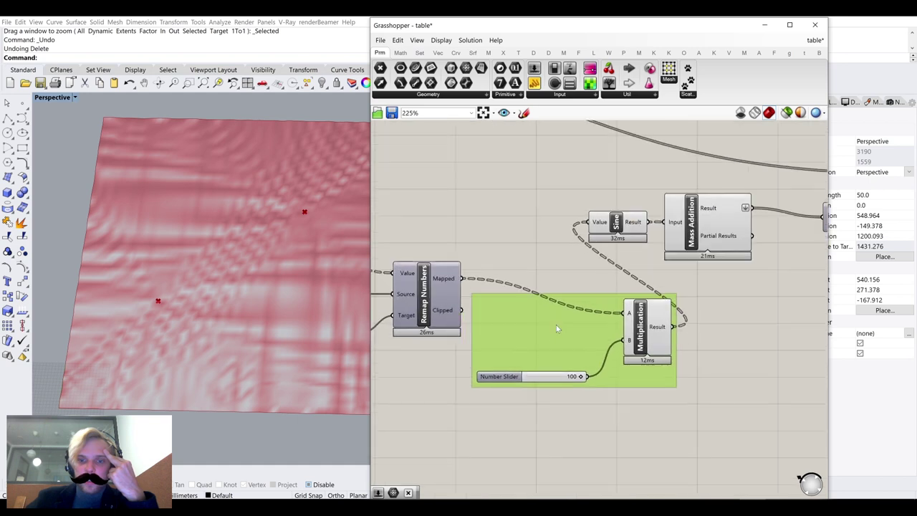
right_click(546, 330)
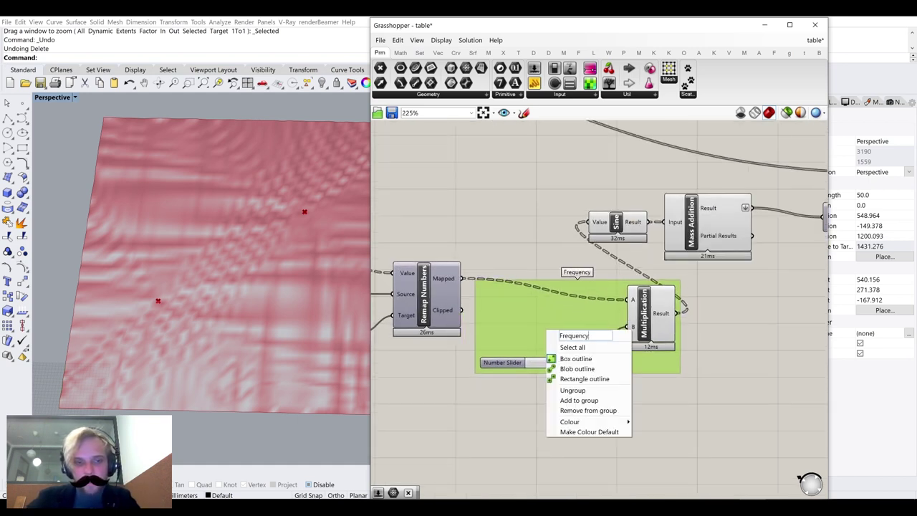
key("Return")
left_click(510, 217)
Set the Perspective viewport to Shaded display and orbit to a lower angle on the surface
right_click_drag(563, 330, 556, 287)
scroll(641, 286, "down", 5)
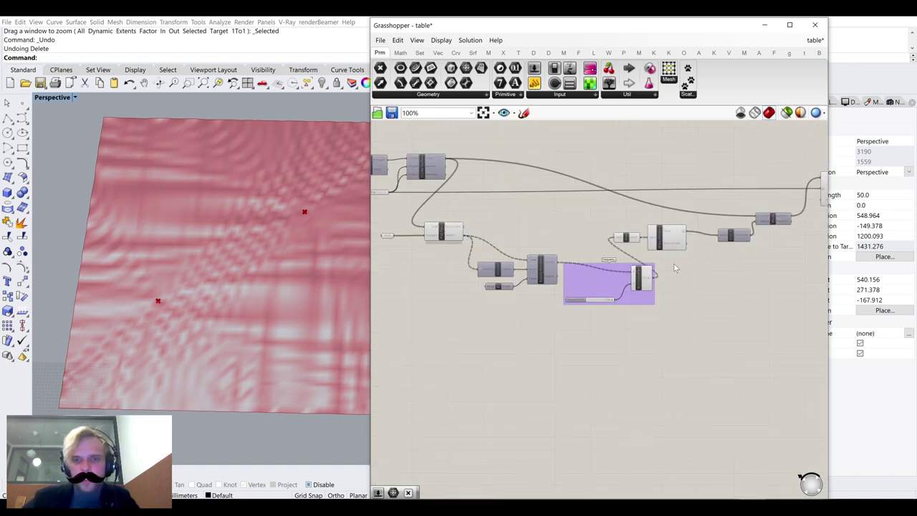
right_click_drag(641, 287, 589, 316)
left_click(50, 97)
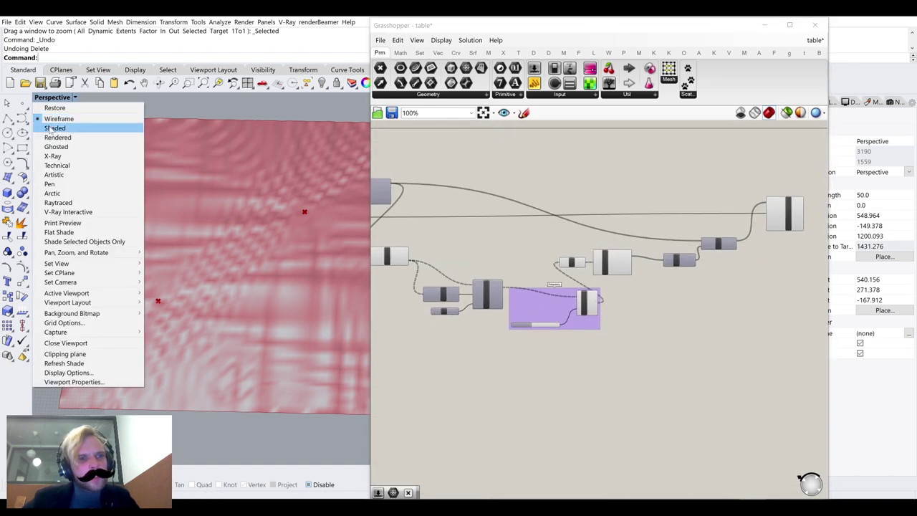
left_click(61, 136)
mouse_move(223, 233)
right_mouse_down()
mouse_move(267, 239)
mouse_move(283, 219)
right_mouse_up()
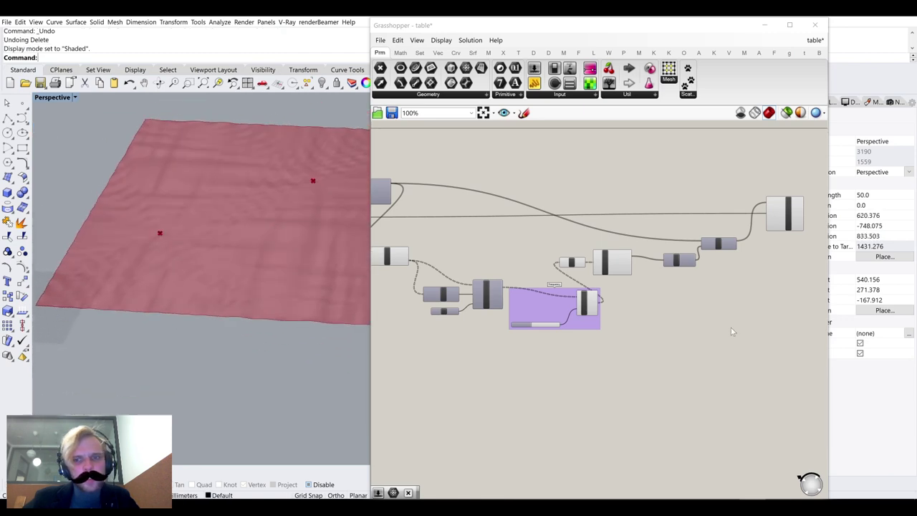
Set the number slider in the Frequency group to 50
scroll(734, 332, "up", 5)
scroll(717, 215, "down", 5)
right_click_drag(685, 316, 853, 409)
scroll(411, 256, "up", 4)
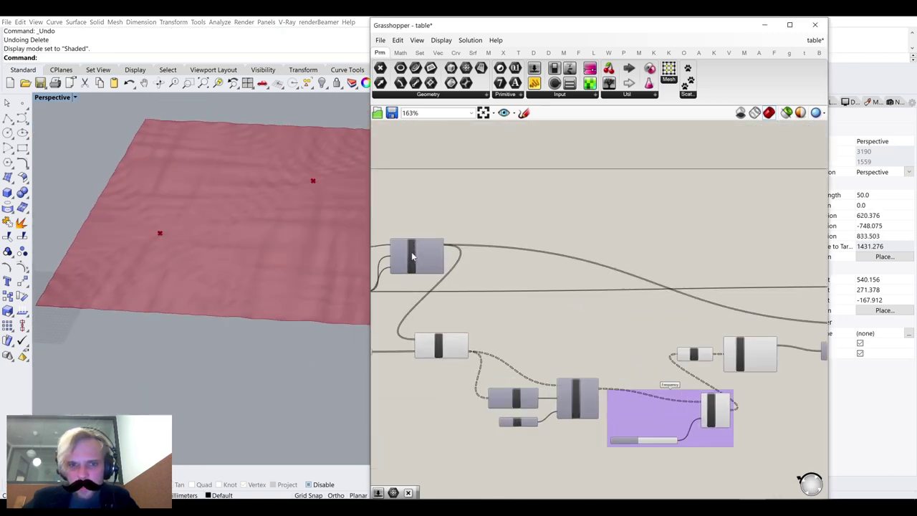
right_click_drag(451, 322, 582, 276)
right_click_drag(639, 392, 508, 270)
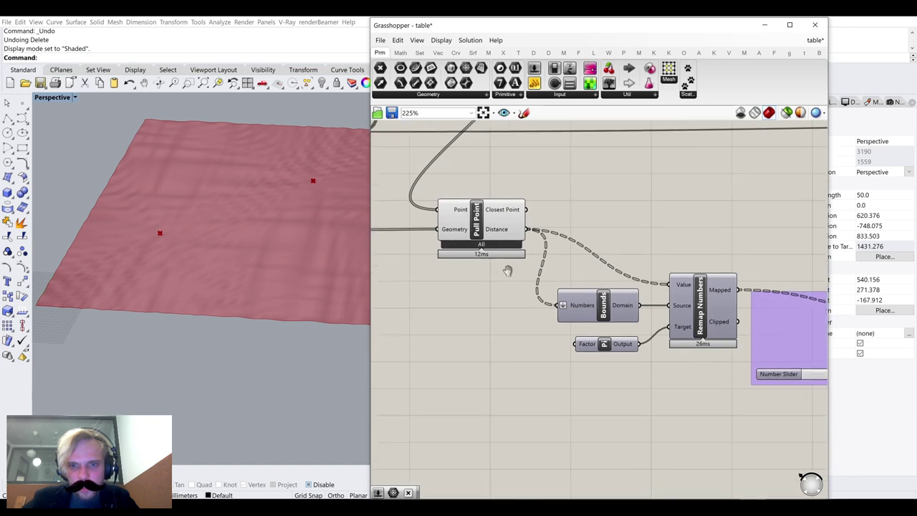
right_click_drag(810, 337, 656, 292)
scroll(741, 279, "up", 3)
scroll(741, 280, "down", 3)
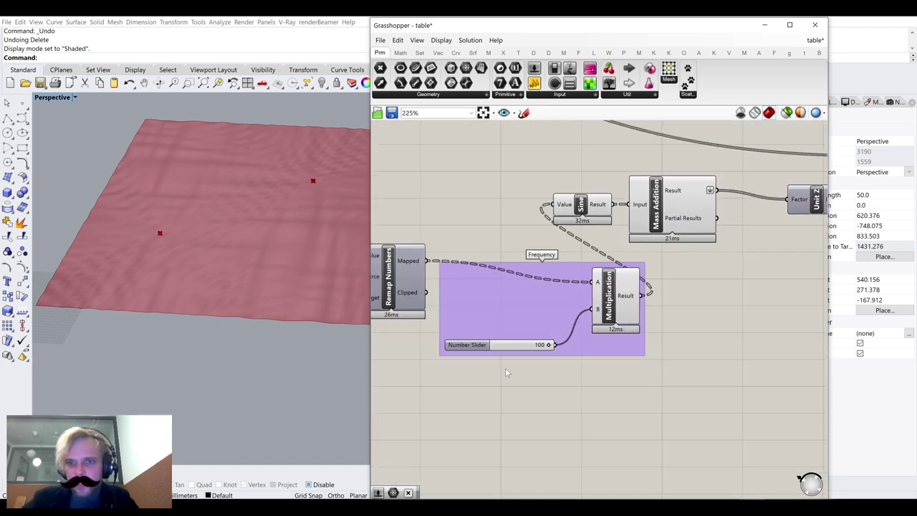
scroll(738, 279, "up", 3)
double_click(523, 336)
type("50")
key("Return")
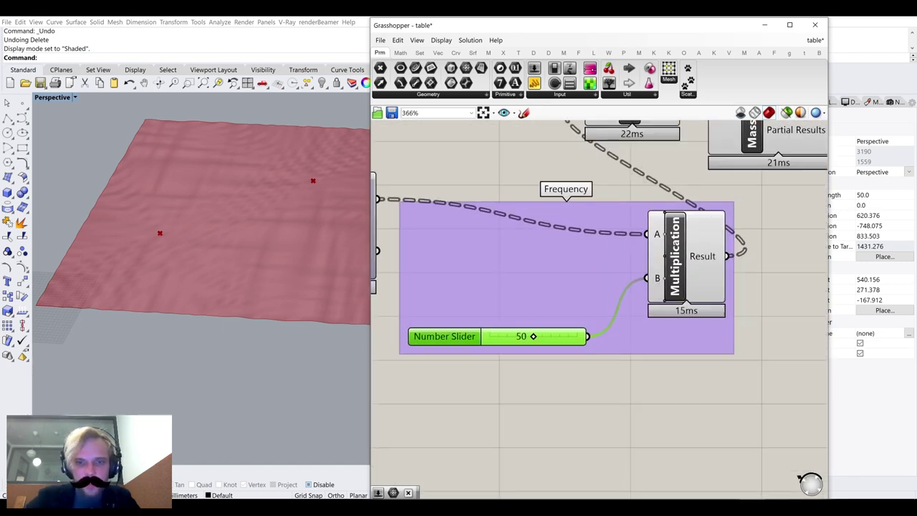
Lower the Frequency slider to 25 and check the ripples on the surface
right_click_drag(275, 211, 245, 237)
scroll(275, 230, "up", 4)
left_click_drag(533, 338, 509, 339)
right_click_drag(328, 280, 273, 251)
scroll(271, 253, "down", 7)
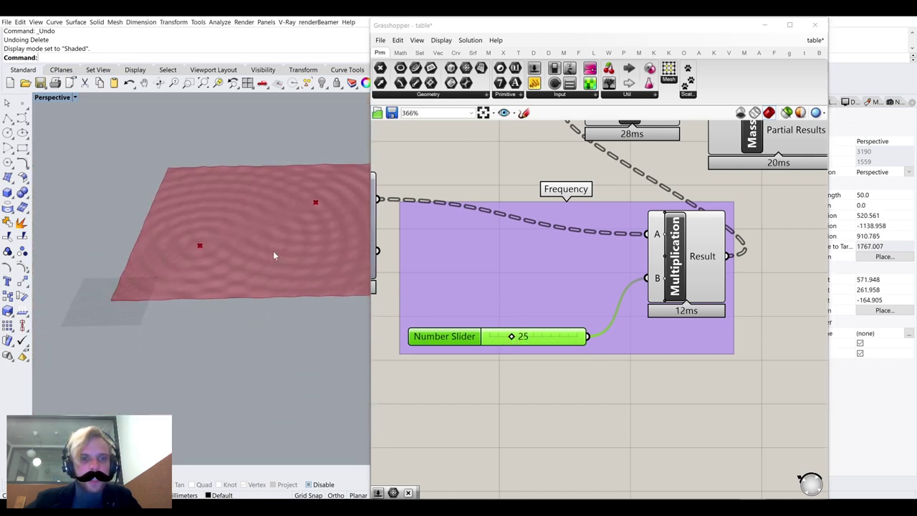
Set the number slider in the Frequency group to 35
scroll(273, 251, "up", 4)
mouse_move(505, 338)
left_mouse_down()
mouse_move(528, 337)
mouse_move(489, 338)
mouse_move(522, 338)
left_mouse_up()
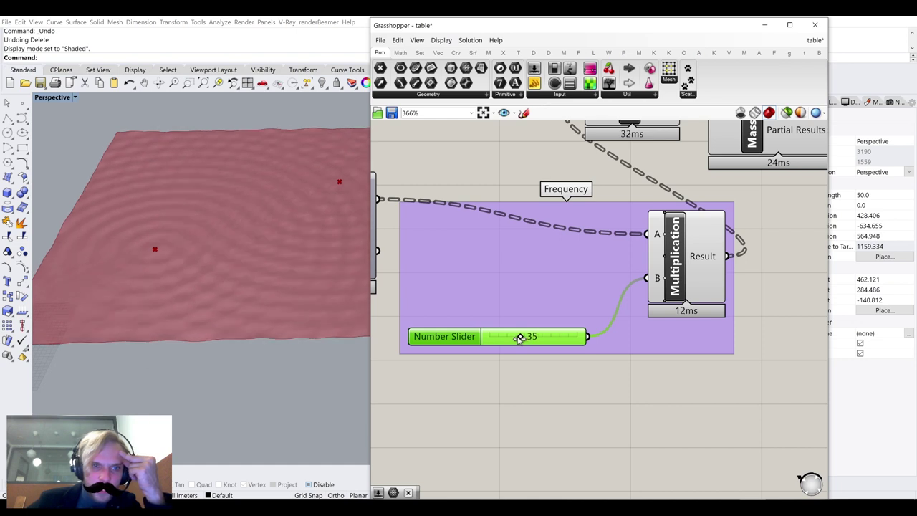
left_click(545, 391)
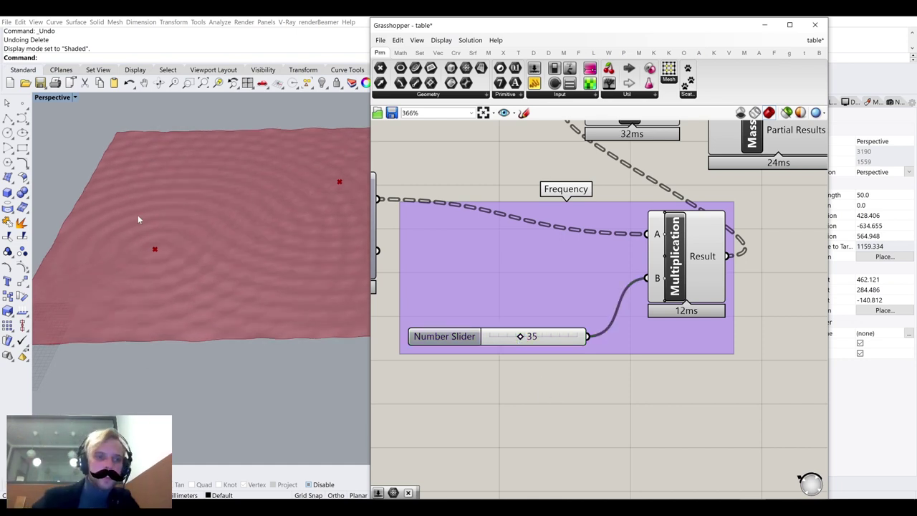
Move the components downstream of the Frequency group, starting with Sine, farther away from it to make space
right_click_drag(137, 216, 258, 258)
scroll(136, 220, "down", 4)
scroll(263, 288, "up", 4)
scroll(562, 343, "down", 3)
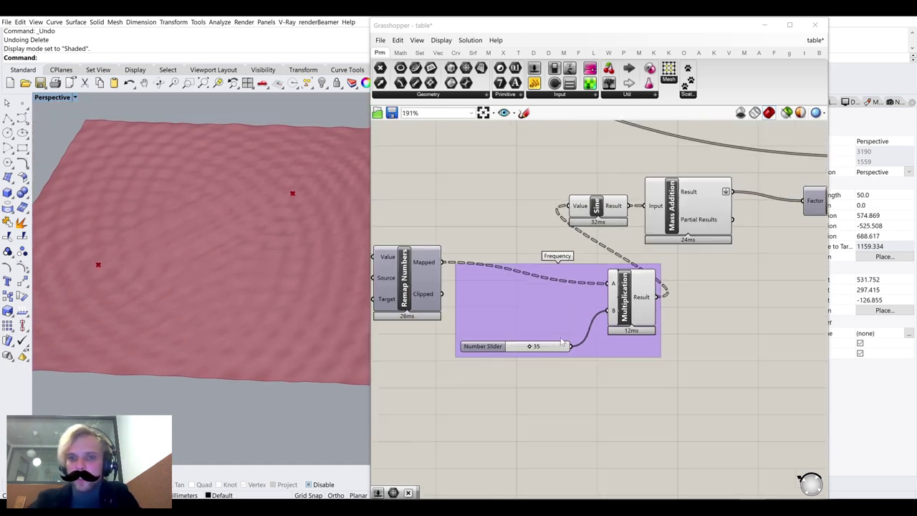
scroll(562, 342, "down", 5)
left_click_drag(746, 296, 484, 224)
scroll(575, 308, "up", 2)
left_click_drag(575, 311, 643, 318)
left_click(675, 282)
Move the Unit Z component closer to Mass Addition and inspect its unit vector output values
scroll(675, 282, "up", 2)
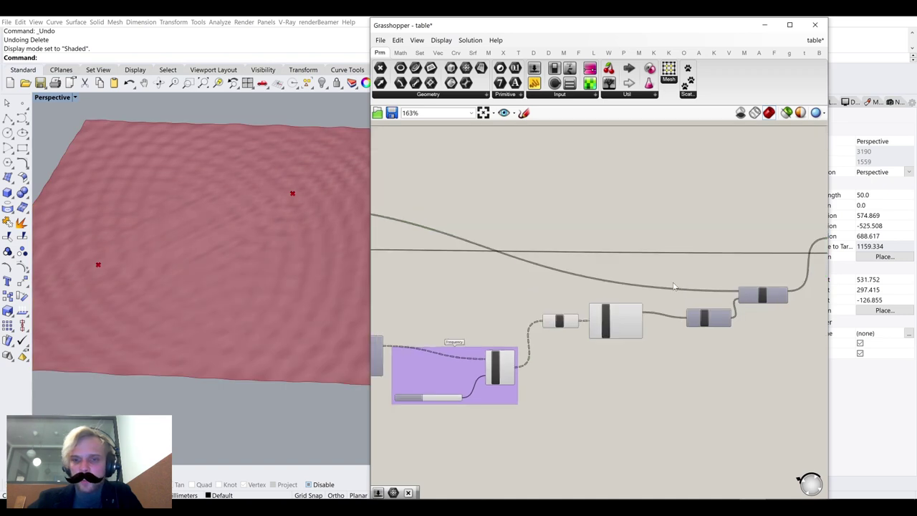
scroll(673, 286, "up", 2)
right_click_drag(729, 351, 655, 288)
left_click_drag(655, 288, 602, 280)
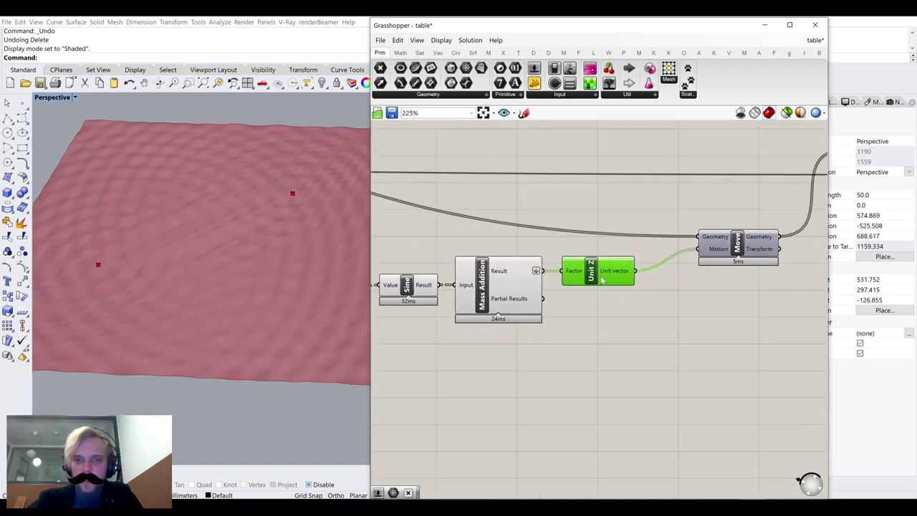
mouse_move(614, 273)
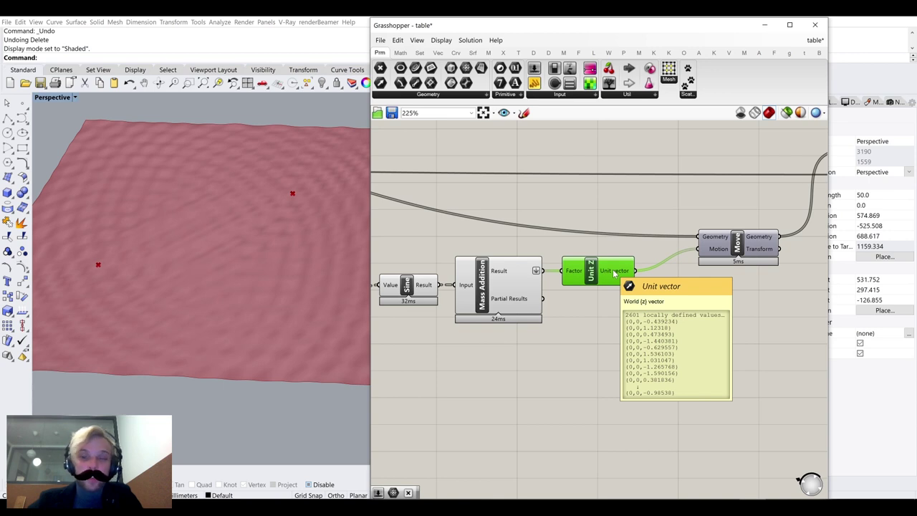
scroll(614, 273, "down", 2)
scroll(413, 352, "up", 2)
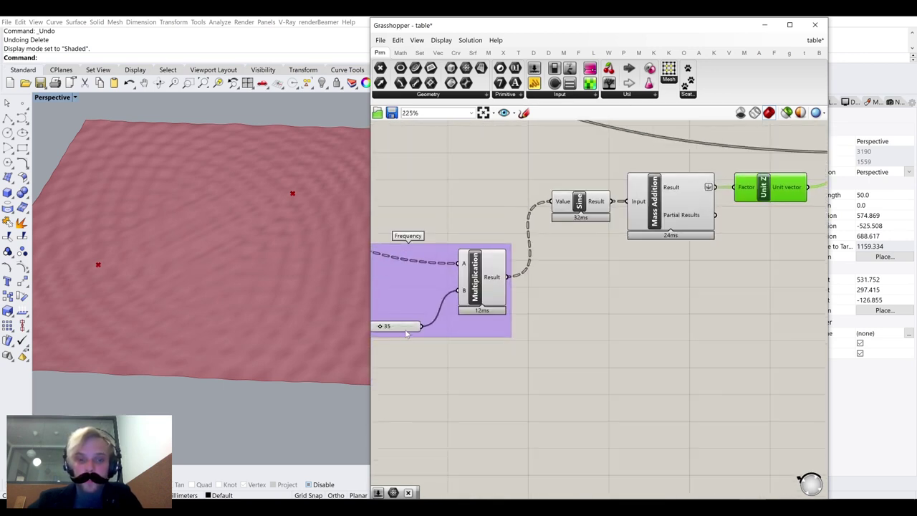
Inspect the Result output values of the Mass Addition component
left_click_drag(413, 323, 420, 296)
right_click_drag(685, 276, 594, 298)
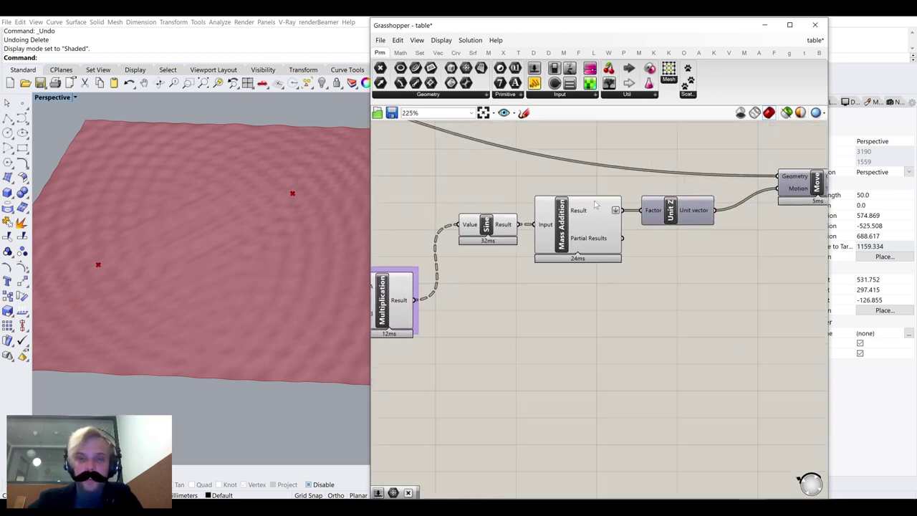
mouse_move(591, 213)
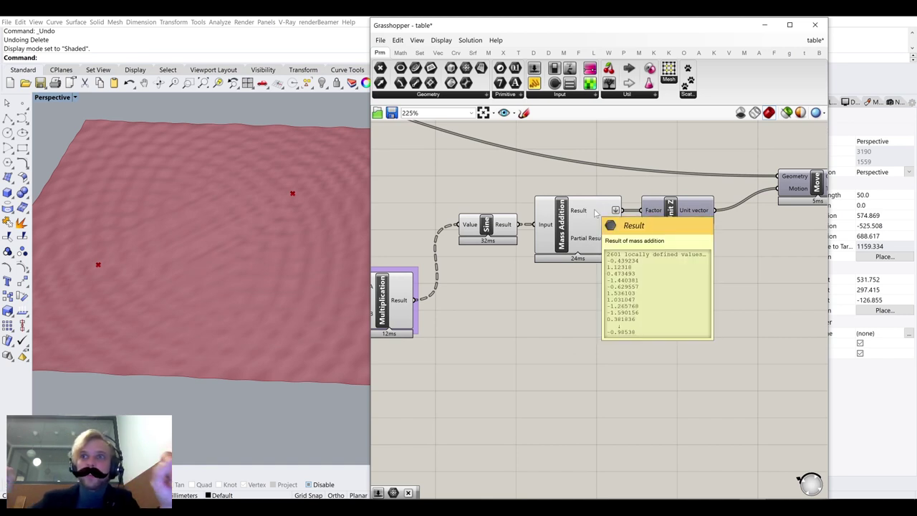
Move the components downstream of Mass Addition, starting with Unit Z, farther away from it to make space
scroll(722, 260, "down", 4)
left_click_drag(742, 303, 509, 200)
left_click_drag(538, 283, 594, 280)
left_click(545, 305)
scroll(498, 288, "up", 5)
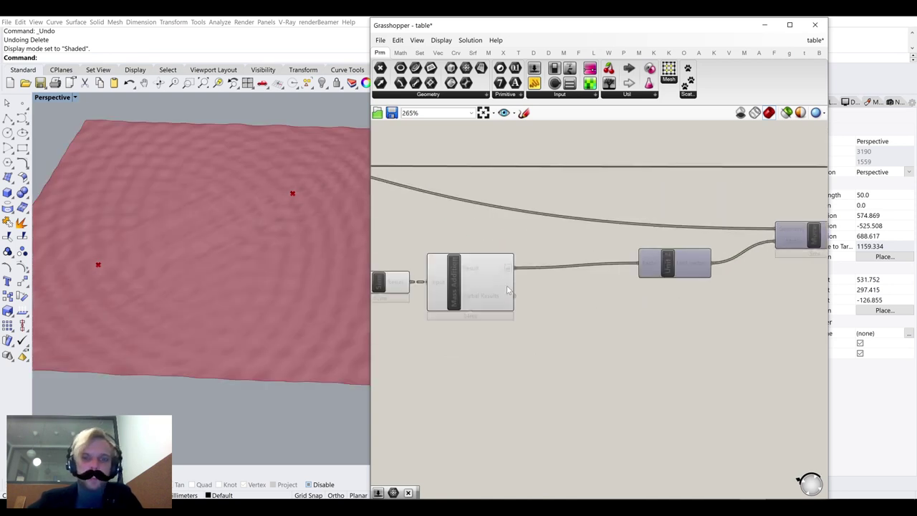
scroll(572, 359, "down", 5)
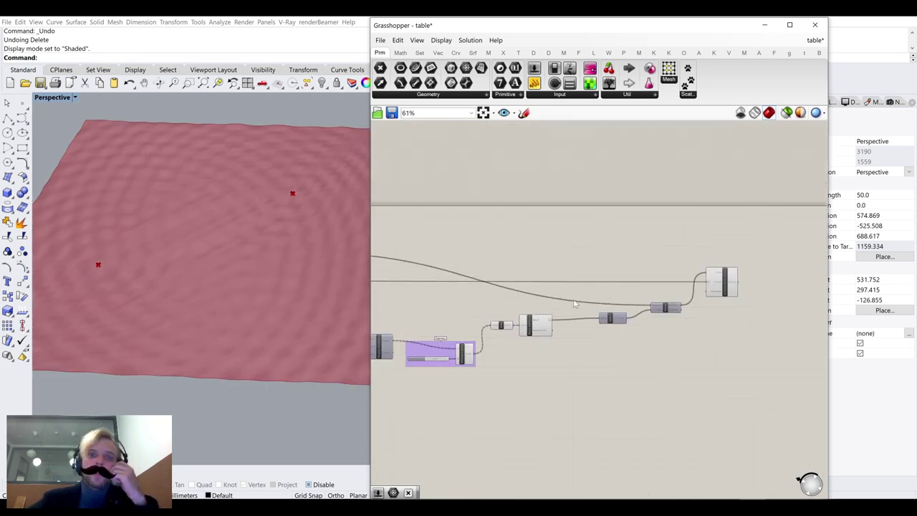
scroll(568, 337, "up", 4)
scroll(593, 345, "down", 4)
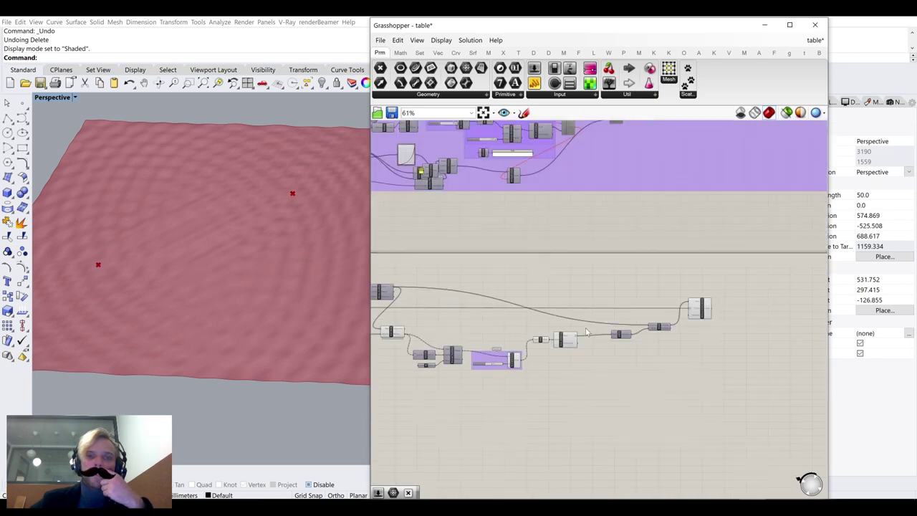
Reposition the graph mapper and the two Multiplication components in the purple reference definition to make their wiring easier to read
scroll(545, 269, "up", 3)
scroll(606, 176, "up", 4)
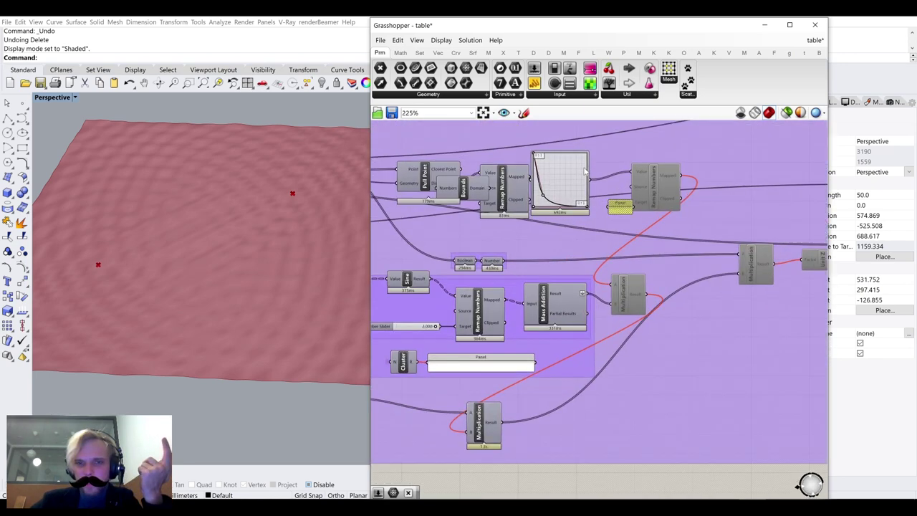
left_click_drag(606, 177, 596, 180)
scroll(597, 180, "down", 3)
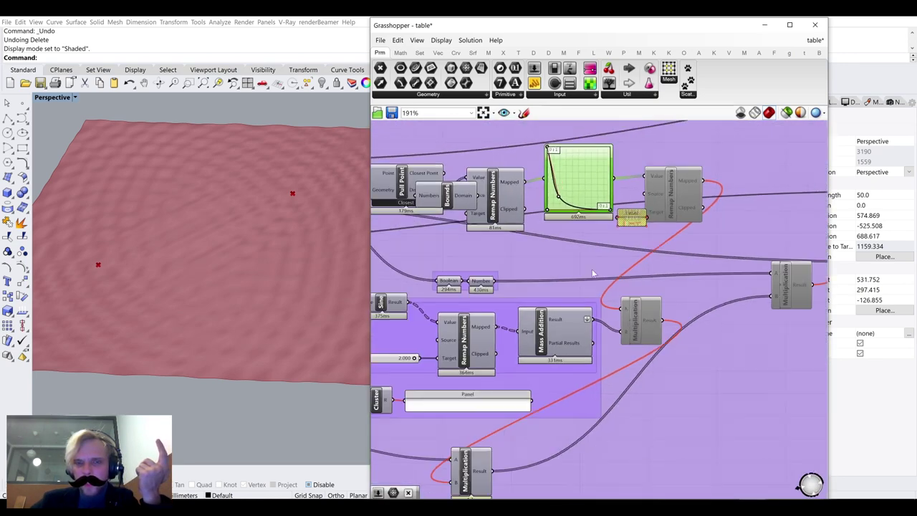
right_click_drag(608, 289, 637, 238)
left_click(676, 262)
left_click_drag(681, 269, 715, 250)
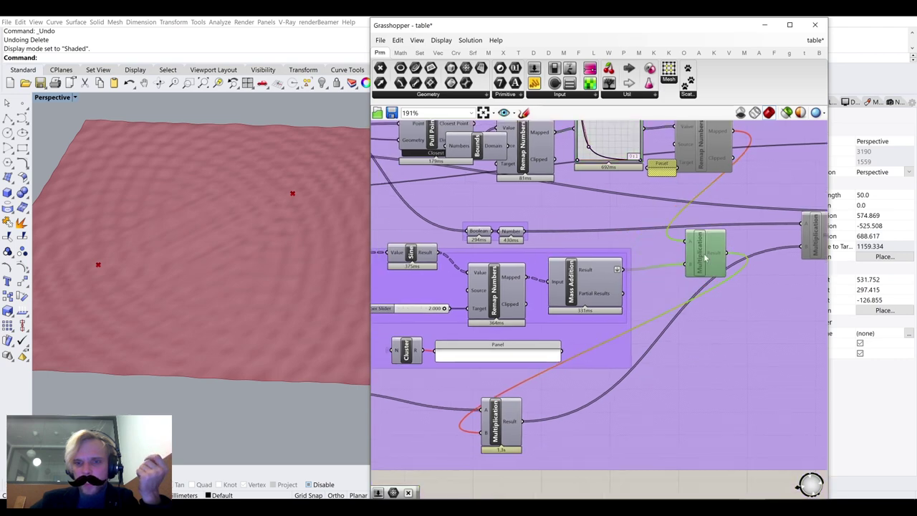
right_click_drag(593, 296, 608, 262)
scroll(608, 262, "down", 3)
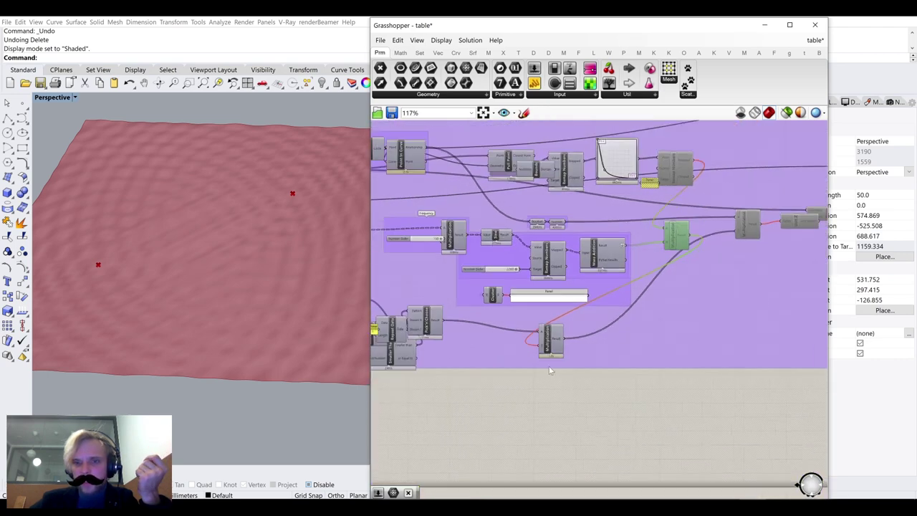
left_click_drag(554, 345, 711, 306)
Examine the reference definition's chain from Pull Point and the Frequency group through Sine, Remap Numbers and Mass Addition
right_click_drag(584, 225, 526, 265)
scroll(459, 220, "up", 6)
scroll(596, 243, "down", 4)
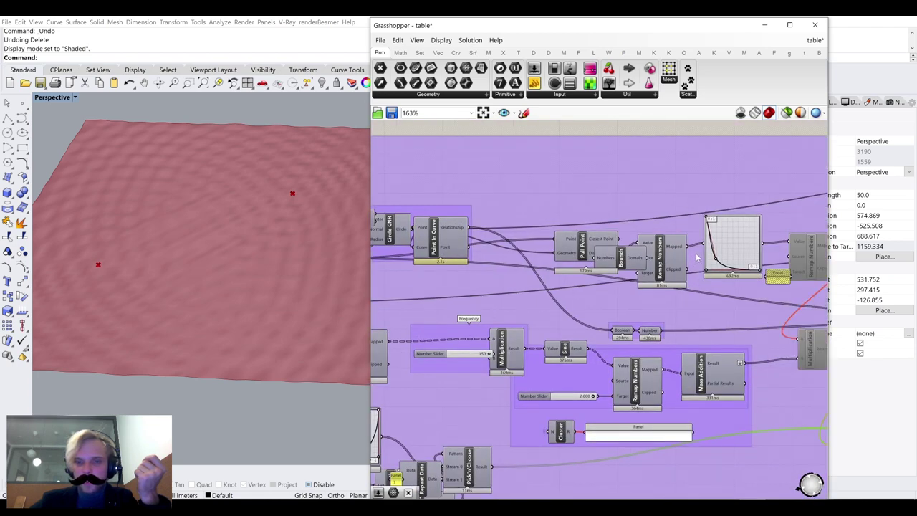
scroll(696, 258, "up", 2)
scroll(717, 280, "down", 1)
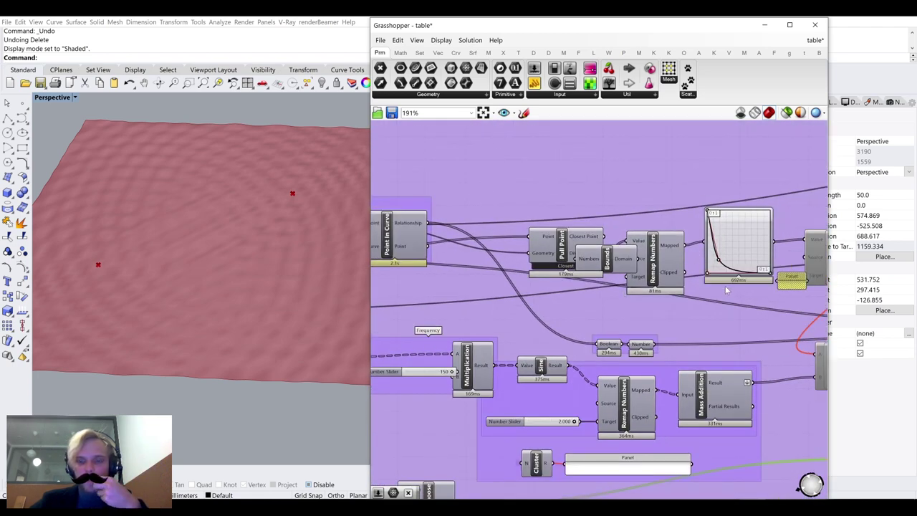
right_click_drag(541, 259, 591, 247)
right_click_drag(638, 273, 667, 246)
scroll(528, 318, "down", 7)
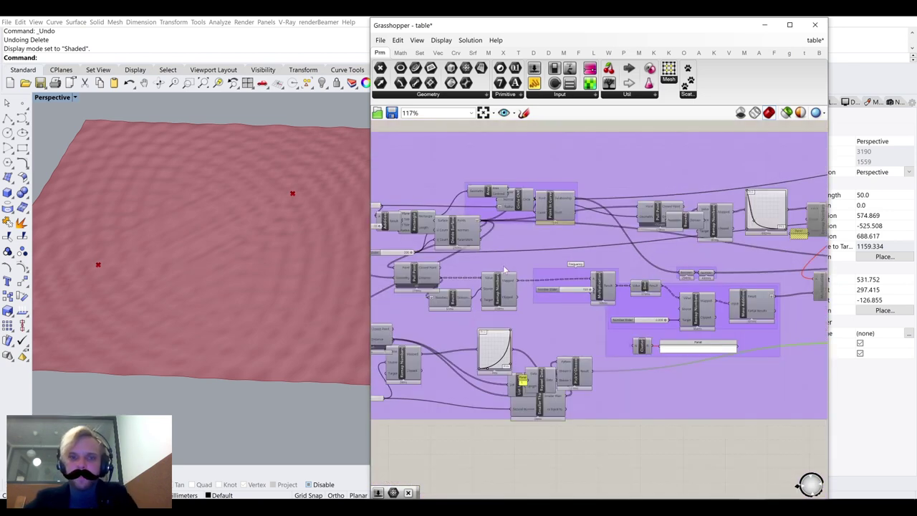
right_click_drag(634, 361, 563, 226)
Examine the overlapping ripples in the Perspective viewport, selecting each of the two source points in turn
right_click_drag(240, 193, 257, 240)
scroll(266, 213, "up", 8)
scroll(305, 236, "down", 5)
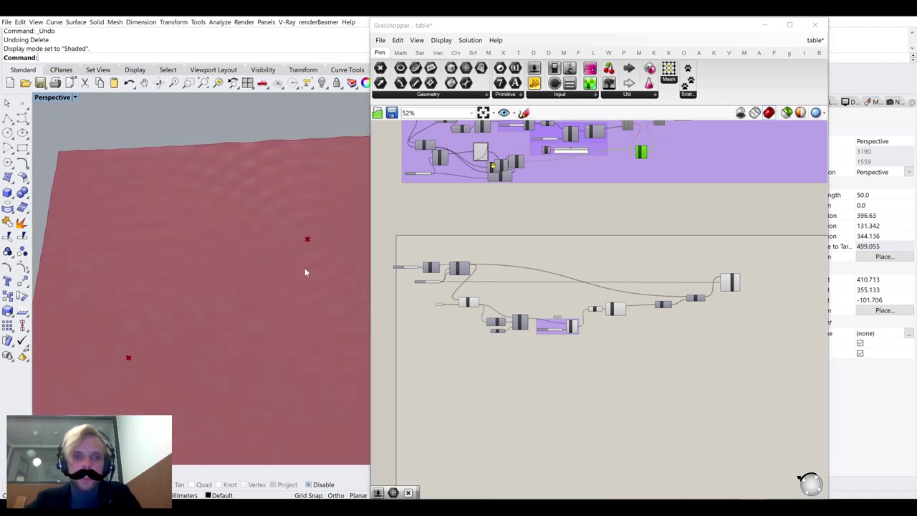
left_click(311, 212)
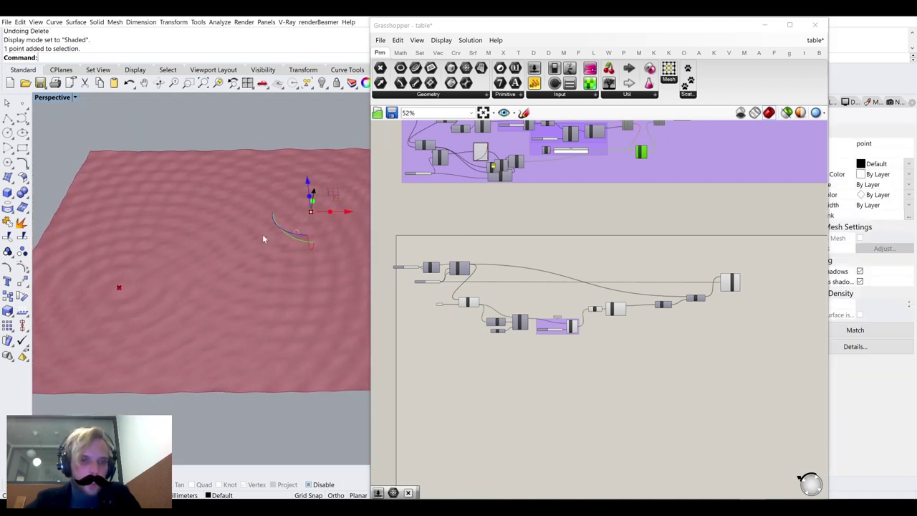
key("Escape")
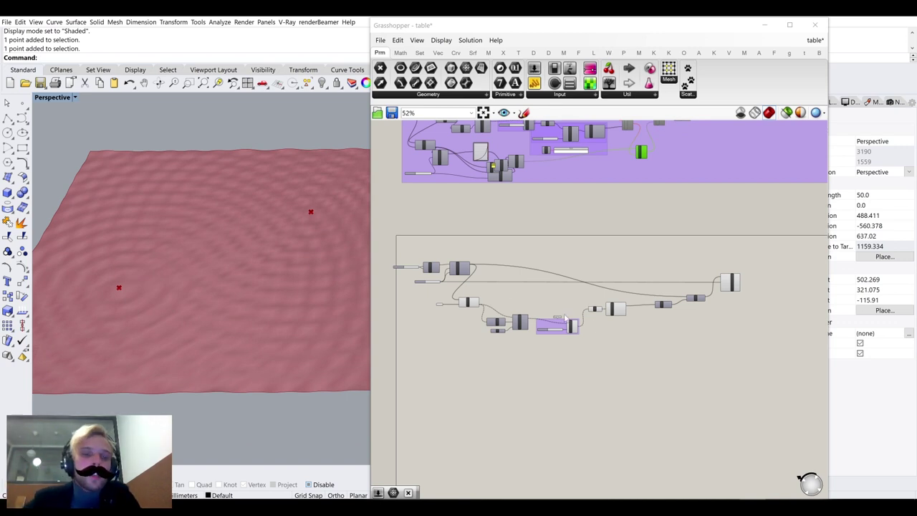
key("Escape")
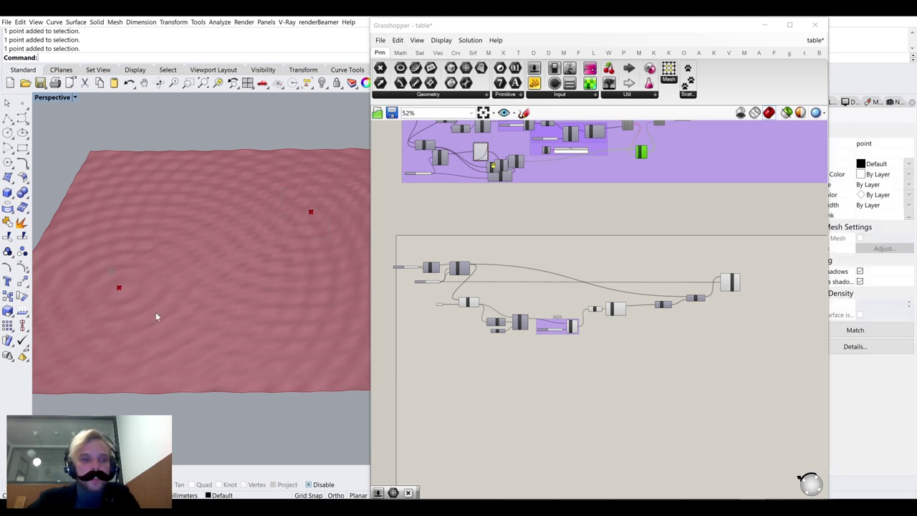
left_click_drag(76, 243, 195, 323)
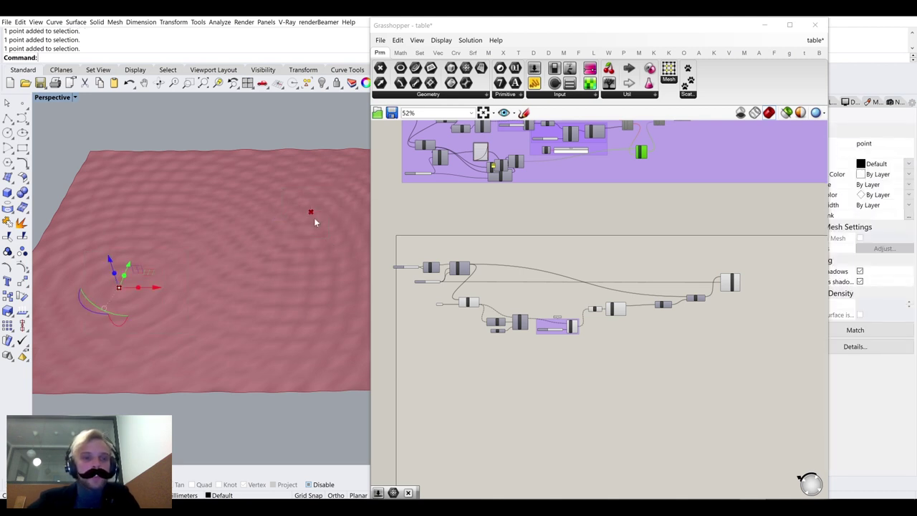
left_click(259, 163)
left_click_drag(259, 163, 341, 250)
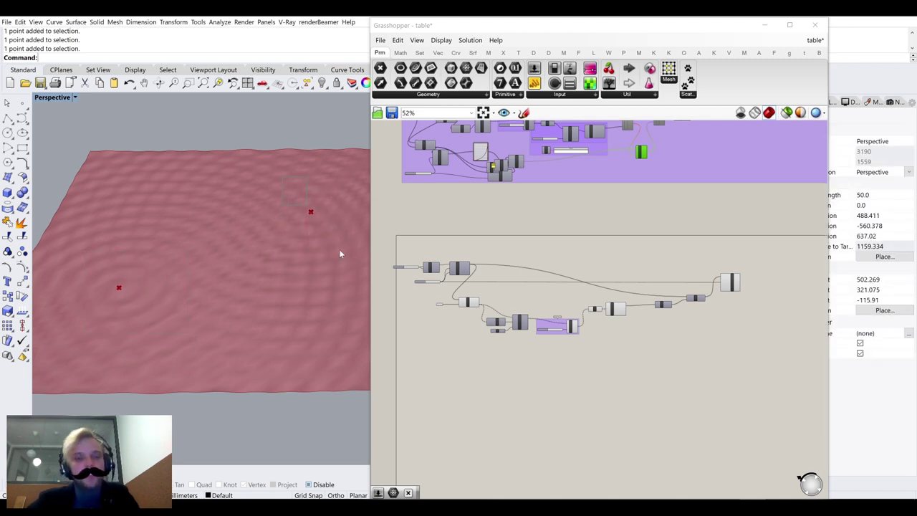
left_click(231, 209)
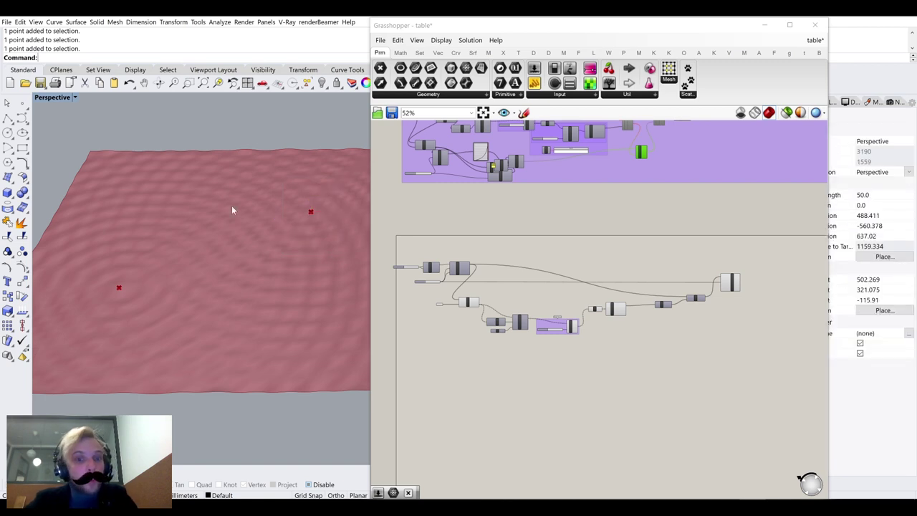
mouse_move(525, 228)
right_mouse_down()
mouse_move(550, 301)
mouse_move(523, 215)
right_mouse_up()
scroll(697, 288, "up", 5)
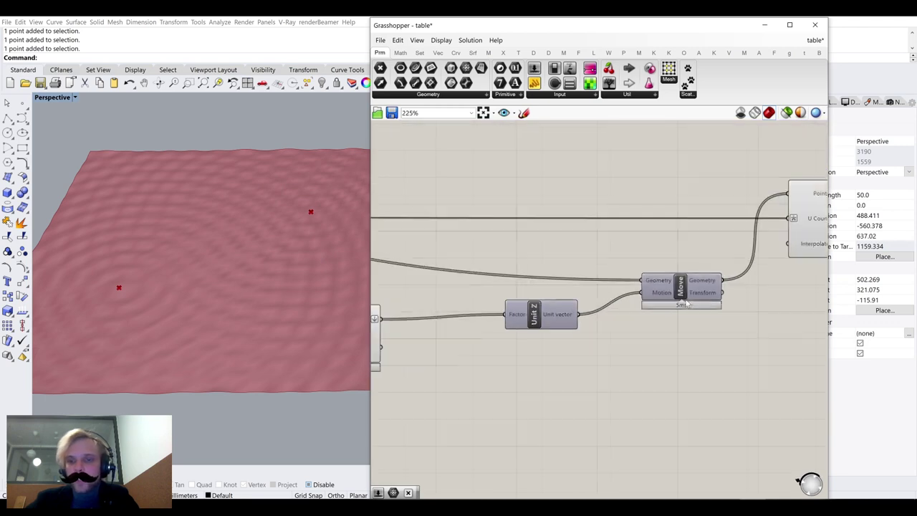
left_click(665, 296)
right_click_drag(713, 331, 661, 334)
double_click(660, 331)
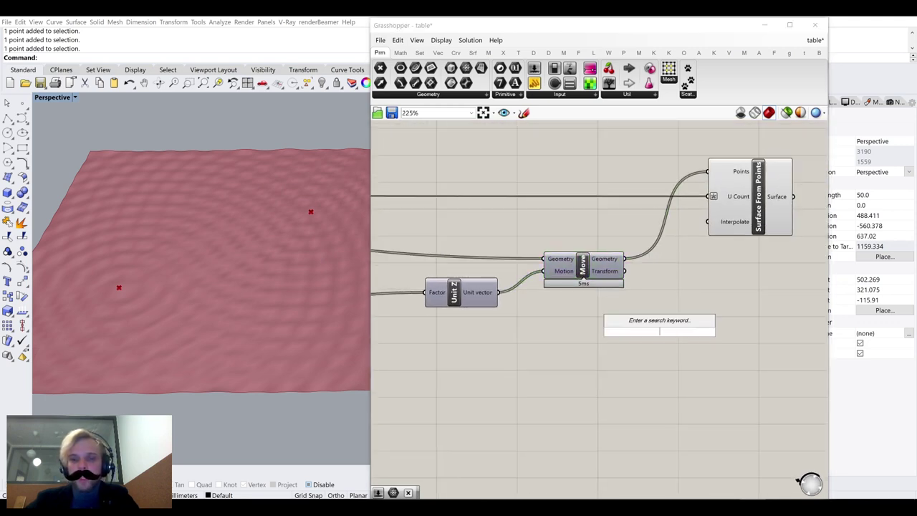
type("mult")
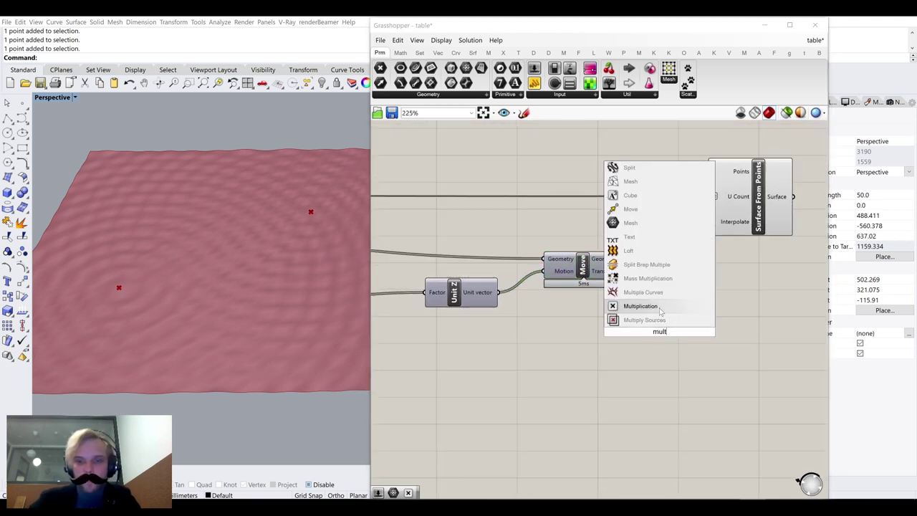
left_click(660, 307)
left_click(661, 307)
key("Delete")
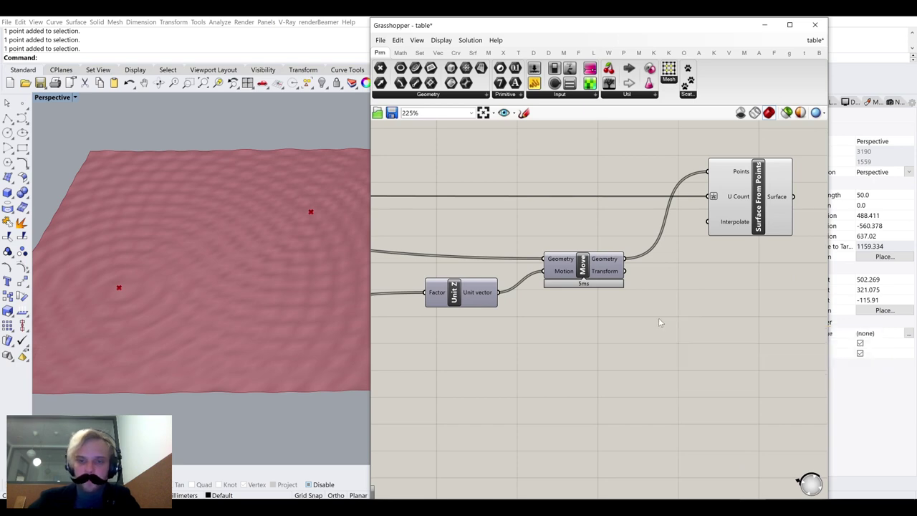
Add a Multiplication component near Move and connect Move's Geometry output to its A input
double_click(660, 322)
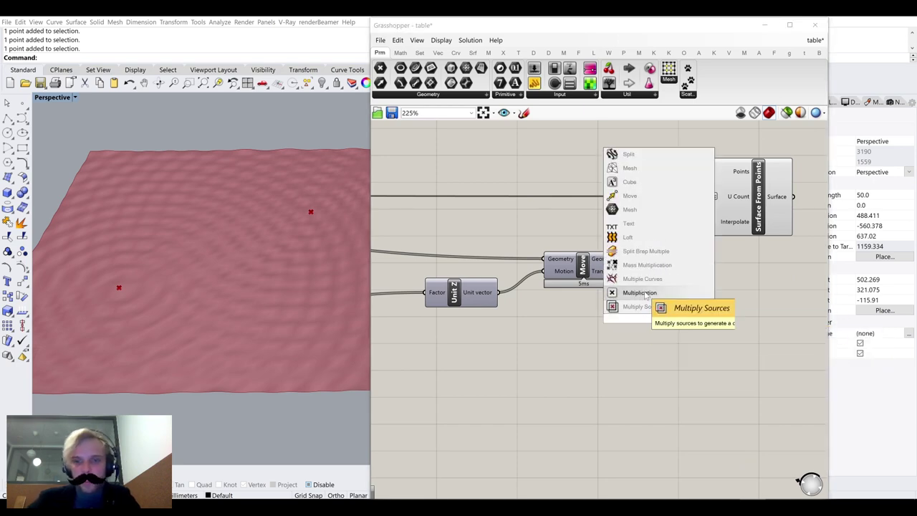
left_click(645, 293)
left_click_drag(645, 319, 666, 331)
right_click_drag(682, 294, 673, 240)
left_click_drag(676, 281, 672, 270)
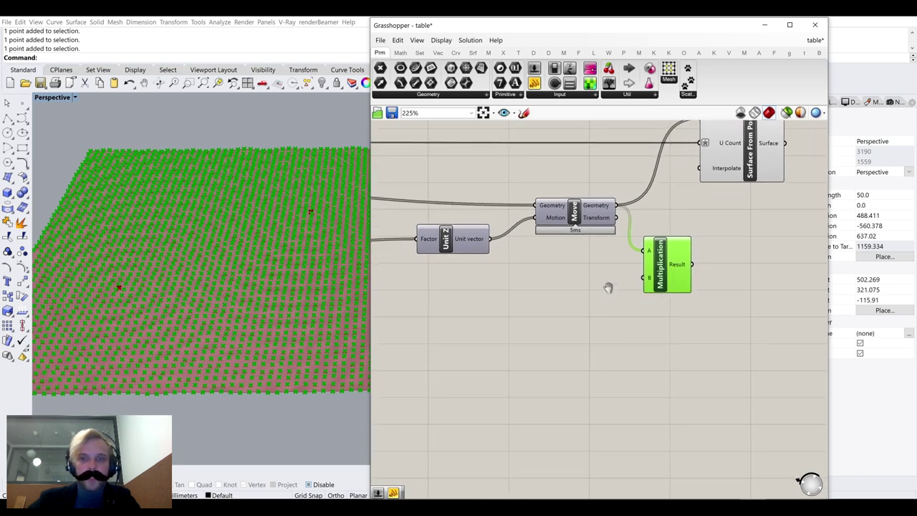
right_click_drag(608, 287, 619, 289)
left_click_drag(705, 249, 704, 248)
right_click_drag(705, 248, 686, 279)
left_click_drag(687, 279, 701, 275)
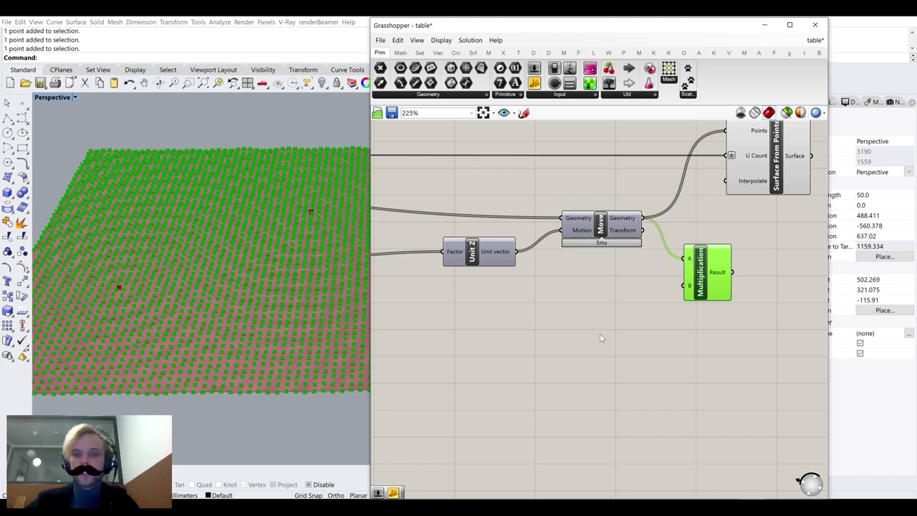
Add a number slider set to 5 and connect it to the B input of the new Multiplication component
right_click_drag(285, 346, 278, 332)
scroll(179, 334, "up", 6)
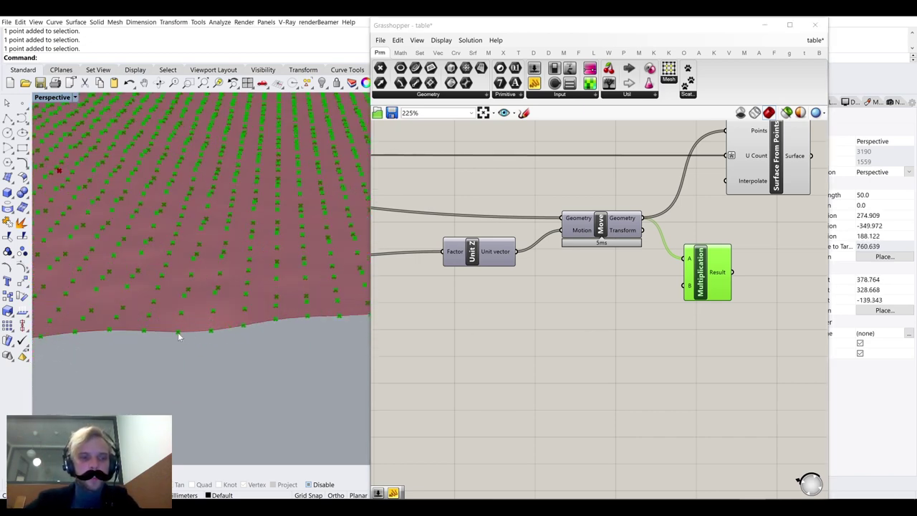
left_click(626, 331)
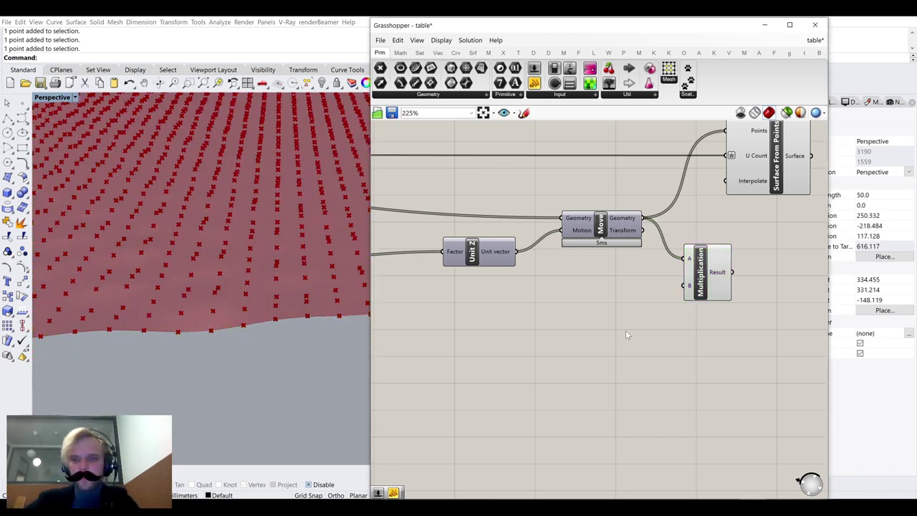
double_click(625, 331)
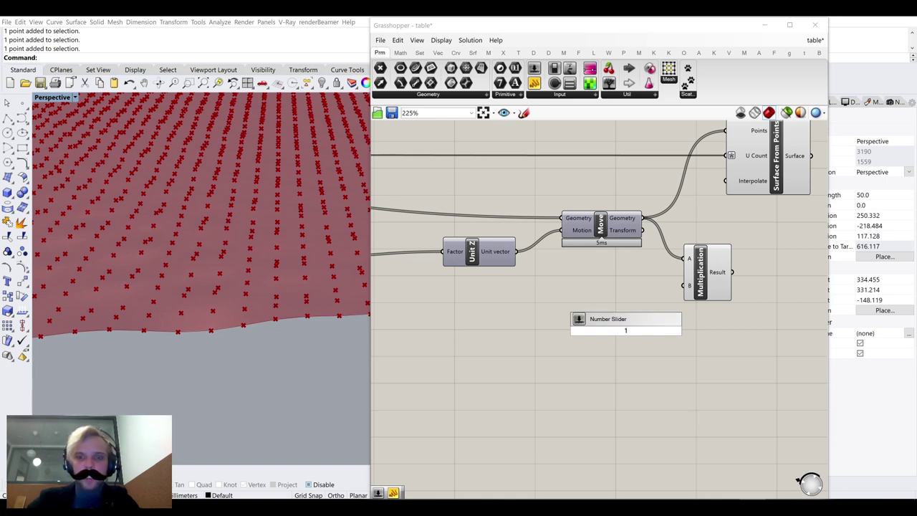
type("5")
key("Return")
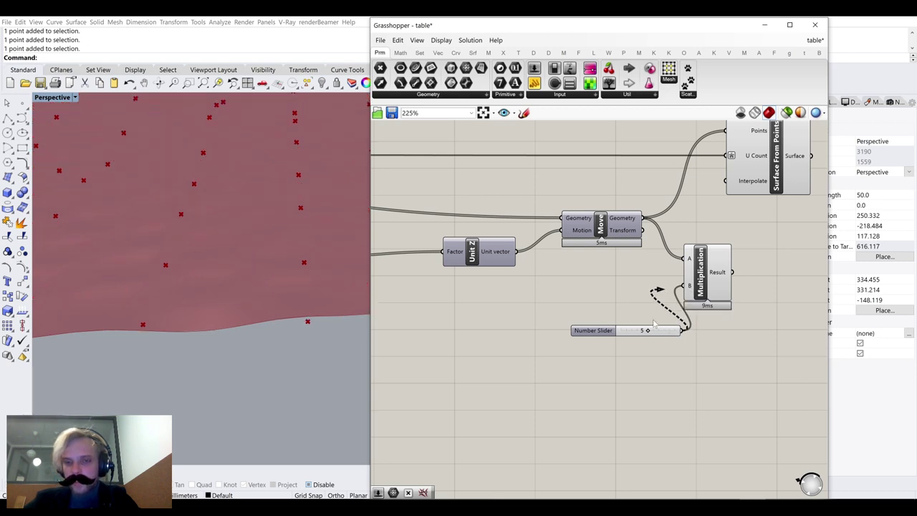
left_click_drag(653, 328, 639, 283)
right_click_drag(731, 274, 672, 334)
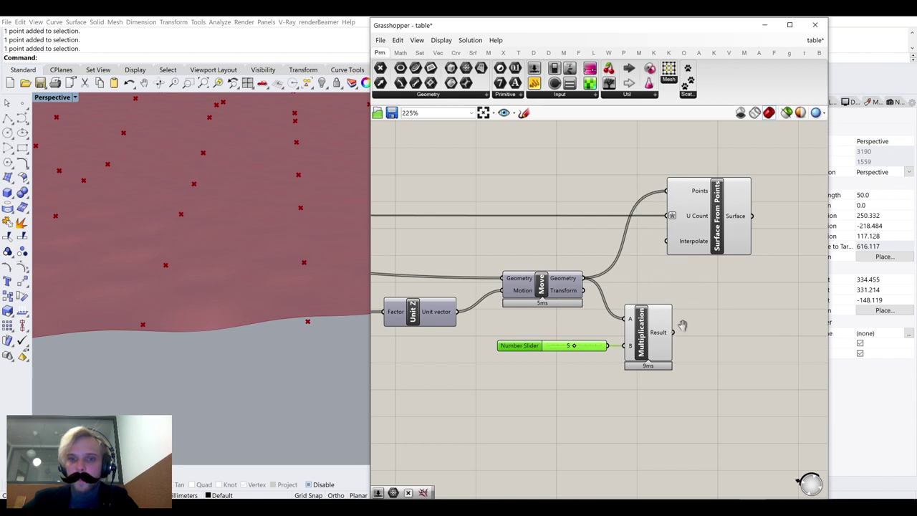
Place the Multiplication and its slider between Unit Z and Move, wiring Unit vector into A and Result into Move's Motion input
right_click_drag(683, 326, 776, 255)
left_click_drag(643, 262, 766, 326)
left_click_drag(750, 277, 586, 310)
scroll(554, 244, "up", 2)
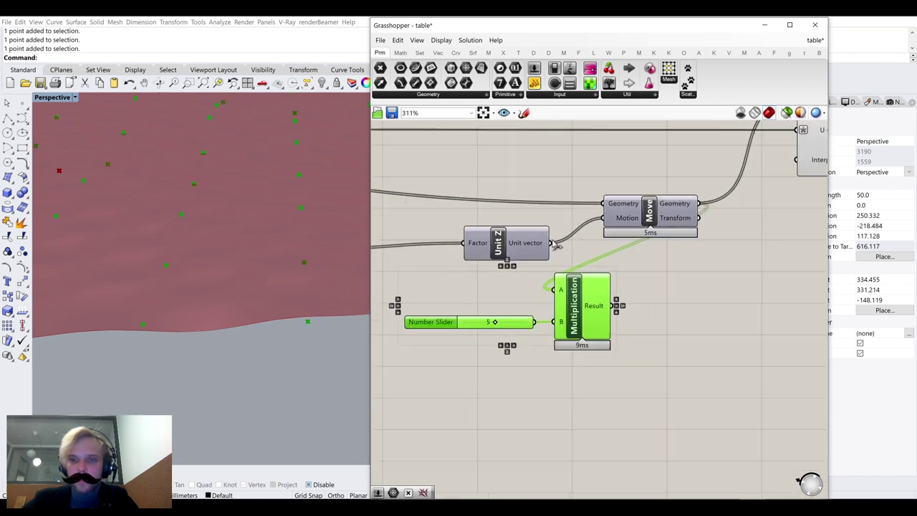
scroll(558, 246, "up", 1)
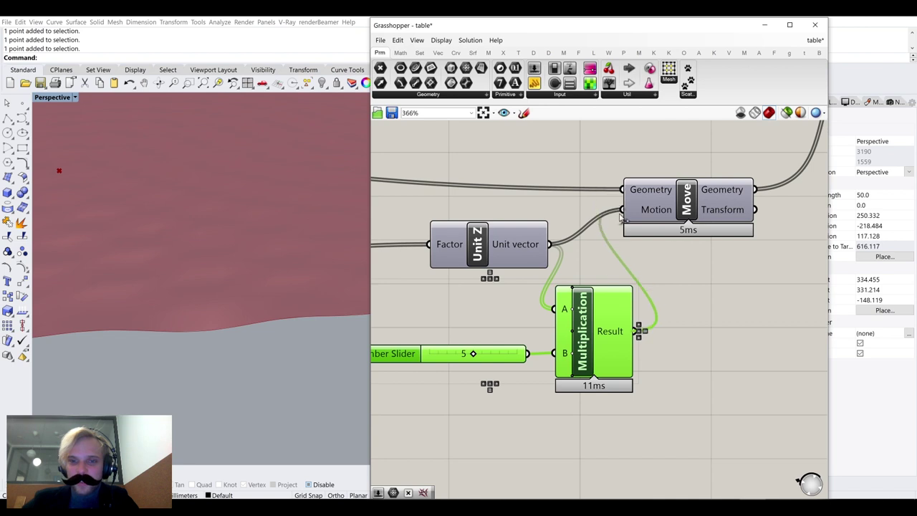
left_click_drag(622, 218, 623, 210)
Move Unit Z closer to Mass Addition and line up the Multiplication and its slider between Unit Z and Move
right_click_drag(509, 249, 569, 230)
left_click_drag(569, 230, 452, 252)
right_click_drag(452, 252, 592, 248)
scroll(591, 248, "down", 1)
left_click_drag(587, 247, 541, 243)
scroll(627, 219, "down", 3)
left_click_drag(731, 320, 638, 243)
left_click_drag(693, 267, 674, 260)
Check the wave heights on the surface in the Perspective viewport and inspect Mass Addition's Partial Results output
scroll(202, 208, "down", 8)
mouse_move(201, 204)
right_mouse_down()
mouse_move(203, 217)
mouse_move(204, 183)
mouse_move(199, 192)
right_mouse_up()
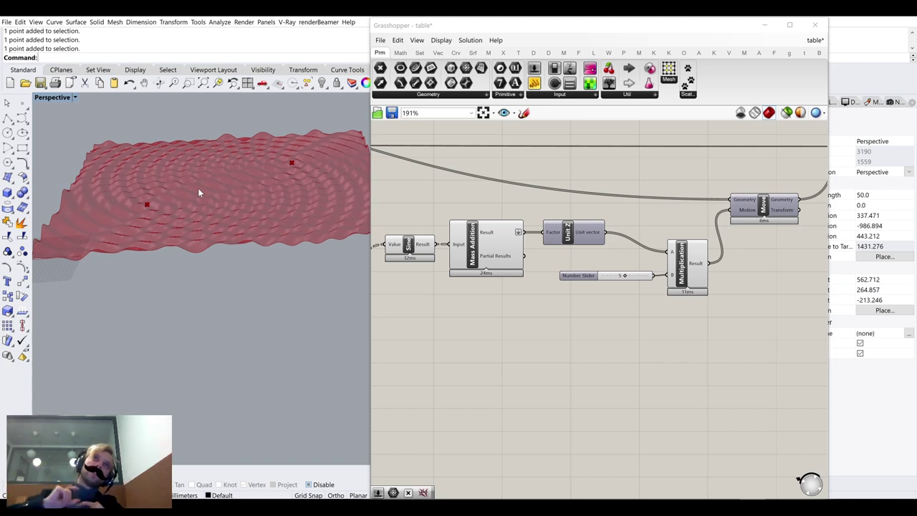
mouse_move(493, 267)
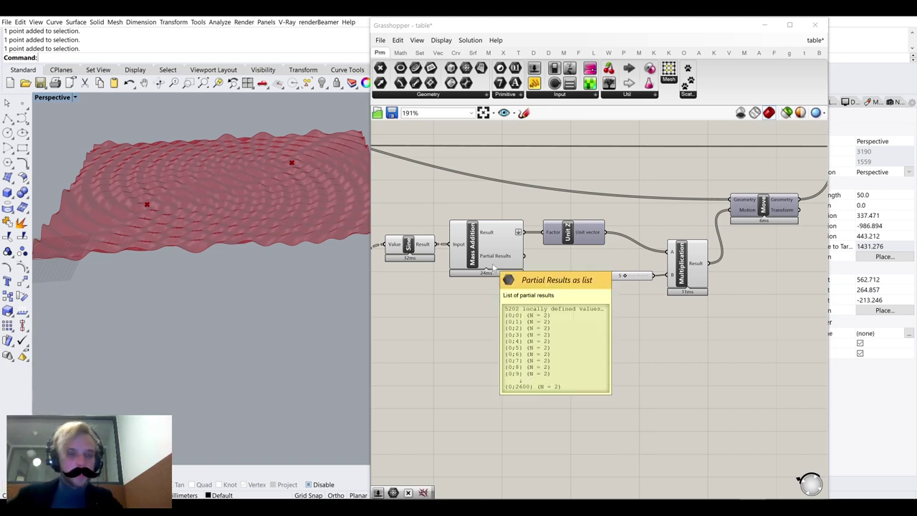
Group the Multiplication component placed after Unit Z together with its number slider
scroll(622, 286, "down", 4)
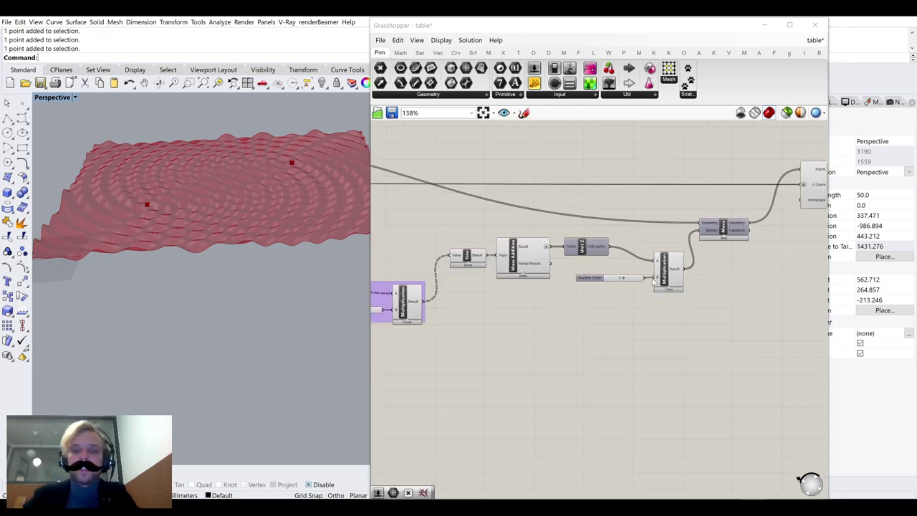
right_click_drag(675, 284, 617, 285)
scroll(617, 284, "up", 2)
scroll(617, 285, "up", 2)
left_click_drag(650, 320, 542, 260)
middle_click(544, 260)
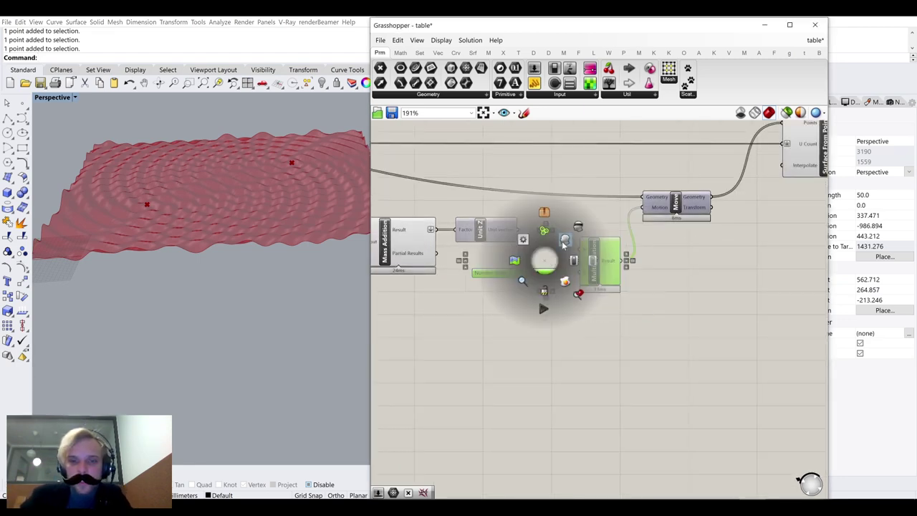
left_click(555, 233)
left_click(561, 233)
scroll(797, 212, "down", 3)
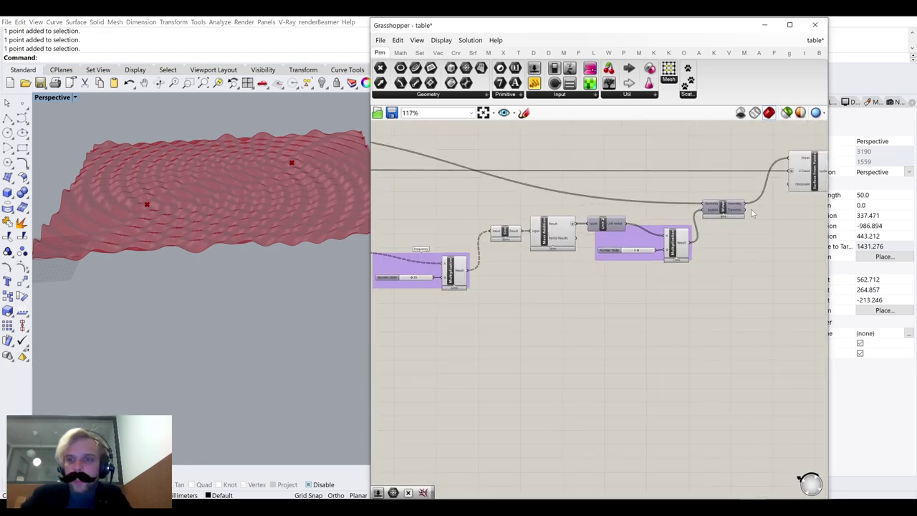
Shift Move and the new group further from Unit Z to open up space in the chain
right_click_drag(751, 211, 659, 226)
left_click_drag(753, 242, 638, 184)
left_click_drag(631, 223, 704, 218)
left_click(577, 221)
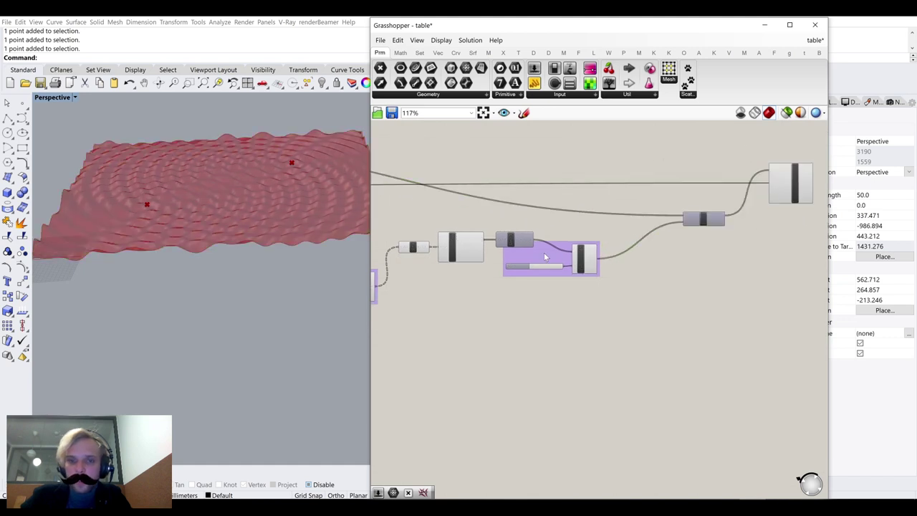
left_click_drag(544, 253, 605, 252)
Name the group around the Multiplication and its slider "Wave aggresiveness"
right_click(605, 252)
left_click(611, 258)
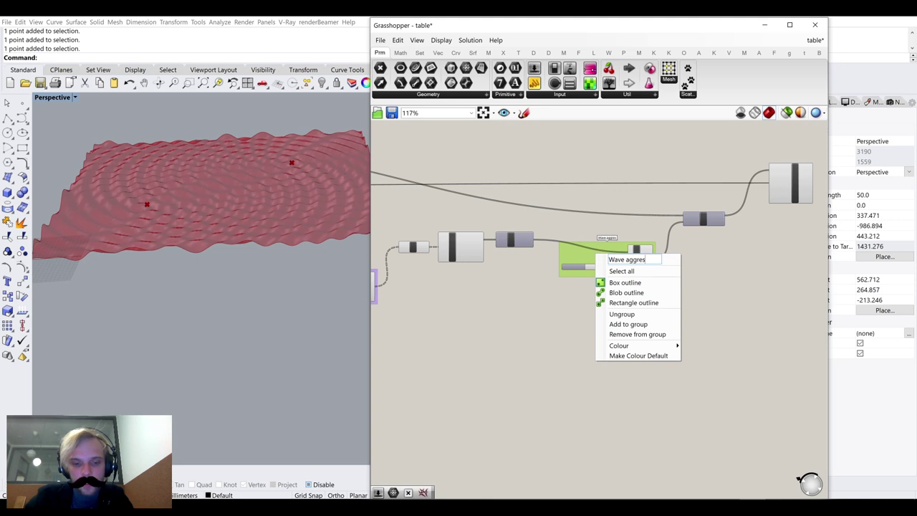
type("Wave aggresiveness")
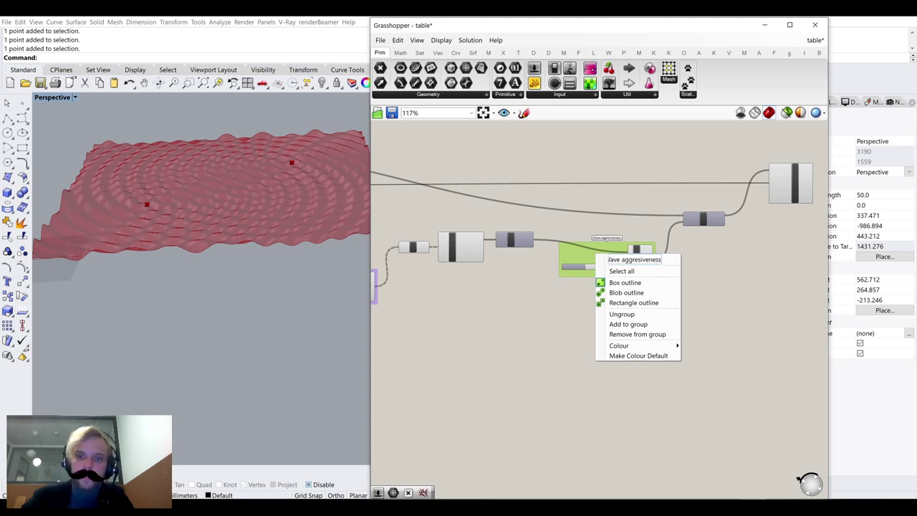
key("Return")
scroll(583, 250, "up", 4)
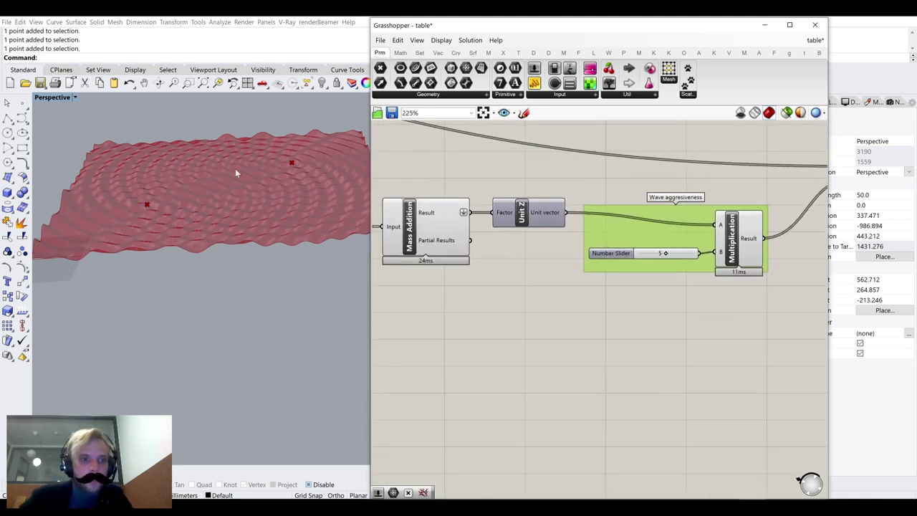
Add a second Multiplication component and connect the grouped Multiplication's Result to its A input
right_click_drag(237, 172, 218, 229)
right_click_drag(622, 248, 598, 210)
left_click_drag(605, 205, 599, 199)
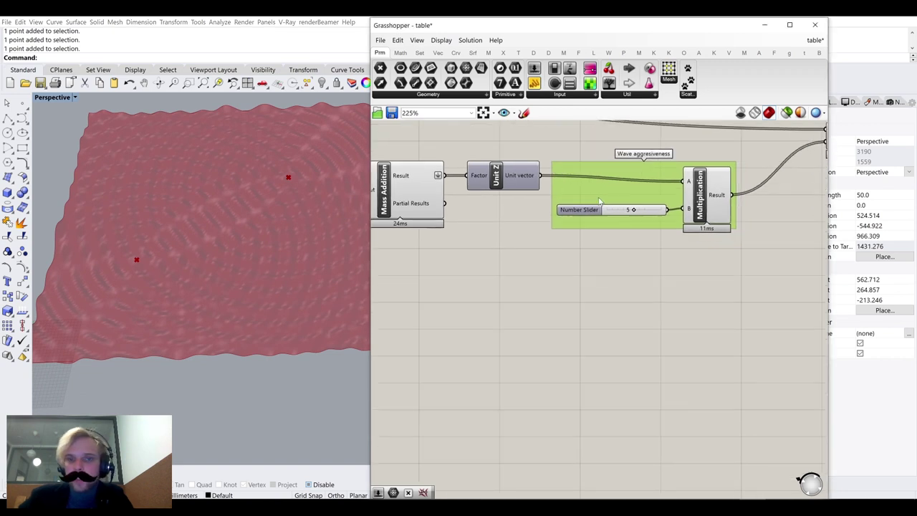
right_click_drag(600, 203, 555, 186)
double_click(648, 306)
type("mult")
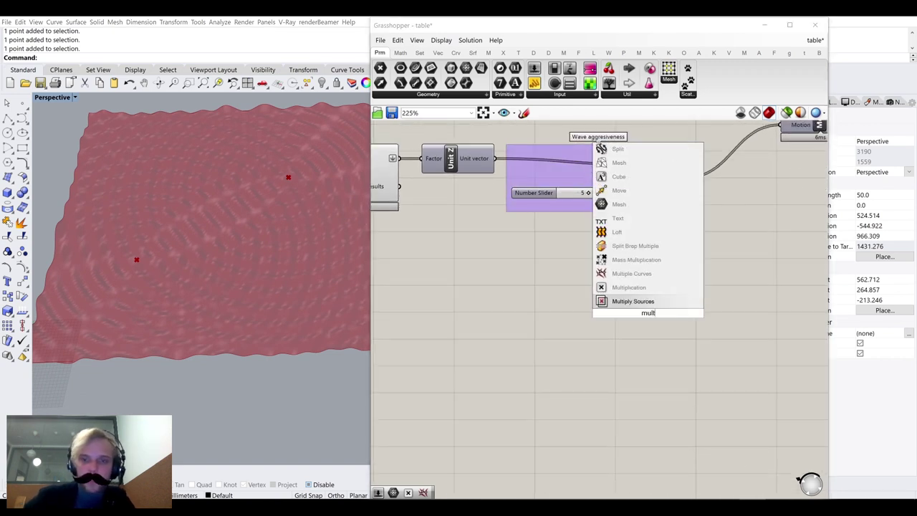
left_click(629, 287)
left_click_drag(686, 178, 753, 306)
left_click(741, 238)
Enable the preview of Divide Surface and examine its point grid around the attractor point in the Perspective viewport
scroll(271, 215, "up", 6)
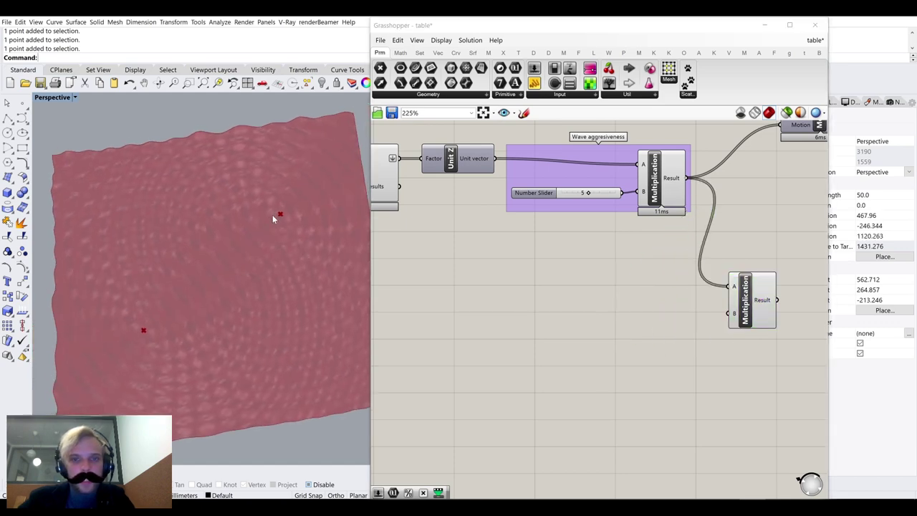
scroll(502, 194, "down", 6)
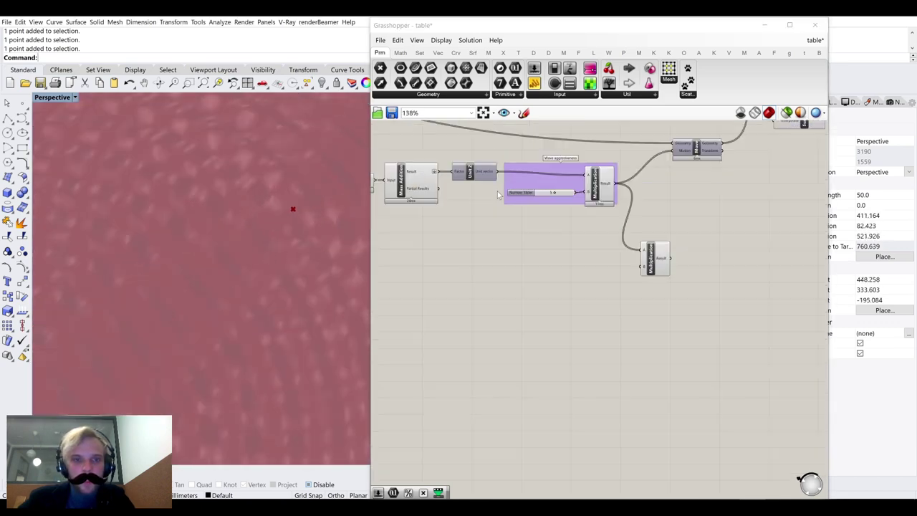
right_click_drag(502, 193, 579, 225)
scroll(493, 213, "up", 5)
left_click(508, 217)
scroll(509, 217, "down", 3)
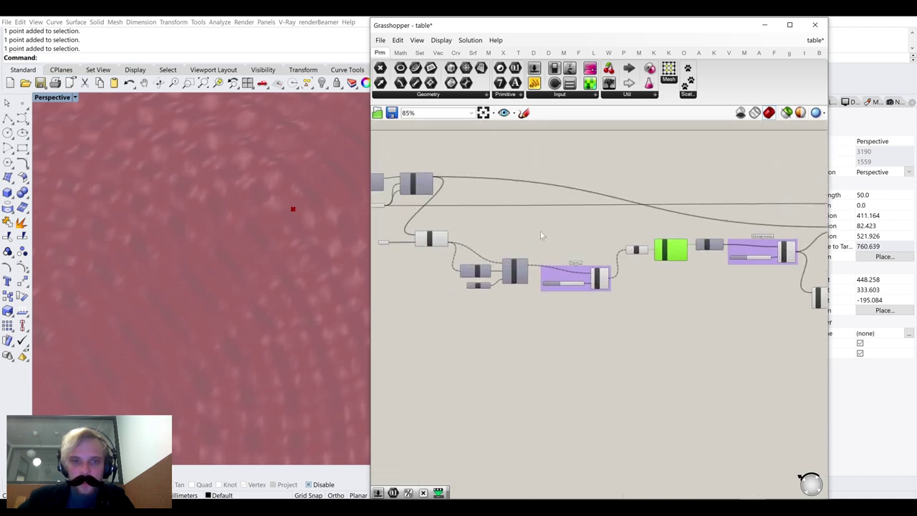
scroll(512, 206, "up", 5)
middle_click(512, 205)
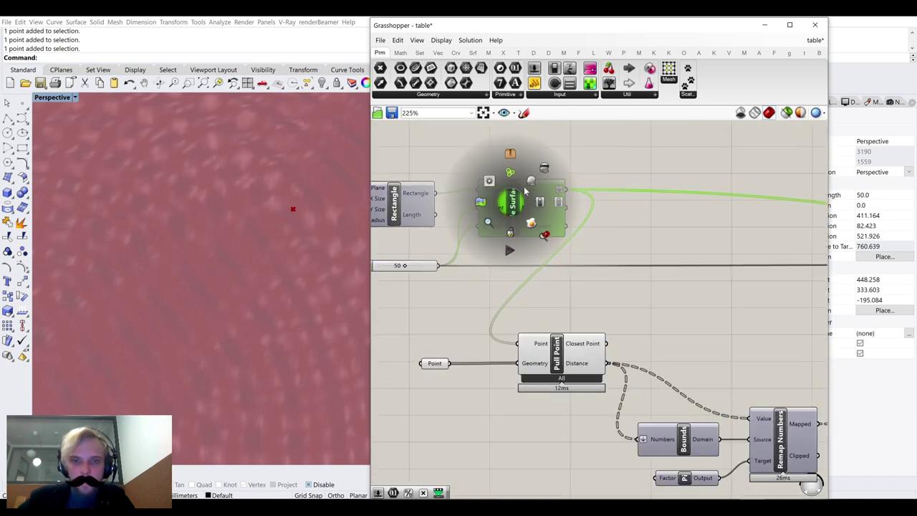
left_click(533, 177)
left_click(588, 168)
scroll(274, 220, "down", 2)
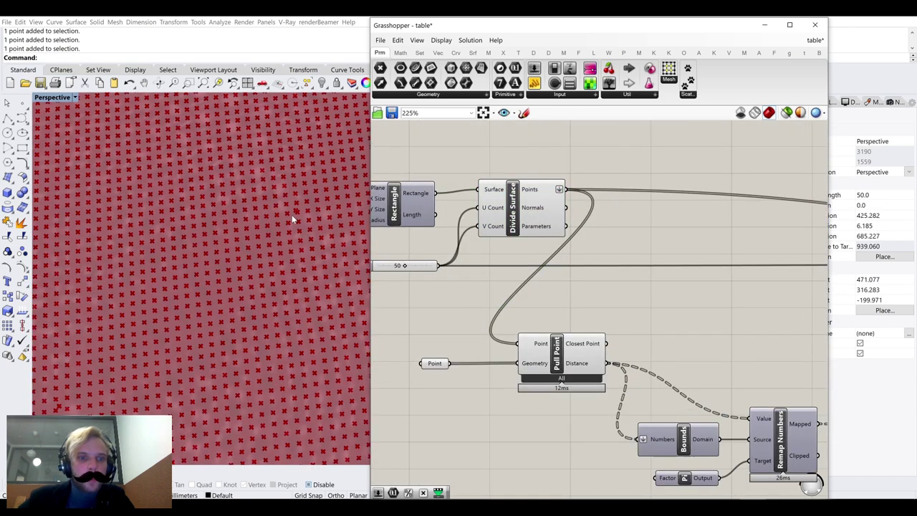
scroll(294, 212, "up", 2)
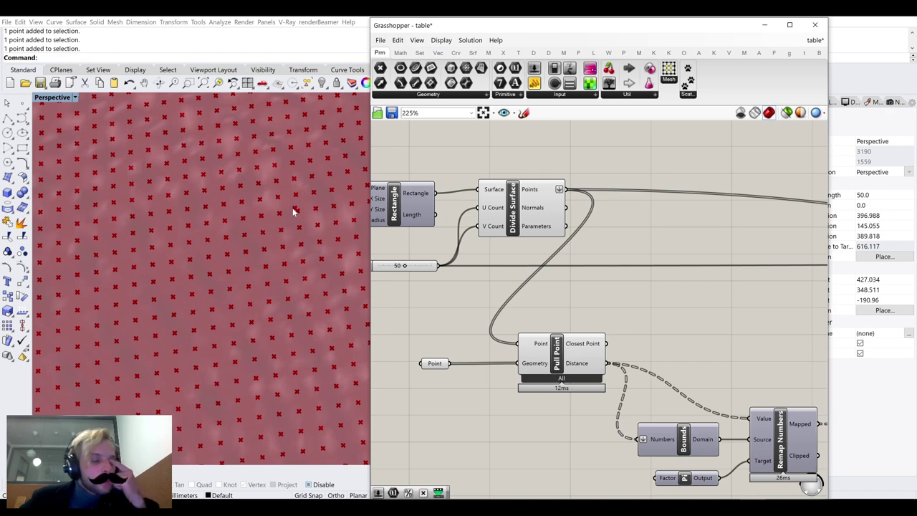
Hide the Divide Surface preview
left_click(522, 208)
middle_click(512, 205)
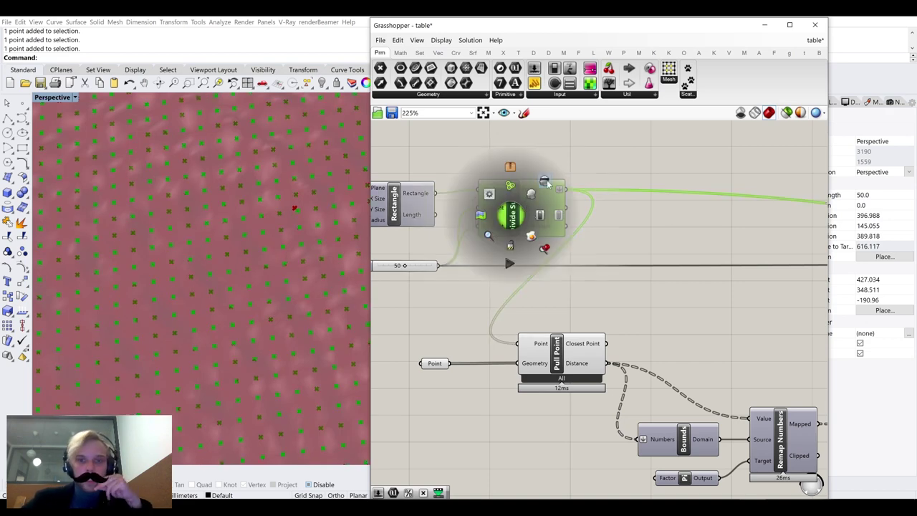
left_click(545, 173)
left_click(545, 172)
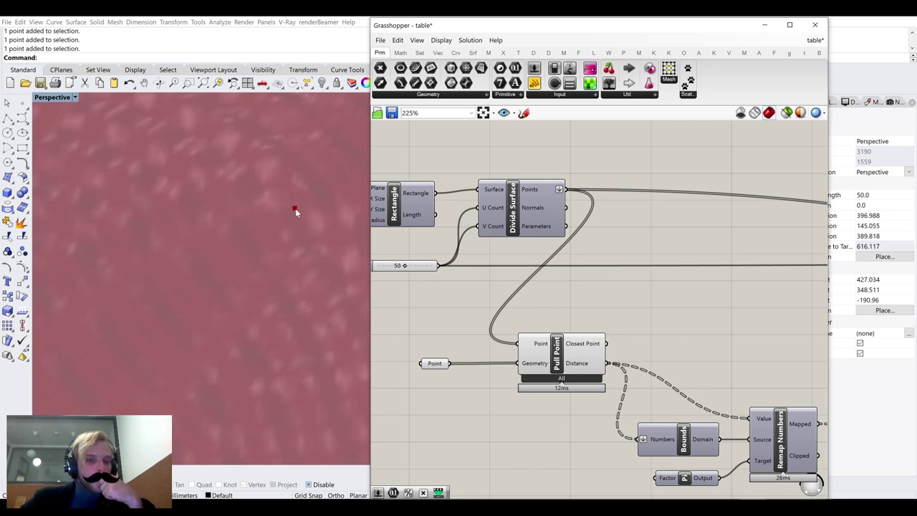
scroll(295, 210, "down", 3)
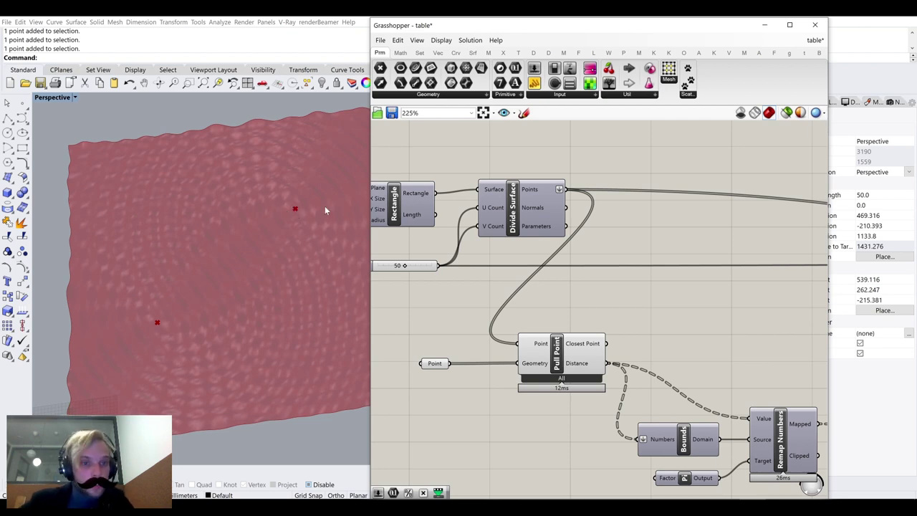
Examine how Pull Point, Remap Numbers, the slider and the graph mapper are chained in the existing reference group
scroll(553, 188, "down", 4)
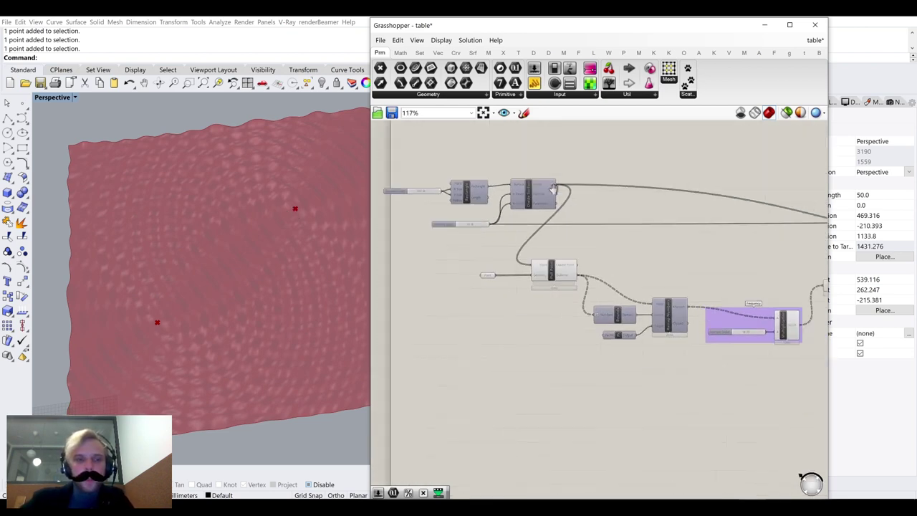
right_click_drag(697, 314, 594, 236)
scroll(709, 268, "up", 3)
right_click_drag(636, 277, 619, 264)
scroll(513, 266, "down", 4)
double_click(539, 279)
left_click(511, 239)
scroll(510, 239, "down", 5)
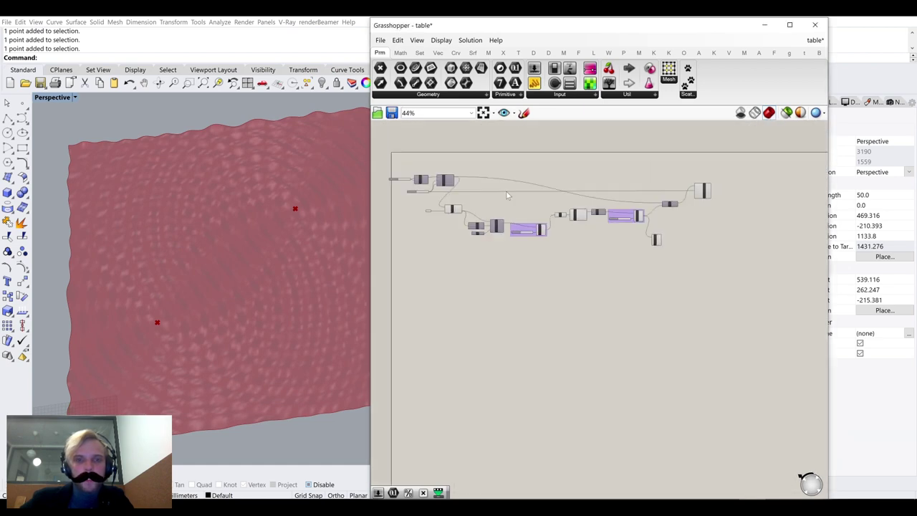
right_click_drag(510, 195, 599, 361)
scroll(546, 258, "up", 8)
scroll(622, 346, "up", 2)
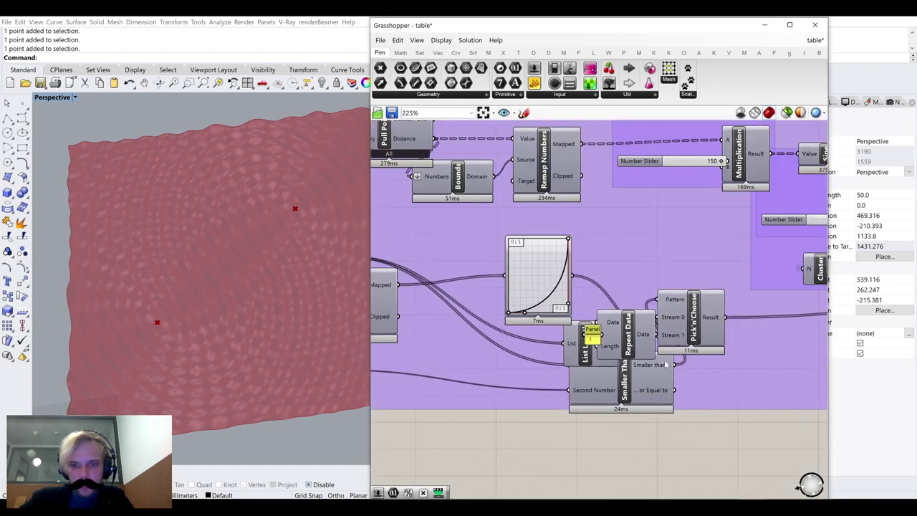
right_click_drag(562, 278, 752, 282)
left_click_drag(496, 241, 505, 207)
right_click_drag(610, 332, 600, 310)
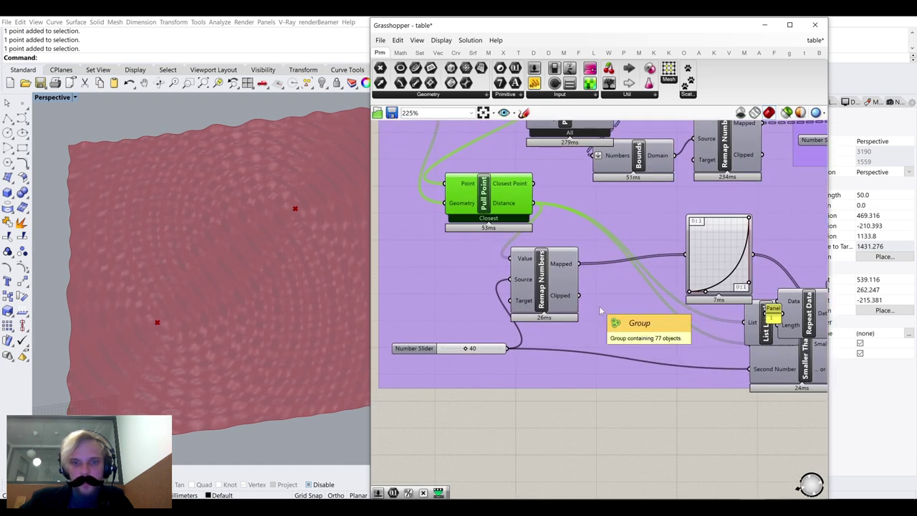
scroll(631, 327, "down", 3)
right_click_drag(621, 381, 556, 204)
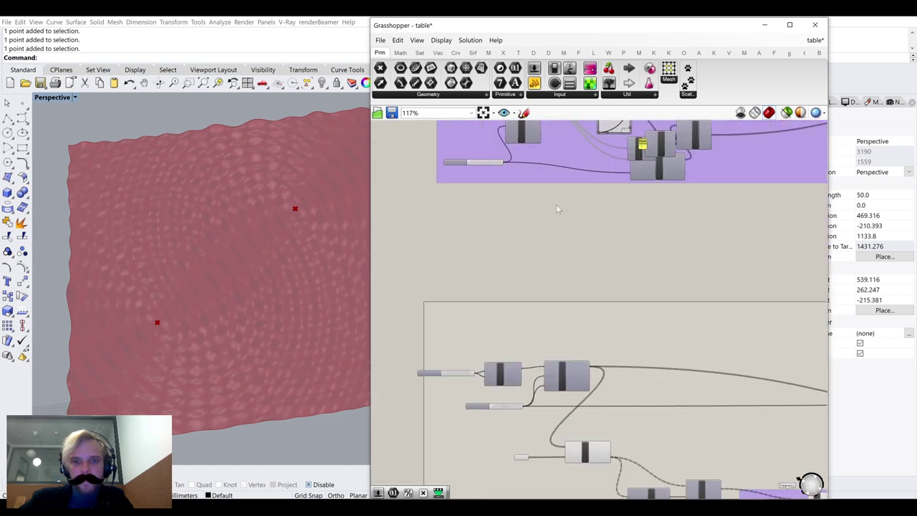
Add a second Pull Point component on the empty canvas below the existing one
right_click_drag(523, 414, 565, 257)
scroll(571, 333, "up", 3)
double_click(559, 368)
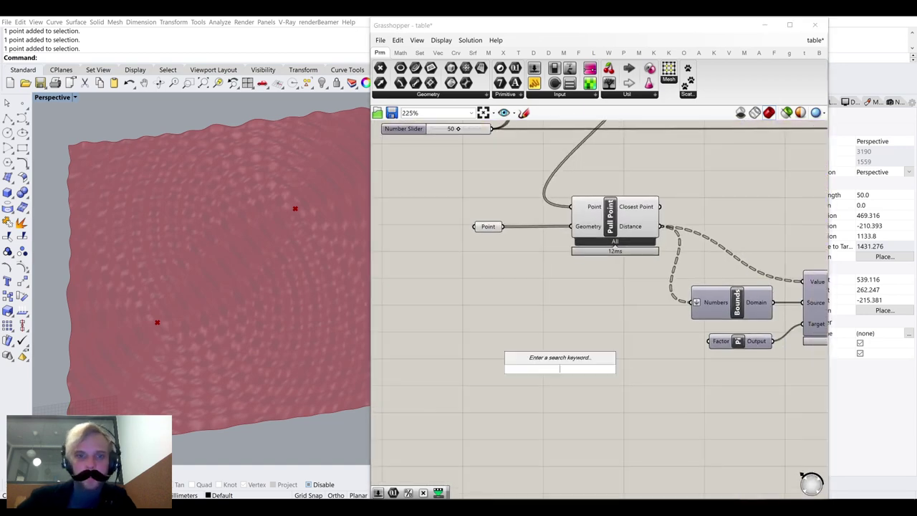
type("pull")
left_click(536, 344)
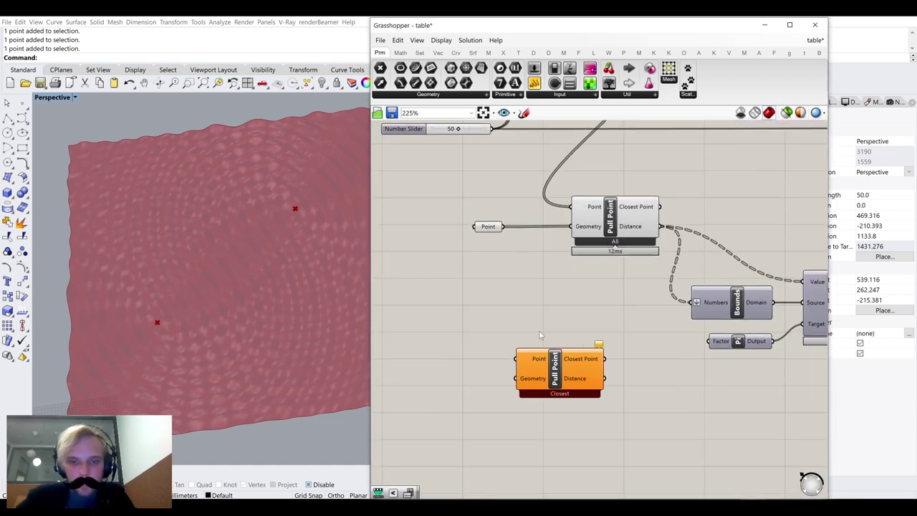
Connect Divide Surface's Points to the new Pull Point's Point input and the Point parameter to its Geometry input
right_click_drag(594, 185, 587, 241)
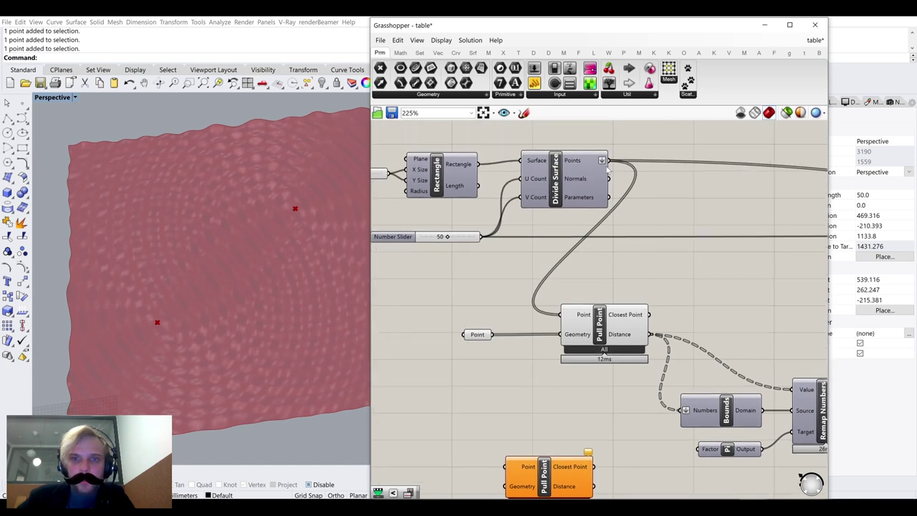
left_click_drag(609, 161, 511, 467)
right_click_drag(513, 403, 563, 281)
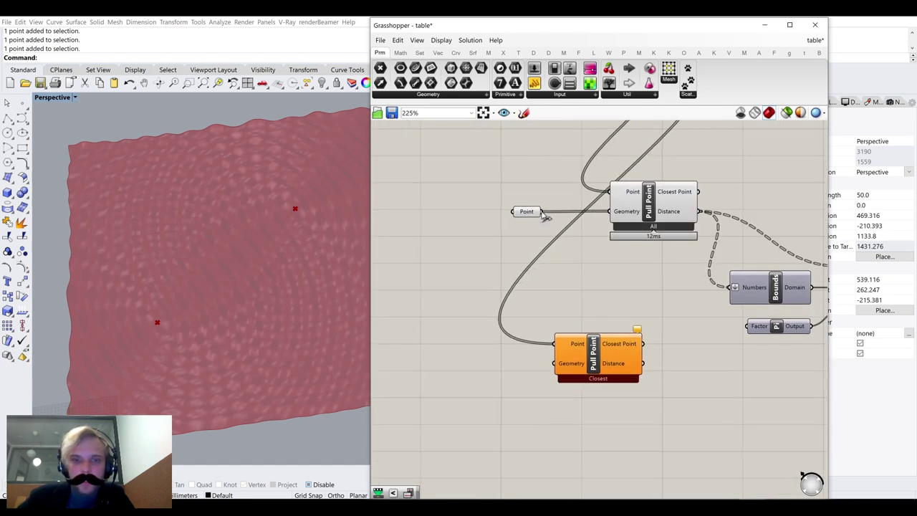
left_click_drag(542, 213, 617, 442)
right_click_drag(621, 402, 574, 239)
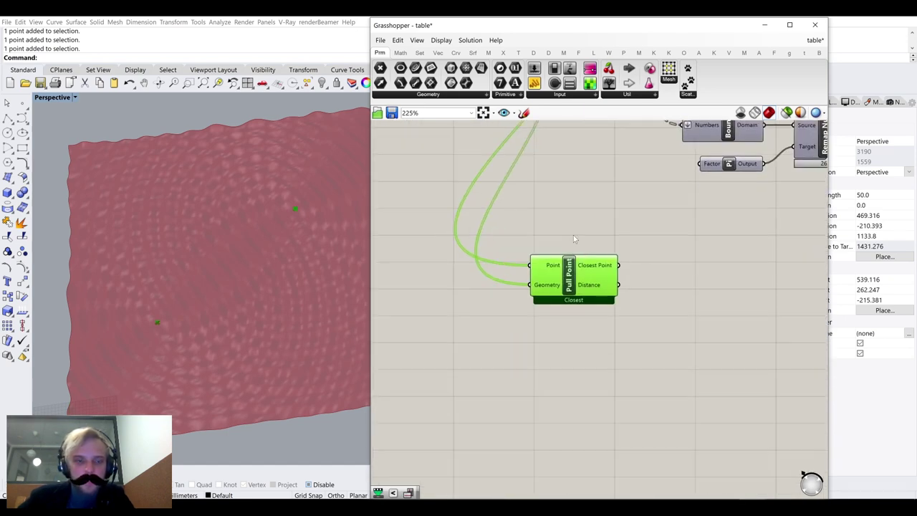
scroll(523, 268, "up", 3)
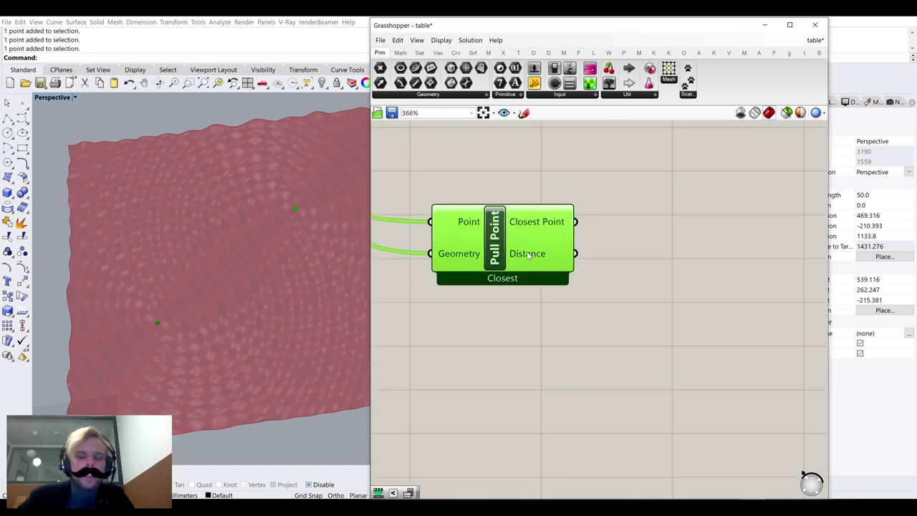
mouse_move(528, 256)
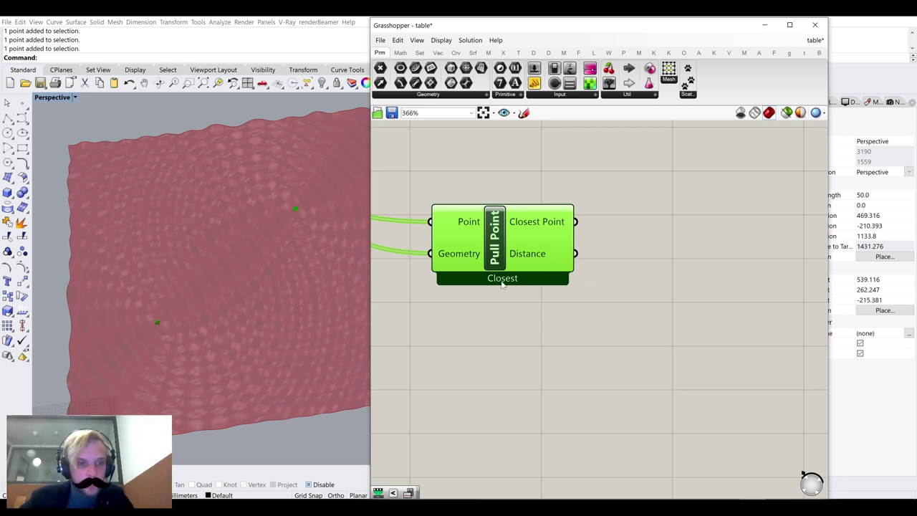
left_click(557, 353)
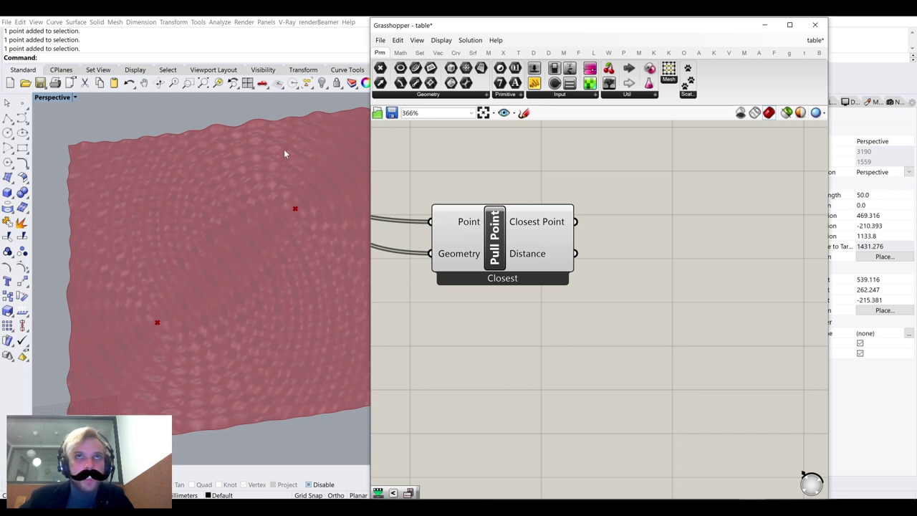
left_click(295, 208)
left_click(252, 282)
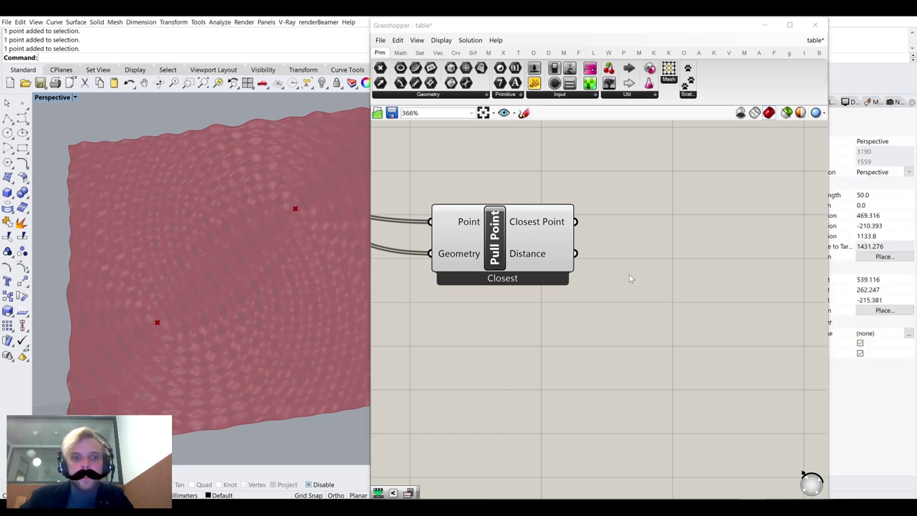
Add a Remap Numbers component beside the new Pull Point and connect Distance to its Value input
right_click_drag(629, 275, 581, 293)
scroll(582, 293, "down", 3)
double_click(608, 337)
type("remap")
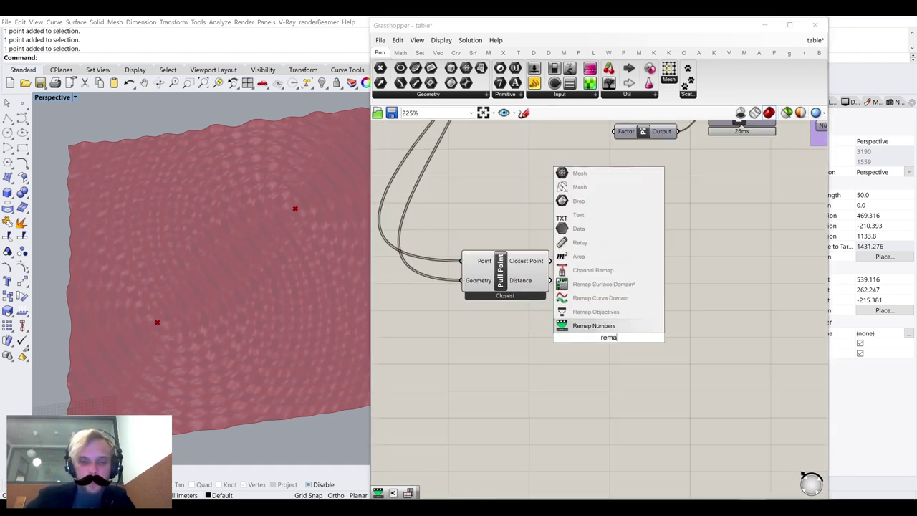
left_click(570, 324)
left_click_drag(570, 324, 574, 317)
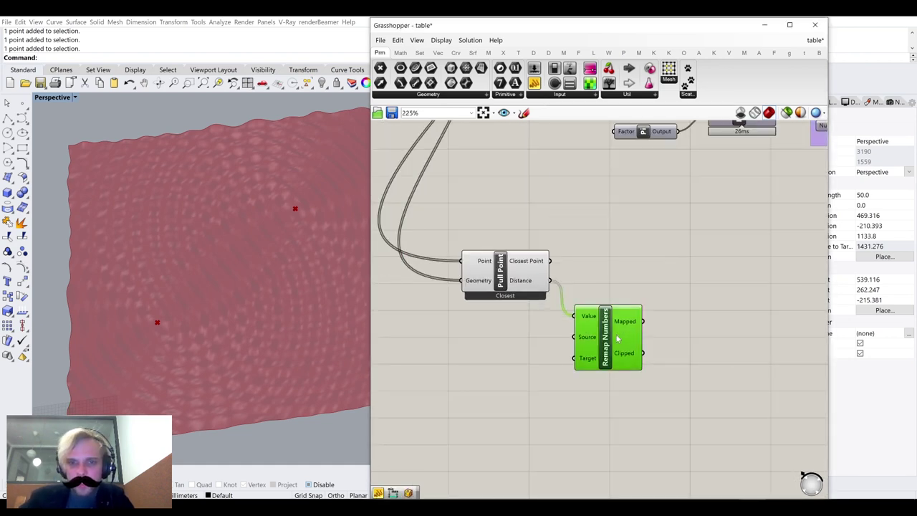
left_click_drag(618, 338, 617, 321)
Add a Number Slider of 40 beside the new Remap Numbers and connect it to the Source input
right_click_drag(588, 329, 642, 303)
double_click(549, 337)
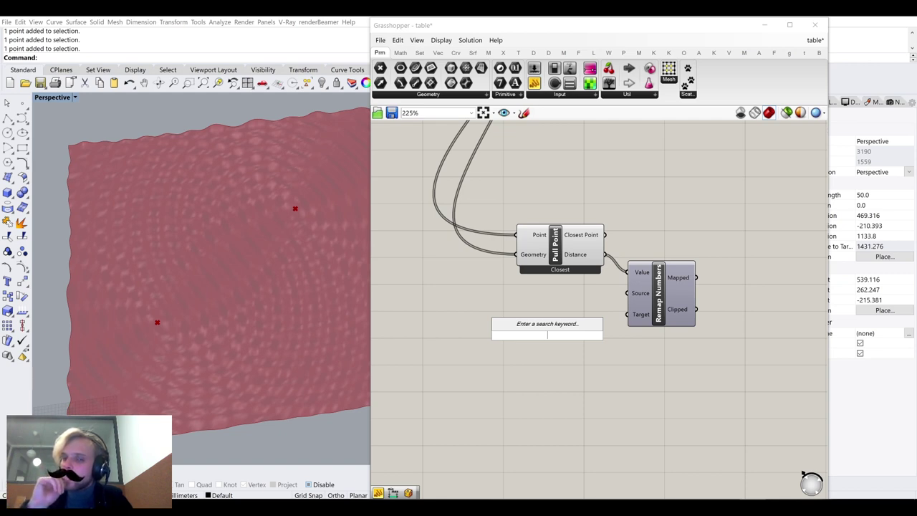
type("40")
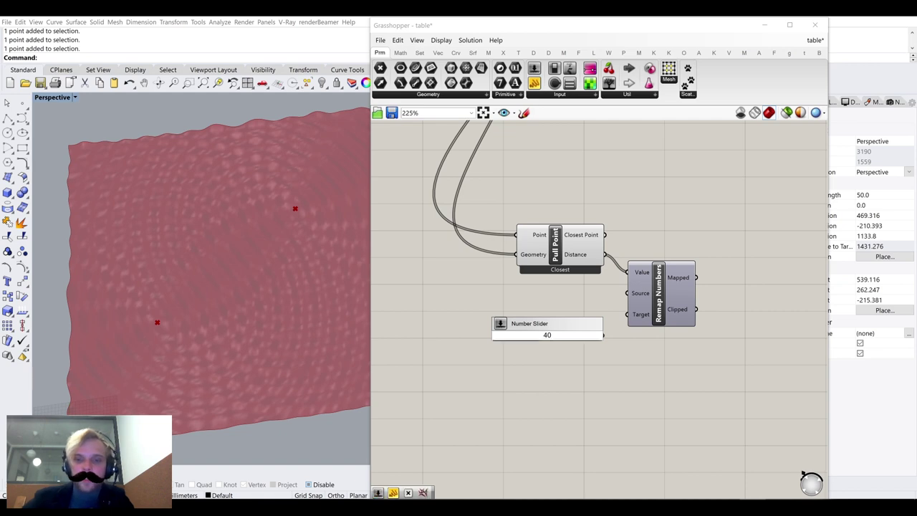
key("Return")
left_click_drag(552, 338, 602, 301)
scroll(557, 293, "up", 3)
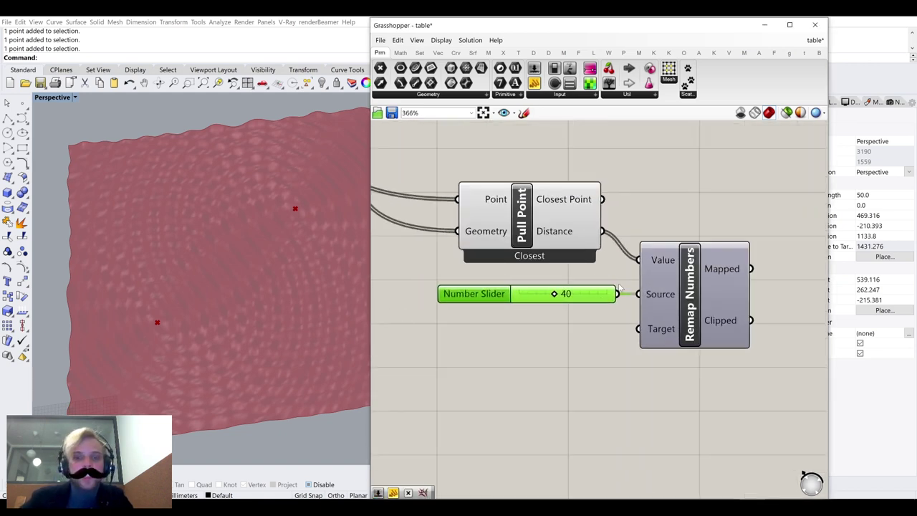
scroll(572, 322, "down", 2)
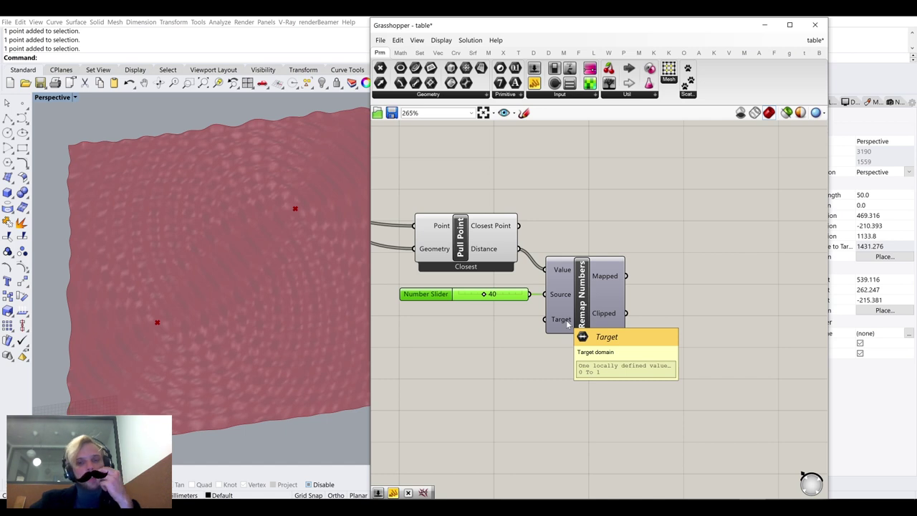
right_click_drag(568, 324, 483, 329)
double_click(627, 298)
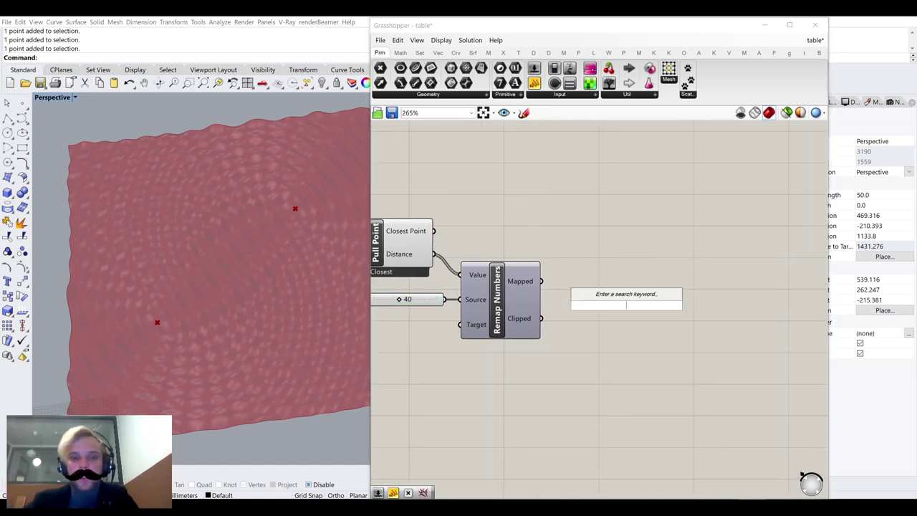
scroll(614, 242, "down", 8)
left_click_drag(464, 263, 566, 324)
mouse_move(532, 287)
left_mouse_down()
mouse_move(555, 280)
mouse_move(544, 283)
left_mouse_up()
left_click(594, 261)
Examine how the Wave aggresiveness Multiplication feeds Move and the second Multiplication component
scroll(595, 261, "up", 3)
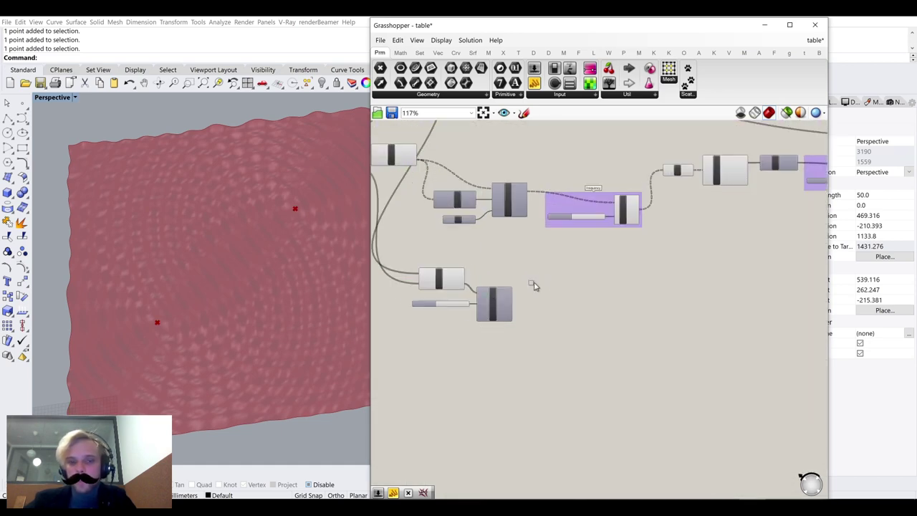
scroll(503, 300, "up", 2)
scroll(503, 298, "down", 5)
right_click_drag(630, 271, 591, 275)
scroll(771, 261, "up", 4)
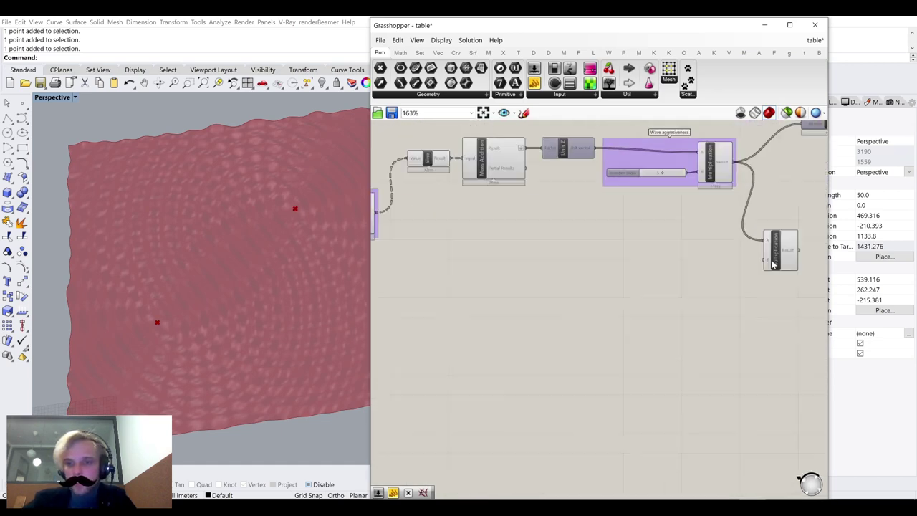
scroll(660, 275, "down", 2)
scroll(693, 162, "up", 4)
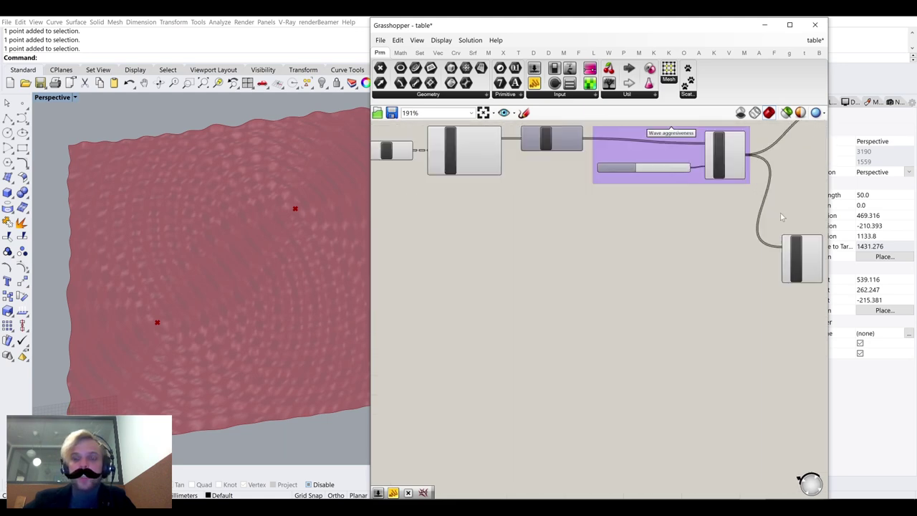
right_click_drag(693, 160, 634, 259)
scroll(612, 226, "down", 4)
scroll(611, 235, "up", 6)
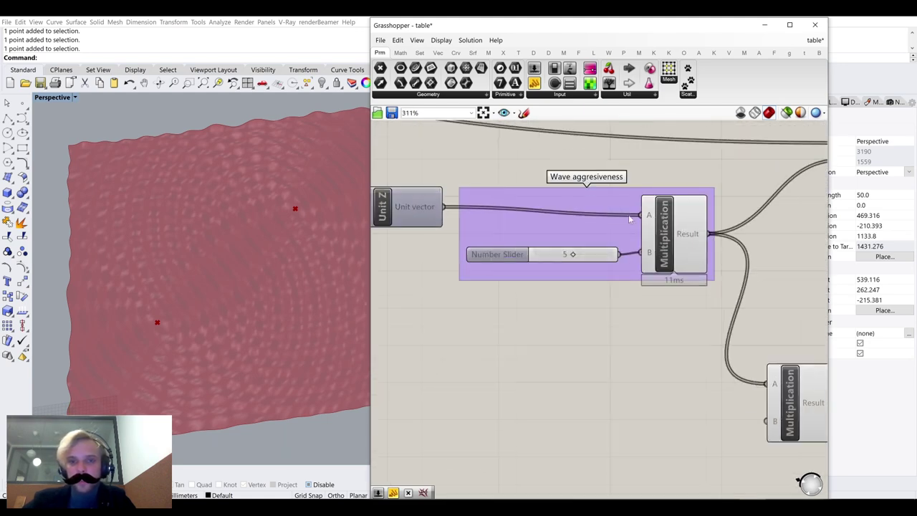
scroll(622, 216, "down", 5)
scroll(636, 299, "up", 3)
scroll(621, 266, "down", 4)
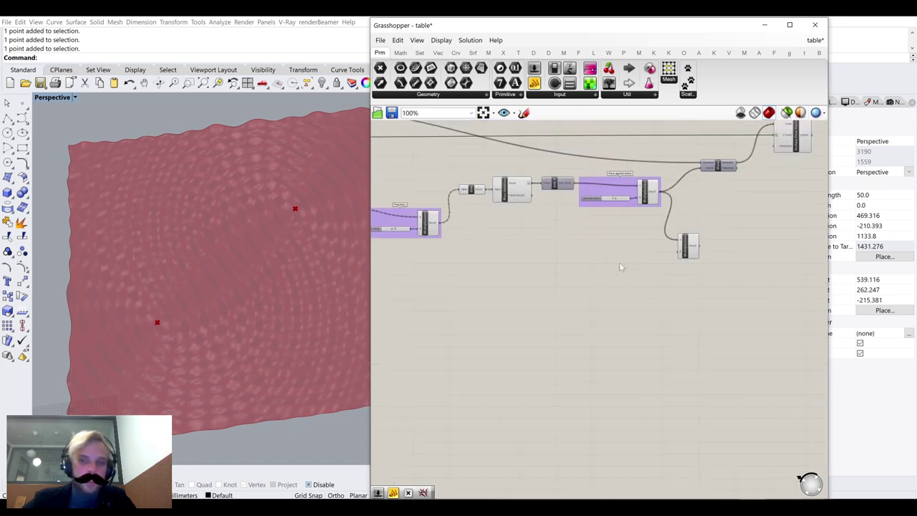
scroll(571, 267, "up", 1)
scroll(429, 272, "up", 2)
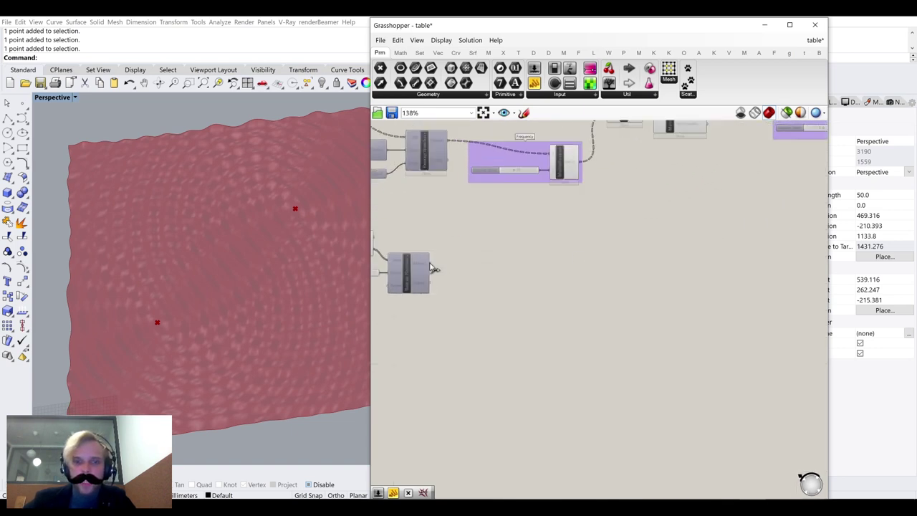
Connect the new Remap Numbers' Mapped output to the second Multiplication's B input, and its Result to Move's Motion input
left_click_drag(430, 263, 696, 201)
scroll(724, 205, "up", 2)
right_click_drag(743, 157, 618, 319)
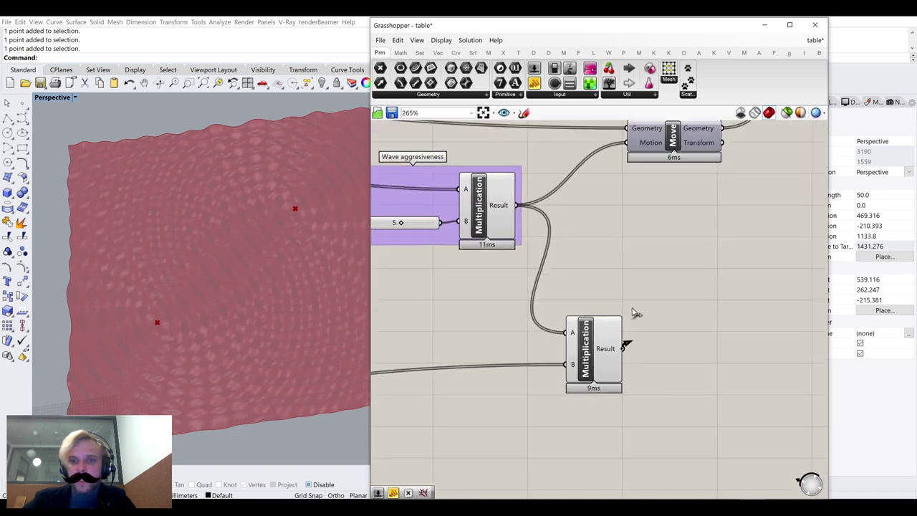
left_click_drag(622, 348, 629, 147)
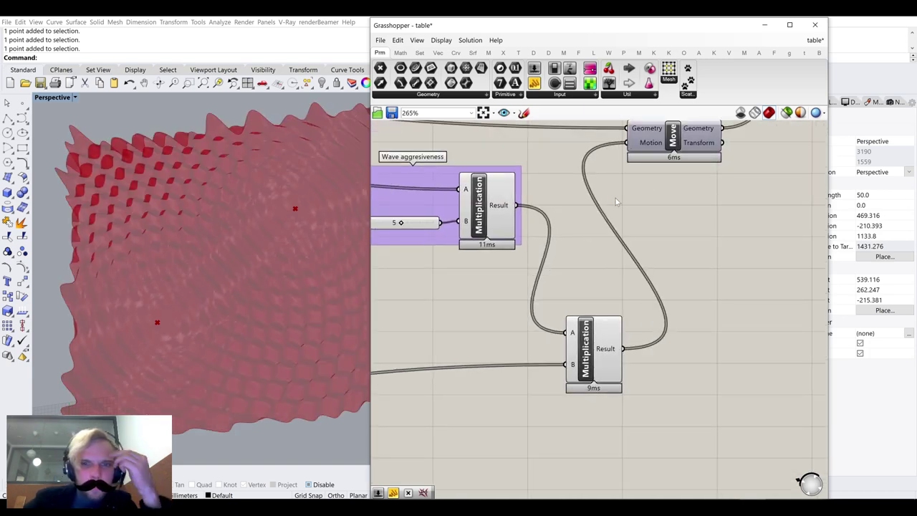
Inspect the rippled surface around the attractor points and the slider feeding the new Remap Numbers' Source
mouse_move(277, 213)
right_mouse_down()
mouse_move(269, 189)
mouse_move(300, 161)
mouse_move(291, 174)
mouse_move(297, 164)
mouse_move(287, 167)
right_mouse_up()
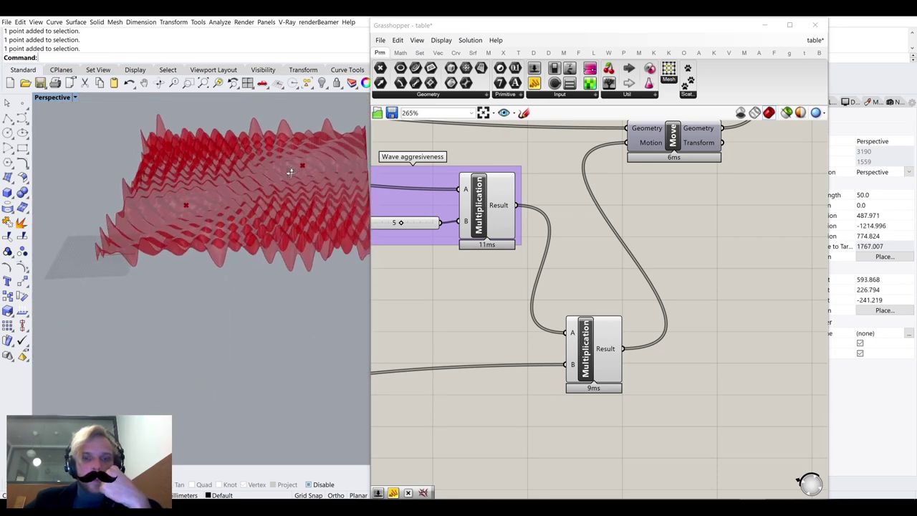
right_click_drag(444, 219, 635, 189)
scroll(635, 189, "down", 3)
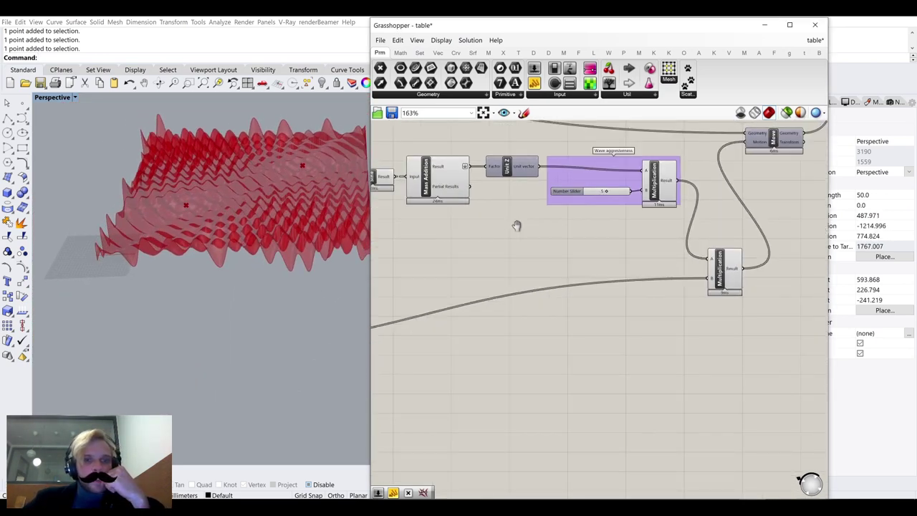
right_click_drag(518, 225, 740, 172)
right_click_drag(487, 237, 734, 197)
scroll(512, 255, "up", 3)
left_click(546, 285)
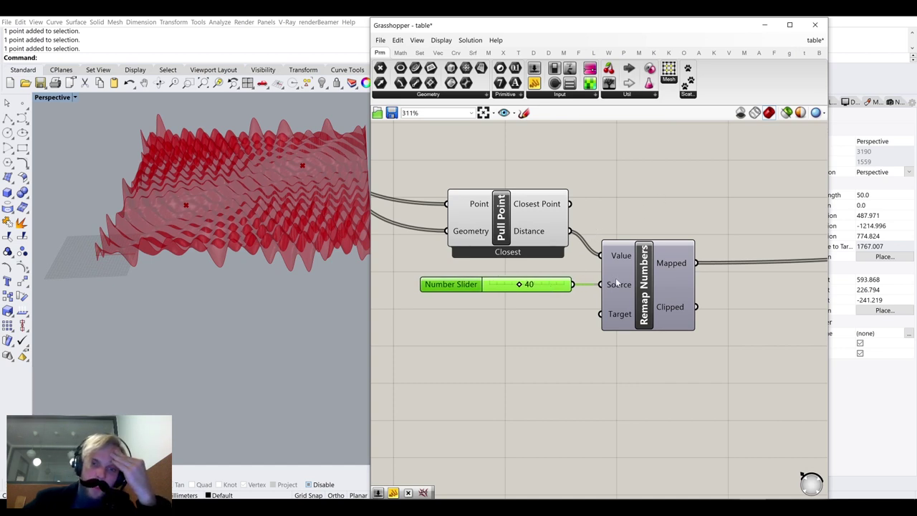
right_click_drag(255, 214, 208, 236)
scroll(207, 237, "up", 4)
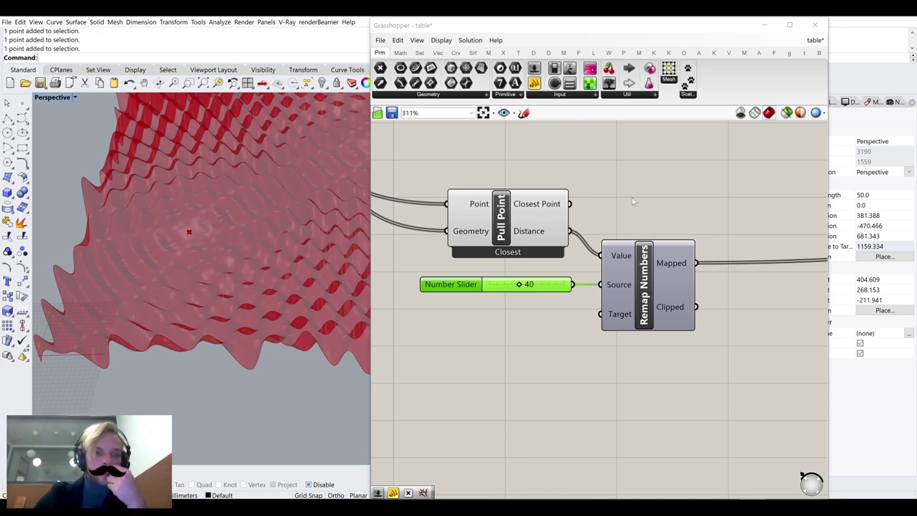
Spread out the overlapping Graph Mapper, Repeat Data, Pick'n'Choose and List Length components in the reference group
right_click_drag(632, 198, 438, 270)
scroll(491, 219, "down", 5)
right_click_drag(493, 164, 534, 303)
scroll(533, 306, "up", 4)
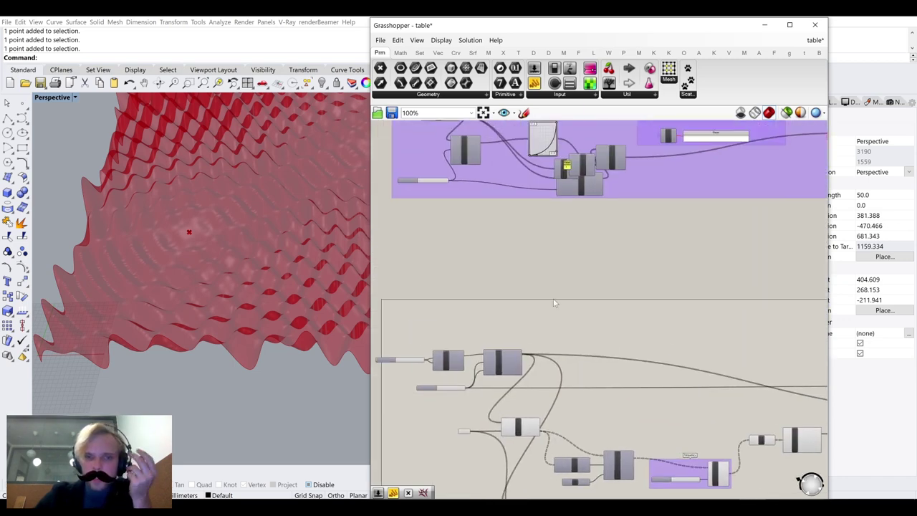
left_click_drag(498, 216, 452, 210)
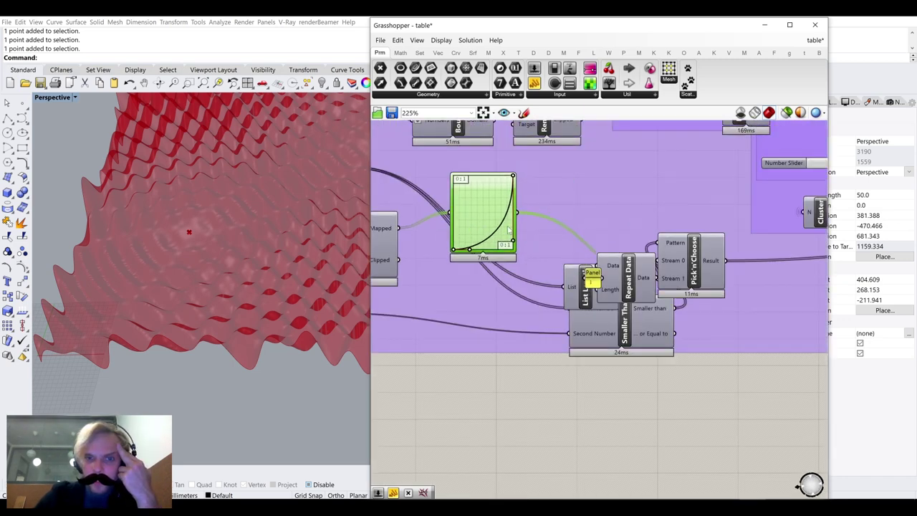
right_click_drag(388, 259, 352, 258)
left_click_drag(640, 268, 642, 187)
left_click_drag(702, 251, 698, 183)
left_click_drag(607, 200, 580, 213)
left_click_drag(593, 279, 473, 313)
right_click_drag(513, 292, 549, 298)
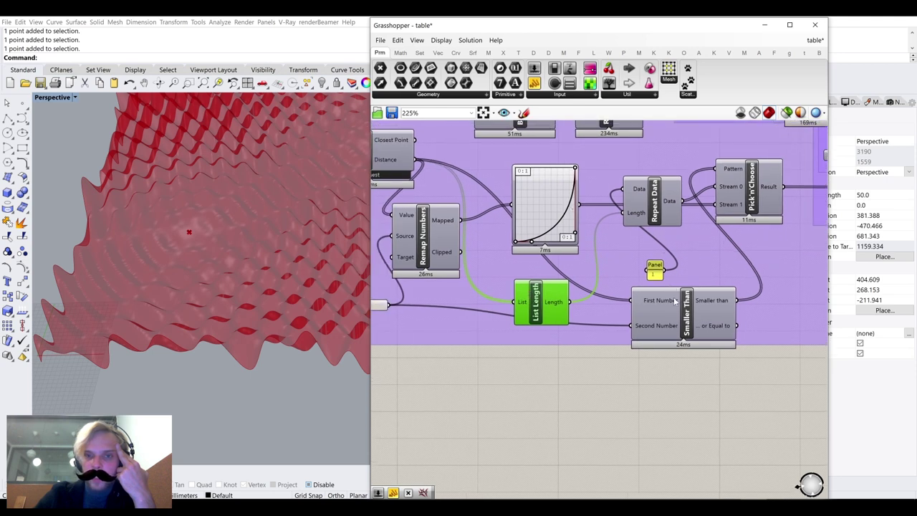
Place the Panel between the Graph Mapper and Repeat Data, and shift Smaller Than closer to List Length
left_click_drag(655, 273, 602, 189)
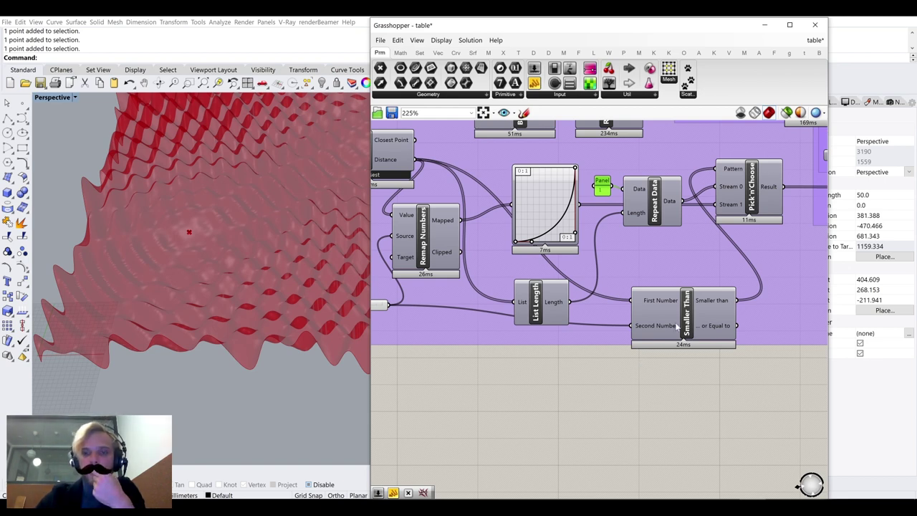
left_click_drag(677, 326, 654, 315)
scroll(652, 327, "down", 2)
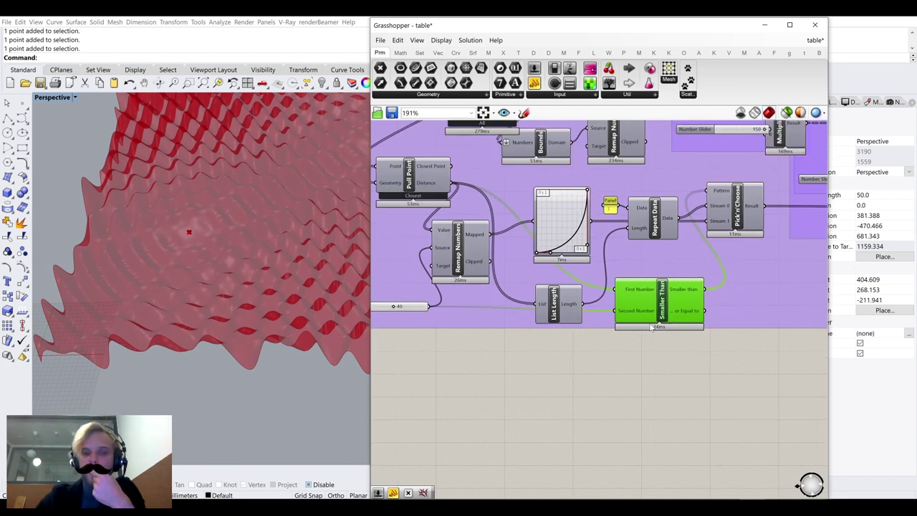
Move the new Remap Numbers component farther from its Pull Point to make room for more components
scroll(652, 329, "down", 4)
right_click_drag(608, 439, 600, 311)
right_click_drag(683, 462, 642, 343)
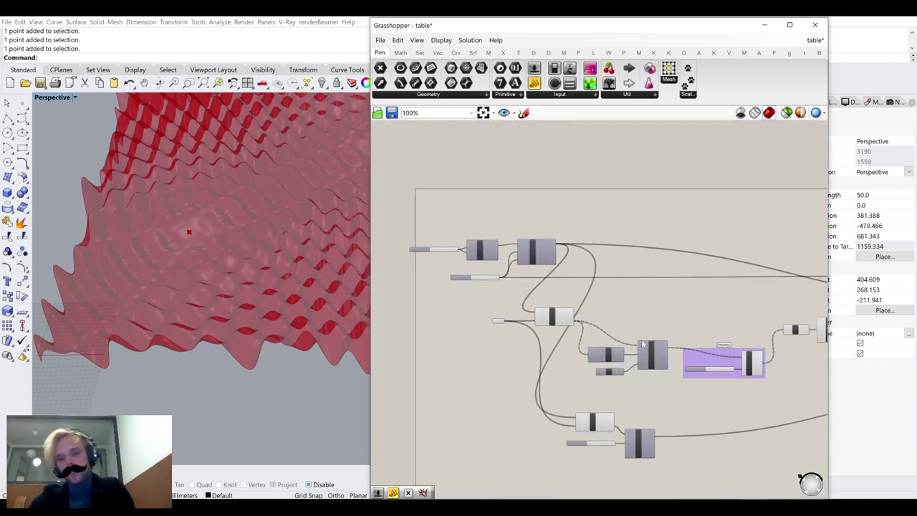
right_click_drag(646, 470, 593, 362)
scroll(597, 374, "up", 1)
right_click_drag(671, 351, 583, 246)
scroll(455, 204, "up", 5)
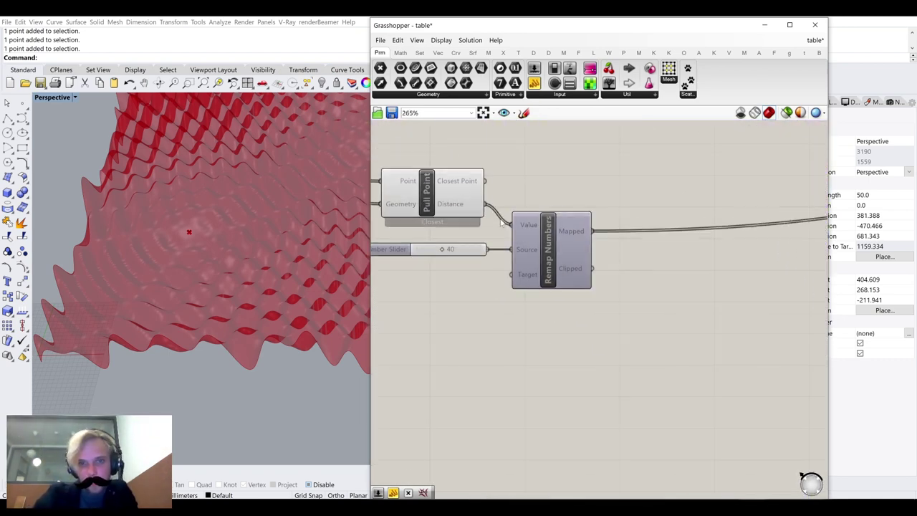
right_click_drag(643, 286, 532, 268)
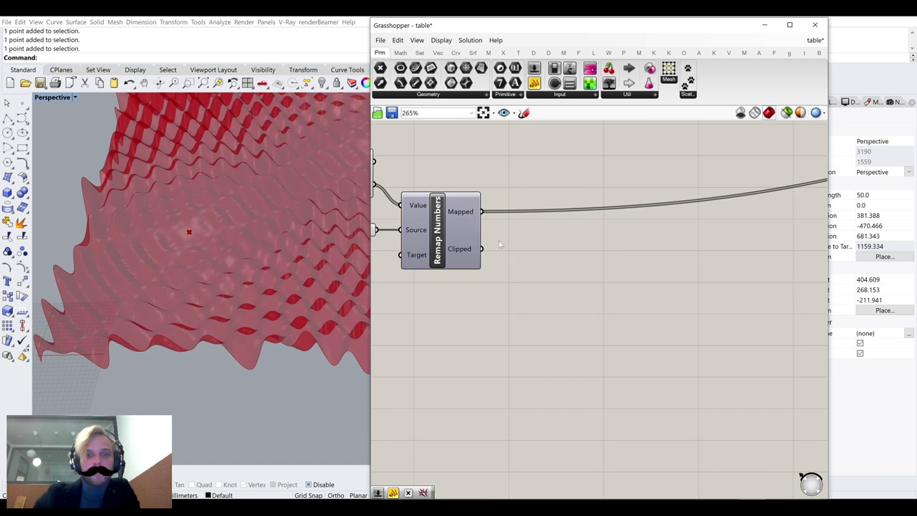
scroll(519, 267, "down", 4)
scroll(452, 266, "up", 4)
left_click_drag(548, 303, 461, 245)
left_click(531, 326)
Add a Smaller Than component, connecting Pull Point's Distance to First Number and the 40 slider to Second Number
double_click(483, 333)
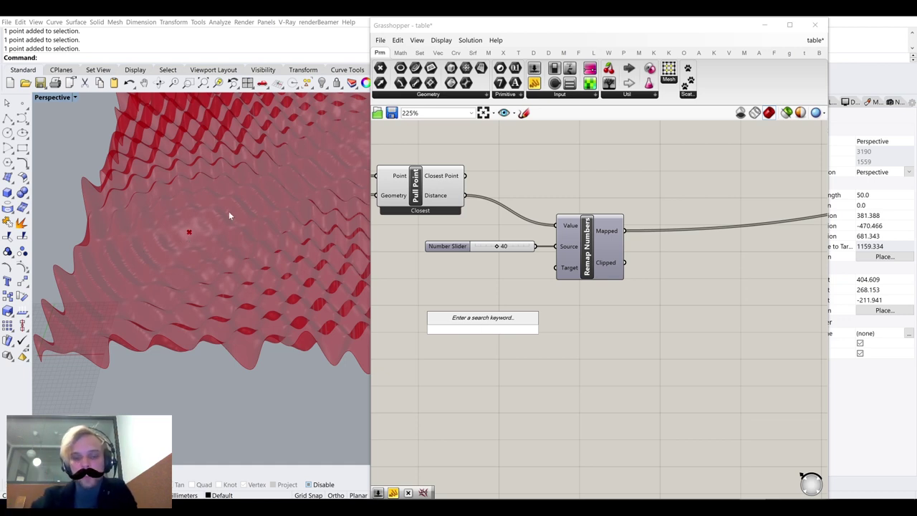
type("smaller")
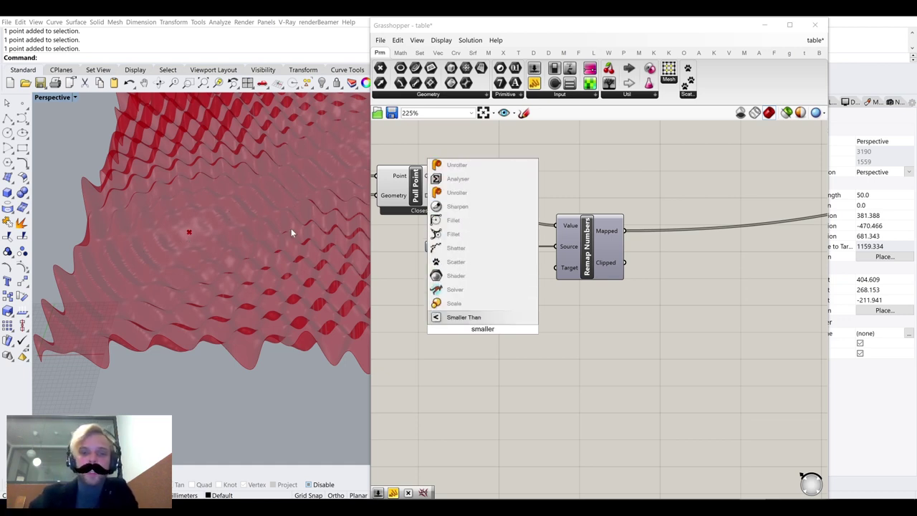
left_click(478, 317)
left_click_drag(466, 194, 433, 317)
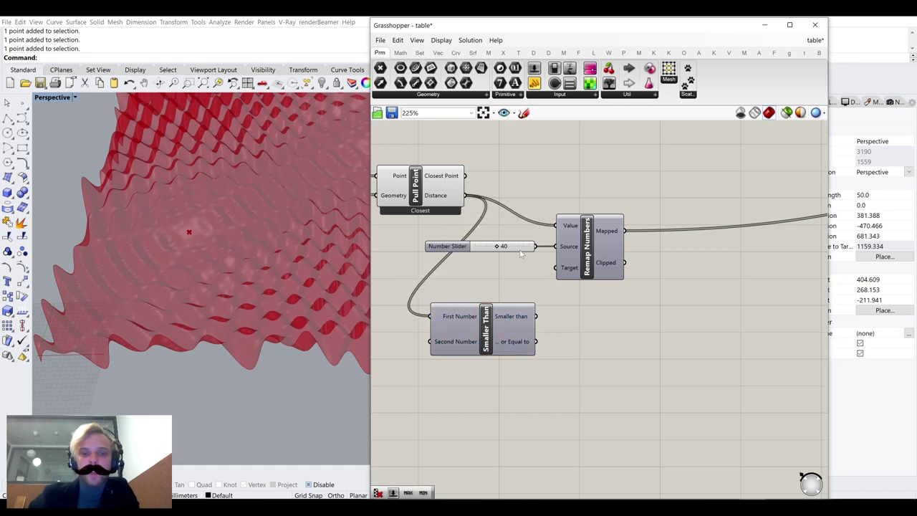
left_click_drag(537, 247, 574, 356)
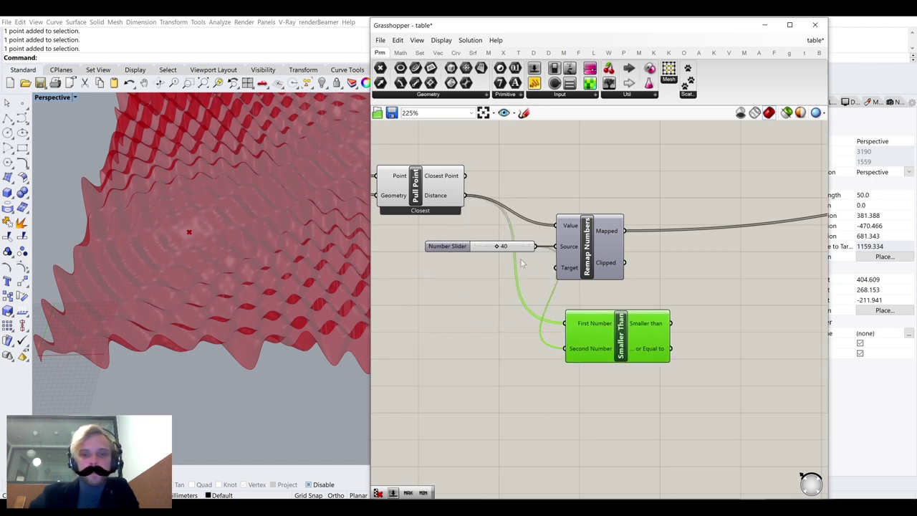
Space out the 40 slider, Smaller Than and Remap Numbers so their wires are easy to follow
left_click_drag(496, 250, 456, 245)
left_click_drag(617, 332, 618, 353)
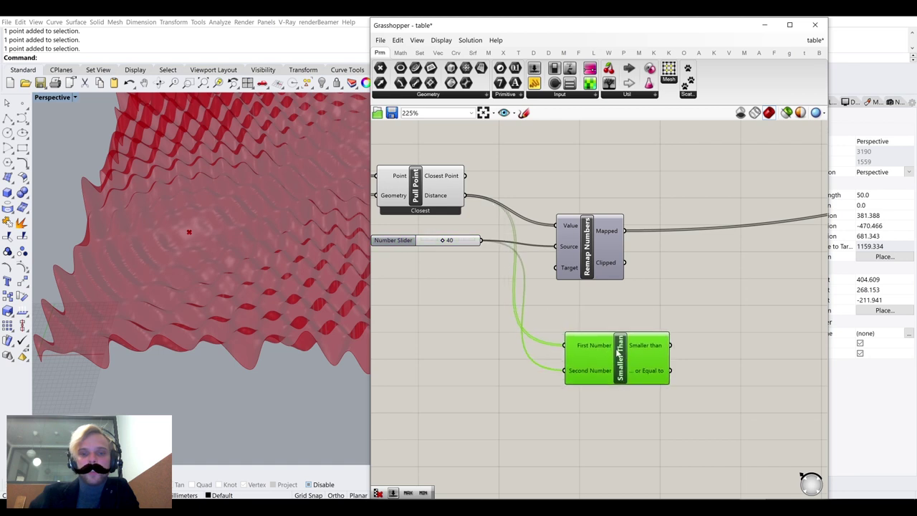
left_click(662, 284)
right_click_drag(663, 283, 562, 306)
double_click(655, 289)
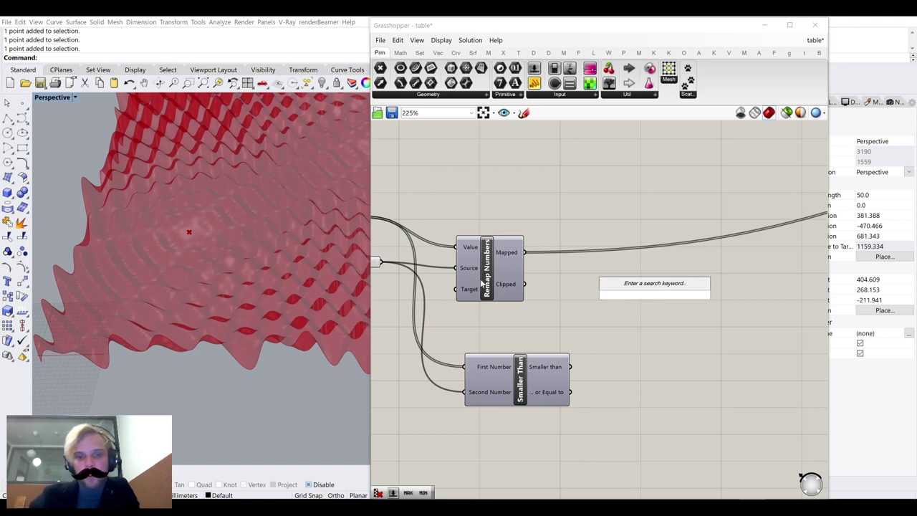
left_click_drag(482, 282, 483, 284)
left_click(637, 309)
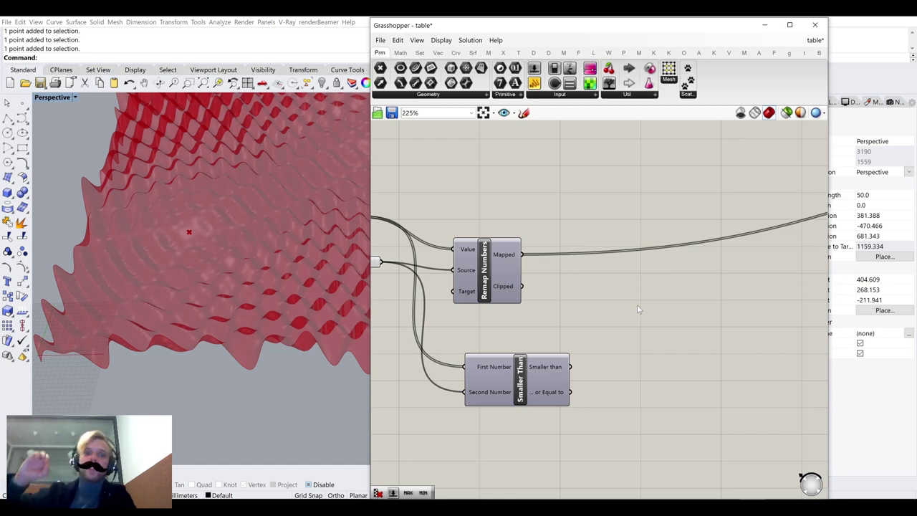
Trace the remapped distance wire between the second Multiplication and the new Remap Numbers
scroll(495, 240, "down", 7)
right_click_drag(708, 211, 610, 238)
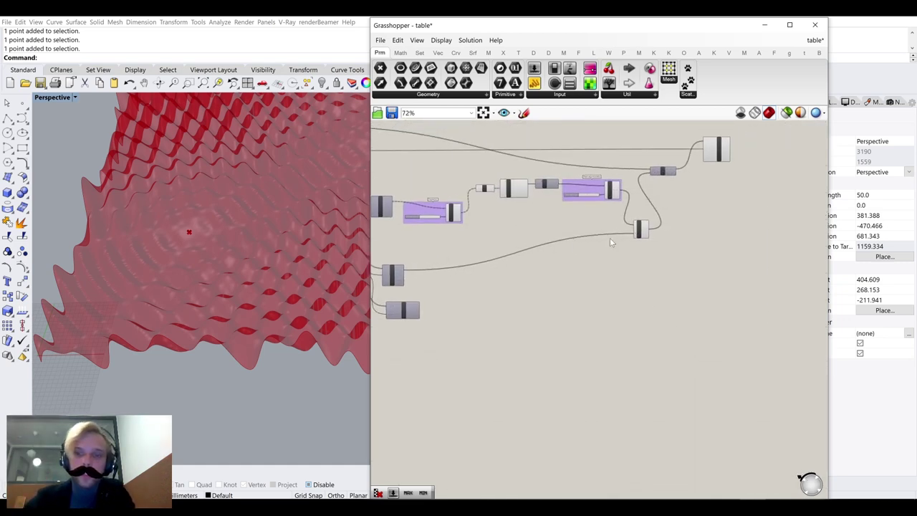
scroll(634, 229, "up", 9)
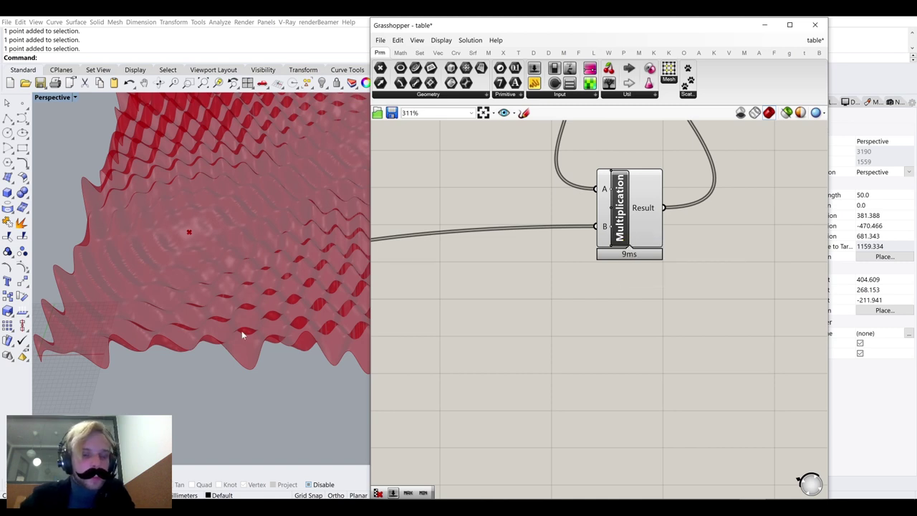
right_click_drag(665, 251, 737, 242)
scroll(737, 241, "down", 4)
right_click_drag(595, 255, 774, 162)
right_click_drag(562, 246, 636, 253)
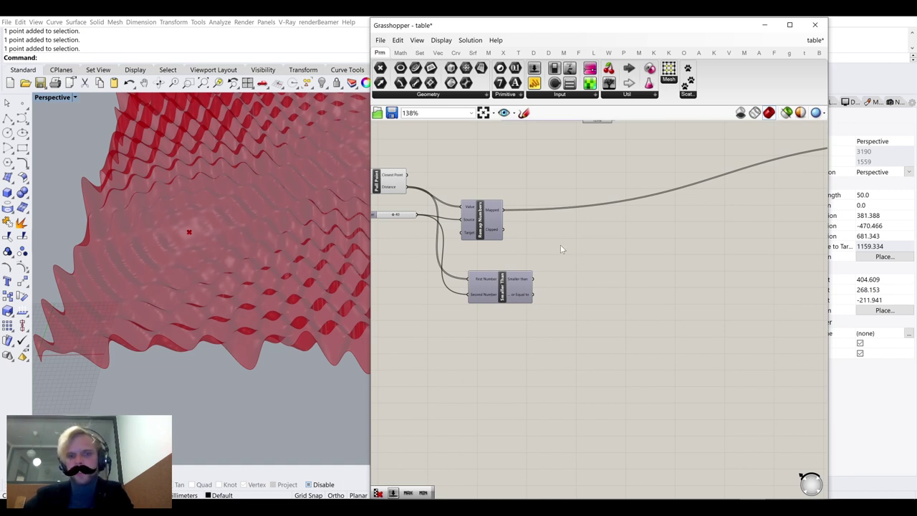
Add a Pick'n'Choose component and connect the "or Equal to" output of Smaller Than to its Pattern input
scroll(562, 247, "up", 3)
double_click(583, 251)
type("pick n")
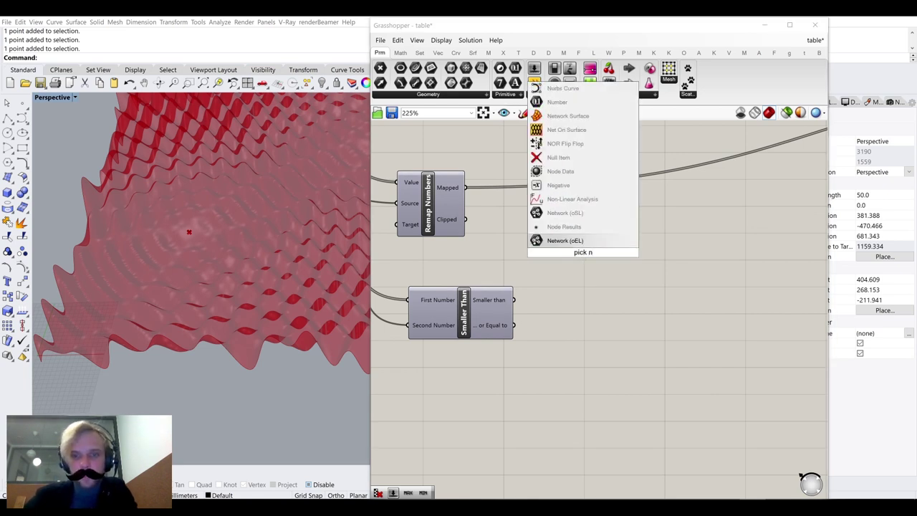
key("BackSpace")
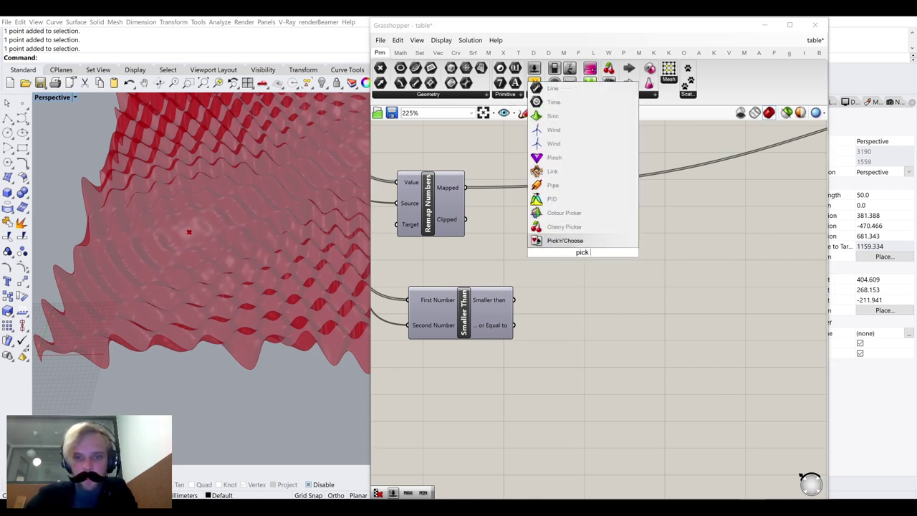
left_click(573, 241)
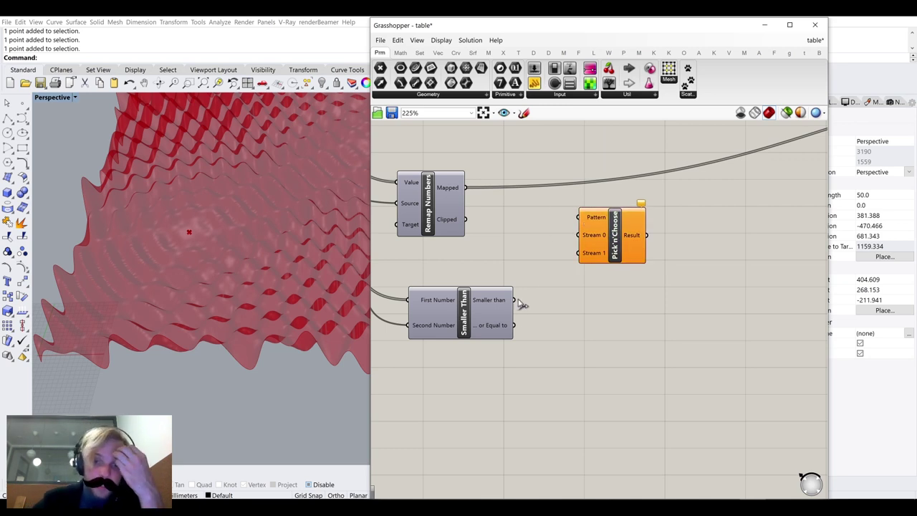
left_click_drag(509, 323, 628, 233)
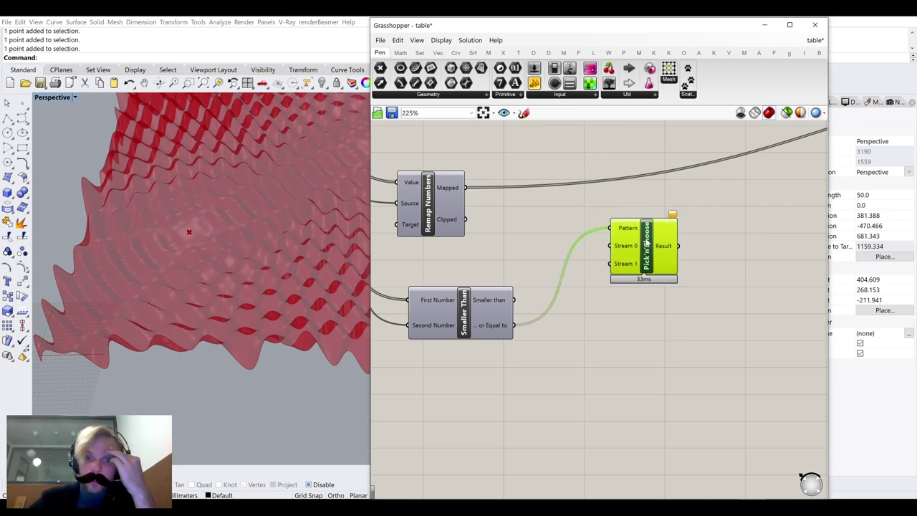
Move the 40 slider farther from Remap Numbers, below the Pull Point component
right_click_drag(436, 256, 579, 255)
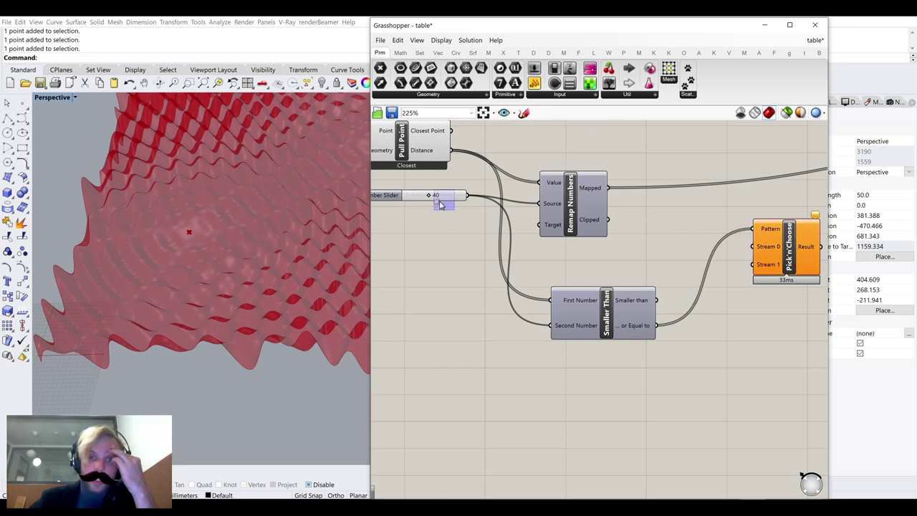
right_click_drag(433, 163, 450, 224)
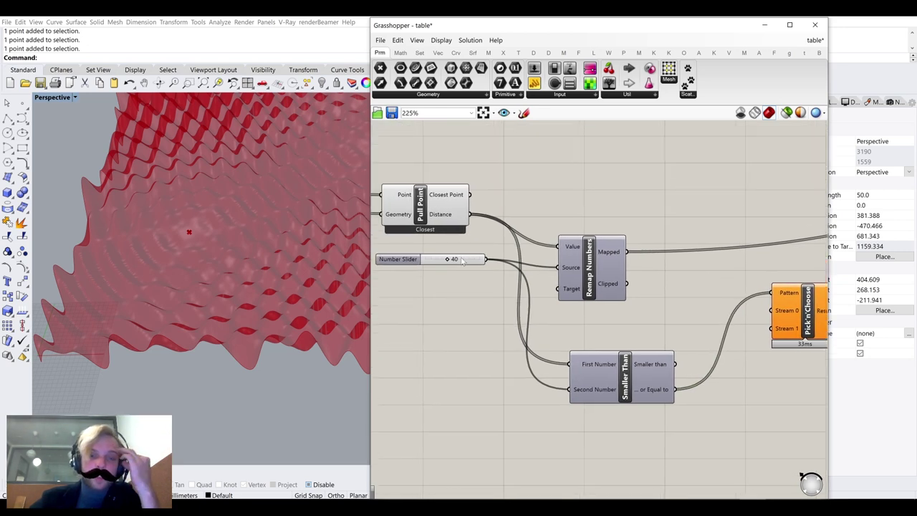
left_click_drag(474, 262, 453, 271)
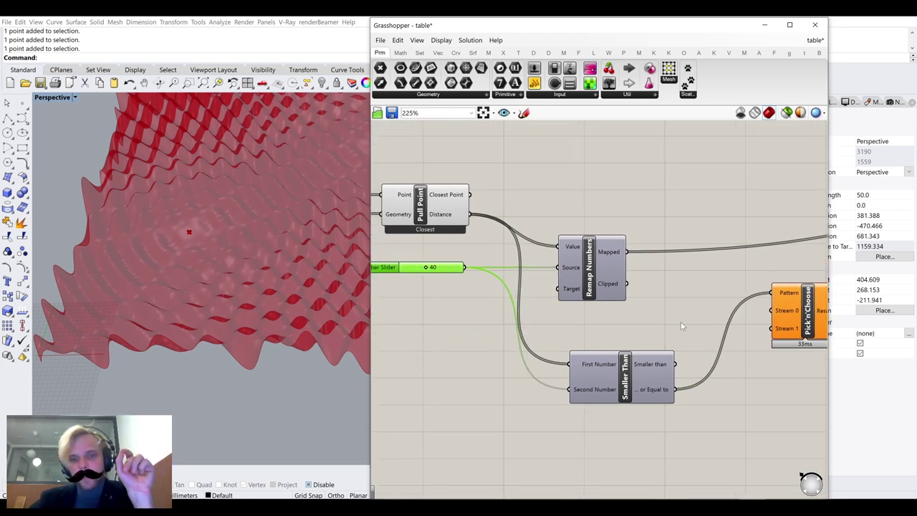
Connect the Mapped output of Remap Numbers to Stream 0 of Pick'n'Choose
right_click_drag(682, 326, 541, 272)
left_click_drag(670, 263, 696, 272)
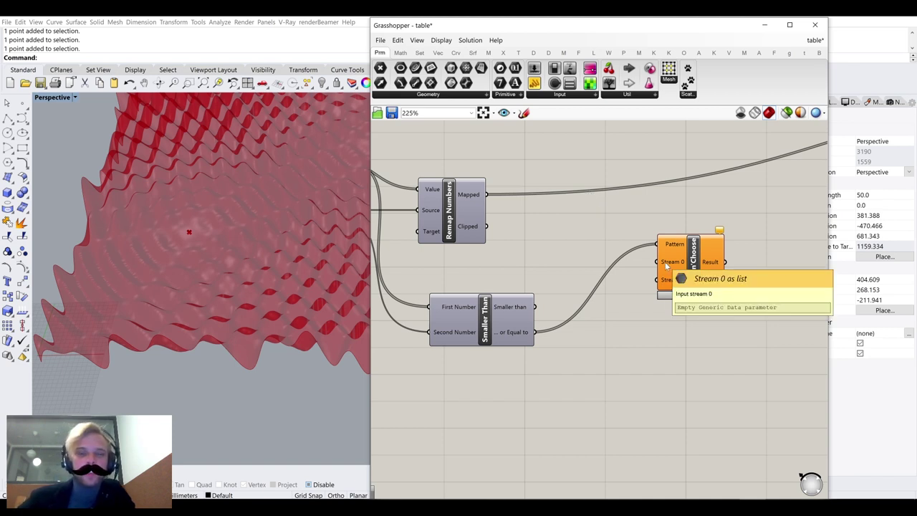
left_click_drag(491, 199, 657, 261)
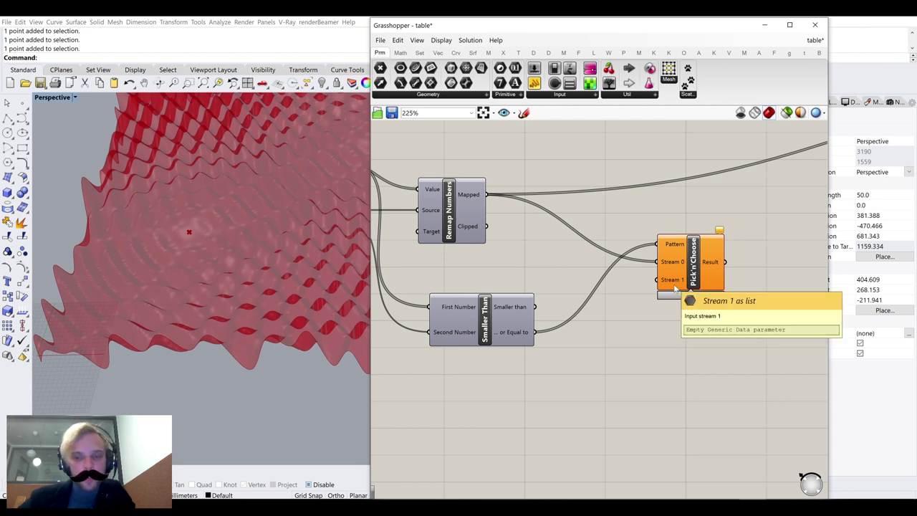
Add a panel containing 1 below Pick'n'Choose and connect it to Stream 1
double_click(661, 328)
type("//")
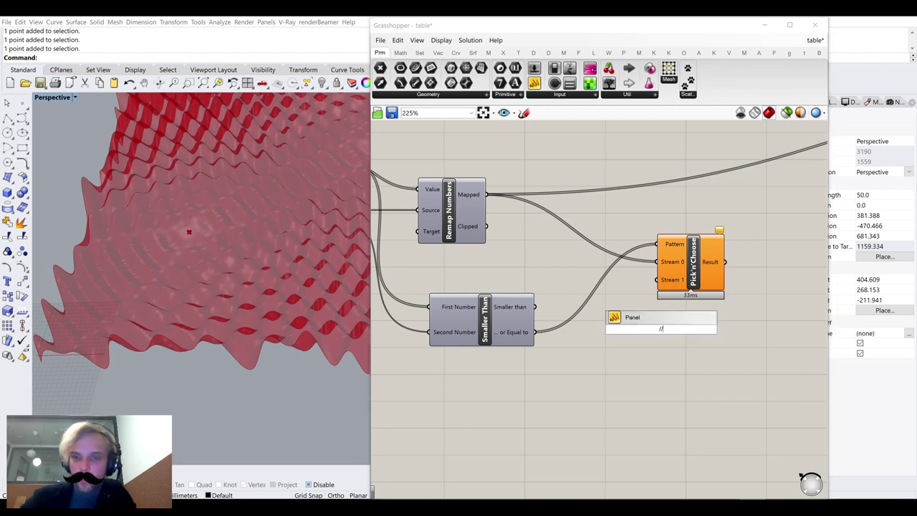
type("1")
key("Return")
scroll(666, 330, "up", 4)
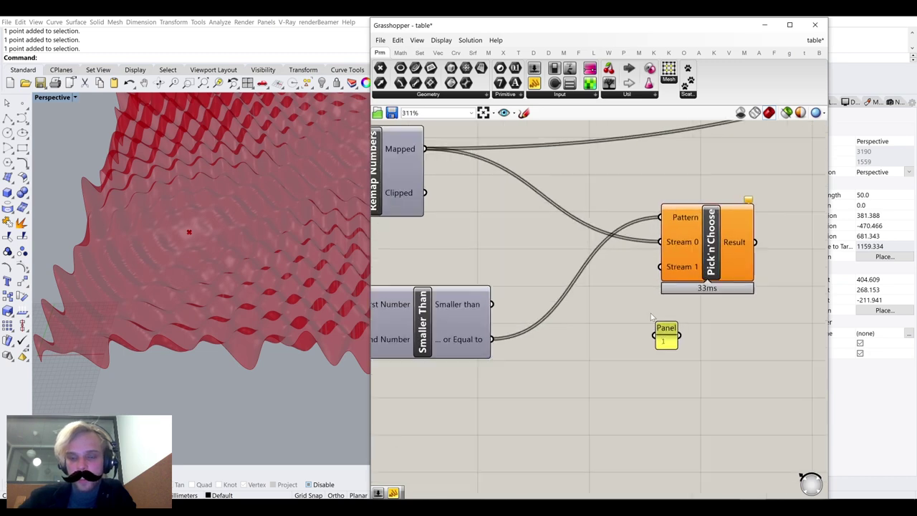
left_click_drag(692, 344, 663, 253)
Place the panel containing 1 directly beside the Stream 1 input so its wire runs straight
scroll(649, 270, "down", 3)
scroll(664, 313, "up", 5)
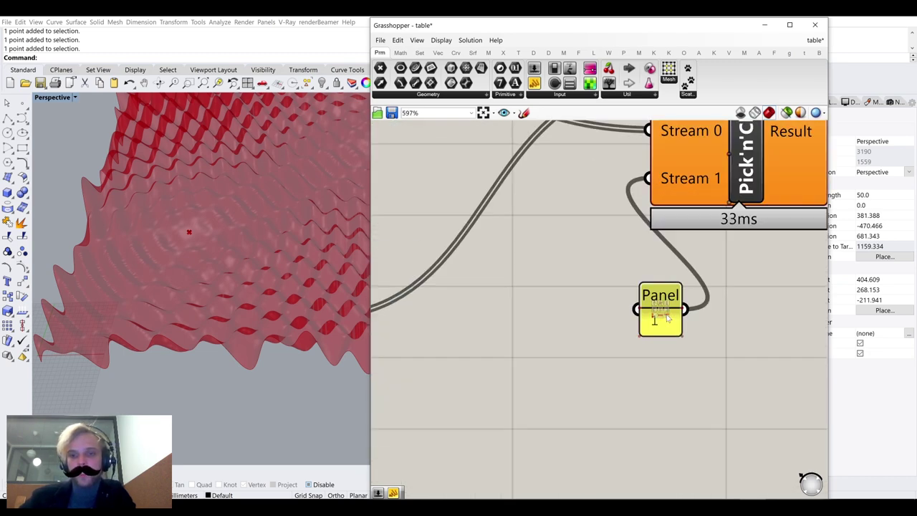
left_click(666, 296)
left_click_drag(649, 287, 563, 164)
scroll(627, 258, "down", 2)
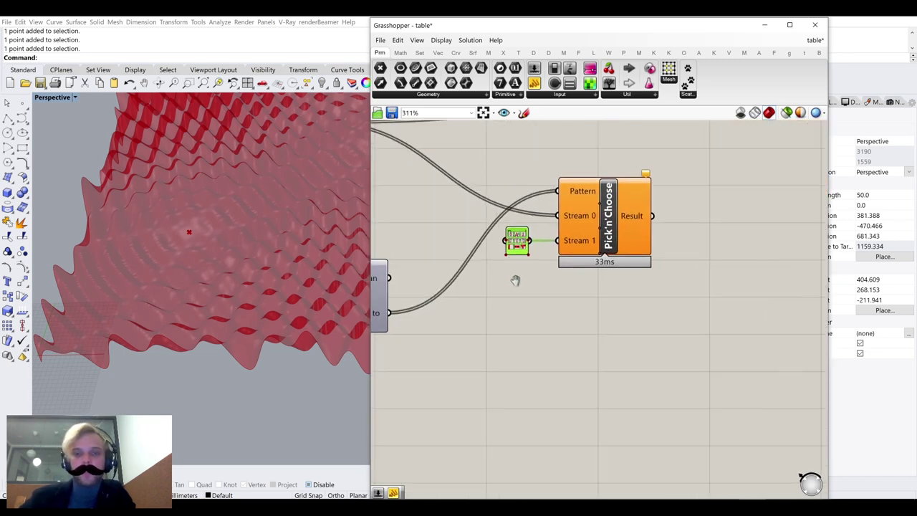
Check the warning on Pick'n'Choose and disconnect the panel containing 1 from Stream 1, moving it clear of the component
scroll(630, 265, "up", 3)
mouse_move(630, 265)
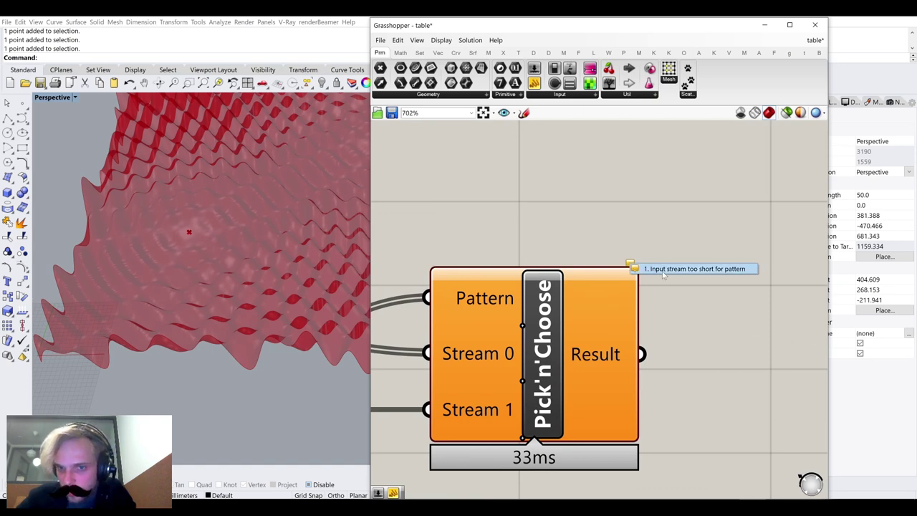
scroll(690, 226, "down", 2)
scroll(597, 297, "up", 3)
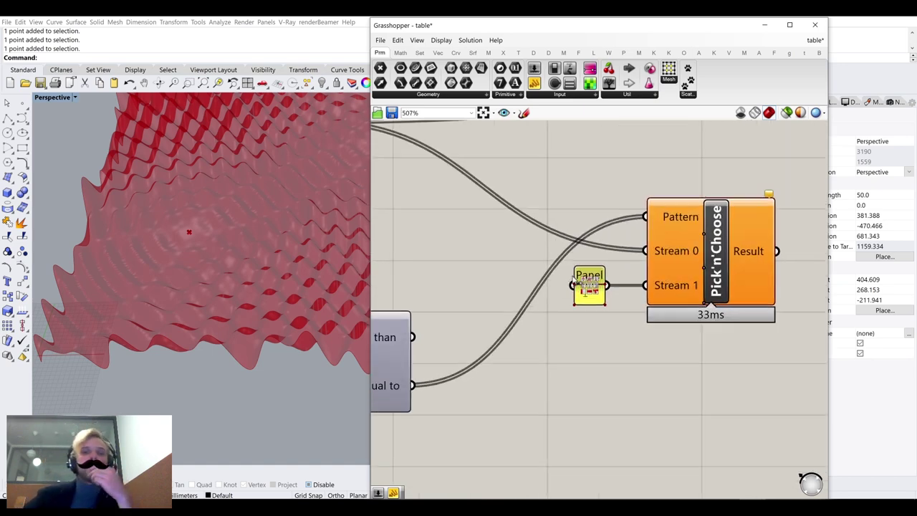
scroll(600, 296, "down", 2)
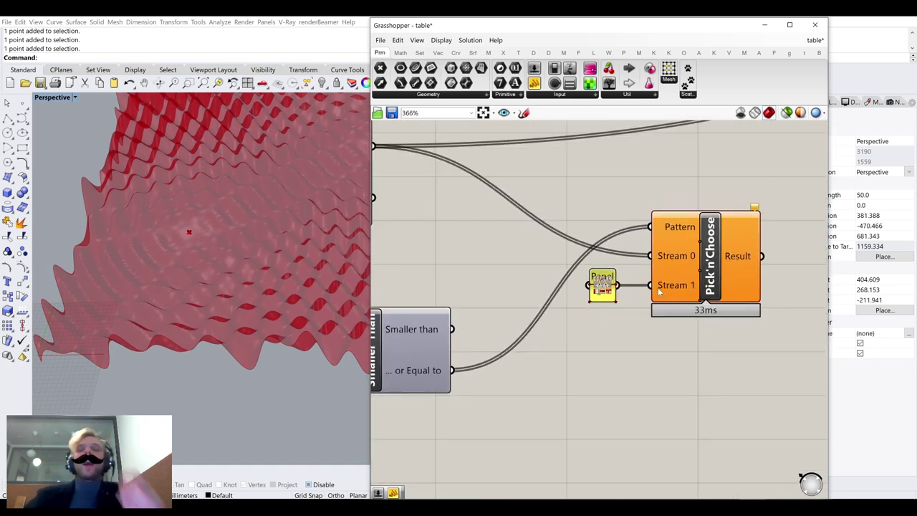
scroll(600, 290, "up", 2)
left_click_drag(607, 293, 426, 204, "ctrl")
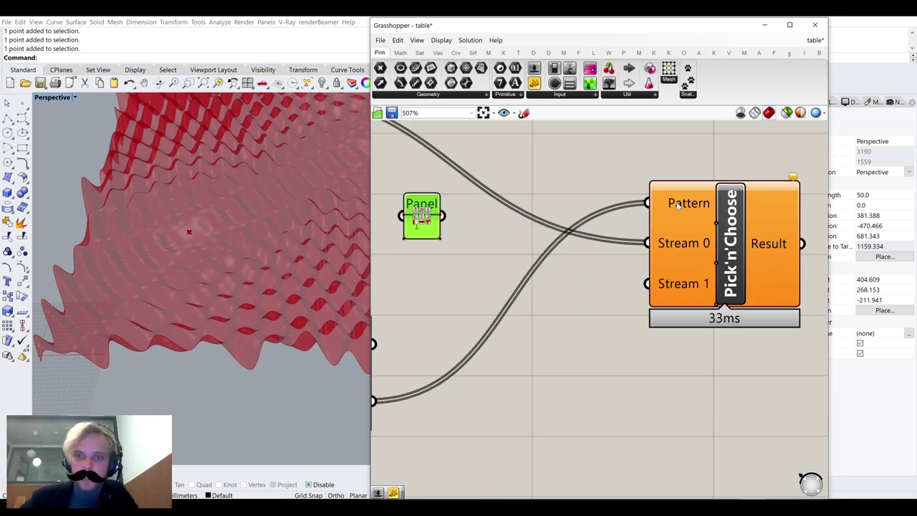
mouse_move(678, 206)
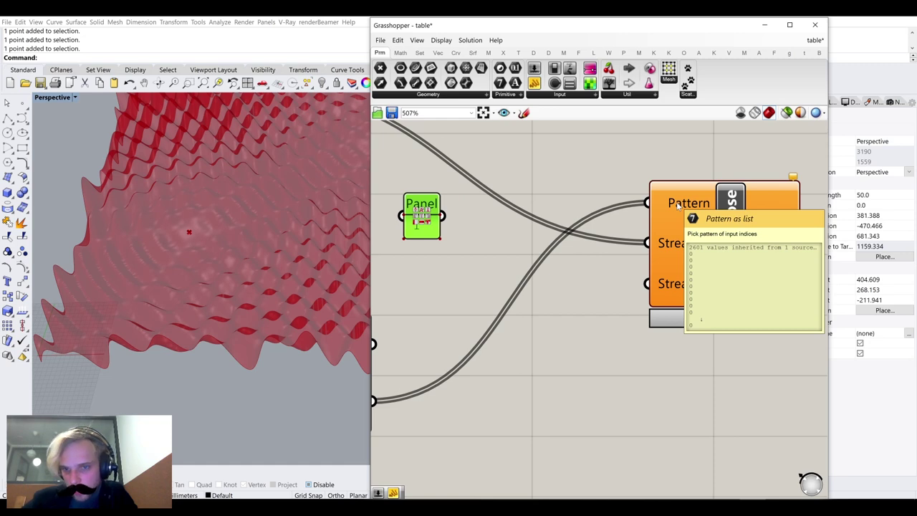
scroll(512, 225, "down", 2)
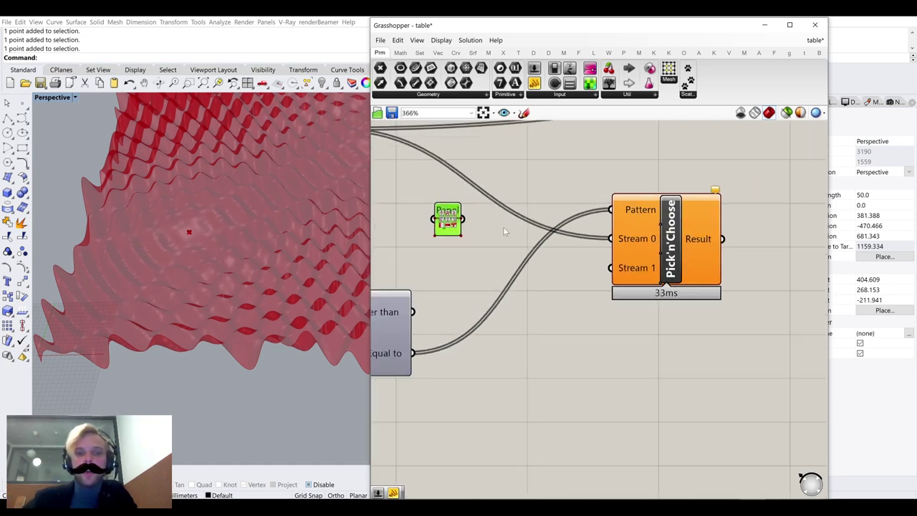
Add a Repeat Data component beside the panel and connect the panel containing 1 to its Data input
right_click_drag(505, 228, 588, 228)
scroll(530, 224, "up", 2)
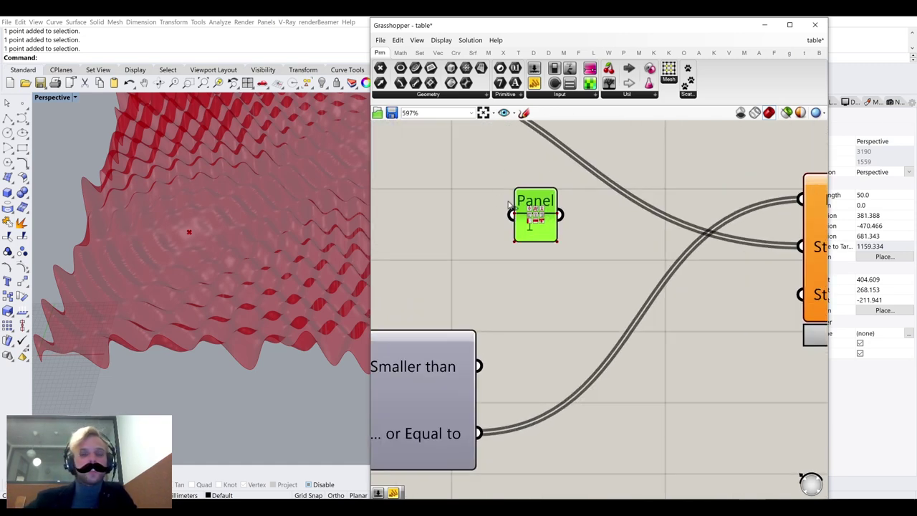
scroll(509, 206, "down", 1)
double_click(597, 147)
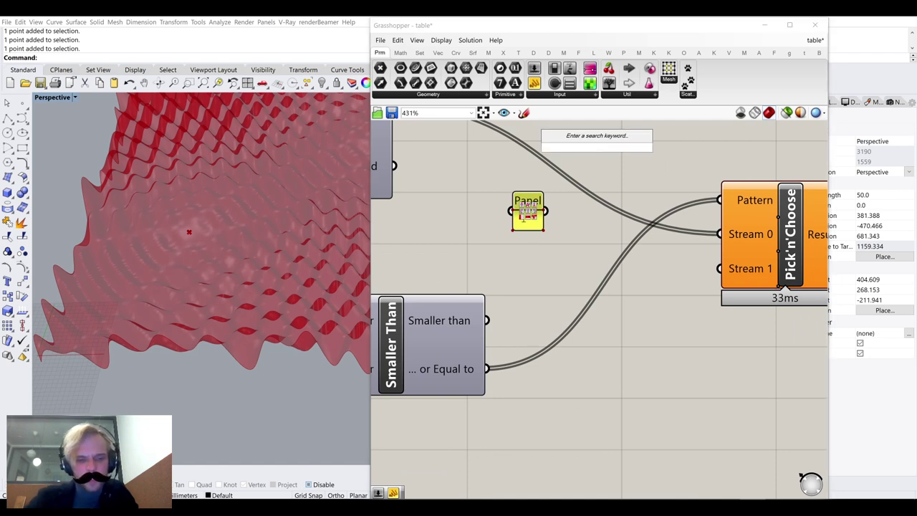
type("repeat")
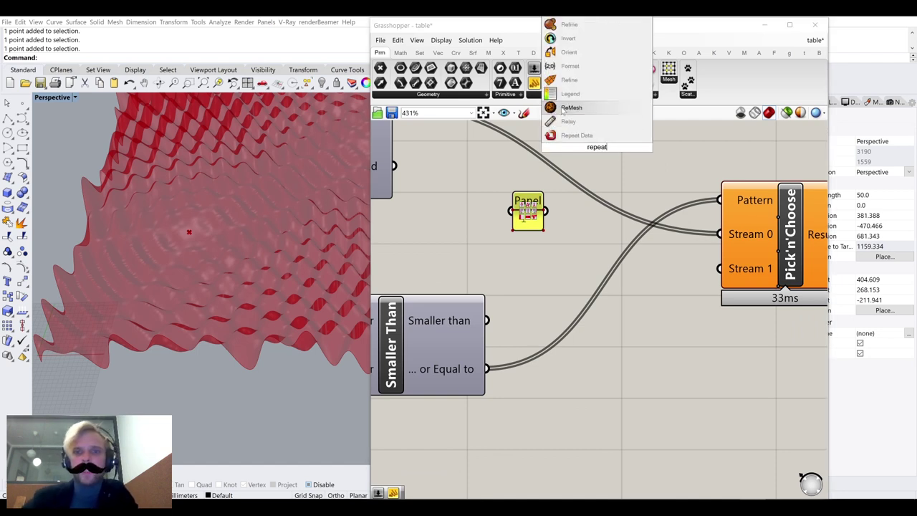
left_click(577, 135)
left_click_drag(536, 121, 549, 218)
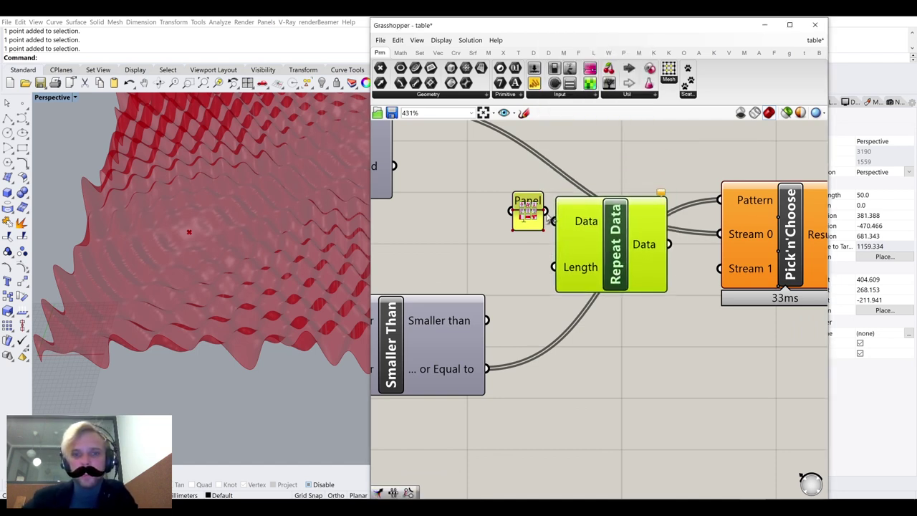
left_click_drag(592, 239, 607, 230)
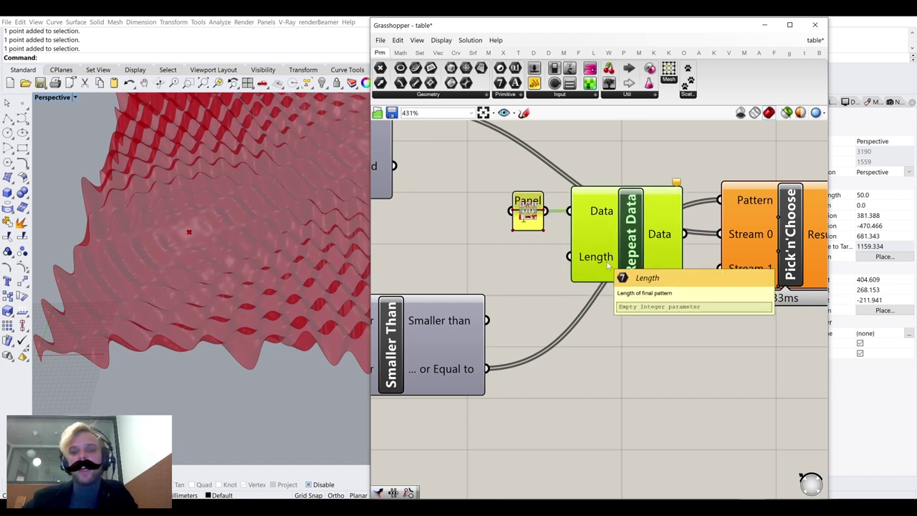
Shift the panel and Repeat Data upward together, and move Smaller Than lower beneath Remap Numbers
mouse_move(782, 190)
right_mouse_down()
mouse_move(703, 193)
mouse_move(797, 186)
right_mouse_up()
left_click_drag(661, 315, 539, 183)
left_click_drag(637, 208, 619, 183)
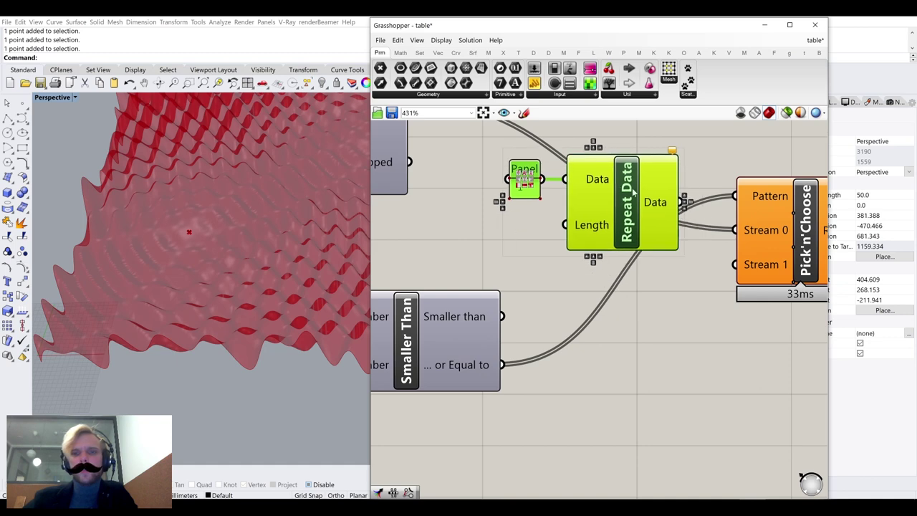
right_click_drag(579, 215, 626, 233)
left_click(497, 261)
scroll(511, 251, "down", 4)
right_click_drag(481, 301, 585, 284)
left_click_drag(584, 284, 538, 313)
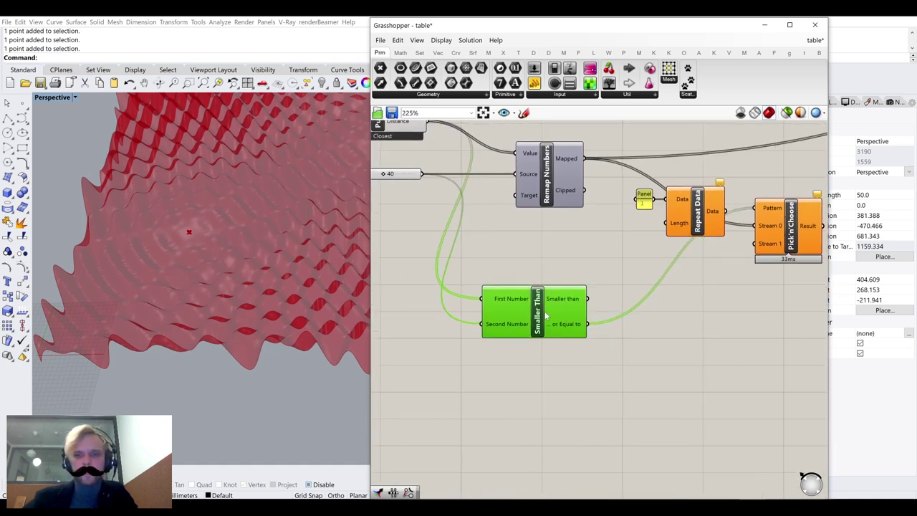
Move the panel and Repeat Data together into the gap between Remap Numbers and Smaller Than, away from Pick'n'Choose
left_click(692, 276)
scroll(667, 197, "up", 3)
left_click_drag(625, 154, 722, 229)
left_click_drag(722, 229, 669, 268)
Examine the panel's value, the Length input of Repeat Data and the outputs of Smaller Than
left_click(602, 208)
scroll(582, 230, "up", 15)
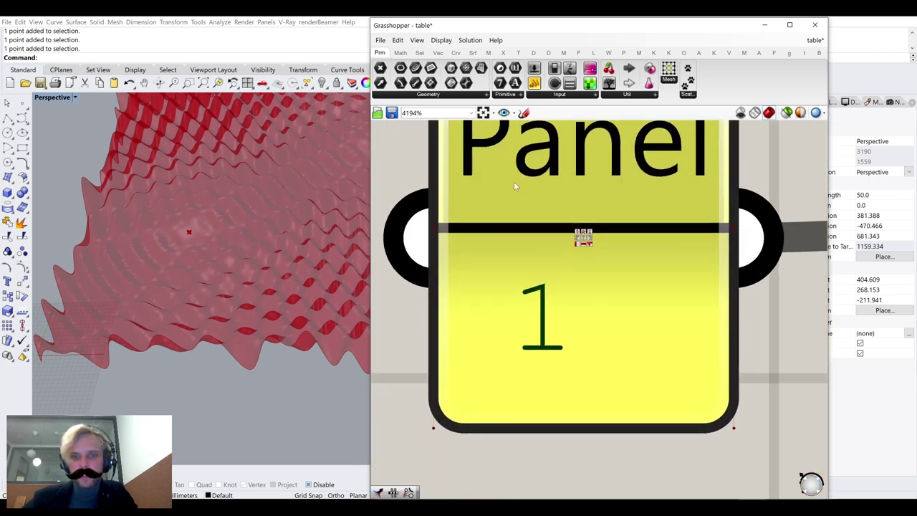
scroll(586, 336, "down", 10)
right_click_drag(601, 284, 593, 213)
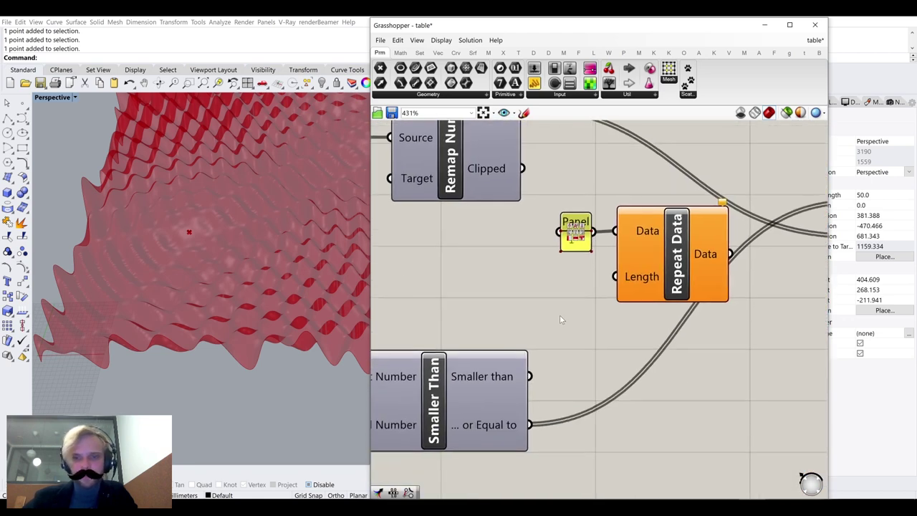
scroll(561, 316, "up", 1)
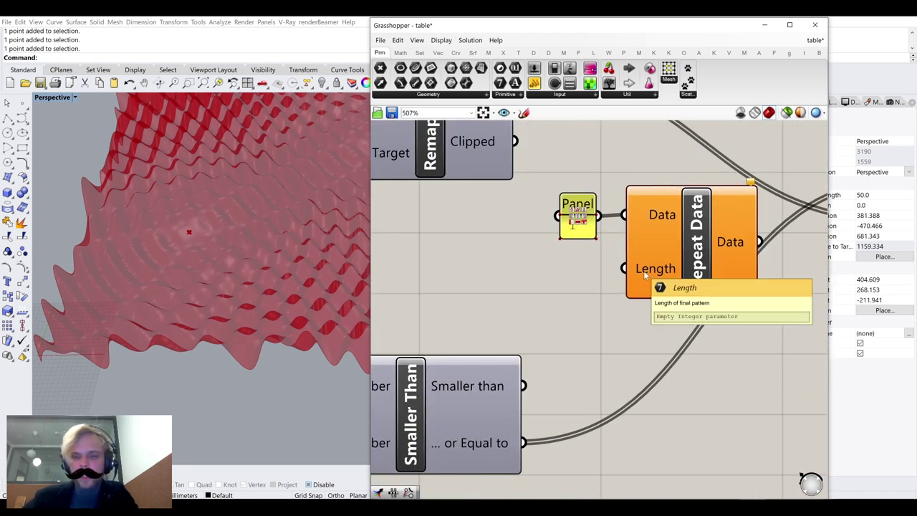
right_click_drag(538, 377, 569, 299)
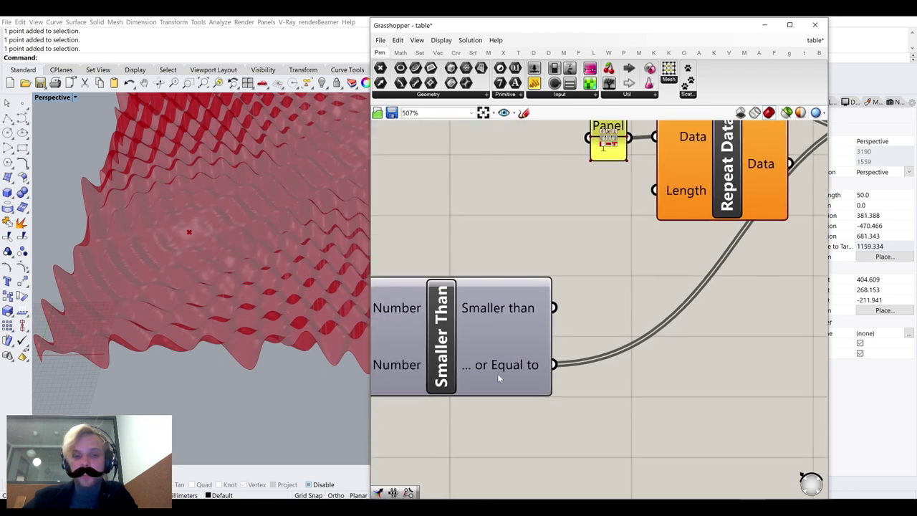
mouse_move(497, 373)
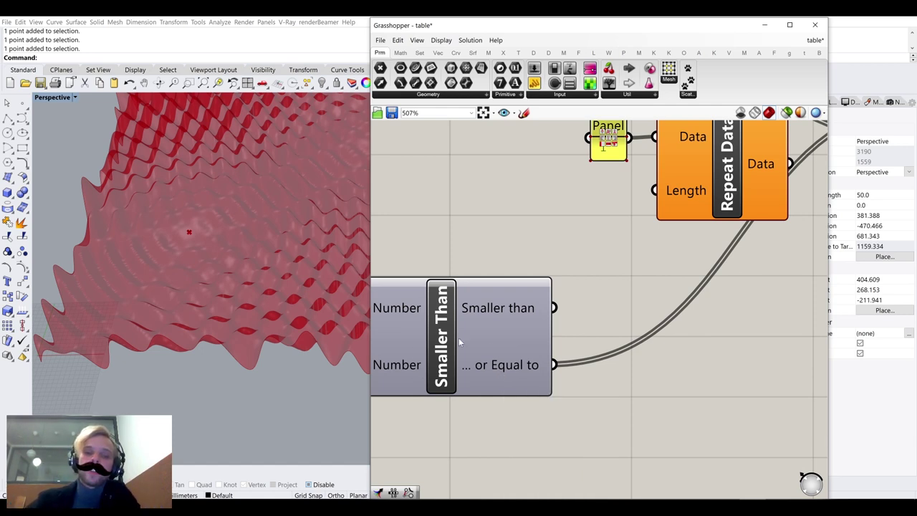
Add a List Length component above Smaller Than and connect the "or Equal to" output to its List input
double_click(551, 199)
type("li")
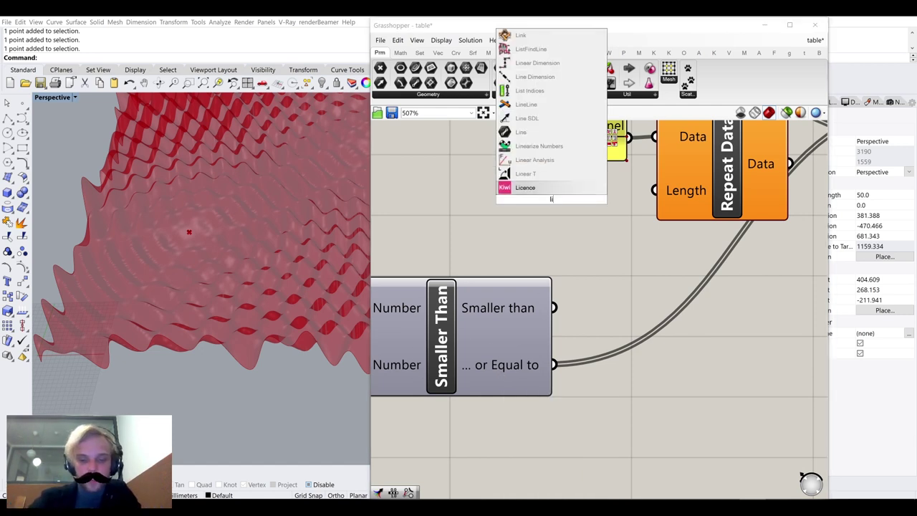
type("st le")
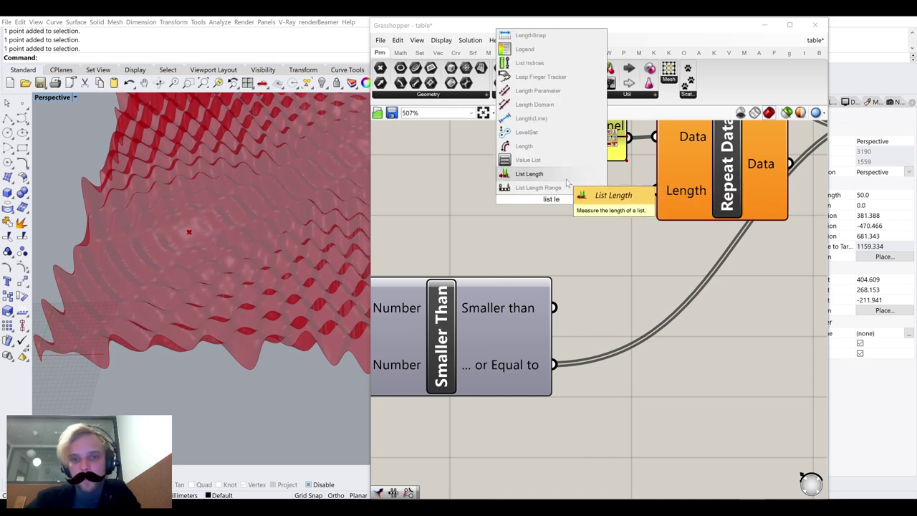
left_click(565, 177)
left_click_drag(553, 365, 488, 198)
left_click_drag(576, 187, 588, 209)
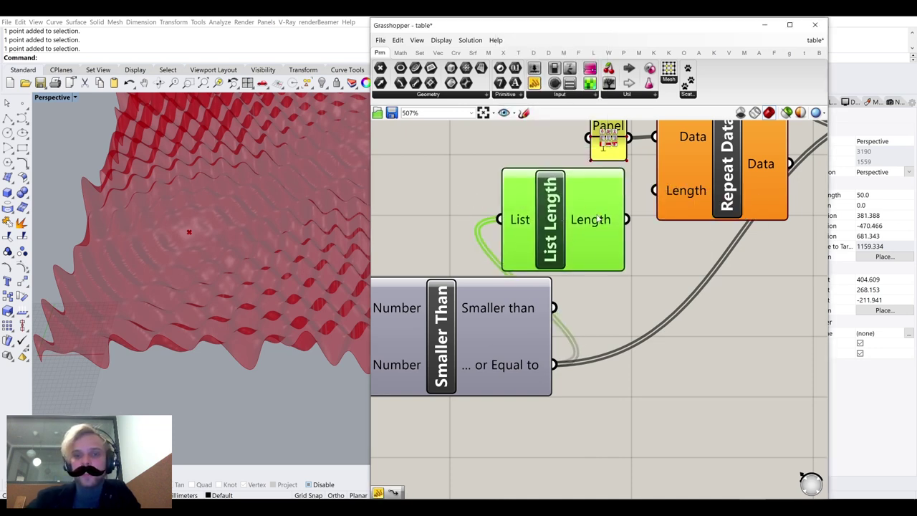
mouse_move(599, 219)
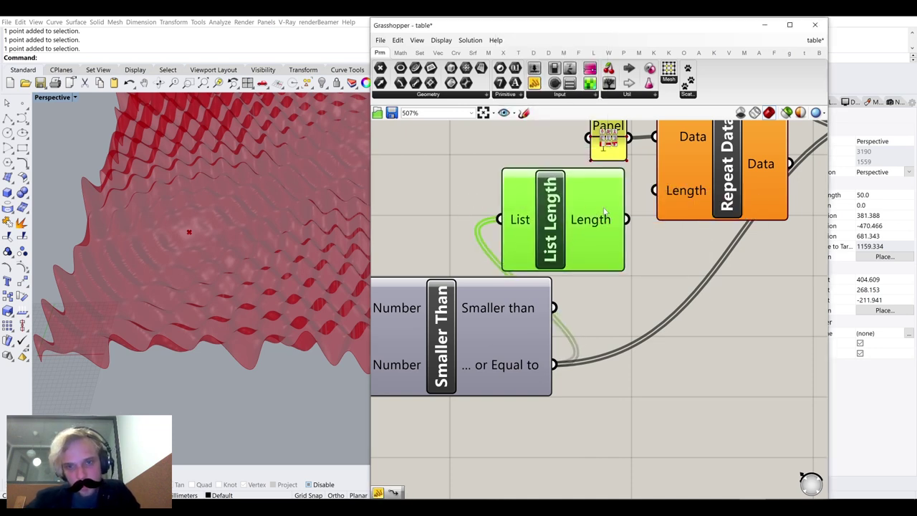
Shift Smaller Than away from List Length and connect List Length's output to the Length input of Repeat Data
scroll(591, 228, "down", 3)
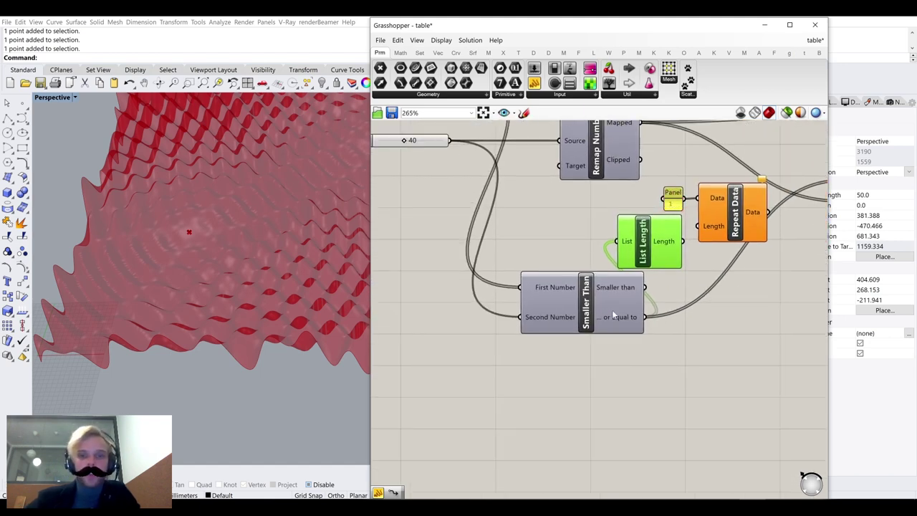
left_click_drag(615, 316, 575, 313)
mouse_move(683, 242)
left_mouse_down()
mouse_move(698, 226)
mouse_move(672, 233)
left_mouse_up()
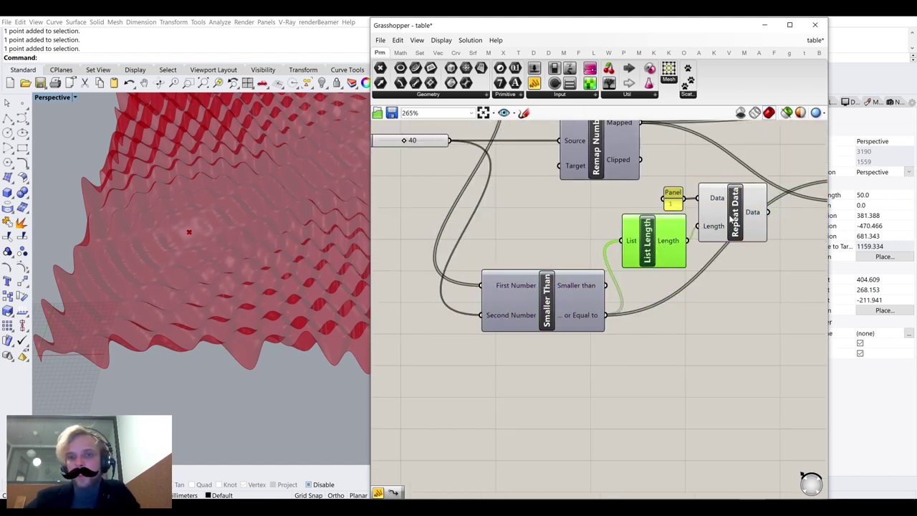
right_click_drag(731, 217, 599, 258)
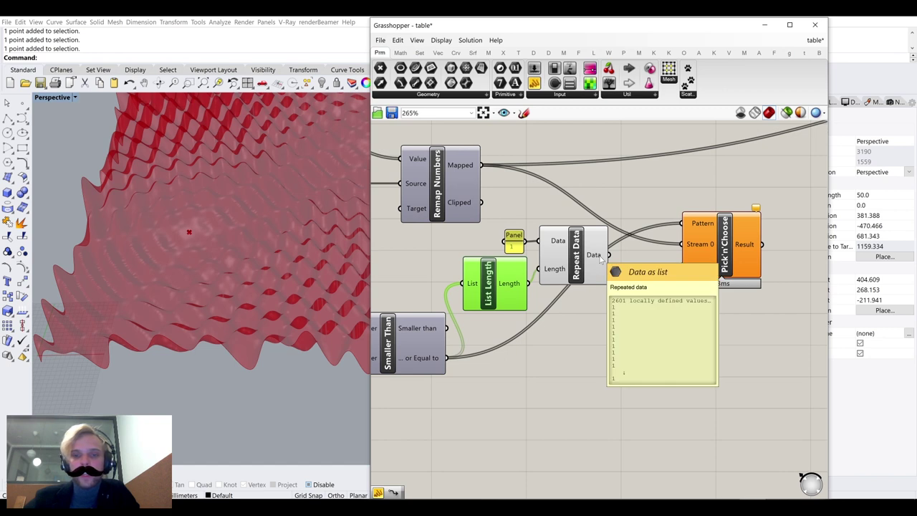
Connect Repeat Data's output to Stream 1 of Pick'n'Choose, and shift the panel, List Length and Repeat Data together
left_click_drag(609, 255, 682, 266)
left_click_drag(608, 320, 492, 238)
left_click_drag(578, 248, 602, 259)
Connect the Result of Pick'n'Choose to the B input of the Multiplication that scales the summed waves
right_click_drag(751, 250, 580, 275)
mouse_move(634, 263)
scroll(633, 262, "down", 7)
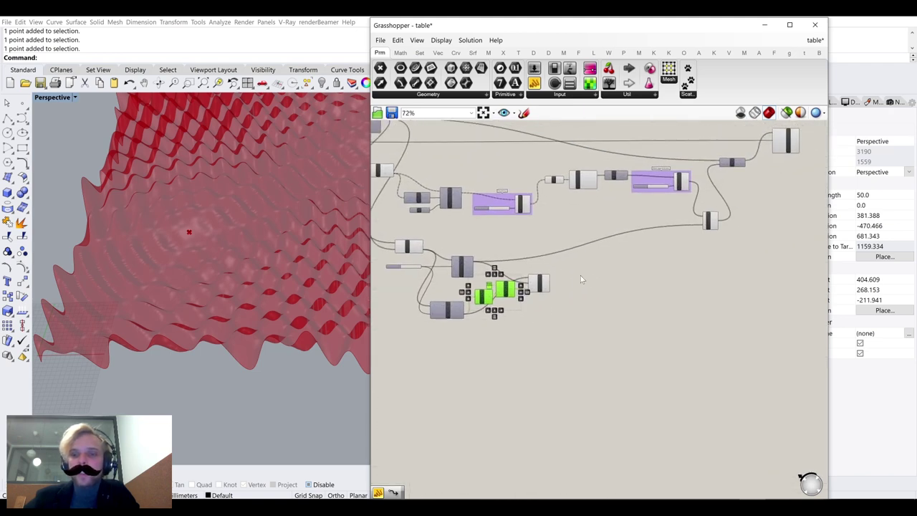
scroll(579, 275, "up", 4)
scroll(534, 288, "down", 2)
left_click_drag(533, 288, 746, 210)
scroll(746, 208, "up", 4)
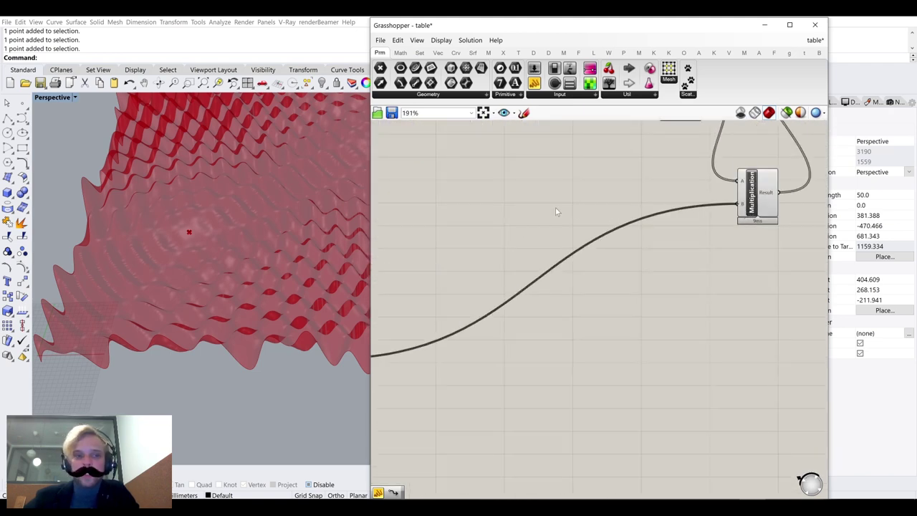
Swap the inputs of Pick'n'Choose so Repeat Data feeds Stream 0 and the Mapped output of Remap Numbers feeds Stream 1
scroll(584, 195, "down", 4)
right_click_drag(626, 177, 707, 155)
scroll(498, 226, "up", 3)
right_click_drag(494, 230, 690, 168)
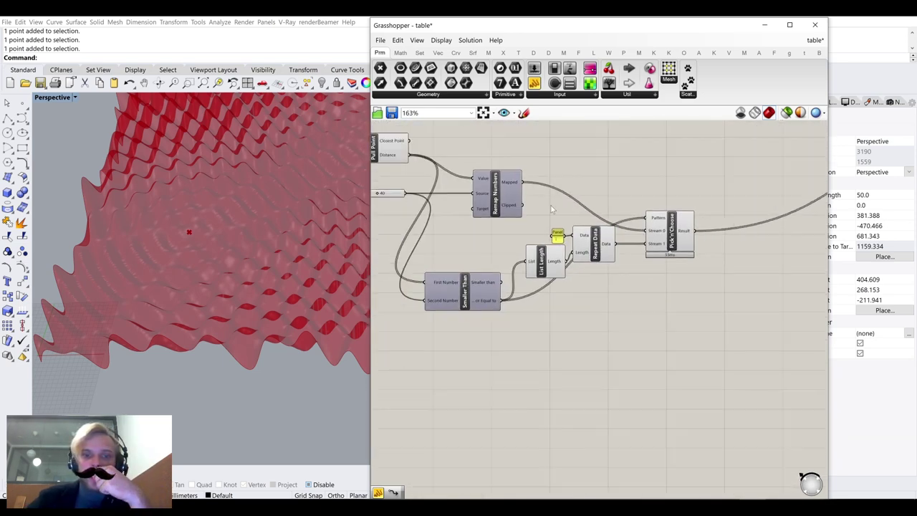
scroll(631, 248, "up", 3)
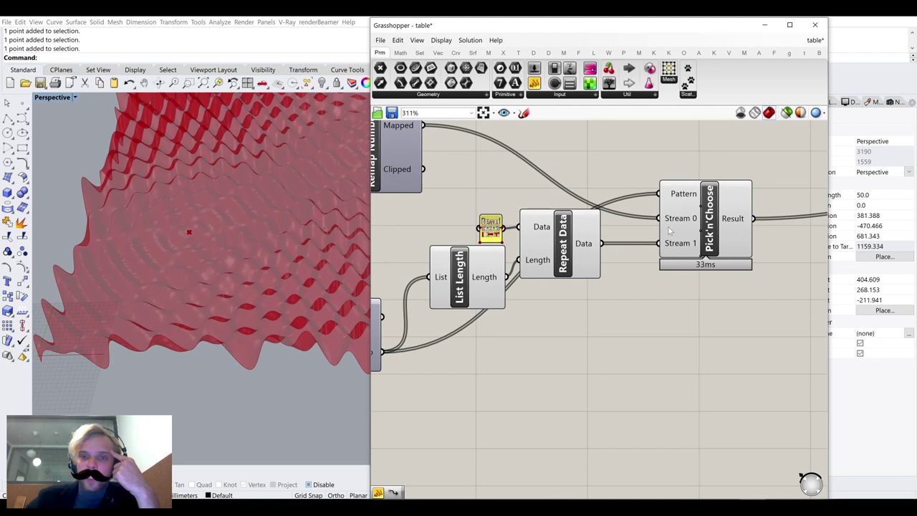
scroll(654, 245, "up", 1)
left_click_drag(659, 244, 595, 244, "ctrl")
scroll(655, 253, "down", 3)
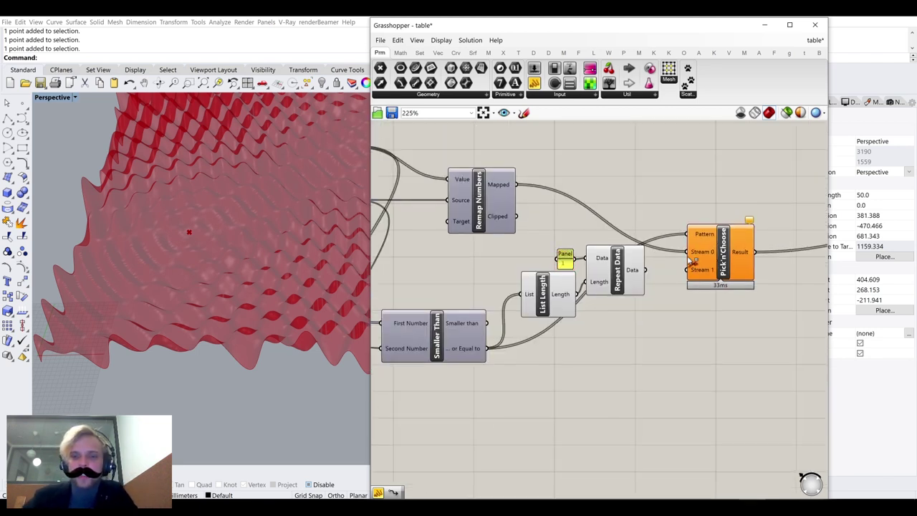
left_click_drag(687, 251, 516, 185)
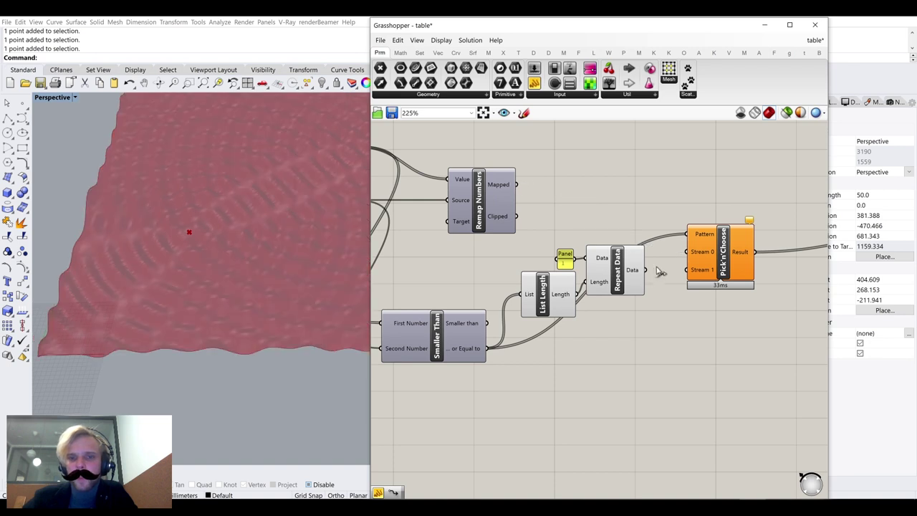
left_click_drag(645, 270, 687, 252)
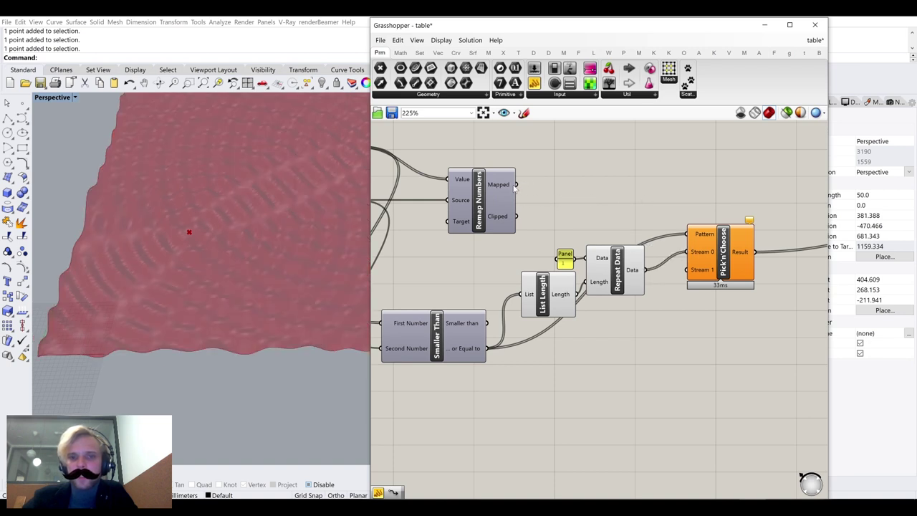
left_click_drag(516, 185, 688, 269)
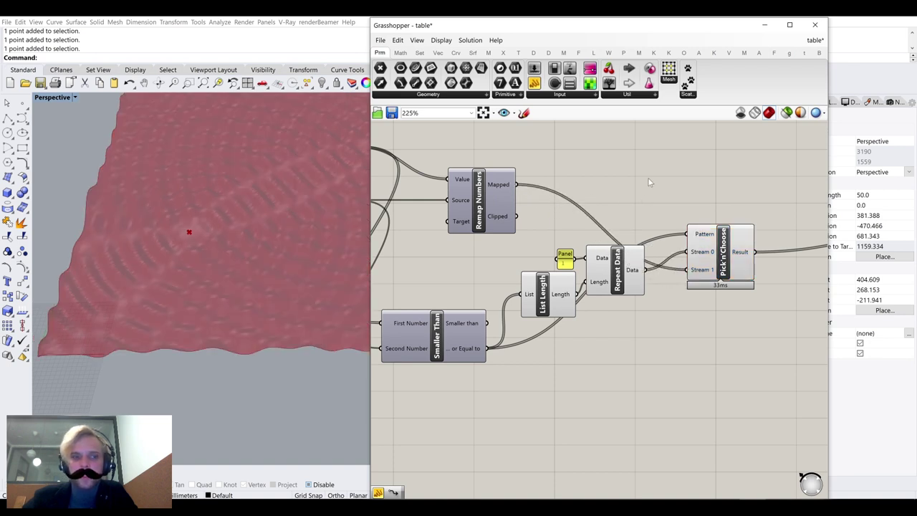
Group the panel, List Length and Repeat Data components, and adjust their placement beside Pick'n'Choose
left_click_drag(648, 334, 543, 257)
left_click_drag(636, 275, 621, 250)
middle_click(621, 251)
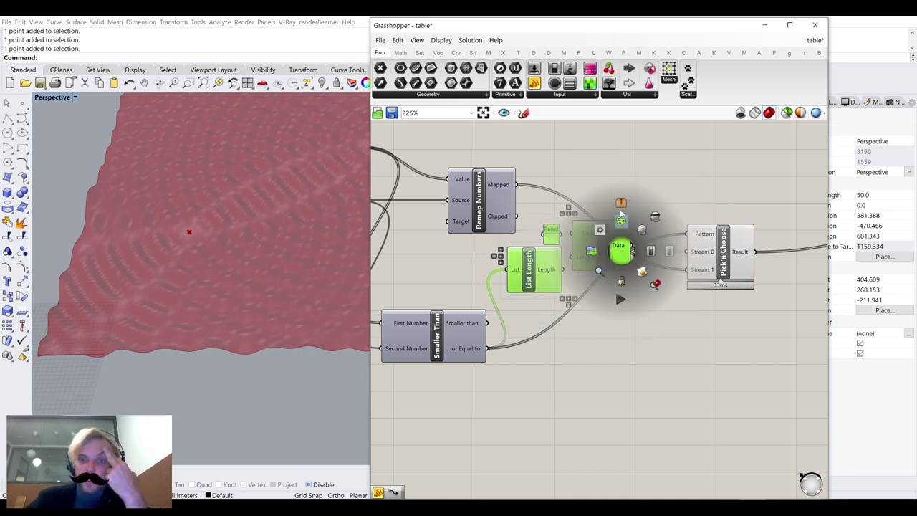
left_click(621, 221)
left_click_drag(607, 291, 620, 291)
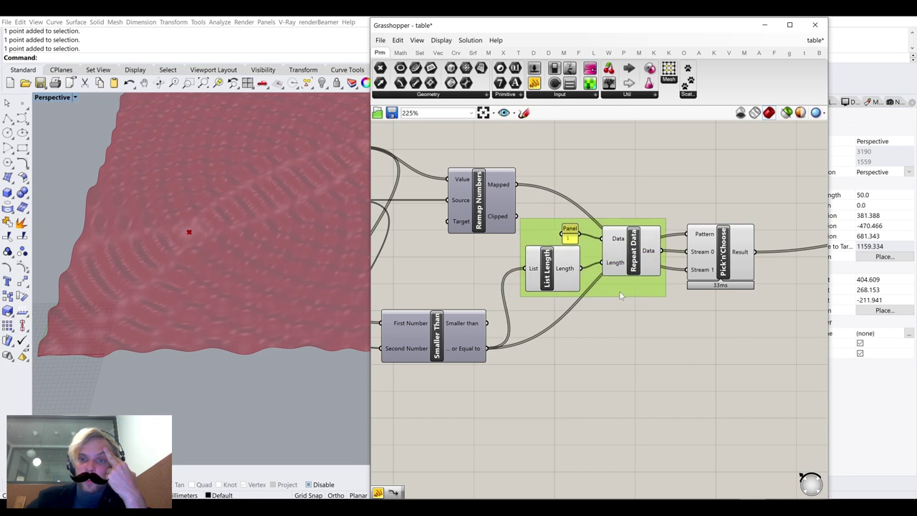
Move Remap Numbers slightly away from the new group and raise Pick'n'Choose above it
left_click(627, 196)
left_click_drag(500, 202, 478, 205)
left_click(670, 208)
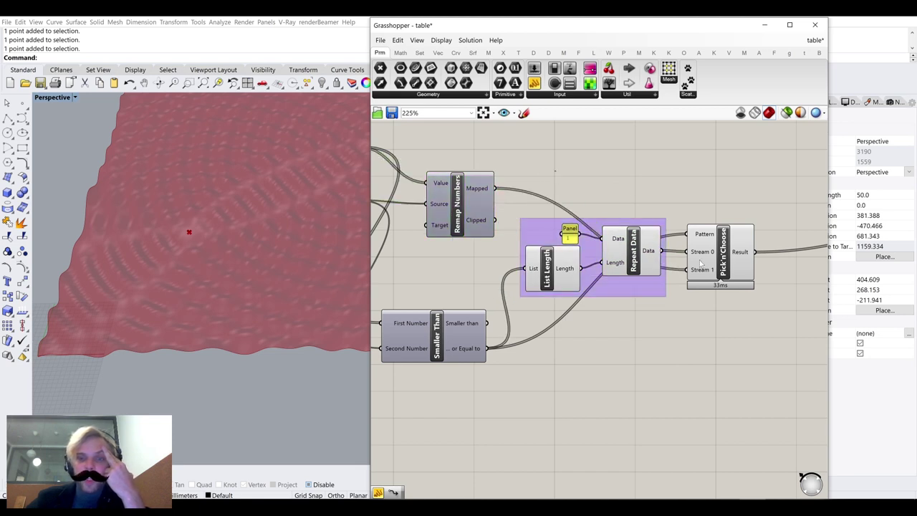
left_click_drag(715, 273, 720, 208)
Add a Circle CNR component in the free space above the lower Remap Numbers
scroll(236, 232, "up", 5)
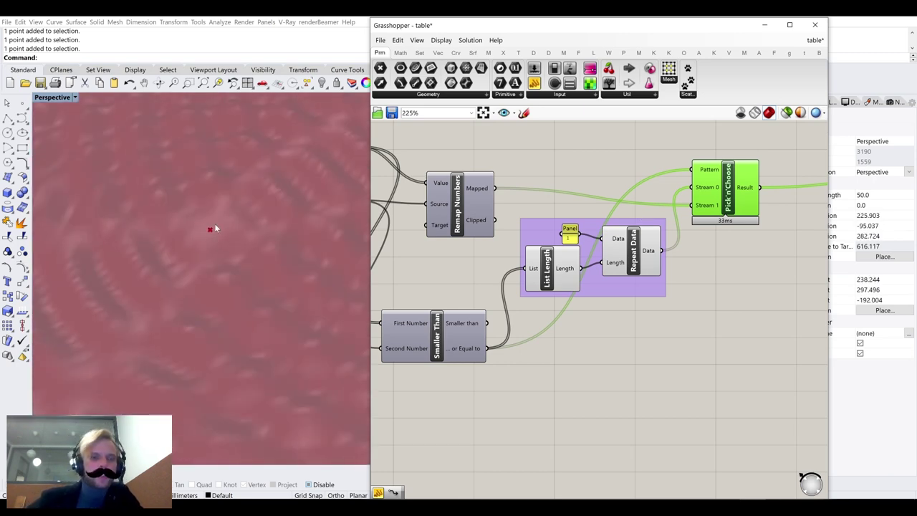
left_click(210, 229)
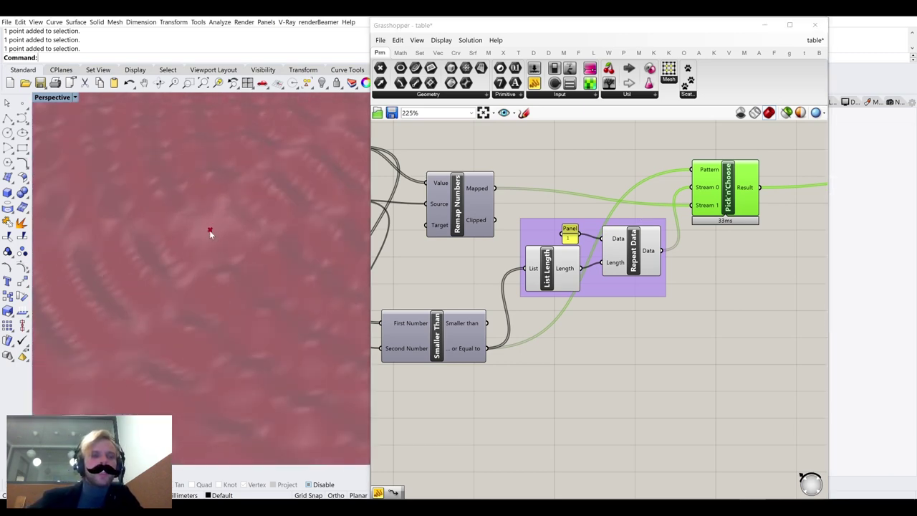
left_click(227, 271)
right_click_drag(480, 199, 546, 321)
double_click(547, 223)
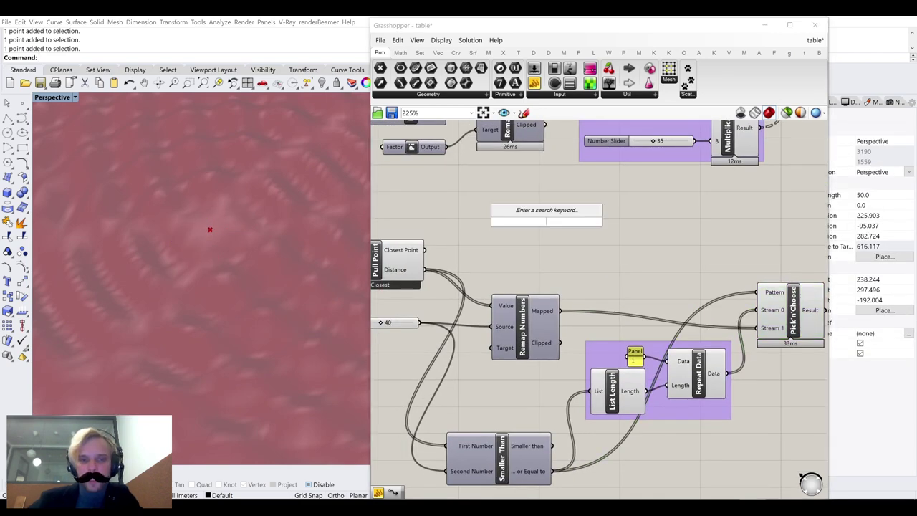
type("cnr")
left_click(534, 210)
Connect the attractor Point parameter to the Center of Circle CNR and the slider set to 40 to its Radius
right_click_drag(394, 261, 511, 282)
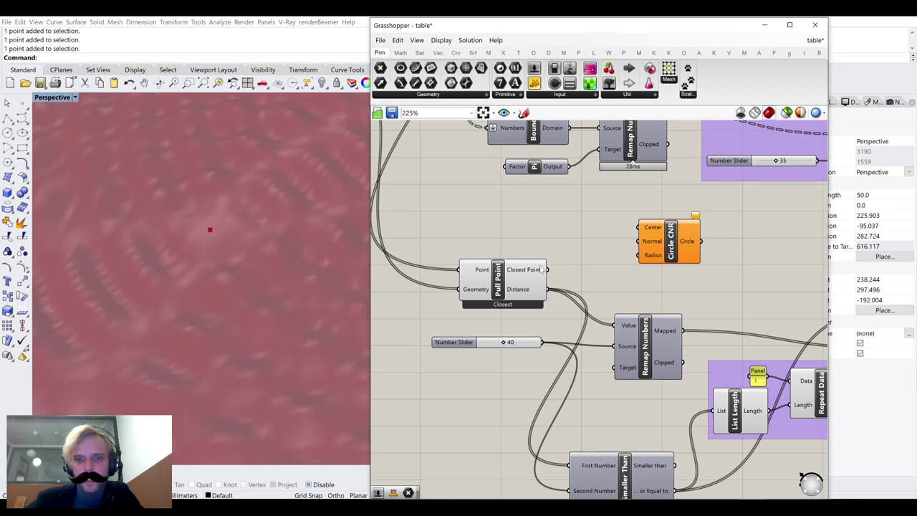
scroll(539, 245, "down", 5)
right_click_drag(442, 160, 453, 190)
scroll(453, 190, "up", 3)
left_click_drag(435, 187, 679, 313)
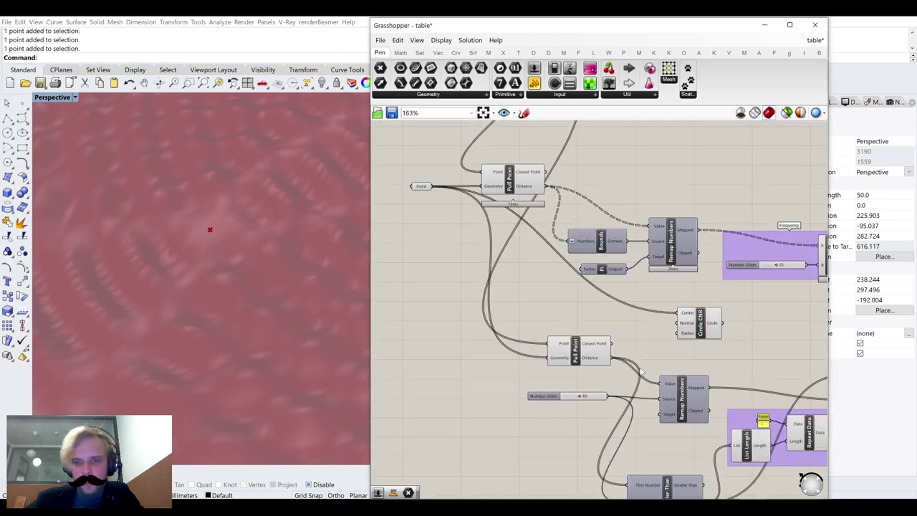
scroll(607, 396, "up", 3)
left_click_drag(607, 395, 722, 293)
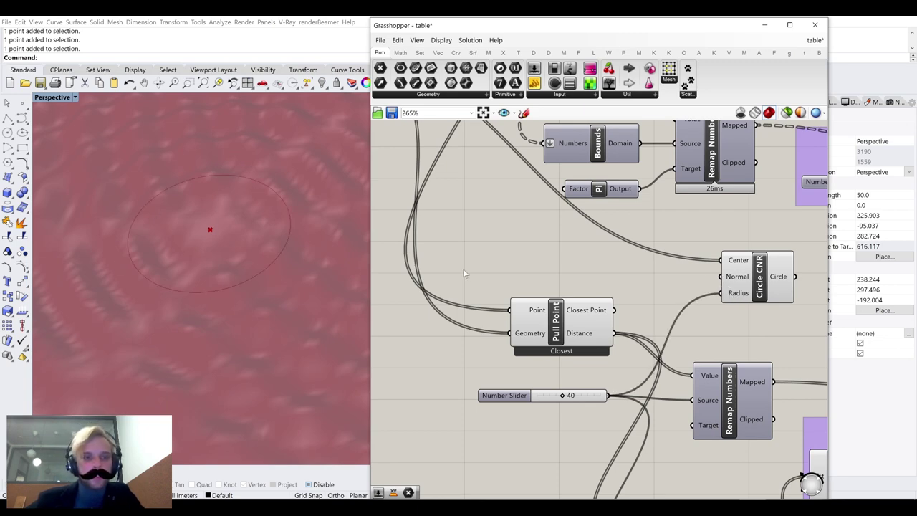
Check the ripples inside the circle around the attractor point, and move Pick'n'Choose farther from the grouped components
scroll(464, 273, "down", 3)
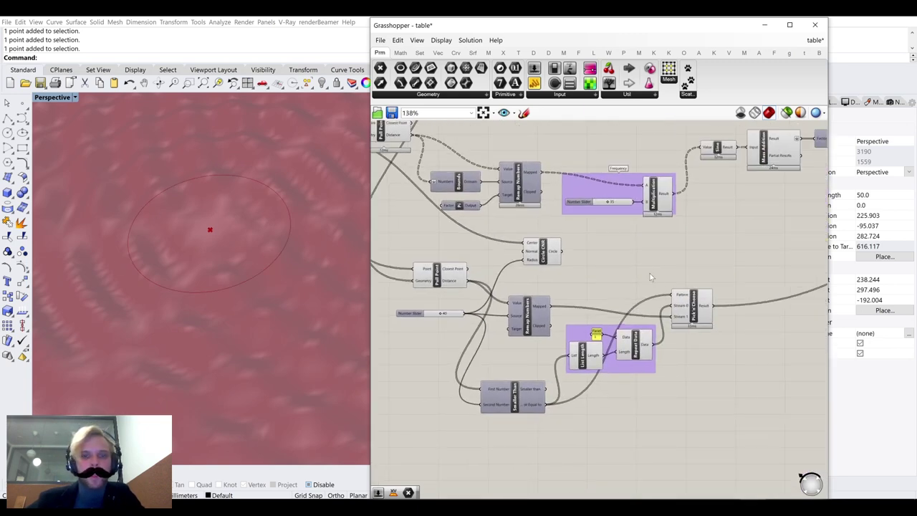
scroll(152, 258, "up", 3)
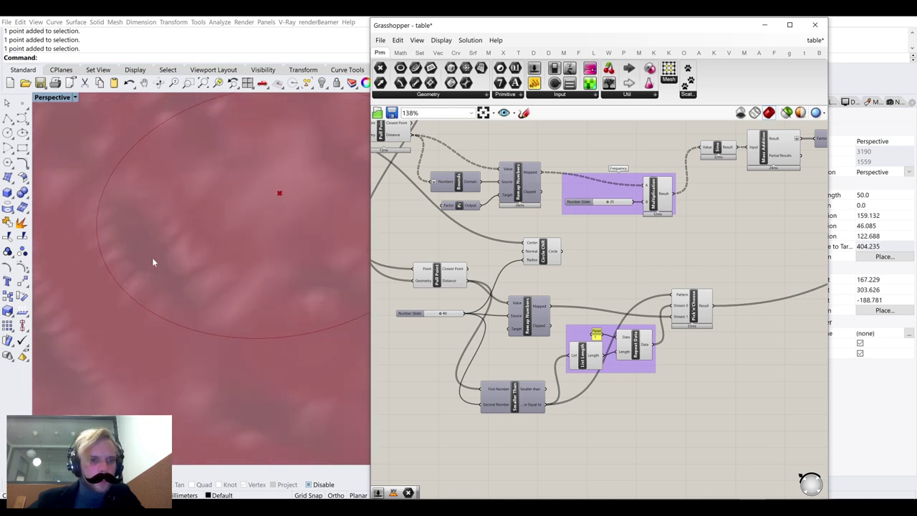
scroll(210, 197, "down", 5)
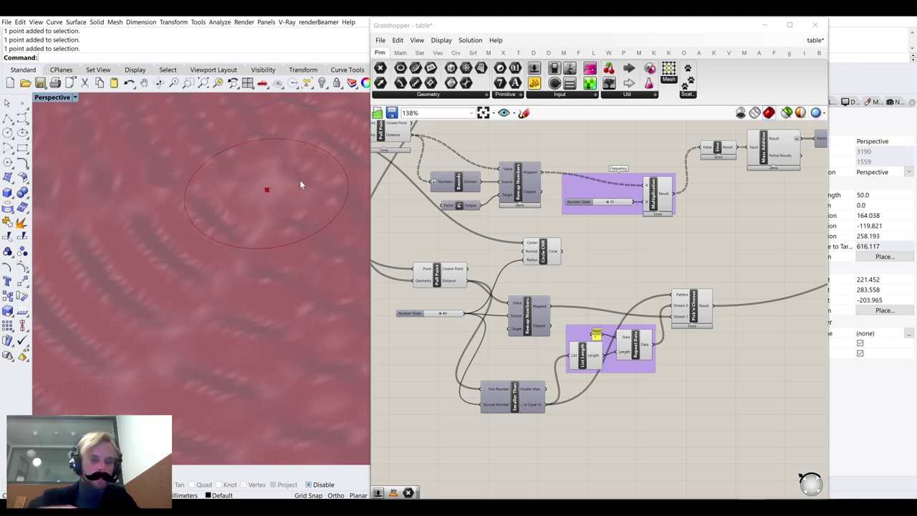
scroll(534, 258, "up", 3)
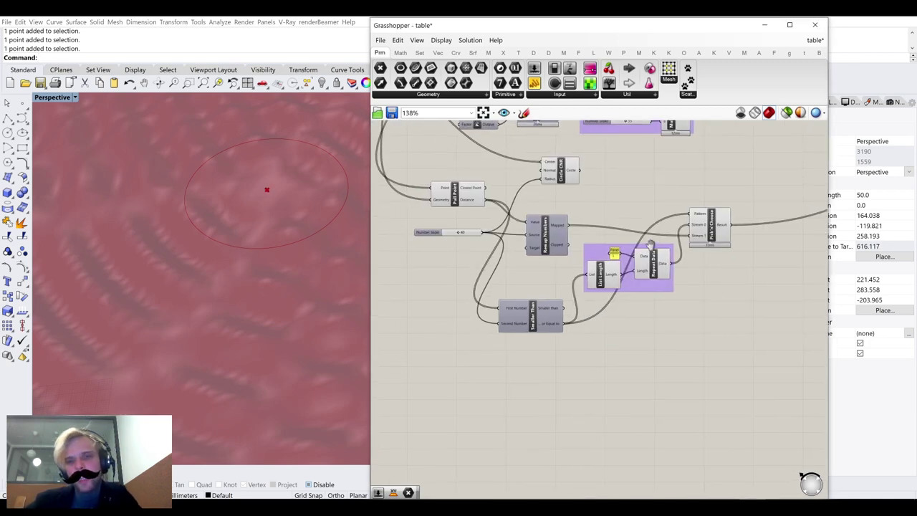
left_click(534, 254)
left_click_drag(534, 255, 533, 257)
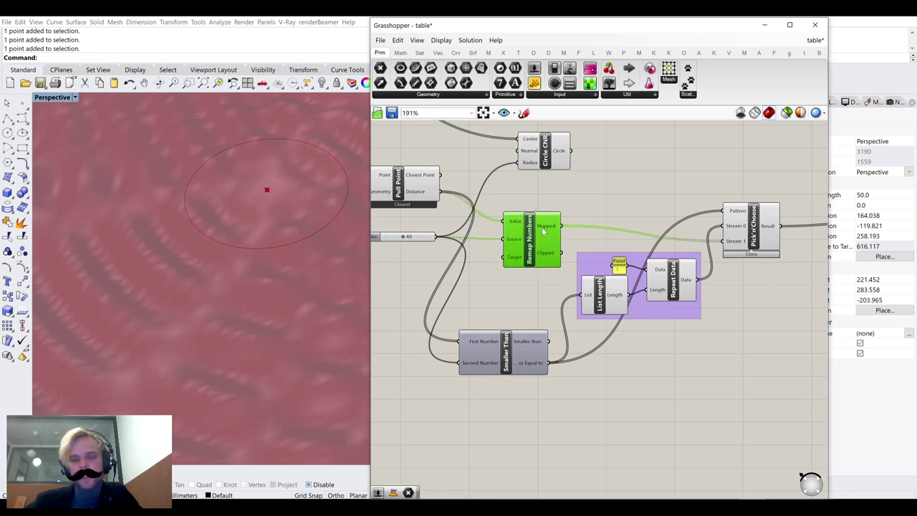
mouse_move(545, 229)
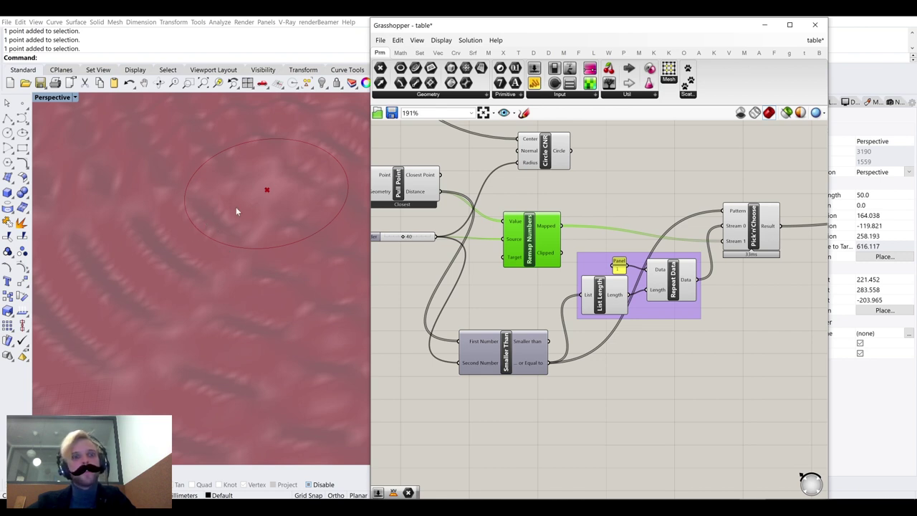
right_click_drag(653, 184, 572, 181)
left_click_drag(670, 223, 736, 221)
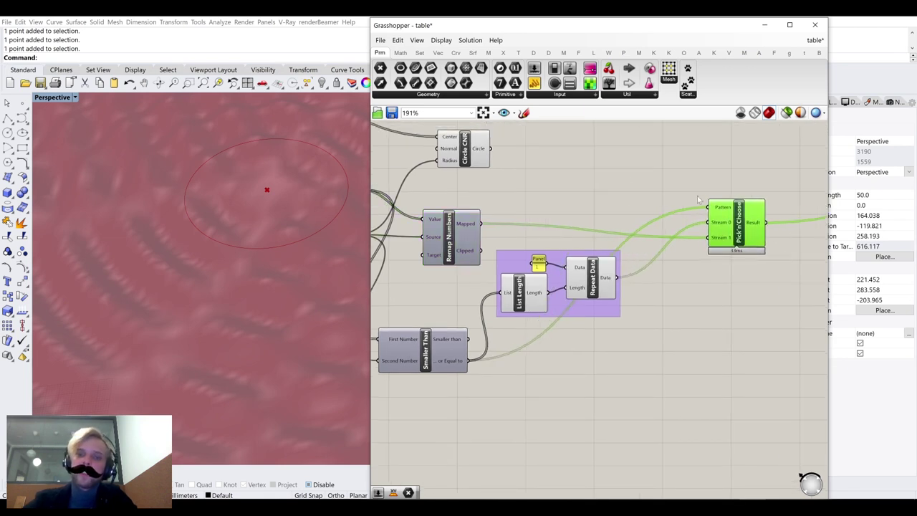
Add a Graph Mapper in the space between Remap Numbers and Pick'n'Choose
double_click(561, 155)
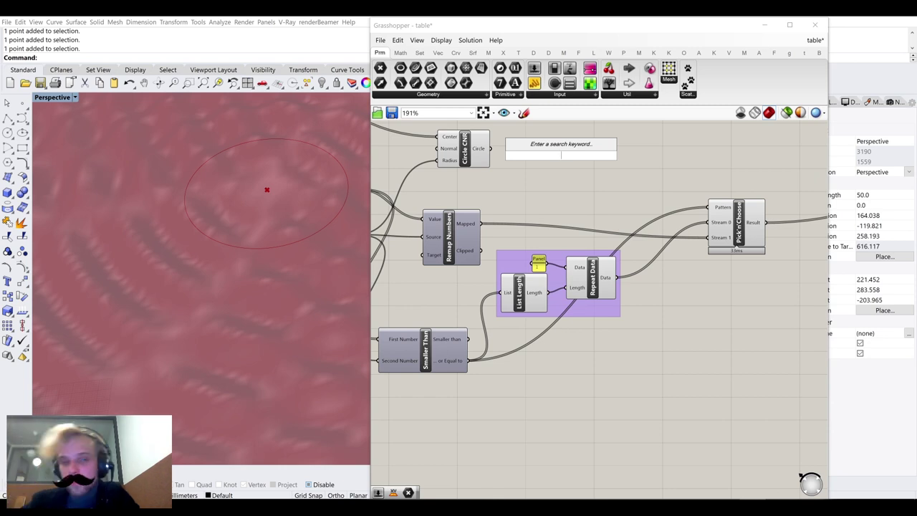
left_click(628, 95)
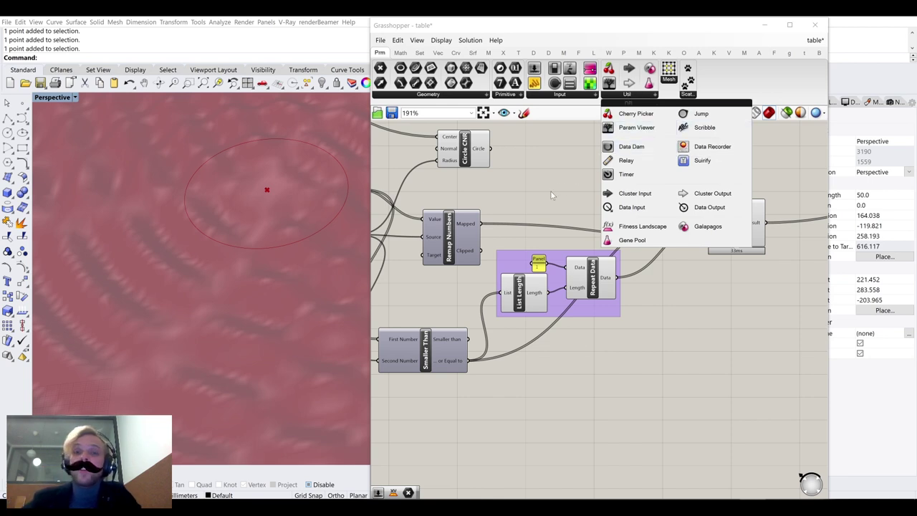
left_click(552, 96)
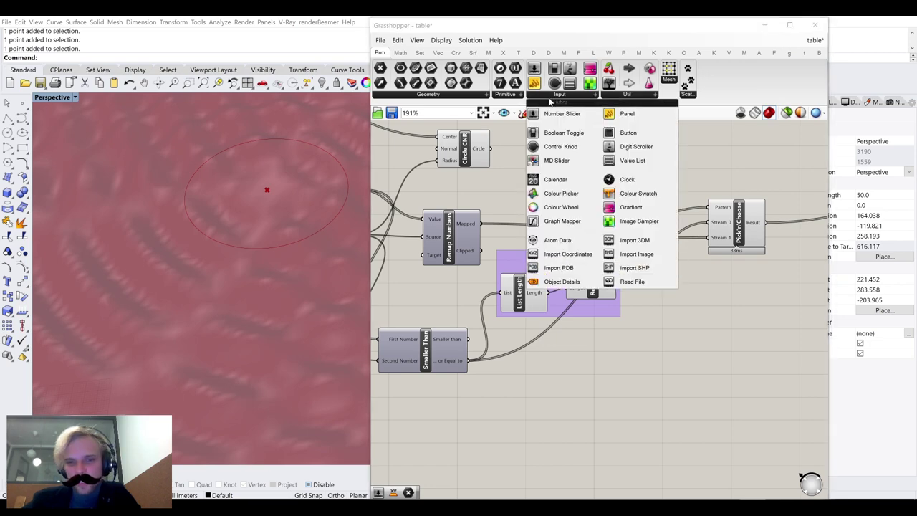
left_click(561, 220)
left_click(562, 188)
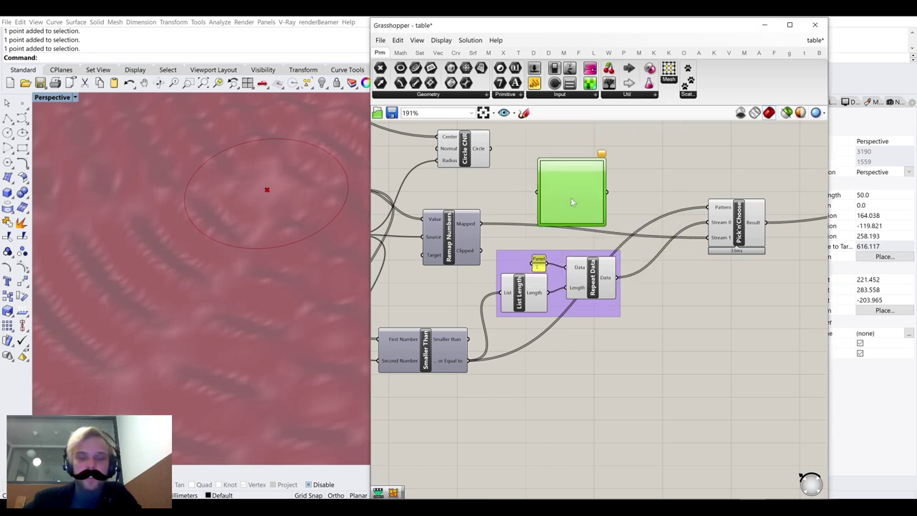
Connect the Mapped output of Remap Numbers to the Graph Mapper and adjust the Graph Mapper's position
left_click_drag(481, 232, 537, 192)
scroll(479, 211, "up", 3)
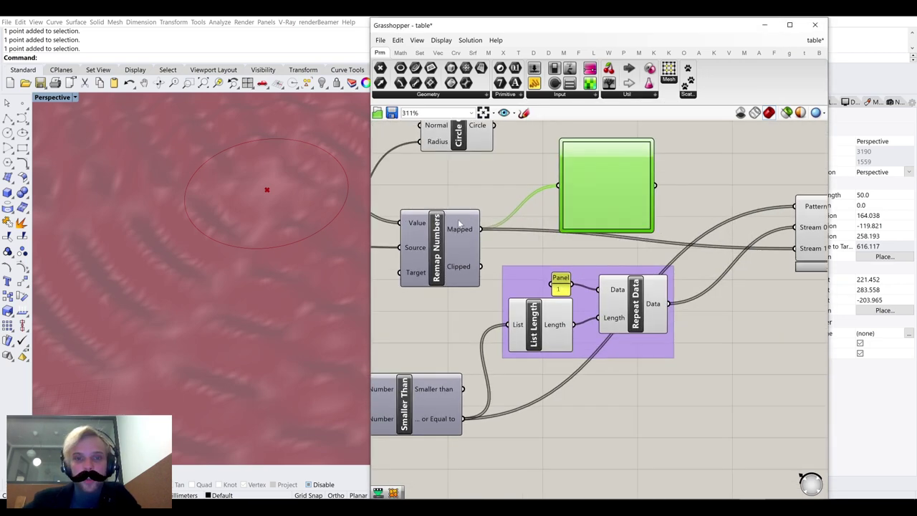
right_click_drag(429, 253, 509, 254)
scroll(527, 250, "down", 3)
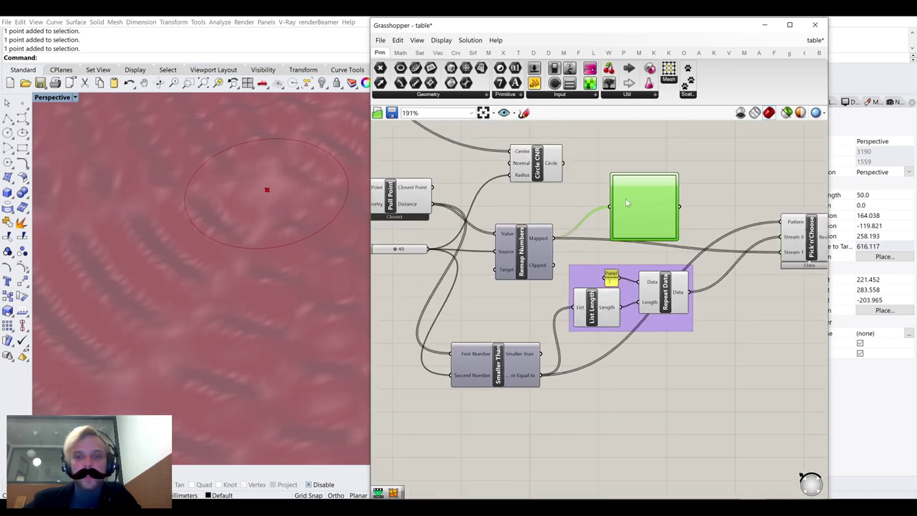
left_click_drag(635, 198, 625, 206)
Set the Graph Mapper's graph type to Bezier
scroll(650, 183, "up", 1)
scroll(649, 185, "up", 1)
right_click(622, 224)
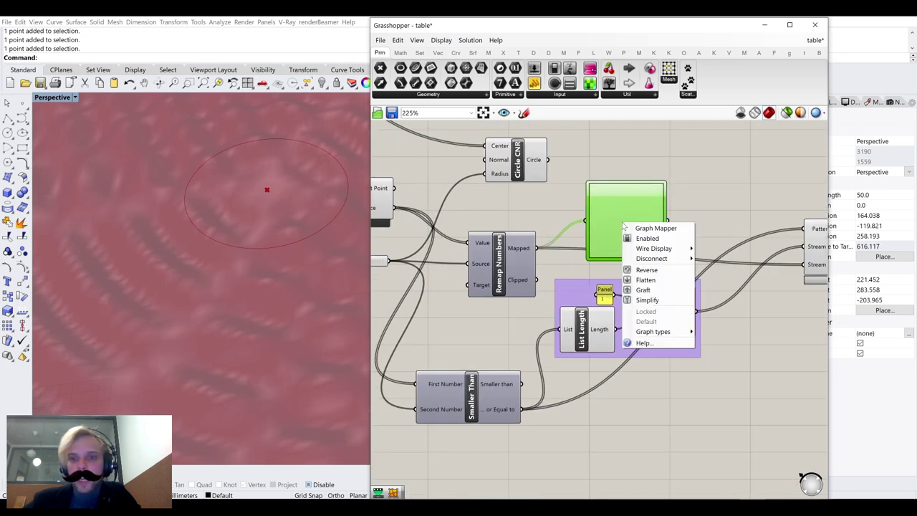
mouse_move(662, 331)
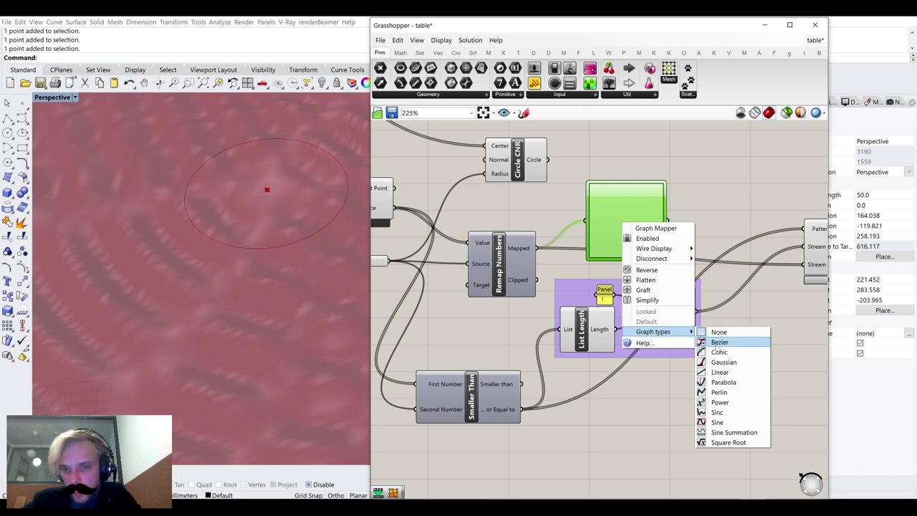
left_click(755, 347)
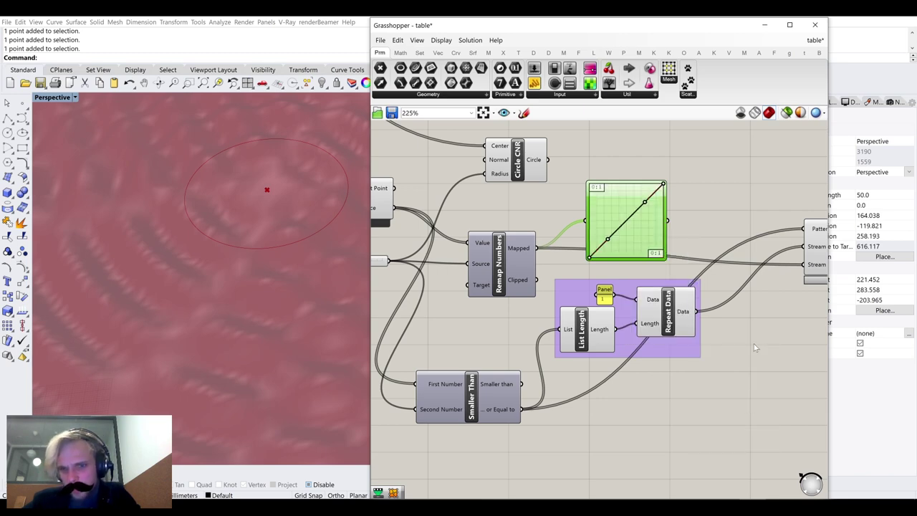
Connect the Graph Mapper output to Stream 1 of Pick'n'Choose, replacing the direct wire from Remap Numbers
right_click_drag(692, 221, 610, 252)
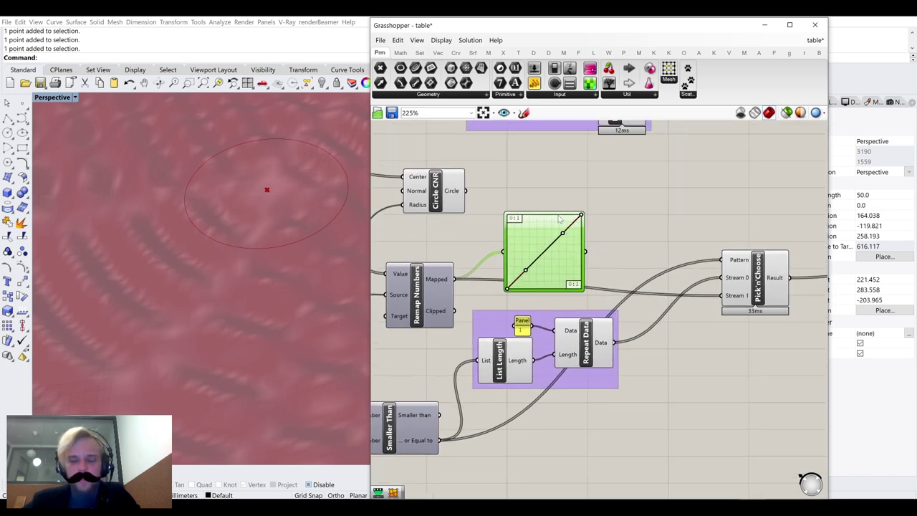
scroll(562, 216, "down", 5)
right_click_drag(572, 196, 592, 238)
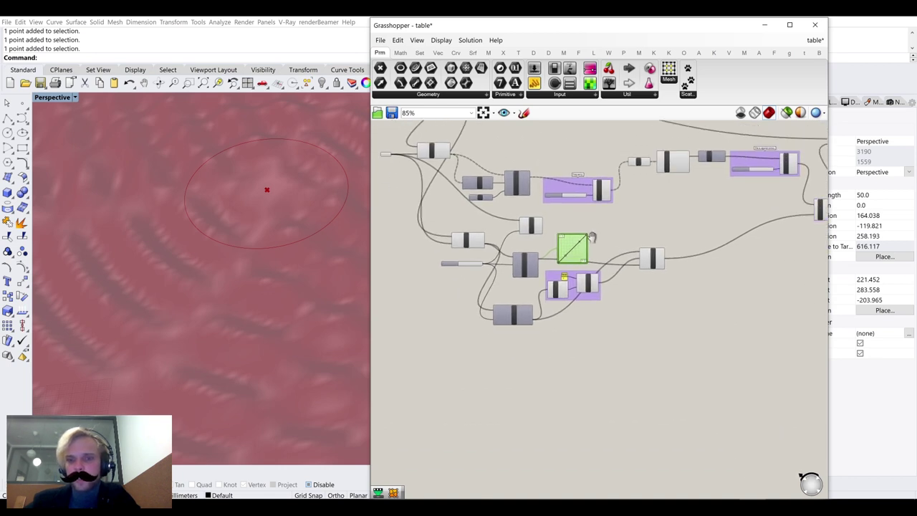
scroll(592, 237, "up", 4)
left_click_drag(585, 247, 431, 292)
mouse_move(738, 298)
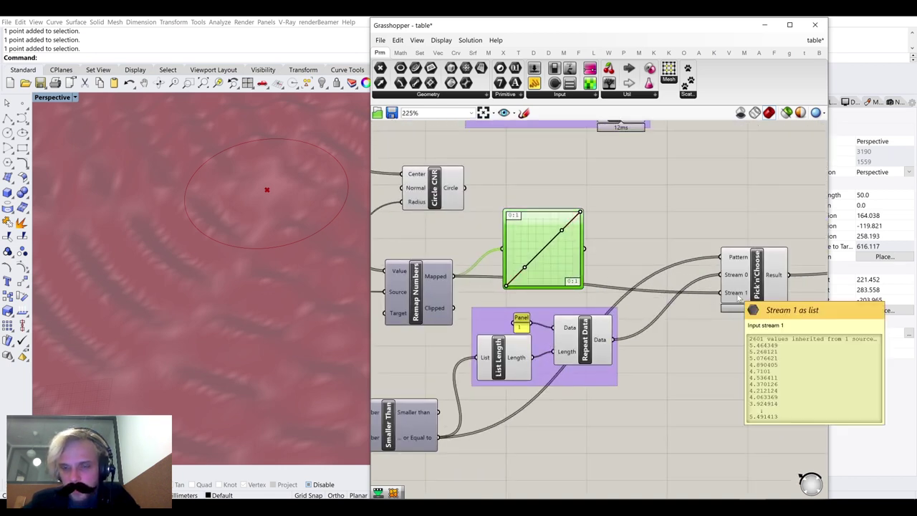
left_click_drag(584, 248, 721, 292)
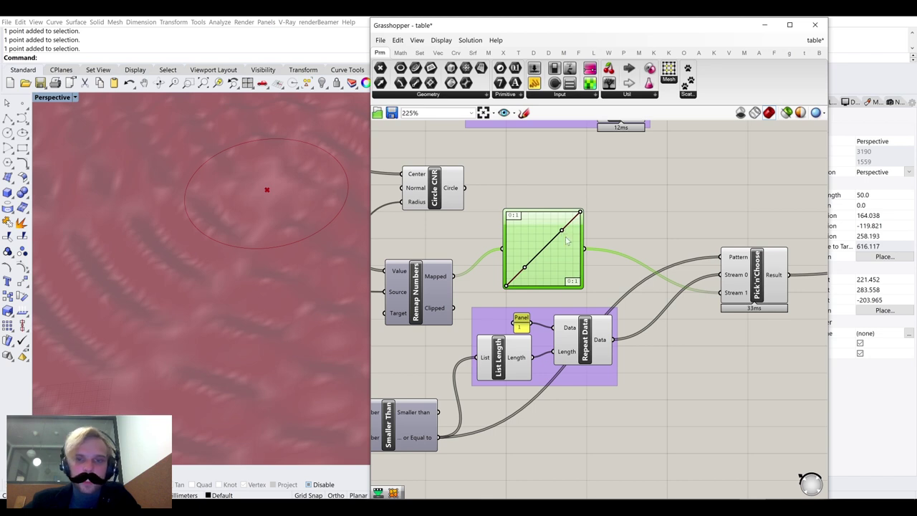
Bend the Bezier graph so it runs flat near zero and rises steeply at the end, and shift the Graph Mapper slightly toward Pick'n'Choose
left_click_drag(566, 240, 565, 295)
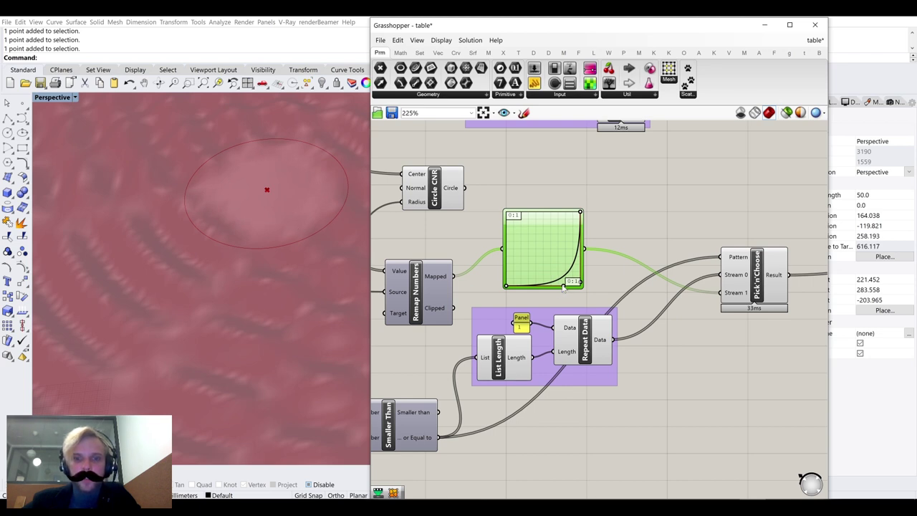
left_click_drag(563, 287, 581, 290)
left_click(648, 236)
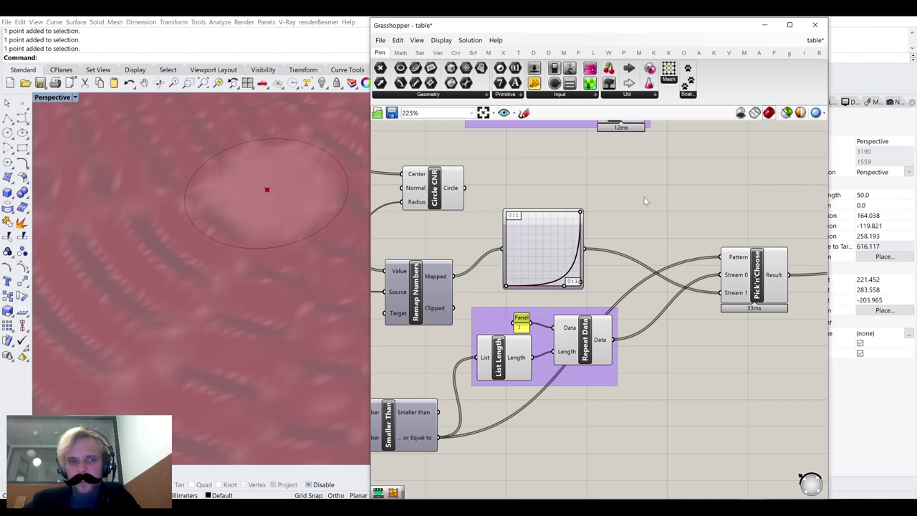
left_click_drag(531, 256, 538, 258)
left_click(629, 191)
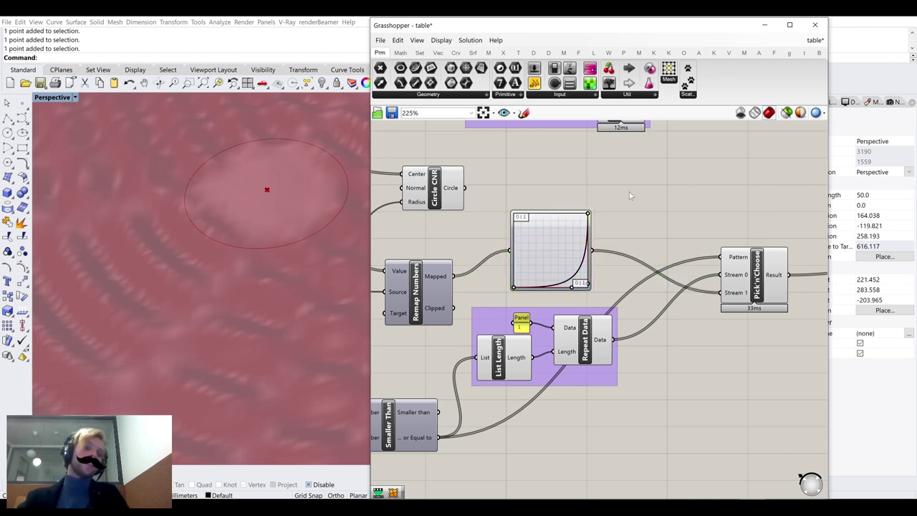
Try a radius of 57 on the slider feeding Circle CNR and examine the flattened areas around the attractor points
scroll(637, 202, "down", 4)
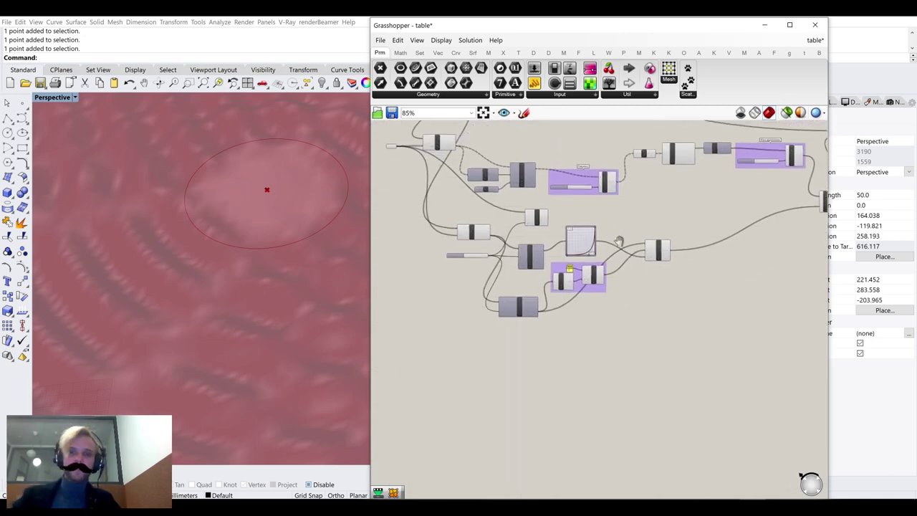
scroll(542, 215, "up", 3)
left_click(530, 204)
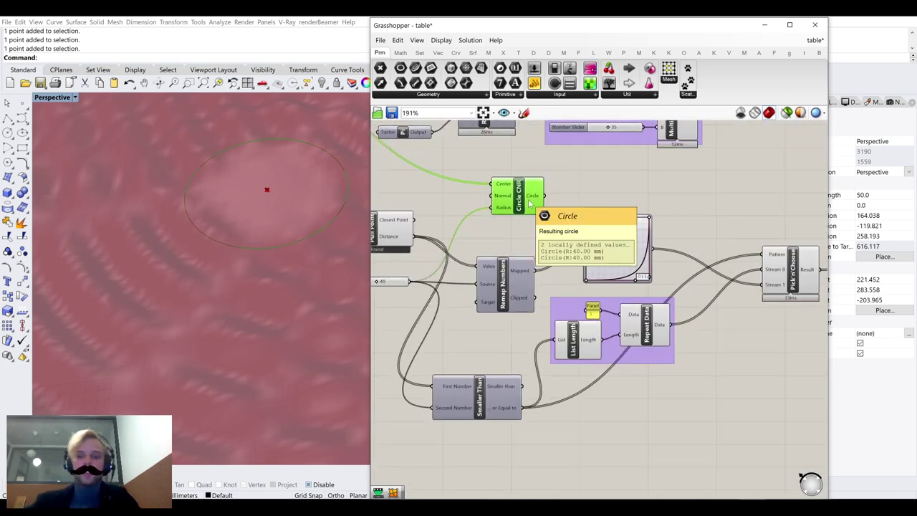
scroll(502, 272, "up", 3)
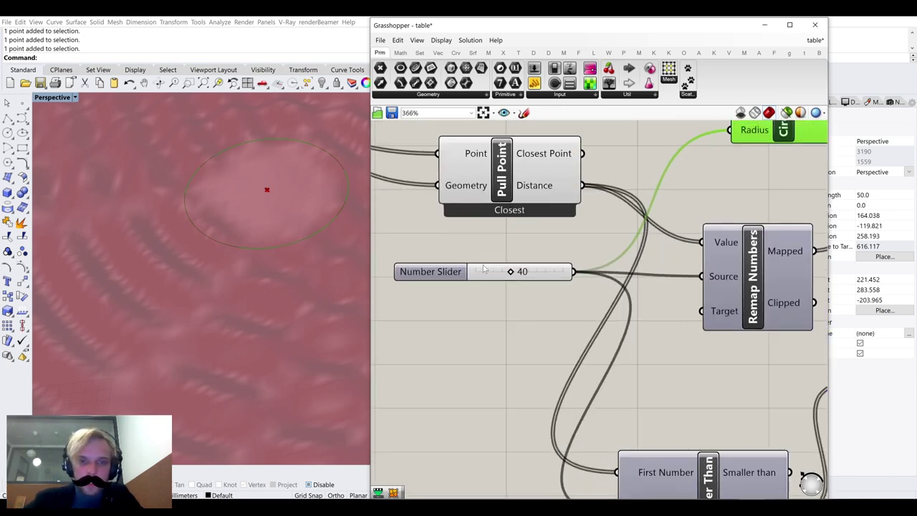
left_click_drag(513, 271, 536, 271)
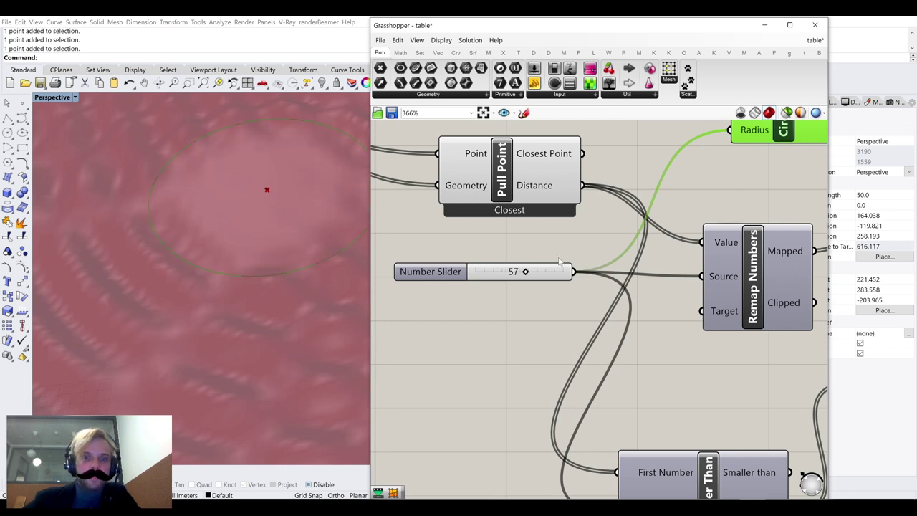
scroll(212, 190, "down", 4)
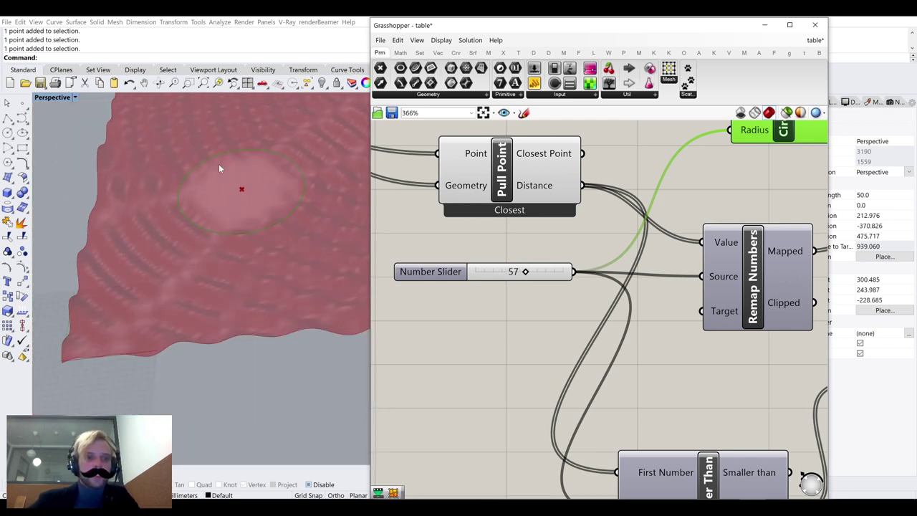
right_click_drag(219, 168, 223, 199)
scroll(224, 215, "down", 7)
right_click_drag(227, 285, 235, 259)
scroll(164, 225, "up", 6)
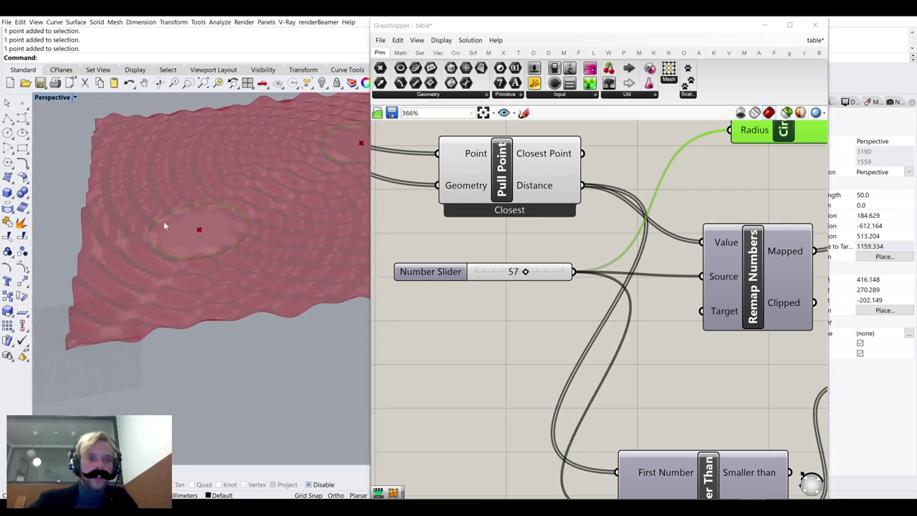
Set the radius slider below Pull Point back to 40
double_click(512, 273)
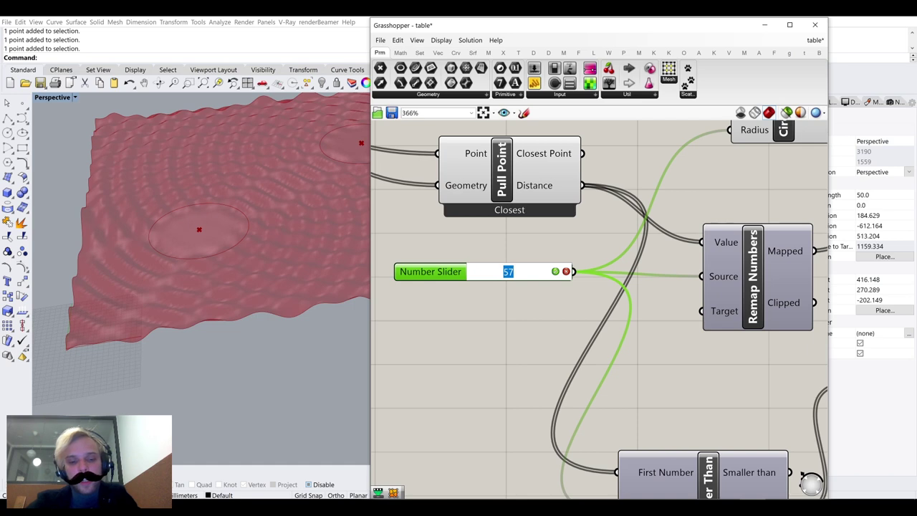
type("40")
key("Return")
left_click(511, 251)
scroll(518, 242, "up", 1)
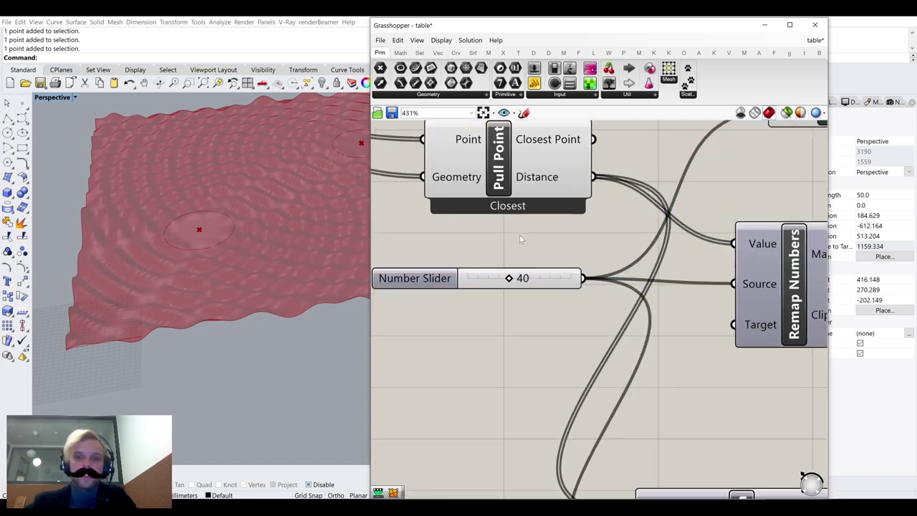
Delete the Circle CNR component used to preview the attractor radius
scroll(519, 240, "down", 5)
right_click_drag(519, 241, 484, 290)
left_click(610, 218)
mouse_move(610, 228)
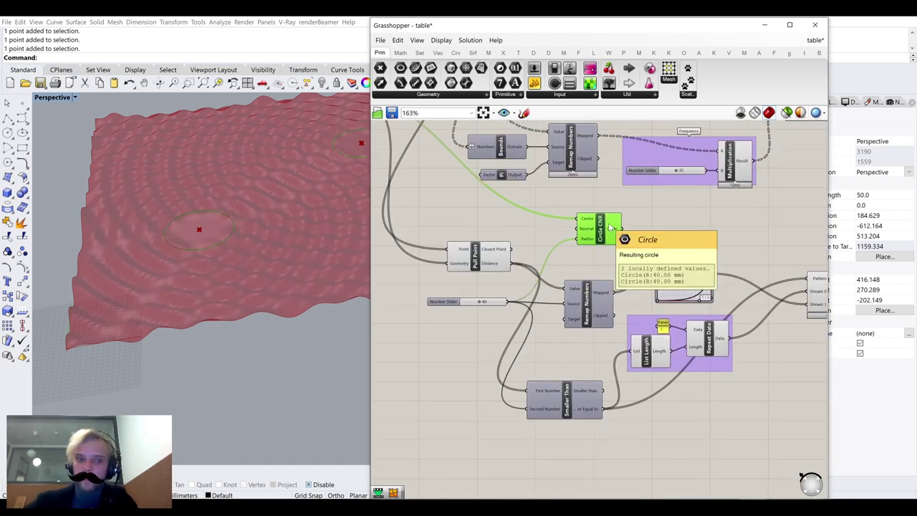
Move all components from Pull Point through Pick'n'Choose together, farther from the attractor Point parameter
scroll(516, 254, "down", 4)
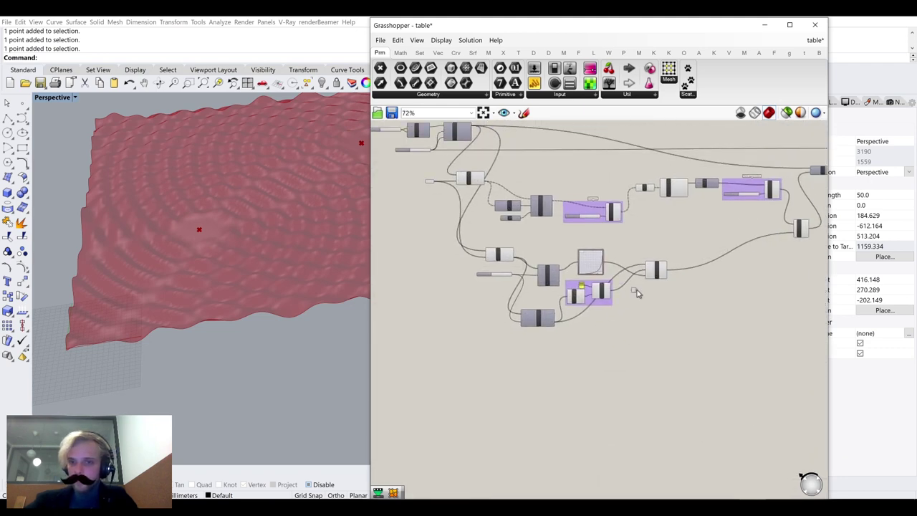
left_click_drag(742, 356, 439, 241)
left_click_drag(622, 283, 683, 289)
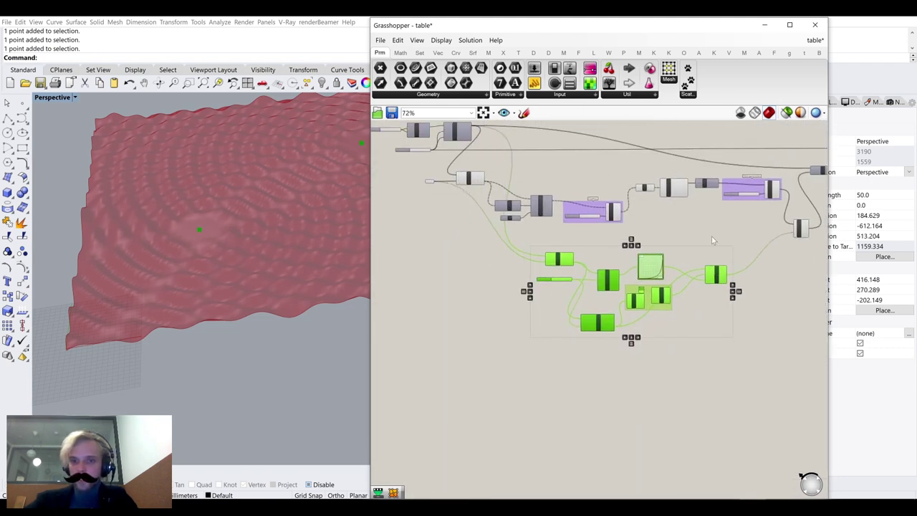
Group the components from Pull Point and the radius slider through Pick'n'Choose
left_click(762, 368)
left_click_drag(762, 368, 546, 261)
middle_click(549, 260)
left_click(548, 209)
left_click(604, 236)
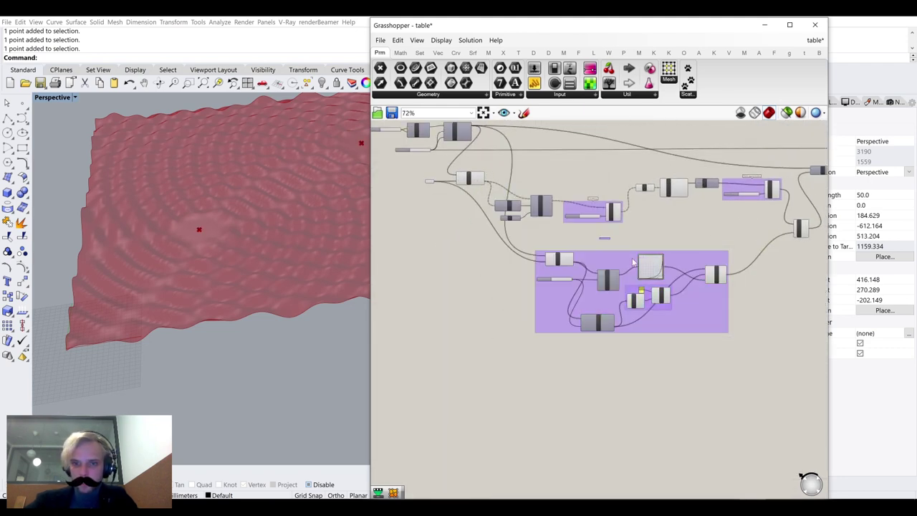
Name the new group "Make surface for cup flat"
scroll(623, 257, "up", 3)
left_click(599, 261)
right_click(598, 260)
left_click(626, 261)
right_click(606, 262)
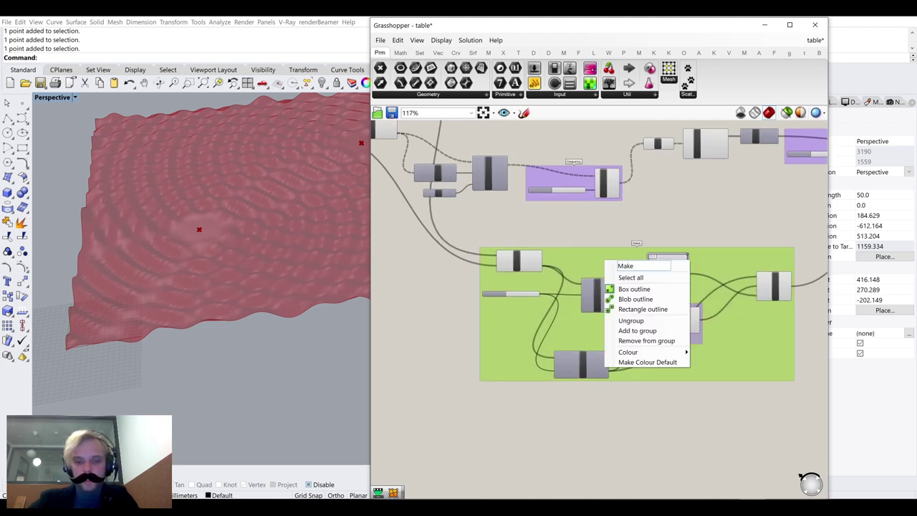
type("Make surface for ")
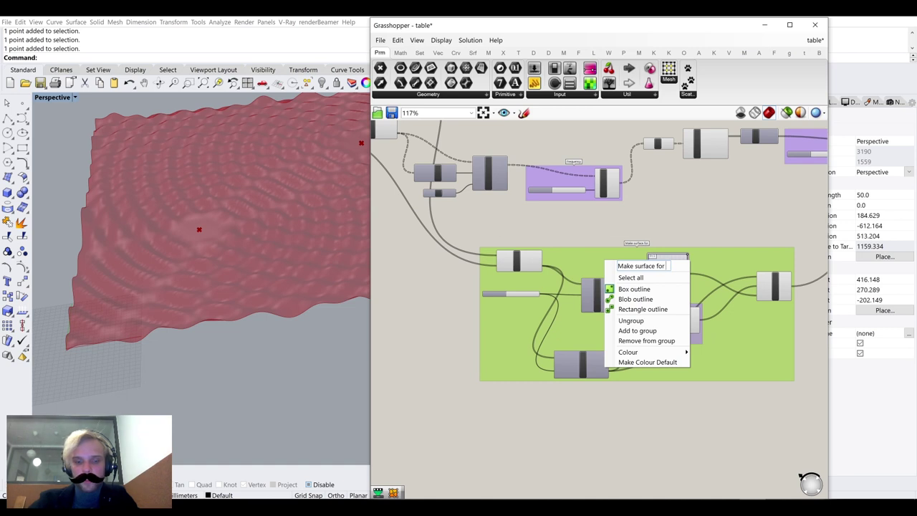
type("cup flat")
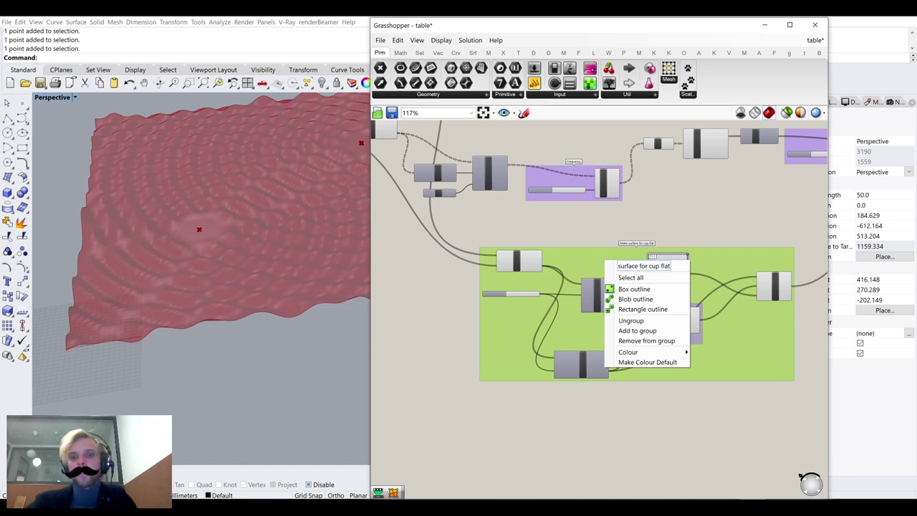
left_click(690, 200)
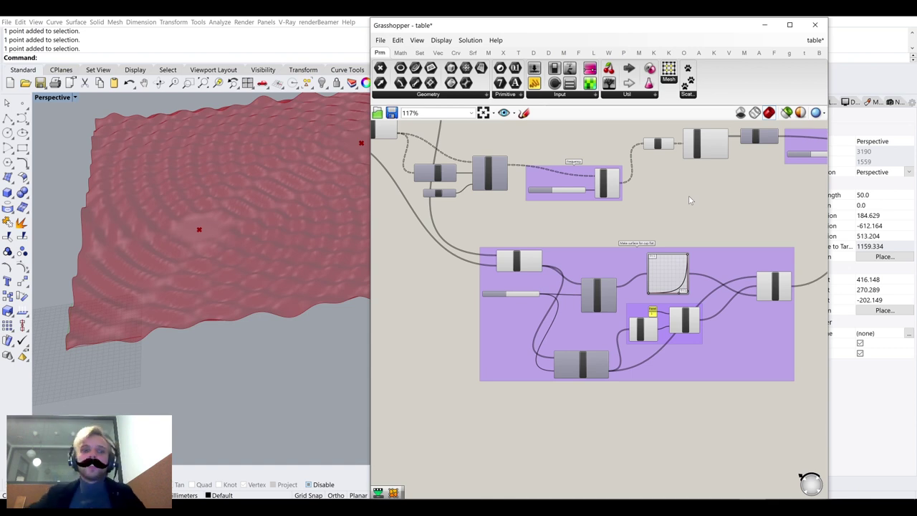
Move the attractor point nearest the surface's front corner along its X and Y axes
right_click_drag(212, 214, 208, 231)
scroll(208, 231, "down", 6)
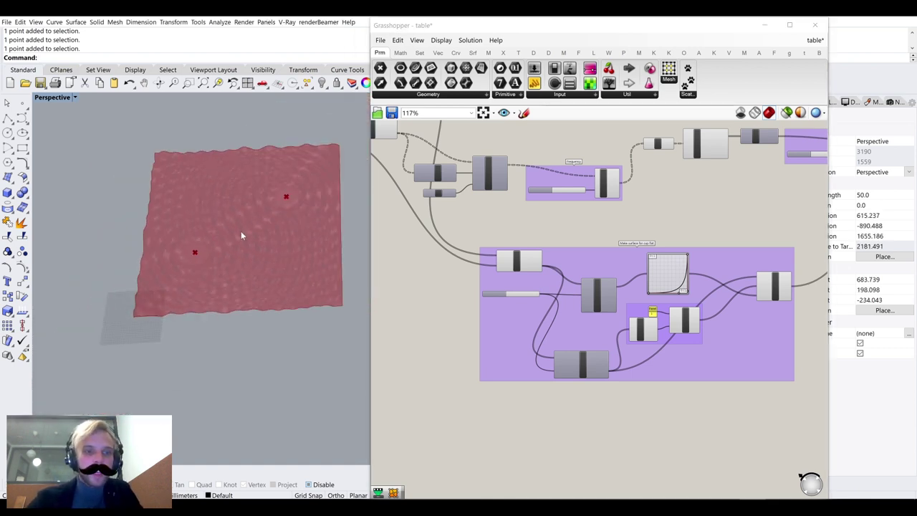
scroll(242, 232, "up", 4)
right_click_drag(248, 208, 204, 222)
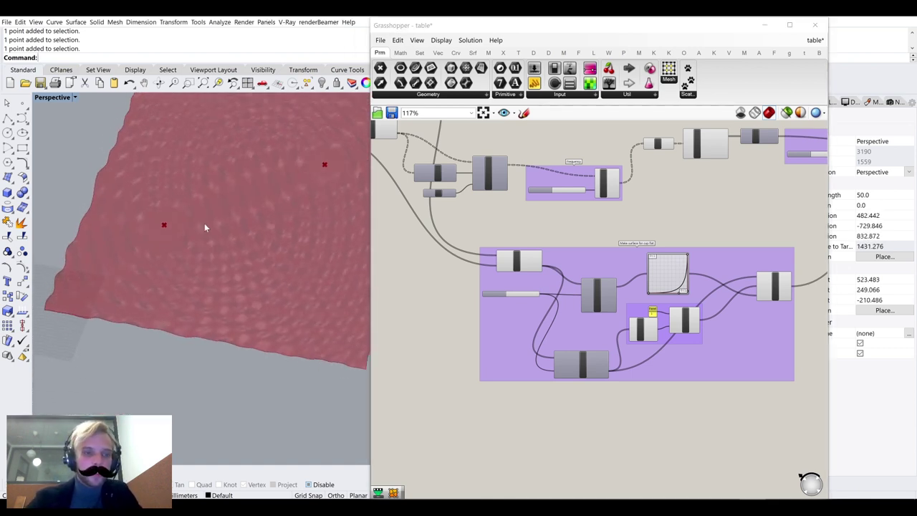
left_click(165, 219)
left_click_drag(183, 184, 228, 183)
left_click_drag(179, 165, 180, 221)
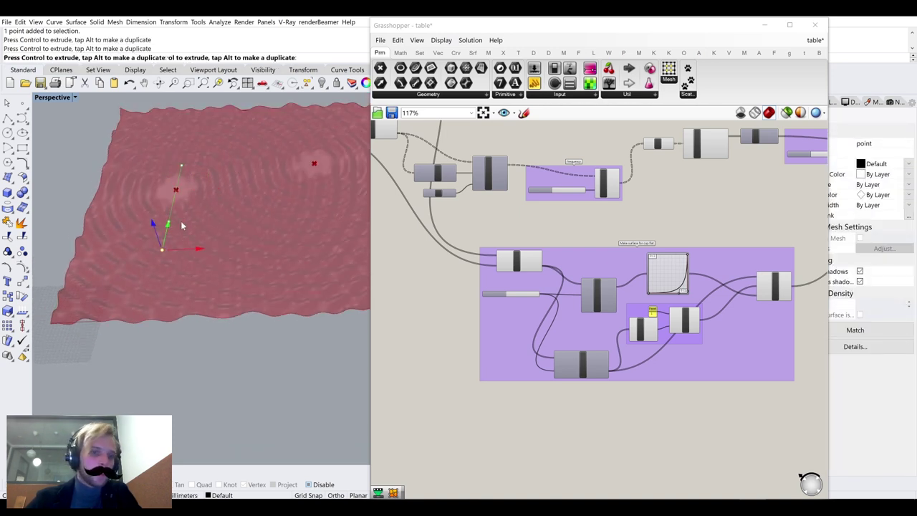
left_click(220, 198)
Move the same attractor point once more, deselect it, and check how the ripples respond across the whole surface
right_click_drag(265, 175, 171, 182)
left_click(172, 181)
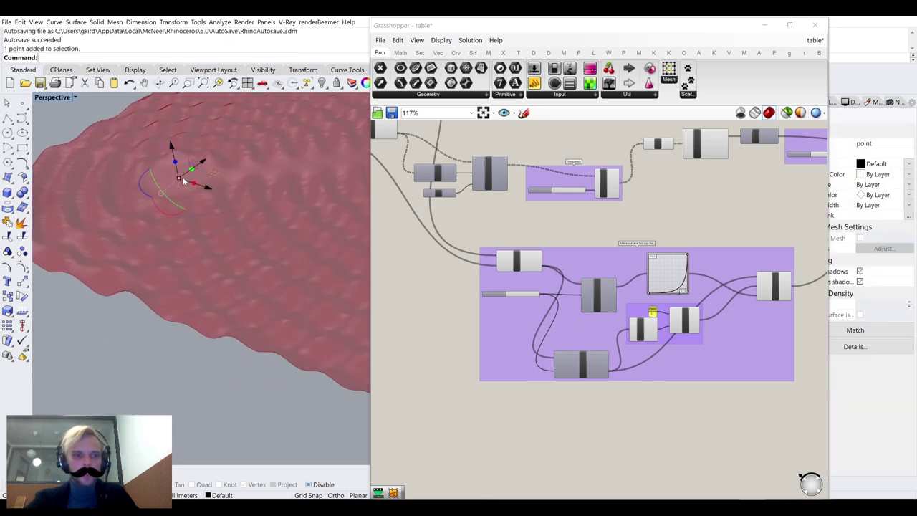
left_click_drag(212, 174, 251, 191)
scroll(251, 192, "down", 5)
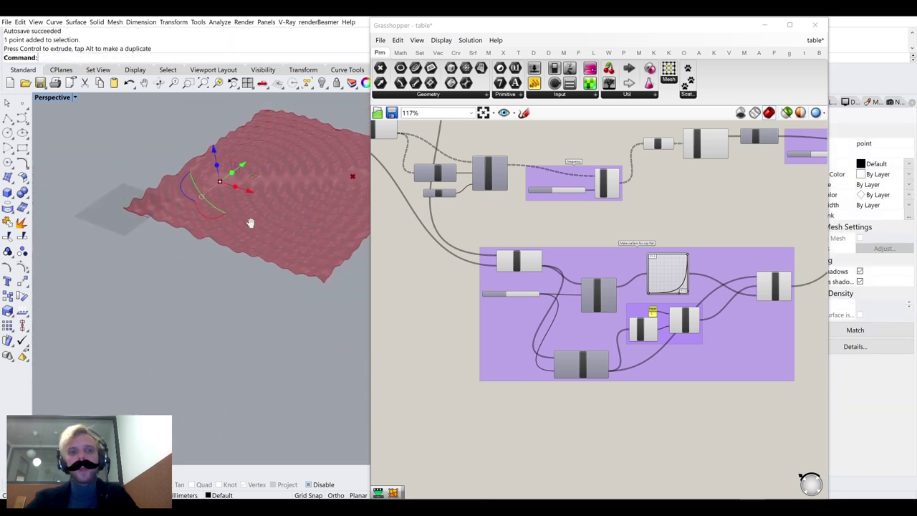
scroll(613, 260, "down", 4)
right_click_drag(613, 259, 614, 301)
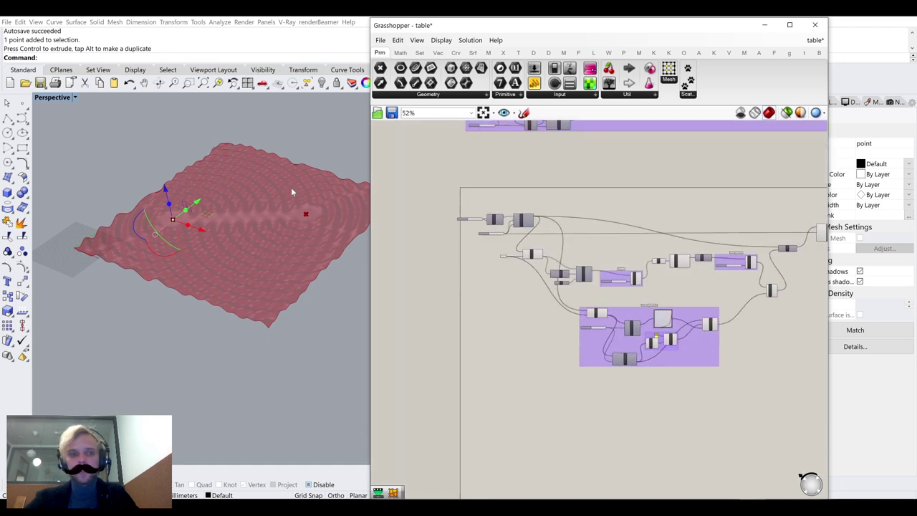
right_click_drag(290, 189, 236, 243)
left_click(245, 209)
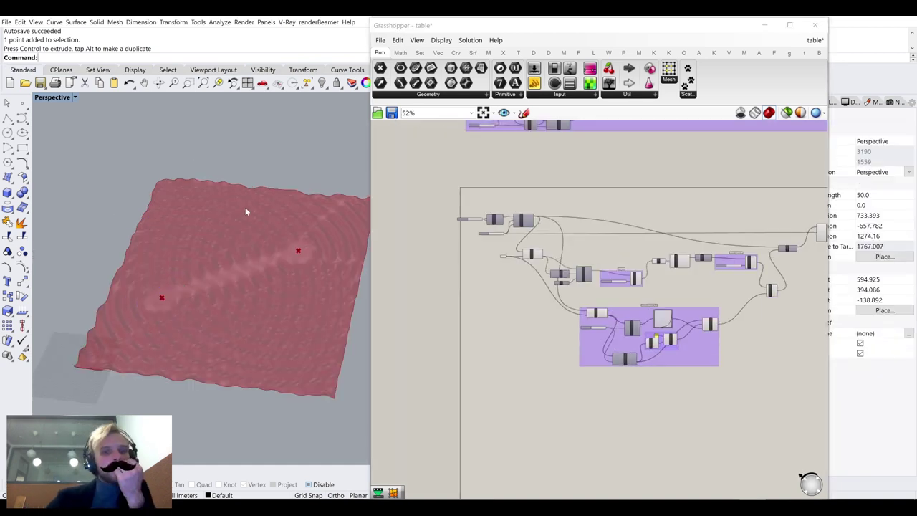
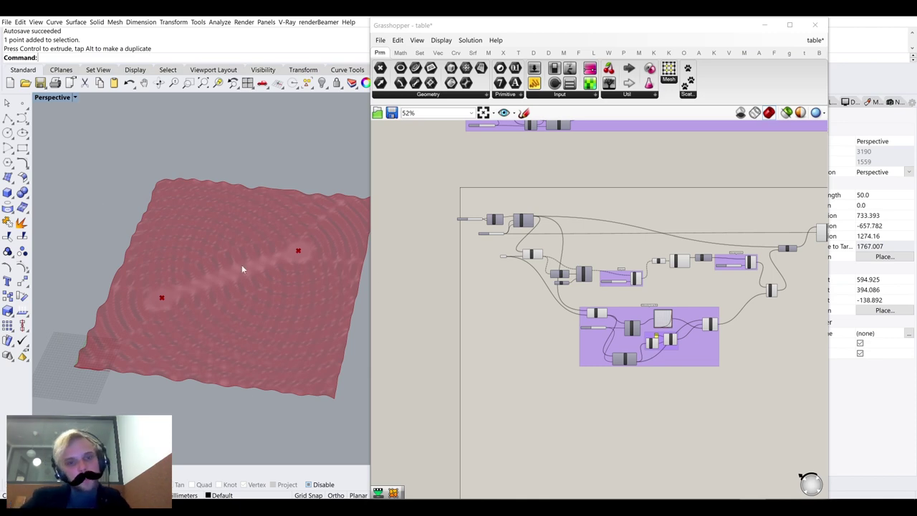
Move the entire component definition down inside its frame to make room above the Rectangle component
scroll(585, 230, "down", 3)
left_click_drag(762, 336, 493, 203)
scroll(560, 242, "up", 3)
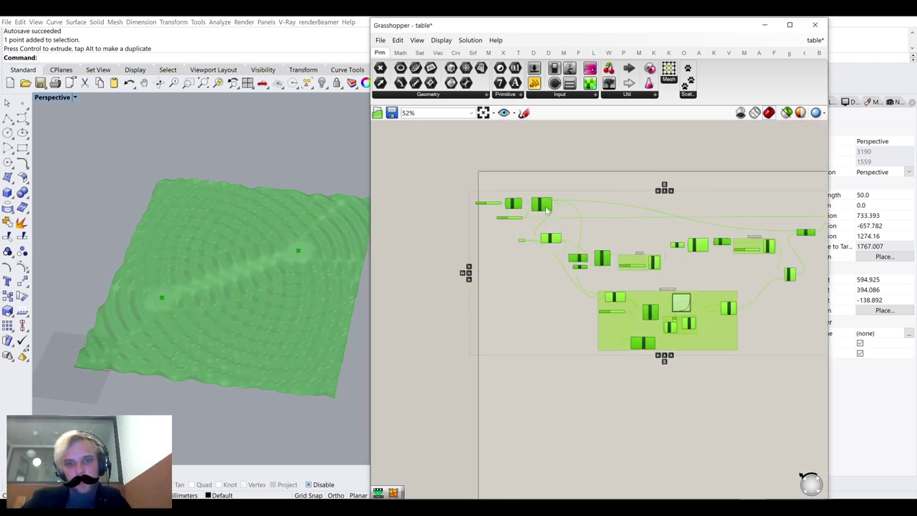
left_click_drag(548, 205, 578, 287)
left_click(556, 293)
scroll(549, 290, "up", 5)
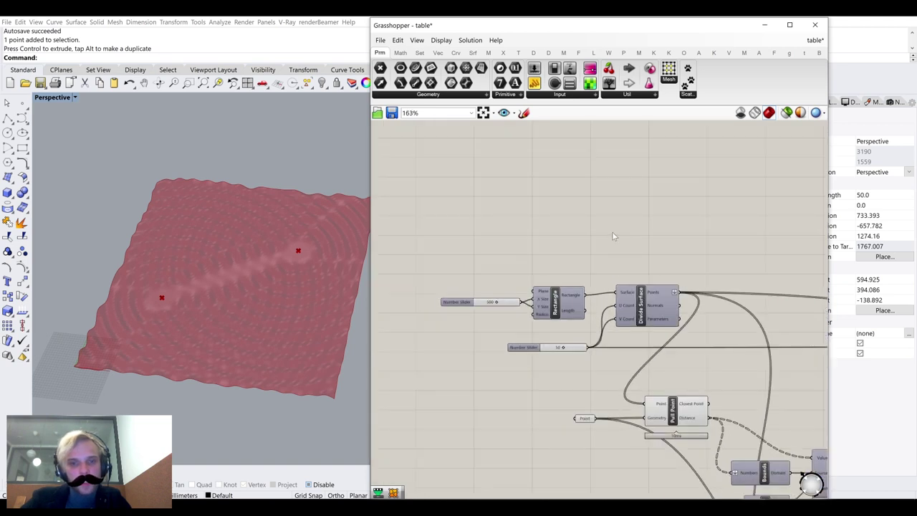
Move the Rectangle component and its 500 size slider farther away from Divide Surface
left_click_drag(601, 240, 495, 317)
left_click_drag(551, 309, 533, 306)
left_click(543, 253)
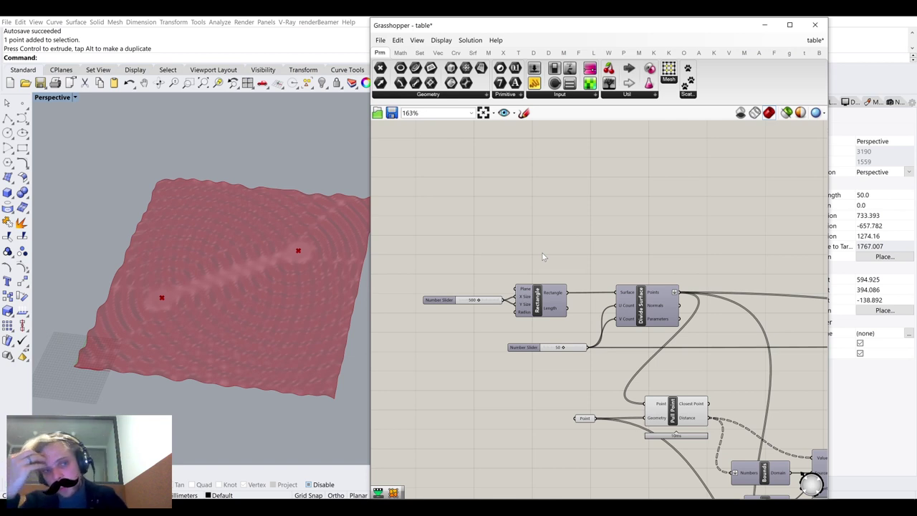
Add a Circle CNR component in the free space above Rectangle and Divide Surface
double_click(550, 223)
type("cnr")
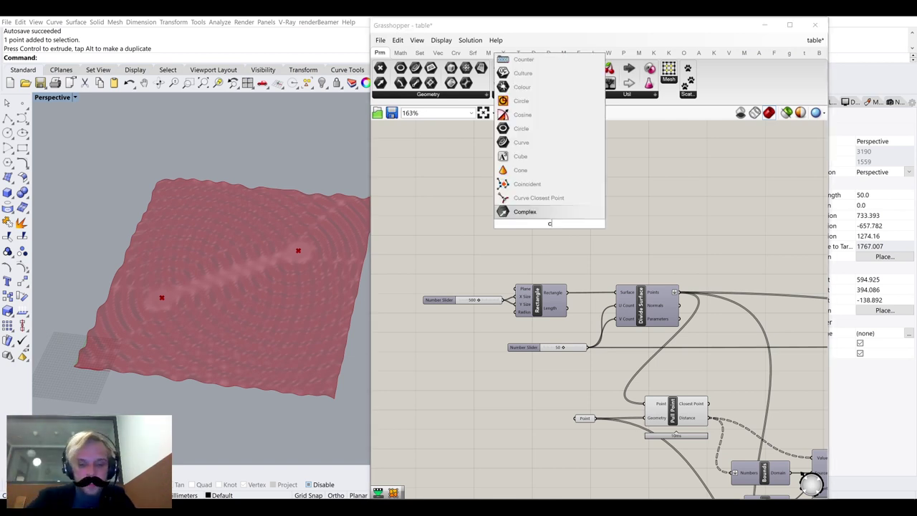
left_click(526, 213)
scroll(540, 231, "up", 2)
scroll(540, 230, "up", 1)
left_click_drag(559, 220, 611, 260)
left_click(566, 242)
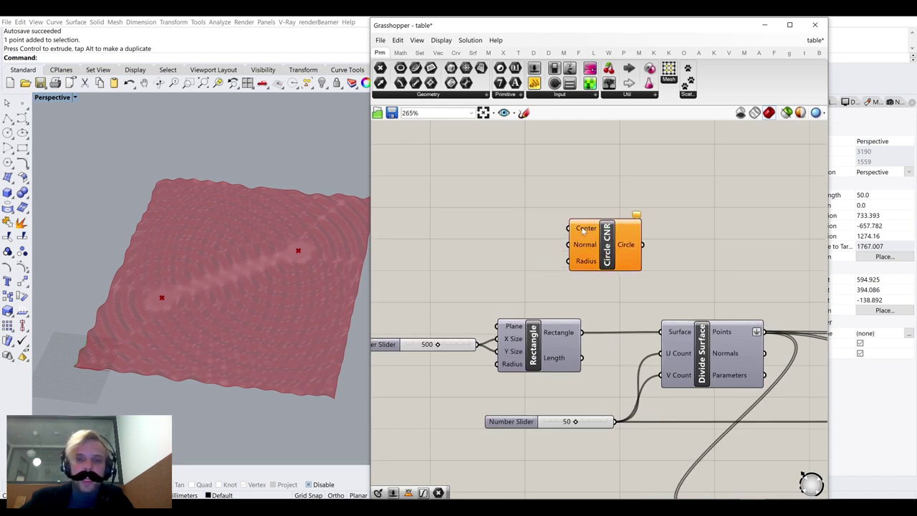
Add a Construct Point component and wire its Point output to the Circle CNR's Center input
right_click_drag(473, 282, 594, 266)
double_click(587, 242)
double_click(592, 263)
type("xy")
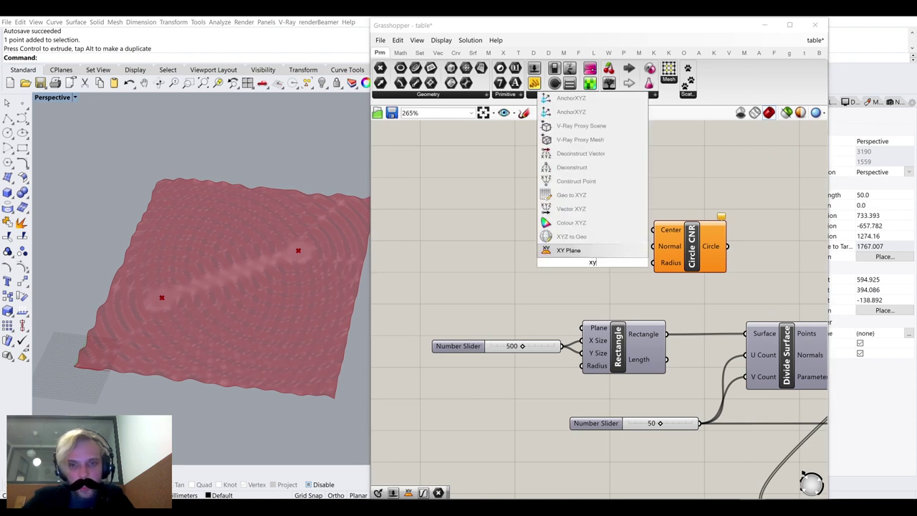
type("z")
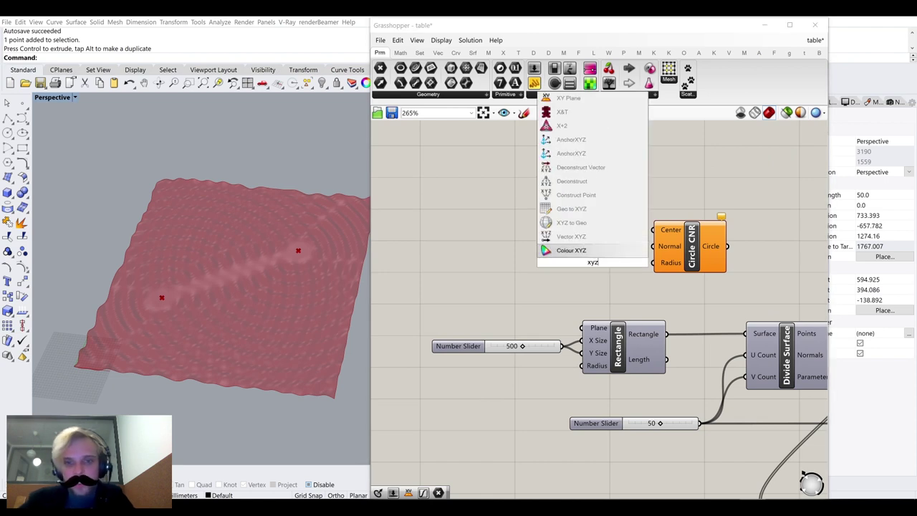
left_click(596, 195)
left_click_drag(592, 260, 698, 236)
left_click(682, 206)
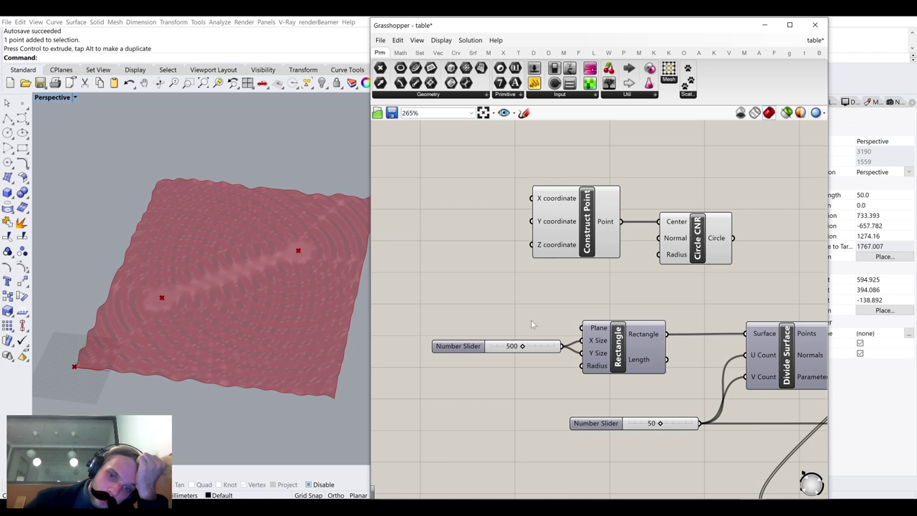
Space out the 500 slider and Rectangle, and replace the Construct Point component with an Area component
left_click_drag(545, 350, 504, 347)
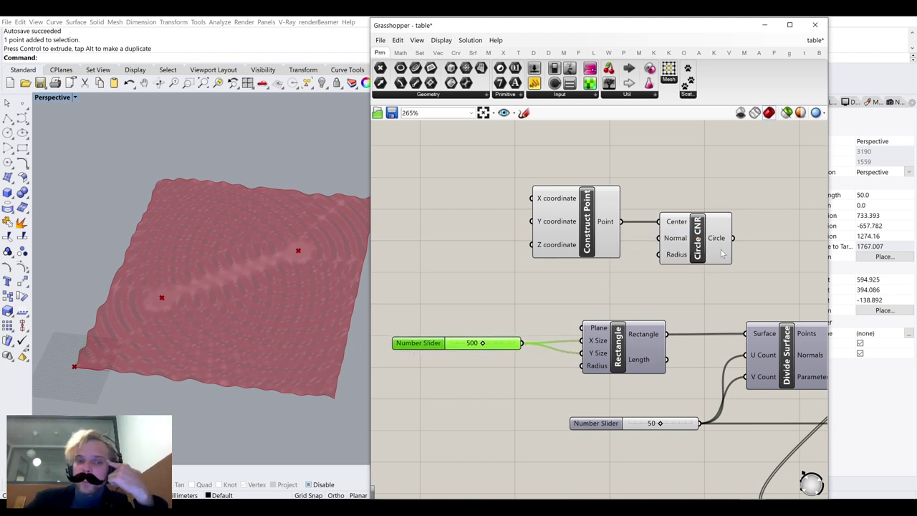
left_click_drag(614, 346, 585, 348)
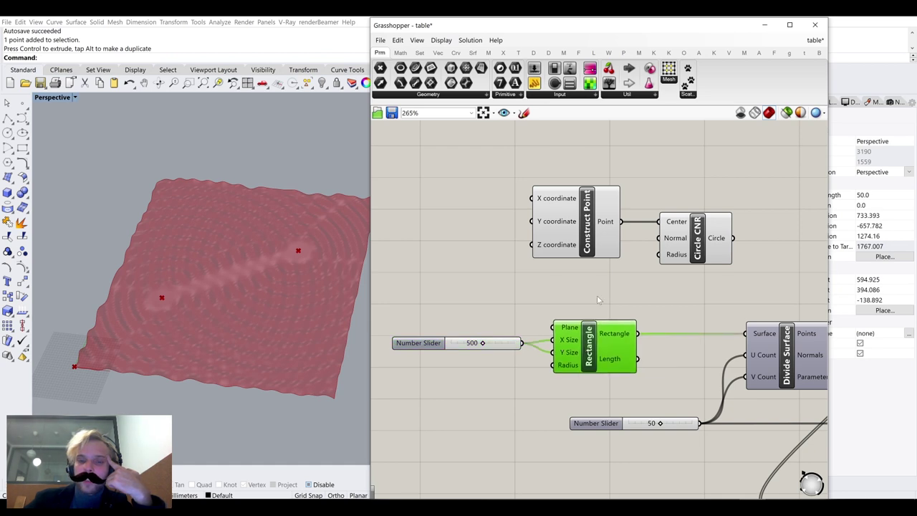
left_click(601, 240)
key("Delete")
double_click(600, 242)
type("a")
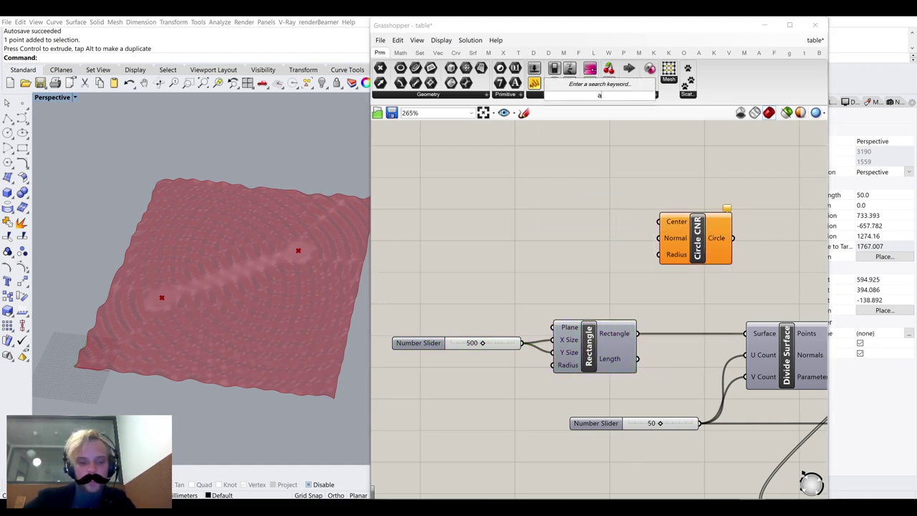
type("rea")
left_click(584, 238)
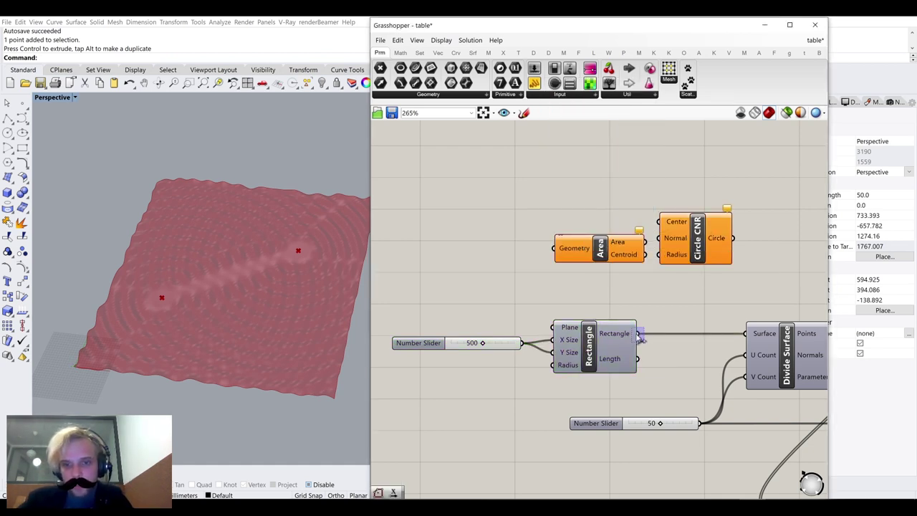
Wire Rectangle into Area's Geometry and Area's Centroid into the Circle CNR's Center, placing the two components close together
left_click_drag(638, 334, 553, 249)
left_click_drag(589, 249, 666, 226)
scroll(640, 209, "up", 2)
left_click_drag(722, 248, 770, 237)
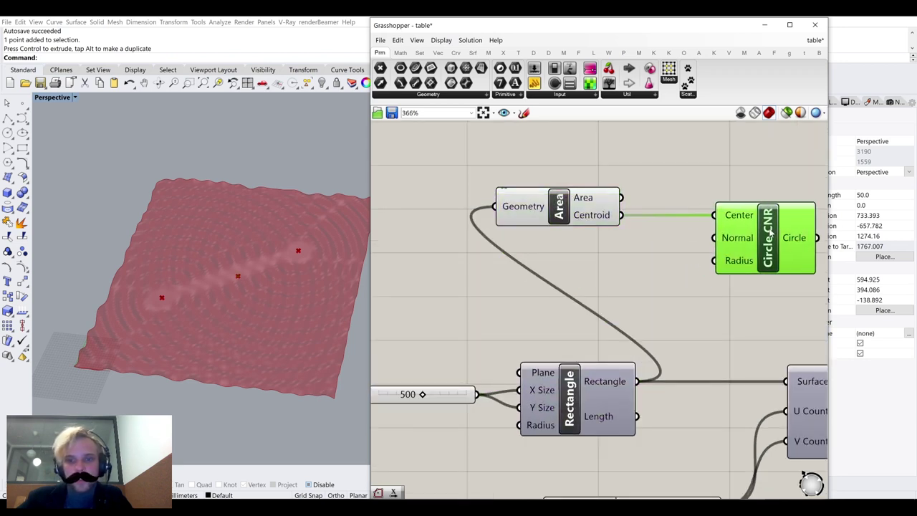
left_click_drag(529, 208, 606, 208)
right_click_drag(626, 180, 568, 159)
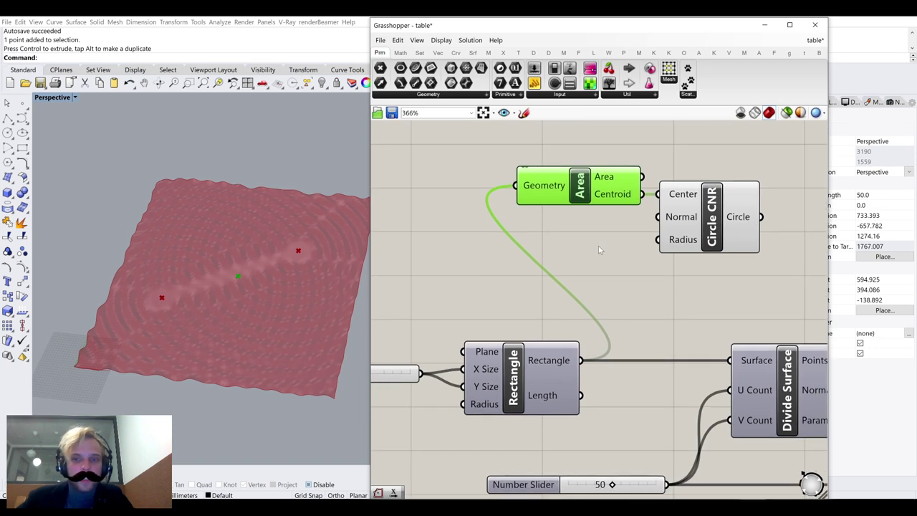
left_click(599, 247)
right_click_drag(570, 265, 631, 245)
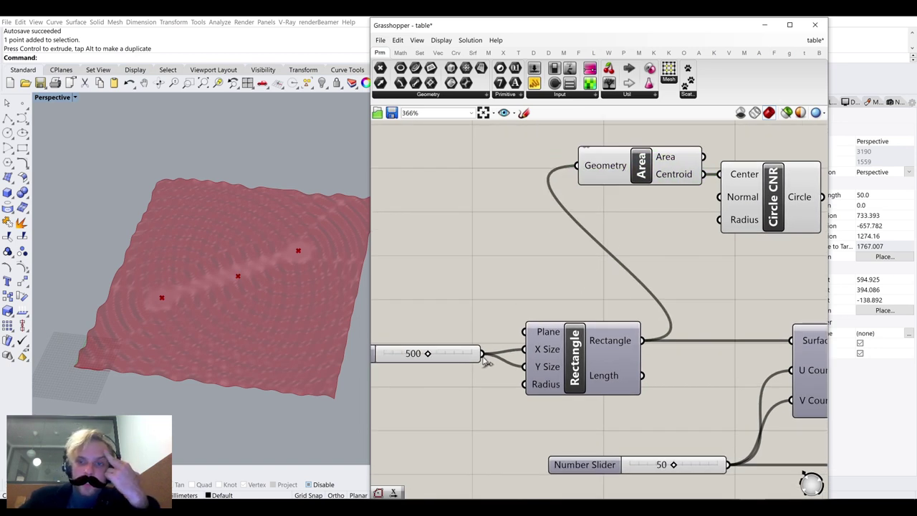
Raise the 500 slider, add a Subtraction component, and wire the slider to its A input
left_click_drag(473, 354, 433, 263)
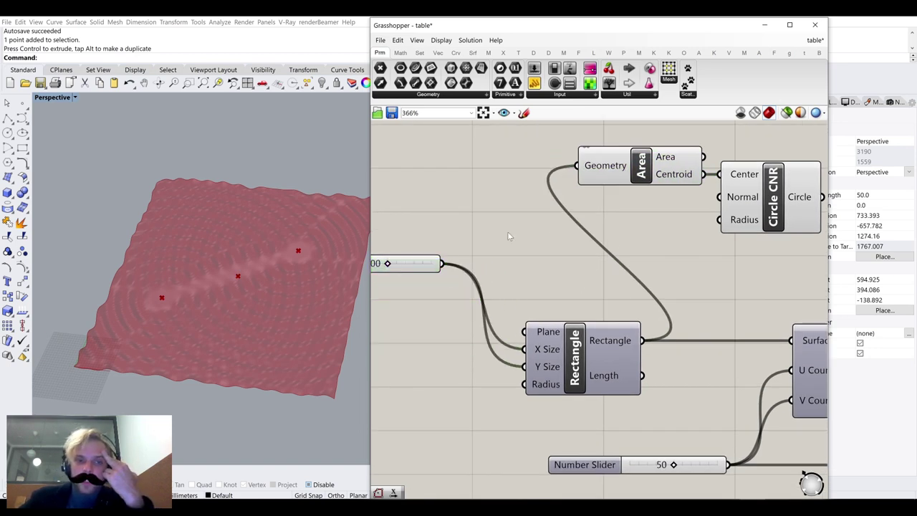
double_click(509, 237)
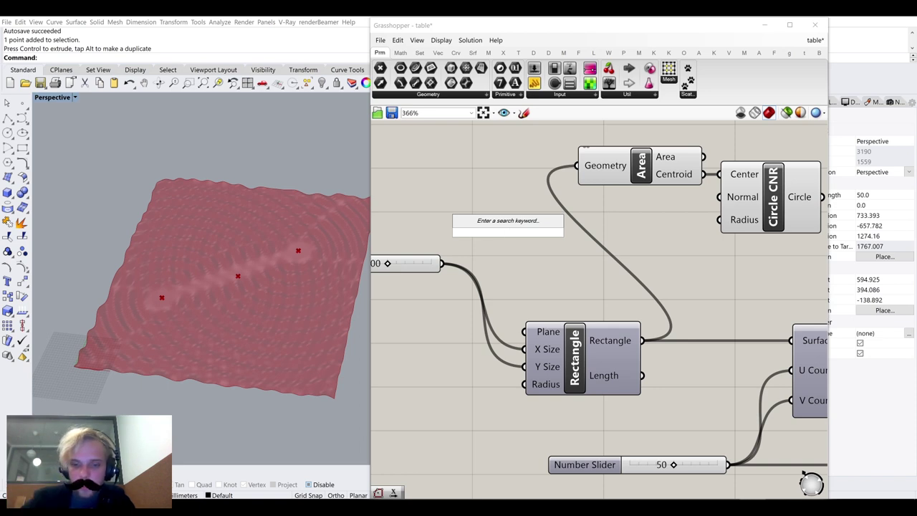
type("-")
key("BackSpace")
type("-")
key("Return")
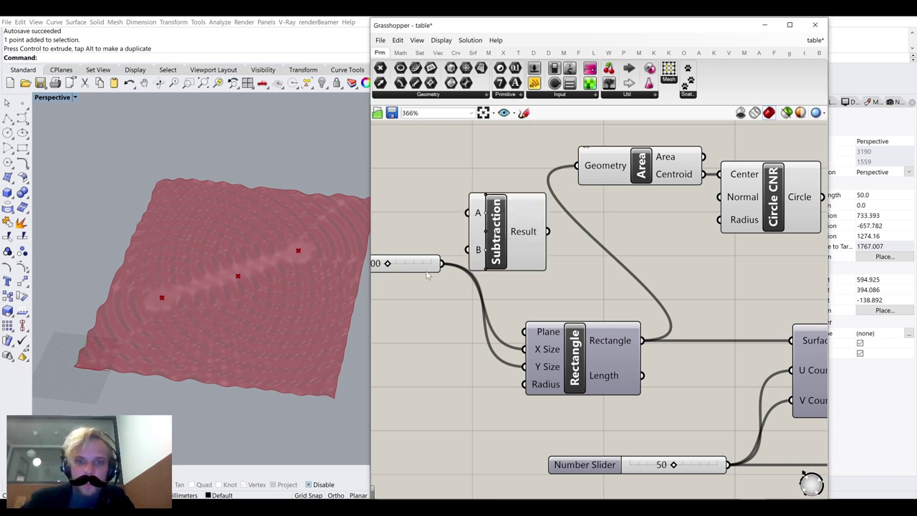
left_click_drag(448, 269, 548, 258)
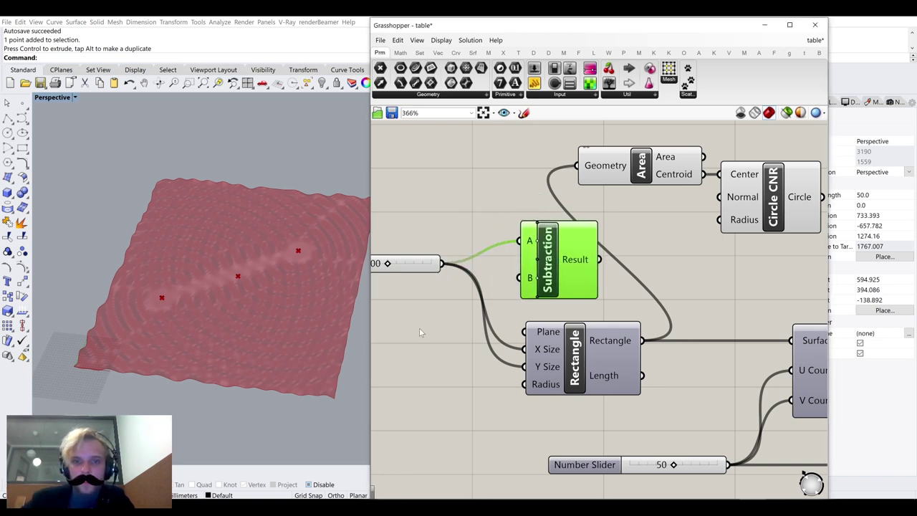
Create a number slider at 10 for Subtraction's B input and wire the Result to the Circle CNR's Radius
double_click(418, 327)
type("10")
key("Return")
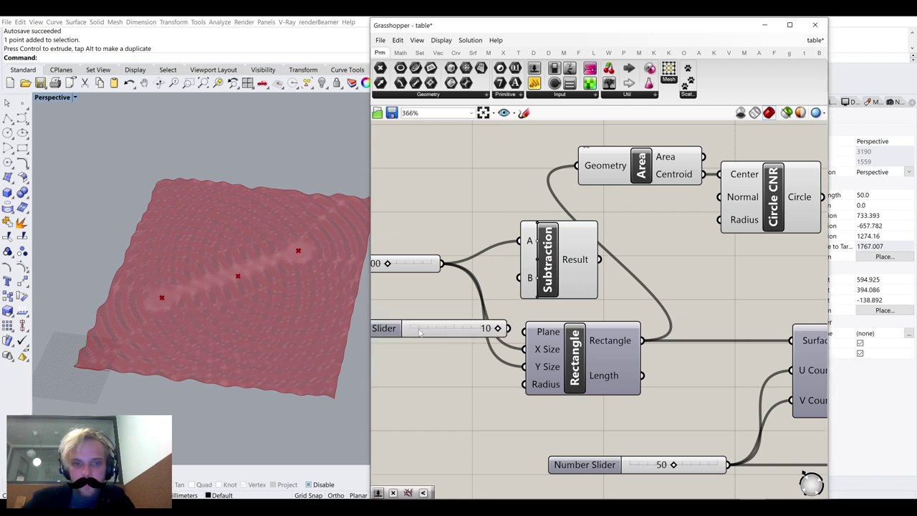
left_click_drag(418, 328, 397, 294)
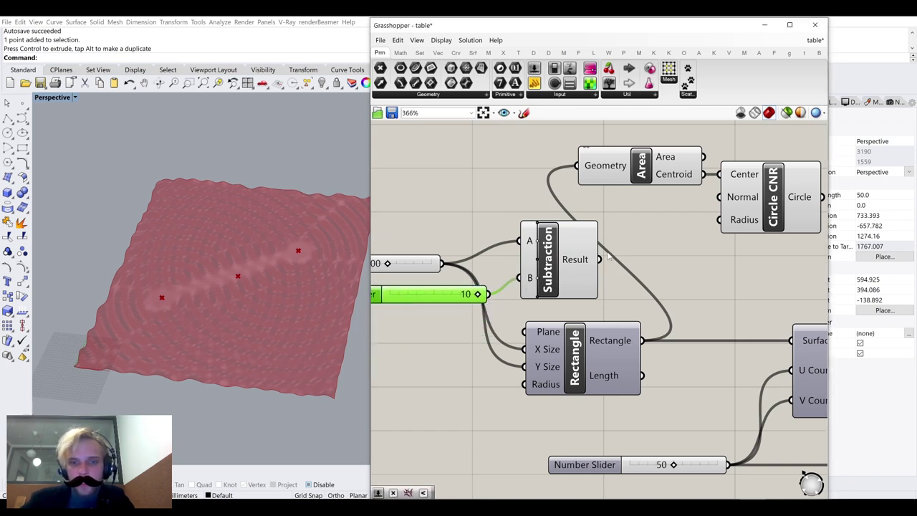
left_click_drag(602, 259, 726, 222)
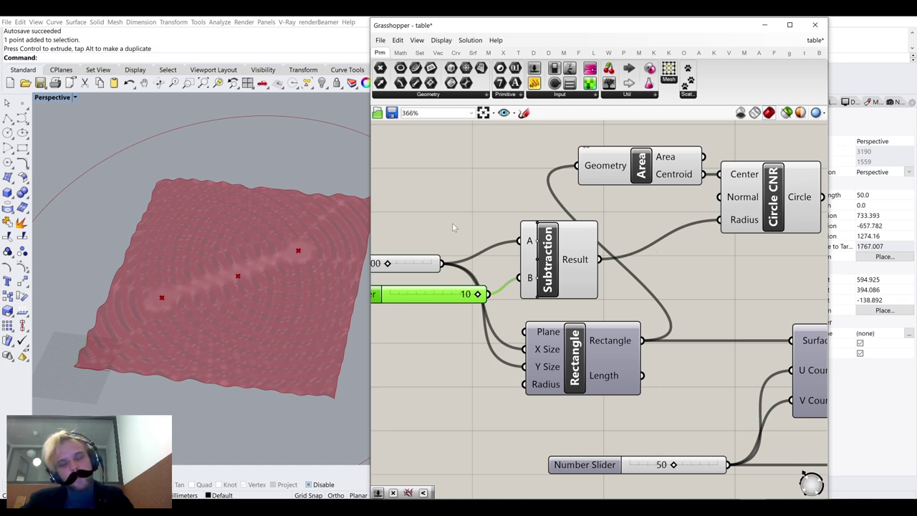
scroll(452, 227, "down", 2)
right_click_drag(483, 222, 564, 220)
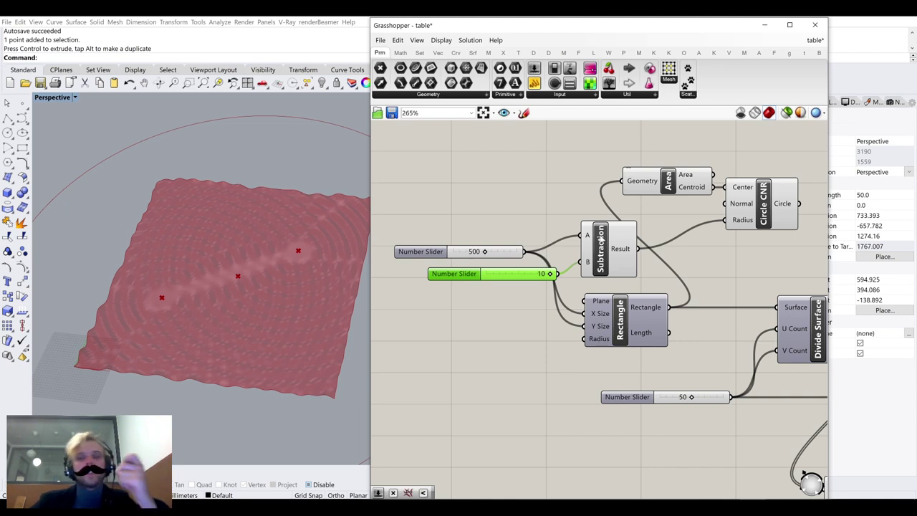
scroll(589, 239, "up", 5)
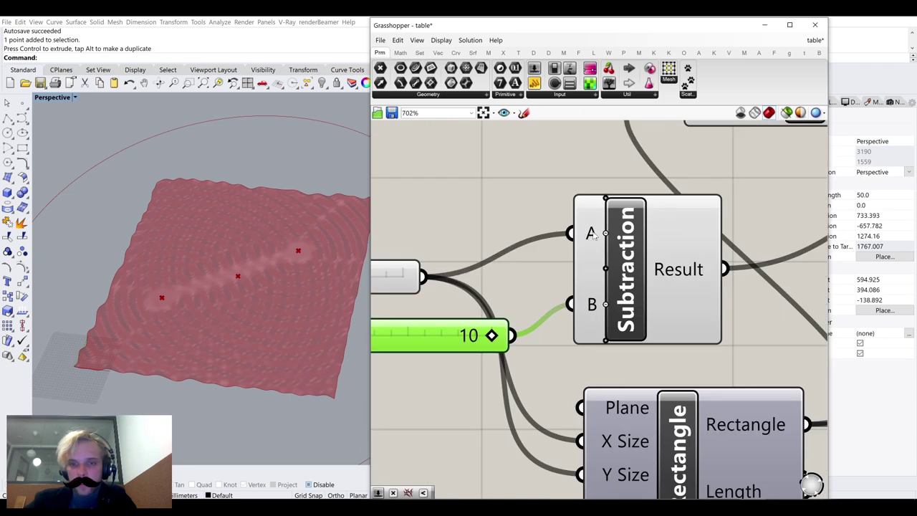
right_click(595, 235)
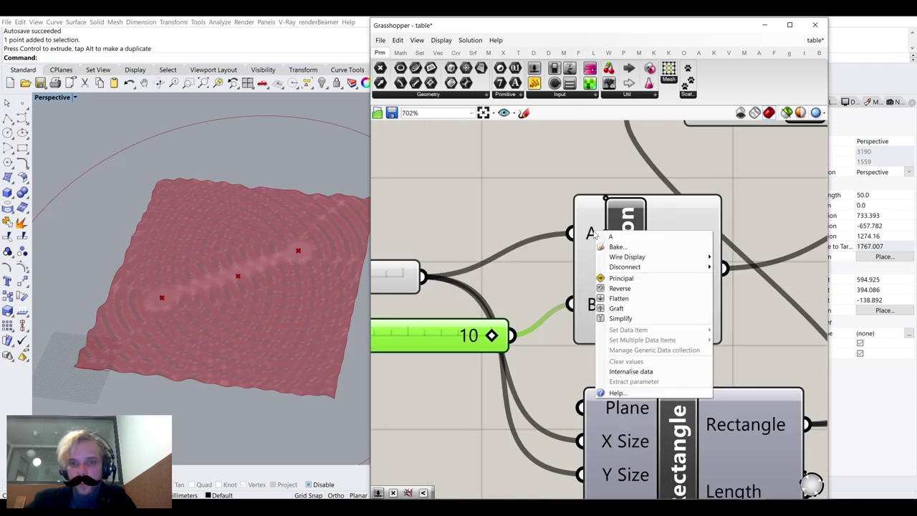
left_click(620, 318)
scroll(575, 229, "down", 3)
scroll(575, 229, "down", 3)
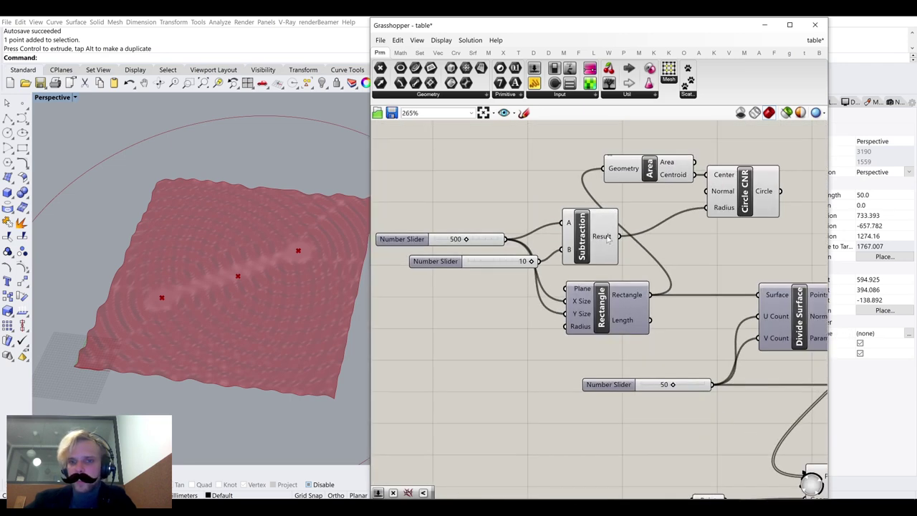
Move Subtraction closer to Circle CNR, add a Division component, and wire the 500 slider to its A input
left_click_drag(611, 248, 672, 247)
left_click(543, 211)
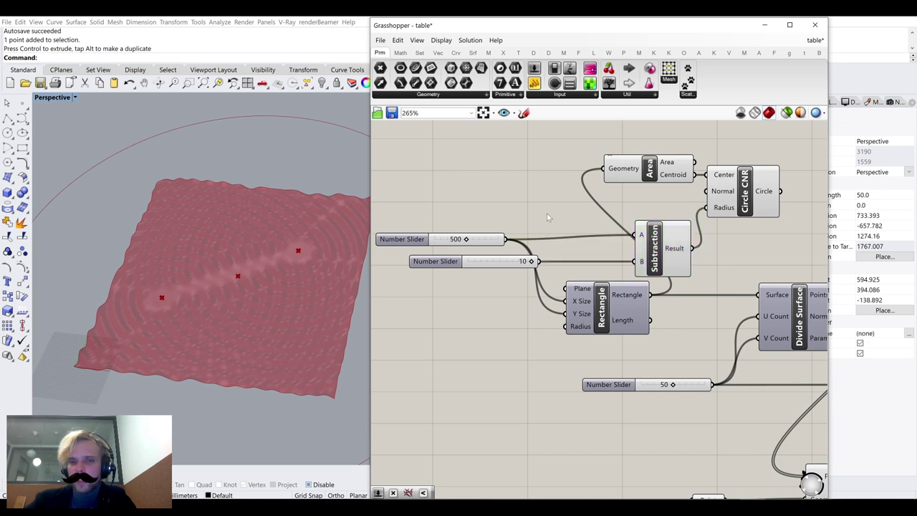
double_click(540, 202)
type("/")
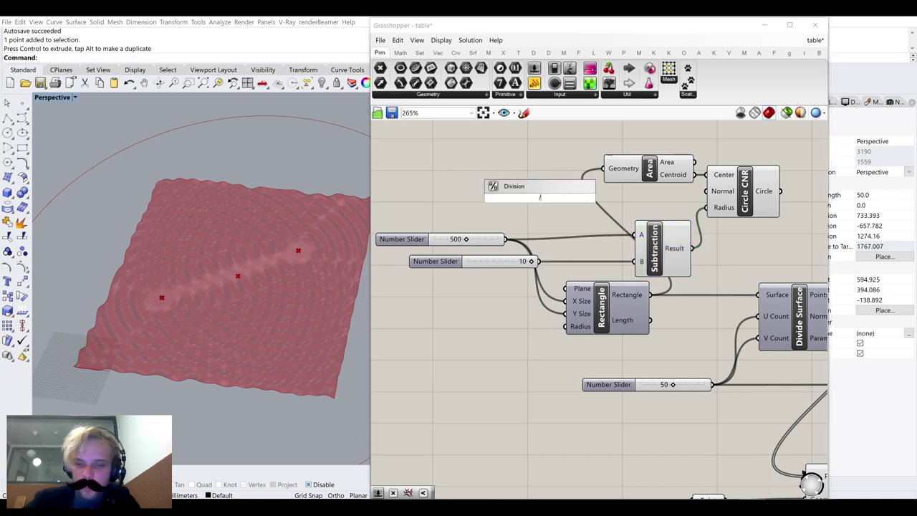
key("Return")
left_click_drag(500, 237, 418, 234)
left_click_drag(422, 235, 511, 188)
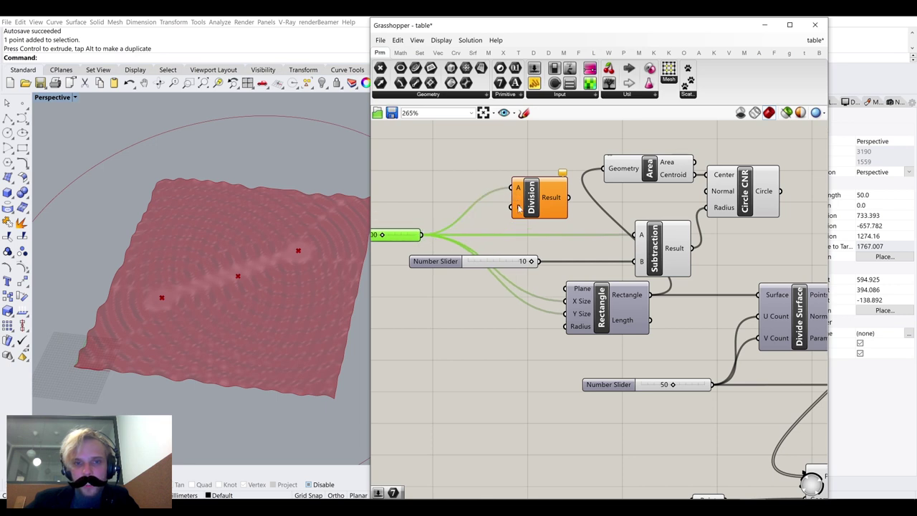
Add a panel containing 2, wire it to Division's B input, and place it beside Division
right_click(519, 209)
mouse_move(560, 306)
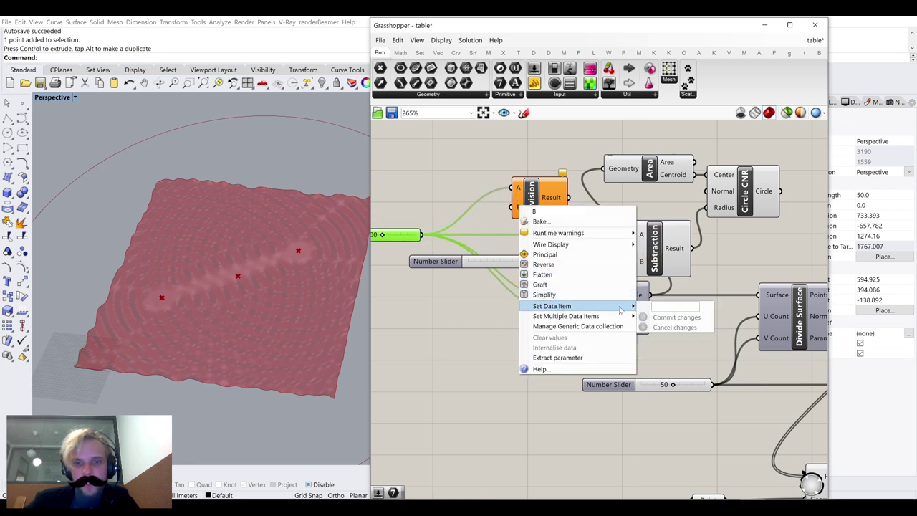
left_click(456, 187)
double_click(455, 188)
type("Panel")
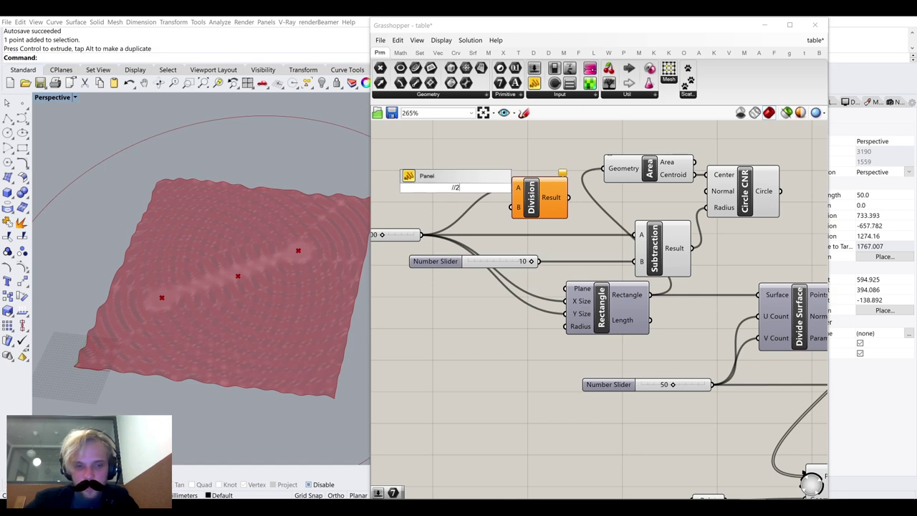
key("Return")
scroll(457, 189, "up", 3)
left_click_drag(474, 188, 550, 218)
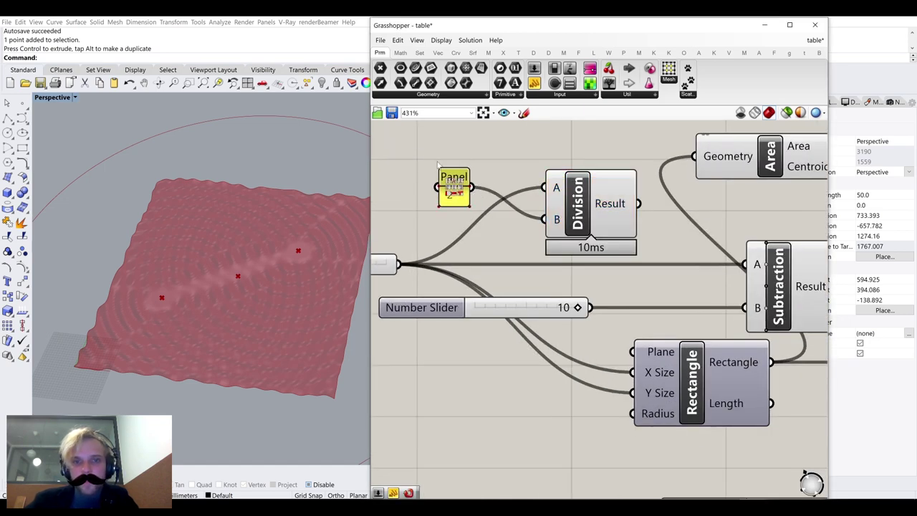
left_click_drag(448, 179, 504, 208)
Wire Division's Result into Subtraction's A input, replacing the direct slider connection, and place the 10 slider beside Subtraction
right_click_drag(649, 228, 573, 212)
left_click_drag(561, 192, 667, 262)
scroll(621, 278, "down", 3)
left_click(686, 281)
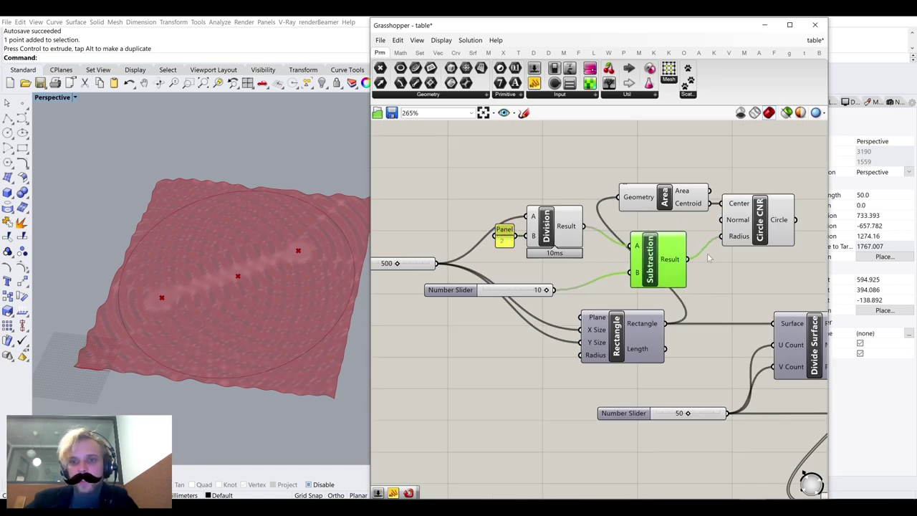
left_click_drag(526, 293, 569, 278)
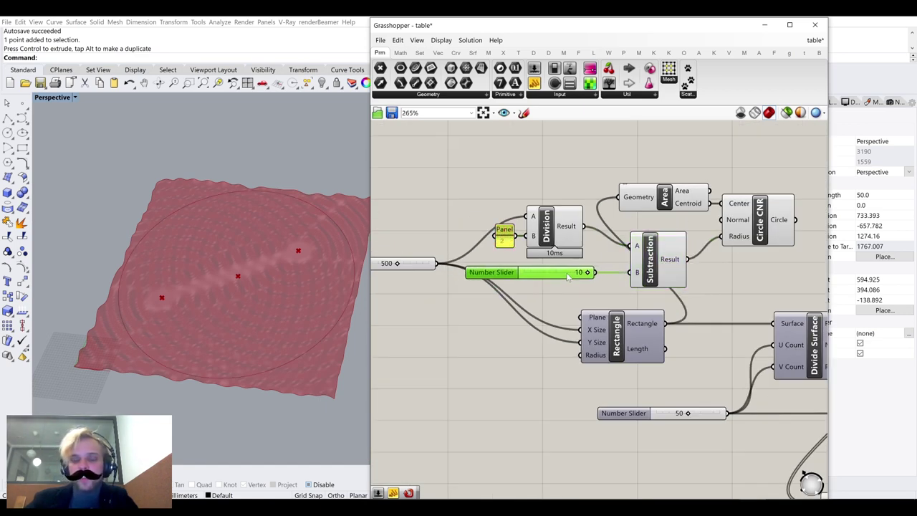
right_click_drag(577, 244, 490, 230)
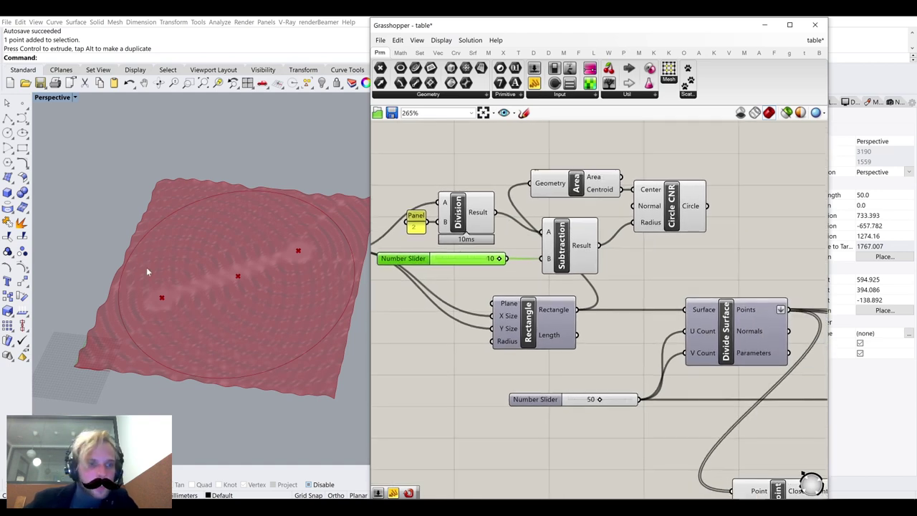
Shift the Circle CNR component slightly farther away from the Area and Subtraction components
scroll(143, 270, "up", 4)
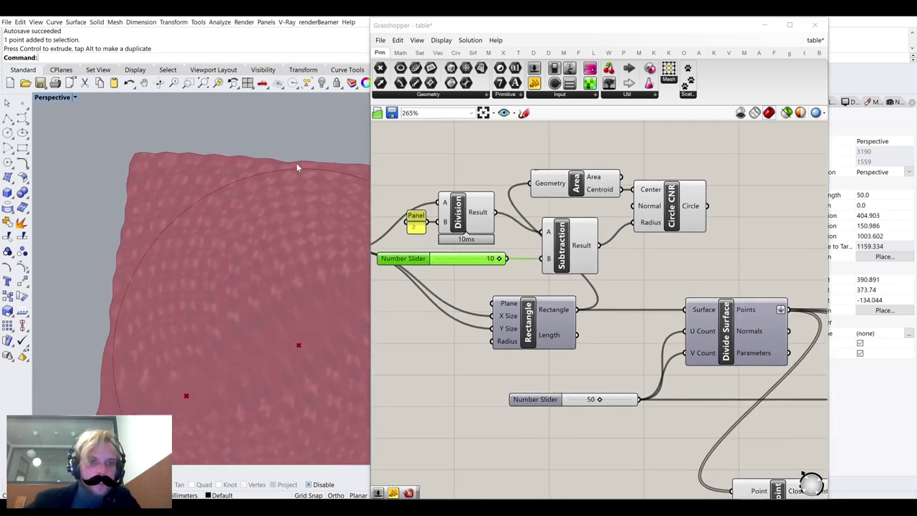
scroll(319, 168, "down", 4)
right_click_drag(303, 218, 269, 175, "shift")
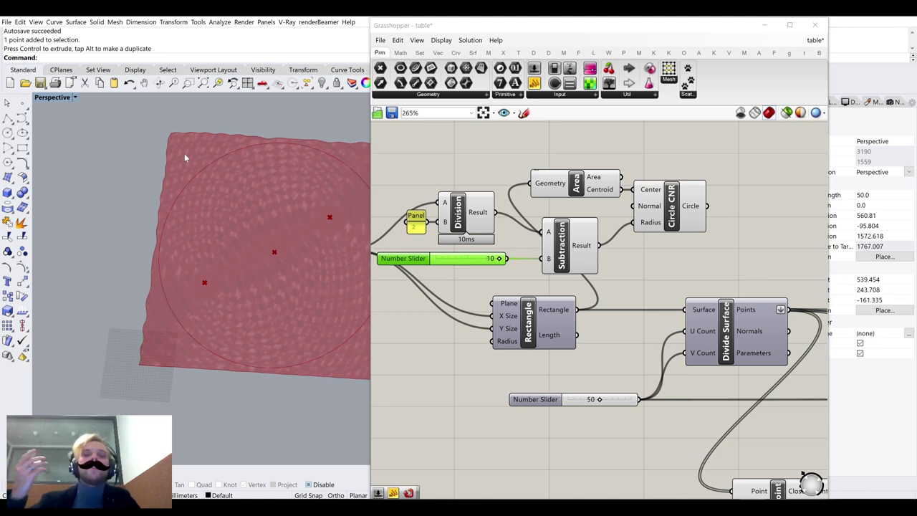
left_click_drag(672, 195, 688, 196)
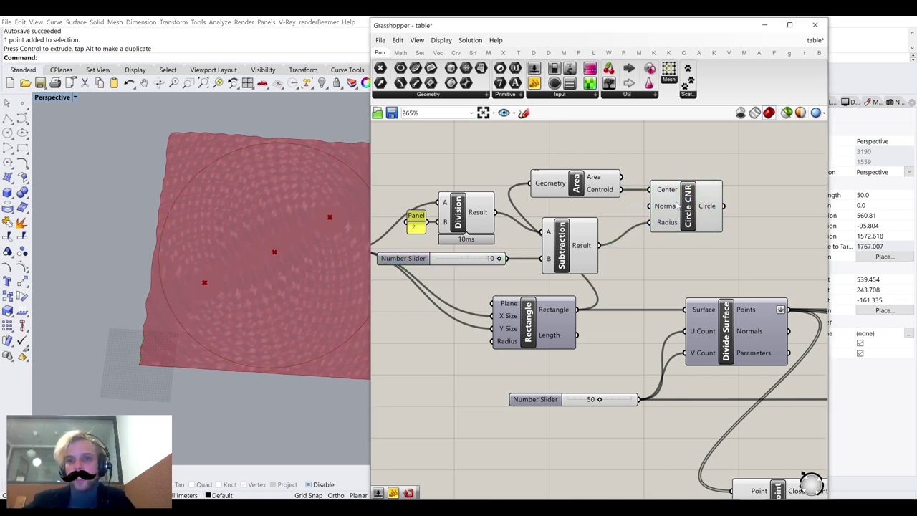
right_click_drag(689, 215, 637, 212)
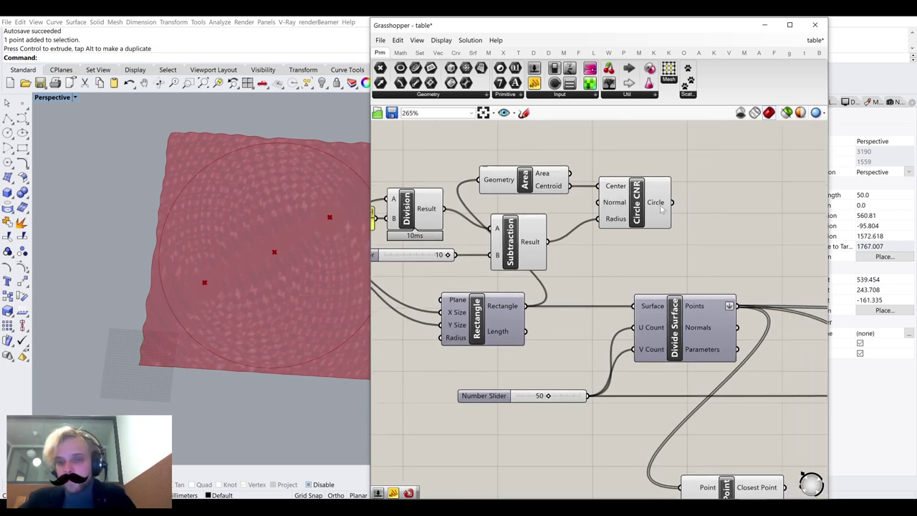
Select all the circle-building components from the 10 slider to Circle CNR and move them as a block farther above the main definition
left_click_drag(700, 267, 419, 159)
scroll(420, 158, "down", 4)
left_click_drag(559, 203, 372, 155)
left_click_drag(477, 163, 562, 137)
right_click_drag(631, 153, 598, 185)
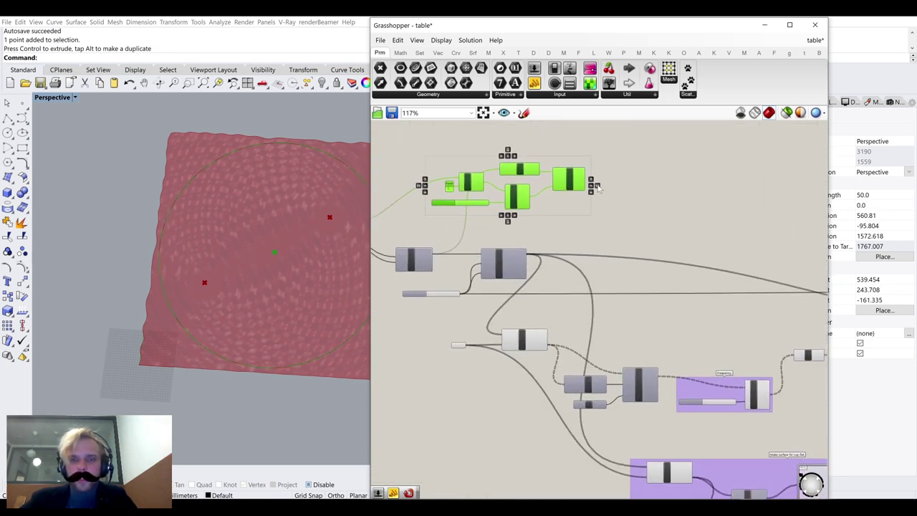
Turn off the preview of the circle-building components, and turn it back on for Circle CNR only
middle_click(598, 185)
left_click(650, 155)
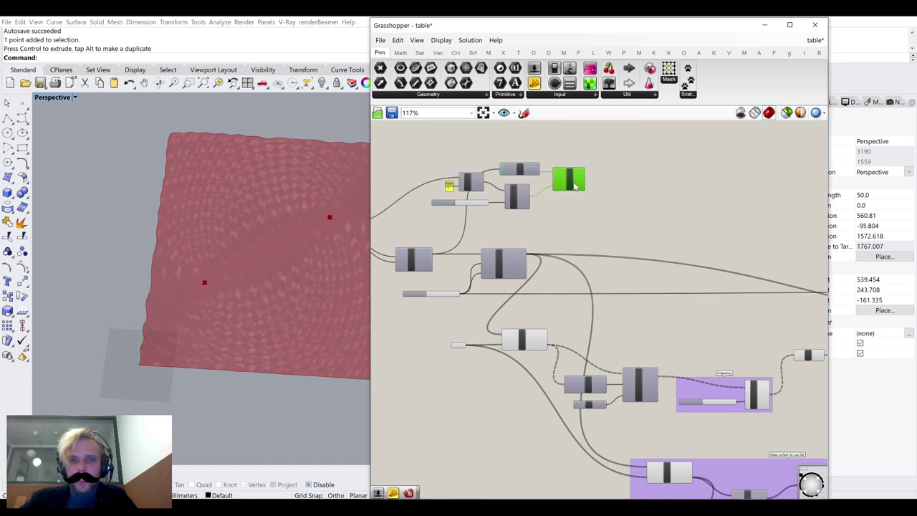
middle_click(574, 186)
left_click(583, 220)
Add a Pull Point component below Circle CNR and wire Divide Surface's Points output into its Point input
scroll(631, 204, "up", 3)
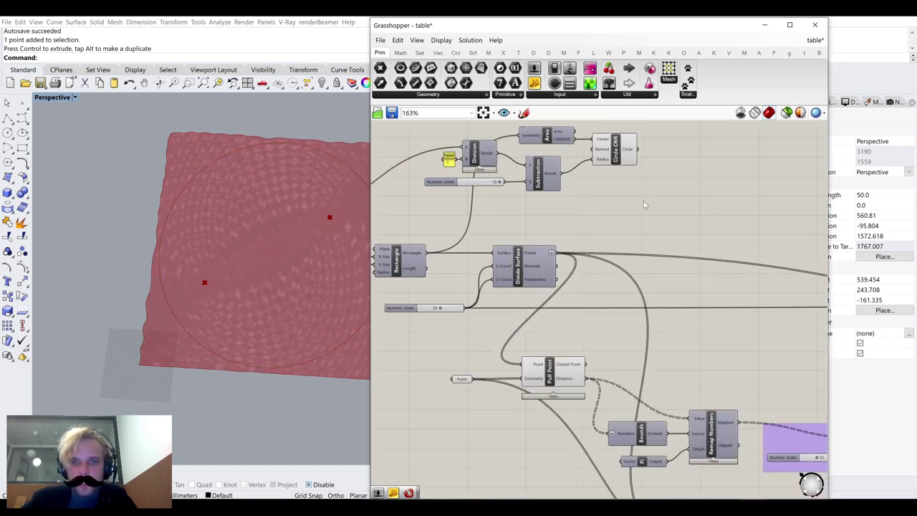
double_click(644, 205)
type("pull")
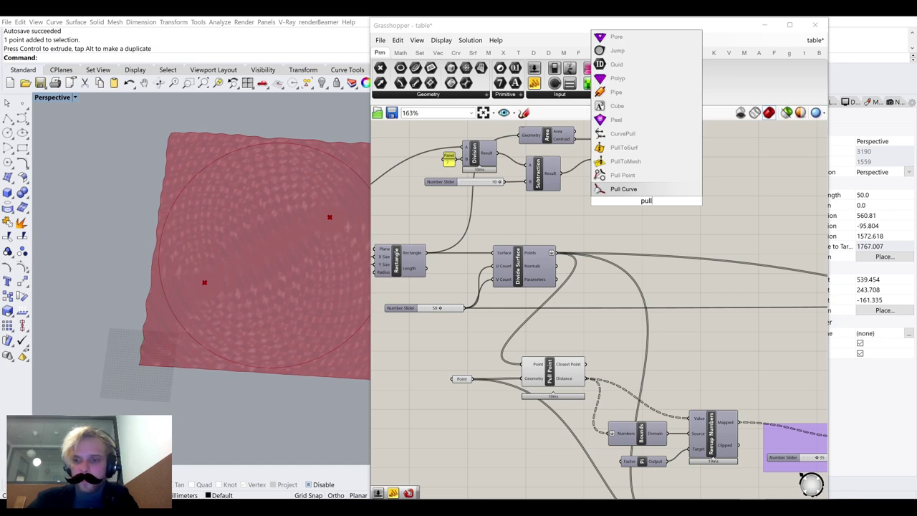
left_click(632, 176)
scroll(634, 190, "up", 2)
left_click_drag(649, 202, 699, 206)
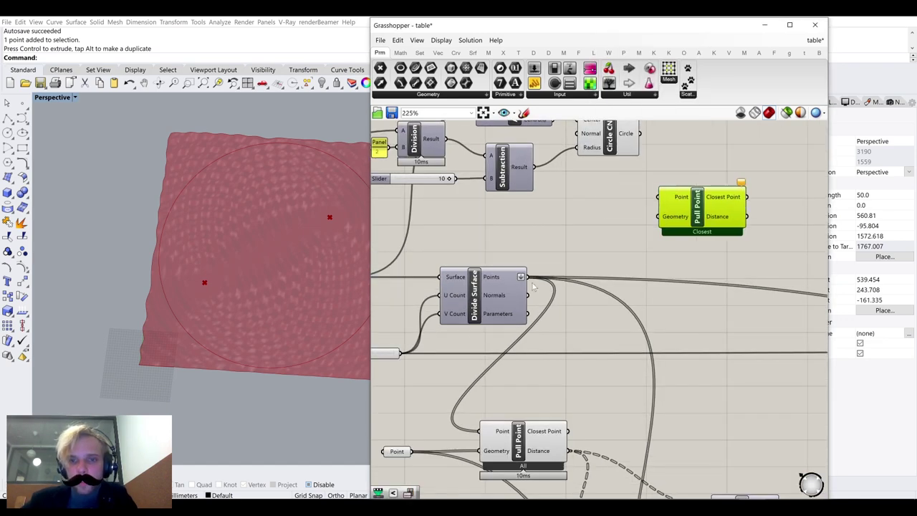
right_click_drag(551, 277, 550, 321)
scroll(551, 320, "down", 1)
left_click_drag(544, 318, 651, 249)
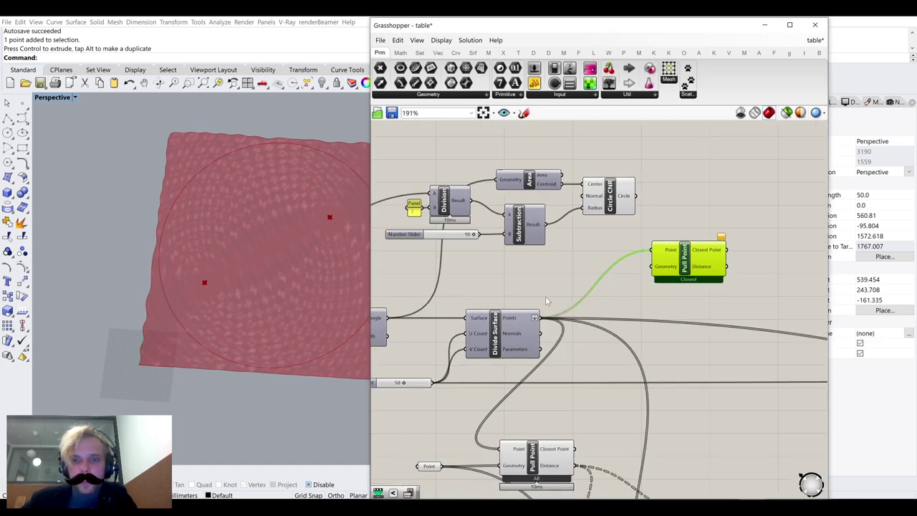
Select the Divide Surface component and open its quick component actions
left_click(505, 331)
middle_click(505, 330)
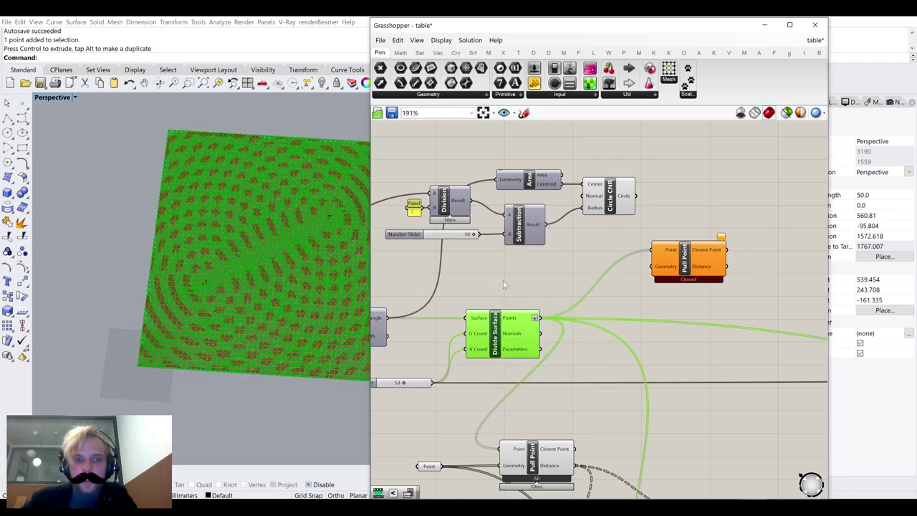
middle_click(495, 327)
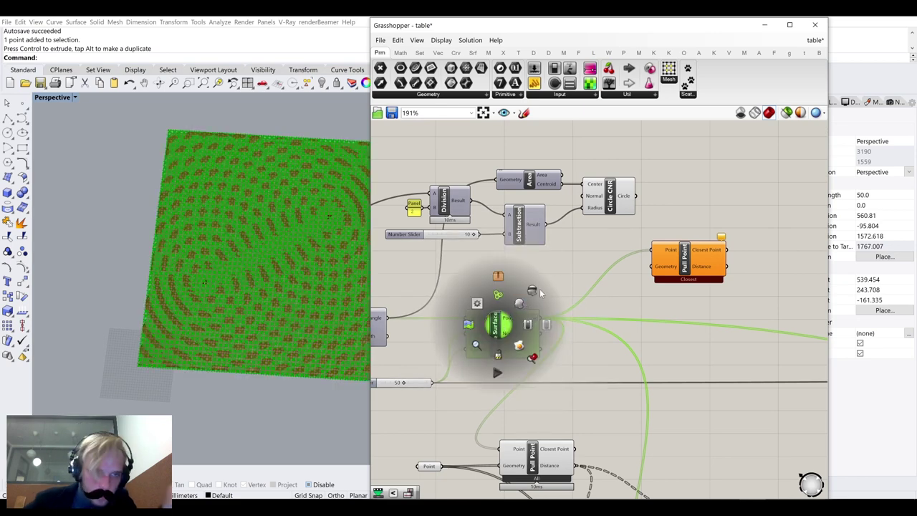
Turn off the preview of the Divide Surface component and move the new Pull Point component slightly away from it
left_click(534, 291)
left_click(601, 251)
left_click_drag(685, 259, 718, 236)
left_click(719, 197)
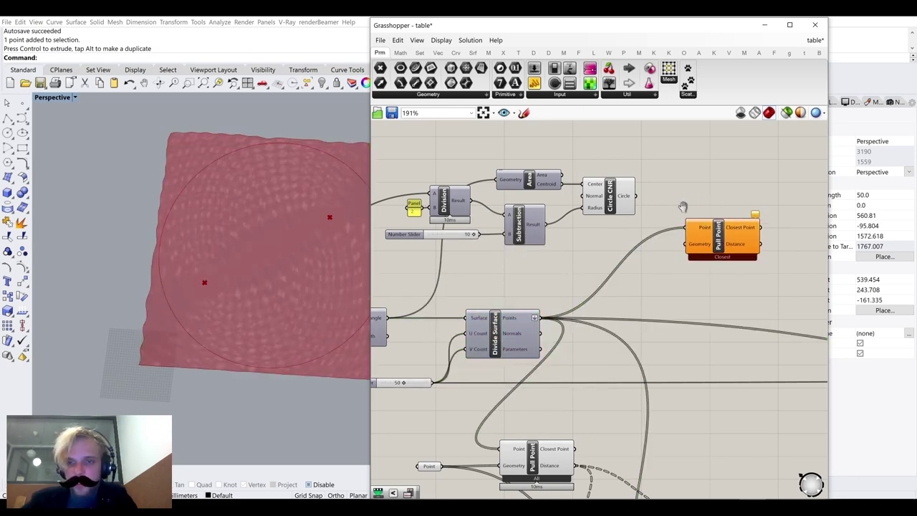
Connect the circle output of Circle CNR to the Geometry input of the new Pull Point
right_click_drag(683, 206, 646, 221)
left_click_drag(598, 210, 637, 250)
left_click(672, 247)
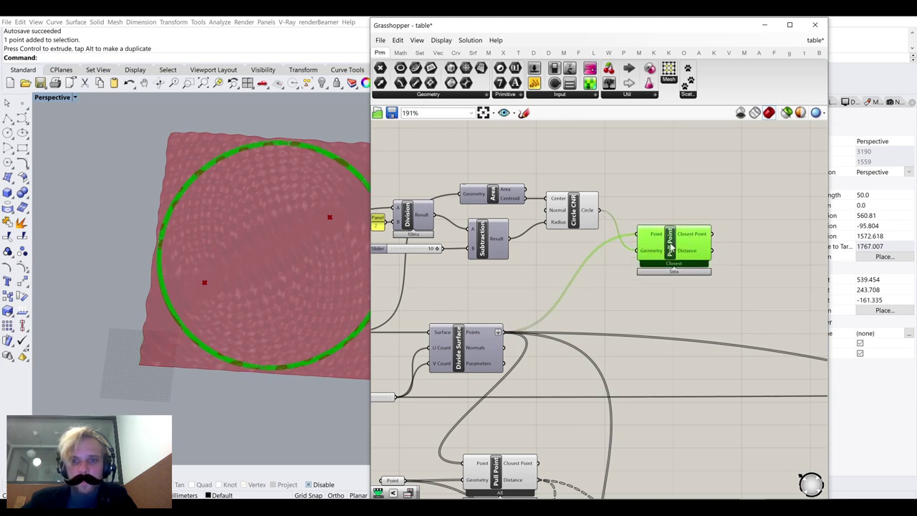
left_click(692, 217)
mouse_move(690, 258)
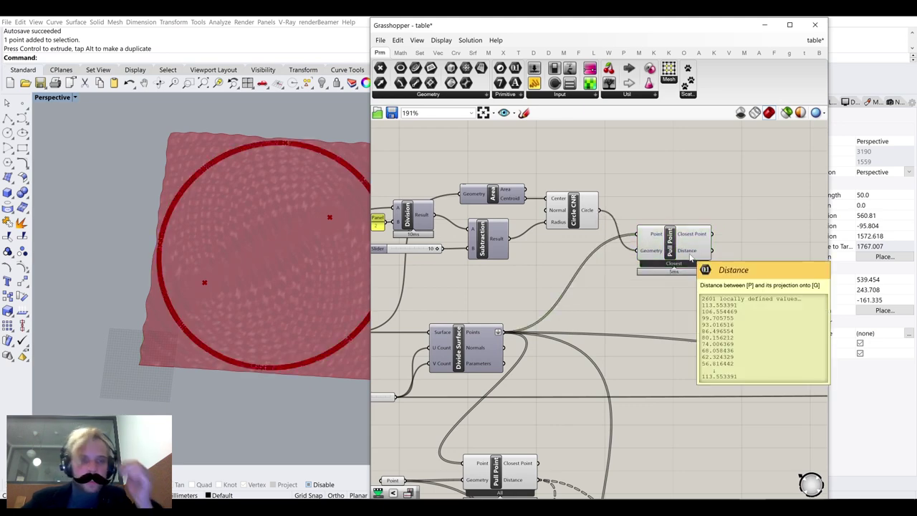
Examine the "Make surface for cup flat" group and compare it with the circle on the surface in the viewport
scroll(690, 258, "down", 6)
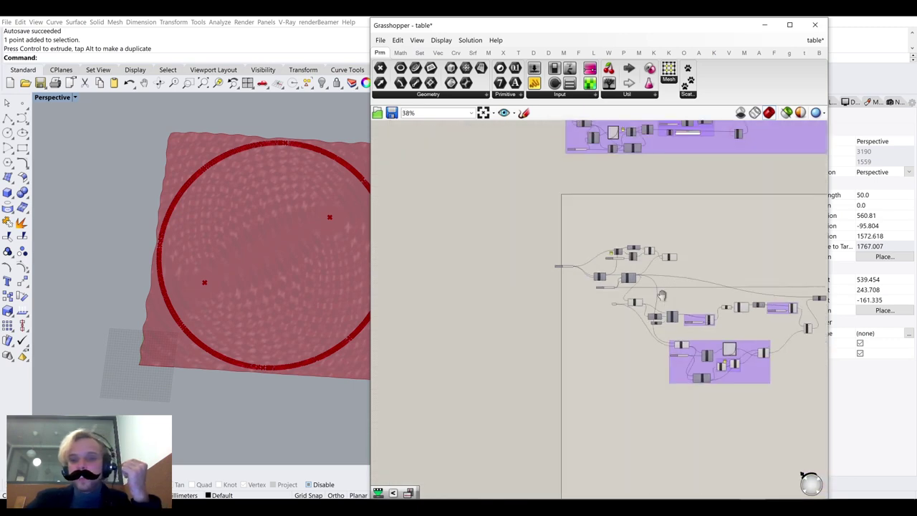
scroll(528, 251, "up", 3)
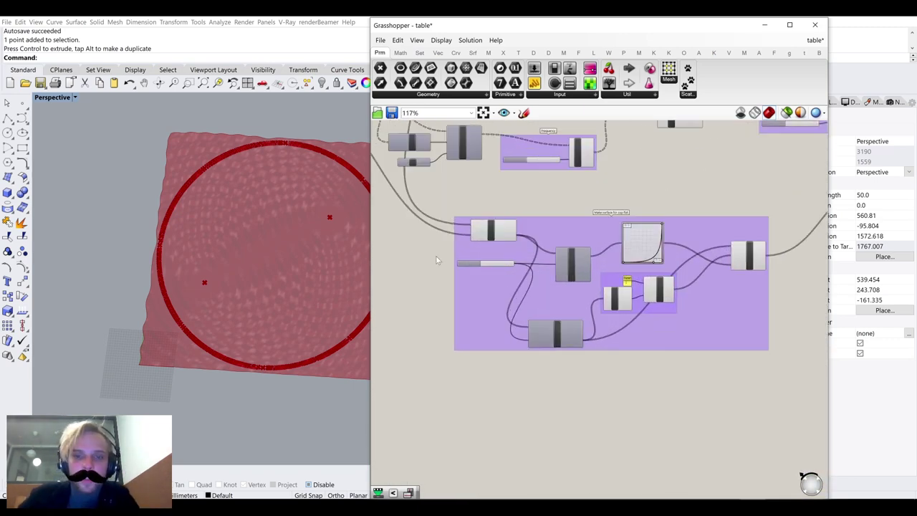
scroll(524, 191, "up", 3)
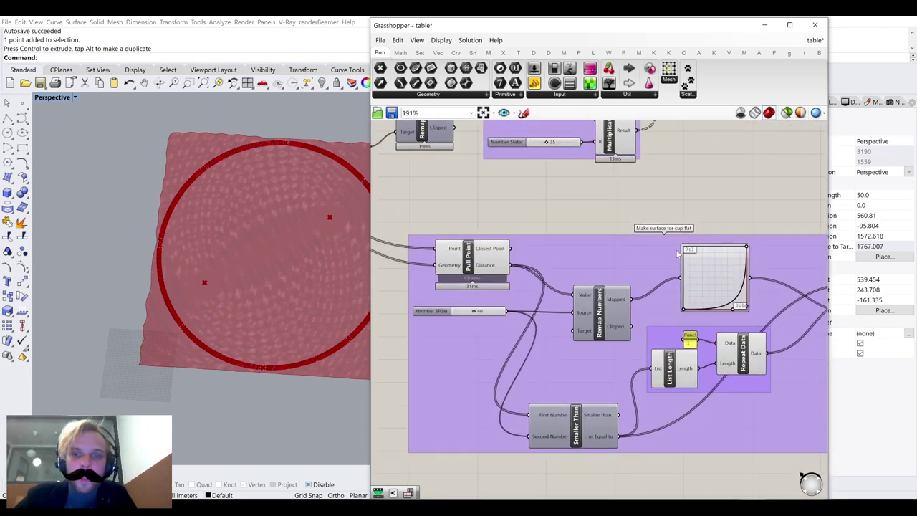
scroll(195, 291, "up", 4)
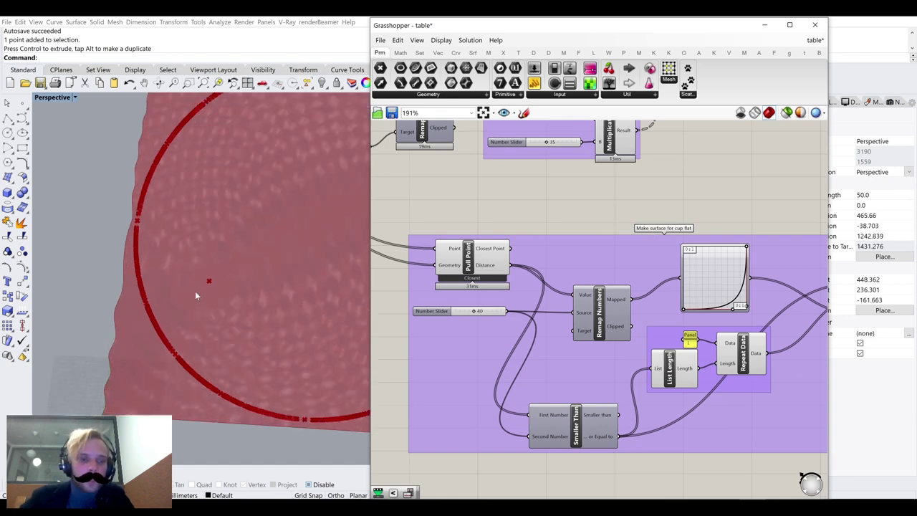
scroll(192, 273, "down", 4)
scroll(198, 294, "up", 2)
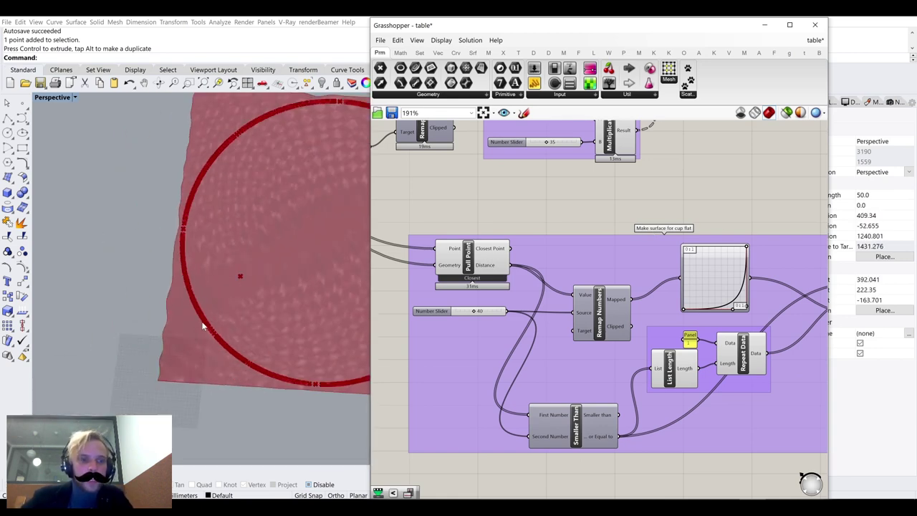
scroll(532, 283, "down", 6)
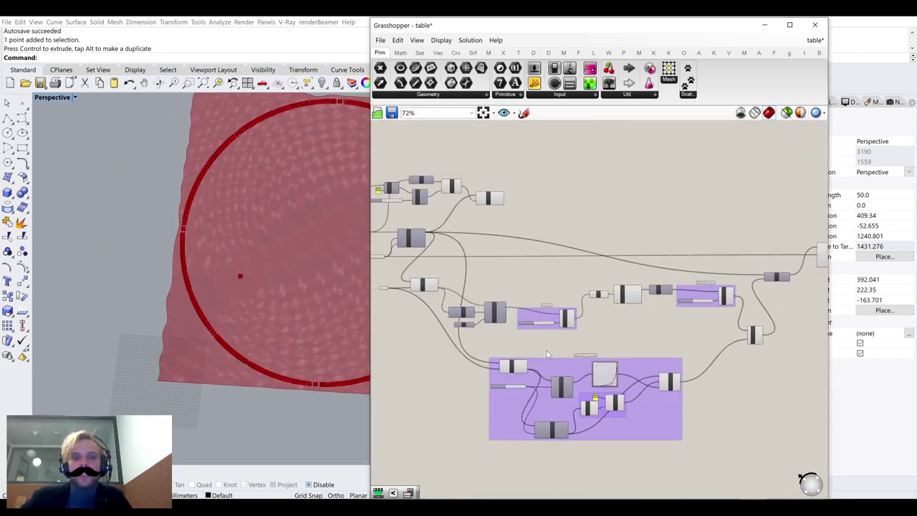
Examine how the finished definition links Point In Curve, Pull Point, Bounds, Remap Numbers and the graph mapper
scroll(550, 214, "up", 7)
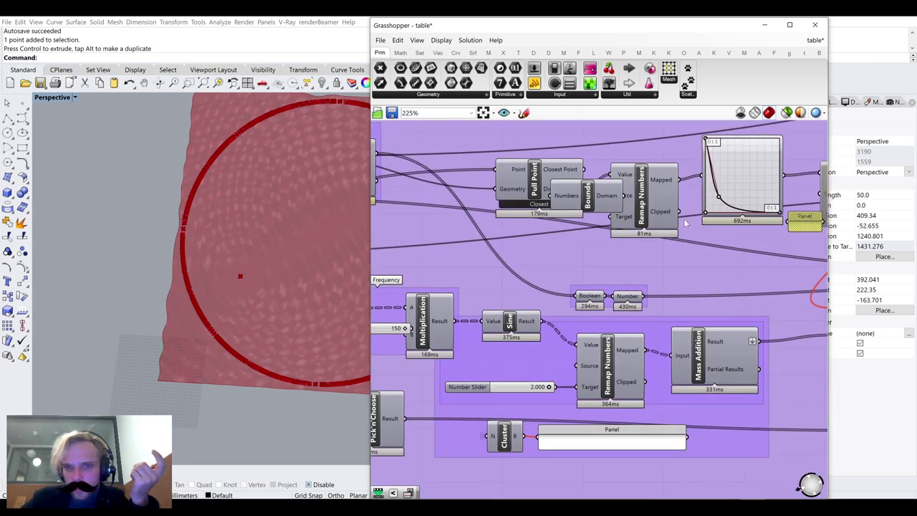
right_click_drag(571, 231, 427, 239)
right_click_drag(537, 225, 807, 210)
right_click_drag(625, 187, 736, 198)
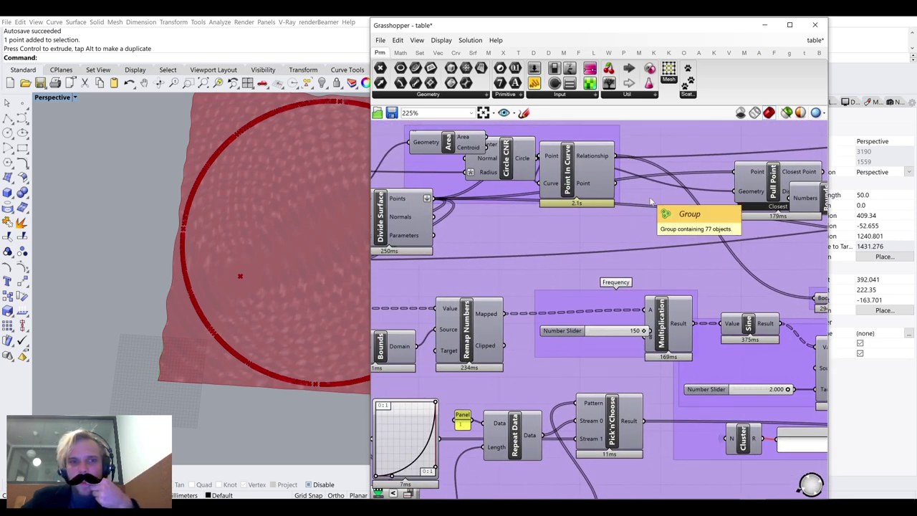
scroll(652, 201, "down", 2)
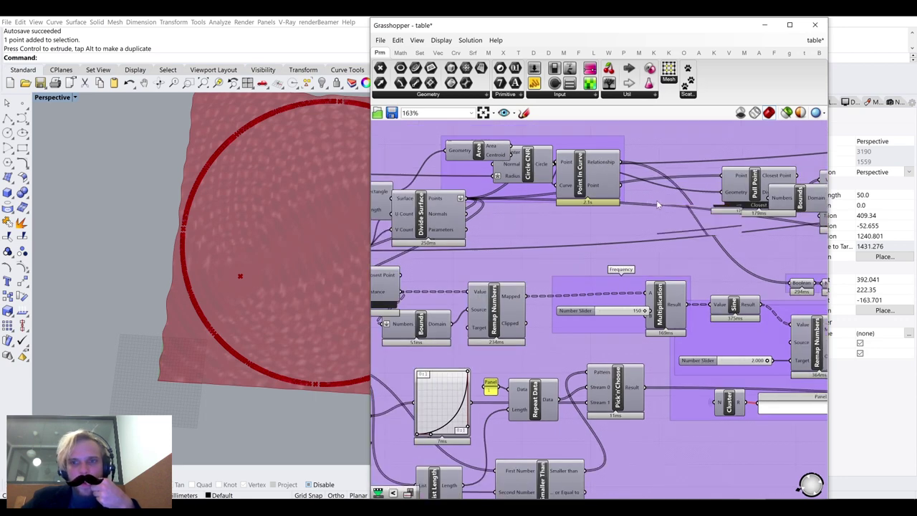
right_click_drag(720, 229, 616, 232)
scroll(668, 194, "up", 2)
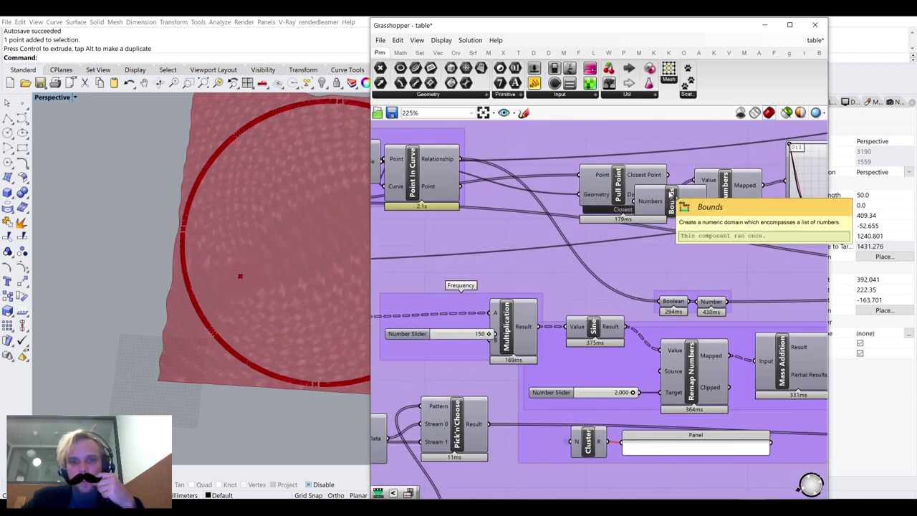
scroll(672, 195, "down", 3)
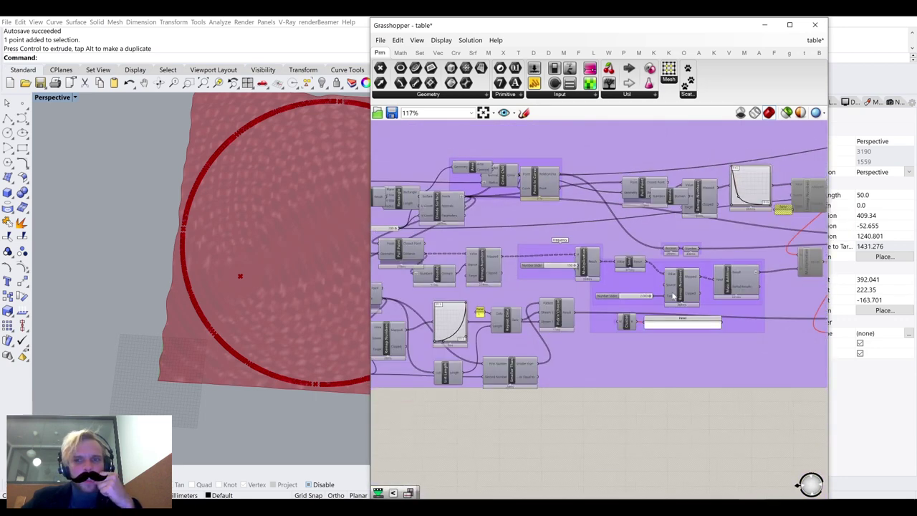
Add a Remap Numbers component beside the new Pull Point
right_click_drag(625, 390, 582, 240)
right_click_drag(546, 453, 534, 288)
right_click_drag(657, 410, 662, 334)
scroll(661, 331, "up", 5)
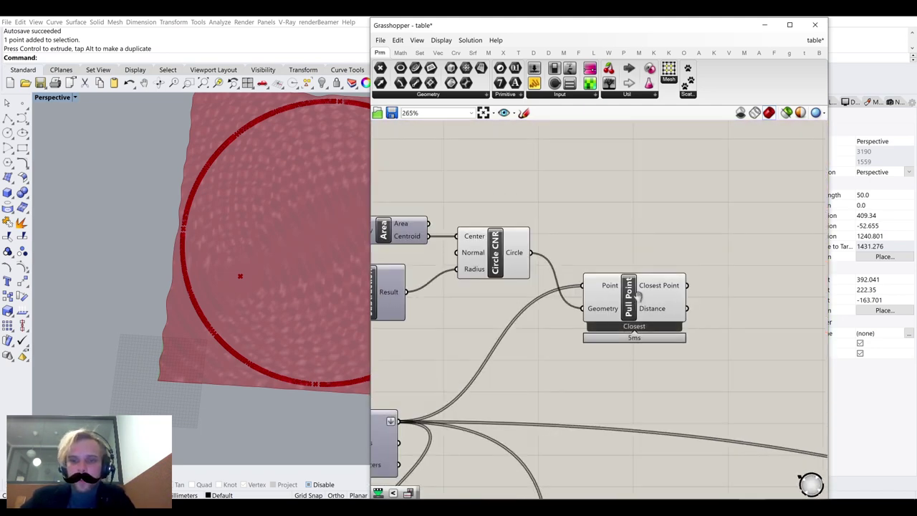
double_click(679, 315)
type("remap")
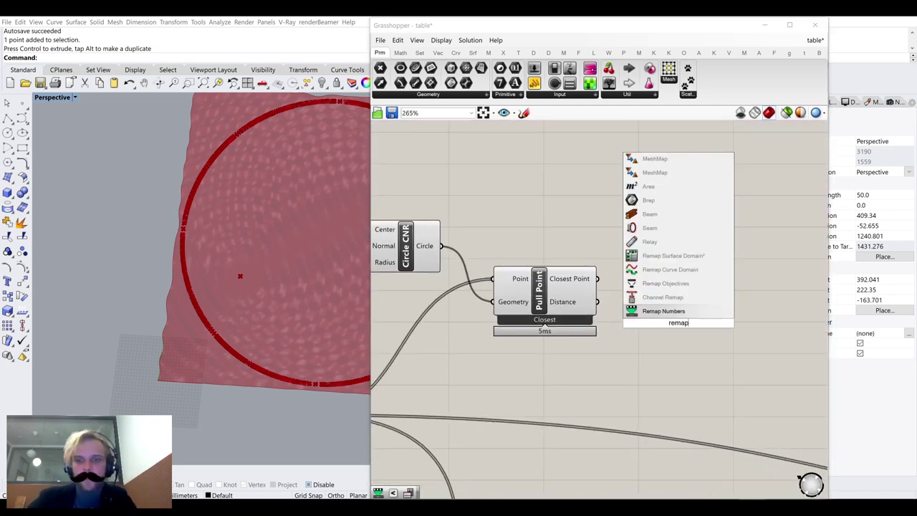
left_click(688, 310)
scroll(652, 282, "up", 3)
left_click_drag(652, 280, 587, 288)
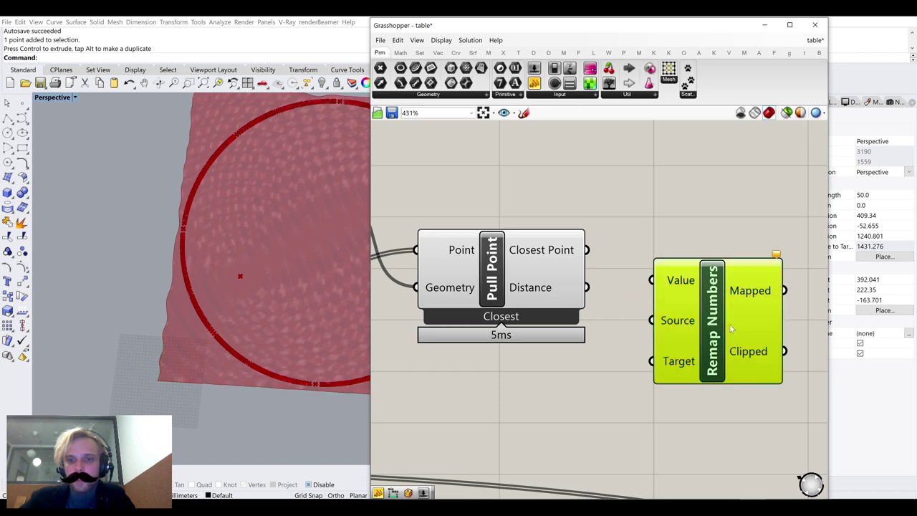
Duplicate the whole "Make surface for cup flat" group and place the copy above the main chain, near the Circle CNR component
scroll(672, 324, "down", 6)
right_click_drag(672, 325, 605, 258)
right_click_drag(716, 394, 633, 324)
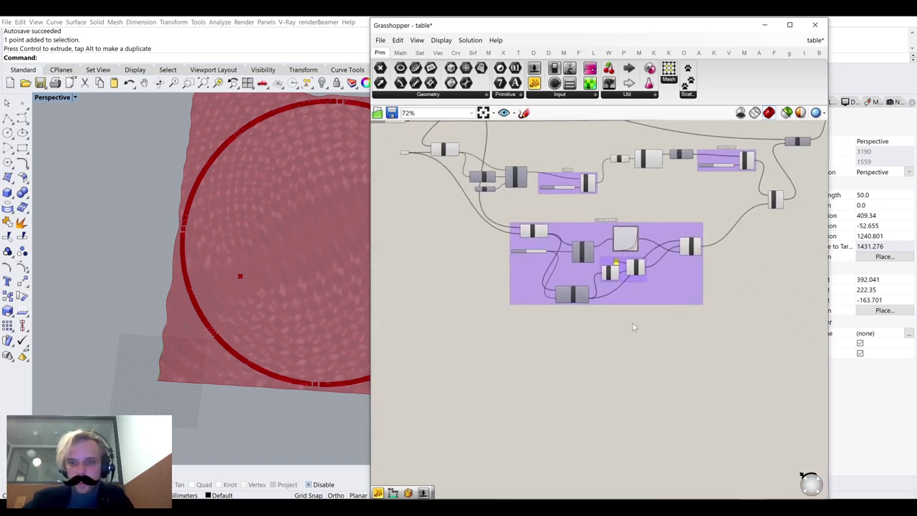
left_click_drag(741, 333, 448, 211)
scroll(635, 233, "up", 5)
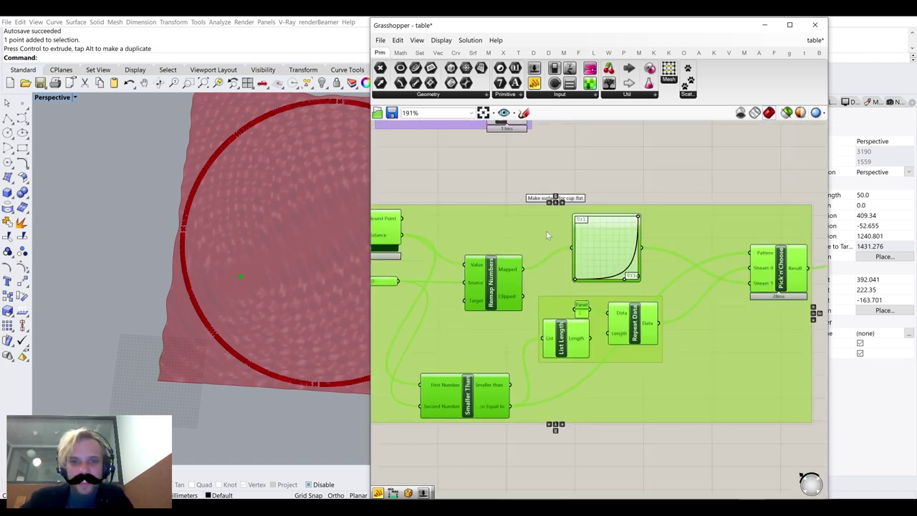
scroll(547, 232, "down", 3)
scroll(424, 222, "up", 4)
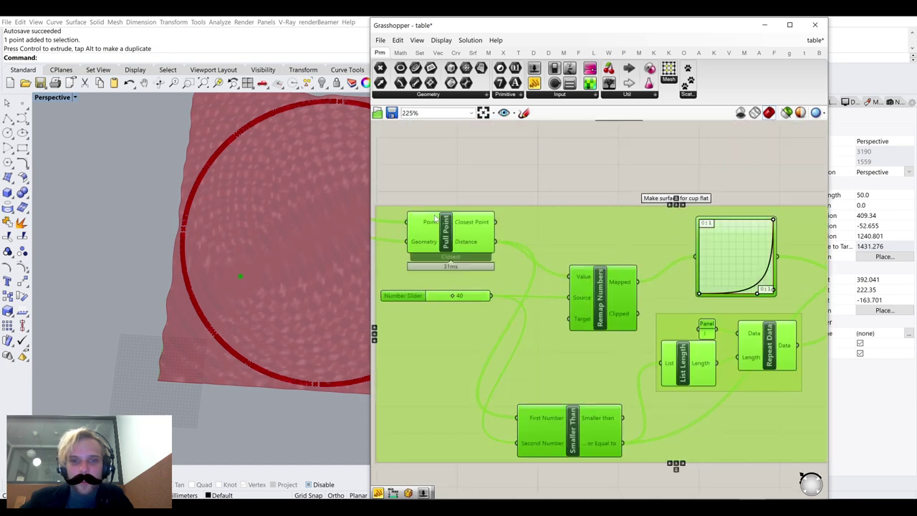
scroll(715, 201, "up", 2)
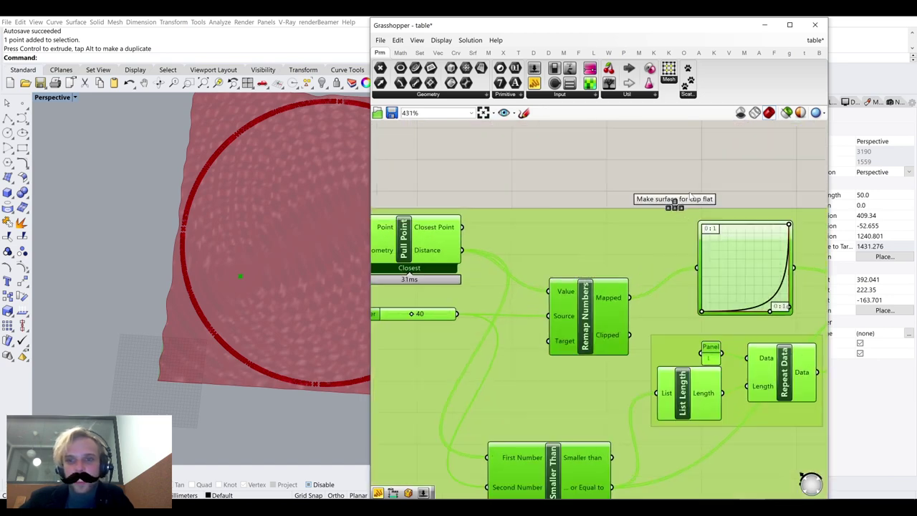
scroll(688, 208, "down", 8)
scroll(640, 197, "up", 3)
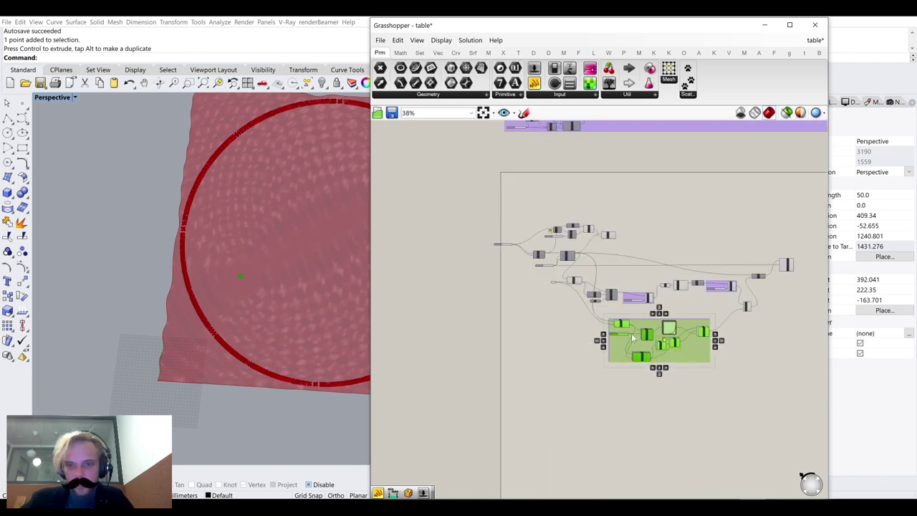
left_click_drag(632, 336, 642, 227, "alt")
scroll(623, 196, "up", 3)
left_click(599, 205)
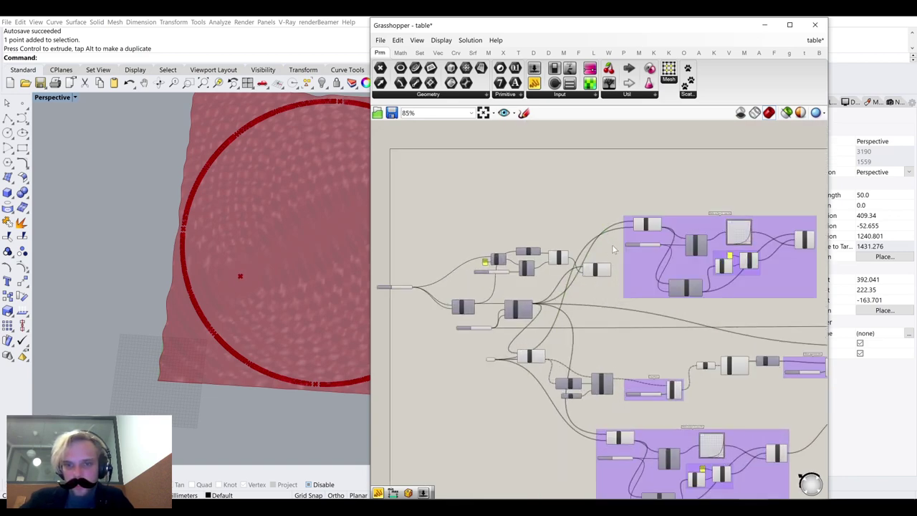
Delete the standalone Pull Point beside Circle CNR and move the copied cup-flat group into its place
scroll(612, 248, "up", 3)
left_click(597, 300)
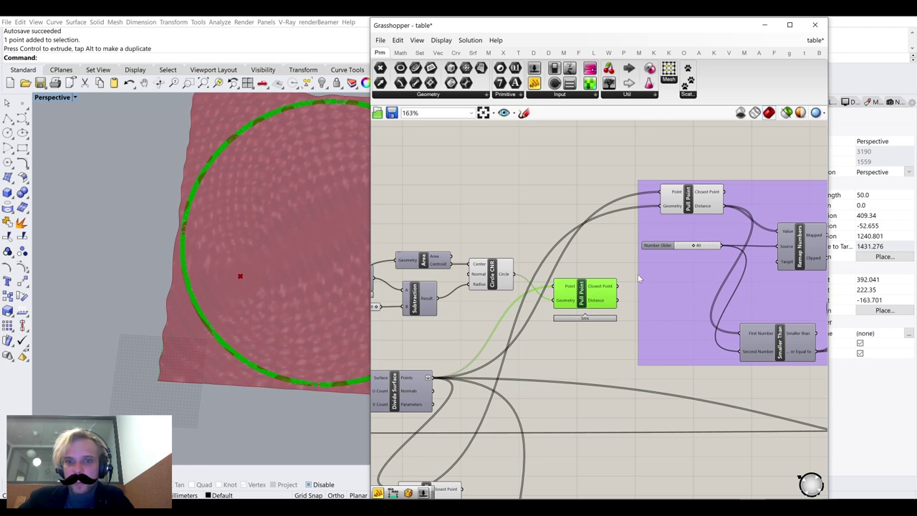
key("Delete")
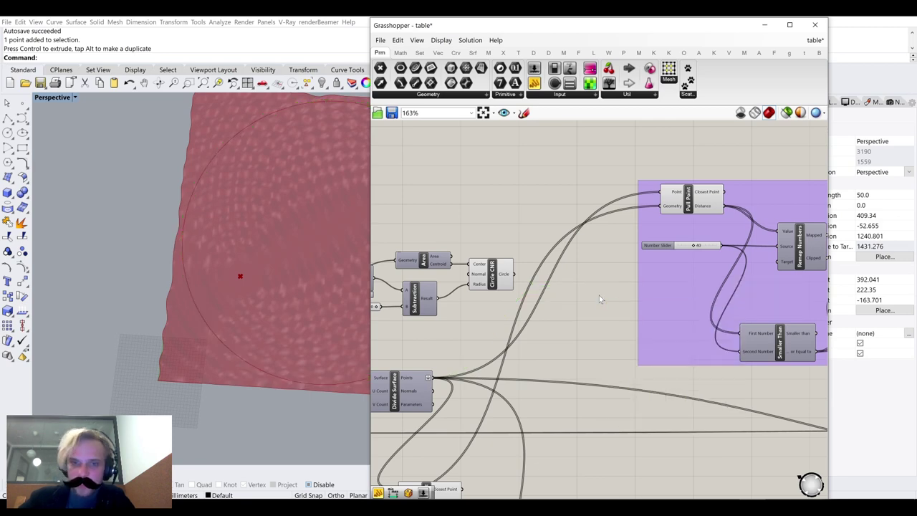
left_click_drag(687, 201, 669, 207)
left_click_drag(667, 303, 608, 307)
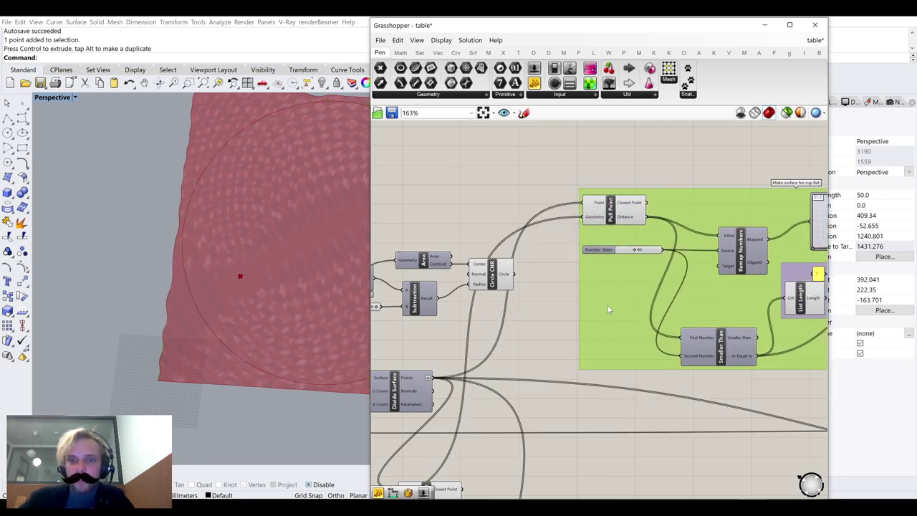
Connect the circle output of Circle CNR to the Geometry input of the copied group's Pull Point, replacing the old source
scroll(532, 297, "up", 1)
left_click(530, 295)
right_click_drag(527, 291, 542, 272)
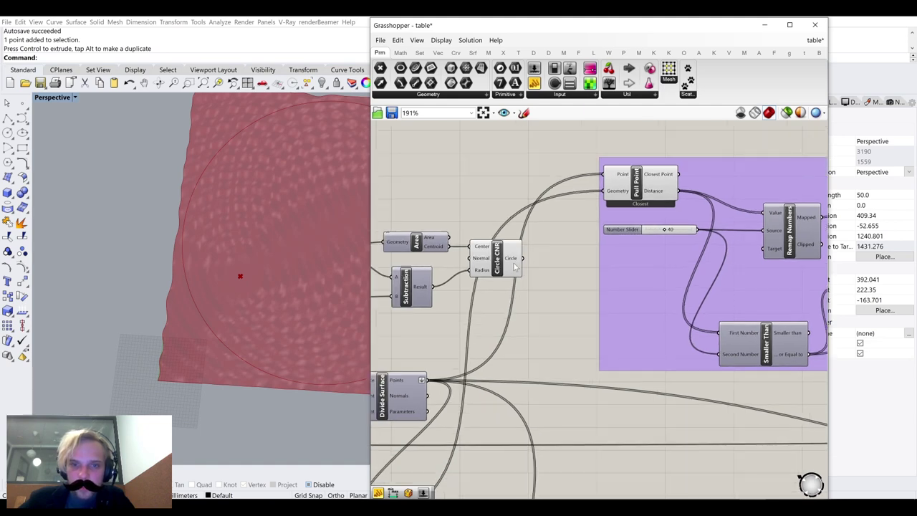
left_click_drag(589, 230, 609, 191)
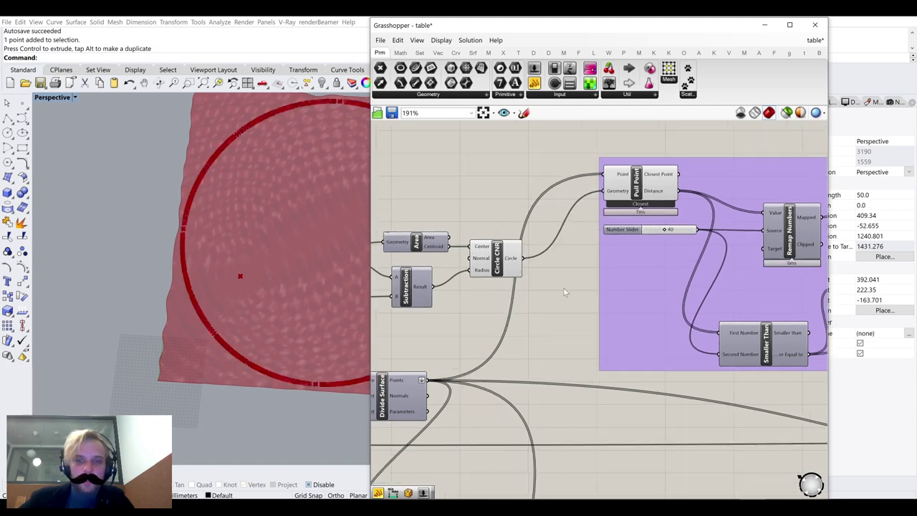
Move the Move and Surface From Points components further along the chain to make room before them
scroll(646, 251, "down", 4)
right_click_drag(693, 261, 641, 238)
scroll(634, 246, "up", 2)
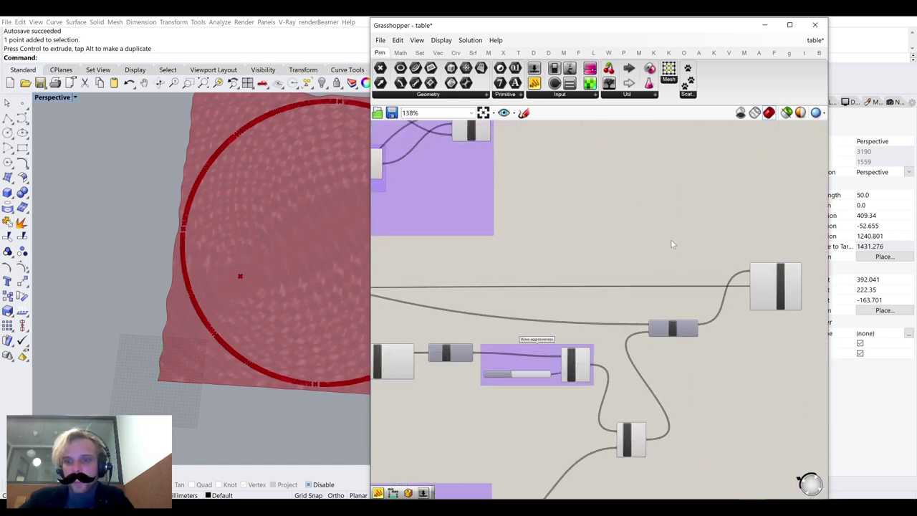
left_click_drag(743, 334, 601, 257)
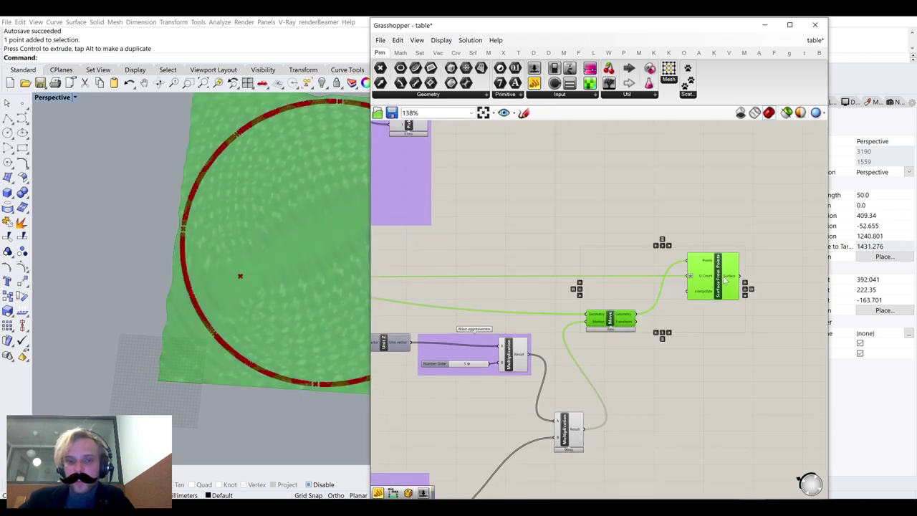
left_click_drag(723, 277, 827, 268)
left_click(671, 423)
Insert a Multiplication component between the last Multiplication's result and the Motion input of Move
double_click(672, 426)
type("mult")
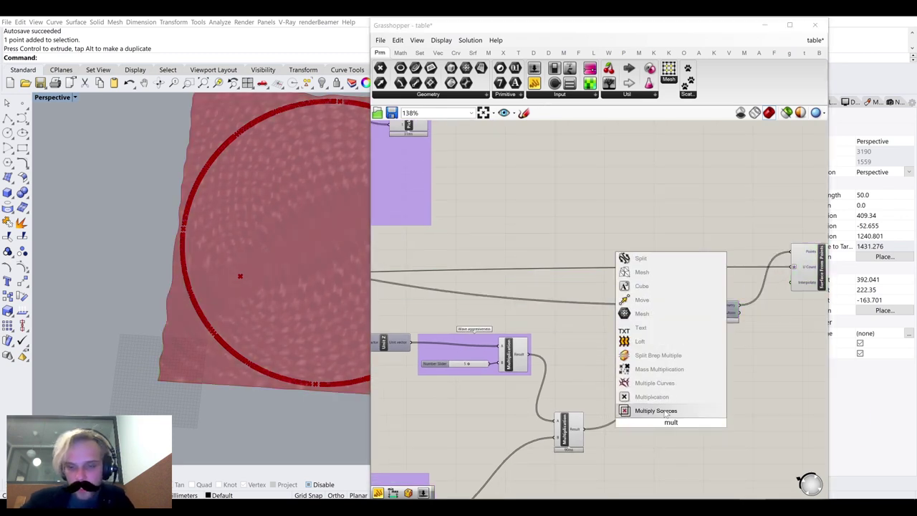
left_click(664, 399)
left_click_drag(671, 421, 630, 343)
left_click_drag(587, 426, 690, 313)
Connect the copied group's Pick'n'Choose result to input B of the new Multiplication and check the surface
right_click_drag(418, 131, 445, 175)
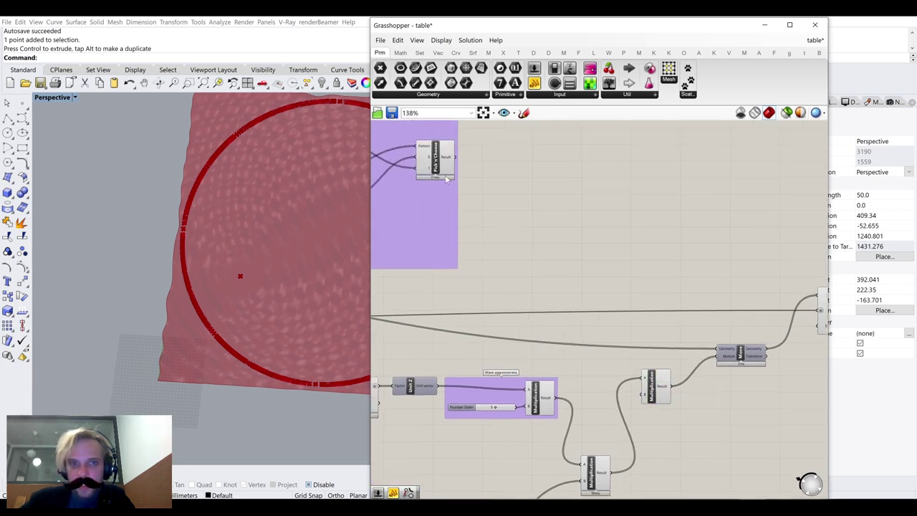
left_click_drag(451, 157, 643, 394)
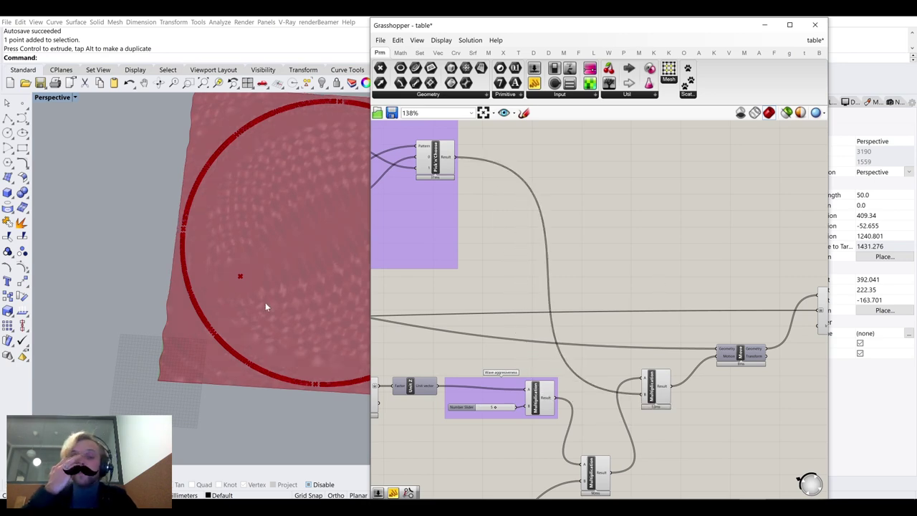
scroll(267, 305, "down", 3)
Turn off the preview of all components in the copied cup-flat group, including Pull Point
right_click_drag(477, 291, 710, 317)
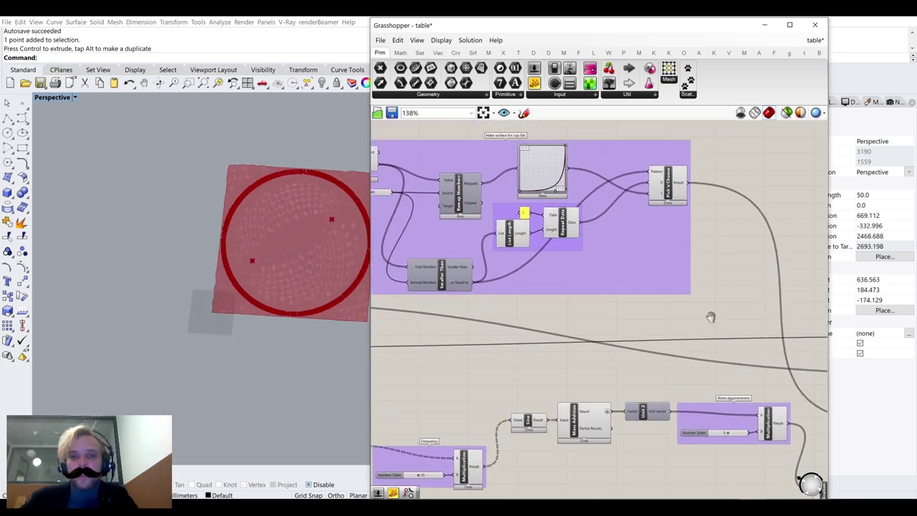
left_click_drag(738, 317, 460, 138)
middle_click(485, 131)
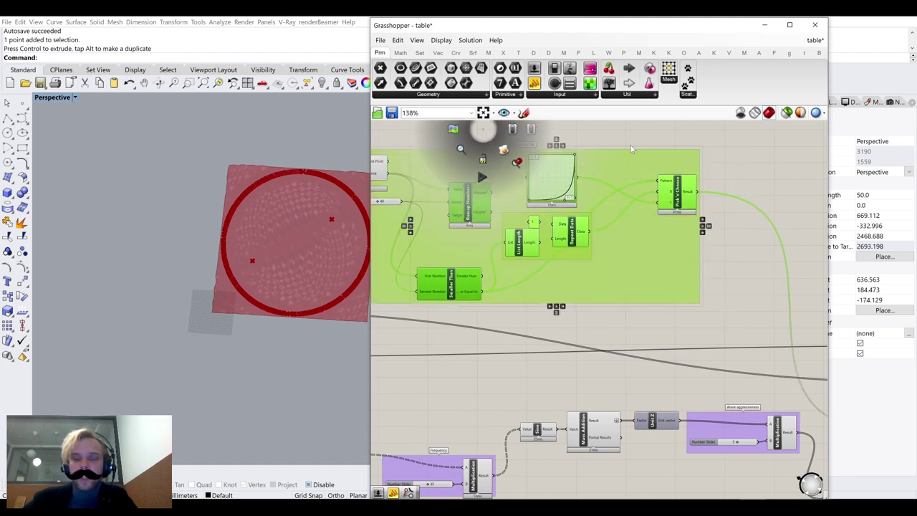
right_click_drag(636, 154, 697, 194)
middle_click(575, 186)
left_click(611, 153)
left_click(649, 194)
left_click(426, 212)
middle_click(426, 212)
left_click(460, 178)
left_click(460, 172)
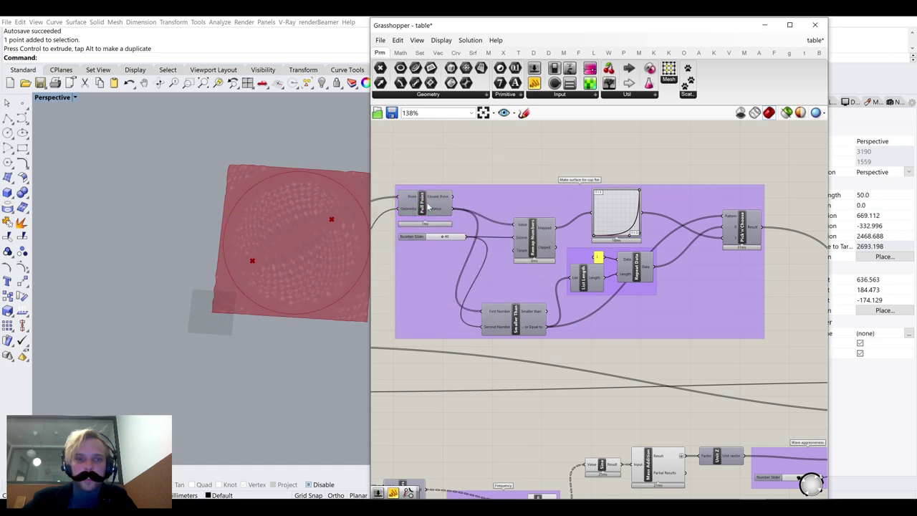
Inspect the surface around the circle and try 10 on the copied group's distance slider
right_click_drag(262, 234, 255, 201)
scroll(253, 203, "up", 12)
right_click_drag(237, 284, 168, 285)
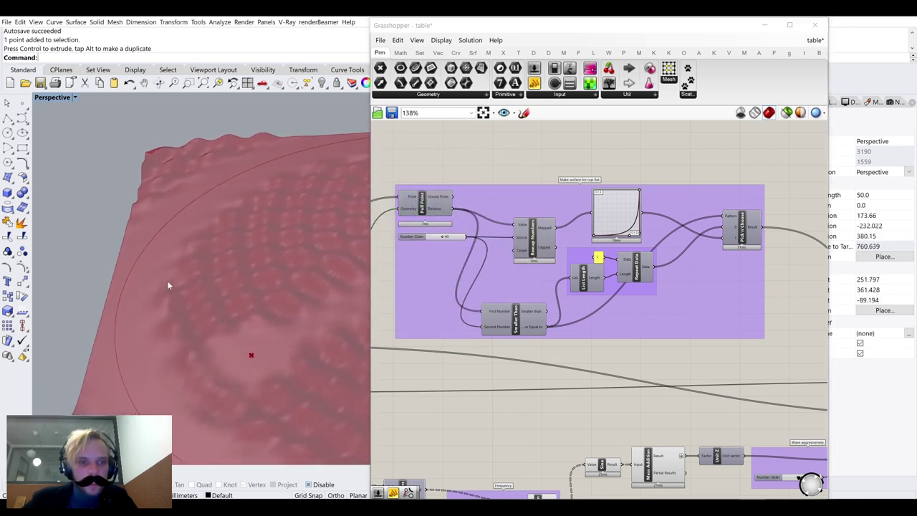
scroll(223, 190, "down", 8)
right_click_drag(223, 190, 165, 233)
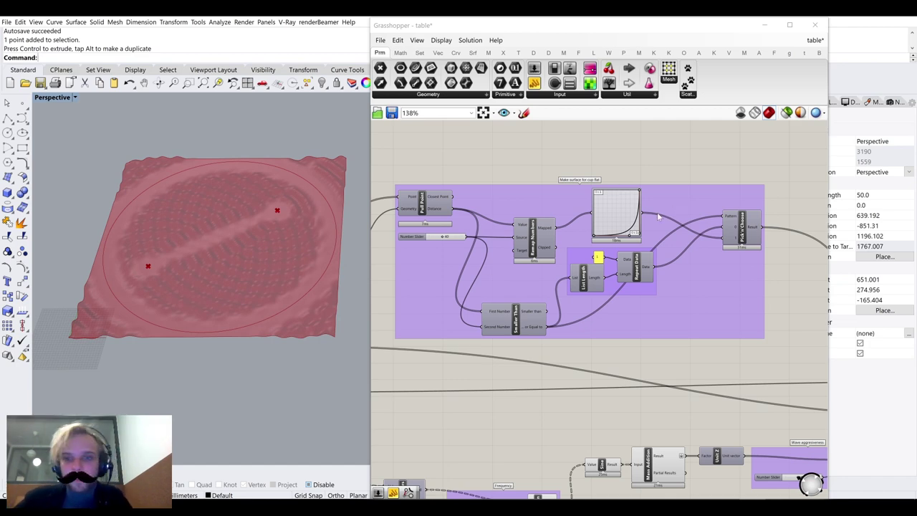
scroll(646, 226, "up", 4)
right_click_drag(475, 324, 639, 235)
right_click_drag(431, 227, 584, 280)
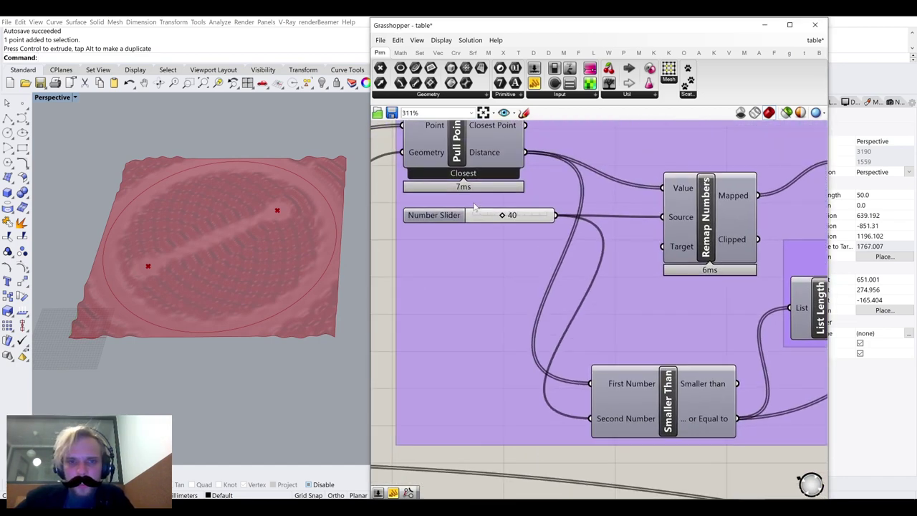
scroll(474, 207, "up", 3)
left_click_drag(519, 226, 485, 238)
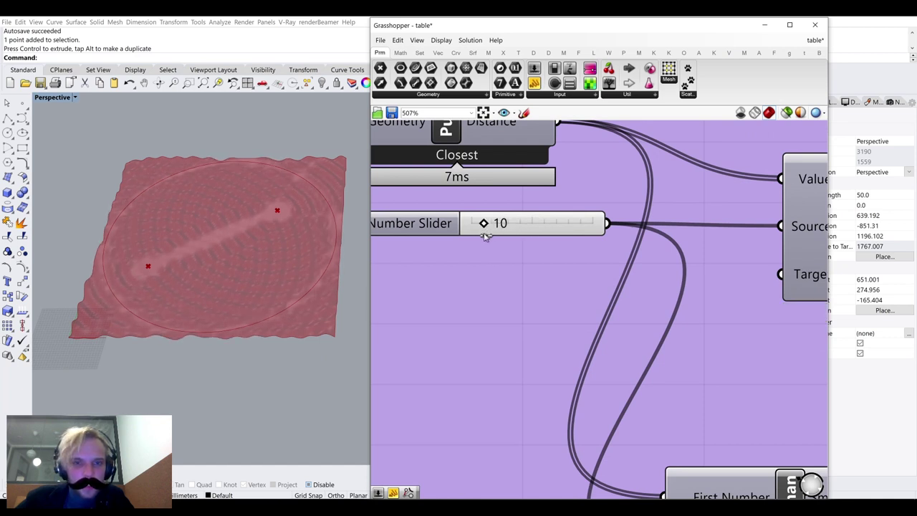
Set the copied group's distance slider to 40
scroll(485, 237, "up", 6)
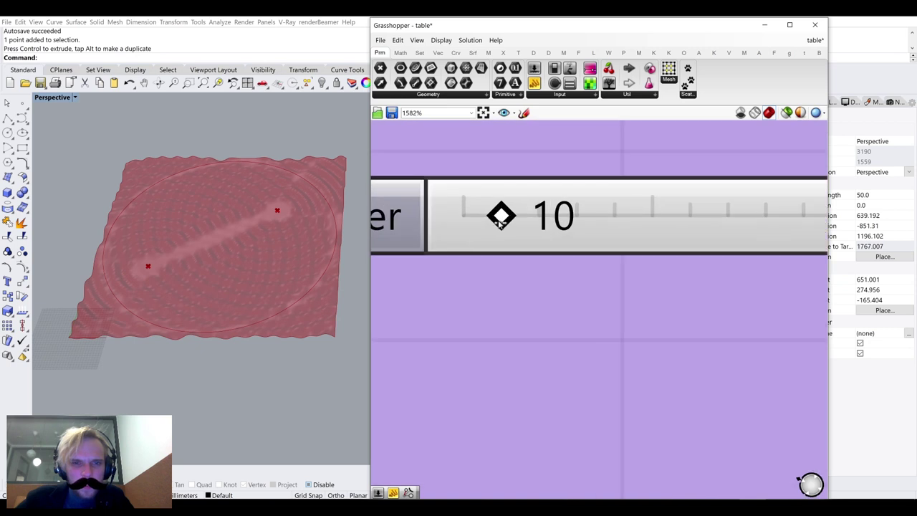
left_click_drag(553, 222, 584, 215)
double_click(583, 215)
type("40")
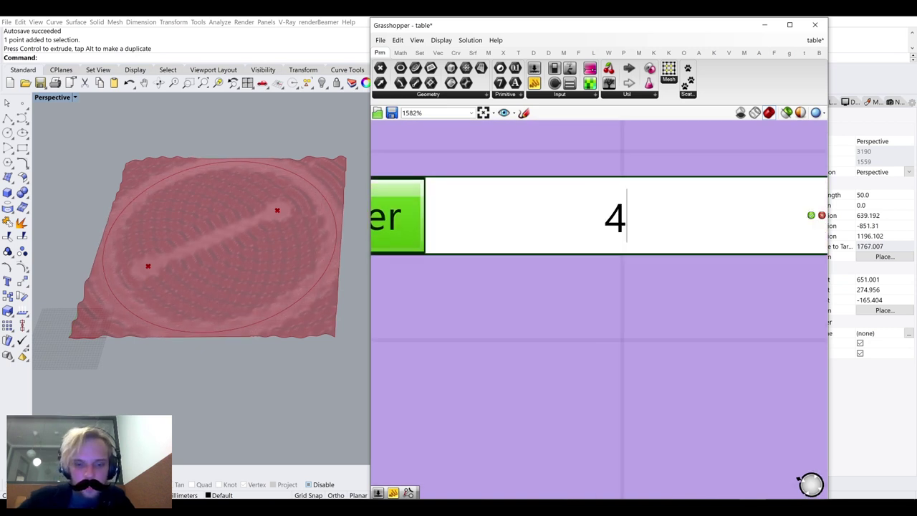
key("Return")
scroll(616, 222, "down", 8)
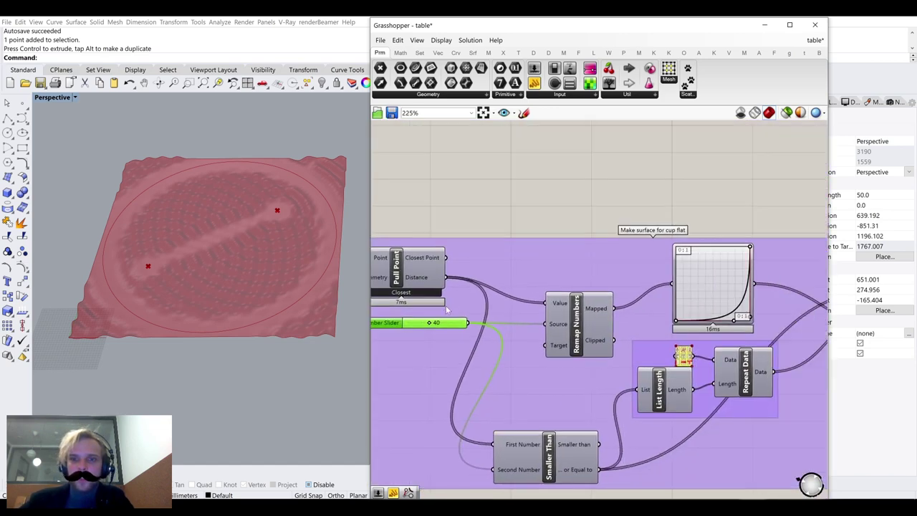
Reshape the copied group's Bezier graph so it rises diagonally from the start and steepens near the end point
scroll(280, 289, "up", 3)
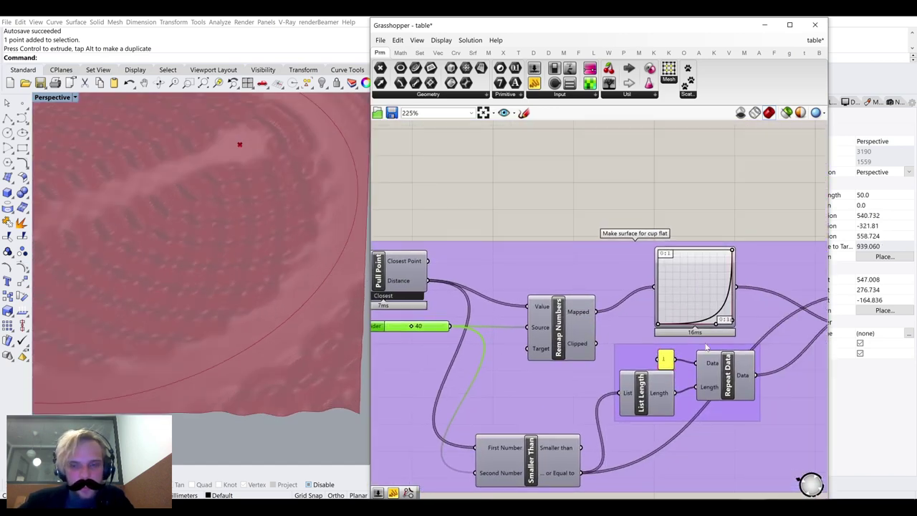
scroll(731, 319, "up", 3)
left_click_drag(731, 324, 643, 240)
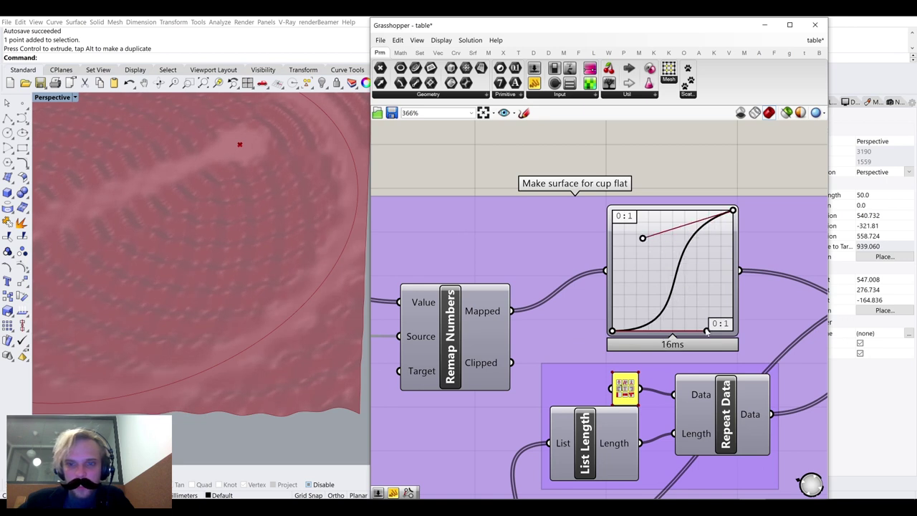
left_click_drag(707, 330, 702, 298)
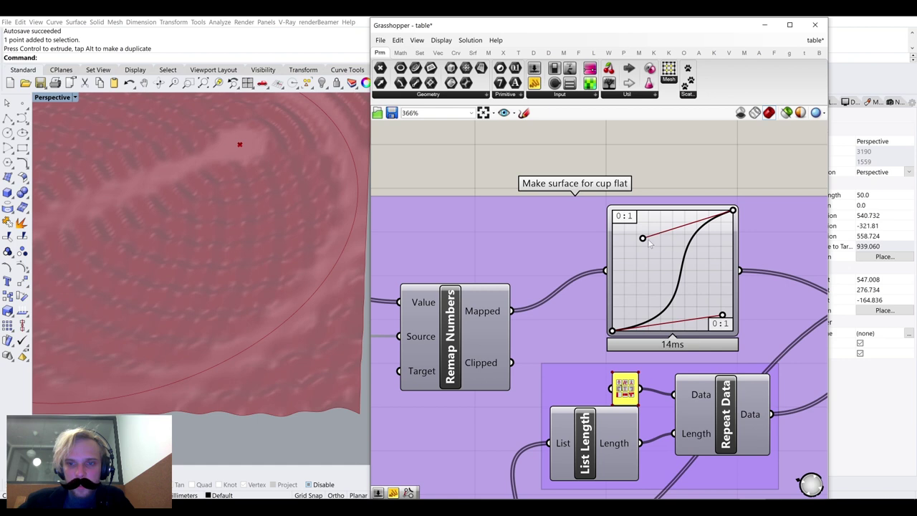
left_click_drag(649, 243, 733, 246)
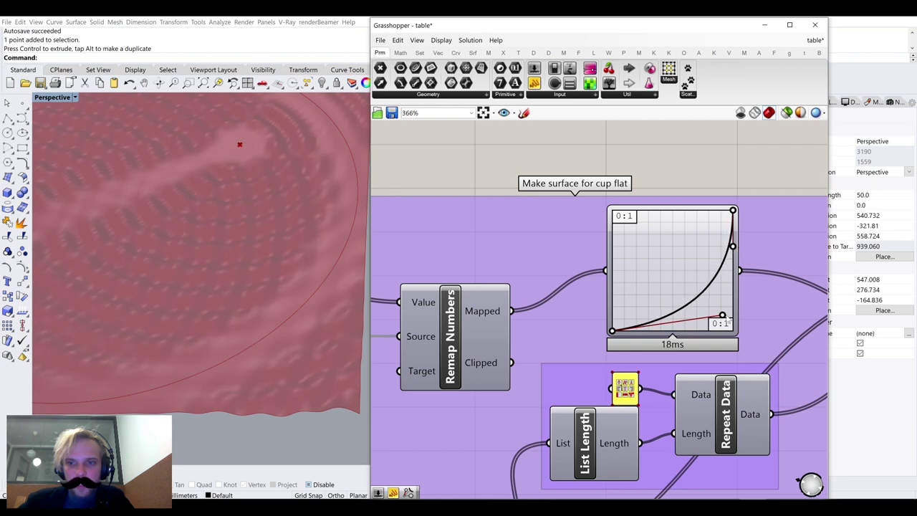
left_click_drag(722, 316, 738, 286)
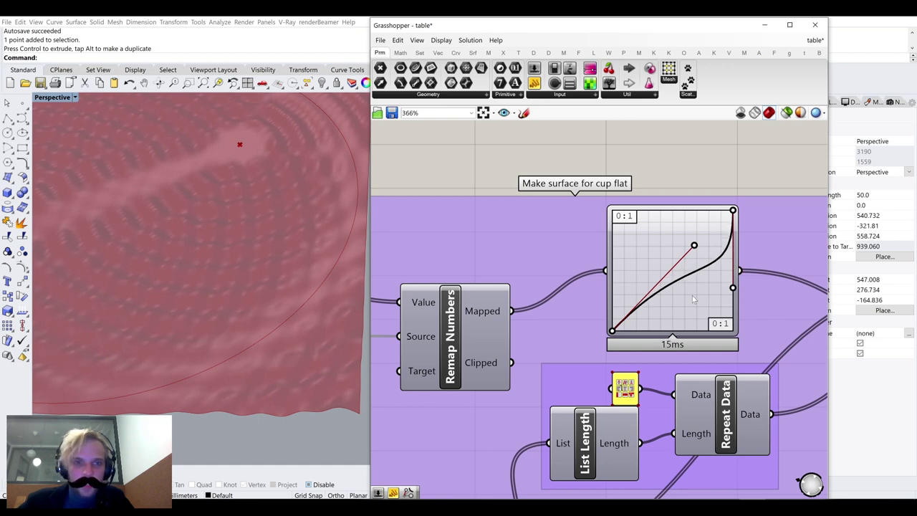
Pull the Bezier graph's end-point handle straight down to the graph's bottom corner and check the surface
scroll(301, 199, "down", 4)
right_click_drag(301, 202, 308, 179)
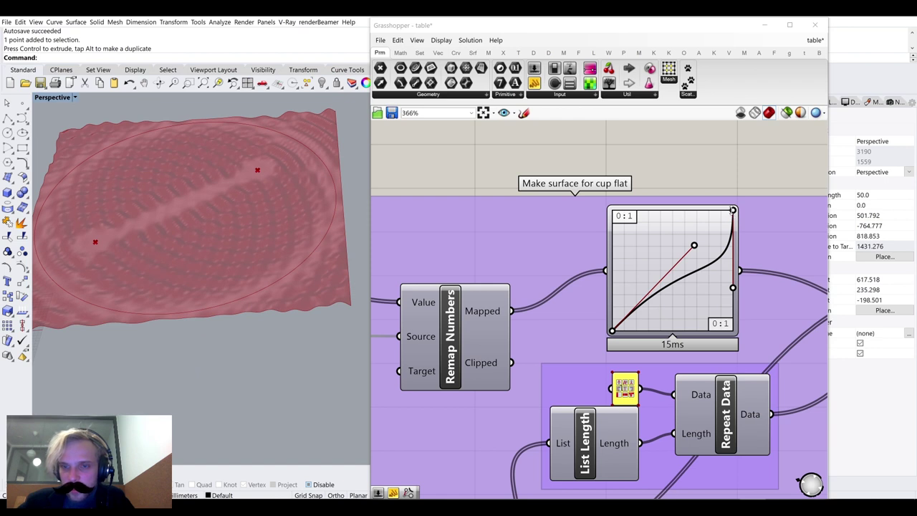
mouse_move(733, 212)
left_mouse_down()
mouse_move(733, 223)
mouse_move(725, 196)
left_mouse_up()
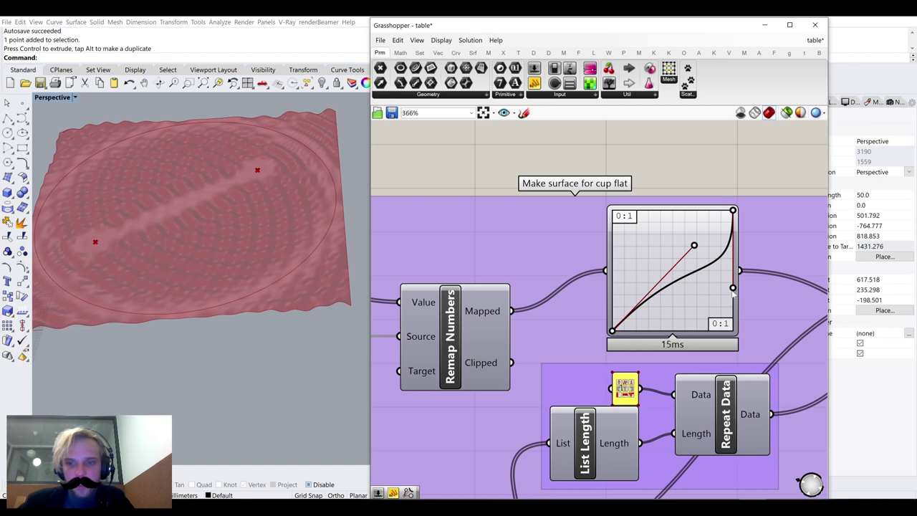
left_click_drag(733, 308, 740, 344)
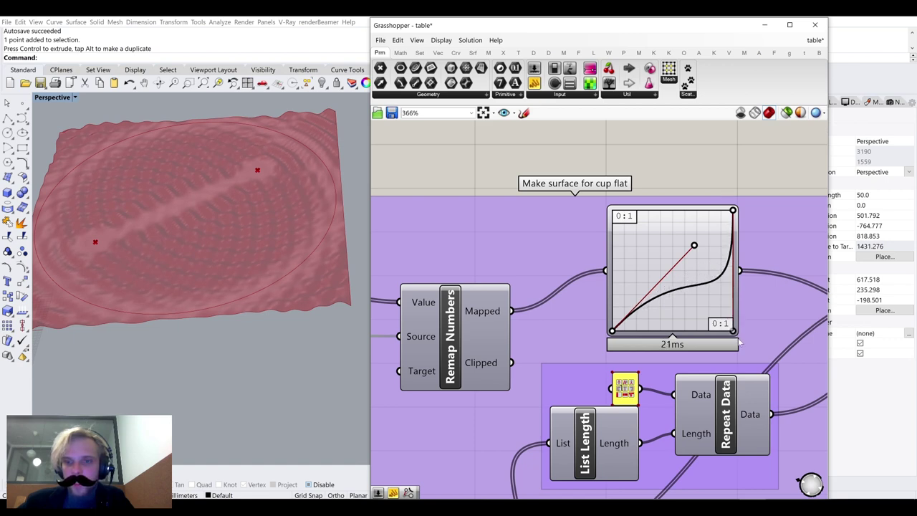
mouse_move(158, 221)
right_mouse_down()
mouse_move(155, 208)
mouse_move(163, 221)
right_mouse_up()
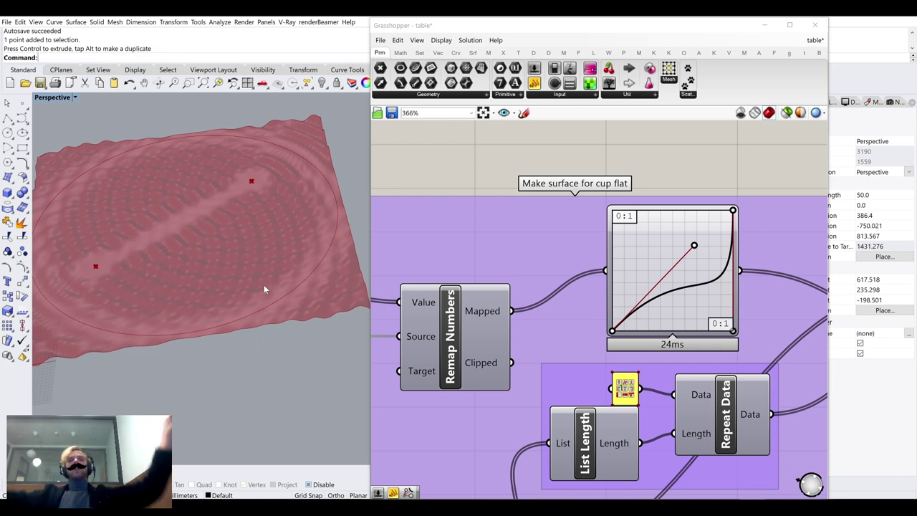
Turn off the preview of every component in the wave definition before Surface From Points, leaving only the final surface displayed
scroll(645, 272, "down", 1)
scroll(645, 272, "down", 9)
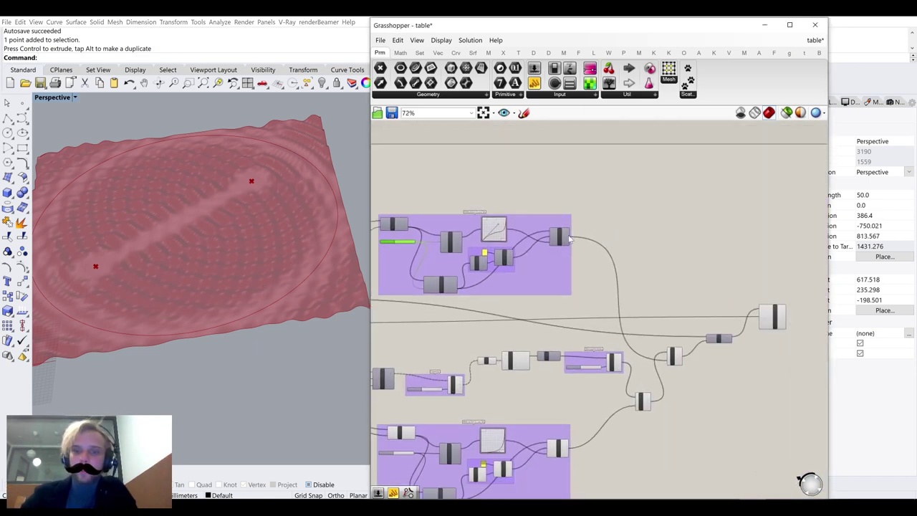
scroll(684, 254, "down", 3)
left_click_drag(710, 413, 422, 211)
middle_click(453, 197)
left_click(493, 165)
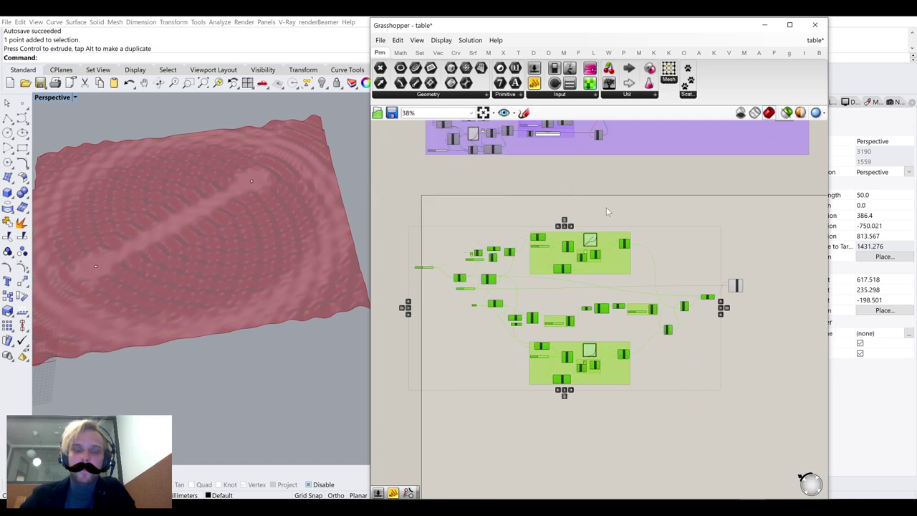
left_click(608, 211)
scroll(696, 278, "up", 5)
right_click_drag(781, 283, 652, 281)
scroll(653, 283, "up", 4)
left_click(617, 272)
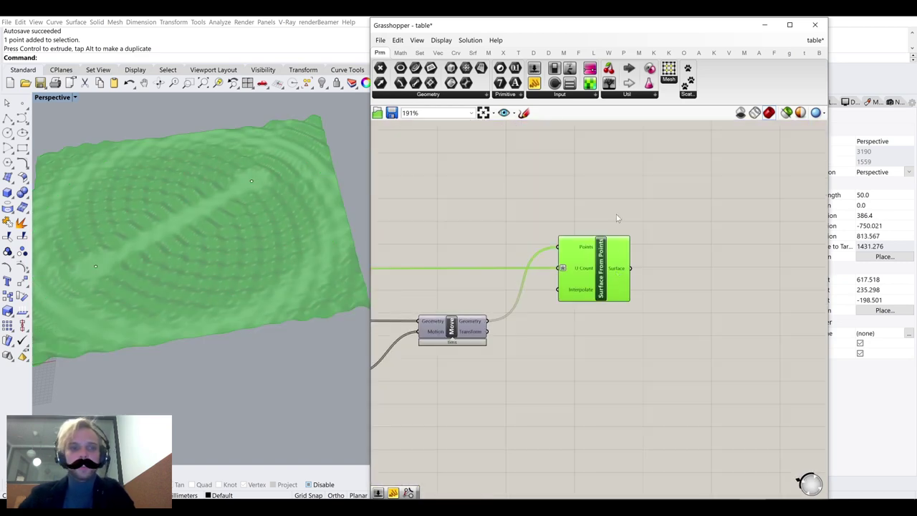
left_click(618, 217)
Turn the preview of the Circle CNR component back on
right_click_drag(588, 246, 805, 359)
right_click_drag(466, 129, 624, 264)
scroll(624, 264, "down", 4)
right_click_drag(524, 259, 693, 260)
scroll(693, 260, "up", 3)
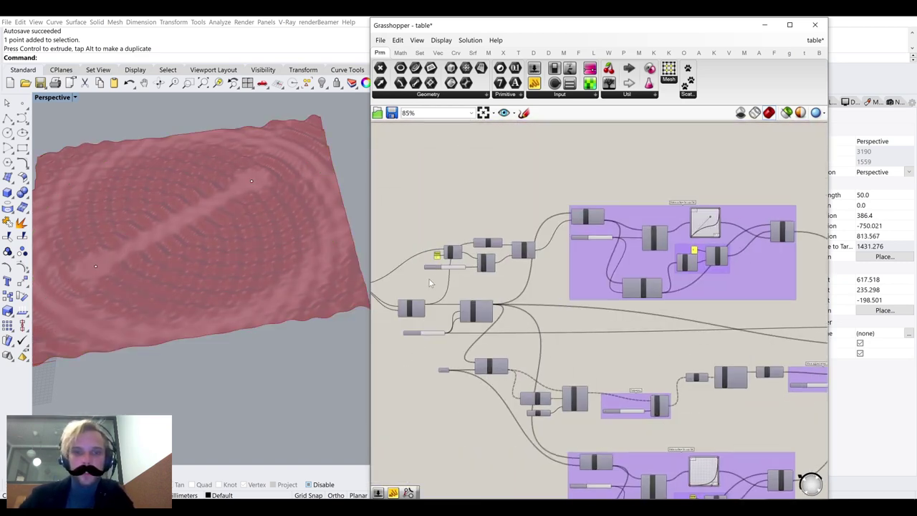
scroll(555, 261, "down", 3)
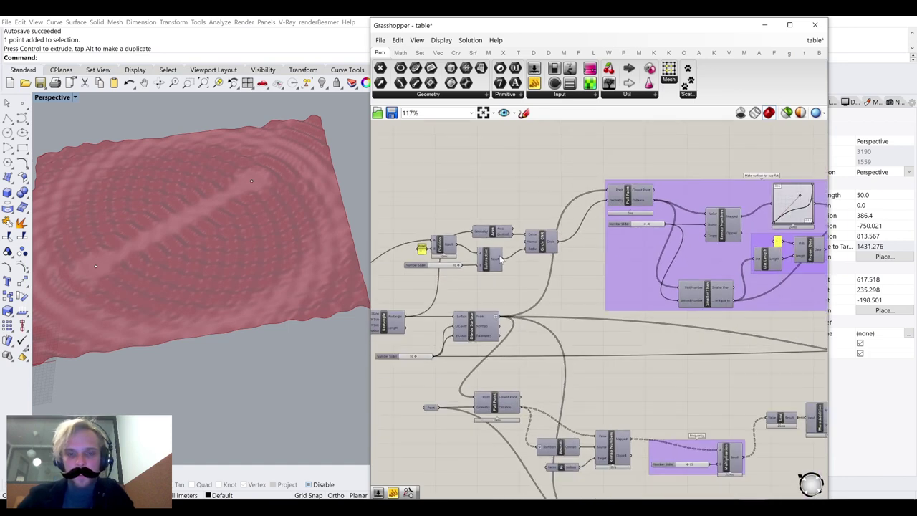
right_click_drag(387, 282, 501, 243)
scroll(494, 244, "up", 6)
right_click_drag(633, 305, 490, 304)
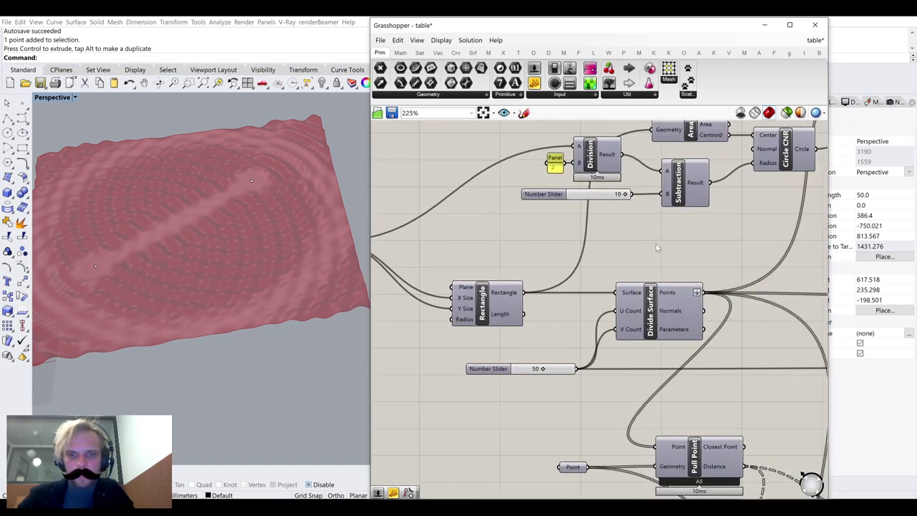
right_click_drag(656, 248, 543, 293)
left_click(668, 216)
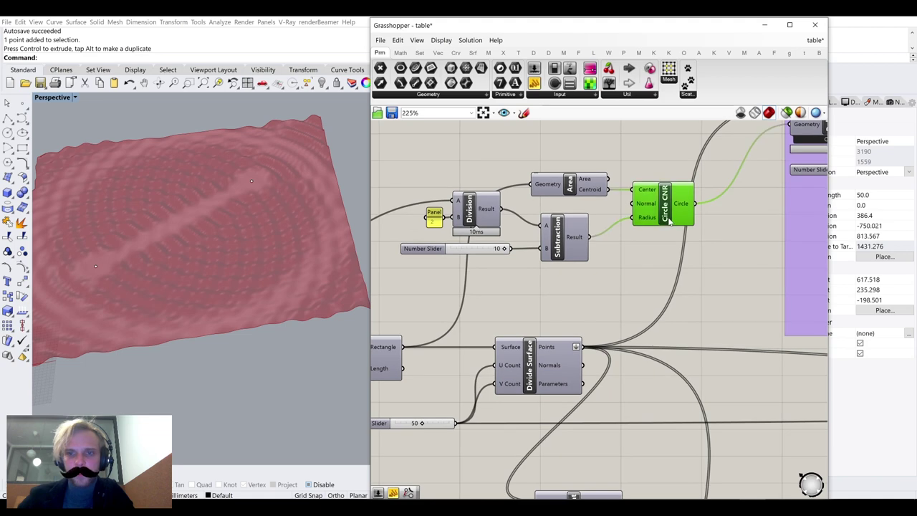
middle_click(668, 216)
left_click(688, 198)
left_click(627, 286)
Add a Curve parameter below Circle CNR and connect the Circle output to it
right_click_drag(730, 289, 525, 322)
double_click(530, 322)
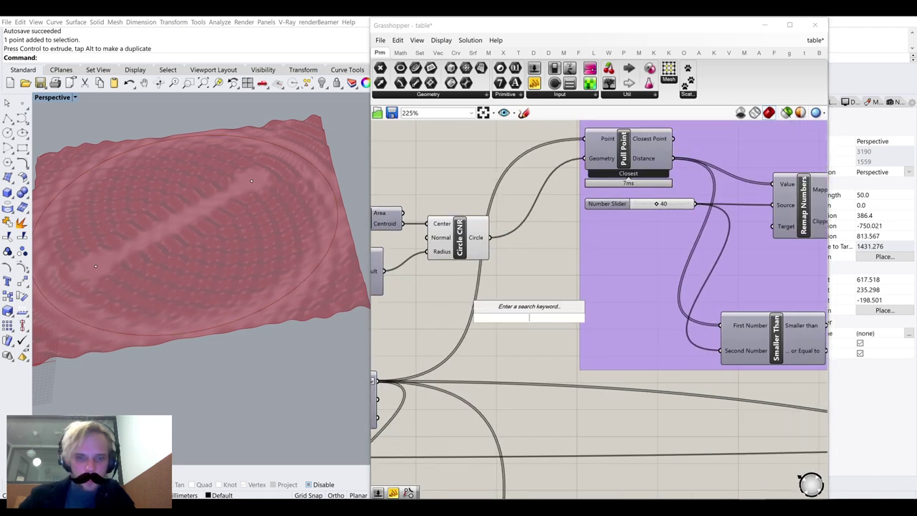
type("crv")
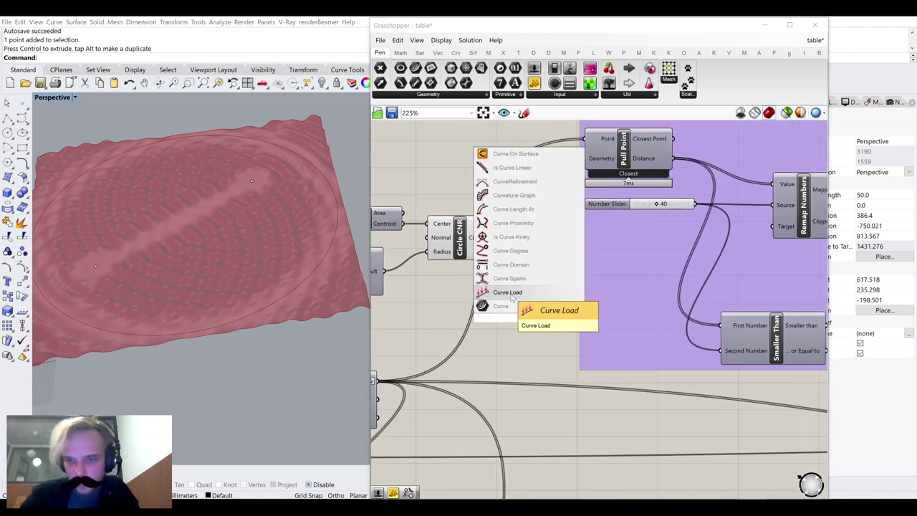
left_click(500, 307)
left_click_drag(488, 242, 514, 317)
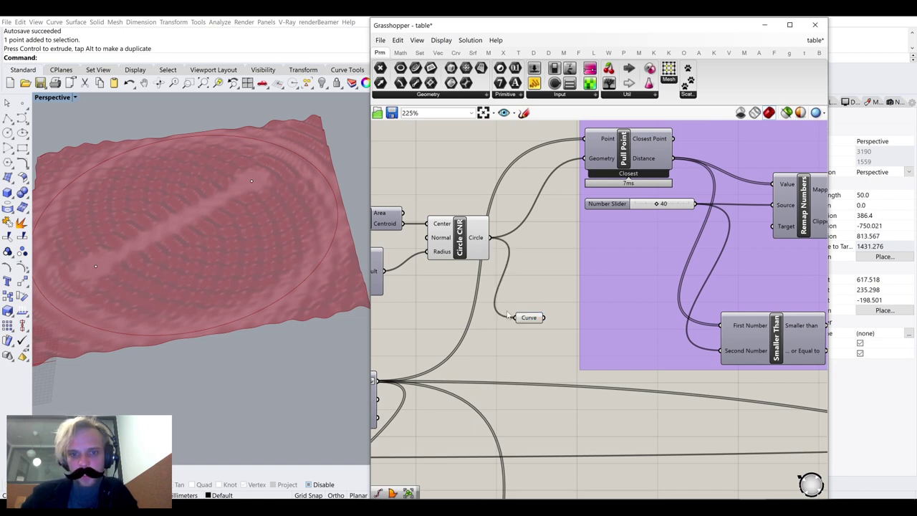
Move the Curve parameter to the end of the definition, directly above Surface From Points
scroll(553, 294, "down", 5)
right_click_drag(553, 293, 448, 300)
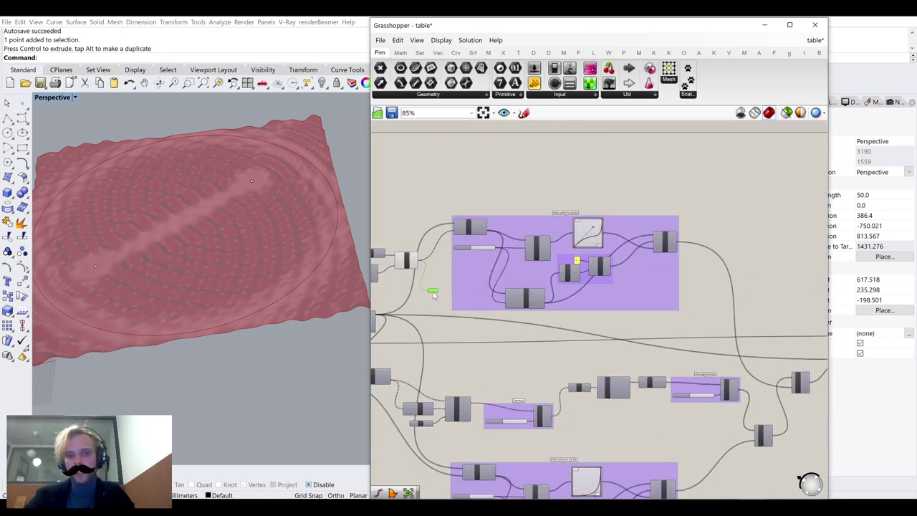
left_click_drag(433, 292, 792, 283)
right_click_drag(792, 283, 573, 284)
scroll(581, 287, "up", 4)
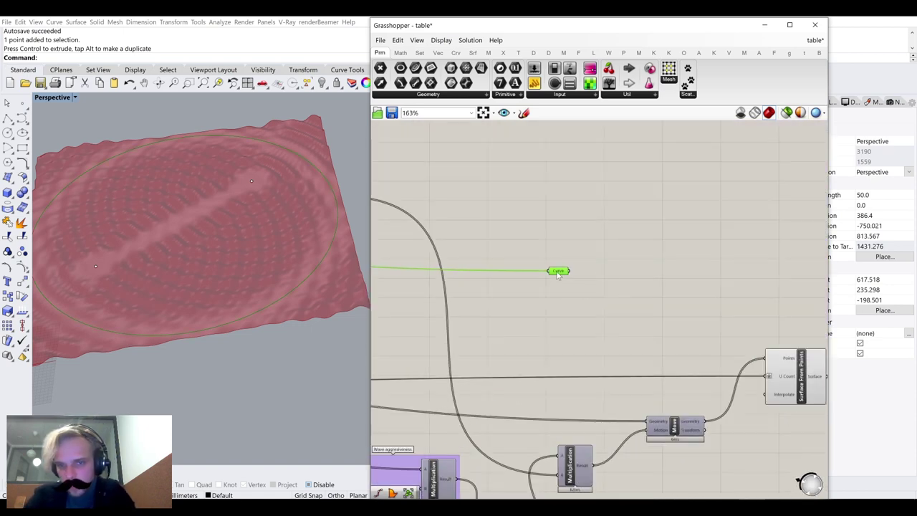
left_click_drag(559, 273, 782, 257)
right_click_drag(783, 258, 618, 249)
left_click_drag(617, 249, 649, 330)
scroll(641, 330, "up", 3)
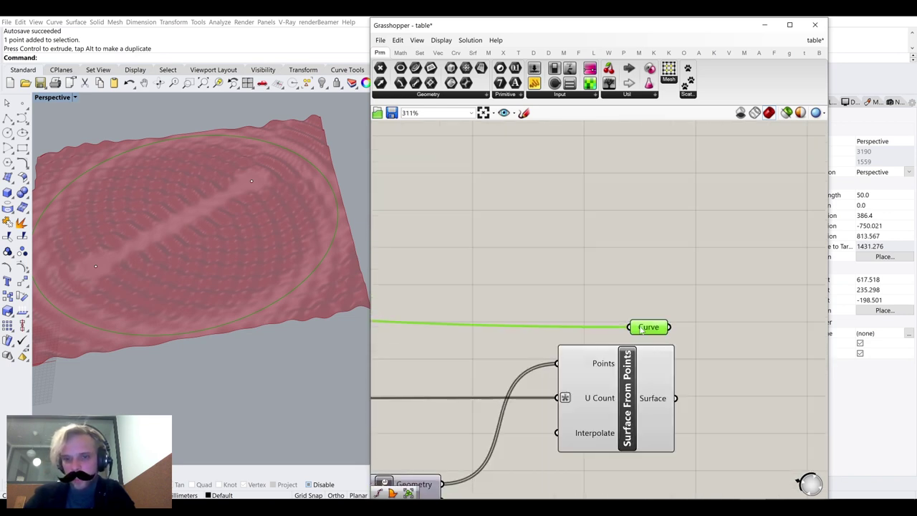
Hide the incoming wire of the Curve parameter and move it a little further above Surface From Points
right_click(642, 329)
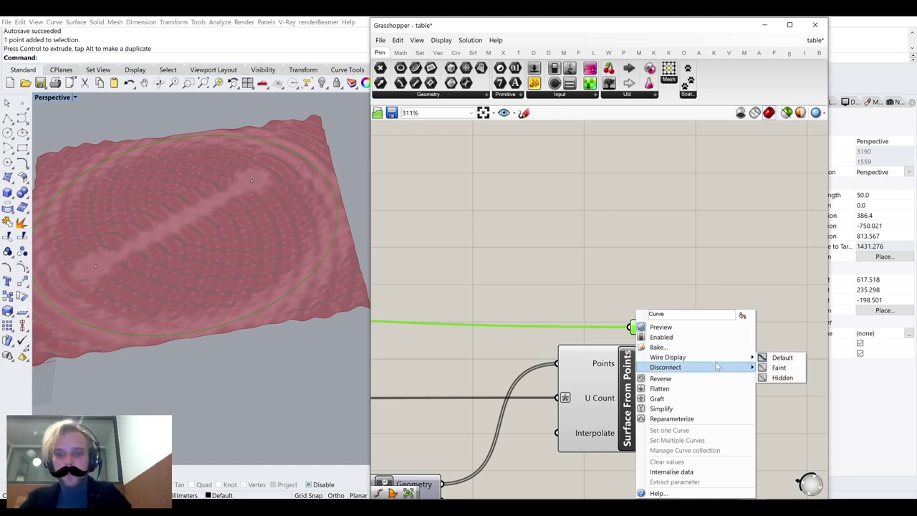
left_click(782, 378)
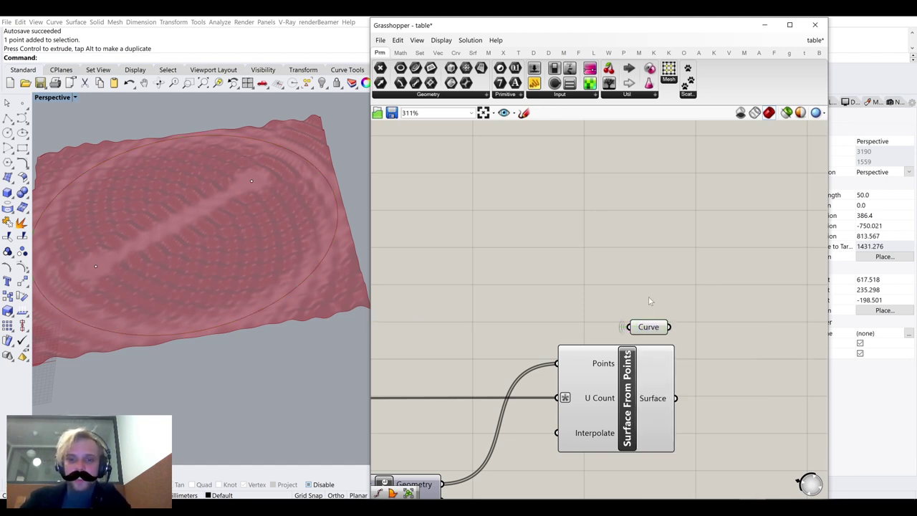
left_click_drag(648, 326, 652, 288)
Rename the Curve parameter to "Table output" and adjust its position above Surface From Points
right_click(653, 288)
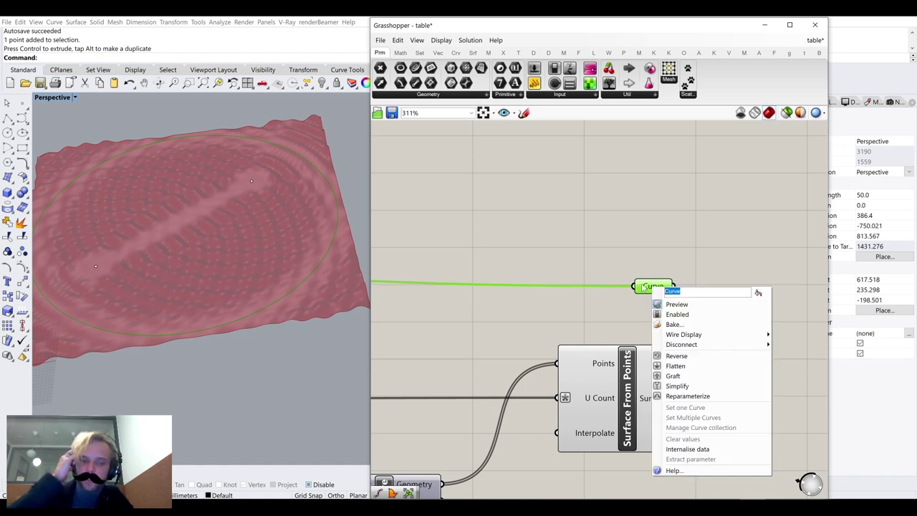
type("T")
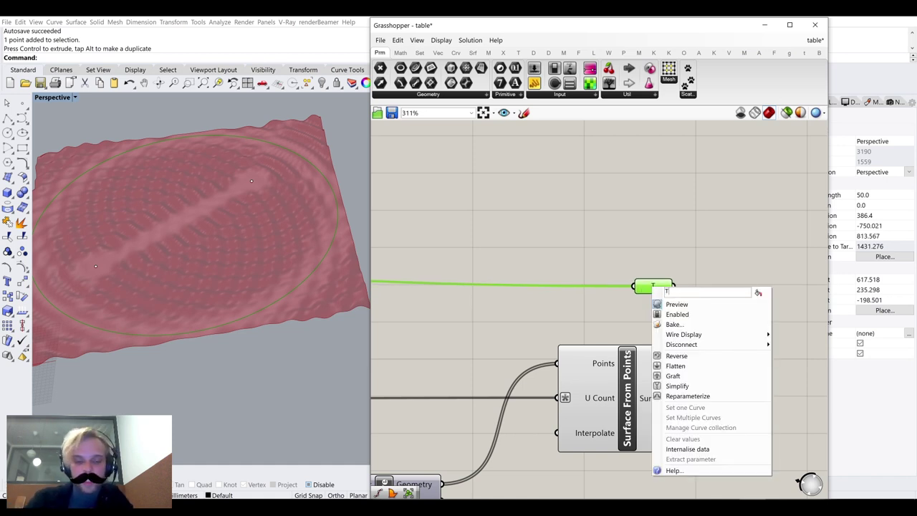
type("able output")
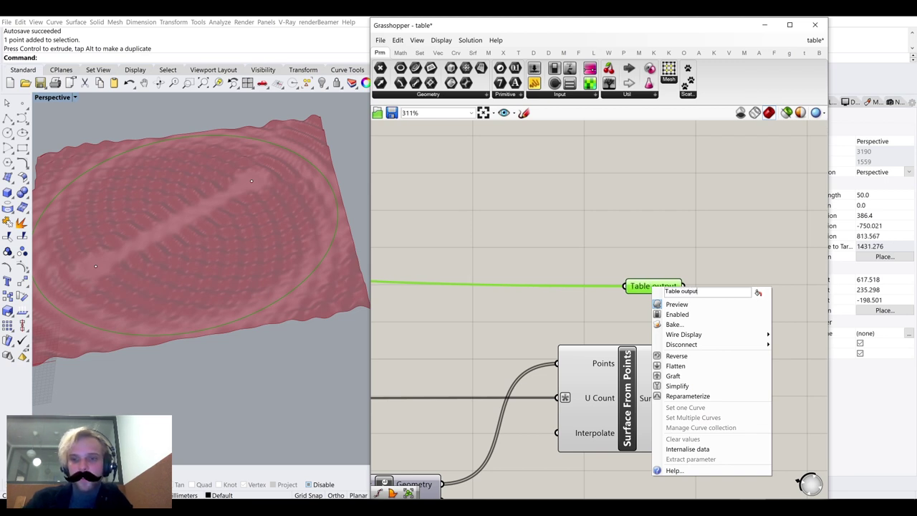
key("Return")
left_click_drag(647, 292, 641, 285)
left_click(650, 224)
scroll(647, 249, "down", 3)
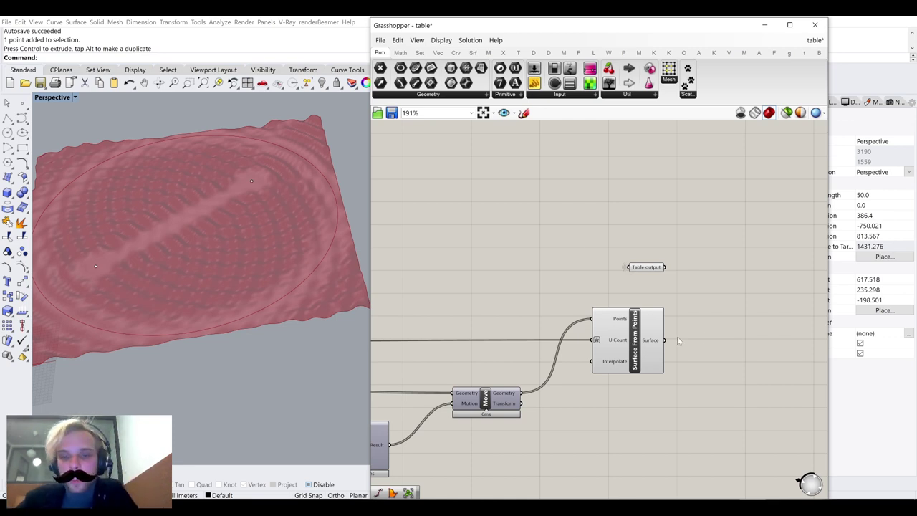
right_click_drag(680, 340, 640, 303)
left_click(593, 303)
left_click(696, 298)
left_click(607, 228)
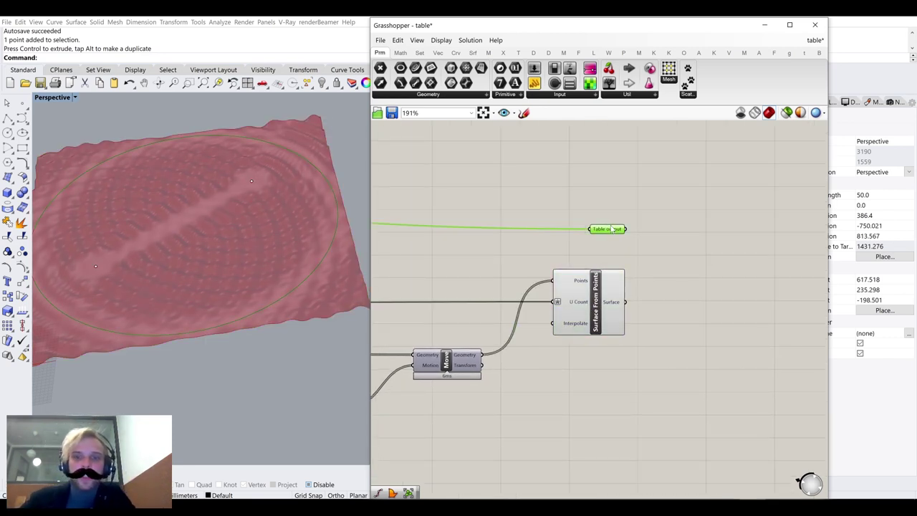
left_click(448, 200)
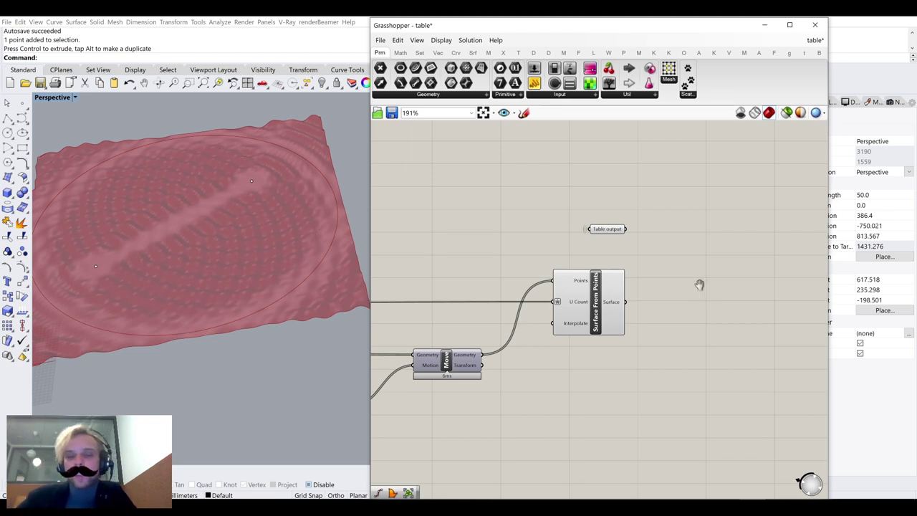
right_click_drag(700, 284, 664, 268)
double_click(664, 267)
type("trim")
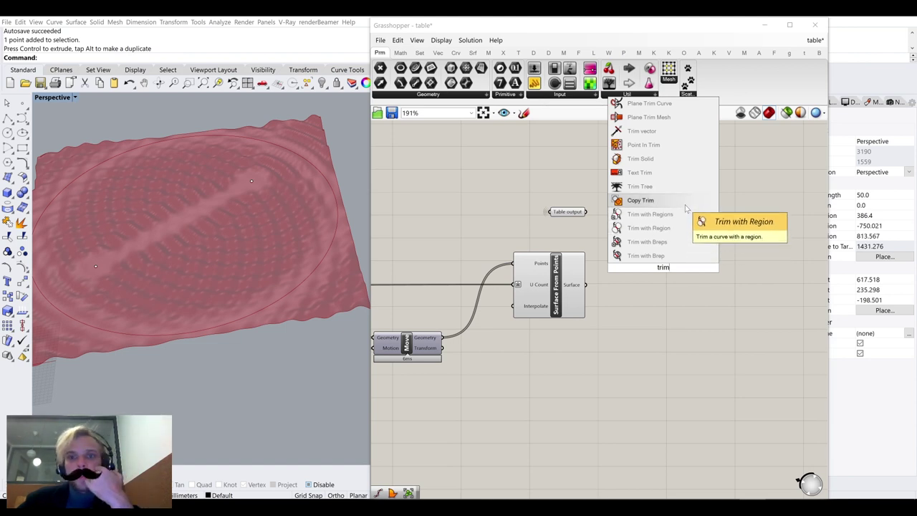
Add a Surface Split component after Surface From Points
left_click(473, 53)
left_click(503, 55)
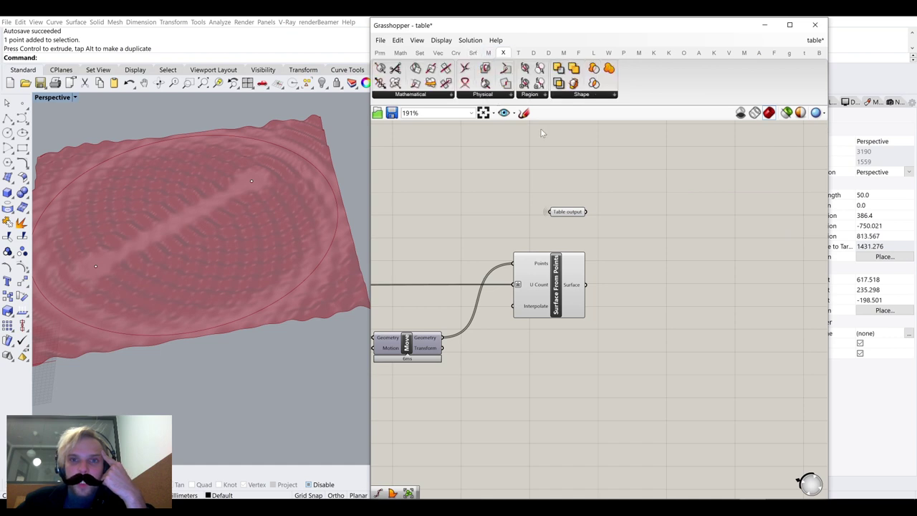
left_click(417, 96)
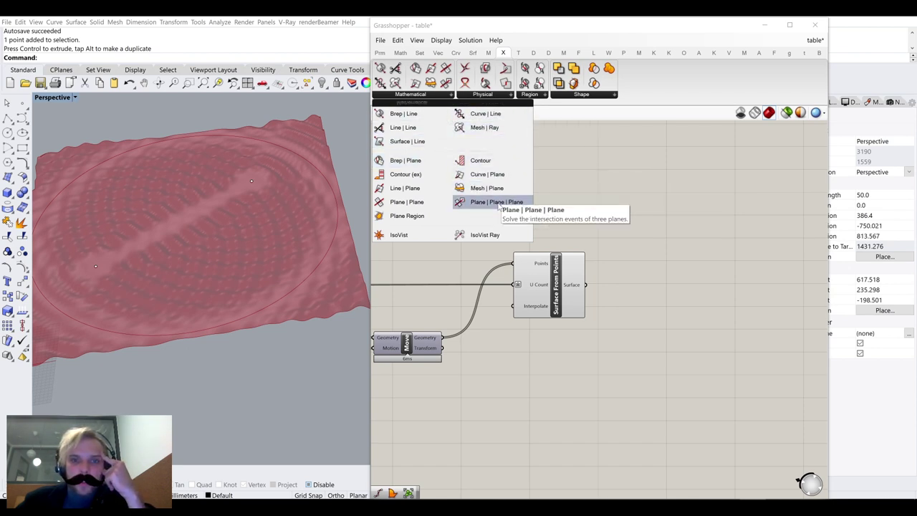
left_click(484, 94)
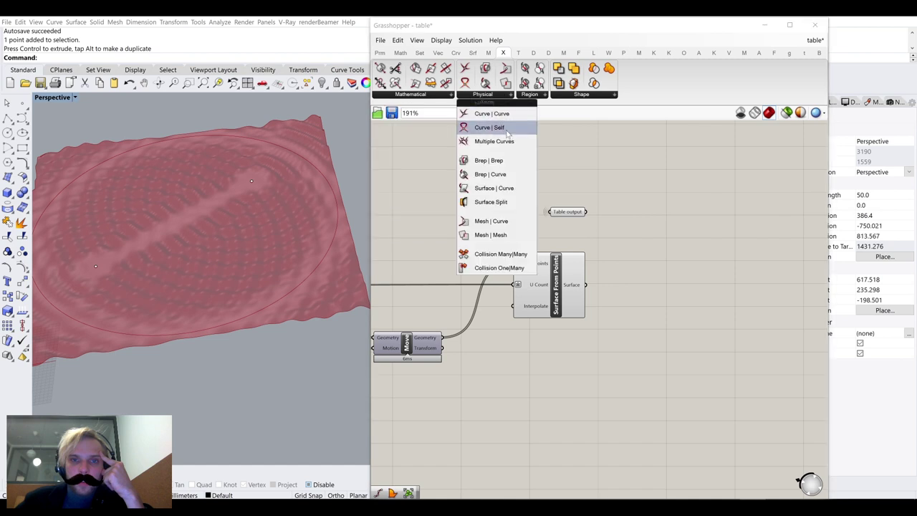
left_click(492, 202)
left_click(678, 281)
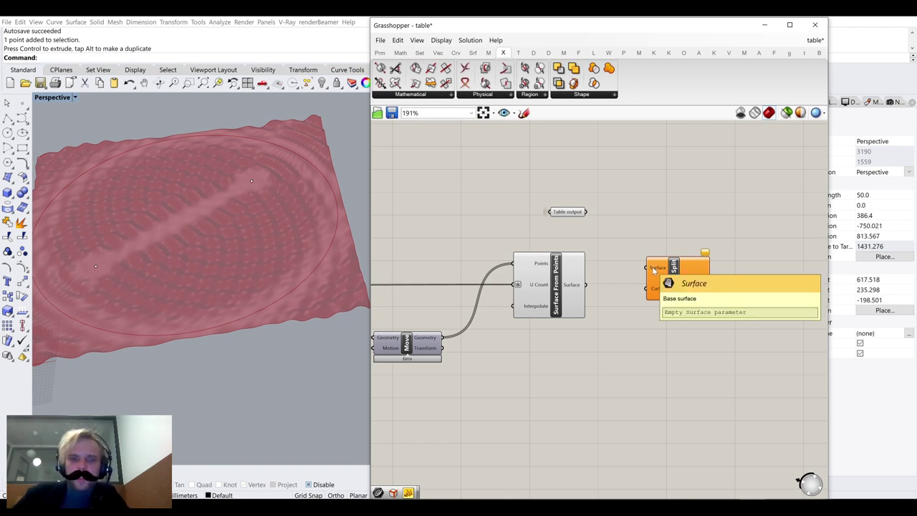
Connect the Surface output to Surface Split's Surface input and the Table output parameter to its Curves input
left_click_drag(590, 288, 647, 263)
left_click_drag(587, 285, 645, 268)
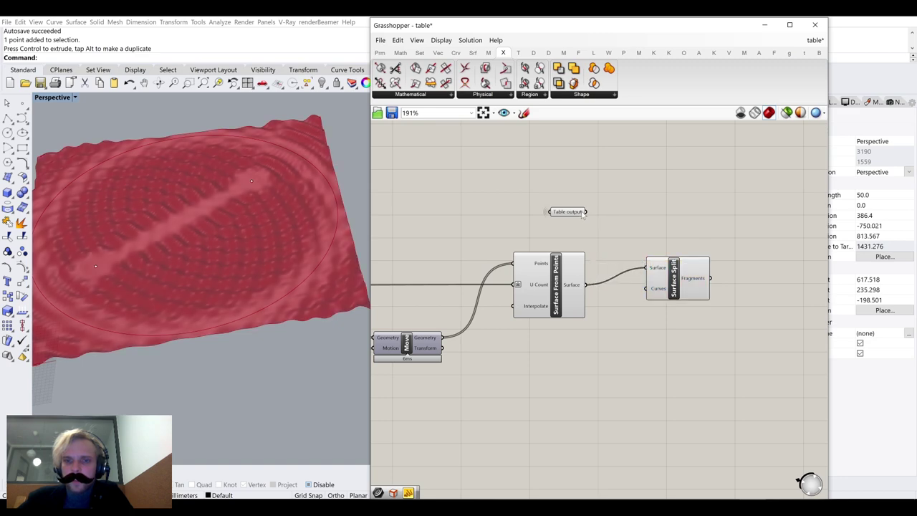
left_click_drag(586, 212, 647, 288)
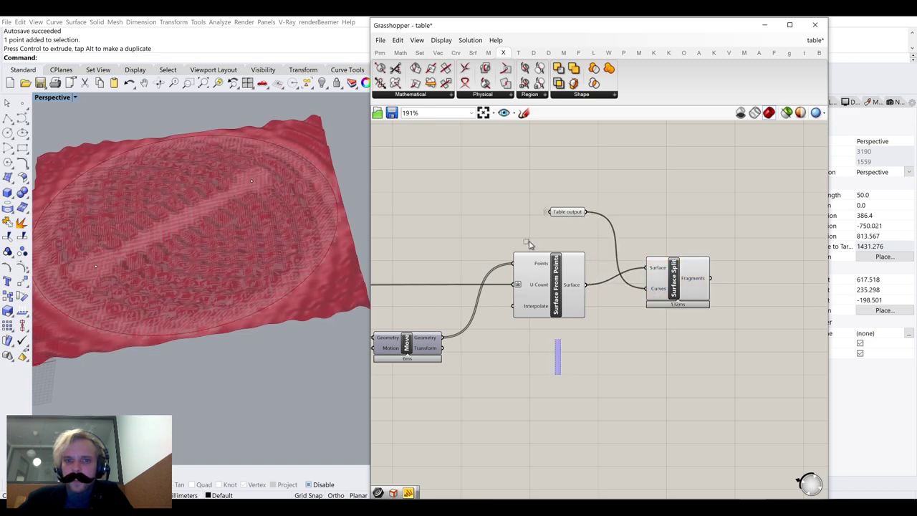
Turn off the preview of the Table output parameter and the Surface From Points component
left_click_drag(527, 241, 517, 200)
middle_click(517, 200)
left_click(551, 166)
left_click(619, 165)
Add a List Item component after Surface Split, feed the Fragments into its List input and space it further away
right_click_drag(697, 262, 620, 247)
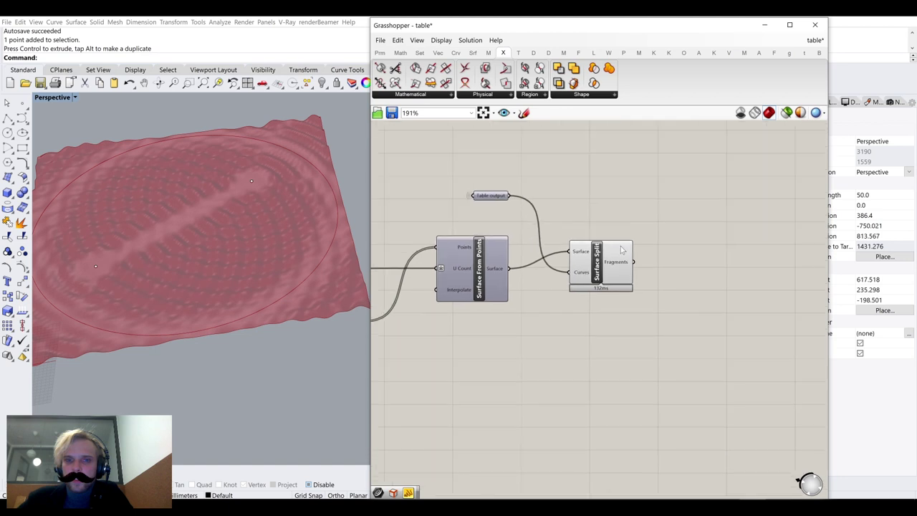
scroll(620, 250, "up", 1)
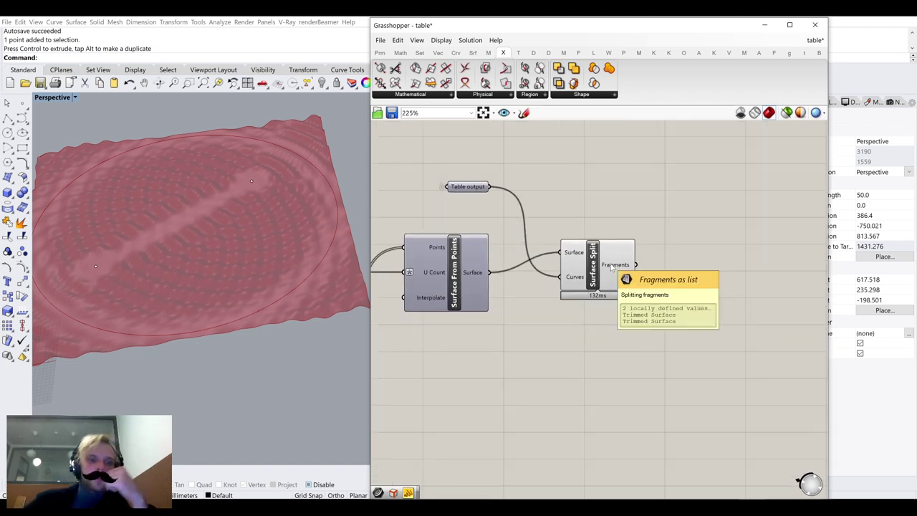
left_click(615, 266)
left_click(701, 266)
double_click(701, 267)
type("list item")
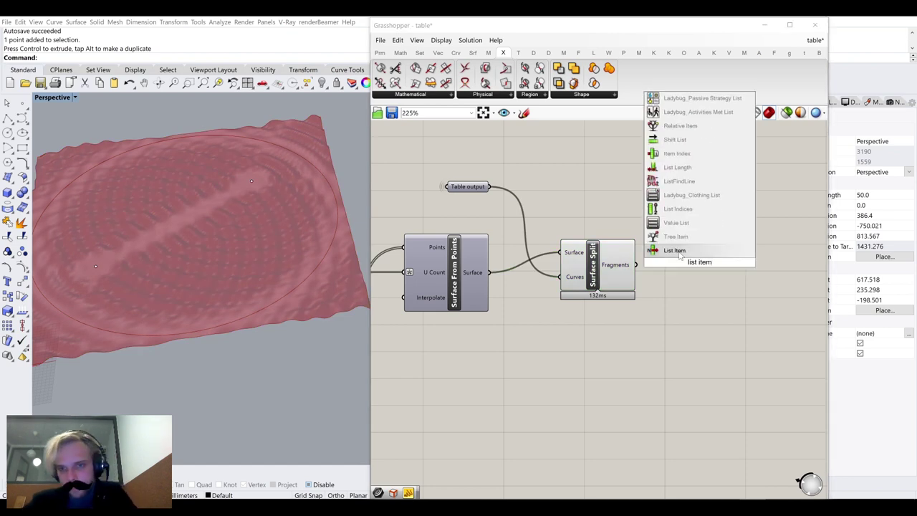
left_click(679, 251)
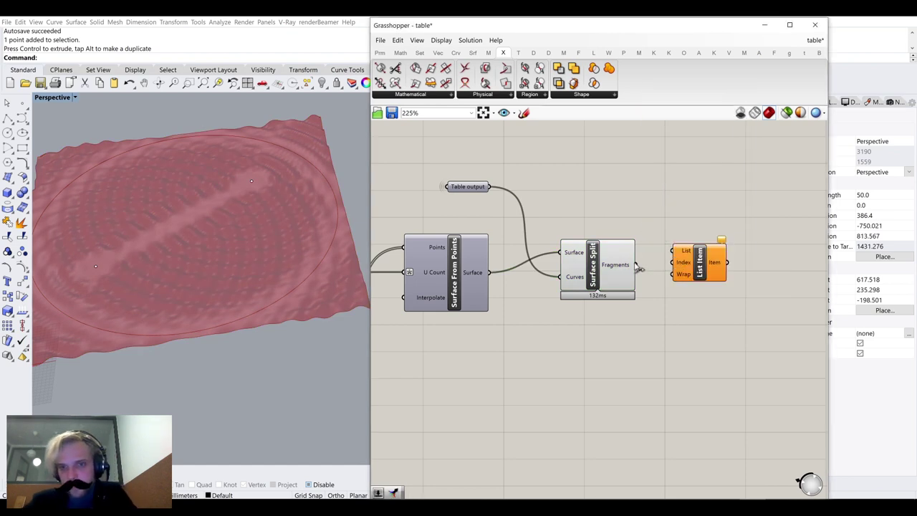
left_click_drag(636, 264, 673, 265)
scroll(688, 276, "up", 4)
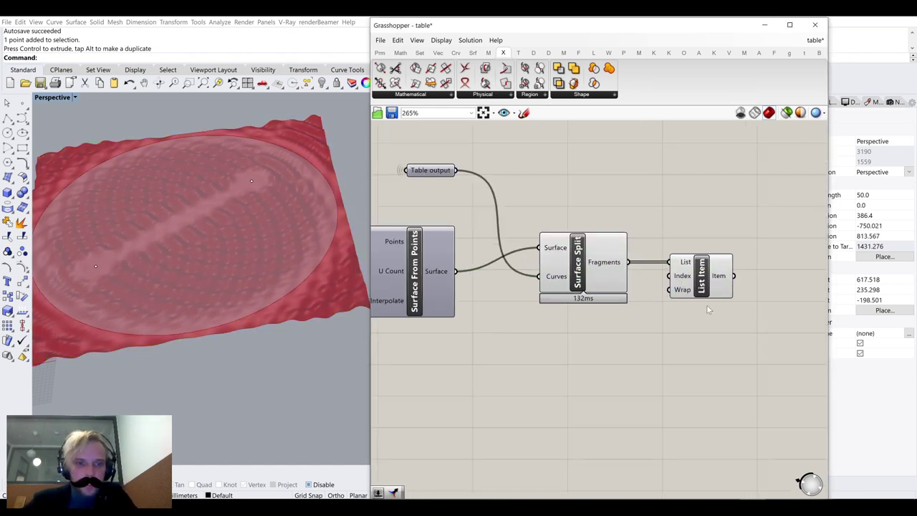
left_click(706, 290)
left_click_drag(707, 291, 757, 290)
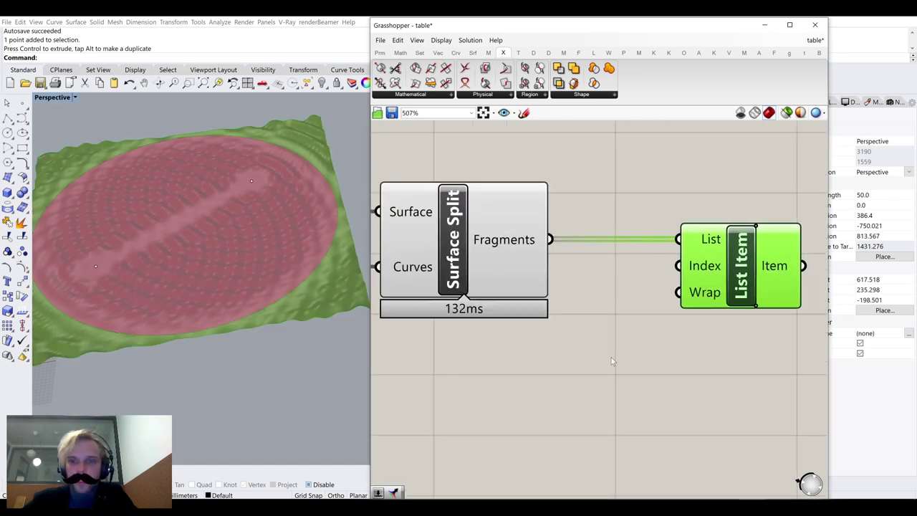
Add a number slider with value 1 below List Item and connect it to the Index input
left_click(612, 361)
left_click(717, 277)
left_click(626, 381)
double_click(582, 393)
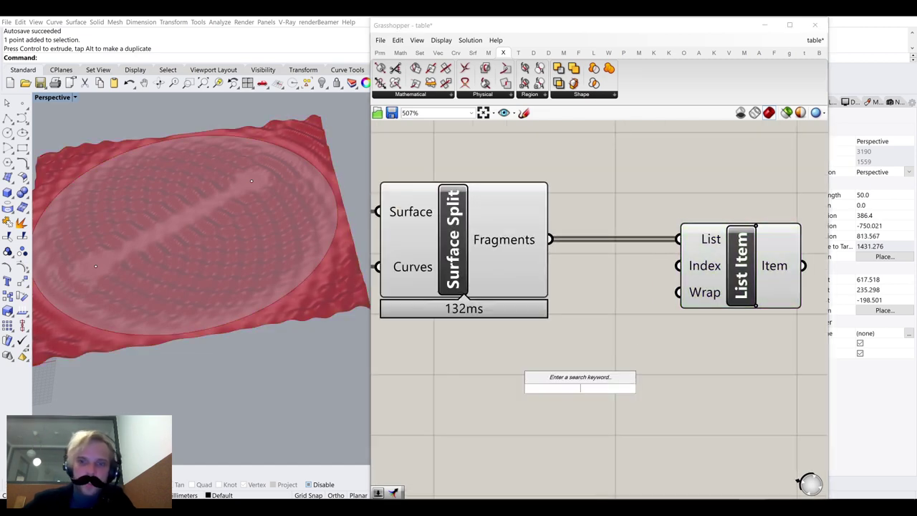
type("1")
key("Return")
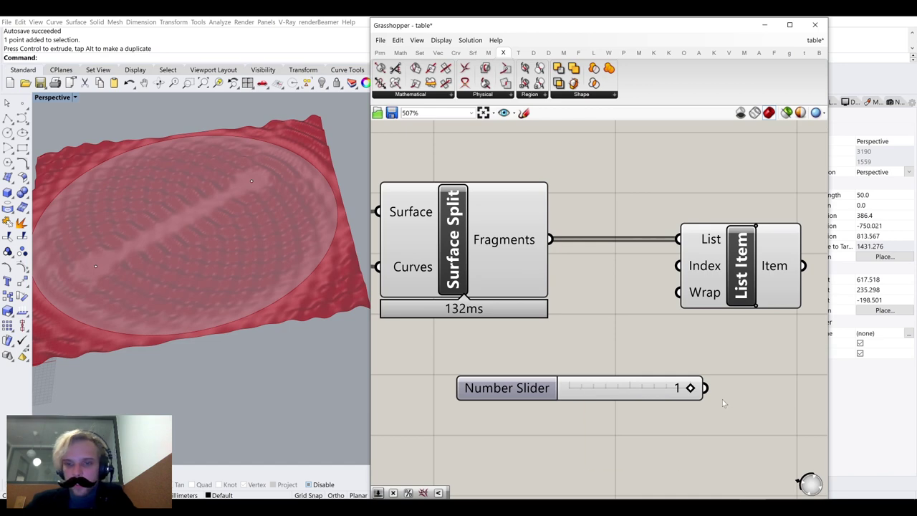
left_click_drag(706, 388, 704, 267)
left_click(735, 276)
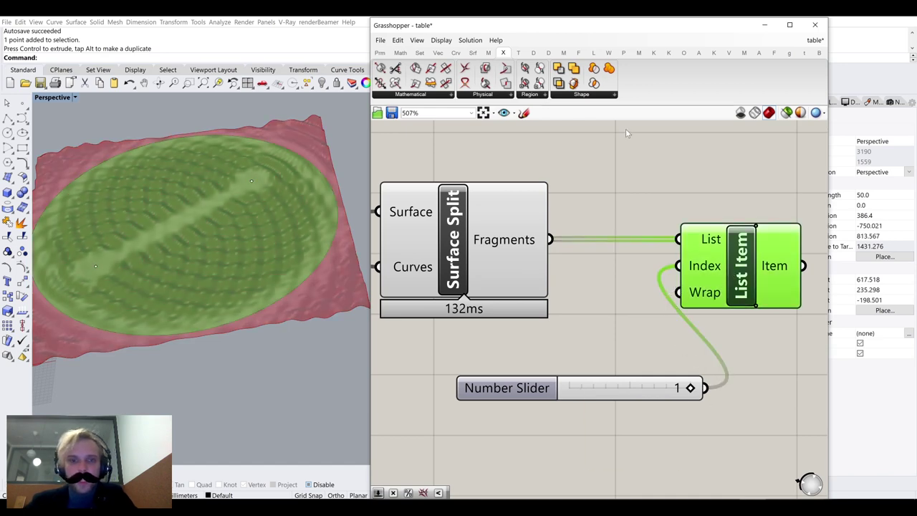
Try the index slider to compare the two split surface fragments, leaving it at 1
left_click(627, 135)
scroll(589, 185, "down", 3)
left_click(609, 313)
scroll(645, 315, "up", 2)
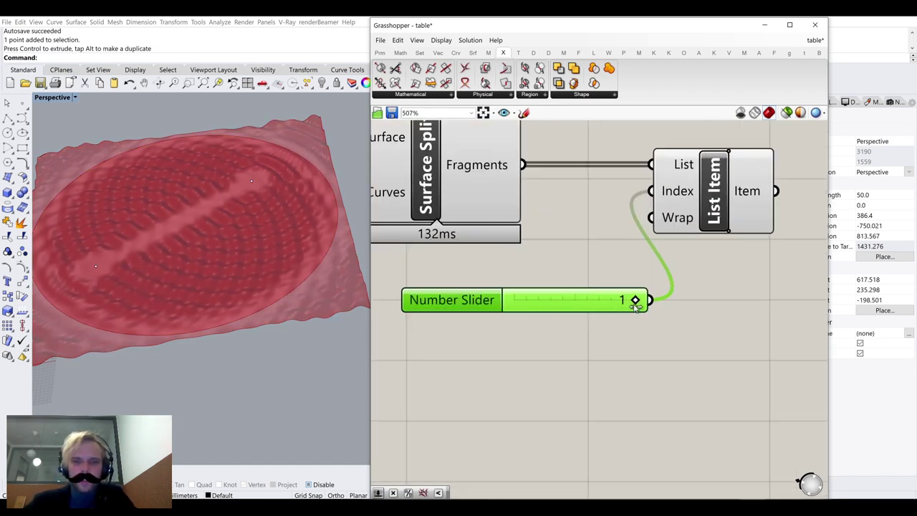
mouse_move(635, 300)
left_mouse_down()
mouse_move(511, 301)
mouse_move(635, 305)
left_mouse_up()
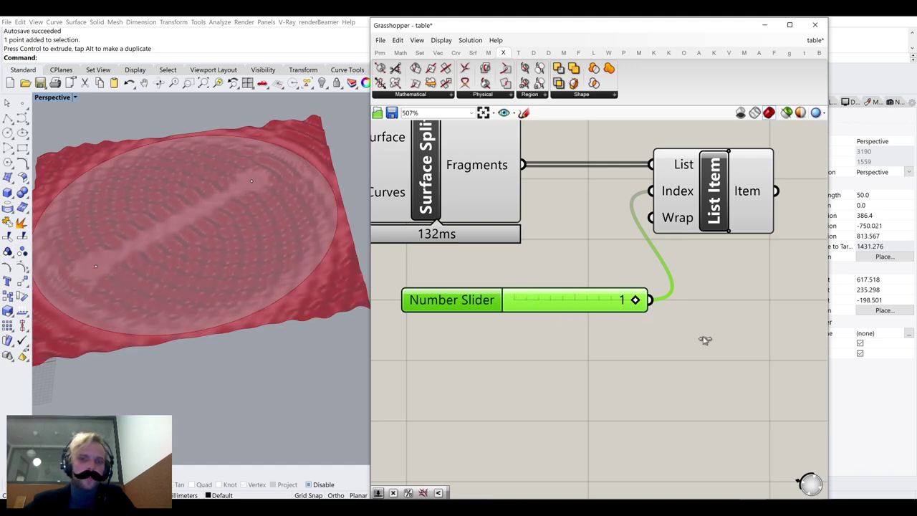
Turn off the preview of the Surface Split component
scroll(704, 340, "down", 3)
left_click(641, 284)
middle_click(643, 282)
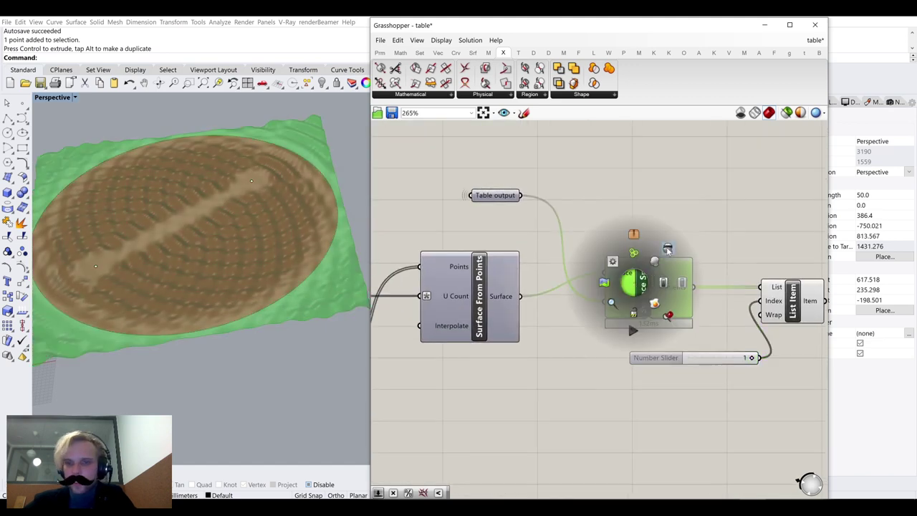
left_click(668, 252)
left_click(723, 250)
right_click_drag(723, 250, 543, 231)
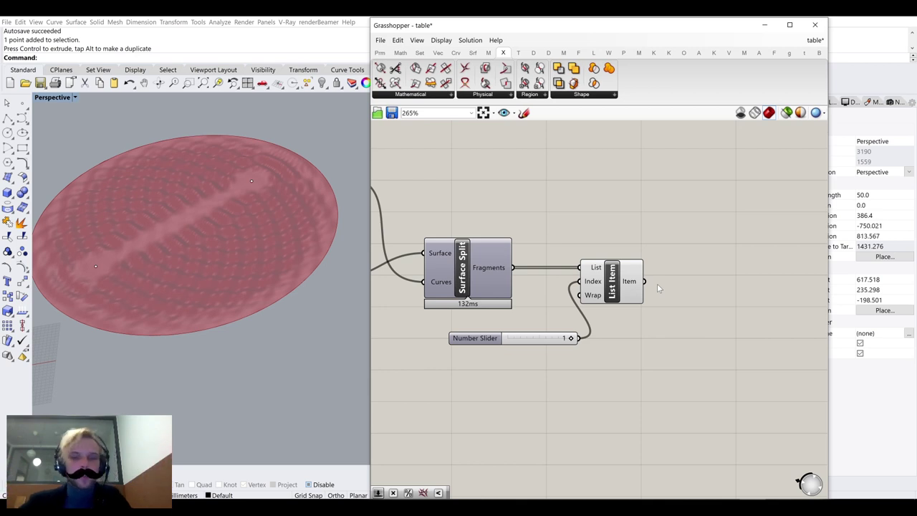
left_click(612, 290)
left_click(663, 242)
right_click_drag(192, 196, 211, 209)
right_click_drag(477, 195, 608, 227)
scroll(608, 228, "down", 2)
Add a Scribble note reading "18mm" and place it above the Surface Split component
scroll(497, 213, "up", 2)
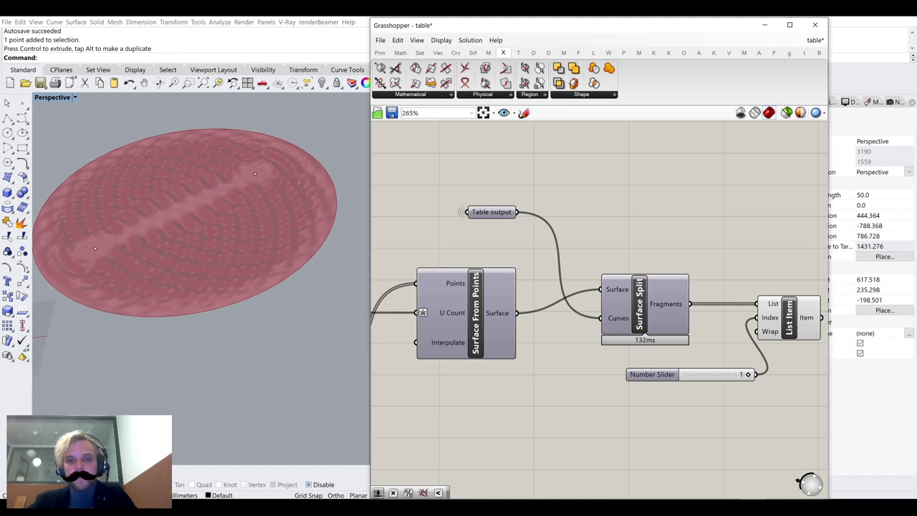
double_click(578, 195)
type("screibb")
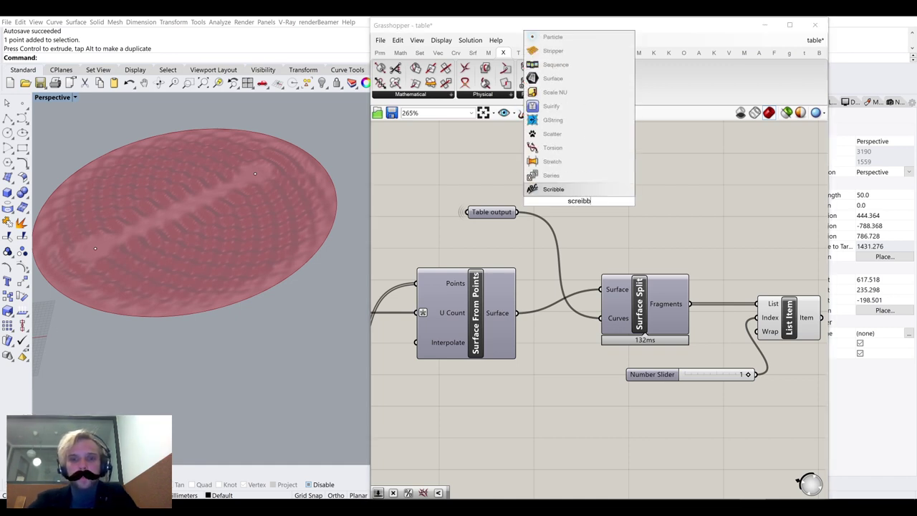
key("Return")
double_click(579, 200)
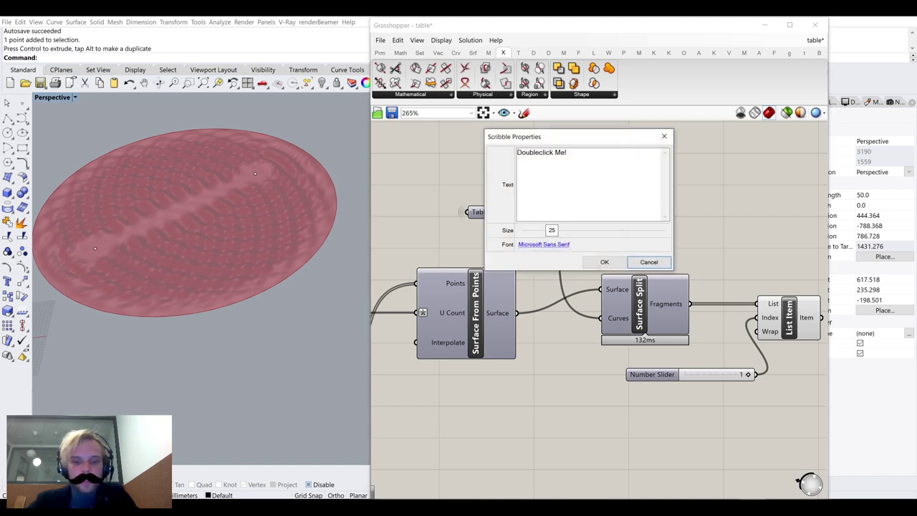
left_click_drag(575, 156, 414, 165)
type("18mm")
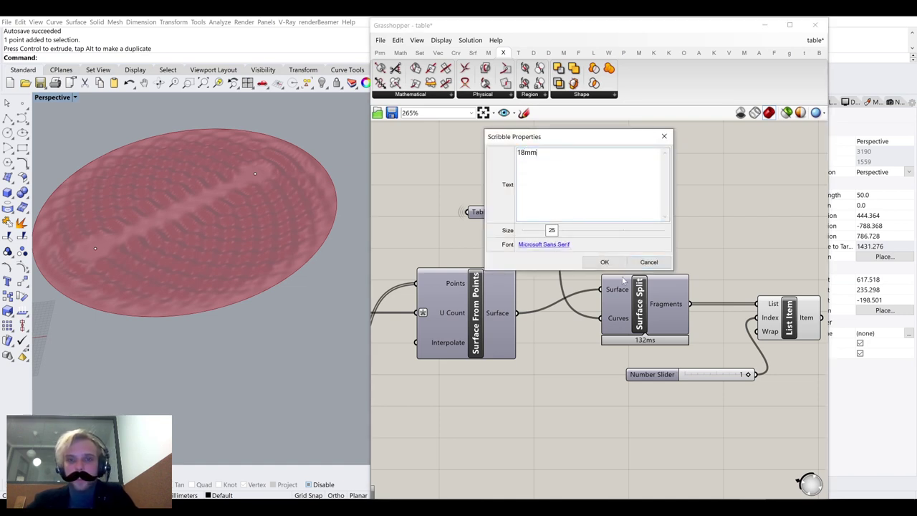
left_click(604, 261)
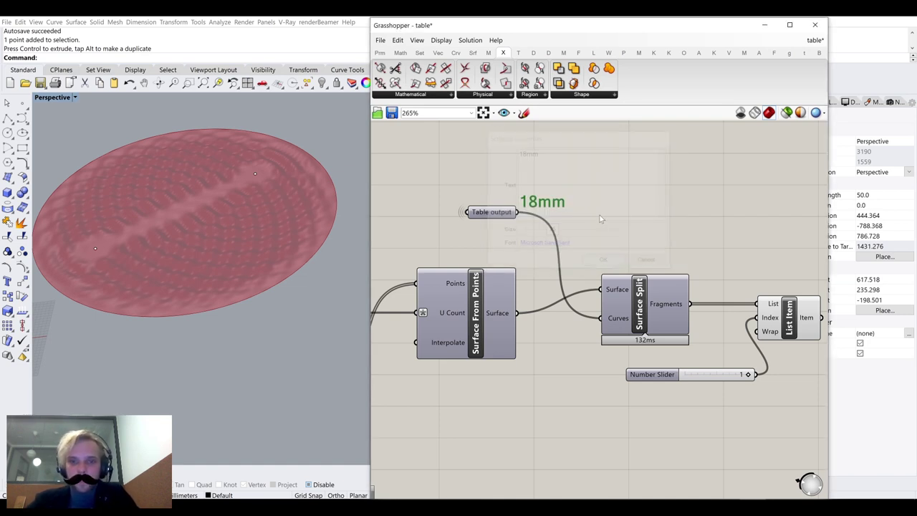
left_click_drag(583, 199, 659, 195)
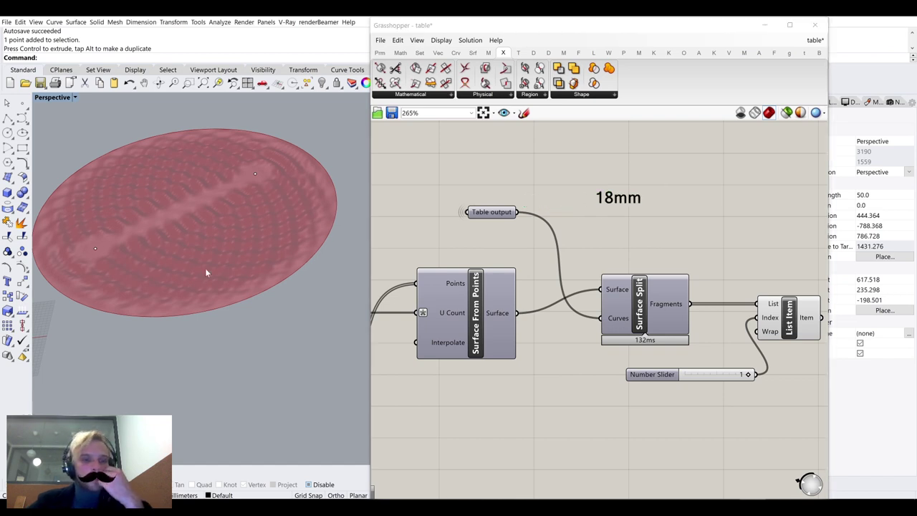
right_click_drag(205, 272, 195, 177)
scroll(106, 183, "up", 2)
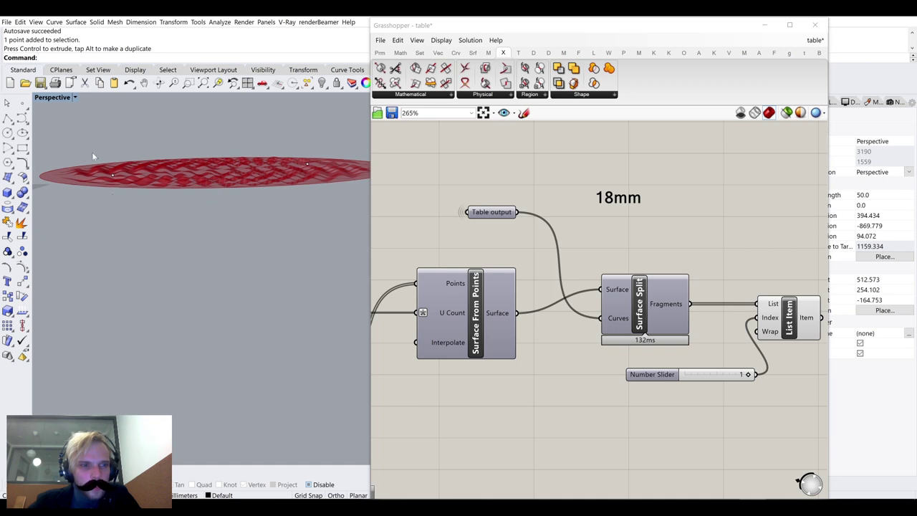
Delete the "18mm" Scribble note above the Surface Split component
scroll(132, 169, "down", 2)
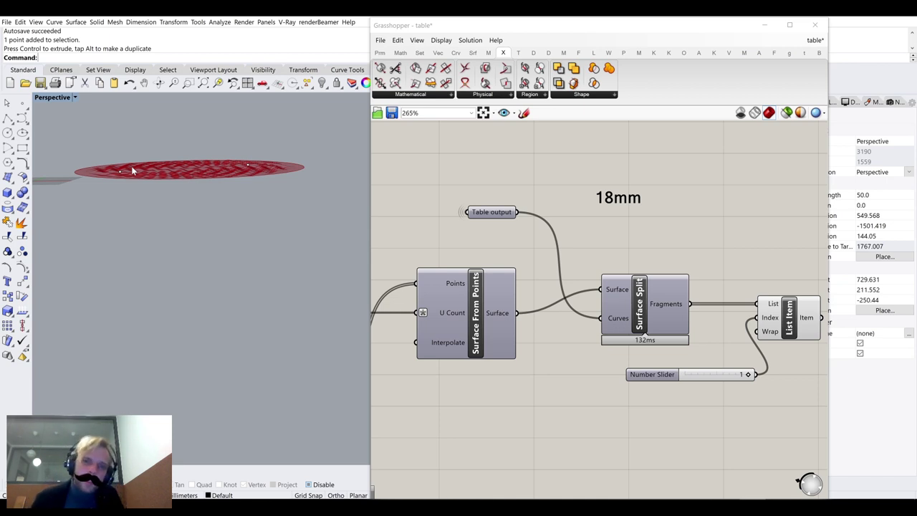
left_click(617, 203)
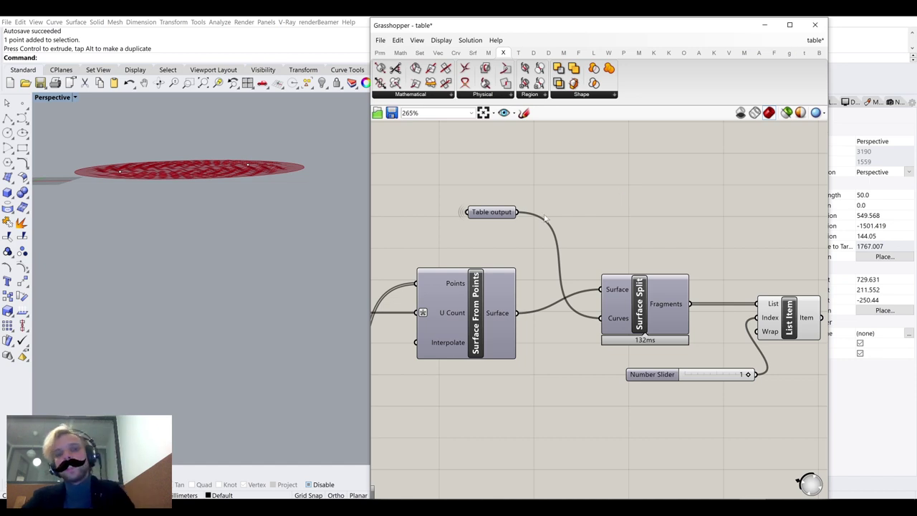
Add a Move component and connect the Table output parameter to its Geometry input
left_click(499, 214)
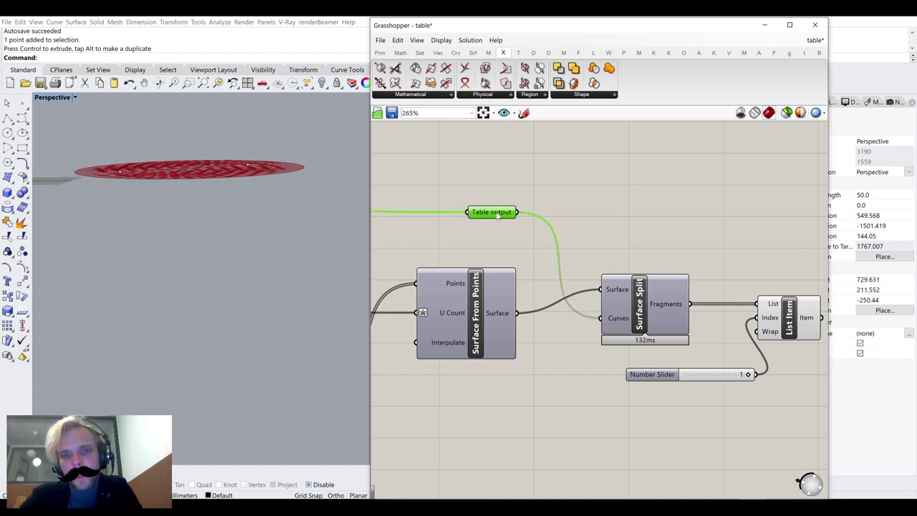
middle_click(499, 214)
left_click(517, 192)
left_click(586, 183)
left_click(501, 212)
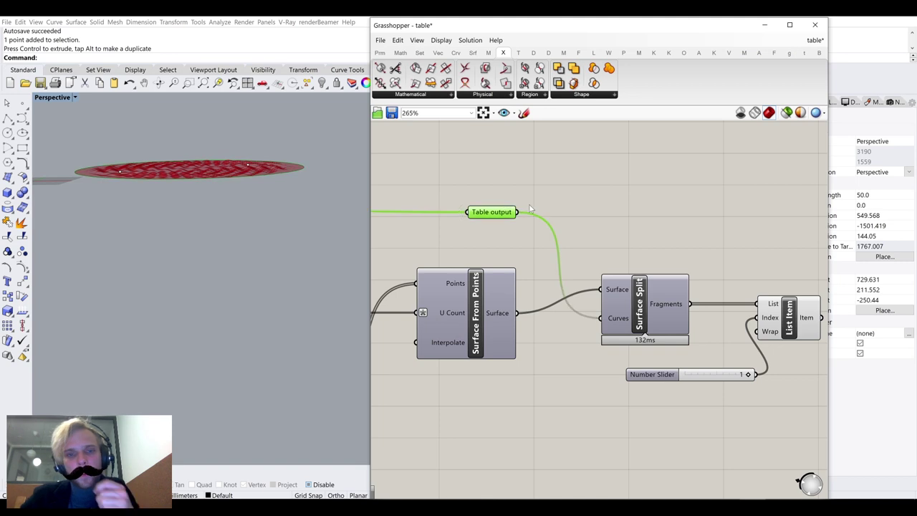
double_click(598, 183)
type("move")
key("Return")
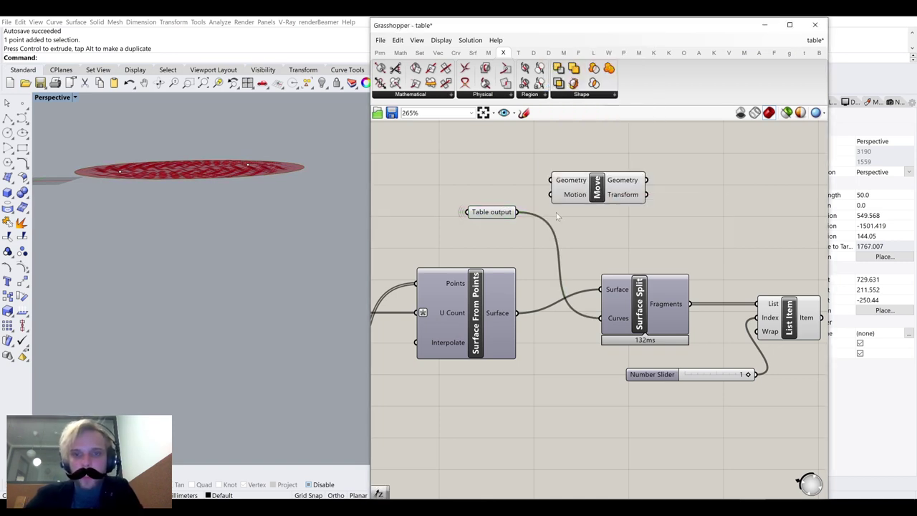
left_click_drag(550, 193, 699, 185)
Add a Unit Z component and connect its Unit vector output to the Motion input of Move
double_click(518, 156)
type("z")
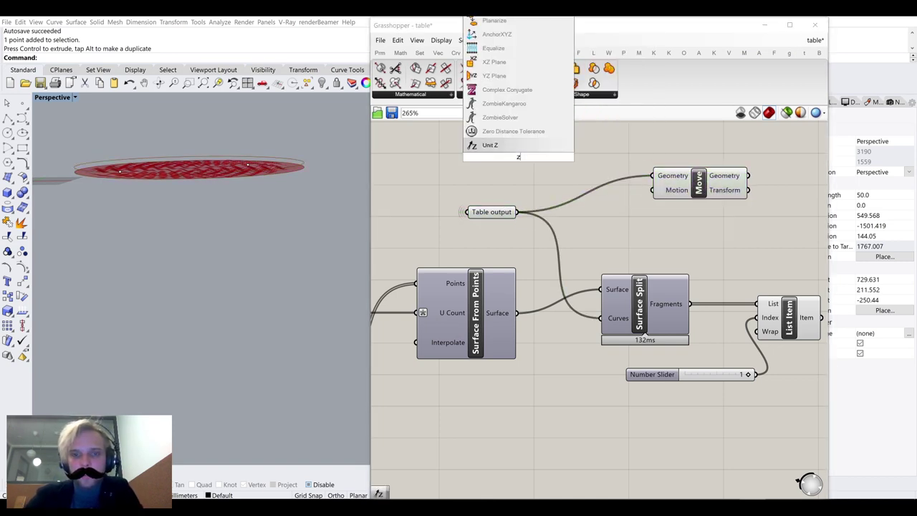
key("Return")
left_click_drag(561, 156, 652, 190)
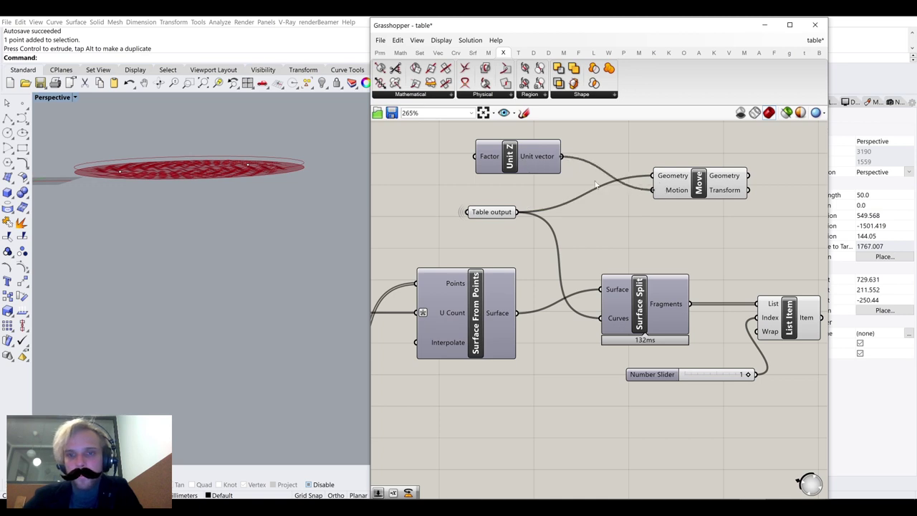
Line up the Unit Z and Move components side by side, leaving free space between them and Table output
left_click_drag(549, 174, 624, 208)
left_click_drag(592, 167, 751, 233)
left_click_drag(642, 151, 686, 164)
left_click_drag(715, 194, 811, 207)
left_click_drag(729, 208, 594, 147)
left_click_drag(601, 208, 713, 203)
right_click_drag(807, 192, 674, 223)
scroll(674, 223, "down", 2)
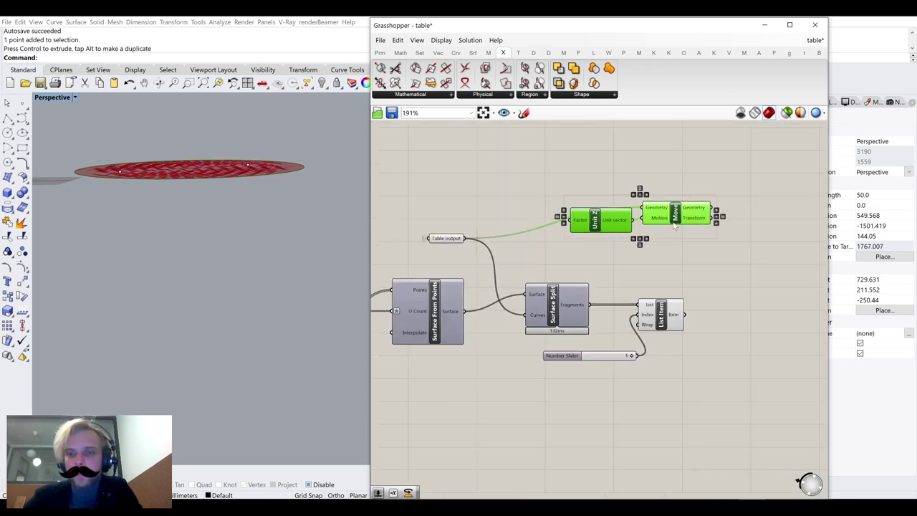
left_click_drag(698, 212, 743, 224)
left_click(696, 176)
scroll(639, 223, "up", 2)
mouse_move(649, 237)
left_mouse_down()
mouse_move(652, 225)
mouse_move(632, 233)
left_mouse_up()
Add a Negative component, connect its Result to the Factor input of Unit Z, and align it beside Unit Z
double_click(549, 177)
type("nz")
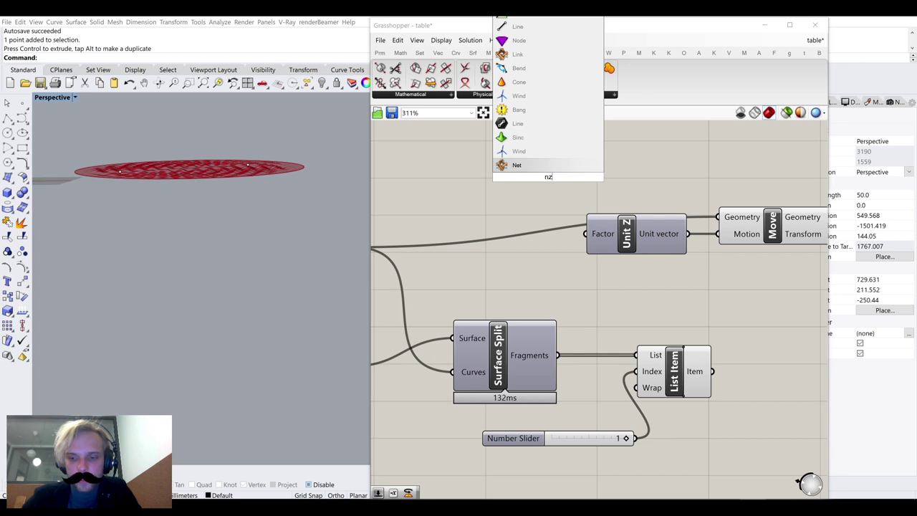
key("BackSpace")
type("e")
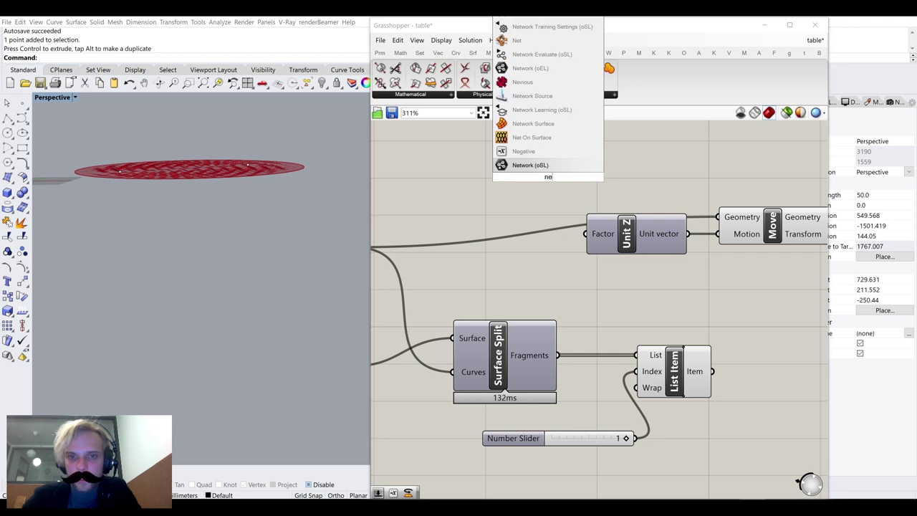
key("Up")
key("Return")
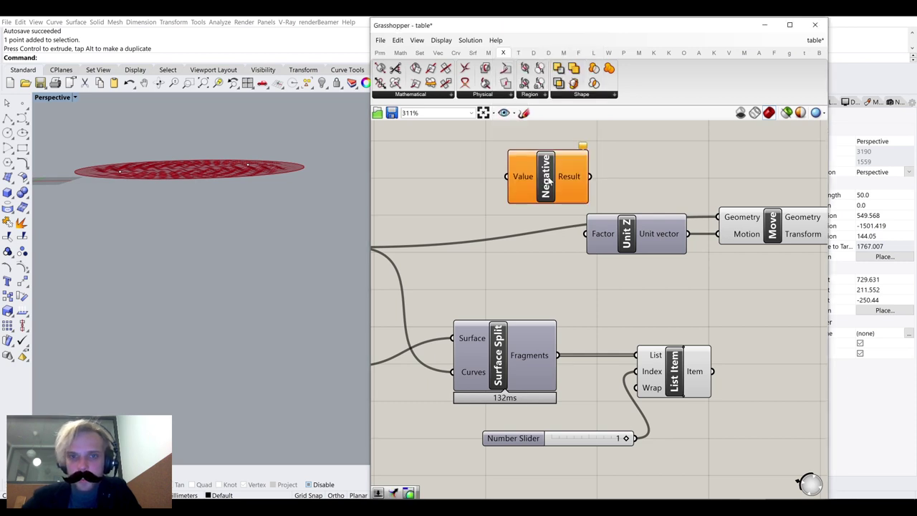
left_click_drag(548, 177, 585, 234)
left_click_drag(513, 240, 530, 238)
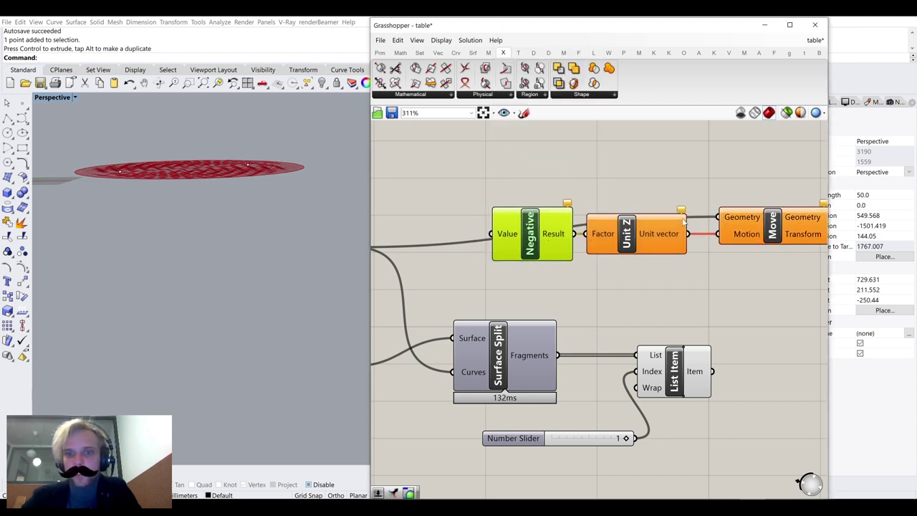
Add a number slider with value 20 and connect it to the Value input of Negative
right_click_drag(452, 199, 598, 207)
double_click(490, 161)
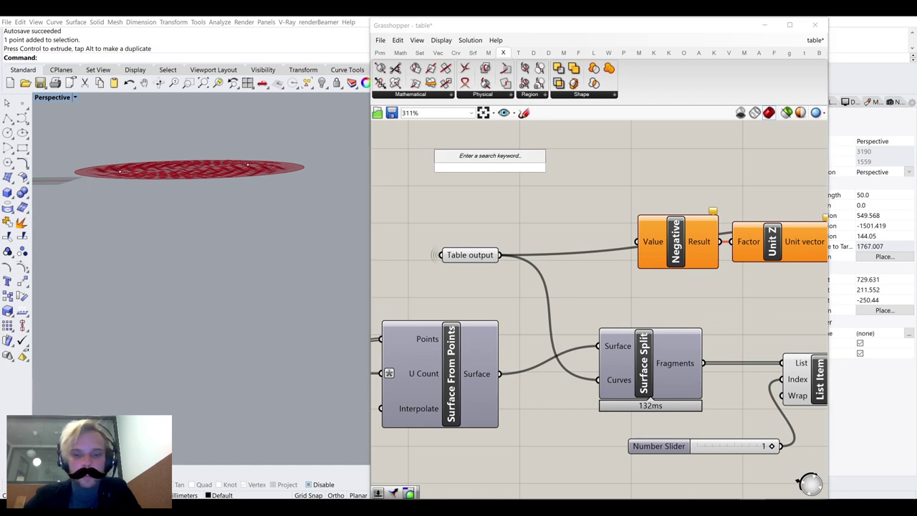
type("20")
key("Return")
left_click_drag(541, 163, 636, 241)
scroll(666, 206, "down", 4)
right_click_drag(668, 206, 527, 201)
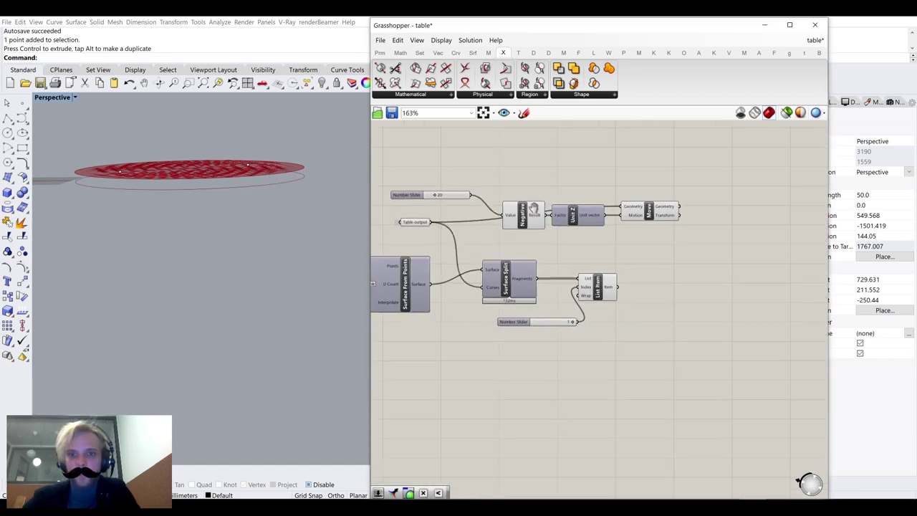
Highlight the List Item surface and examine its rim against the lowered circular outline in the Perspective viewport
scroll(665, 204, "up", 3)
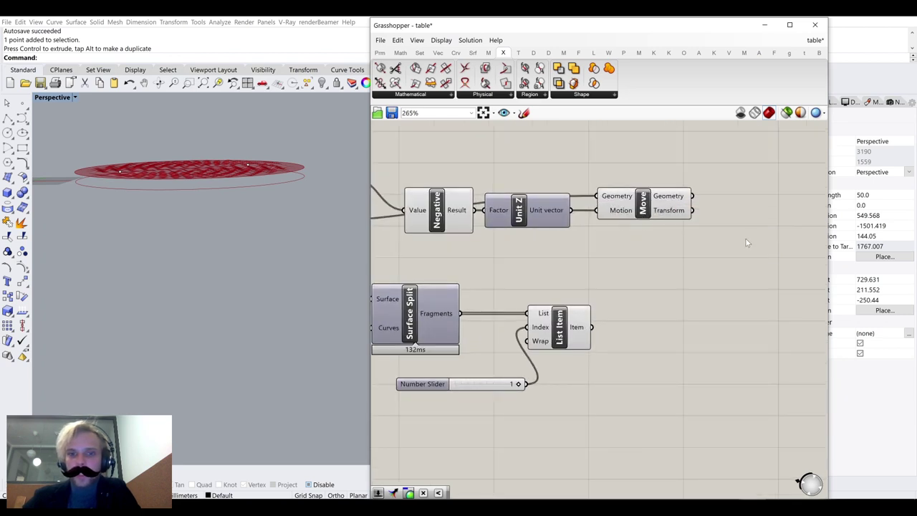
right_click_drag(460, 199, 641, 209)
scroll(622, 216, "down", 3)
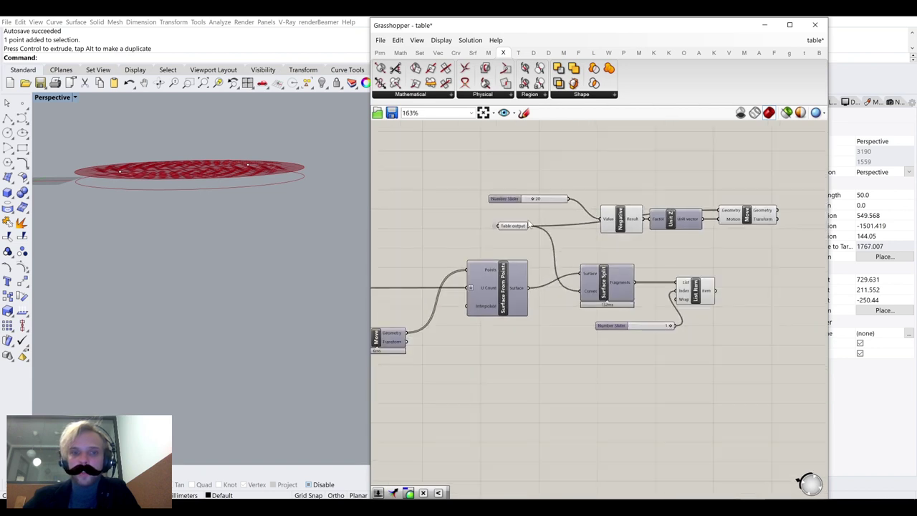
scroll(516, 237, "up", 1)
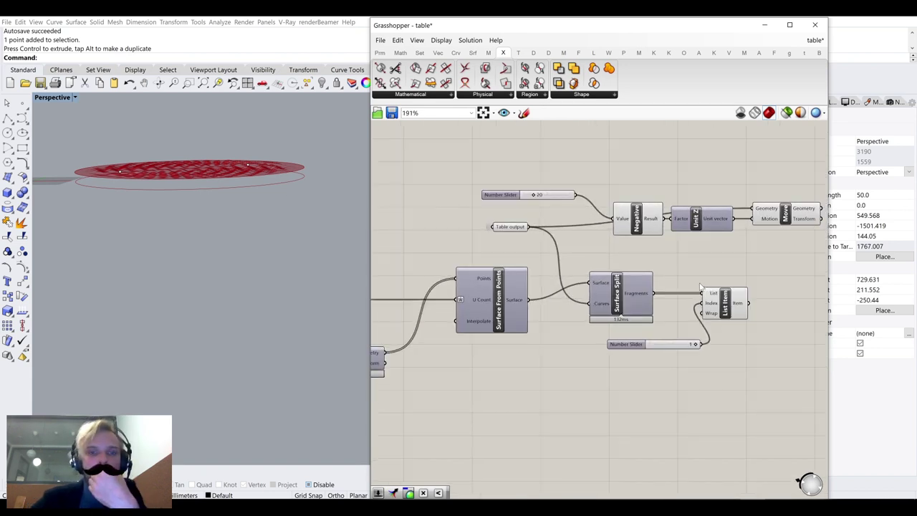
left_click(741, 308)
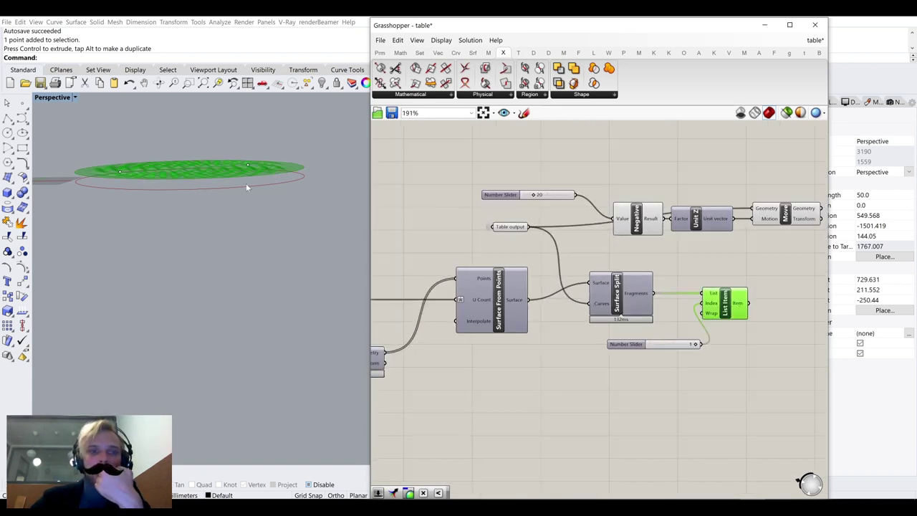
right_click_drag(293, 169, 293, 177)
scroll(293, 177, "up", 6)
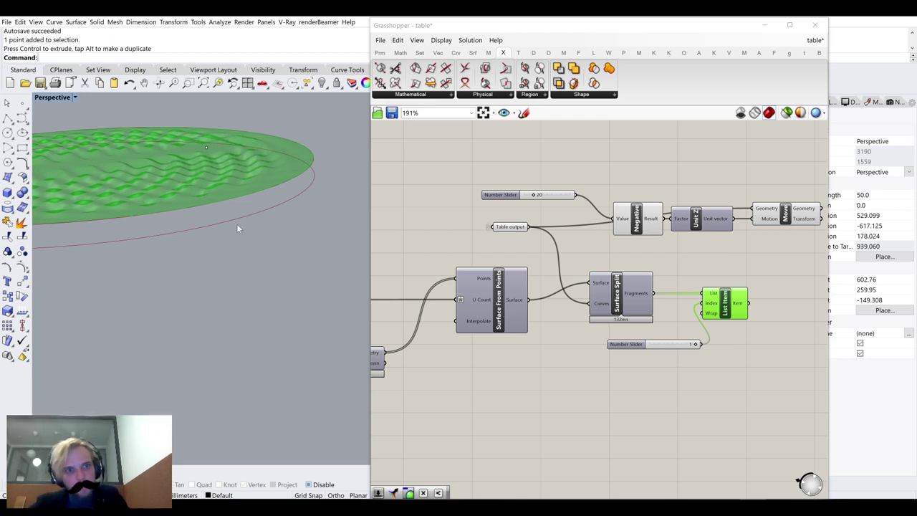
Add a Boundary Surfaces component fed by the Geometry output of Move and place it well beyond Move
right_click_drag(690, 270, 725, 279)
double_click(725, 278)
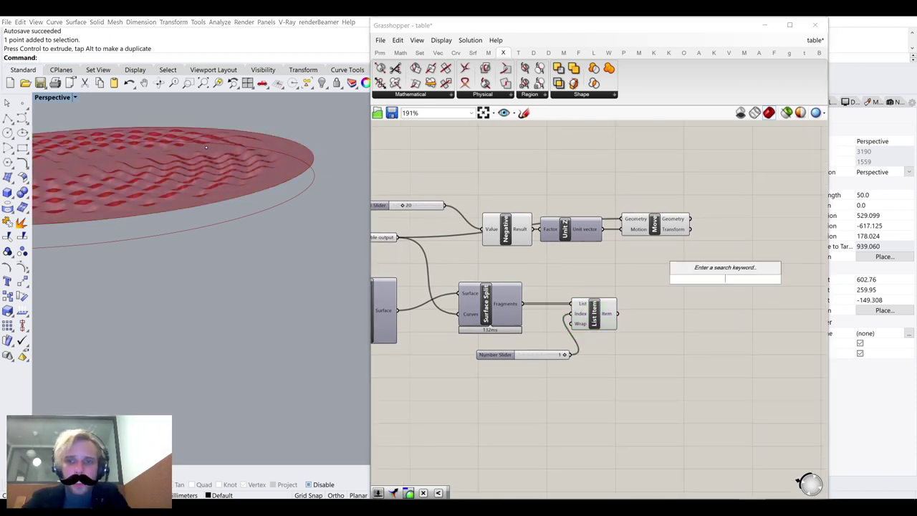
type("boo")
key("BackSpace")
key("BackSpace")
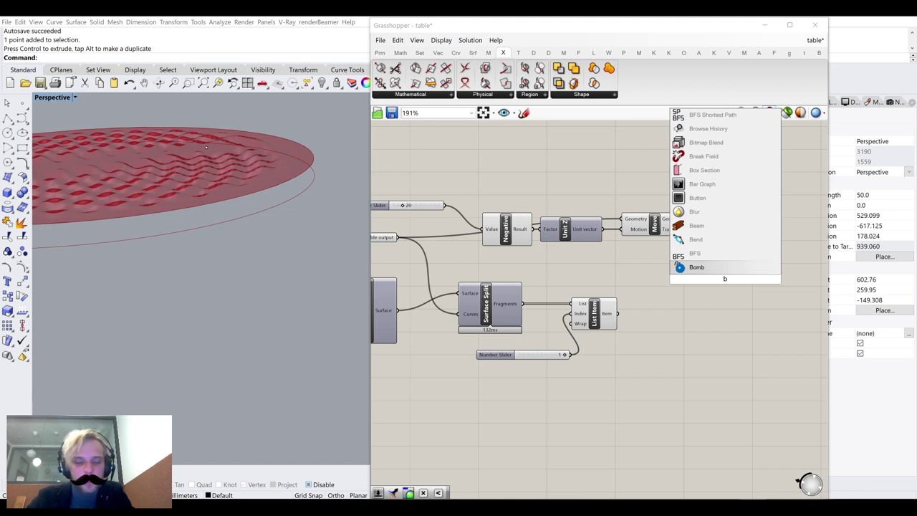
type("oundary")
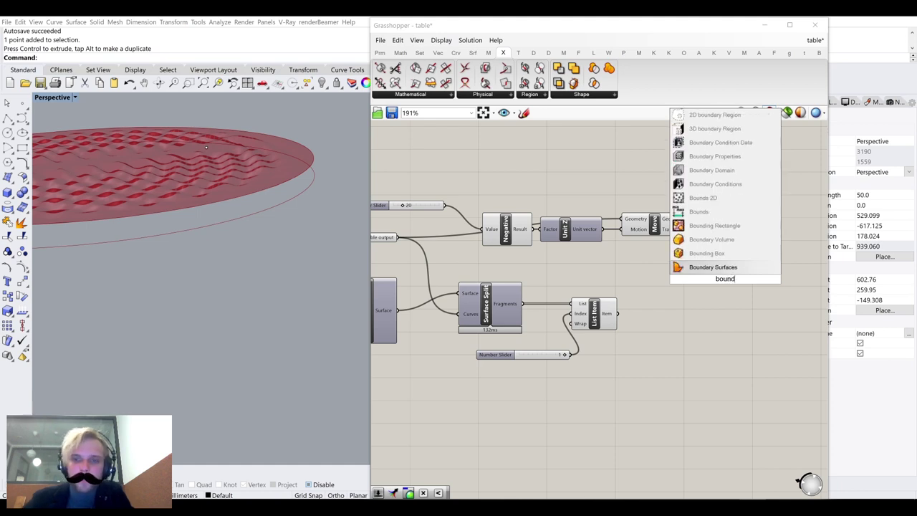
key("Return")
left_click_drag(703, 267, 735, 226)
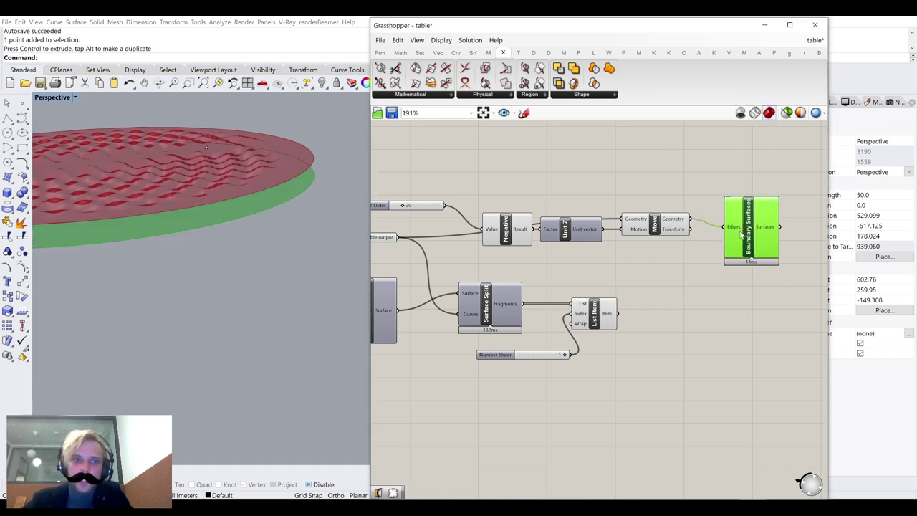
left_click(683, 278)
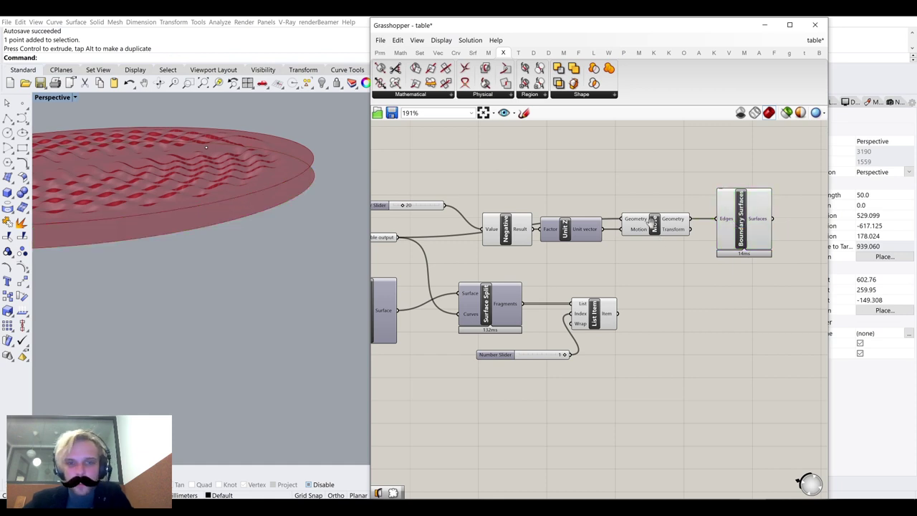
right_click_drag(752, 227, 667, 189)
left_click_drag(679, 192, 761, 184)
left_click(630, 211)
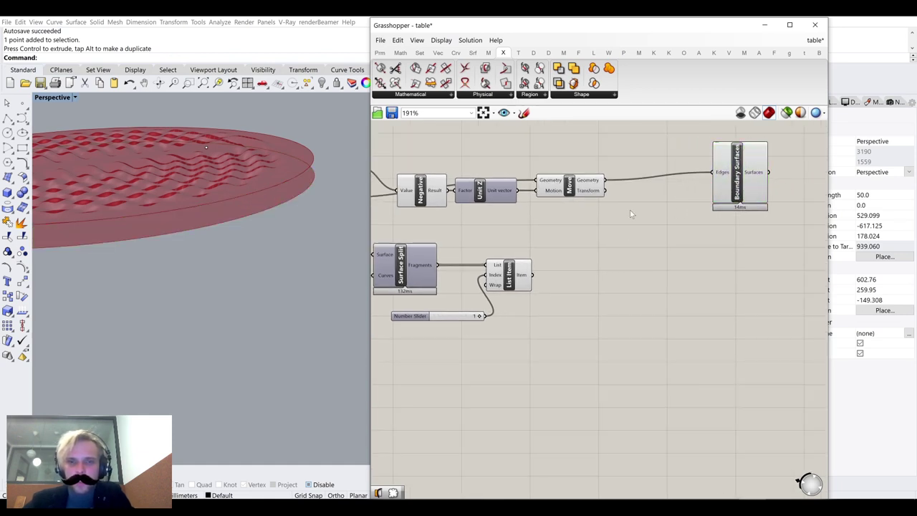
Add a Brep Edges component beside List Item and connect the Item output to its Brep input
left_click(581, 186)
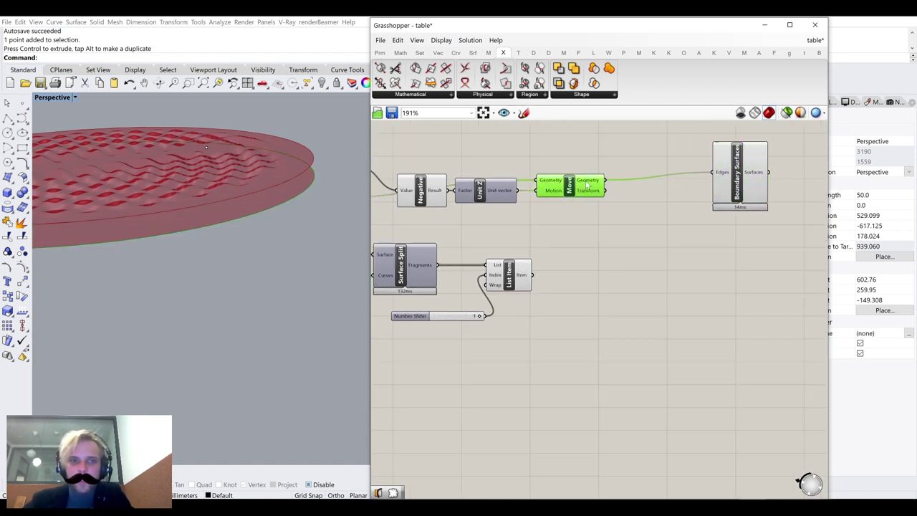
left_click(517, 279)
double_click(637, 275)
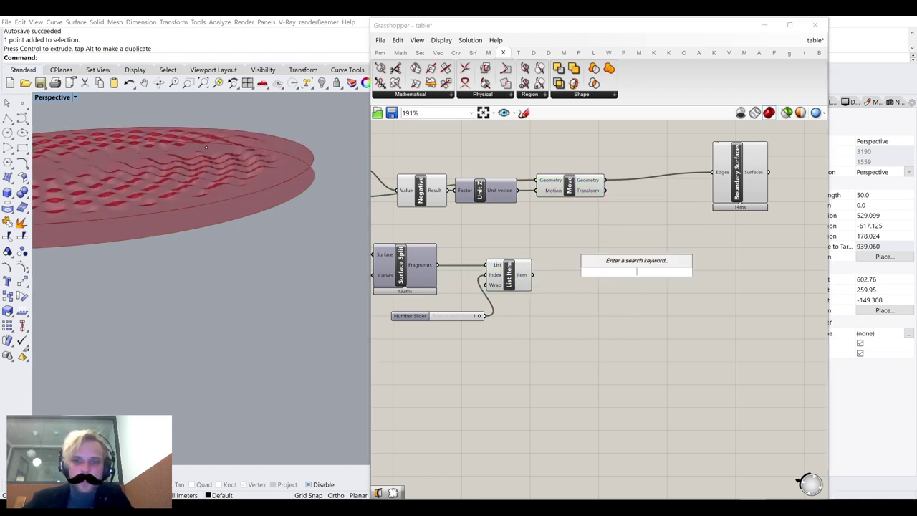
type("edges")
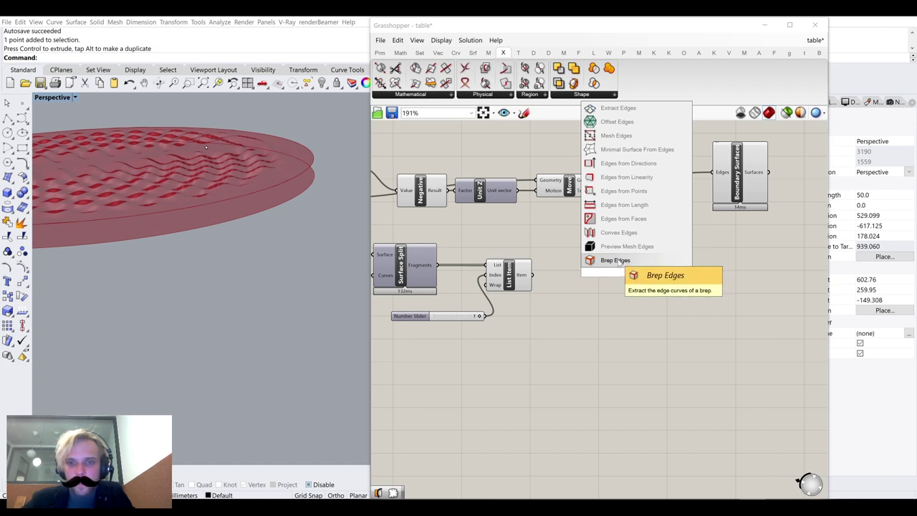
key("Return")
mouse_move(528, 273)
left_mouse_down()
mouse_move(582, 274)
mouse_move(529, 275)
mouse_move(543, 275)
left_mouse_up()
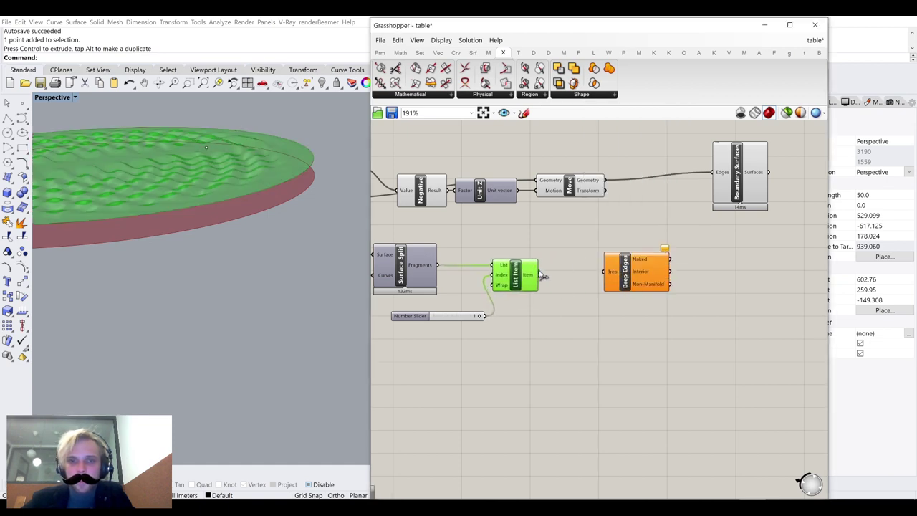
left_click_drag(647, 272, 601, 266)
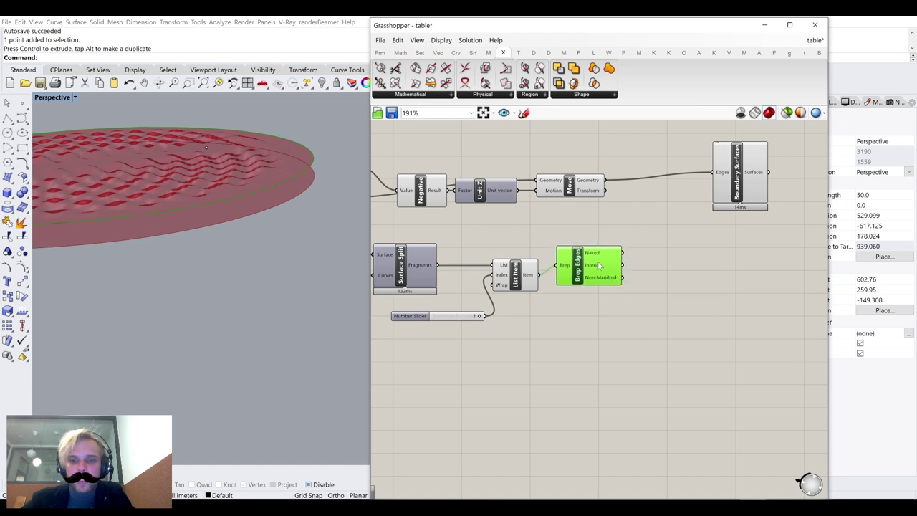
left_click_drag(586, 274, 592, 271)
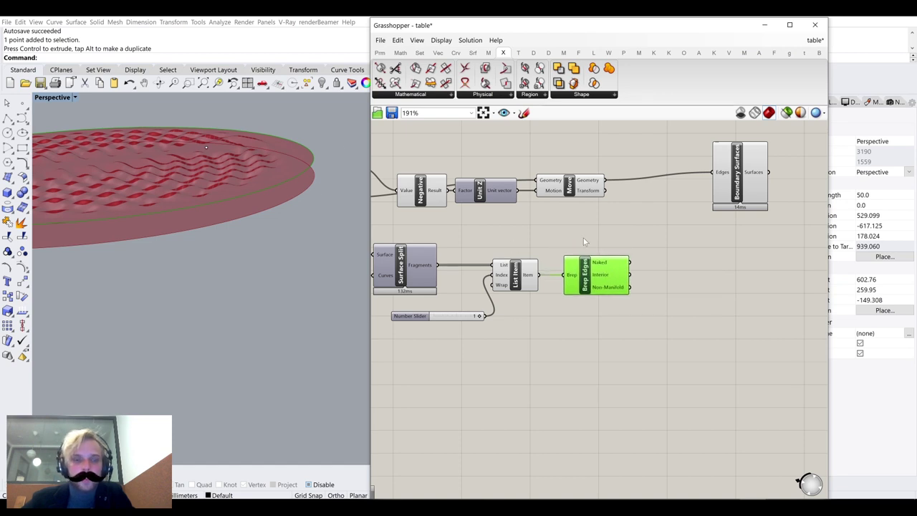
Add a Loft component, feed its Curves input from Move's Geometry and Brep Edges' Naked outputs, and flatten that input
double_click(678, 236)
type("loft")
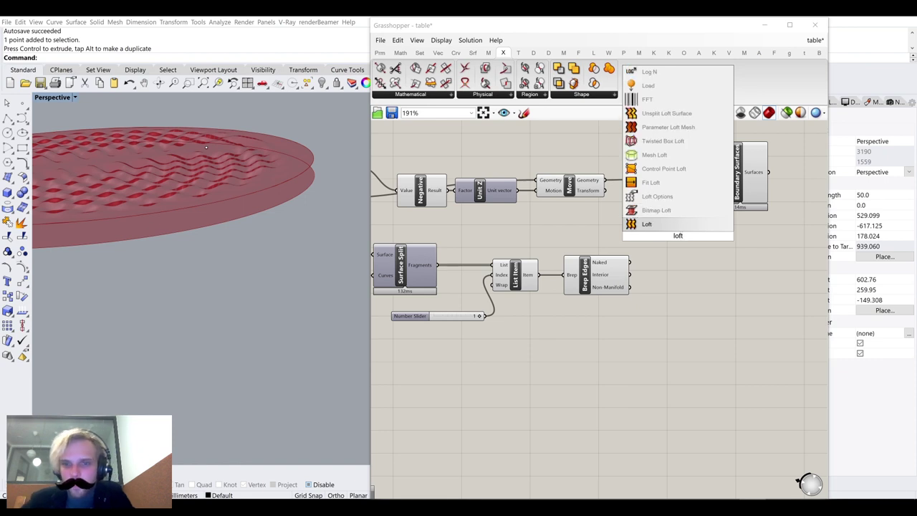
key("Return")
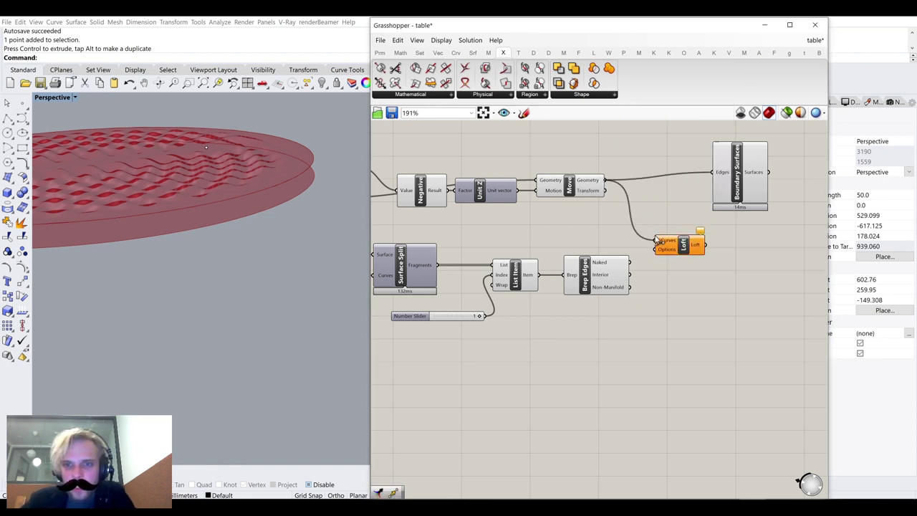
left_click_drag(656, 238, 696, 246)
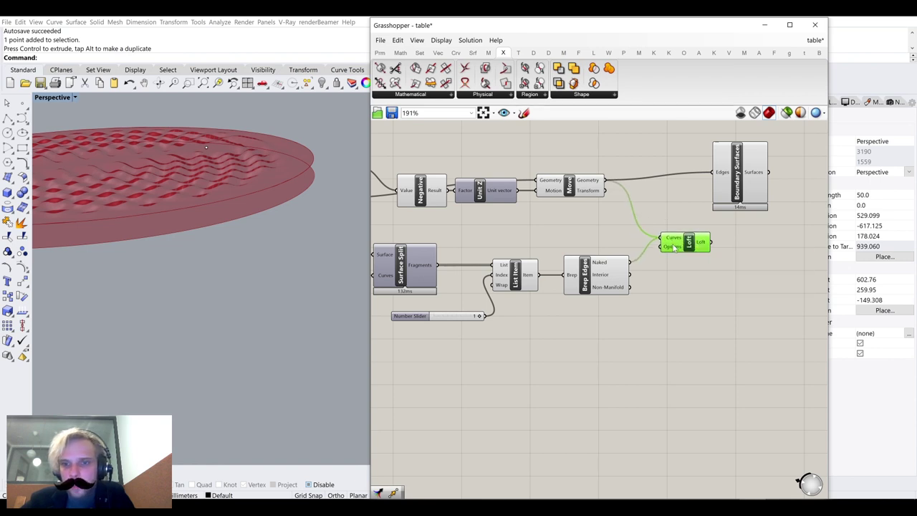
right_click(674, 242)
left_click(688, 305)
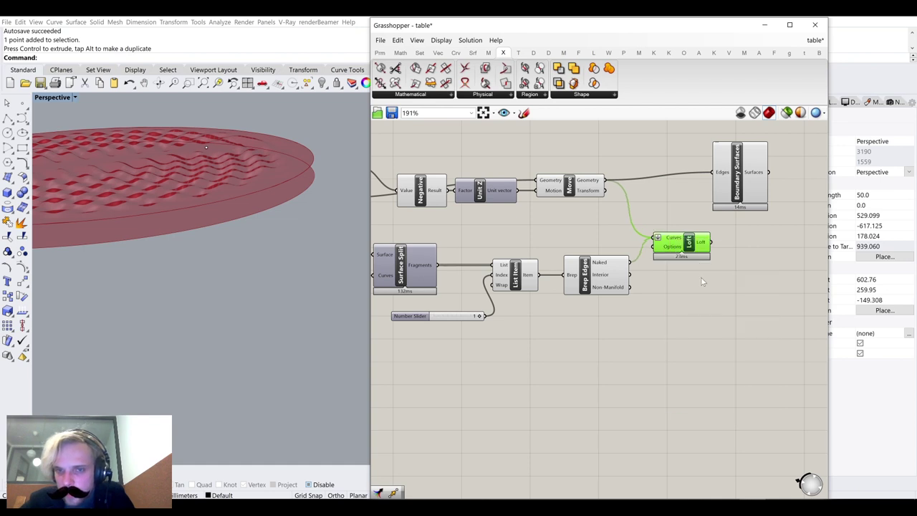
Add a Merge component beyond Loft, feeding Data 1 from Boundary Surfaces' Surfaces output and Data 2 from the Loft output
scroll(747, 263, "down", 3)
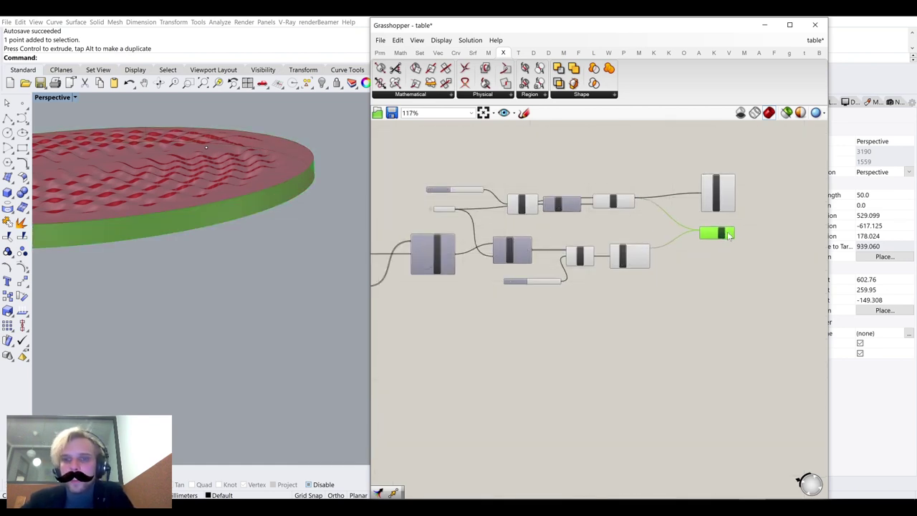
double_click(745, 263)
type("merge")
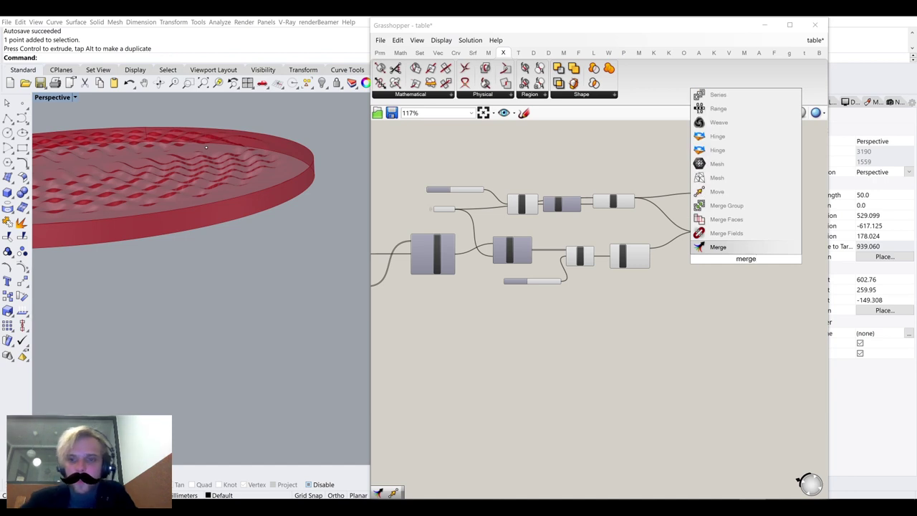
key("Return")
scroll(748, 241, "up", 3)
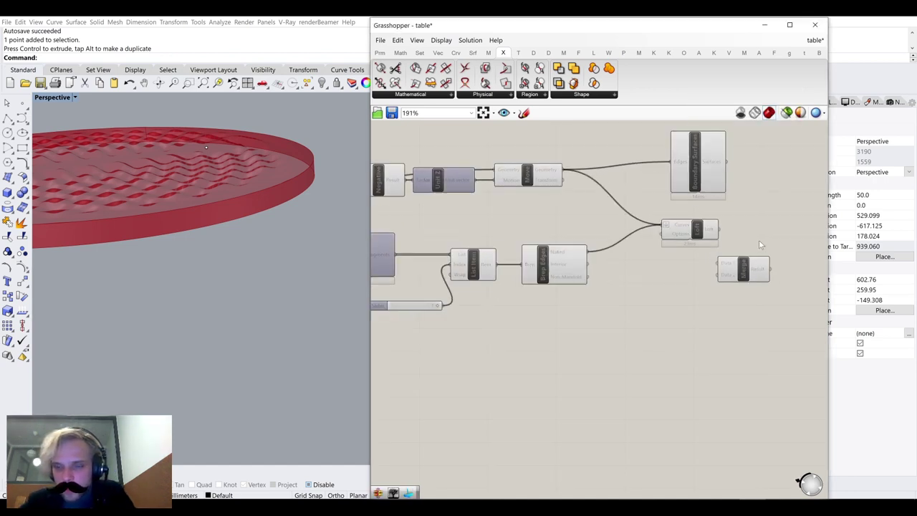
left_click_drag(745, 268, 776, 209)
left_click(709, 164)
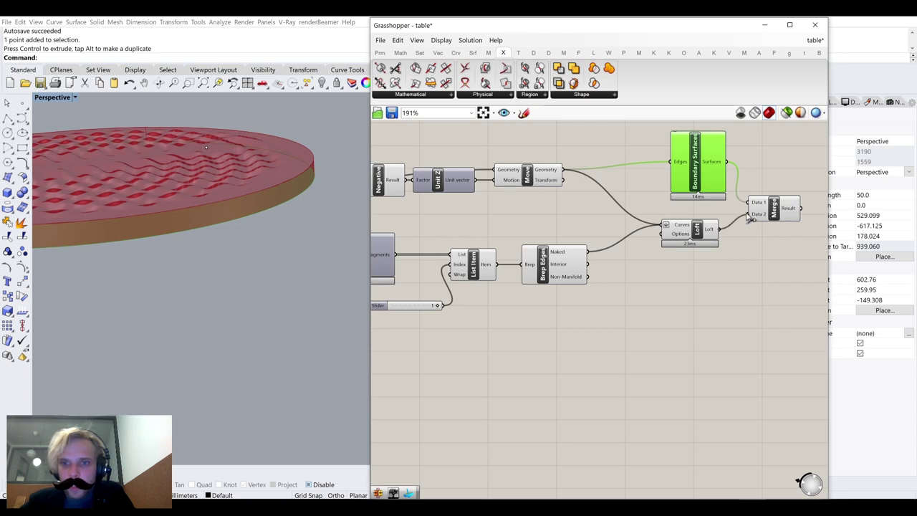
left_click_drag(750, 218, 776, 253)
scroll(774, 260, "down", 2)
scroll(575, 271, "up", 2)
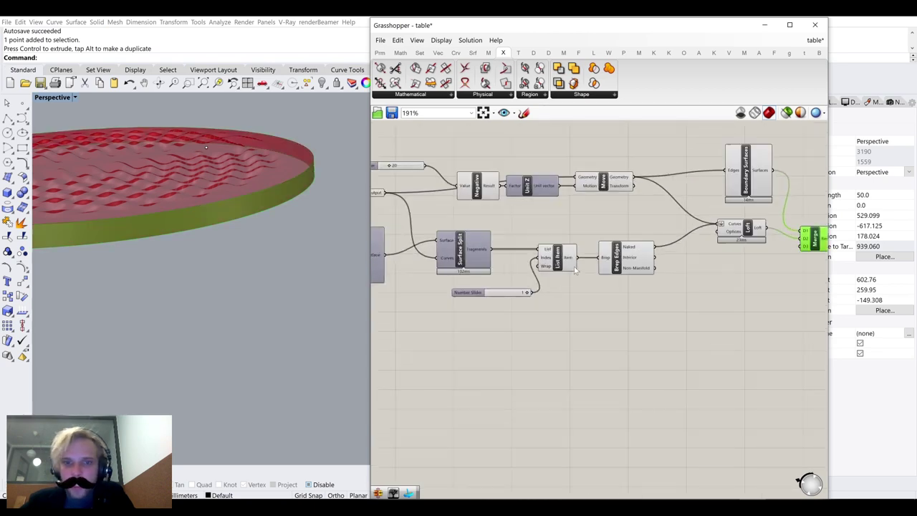
Raise Brep Edges clear of the wire path, connect List Item's Item output to Merge's D3 input and remove the surplus D4 input
scroll(575, 270, "up", 1)
left_click_drag(631, 257, 667, 233)
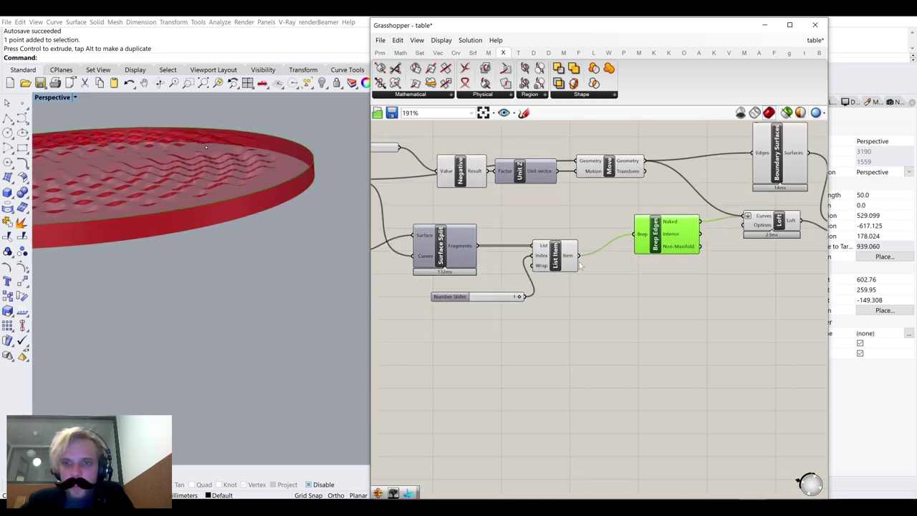
scroll(581, 266, "down", 2)
right_click_drag(581, 265, 534, 251)
left_click_drag(529, 239, 737, 232)
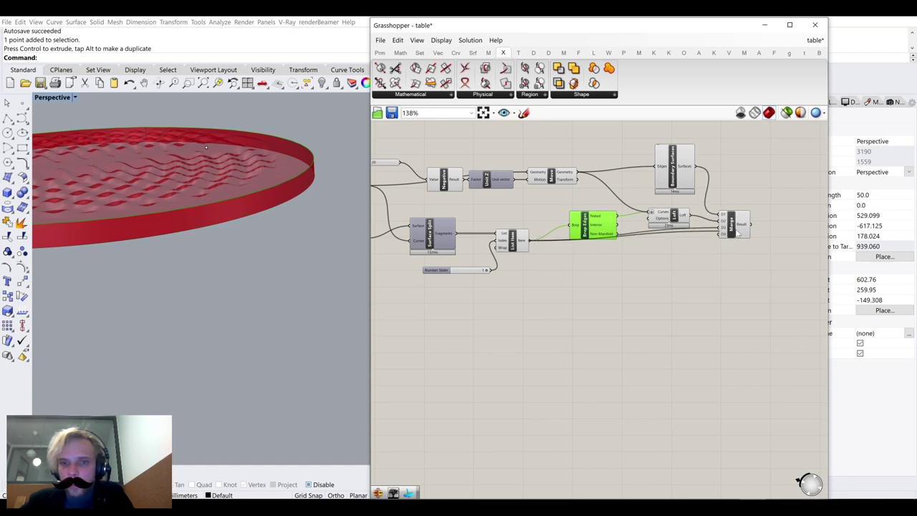
left_click(738, 233)
scroll(738, 233, "up", 7)
left_click(721, 242)
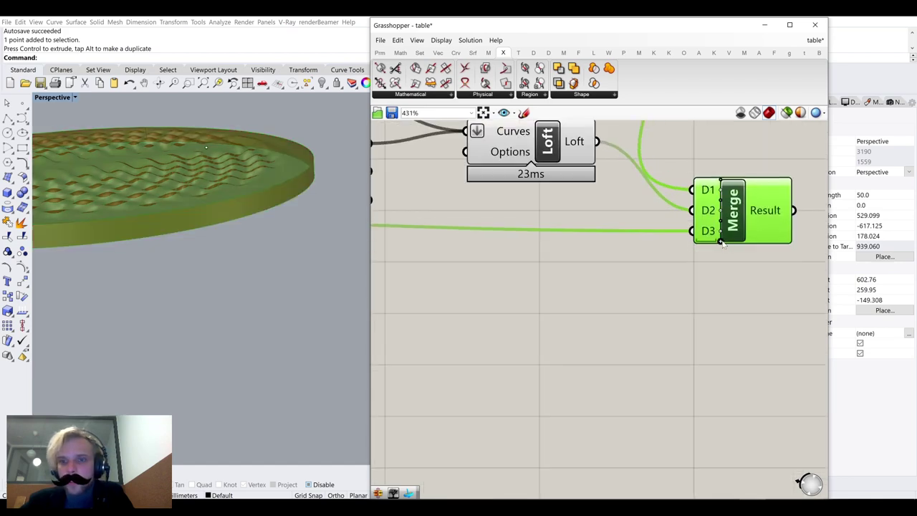
Flatten the Result output of Merge
scroll(722, 244, "down", 4)
right_click(749, 214)
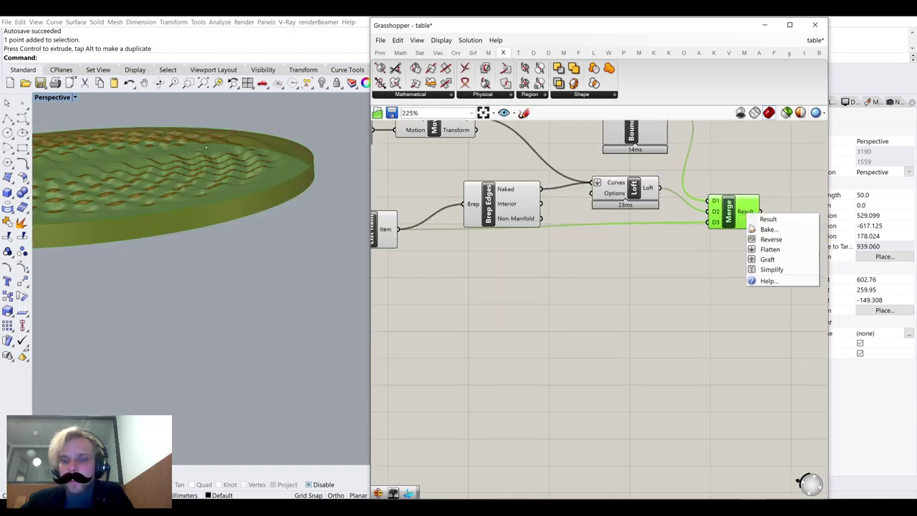
left_click(765, 249)
Add a Brep Join component beside Merge and feed its Breps input from Merge's Result output
right_click_drag(639, 255, 433, 277)
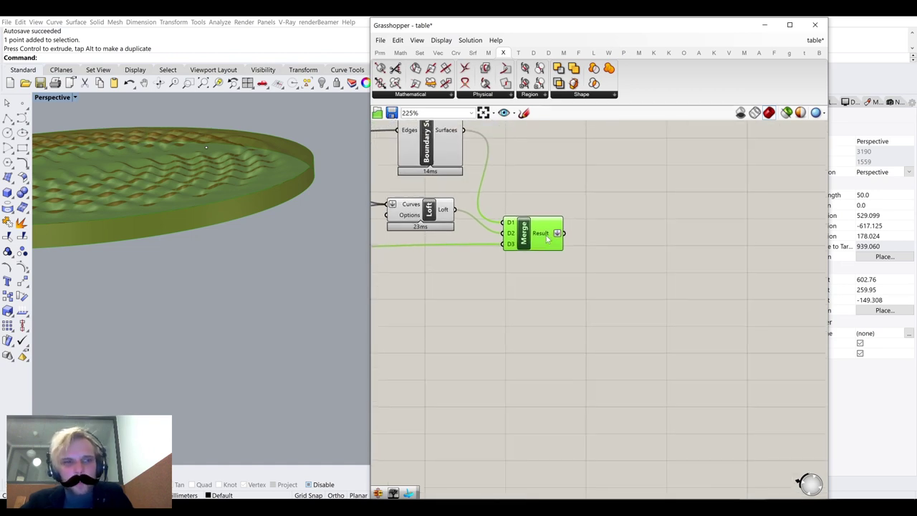
double_click(607, 265)
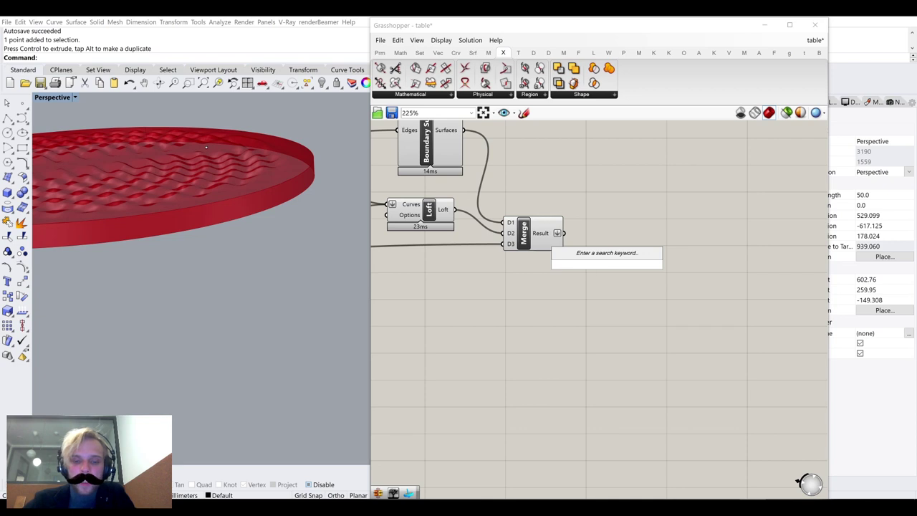
type("join bre")
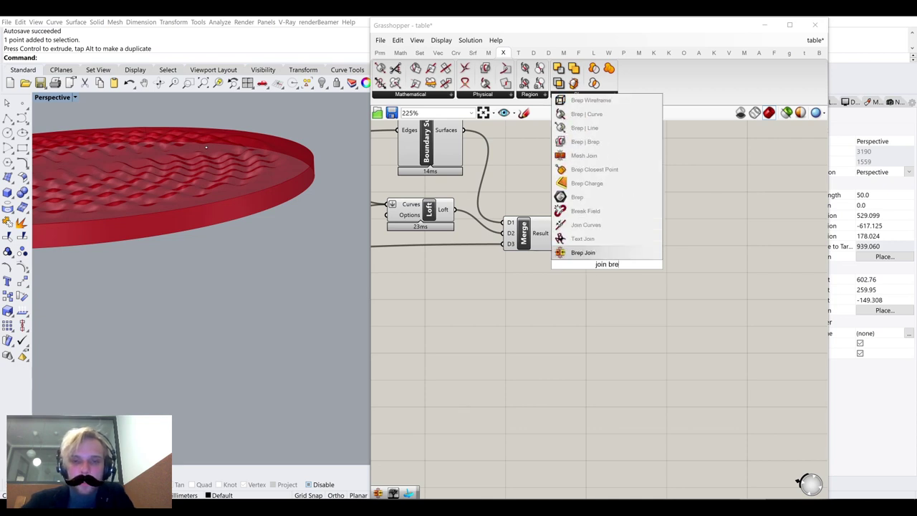
left_click(600, 256)
left_click_drag(584, 278, 631, 228)
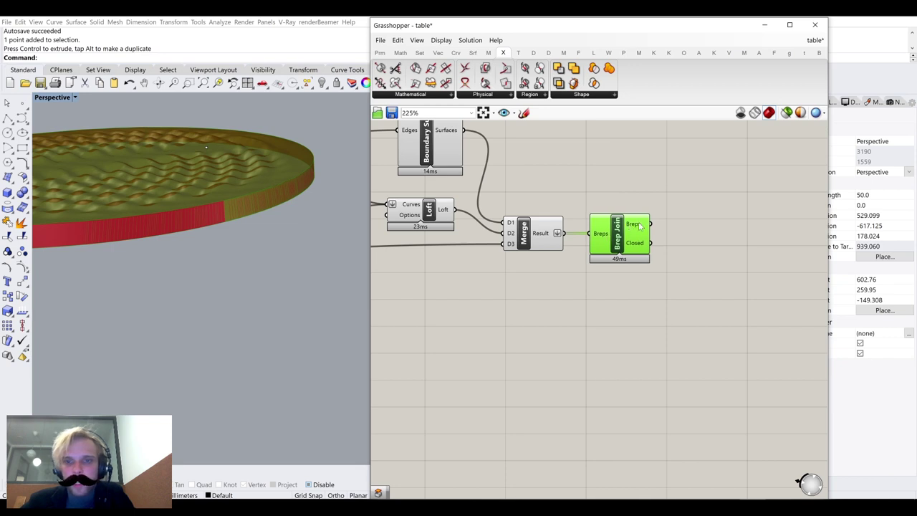
mouse_move(640, 226)
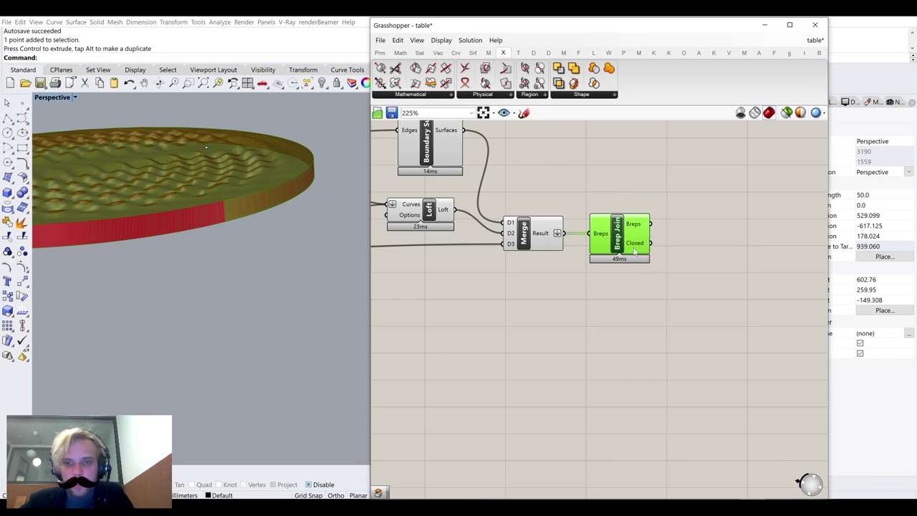
Turn off the preview of the components before Brep Join and examine the joined tabletop in the Perspective viewport
scroll(681, 324, "down", 5)
left_click_drag(687, 337, 423, 218)
middle_click(450, 198)
left_click(484, 165)
right_click_drag(268, 192, 308, 265)
scroll(301, 233, "up", 4)
scroll(301, 265, "down", 2)
right_click_drag(362, 254, 288, 247, "shift")
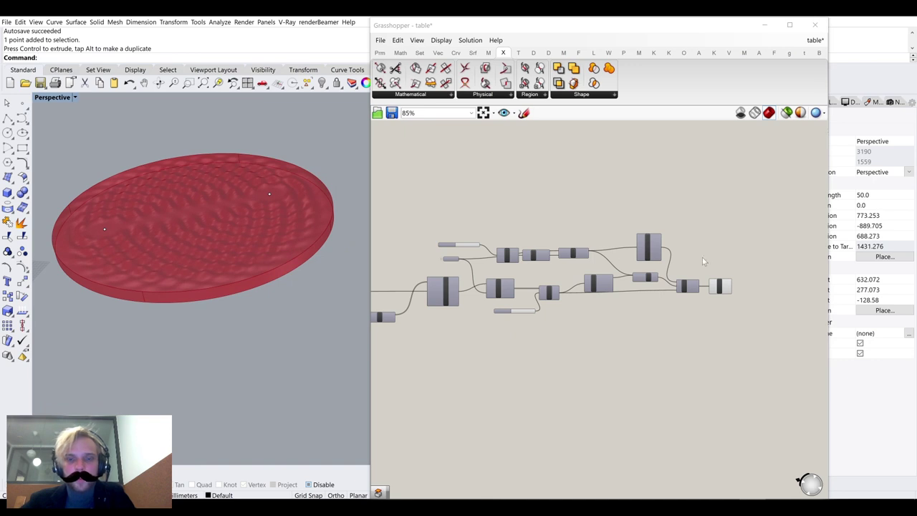
Add a Bounding Box component, feed its Content input from Brep Join's Breps output and place it above and beyond Brep Join
right_click_drag(703, 262, 639, 263)
scroll(636, 250, "up", 2)
double_click(632, 228)
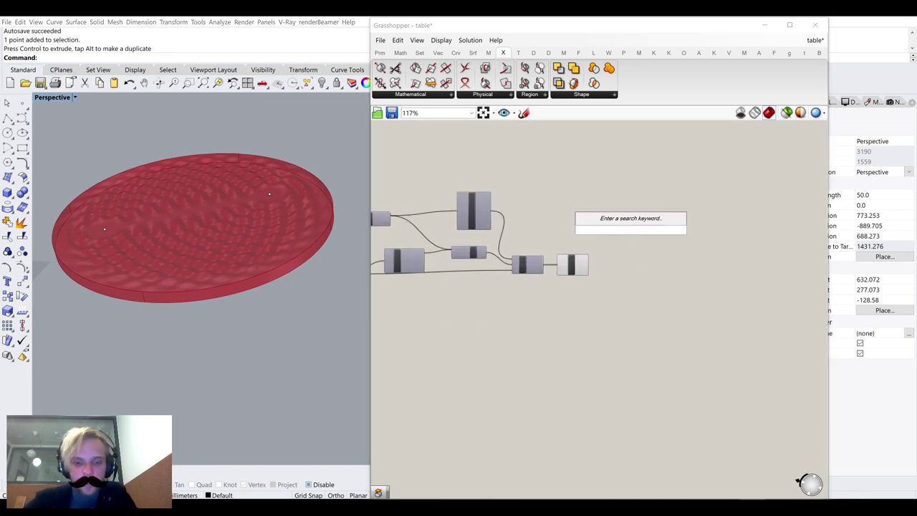
type("bound")
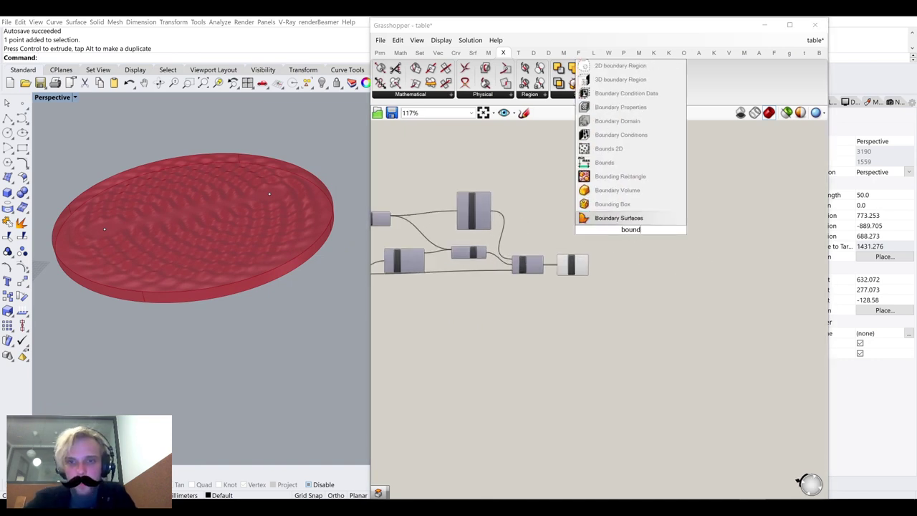
left_click(614, 204)
scroll(630, 215, "up", 4)
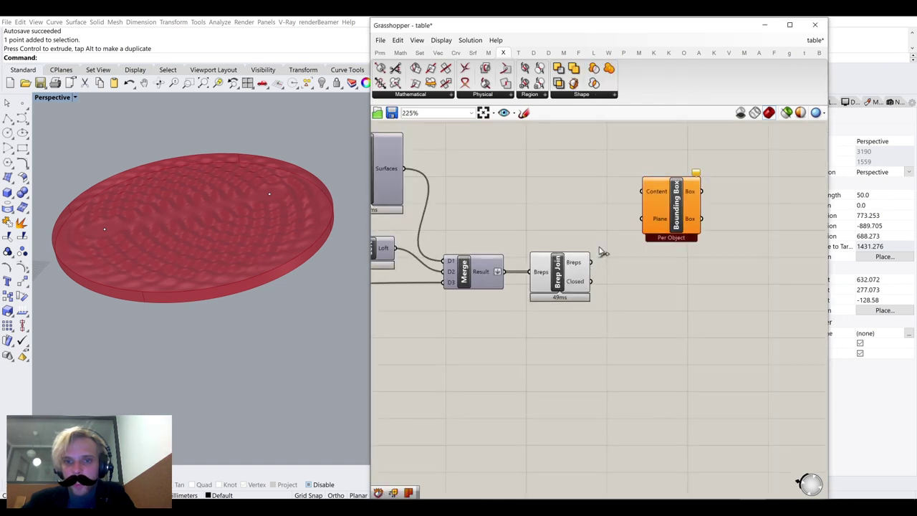
left_click_drag(641, 195, 642, 194)
left_click_drag(658, 216, 706, 186)
right_click_drag(706, 187, 657, 248)
left_click_drag(658, 248, 612, 190)
right_click_drag(660, 204, 593, 252)
Place two Evaluate Box components, one above the other, and feed both Box inputs from Bounding Box's first Box output
double_click(694, 257)
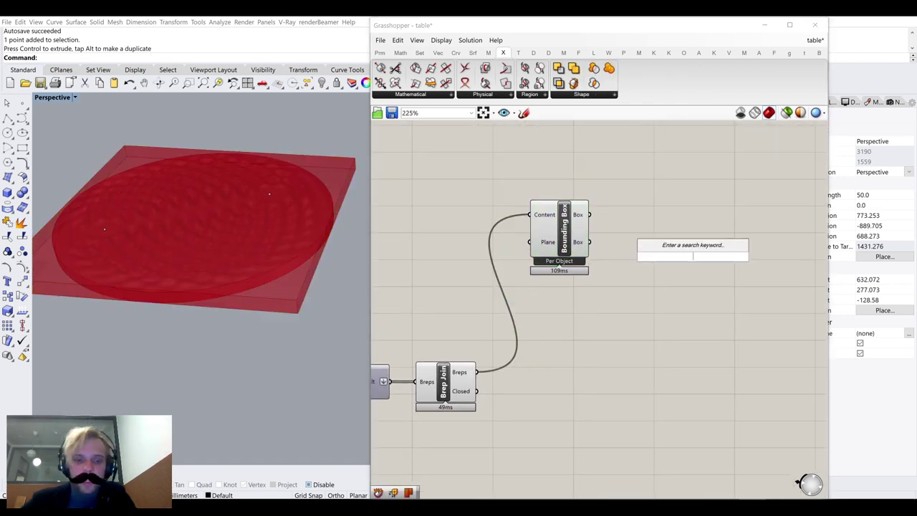
type("evalu")
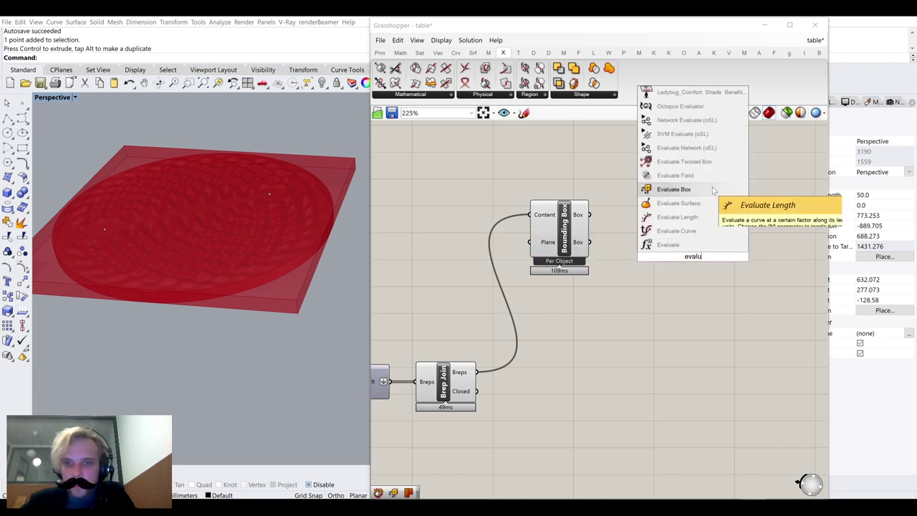
left_click(702, 189)
scroll(608, 216, "up", 3)
mouse_move(556, 202)
left_mouse_down()
mouse_move(602, 224)
mouse_move(572, 201)
left_mouse_up()
left_click_drag(619, 221, 682, 248)
left_click_drag(731, 293, 699, 183)
right_click_drag(700, 183, 662, 267)
left_click_drag(663, 267, 753, 407)
right_click_drag(707, 268, 571, 243)
Add a number slider set to 0, connect it to the upper Evaluate Box's W parameter and align it with that input
left_click_drag(562, 249, 604, 224)
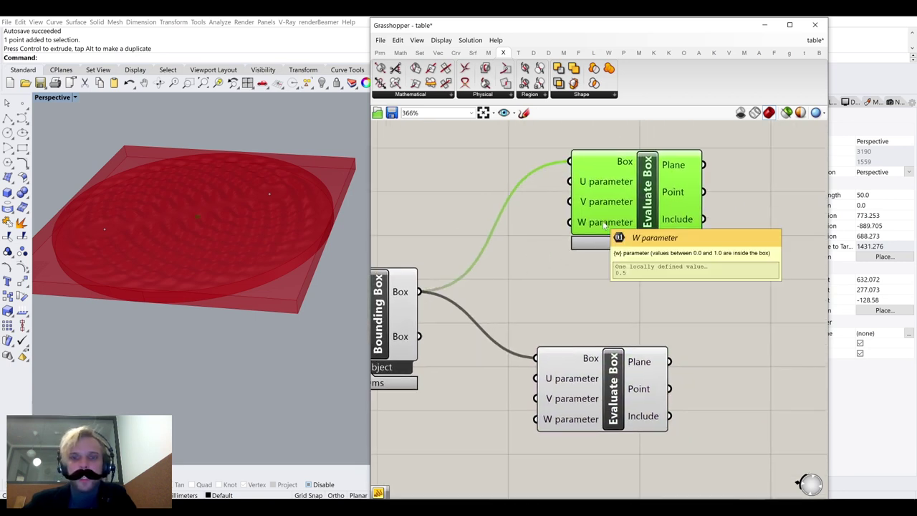
double_click(410, 202)
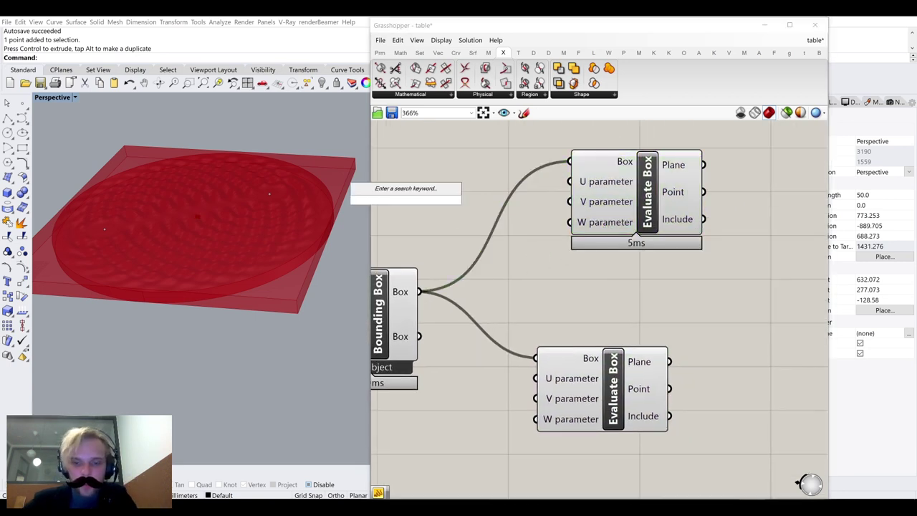
type("slider")
key("Return")
left_click_drag(530, 220, 570, 222)
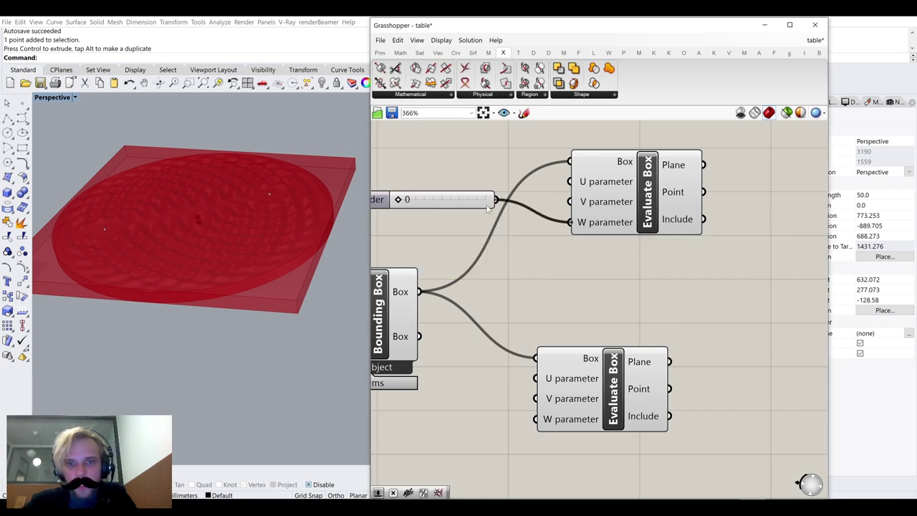
left_click_drag(466, 205, 515, 230)
Feed a number slider set to 1 into the lower Evaluate Box's W parameter and align that component beneath the upper one
right_click_drag(554, 251, 651, 214)
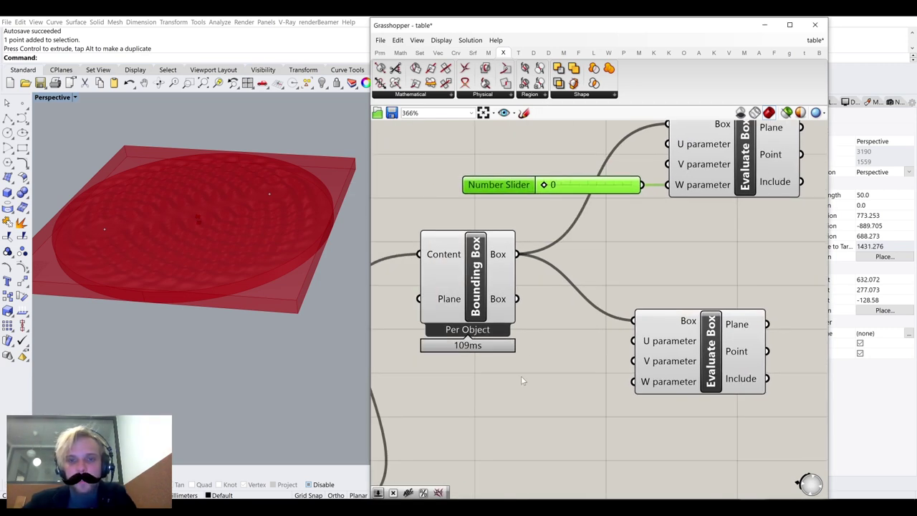
double_click(522, 380)
type("1")
key("Return")
left_click_drag(522, 380, 514, 392)
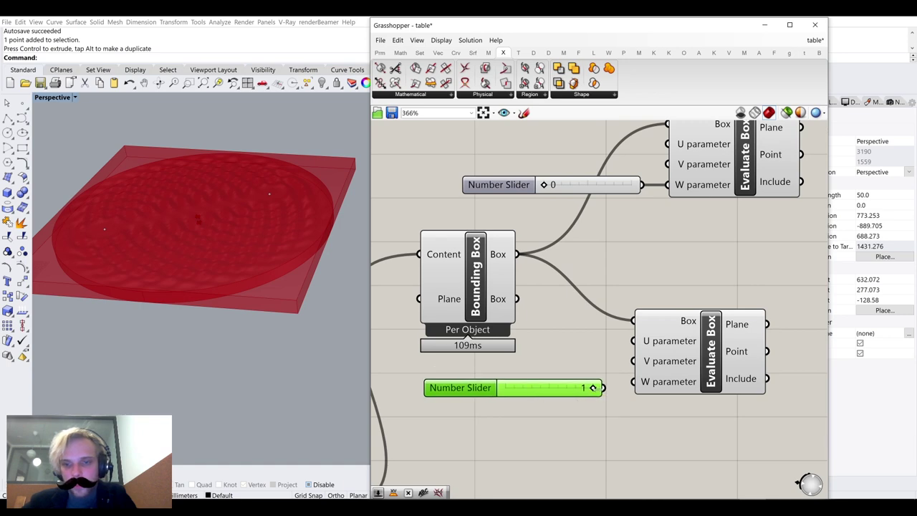
left_click_drag(623, 389, 641, 383)
left_click_drag(583, 388, 582, 383)
right_click_drag(609, 317, 358, 318)
left_click(491, 364)
left_click_drag(491, 364, 528, 359)
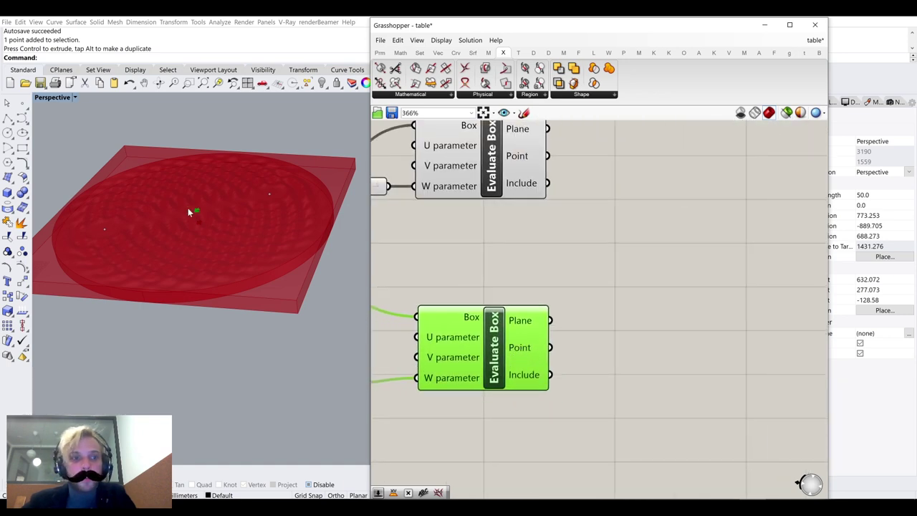
scroll(190, 212, "up", 6)
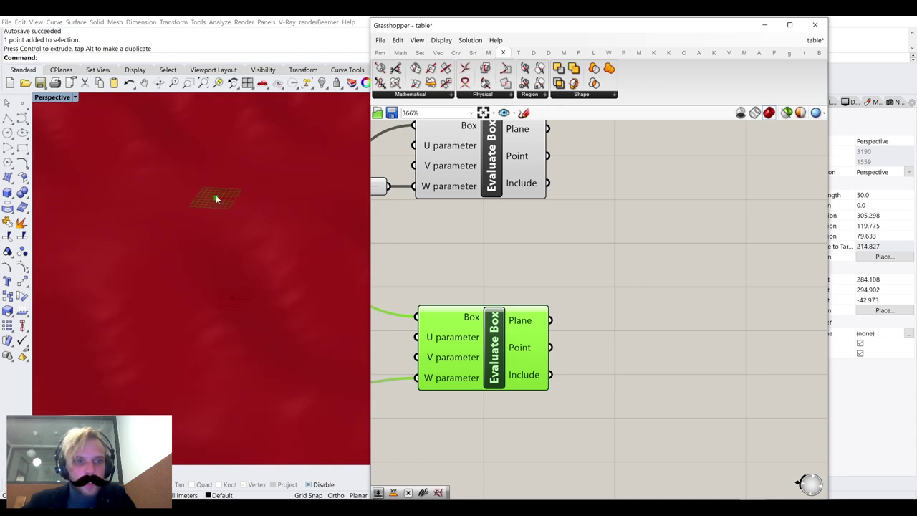
Add a Distance component, connecting the upper Evaluate Box's Plane output to Point A and the lower one's Plane output to Point B
scroll(614, 261, "down", 3)
double_click(621, 289)
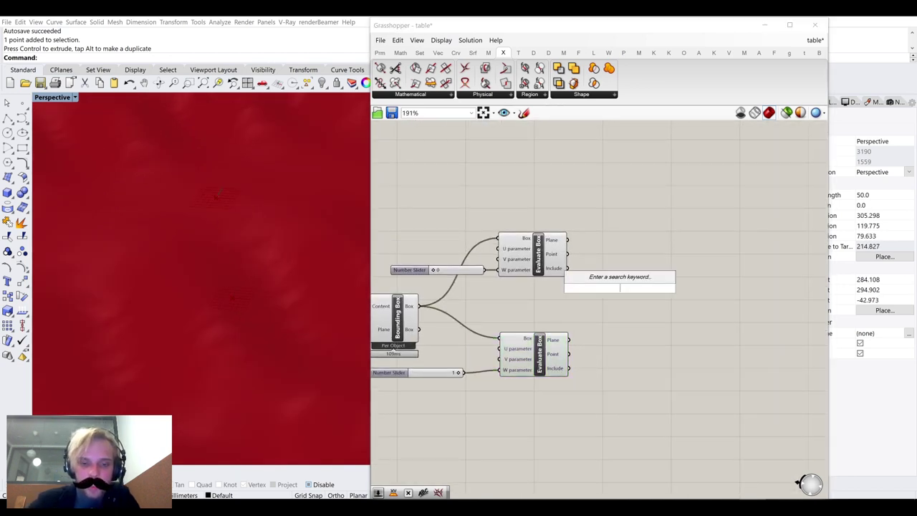
type("dist")
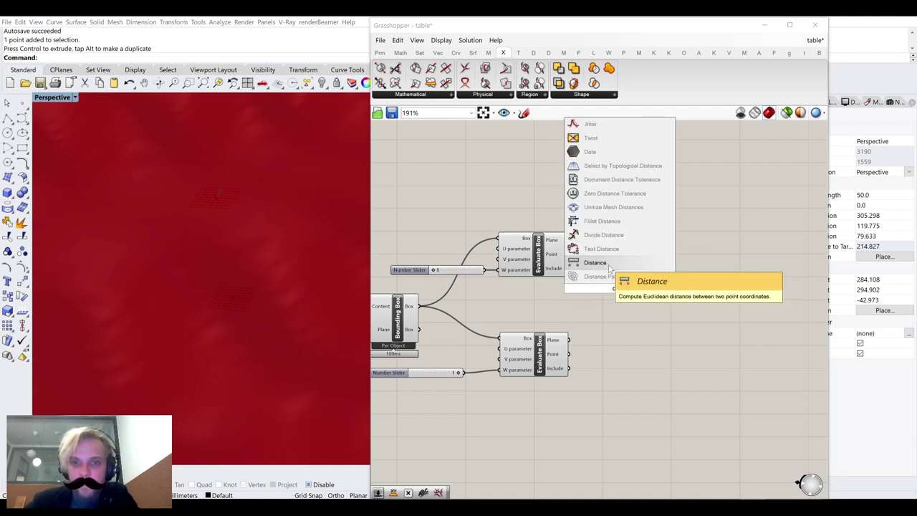
left_click(608, 263)
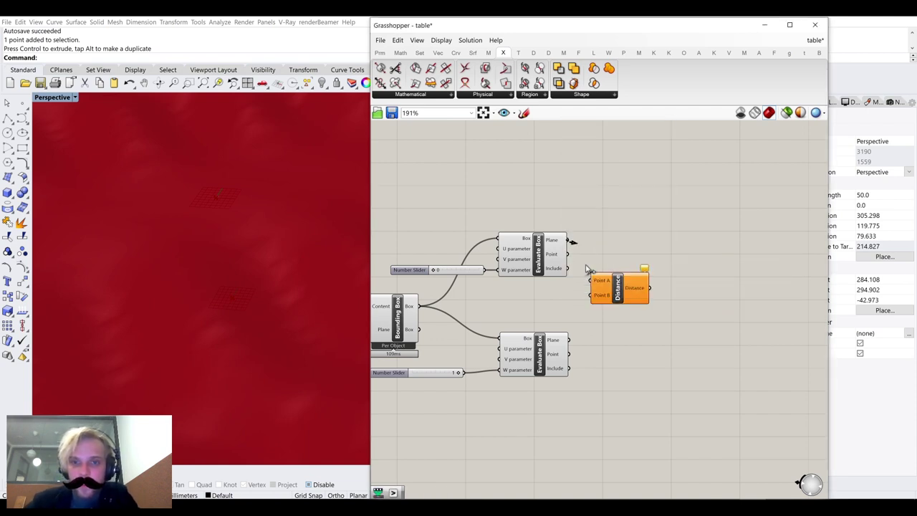
left_click_drag(595, 299, 595, 324)
Add a Panel beside Distance and connect the Distance output to it
double_click(696, 315)
type("//")
key("Return")
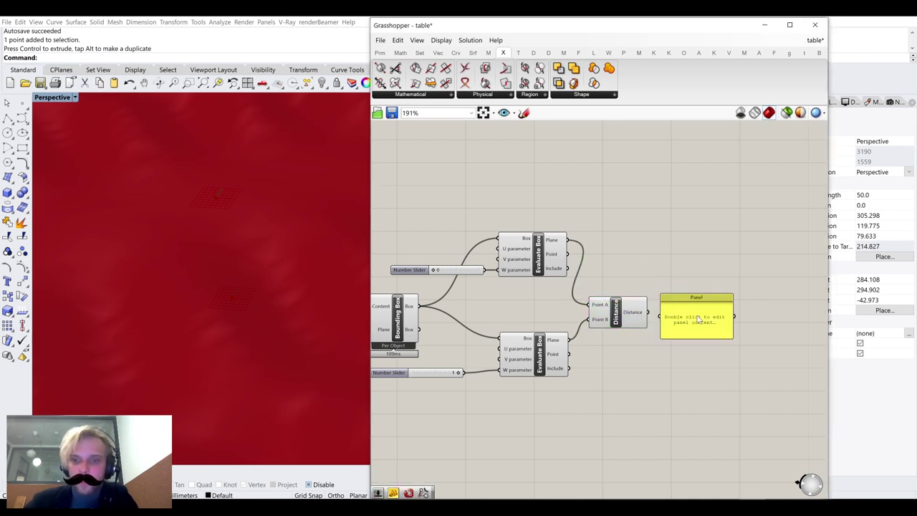
scroll(680, 330, "up", 3)
left_click_drag(644, 313, 628, 301)
Change the colour of the Panel fed by Distance to white
right_click(703, 308)
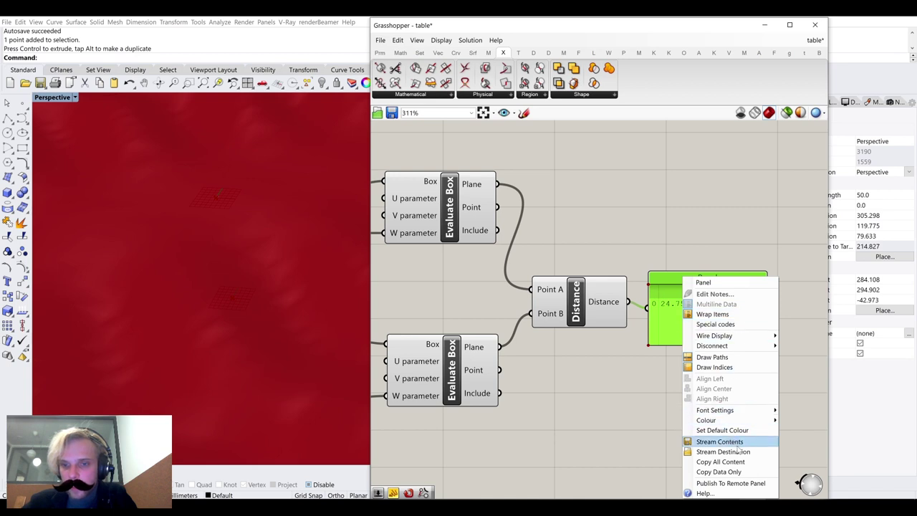
mouse_move(751, 414)
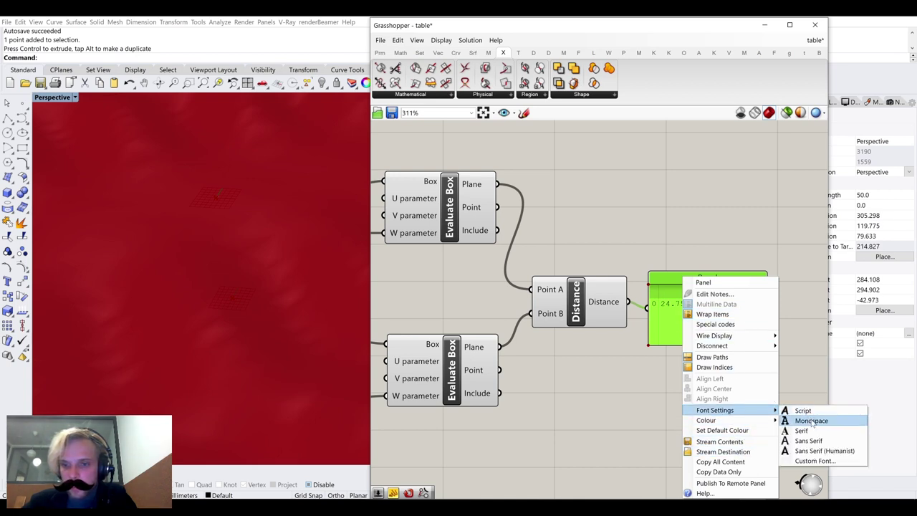
left_click_drag(863, 383, 876, 358)
left_click(712, 223)
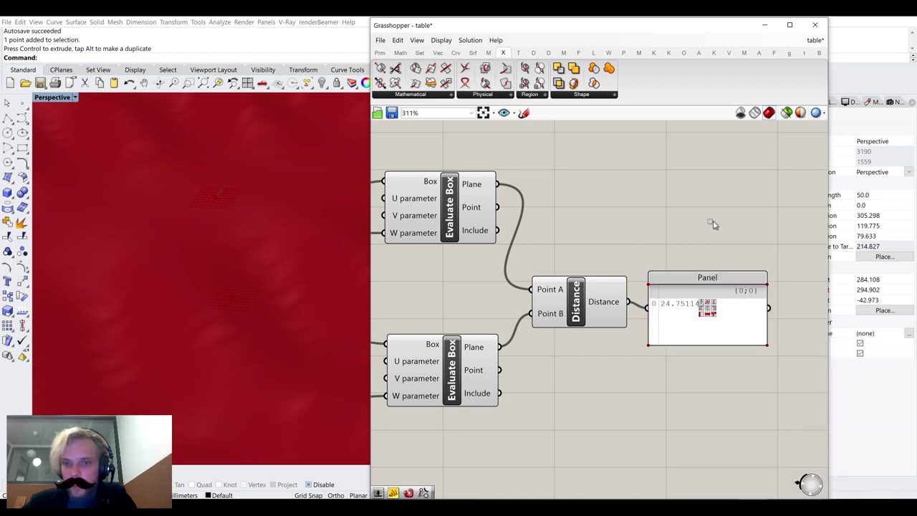
Turn off the preview of the Bounding Box, both Evaluate Box components and Distance
scroll(669, 274, "down", 4)
left_click_drag(637, 385, 399, 180)
middle_click(450, 180)
left_click(485, 149)
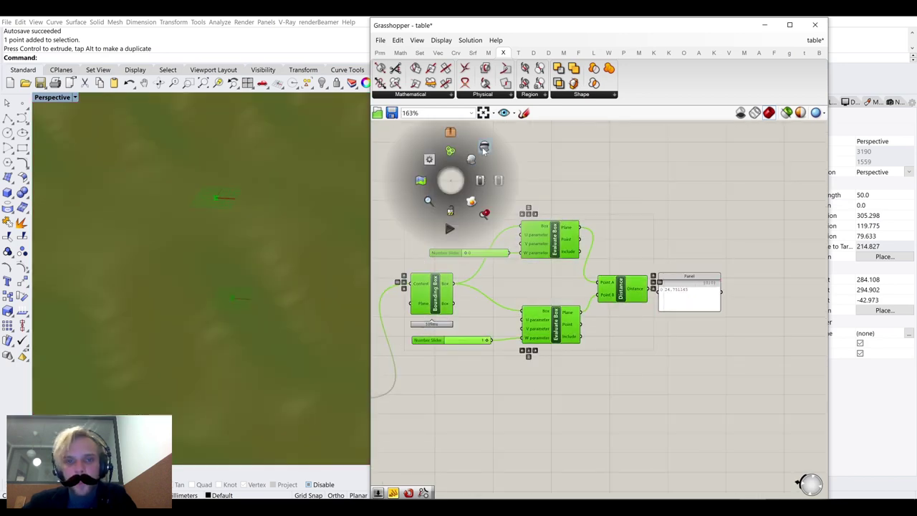
Group the bounding box measuring components, from Bounding Box and its Evaluate Box pair through Distance to the Panel
left_click(563, 164)
scroll(578, 245, "down", 3)
left_click_drag(692, 317, 462, 198)
middle_click(462, 198)
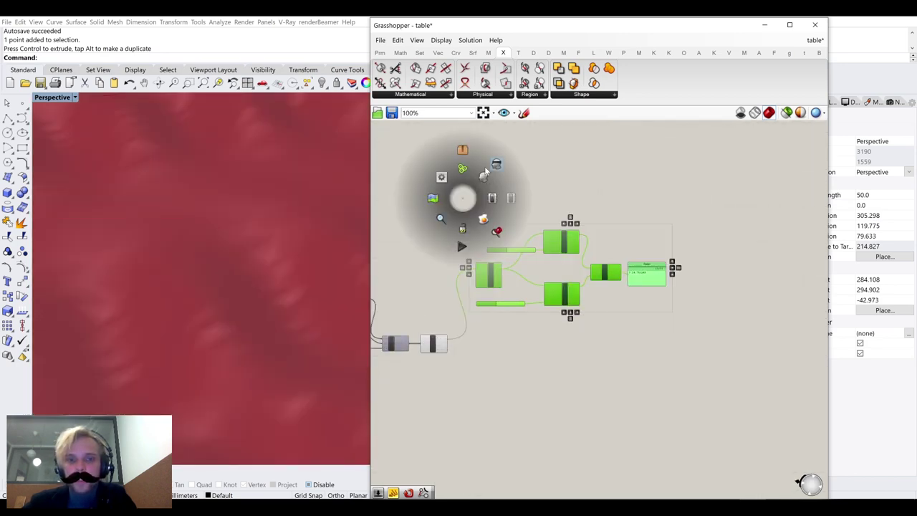
left_click(463, 168)
scroll(639, 235, "up", 3)
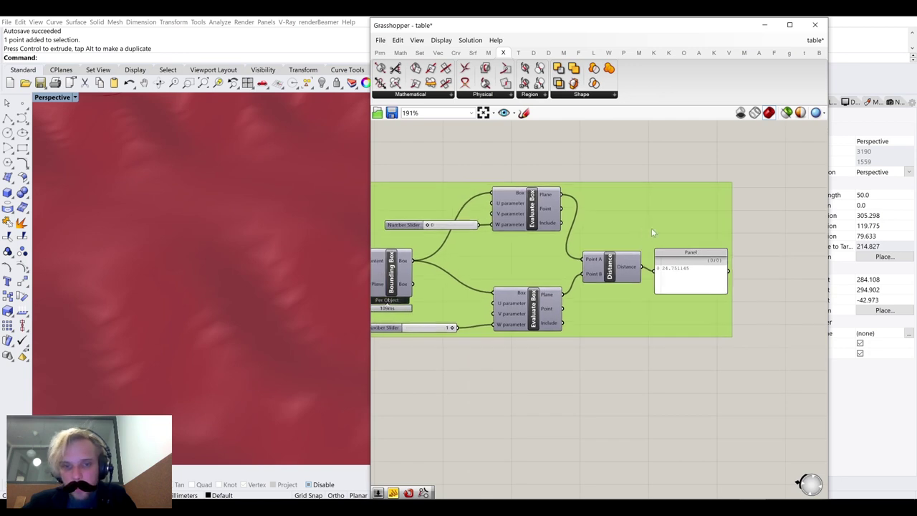
Examine the tabletop's overall thickness in the Panel fed by the Distance component
left_click(693, 284)
left_click(794, 282)
left_click_drag(687, 284, 693, 278)
scroll(694, 282, "down", 5)
scroll(587, 256, "up", 1)
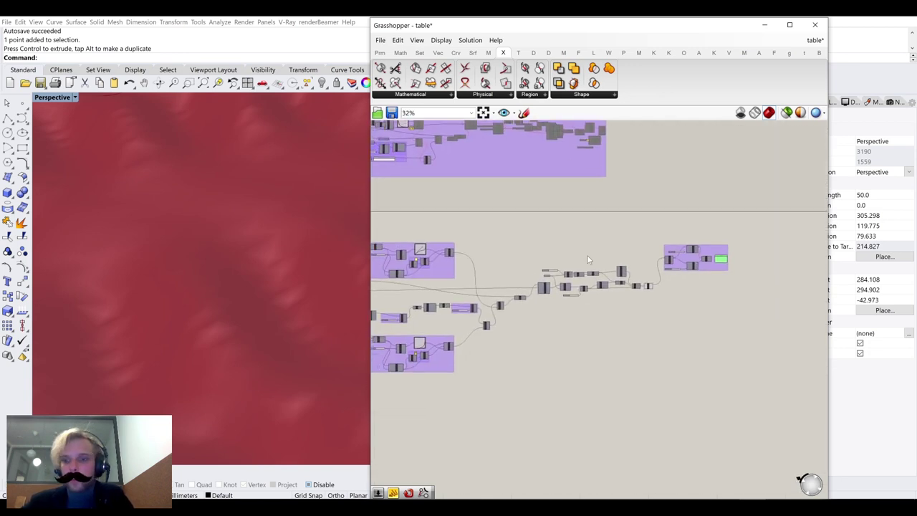
scroll(745, 265, "up", 7)
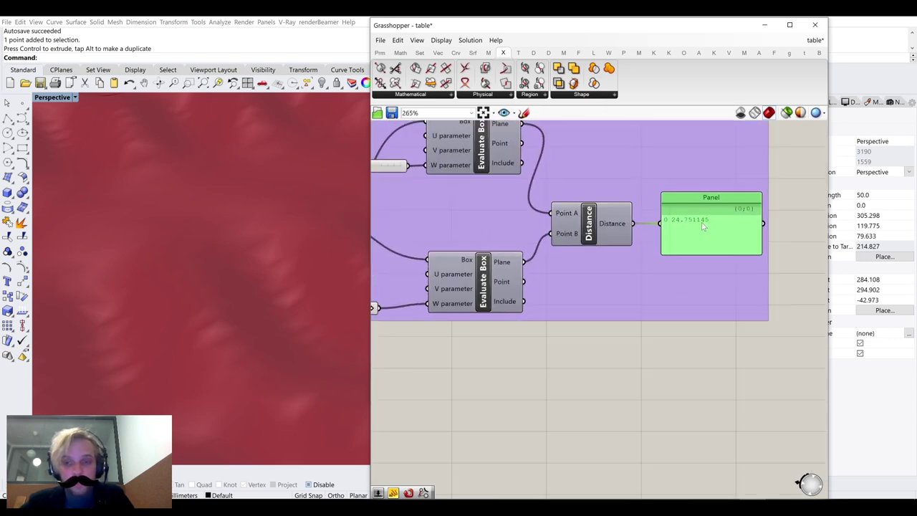
scroll(703, 227, "down", 4)
scroll(669, 227, "up", 6)
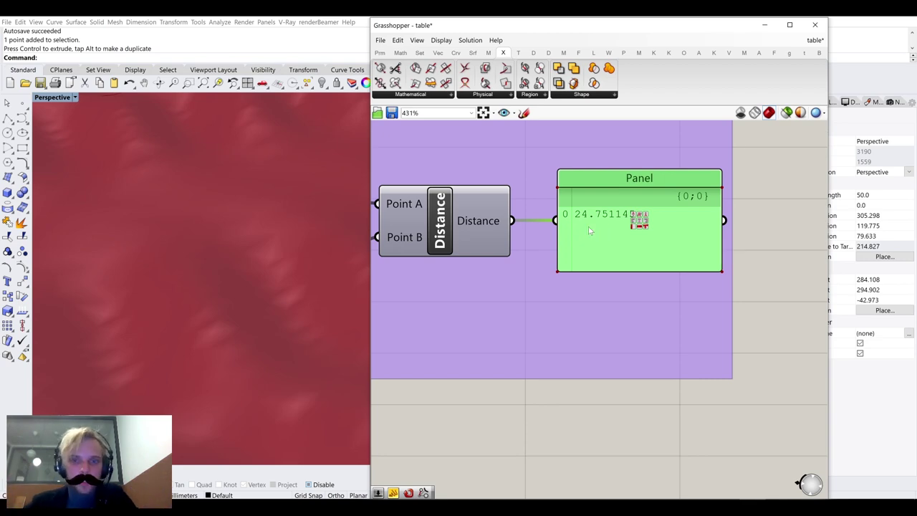
scroll(625, 227, "down", 5)
right_click_drag(566, 228, 668, 211)
scroll(668, 211, "down", 4)
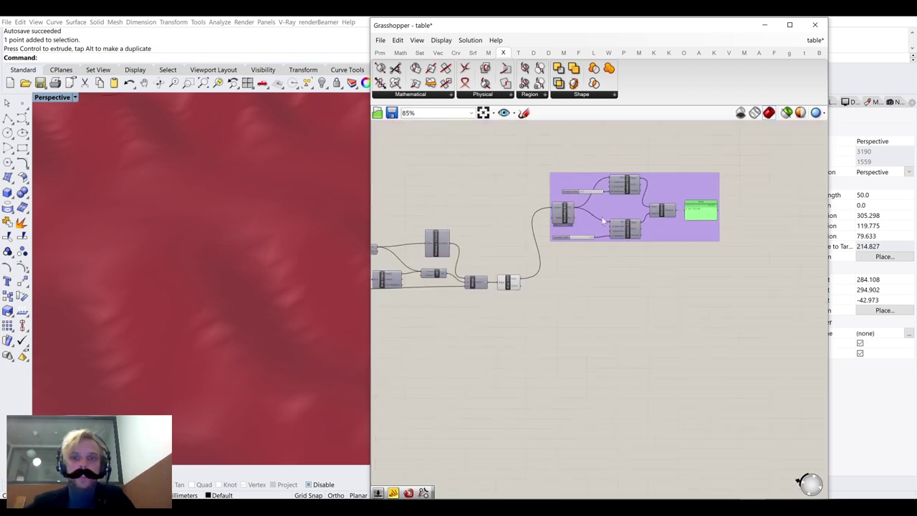
Move the Number Slider feeding Negative above the Table output parameter and put it in its own group
right_click_drag(408, 255, 782, 227)
scroll(495, 228, "up", 5)
scroll(536, 198, "up", 4)
left_click(533, 169)
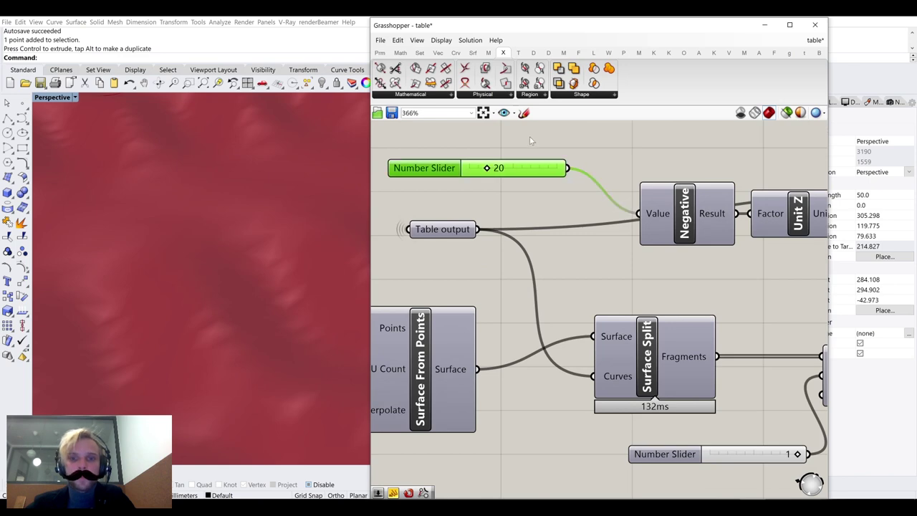
left_click_drag(528, 164, 503, 149)
right_click_drag(502, 143, 535, 278)
left_click_drag(530, 286, 516, 208)
middle_click(514, 207)
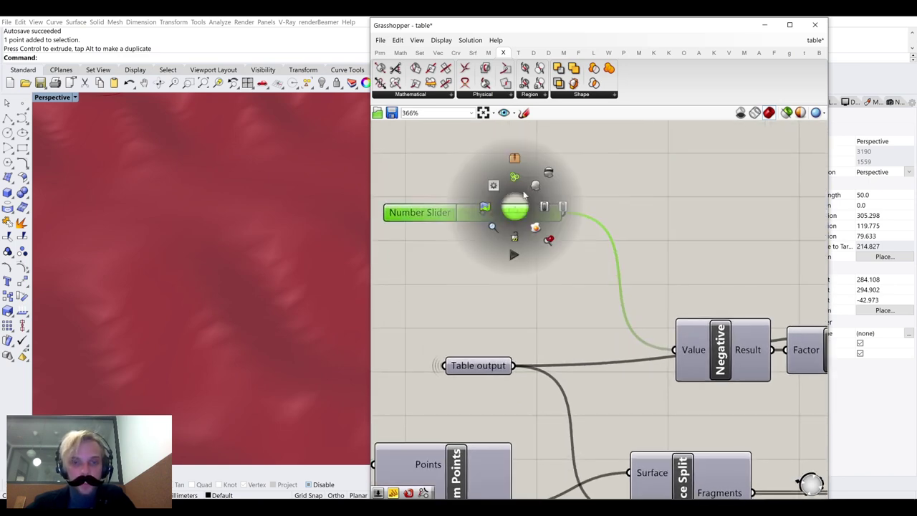
left_click(515, 177)
Set the Number Slider feeding Negative to 14 and check the tabletop thickness in the Distance Panel
scroll(252, 248, "down", 5)
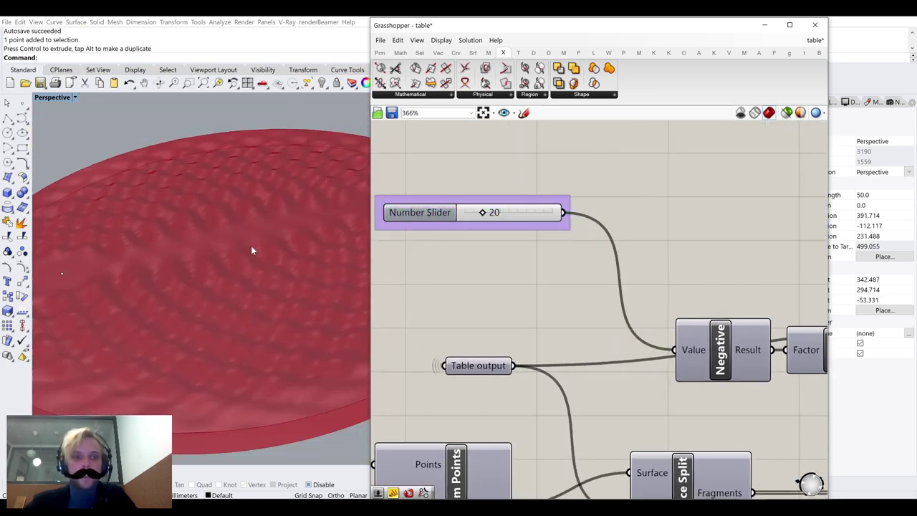
scroll(503, 215, "up", 2)
left_click(503, 223)
double_click(503, 223)
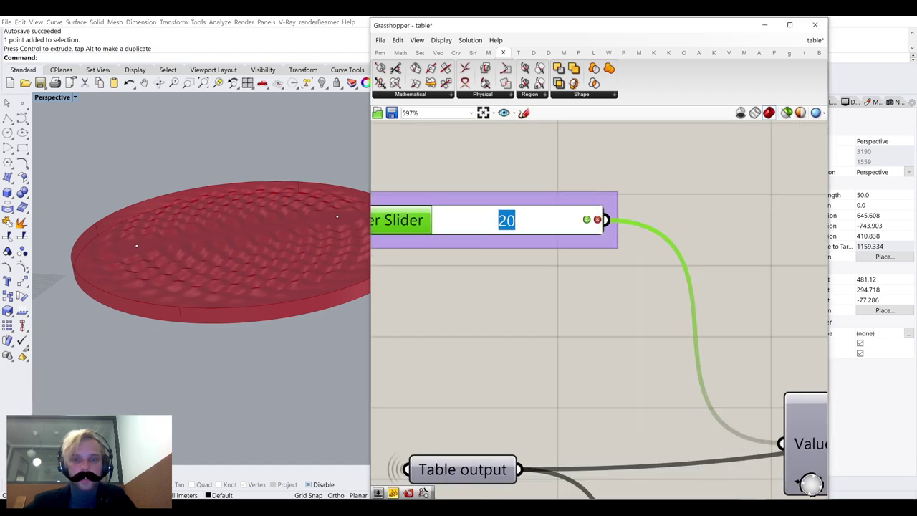
key("Return")
scroll(541, 201, "down", 11)
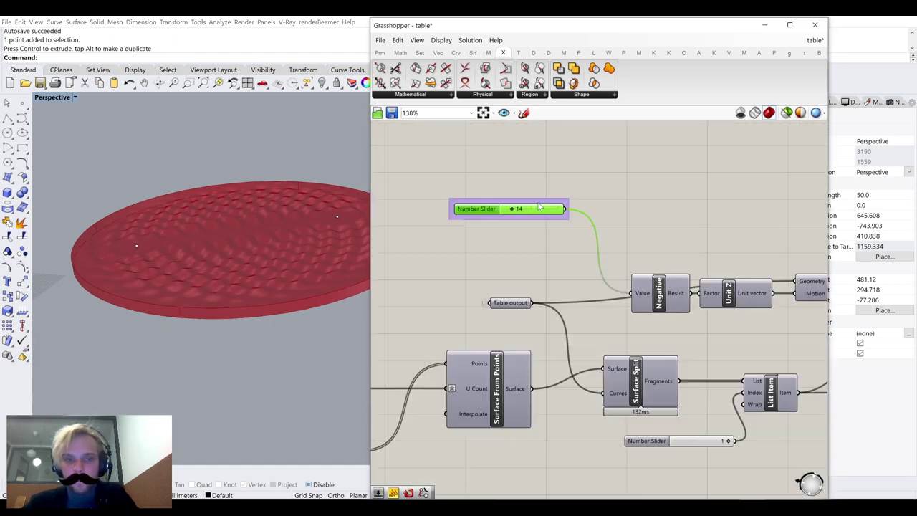
right_click_drag(789, 200, 584, 219)
scroll(584, 220, "up", 5)
scroll(585, 220, "up", 4)
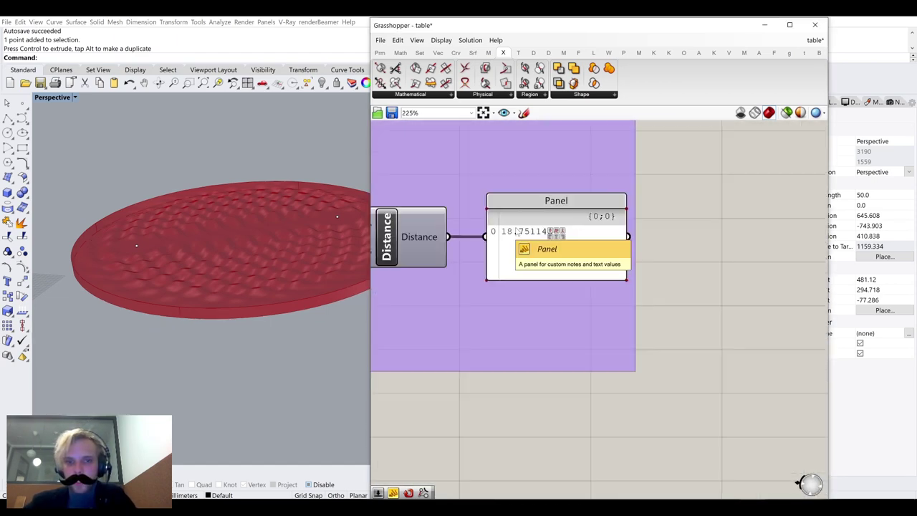
Set the Number Slider feeding Negative to 13 and check the tabletop thickness in the Distance Panel
scroll(682, 231, "down", 9)
scroll(692, 235, "up", 2)
right_click_drag(692, 234, 792, 234)
scroll(595, 235, "up", 5)
right_click_drag(609, 236, 674, 234)
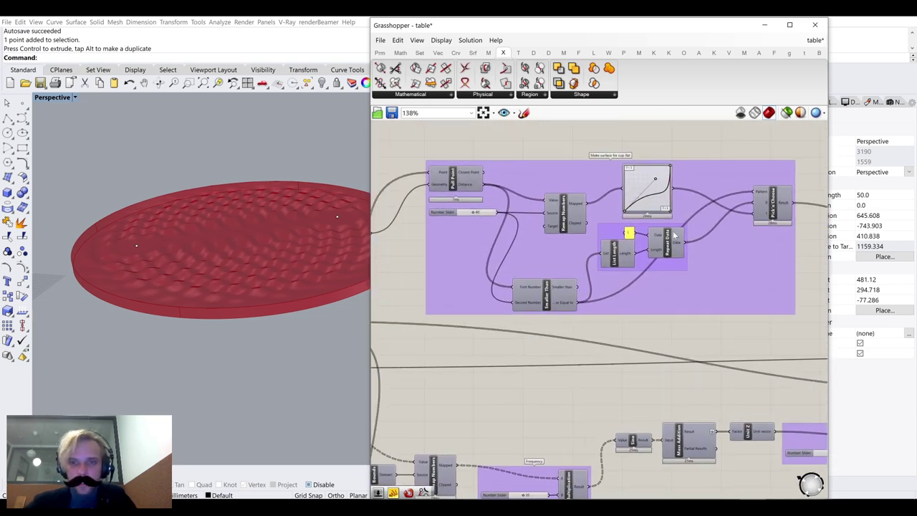
right_click_drag(760, 231, 456, 211)
right_click_drag(810, 231, 564, 230)
scroll(564, 229, "up", 9)
double_click(653, 218)
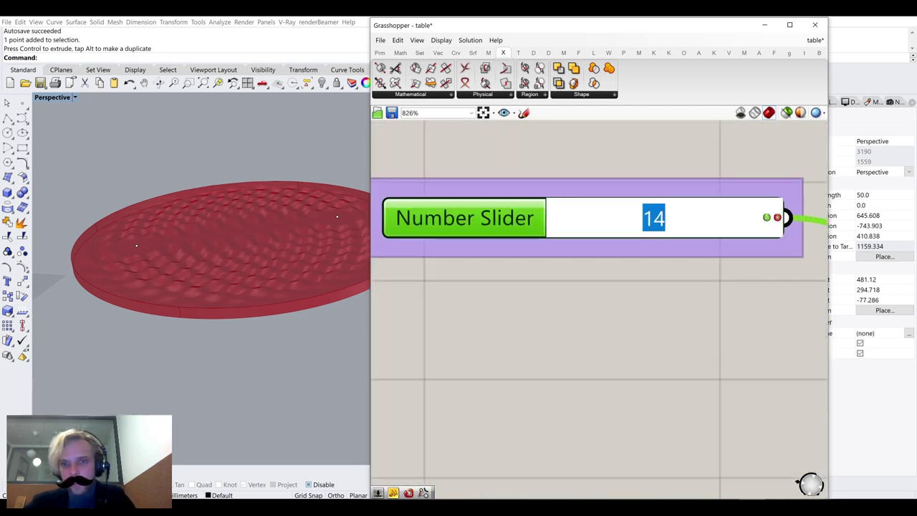
type("13")
key("Escape")
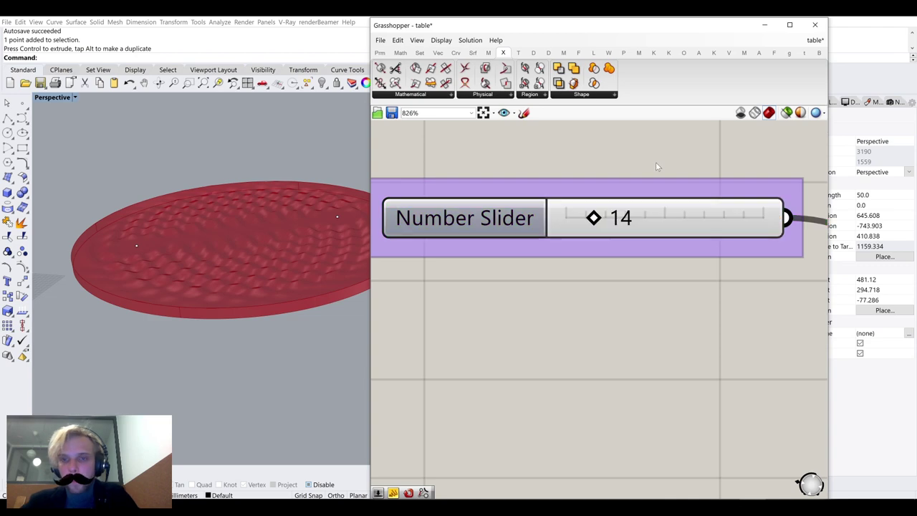
double_click(649, 218)
type("13")
key("Return")
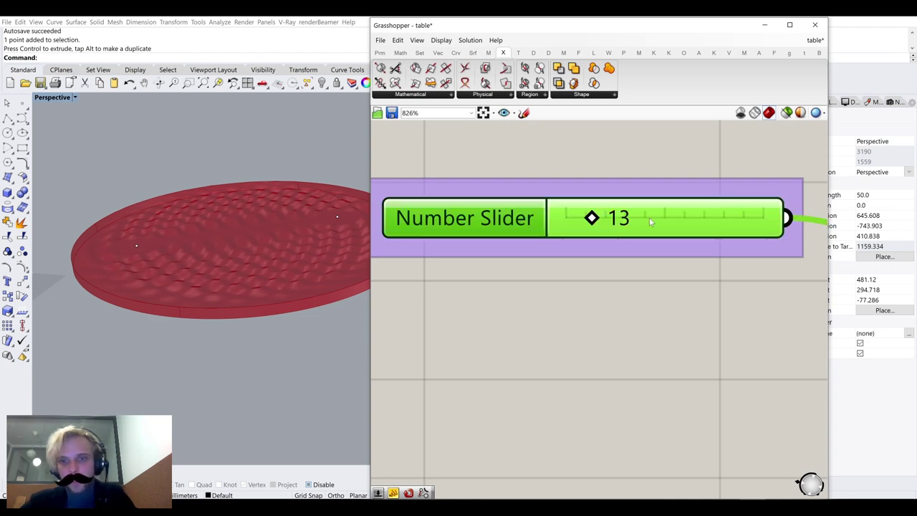
scroll(635, 214, "down", 8)
scroll(460, 252, "up", 6)
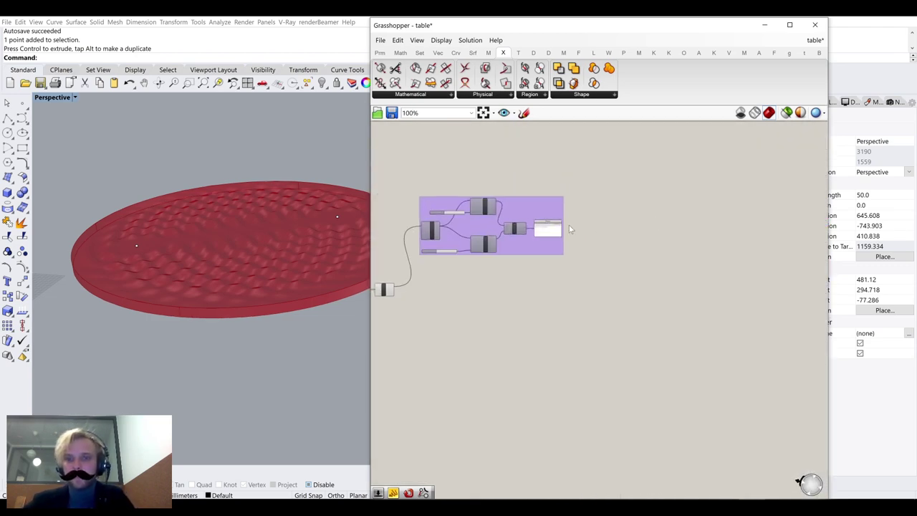
right_click_drag(453, 253, 544, 242)
scroll(546, 238, "up", 3)
scroll(545, 237, "down", 5)
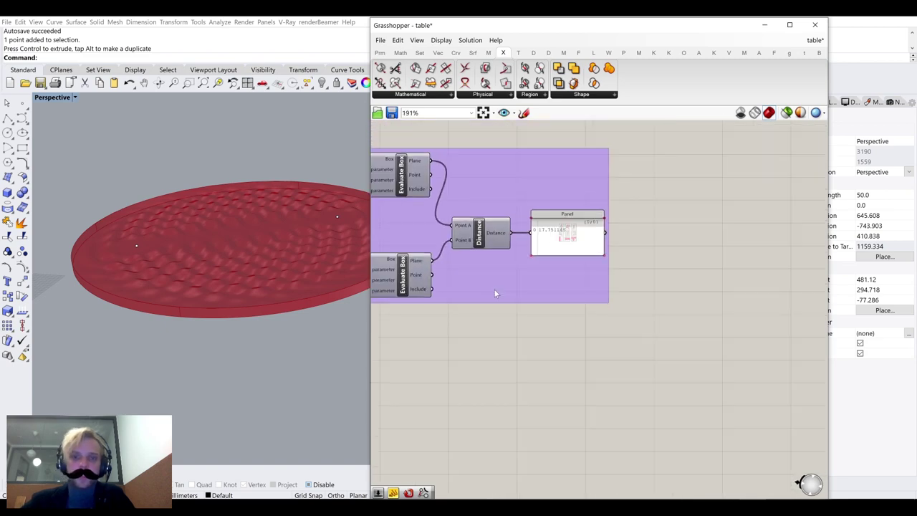
Add a Custom Preview component after Brep Join and connect the Breps output to its Geometry input
right_click_drag(495, 293, 663, 242)
right_click_drag(521, 272, 625, 247)
right_click_drag(498, 375, 578, 309)
double_click(608, 317)
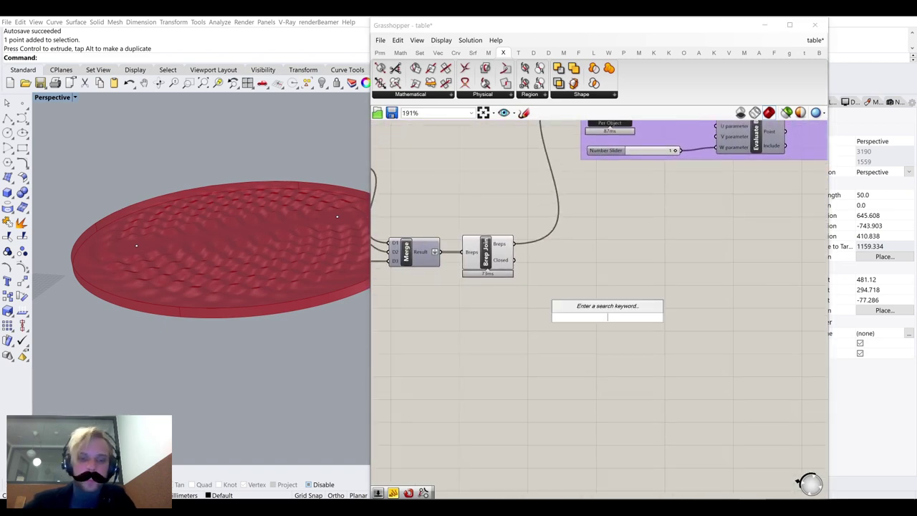
type("custo")
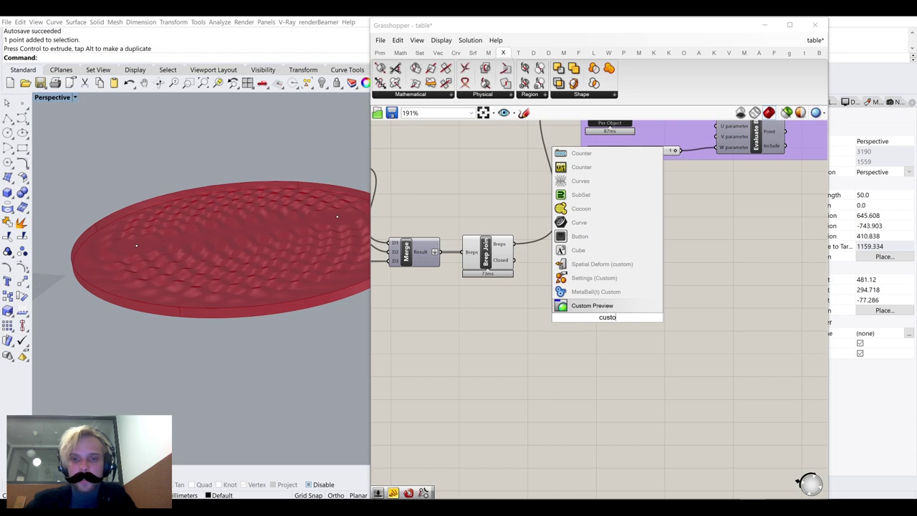
left_click(579, 306)
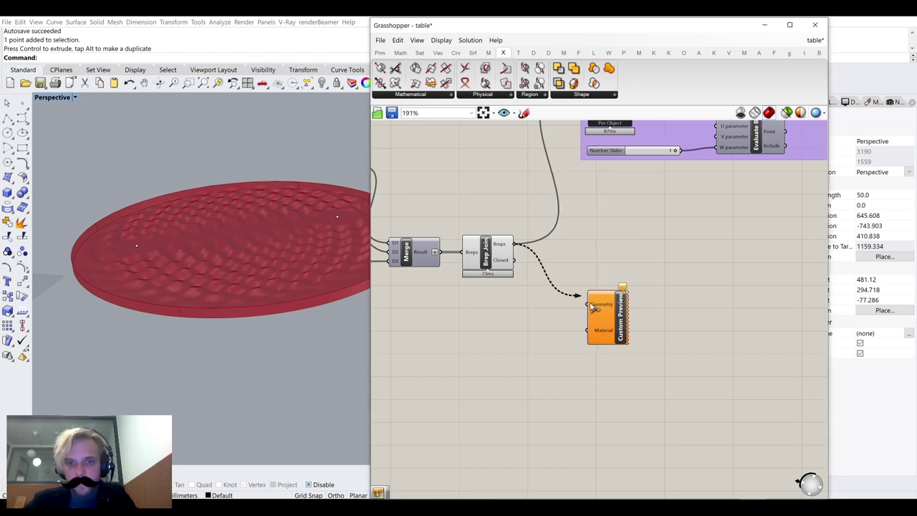
left_click_drag(593, 308, 707, 283)
Add a Create Material component and connect its Material output to Custom Preview's Material input
double_click(592, 362)
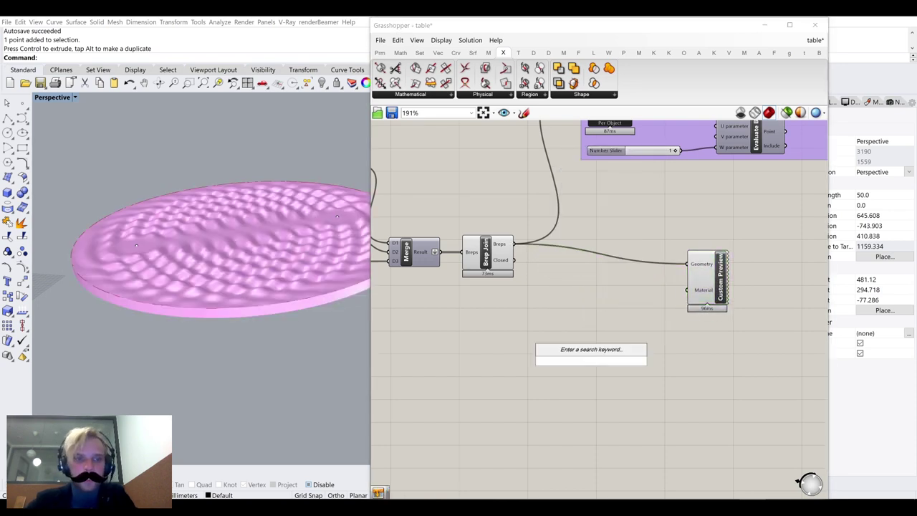
type("mate")
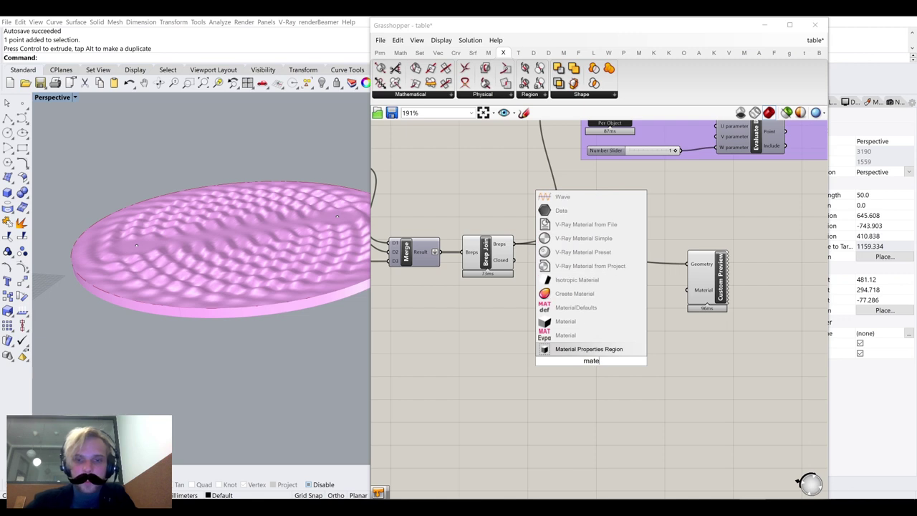
left_click(603, 294)
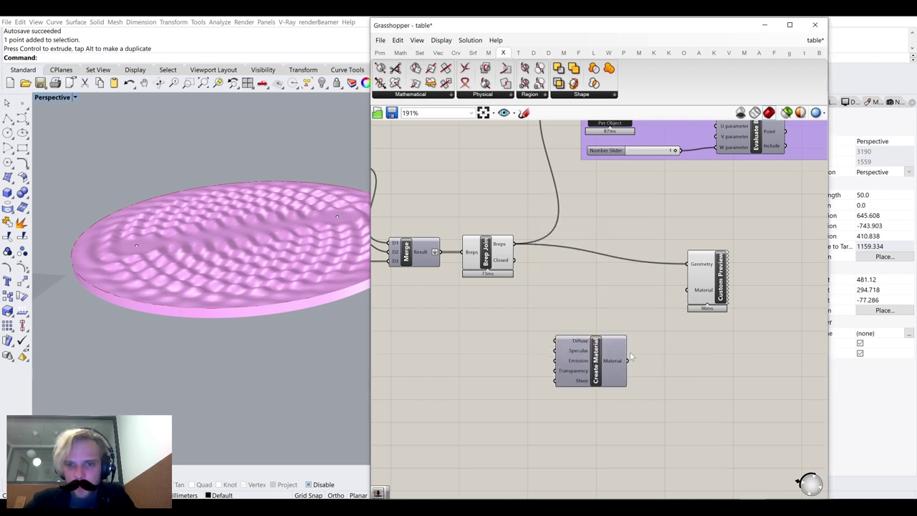
Add a Colour Swatch, connect it to Create Material's Diffuse input and place it beside that input
double_click(476, 381)
type("swa")
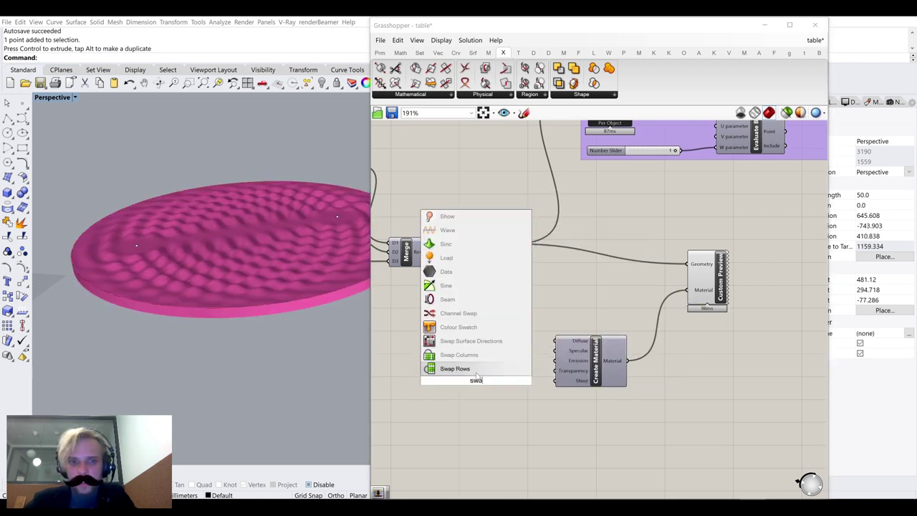
left_click(465, 329)
left_click_drag(541, 348, 556, 341)
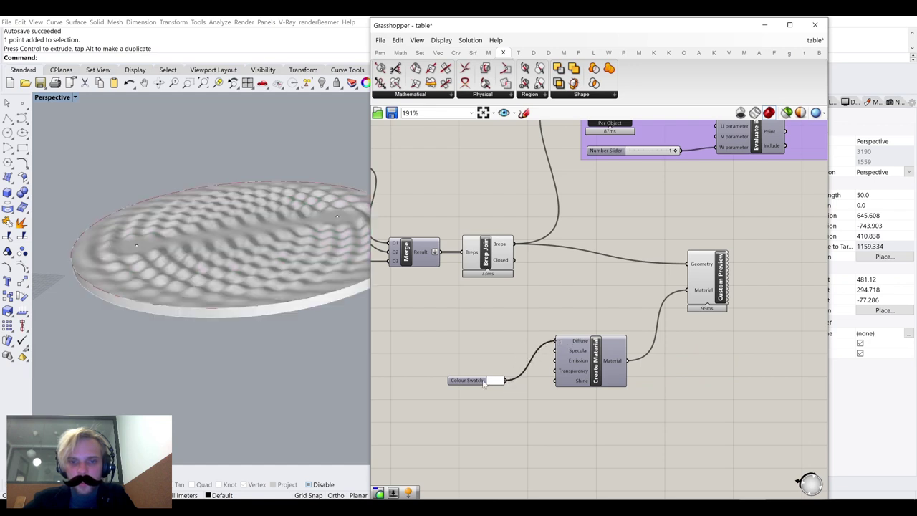
left_click_drag(473, 380, 503, 344)
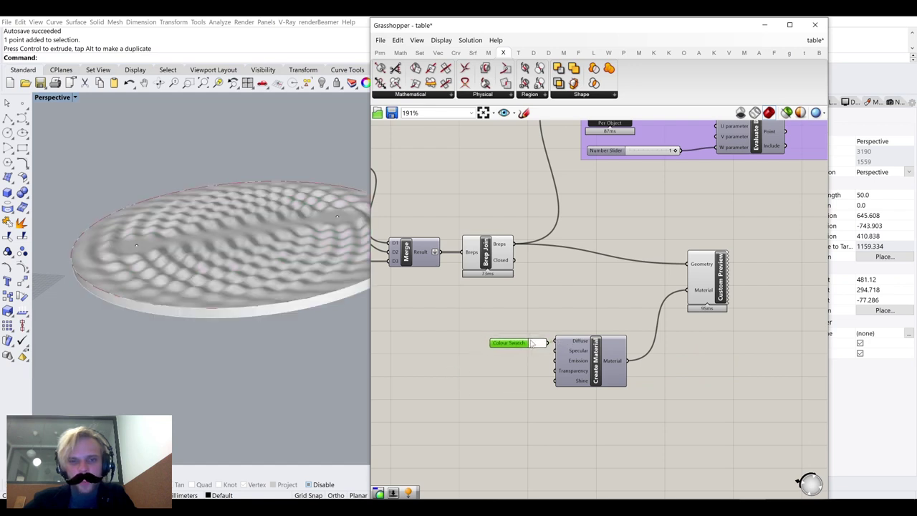
Set the Diffuse Colour Swatch to a golden wood-like tan
left_click(533, 344)
left_click_drag(619, 413, 579, 366)
mouse_move(622, 418)
left_mouse_down()
mouse_move(654, 420)
mouse_move(624, 433)
left_mouse_up()
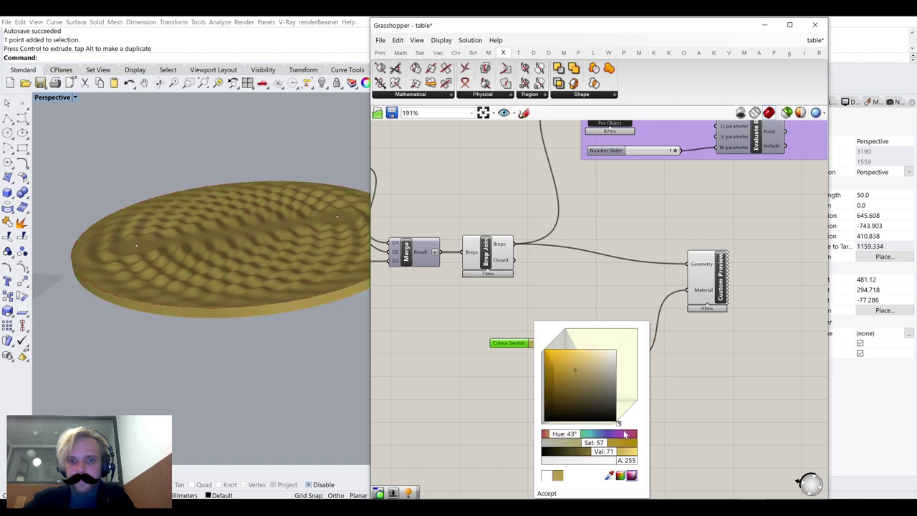
left_click_drag(564, 354, 574, 359)
left_click(585, 277)
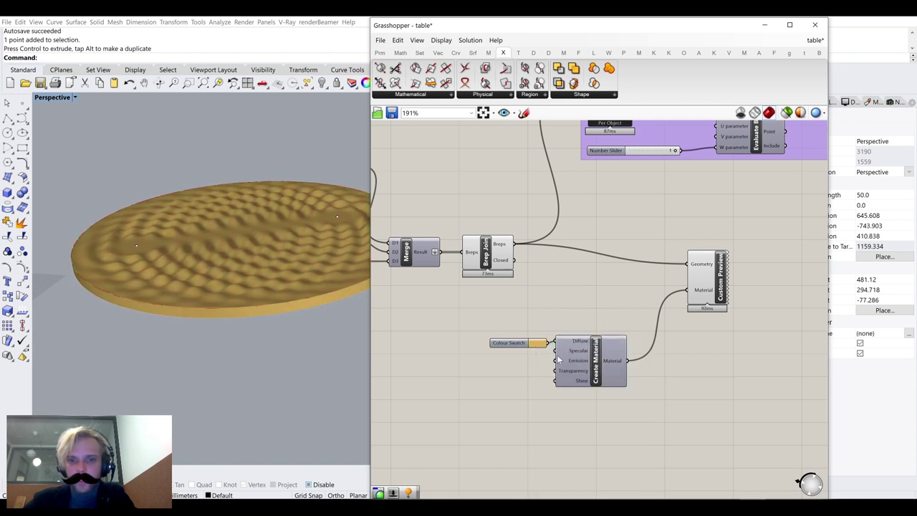
Add a Number Slider with the value 1 and connect it to Create Material's Shine input
double_click(521, 397)
type("1")
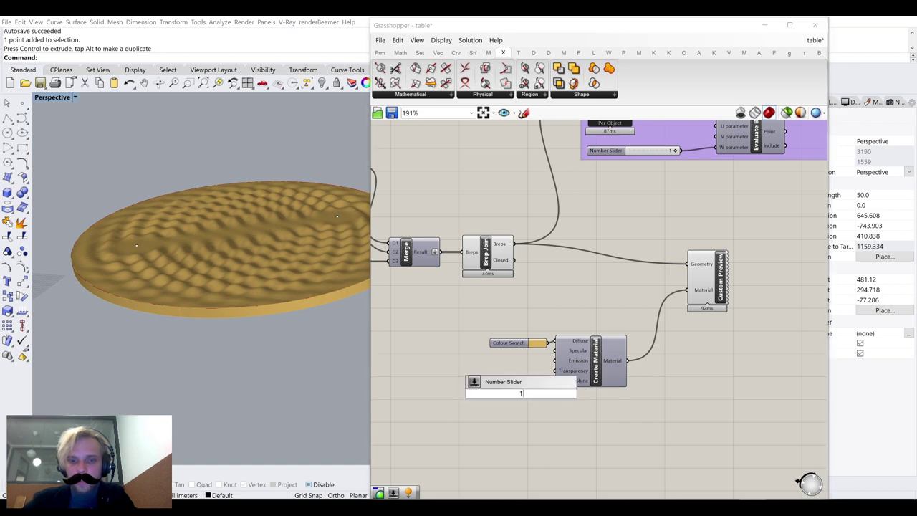
key("Return")
scroll(523, 390, "up", 3)
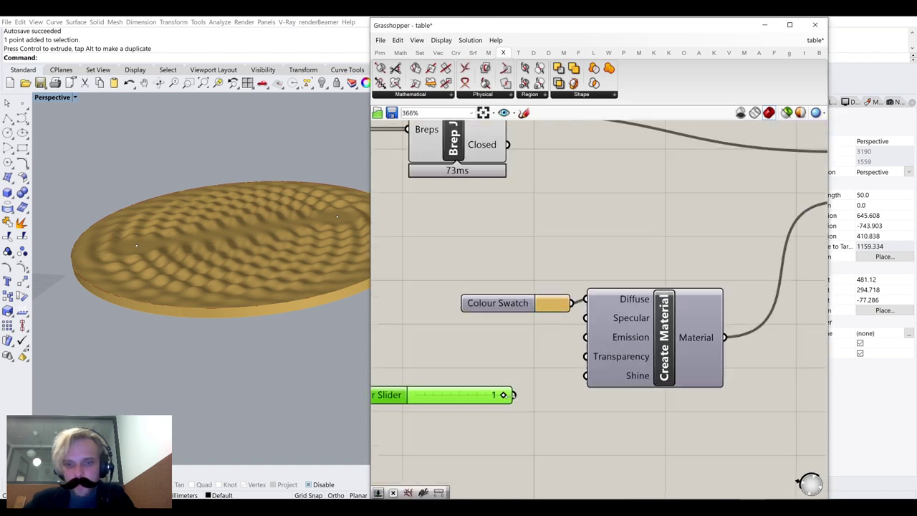
left_click_drag(594, 392, 589, 387)
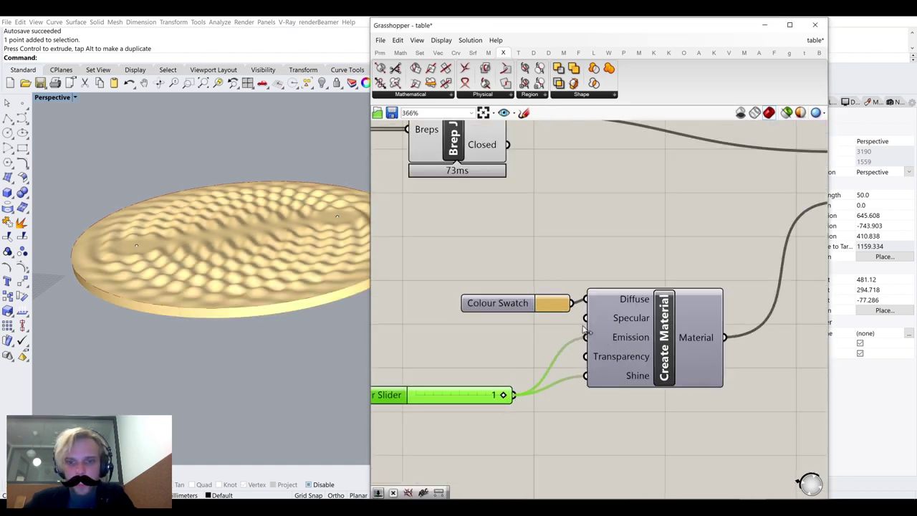
Try feeding the Number Slider into Create Material's Specular input as well, and remove that wire
left_click_drag(584, 331, 586, 318)
left_click_drag(469, 399, 510, 360)
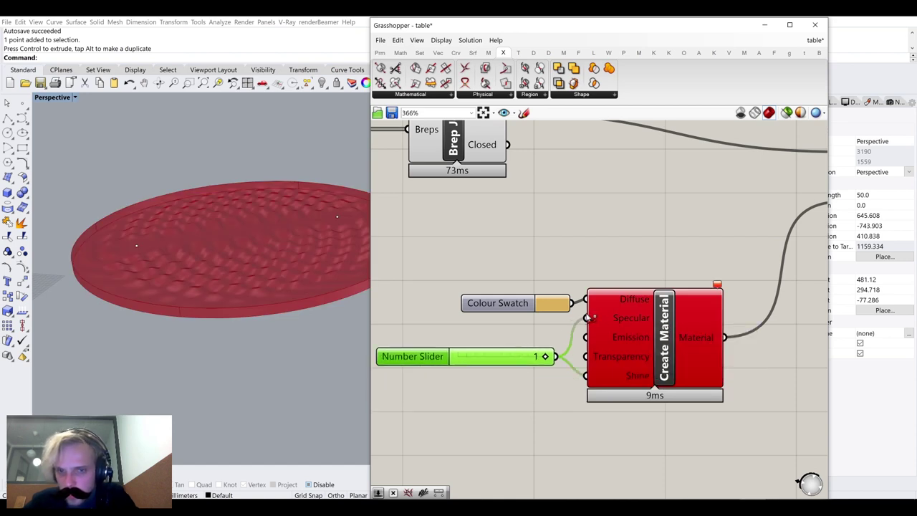
left_click_drag(587, 318, 556, 356, "ctrl")
Duplicate the Colour Swatch, connect the copy to Create Material's Specular input and set it to pale green (Hue 155°, Sat 34, Val 83)
left_click_drag(493, 360, 498, 380)
left_click_drag(501, 305, 493, 329)
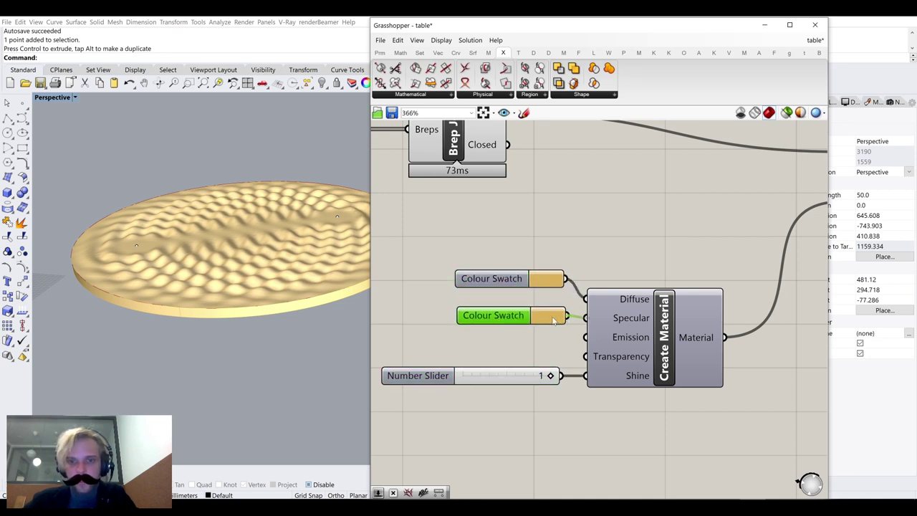
left_click(553, 322)
left_click_drag(621, 395, 633, 353)
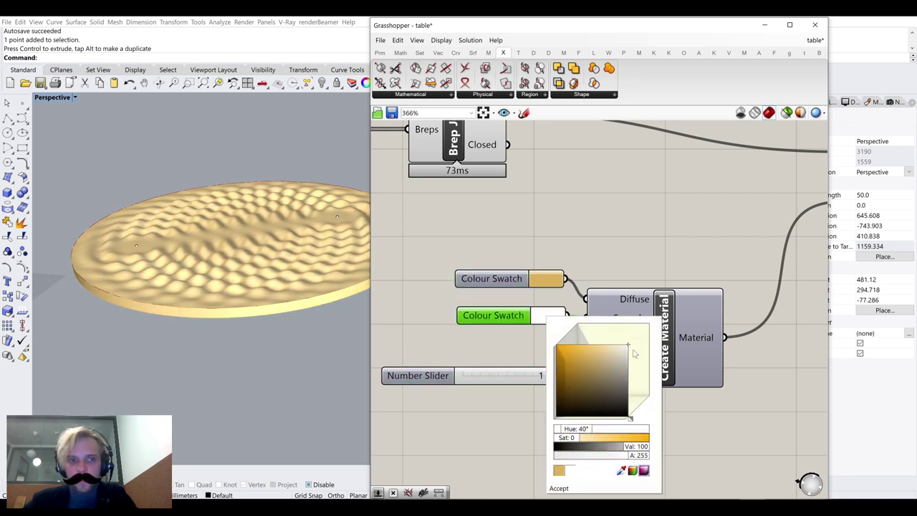
mouse_move(634, 415)
left_mouse_down()
mouse_move(596, 354)
mouse_move(612, 347)
left_mouse_up()
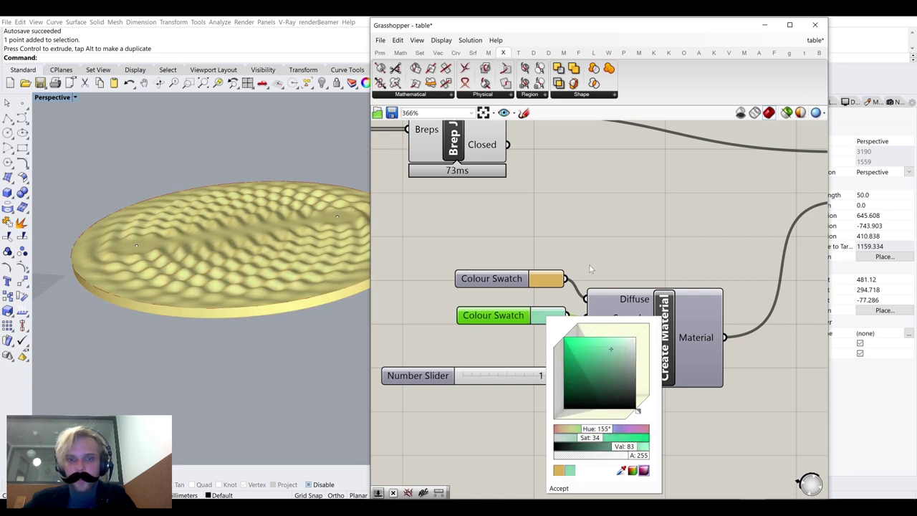
left_click(589, 265)
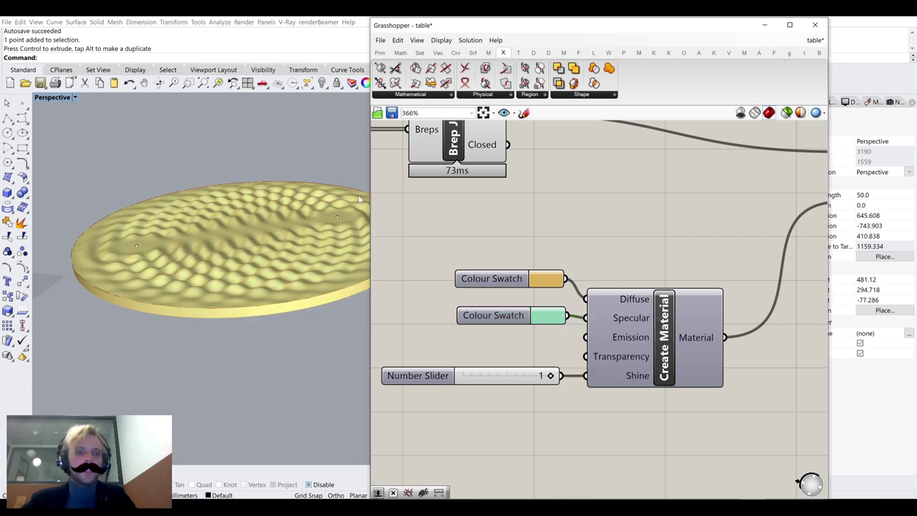
View the table in Wireframe display and return the Perspective viewport to Shaded
left_click(52, 98)
left_click(59, 117)
mouse_move(192, 160)
right_mouse_down()
mouse_move(197, 178)
mouse_move(196, 157)
right_mouse_up()
left_click(63, 98)
left_click(72, 129)
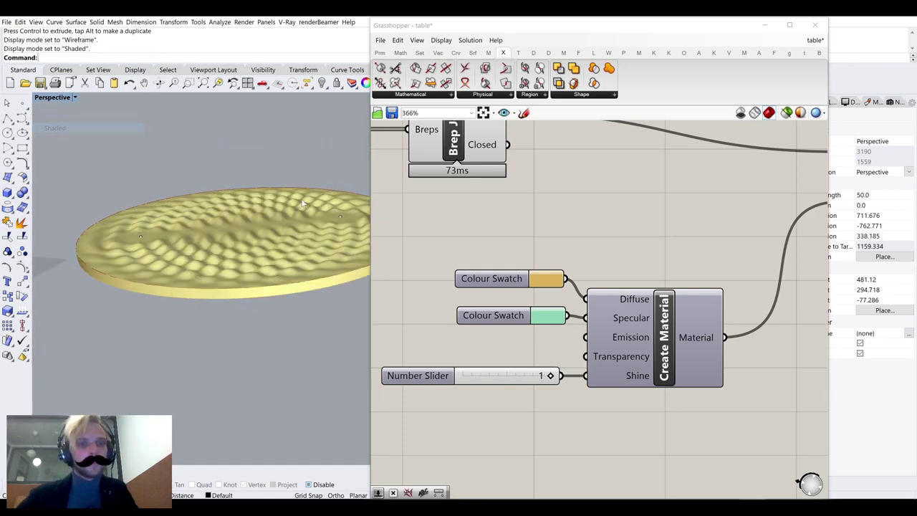
mouse_move(266, 222)
right_mouse_down()
mouse_move(268, 250)
mouse_move(269, 219)
right_mouse_up()
scroll(528, 252, "down", 10)
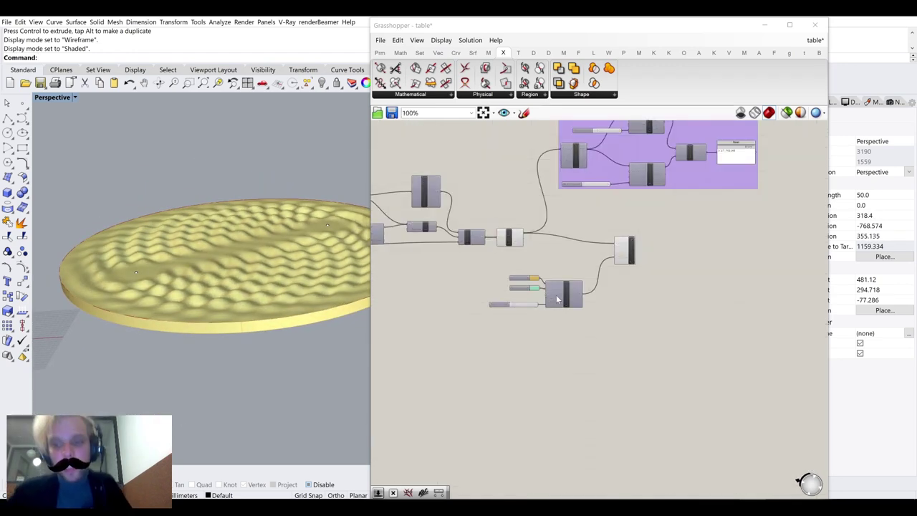
right_click_drag(610, 271, 612, 267)
scroll(609, 265, "down", 3)
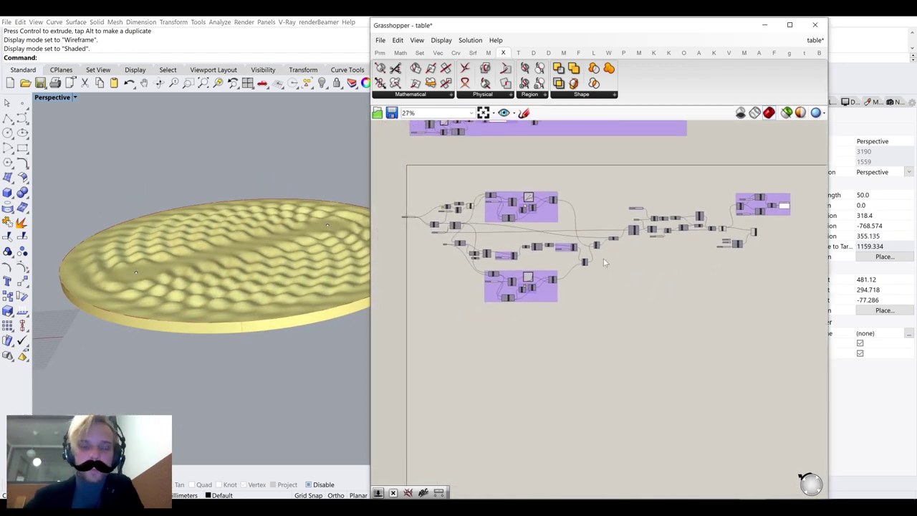
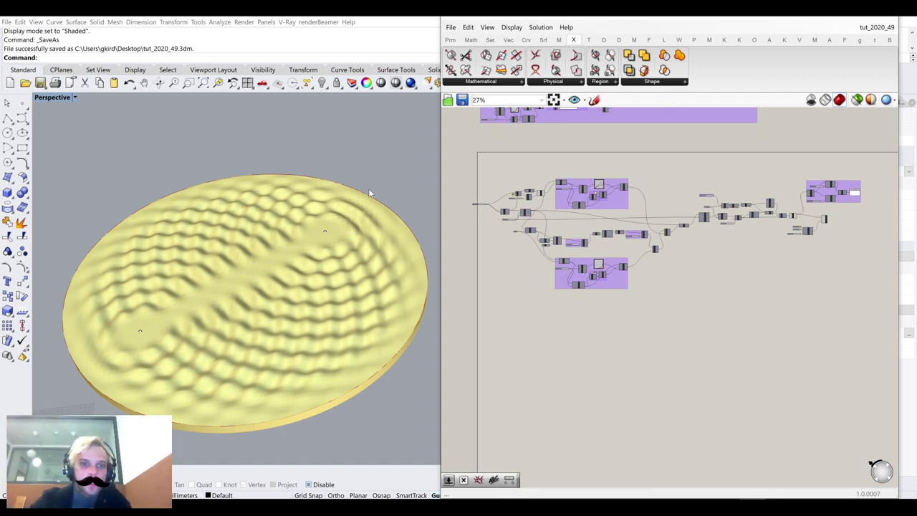
Move one of the two attractor points across the table top towards its front edge to reshape the wave pattern
right_click_drag(369, 190, 351, 205)
right_click_drag(260, 202, 342, 227)
left_click(320, 209)
left_click_drag(352, 182, 291, 368)
right_click_drag(291, 368, 268, 304)
left_click_drag(268, 305, 313, 276)
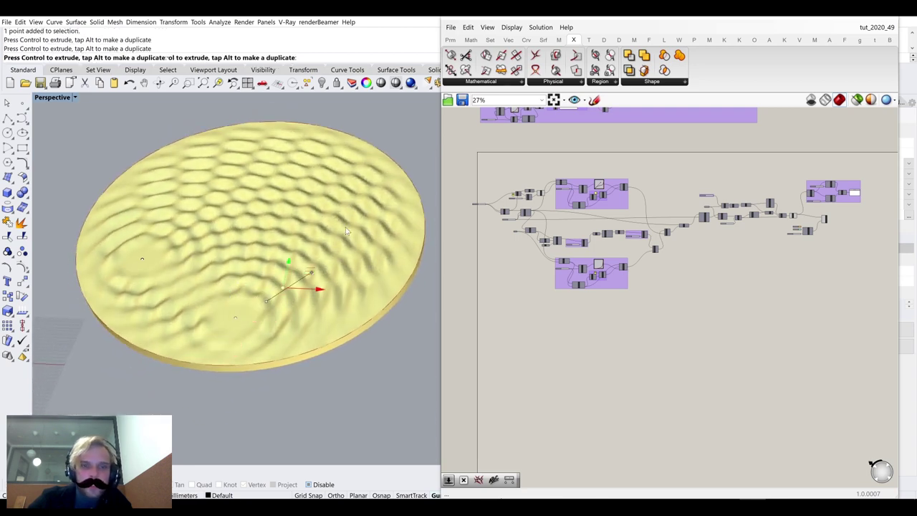
left_click(368, 361)
Examine the smoothness of the wave surface up close around the moved attractor point
scroll(324, 268, "up", 5)
mouse_move(323, 268)
right_mouse_down()
mouse_move(304, 259)
mouse_move(330, 240)
mouse_move(320, 255)
right_mouse_up()
scroll(310, 248, "down", 5)
right_click_drag(317, 204, 311, 232, "shift")
scroll(286, 208, "up", 6)
scroll(313, 222, "up", 5)
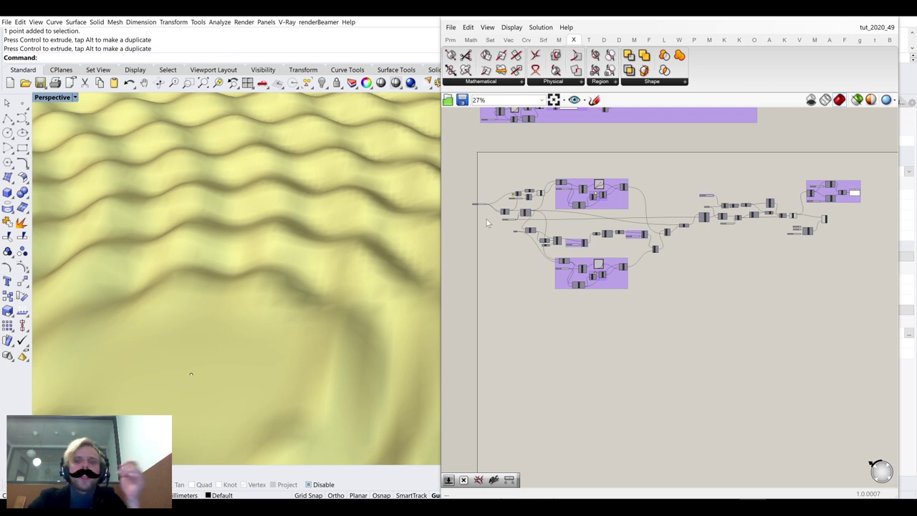
scroll(785, 231, "up", 8)
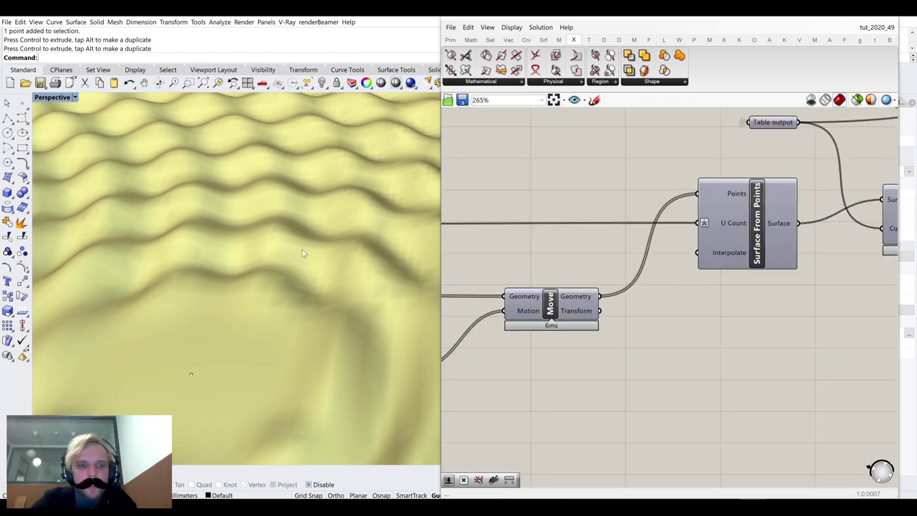
mouse_move(303, 253)
right_mouse_down()
mouse_move(318, 263)
mouse_move(308, 256)
mouse_move(287, 291)
mouse_move(292, 251)
mouse_move(320, 228)
mouse_move(290, 247)
right_mouse_up()
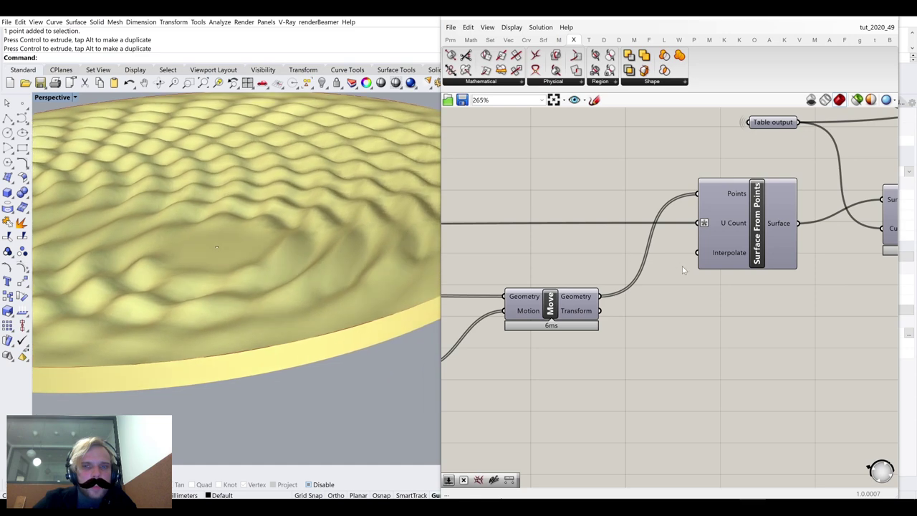
Shift Surface Split and the components downstream of it away from Surface From Points to make room between them
scroll(685, 270, "down", 10)
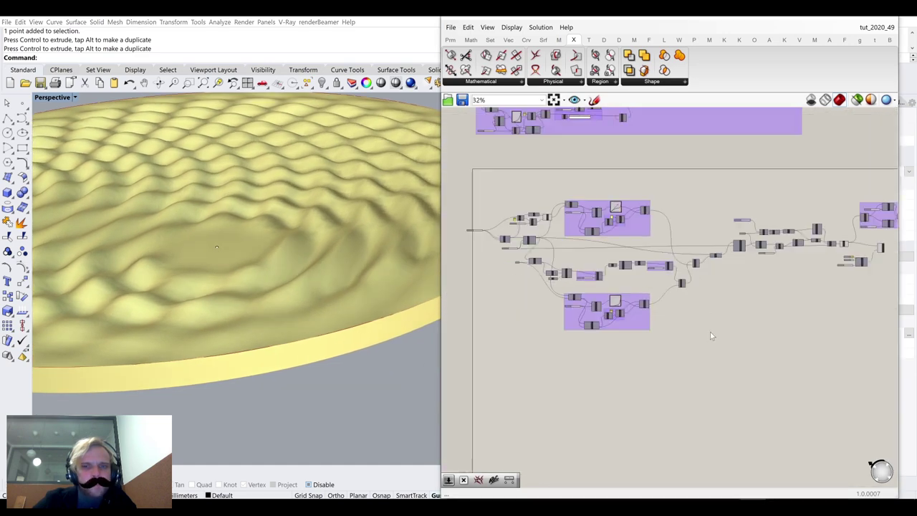
scroll(734, 283, "up", 6)
right_click_drag(797, 198, 539, 253)
scroll(539, 253, "down", 5)
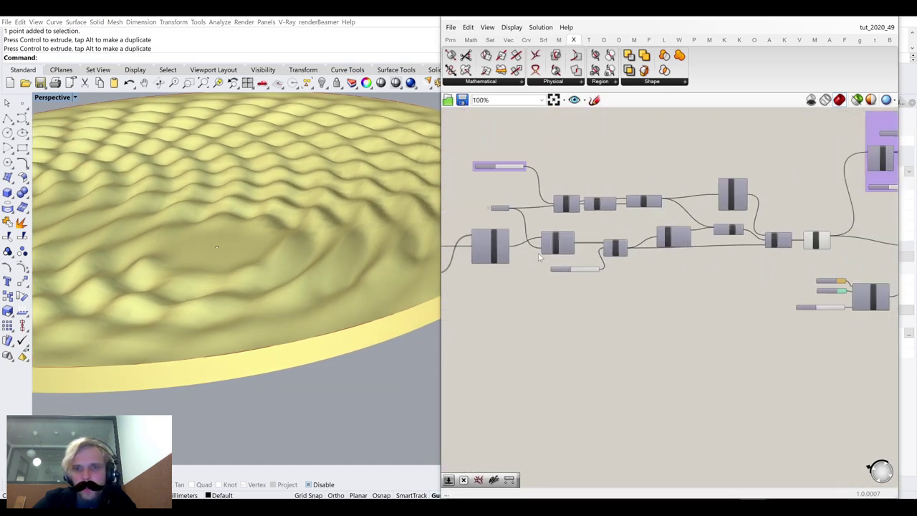
left_click_drag(838, 314, 536, 125)
scroll(527, 247, "up", 8)
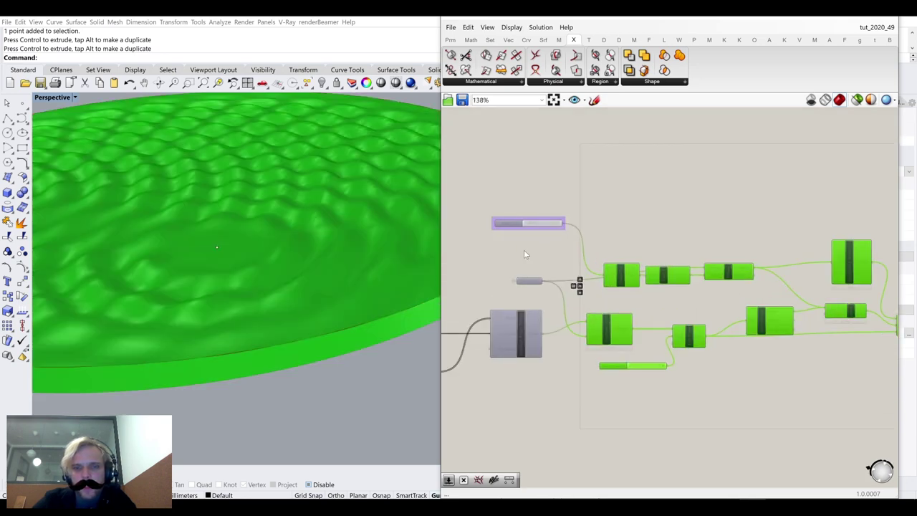
left_click_drag(532, 300, 494, 290, "shift")
left_click(657, 299)
left_click(655, 426)
right_click_drag(789, 398, 774, 294)
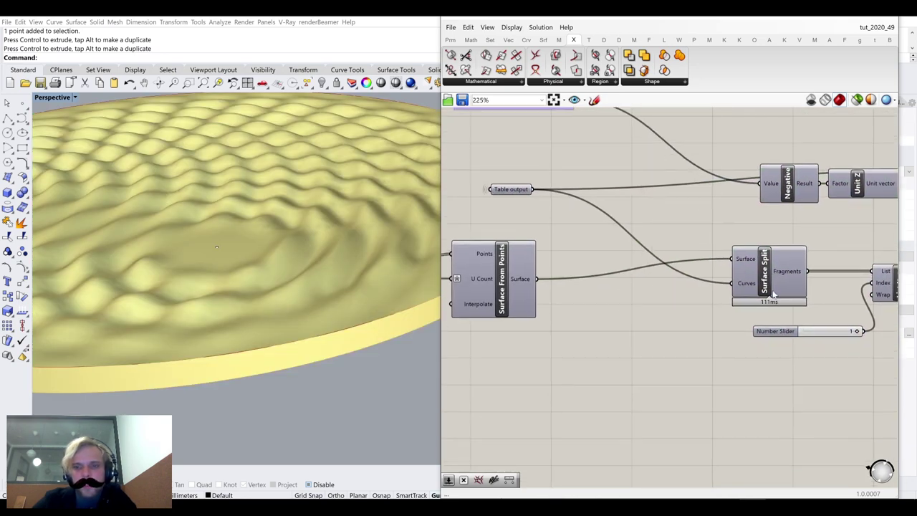
left_click_drag(776, 281, 788, 285)
Add a Rebuild Surface component and wire it between Surface From Points and Surface Split's Surface input, replacing the direct connection
double_click(595, 364)
type("re")
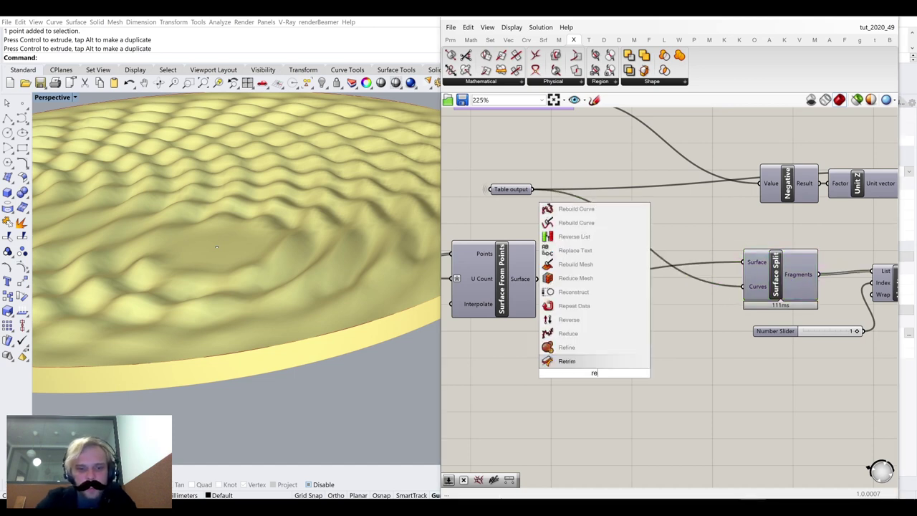
type("buil")
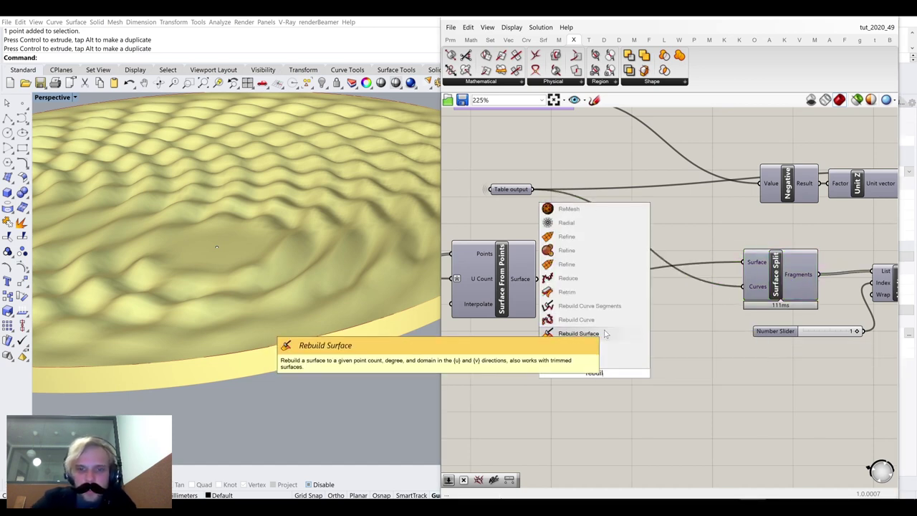
left_click(604, 334)
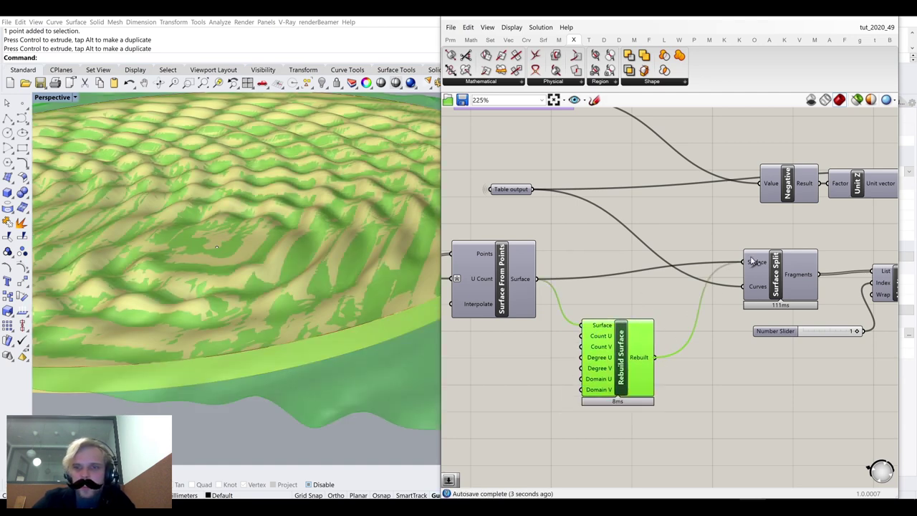
left_click(617, 283)
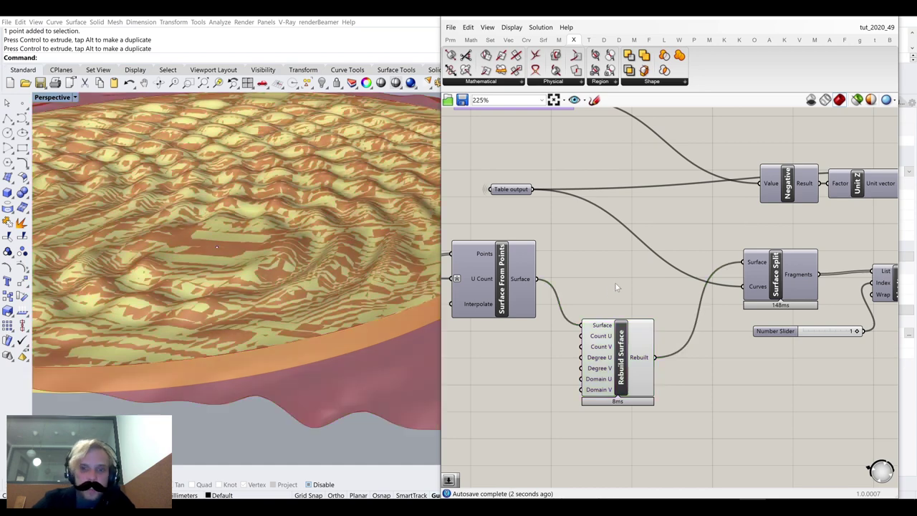
Turn off the preview of the Rebuild Surface component
left_click(621, 373)
middle_click(623, 366)
left_click(656, 324)
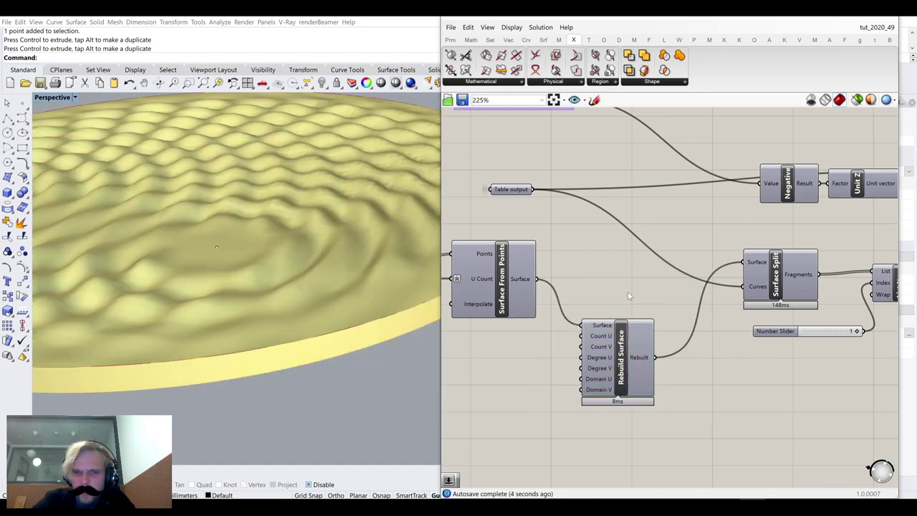
left_click(632, 367)
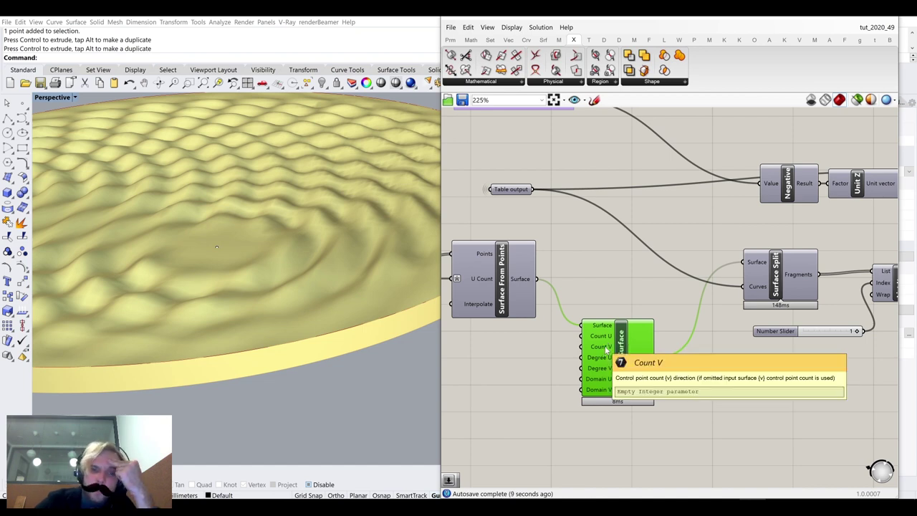
Add a Number Slider with the value 100, connect it to Rebuild Surface's Count U and Count V inputs and place it beside them
right_click_drag(539, 373, 617, 337)
double_click(582, 337)
type("100")
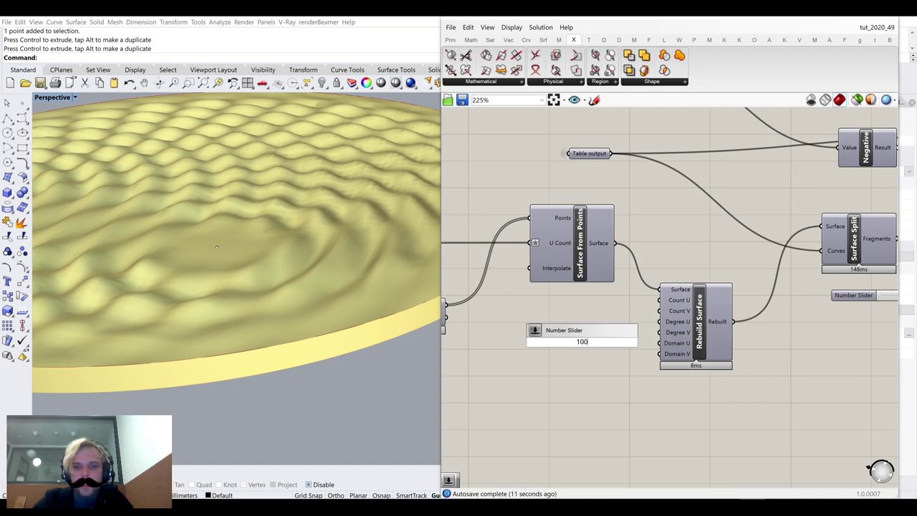
key("Return")
scroll(614, 343, "up", 3)
left_click_drag(655, 343, 623, 282)
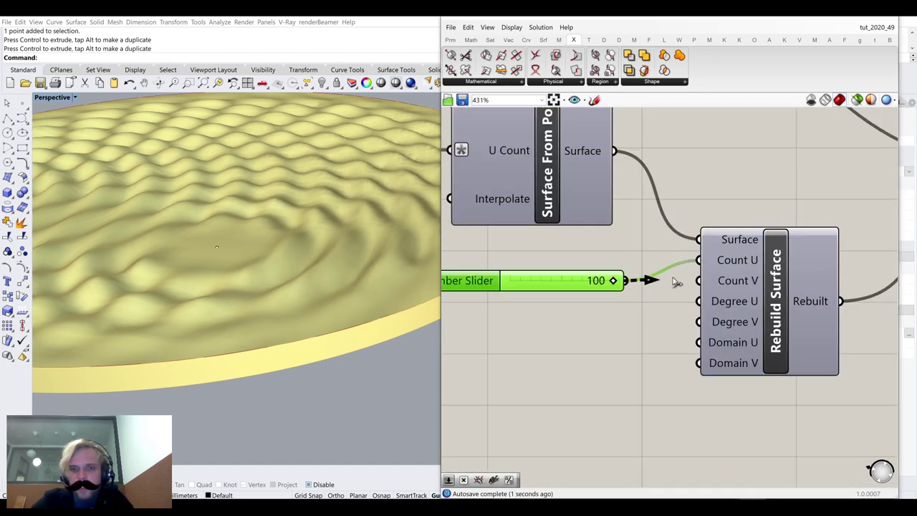
left_click_drag(696, 280, 697, 280)
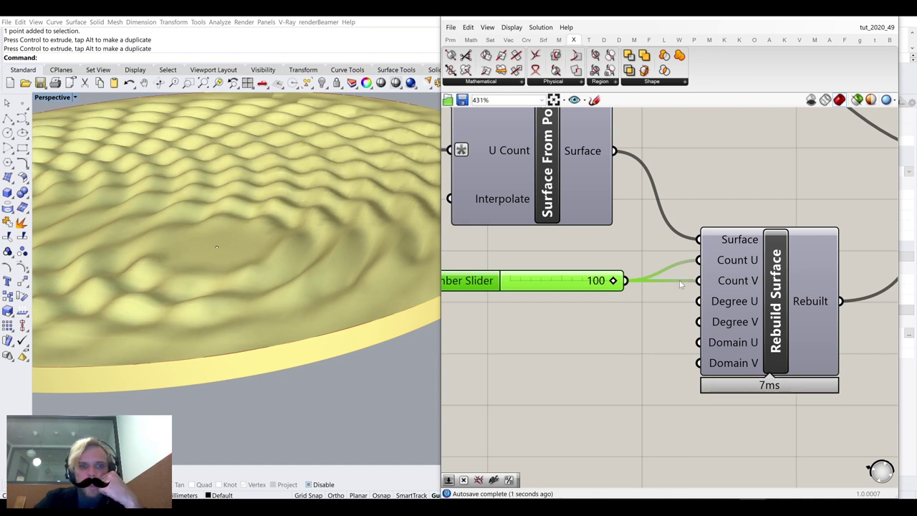
left_click_drag(590, 285, 611, 273)
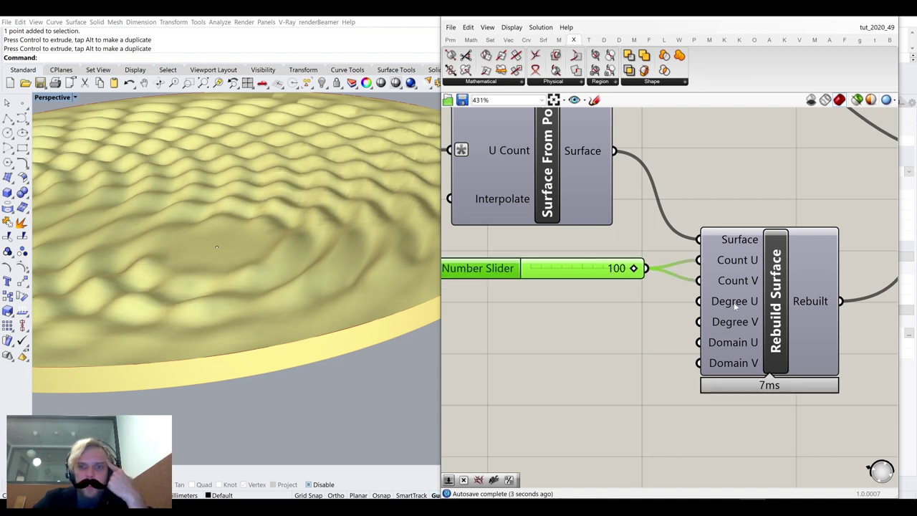
Compare Rebuild Surface's count and degree inputs with the Number Slider that controls Divide Surface's U and V counts
mouse_move(720, 303)
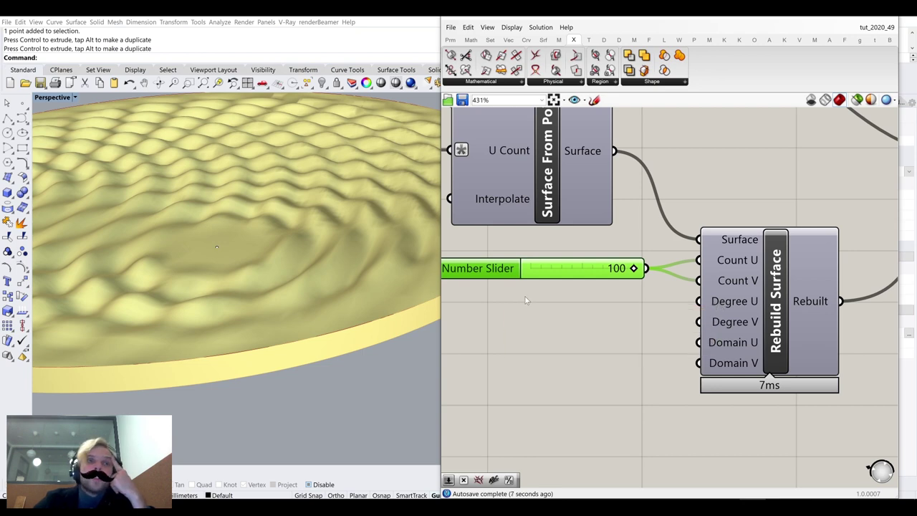
scroll(525, 301, "down", 5)
scroll(651, 274, "up", 3)
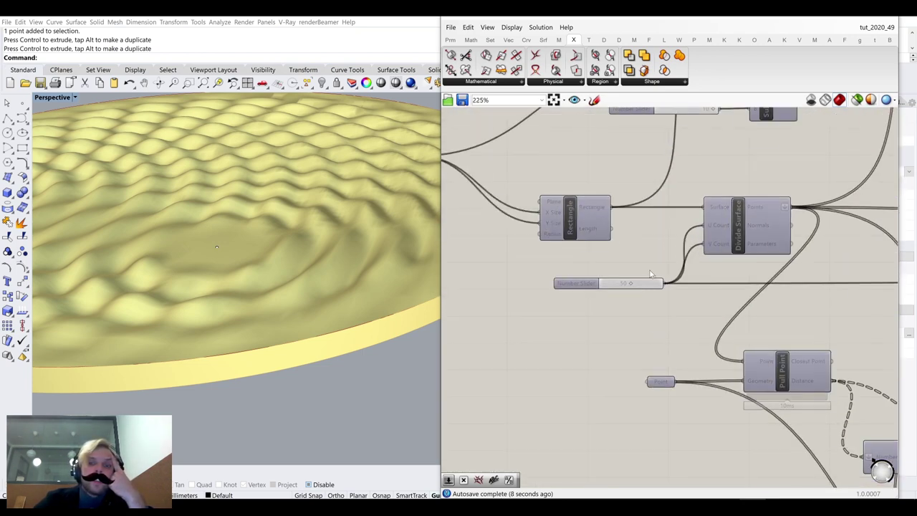
scroll(651, 274, "up", 3)
scroll(643, 287, "down", 6)
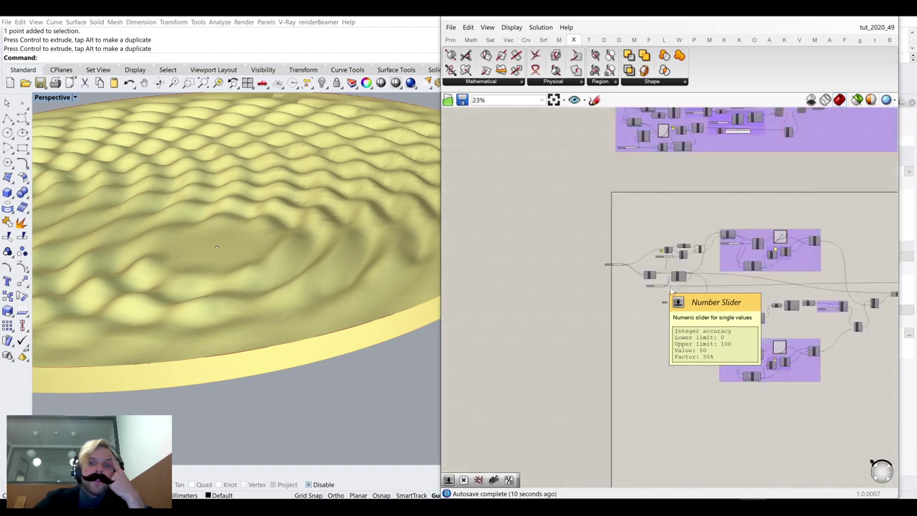
scroll(640, 289, "up", 3)
scroll(640, 288, "up", 1)
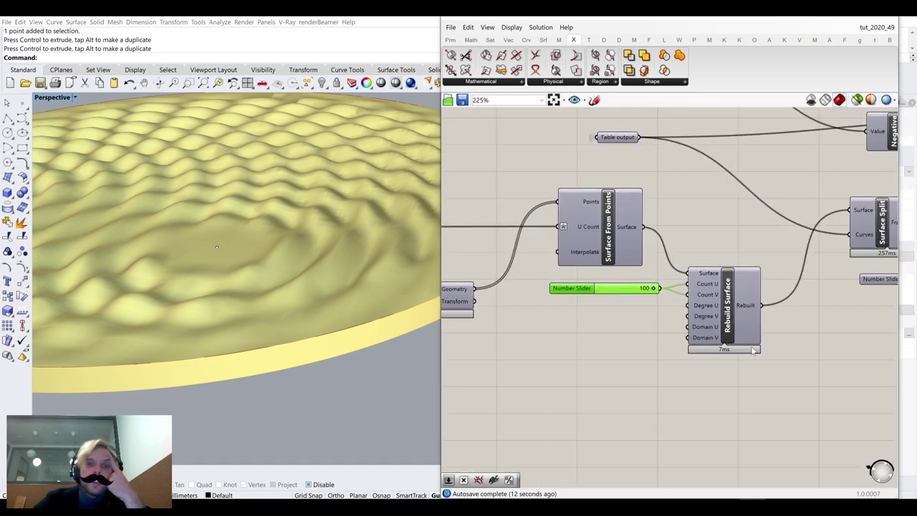
mouse_move(694, 347)
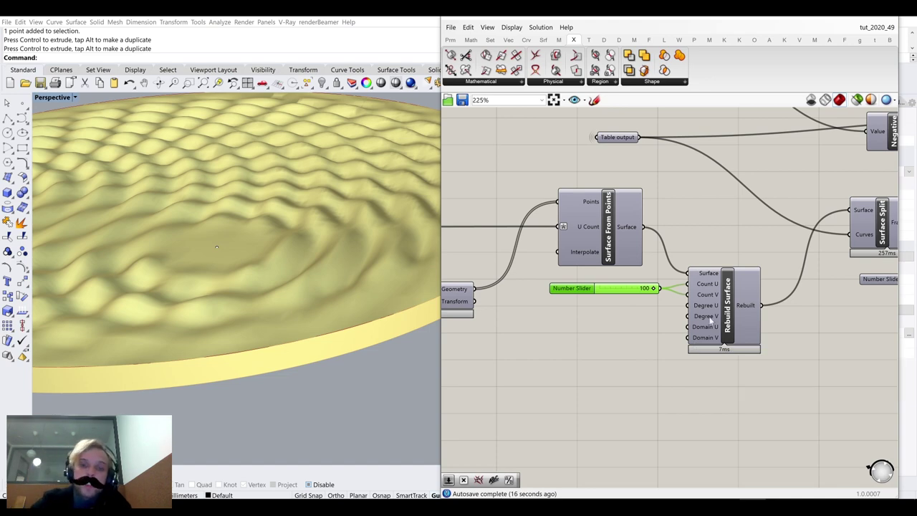
Set the Number Slider feeding Divide Surface's U Count and V Count to 100
scroll(667, 287, "down", 5)
scroll(650, 246, "up", 4)
scroll(630, 248, "up", 3)
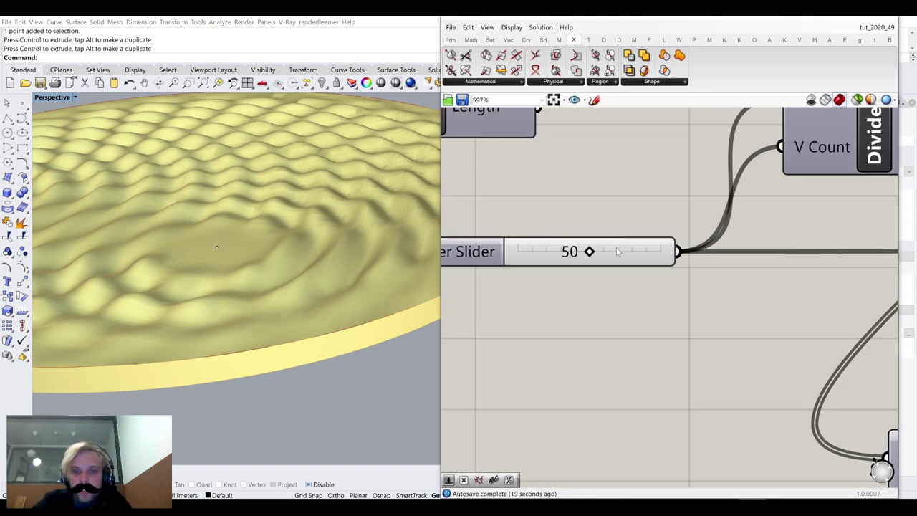
double_click(618, 251)
left_click(611, 306)
double_click(539, 255)
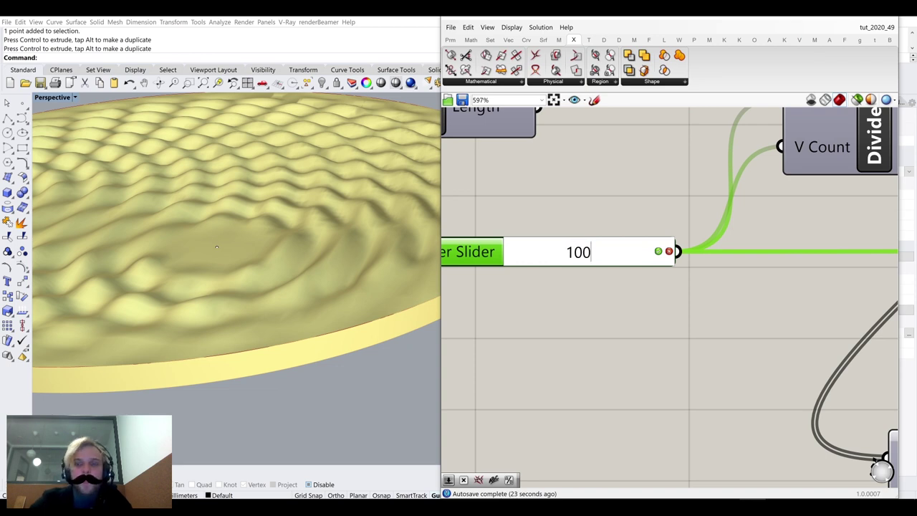
key("Return")
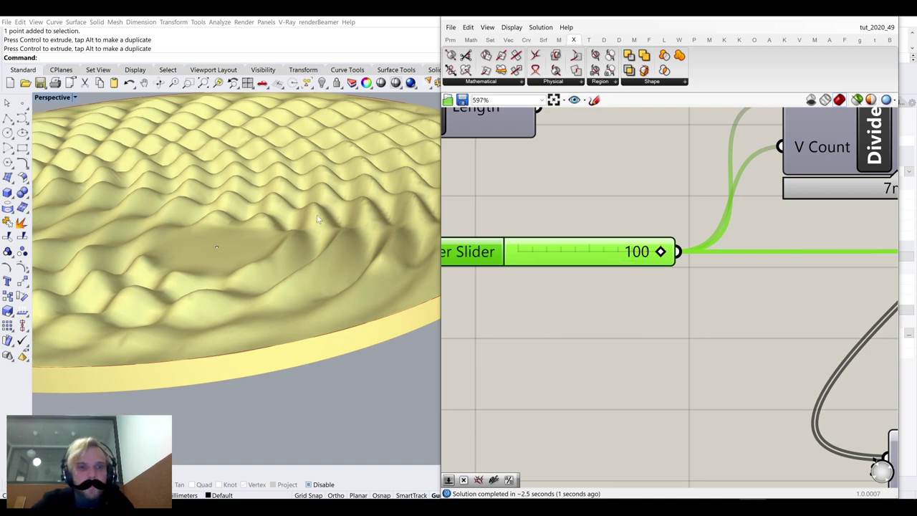
right_click_drag(319, 220, 262, 177)
scroll(565, 306, "down", 4)
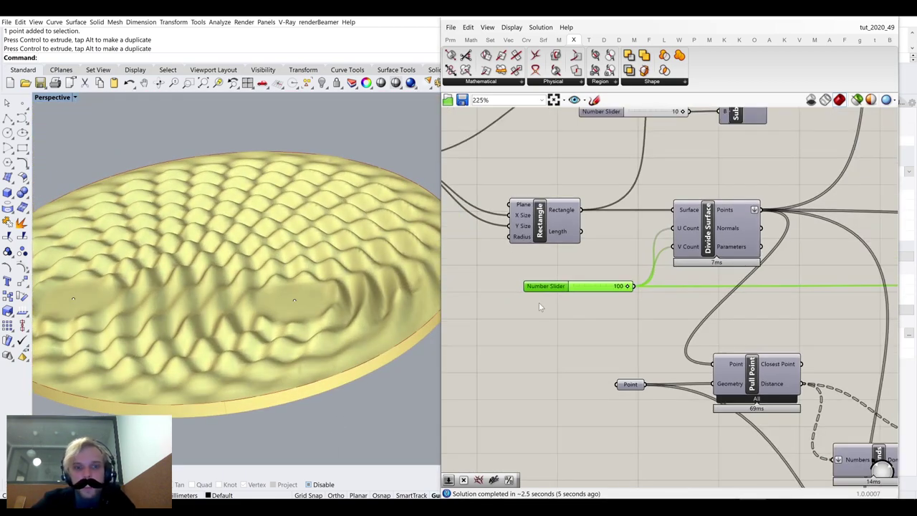
Set the Number Slider feeding Rebuild Surface's Count U and Count V to 50
scroll(663, 290, "down", 5)
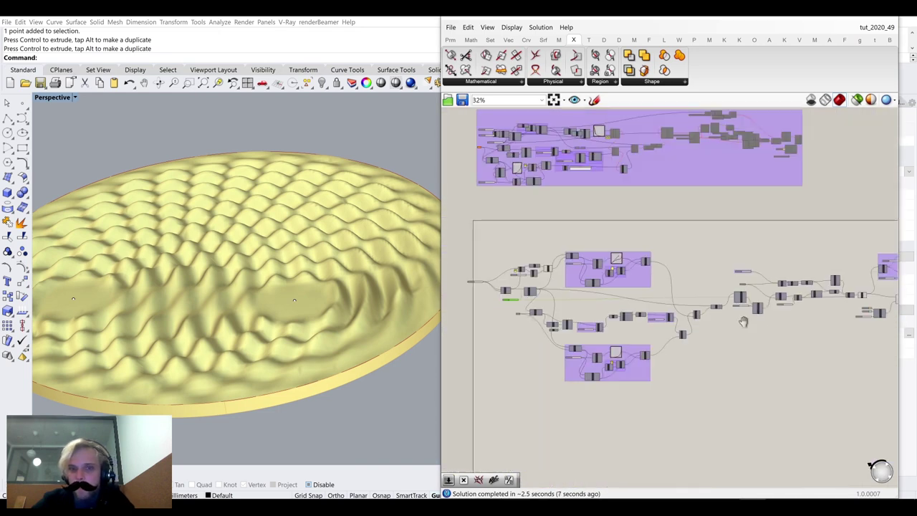
scroll(621, 282, "up", 9)
double_click(628, 271)
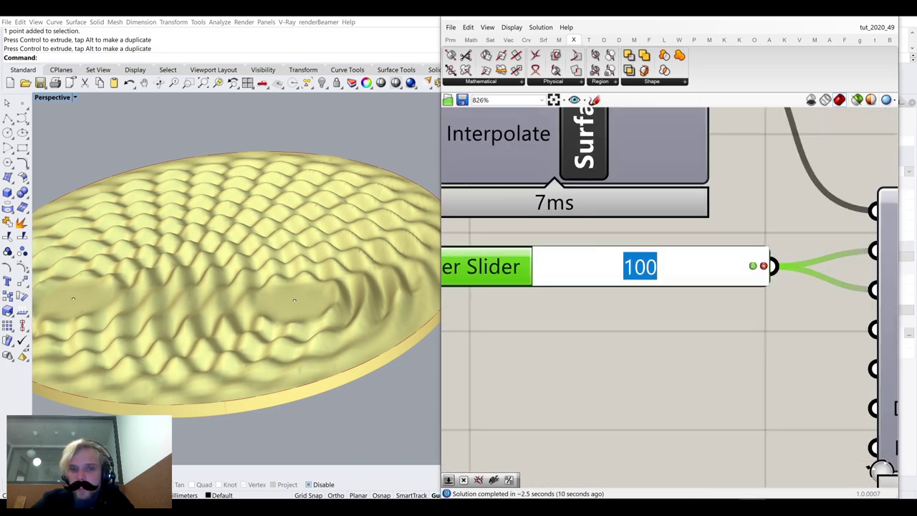
type("50")
key("Return")
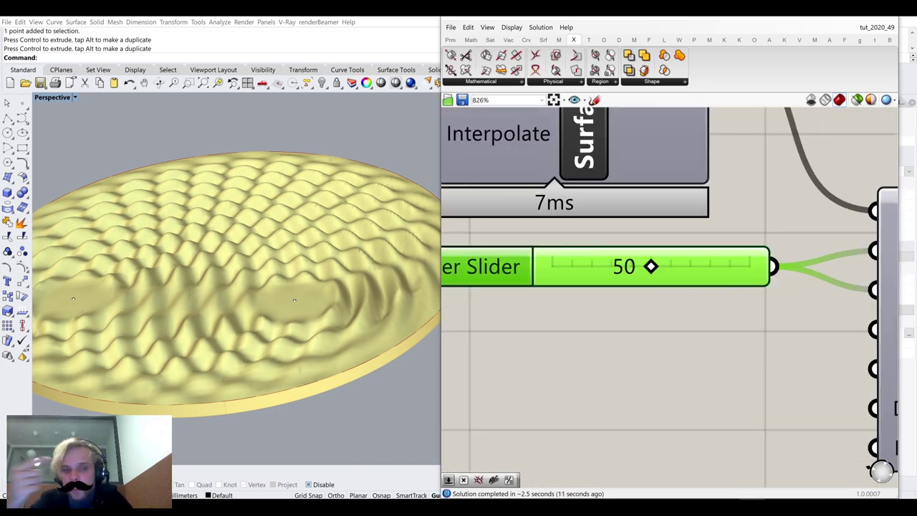
right_click_drag(262, 243, 293, 290)
scroll(254, 303, "up", 10)
scroll(311, 311, "down", 3)
scroll(242, 252, "down", 6)
right_click_drag(253, 259, 210, 246)
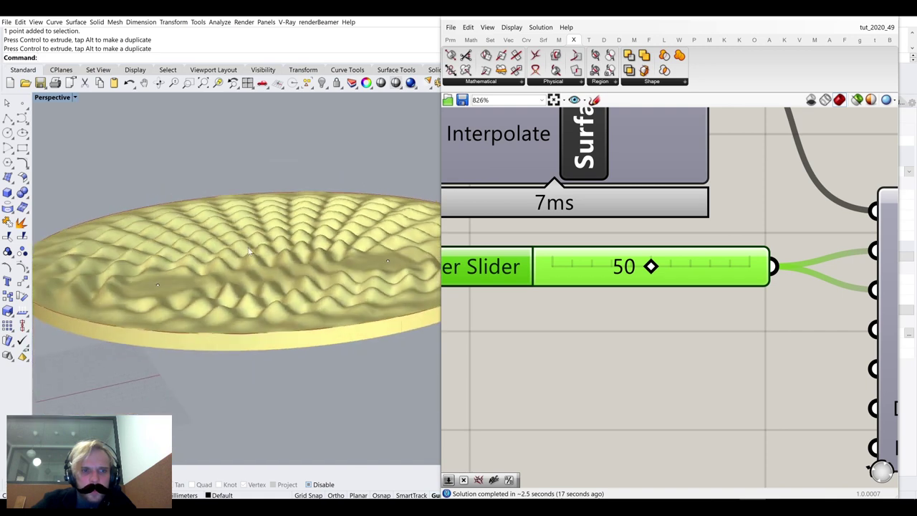
scroll(210, 246, "up", 7)
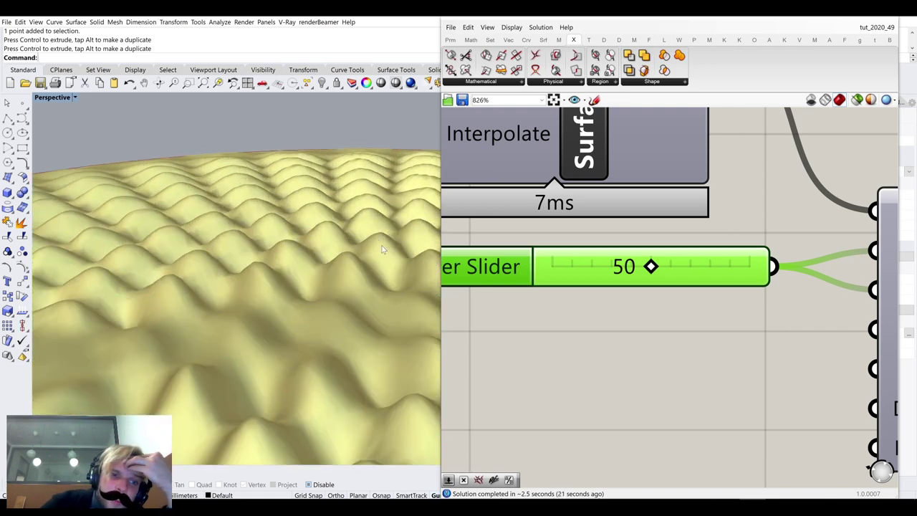
Delete Rebuild Surface and its Number Slider, and connect Surface From Points' output directly to Surface Split's Surface input
scroll(584, 267, "down", 5)
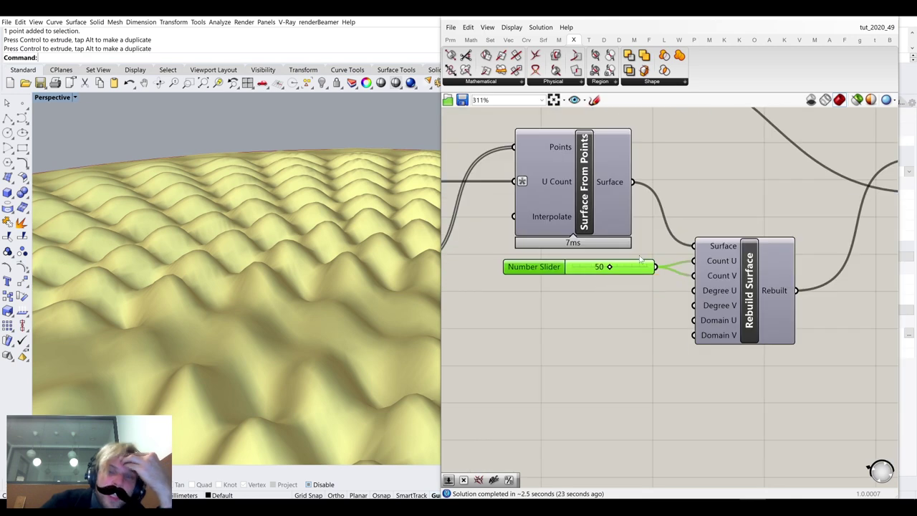
right_click_drag(770, 356, 734, 391)
left_click_drag(750, 414, 564, 299)
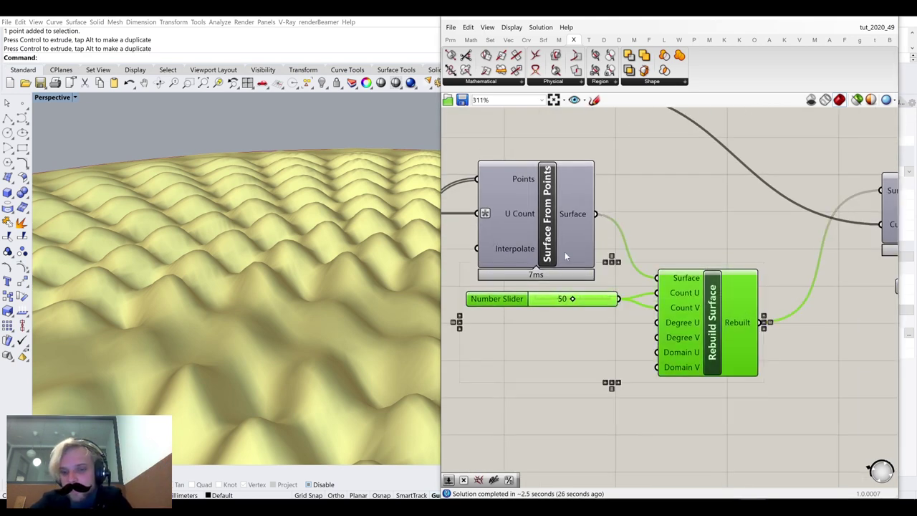
key("Delete")
right_click_drag(617, 205, 551, 252)
left_click_drag(536, 262, 822, 238)
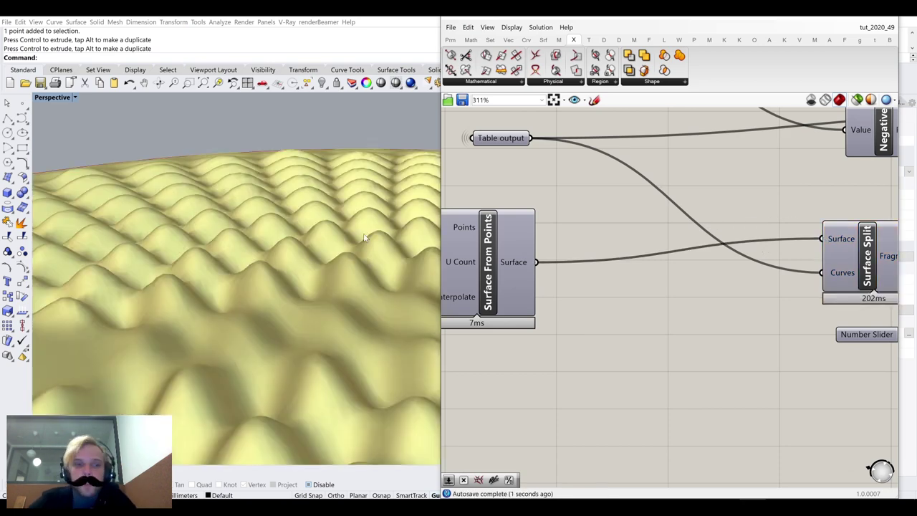
scroll(366, 237, "down", 6)
mouse_move(315, 197)
right_mouse_down()
mouse_move(294, 251)
mouse_move(272, 240)
mouse_move(283, 193)
right_mouse_up()
scroll(272, 251, "up", 6)
right_click_drag(341, 115, 275, 221)
scroll(702, 271, "down", 9)
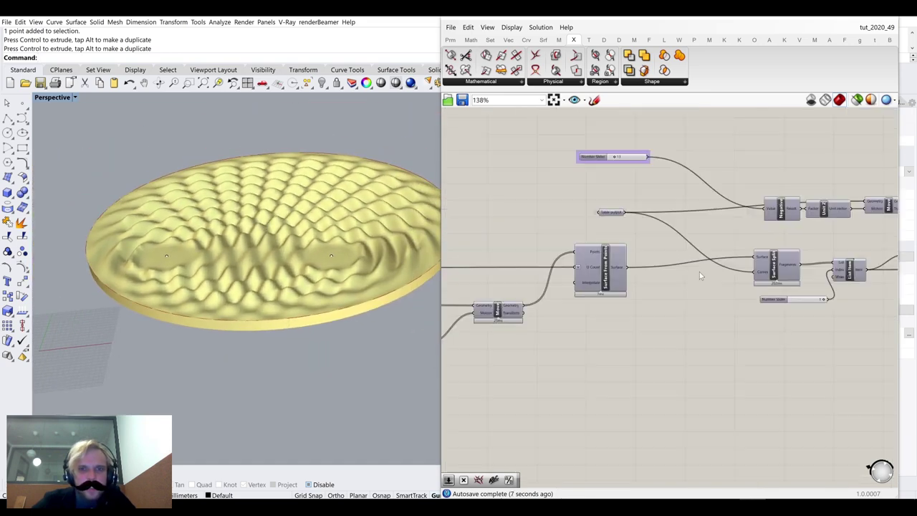
Set the Number Slider in the Wave aggresiveness group to 3 and inspect the wave surface up close
right_click_drag(661, 242, 810, 183)
scroll(662, 245, "up", 4)
scroll(662, 244, "up", 4)
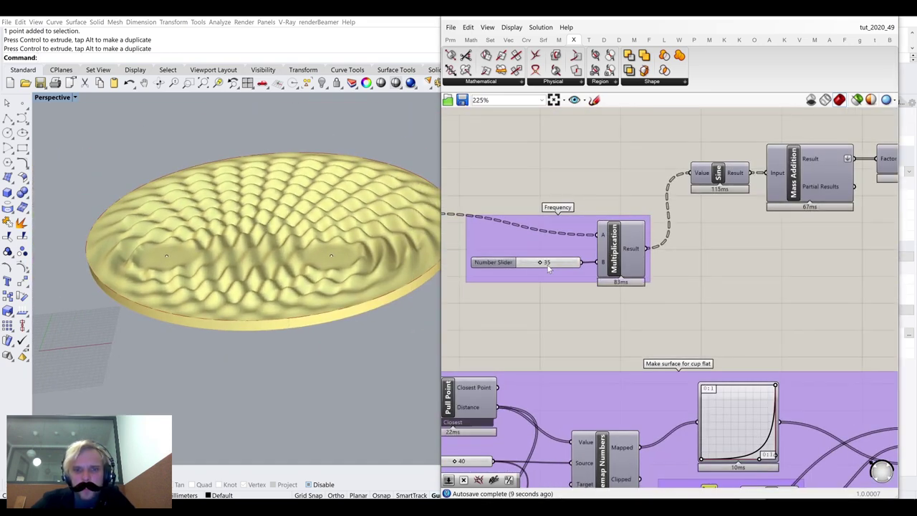
right_click_drag(722, 231, 351, 225)
scroll(717, 215, "up", 5)
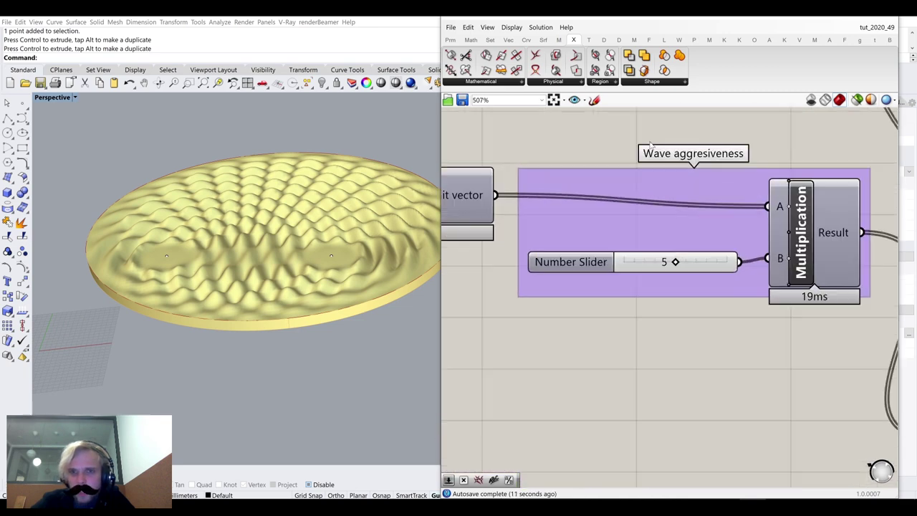
right_click_drag(674, 321, 563, 283)
scroll(562, 283, "up", 3)
double_click(545, 268)
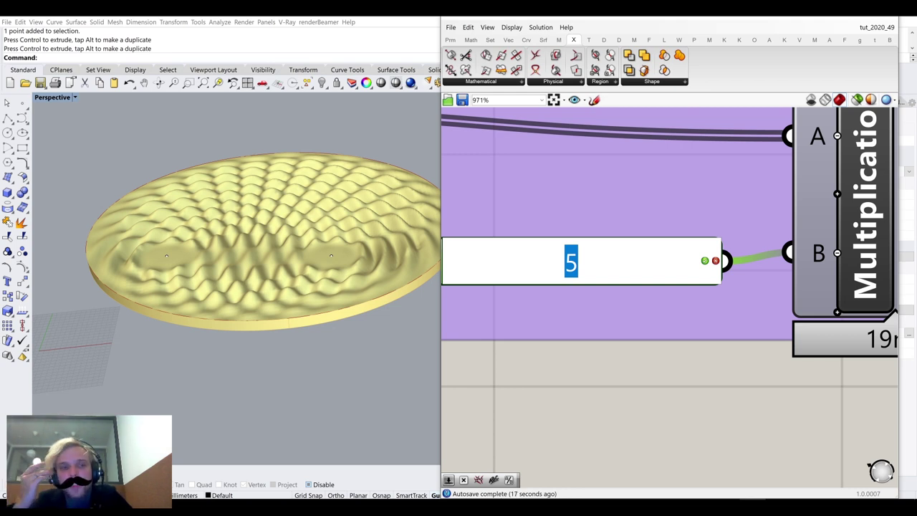
type("3")
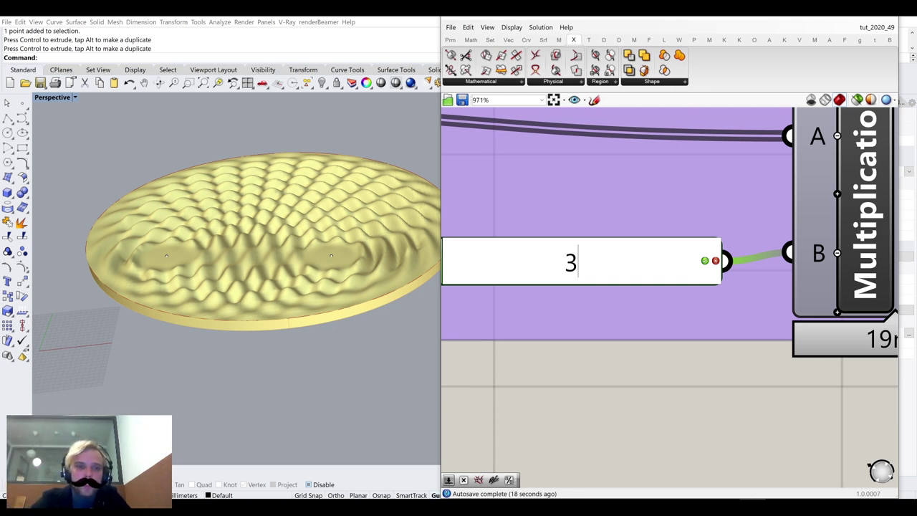
key("Return")
left_click(554, 380)
right_click_drag(339, 287, 344, 322)
scroll(282, 250, "up", 8)
right_click_drag(283, 250, 260, 223)
Set the Number Slider in the Frequency group to 50
scroll(548, 249, "down", 5)
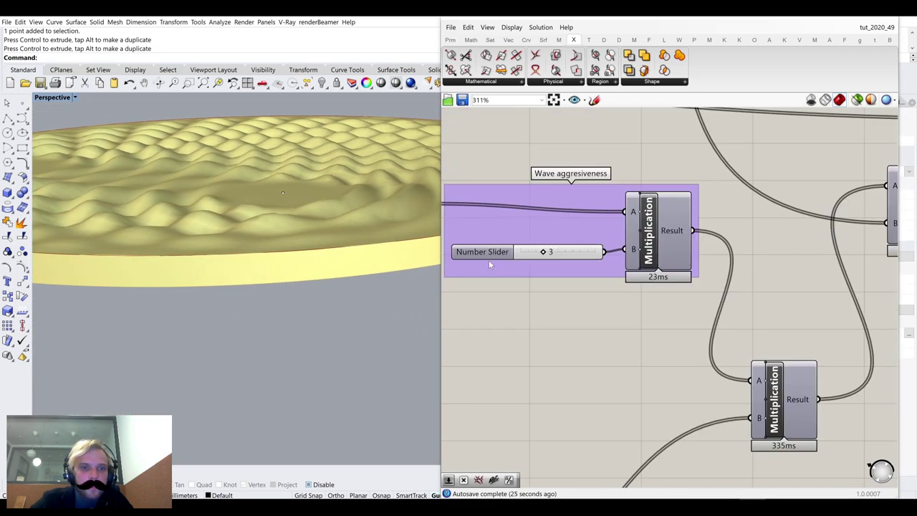
right_click_drag(490, 265, 657, 275)
right_click_drag(526, 260, 711, 272)
right_click_drag(581, 287, 892, 236)
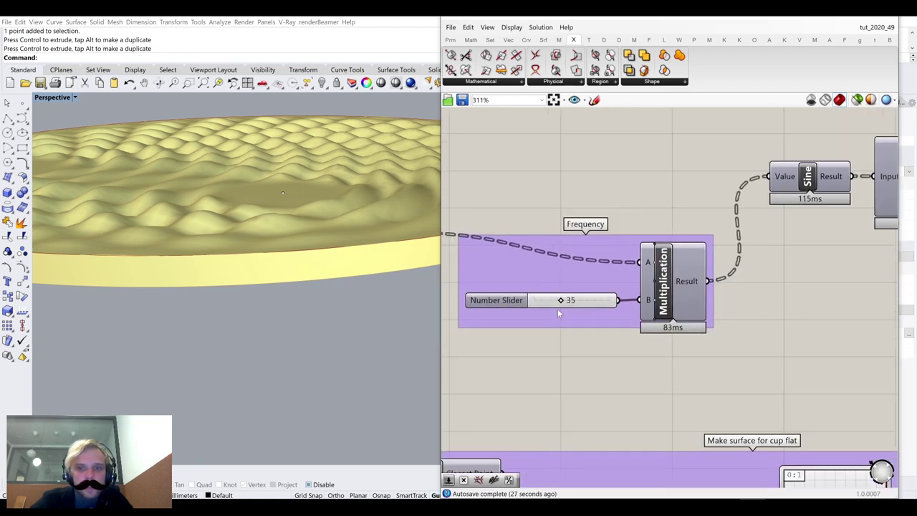
scroll(559, 313, "up", 2)
double_click(558, 302)
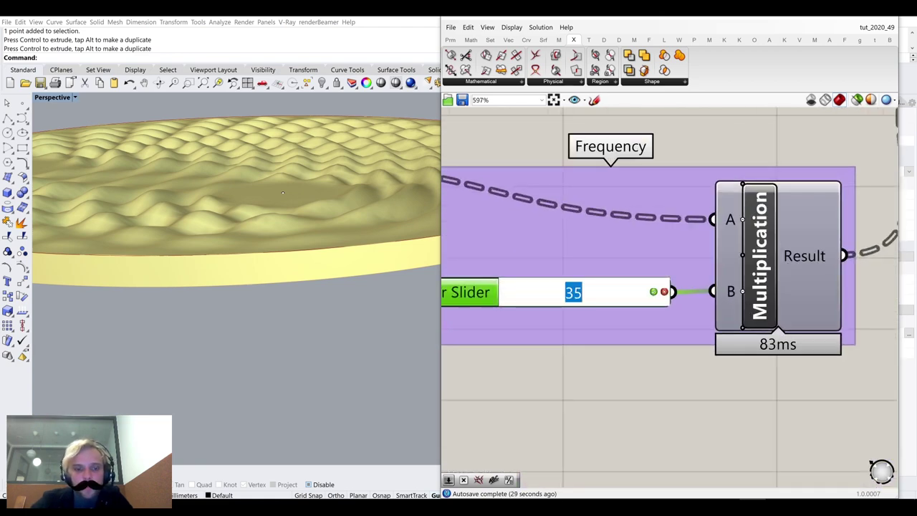
type("50")
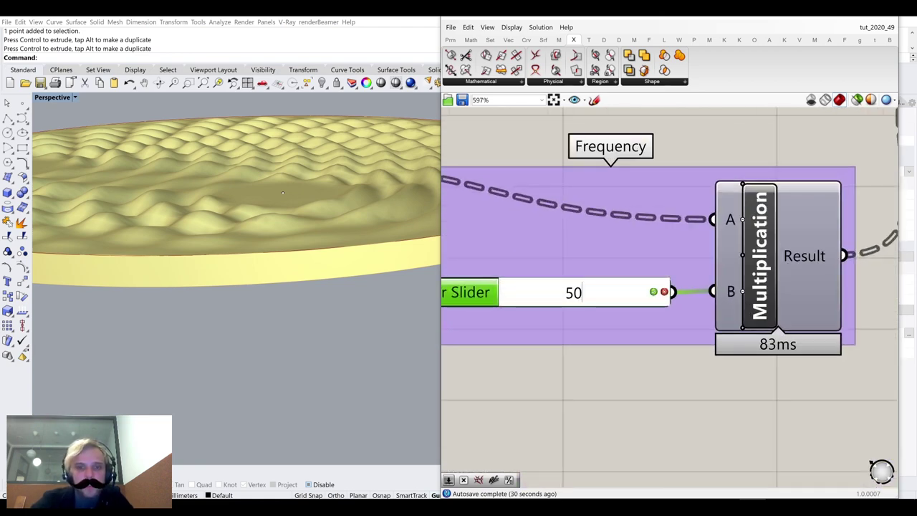
key("Return")
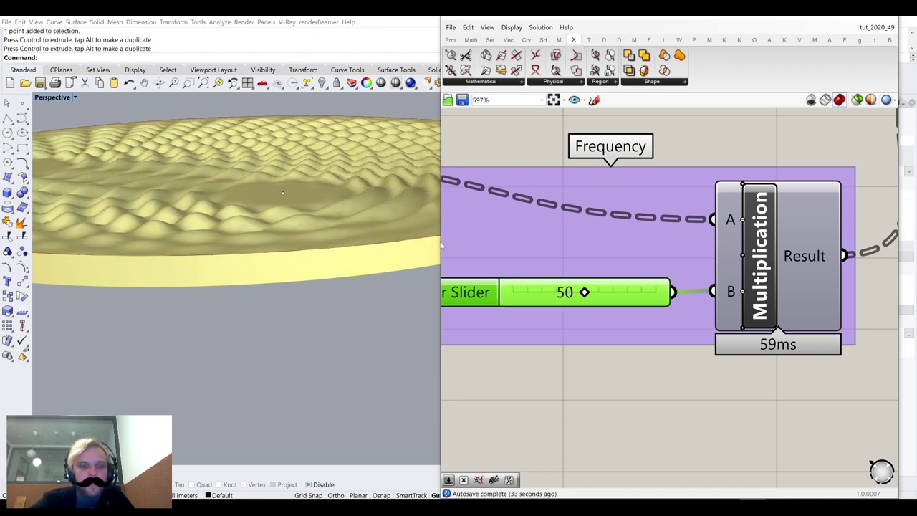
right_click_drag(313, 141, 305, 161)
Set the Number Slider in the Wave aggresiveness group to 2
scroll(608, 246, "down", 4)
right_click_drag(893, 227, 507, 252)
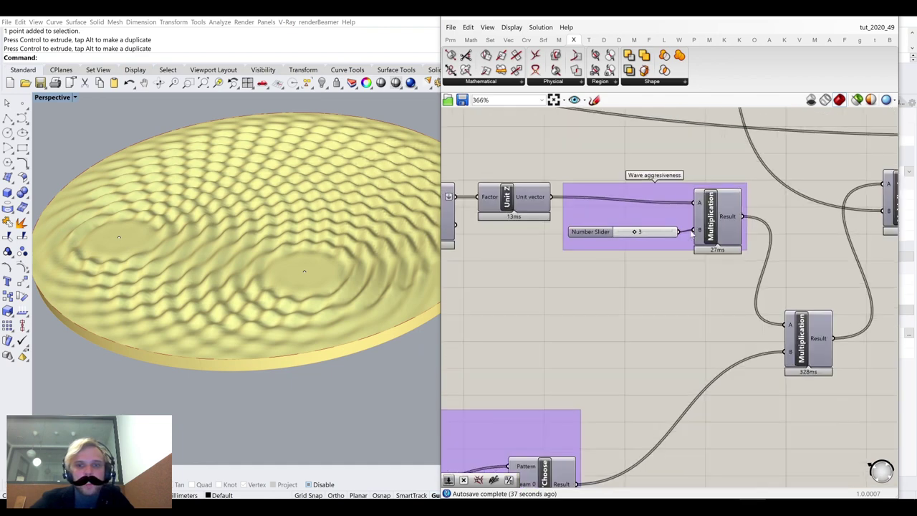
scroll(666, 233, "up", 6)
double_click(598, 235)
type("2")
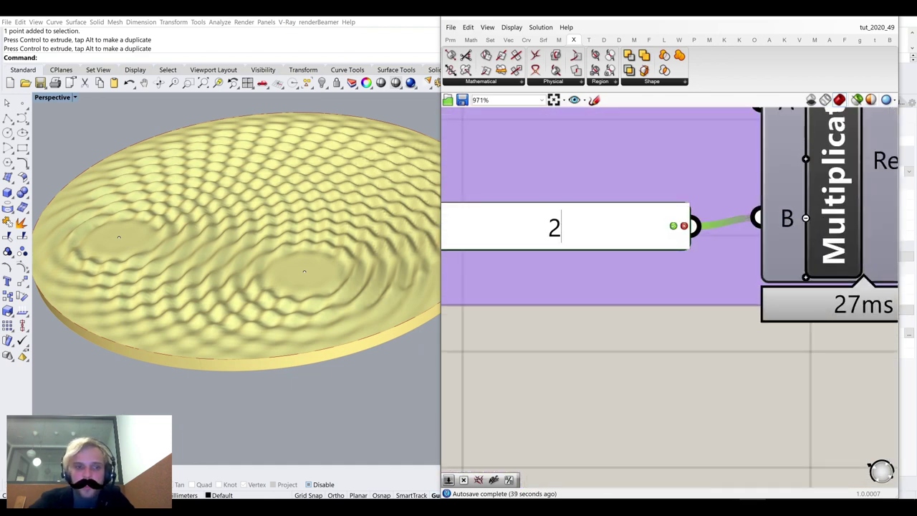
key("Return")
right_click_drag(301, 304, 311, 299)
right_click_drag(216, 295, 212, 314)
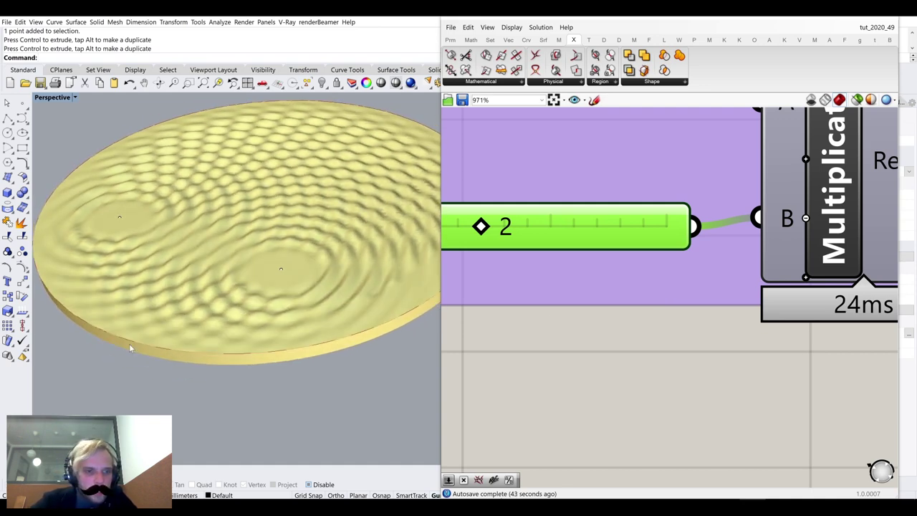
scroll(148, 339, "up", 6)
scroll(150, 338, "down", 10)
right_click_drag(150, 338, 188, 311)
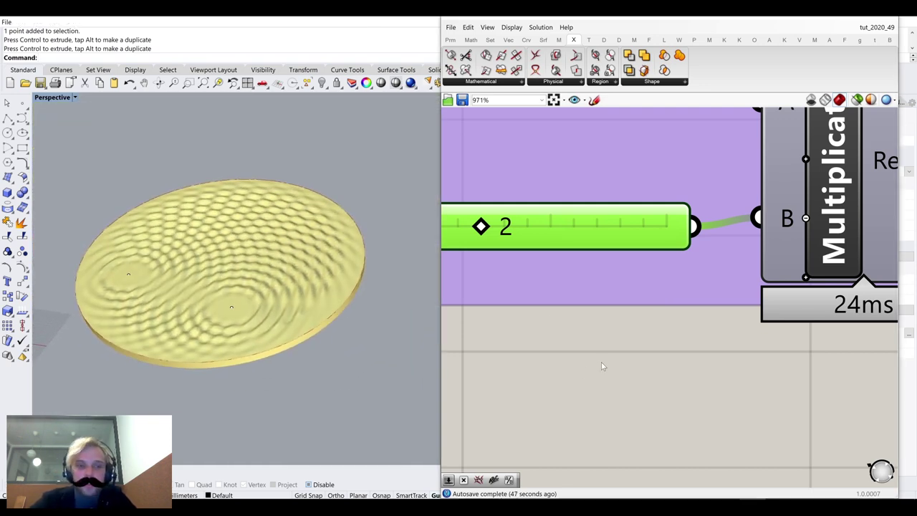
Check the table's overall thickness in the panel connected to the Distance component
scroll(602, 359, "down", 10)
right_click_drag(662, 288, 522, 314)
right_click_drag(722, 301, 536, 297)
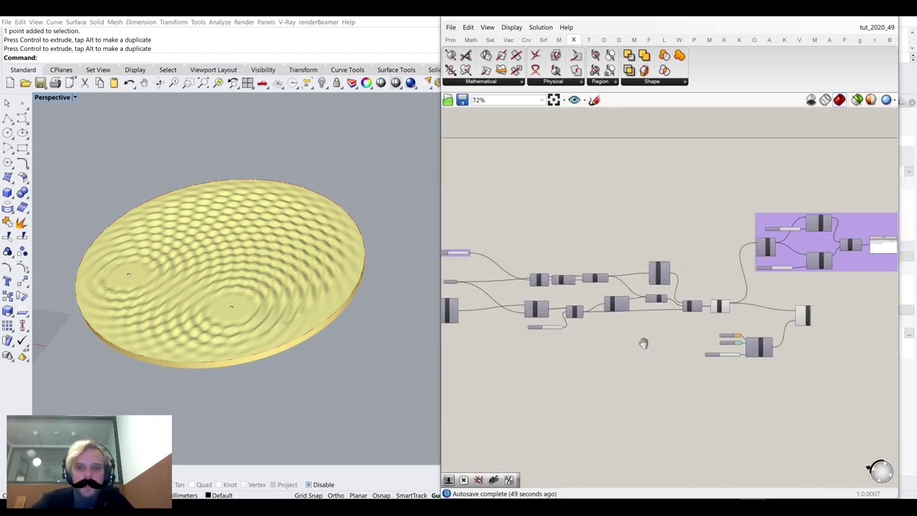
right_click_drag(643, 342, 451, 395)
scroll(616, 363, "up", 5)
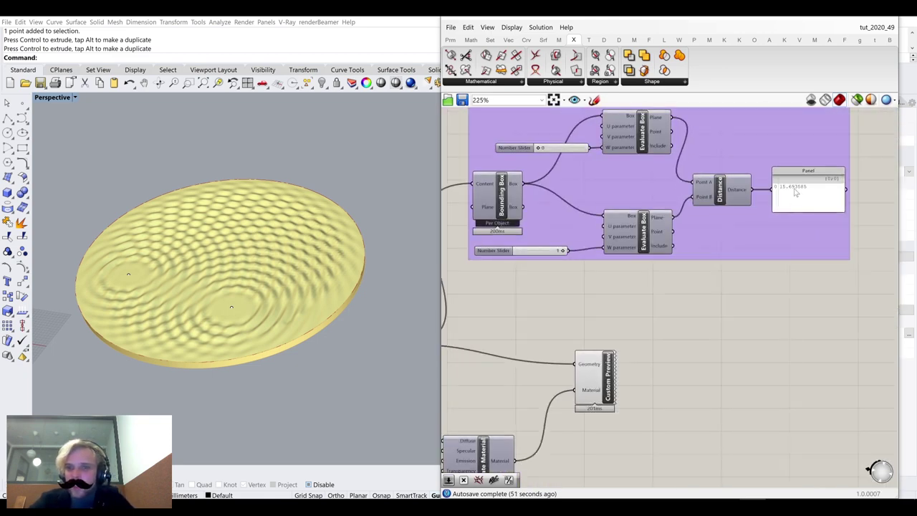
scroll(795, 192, "up", 6)
scroll(792, 195, "down", 8)
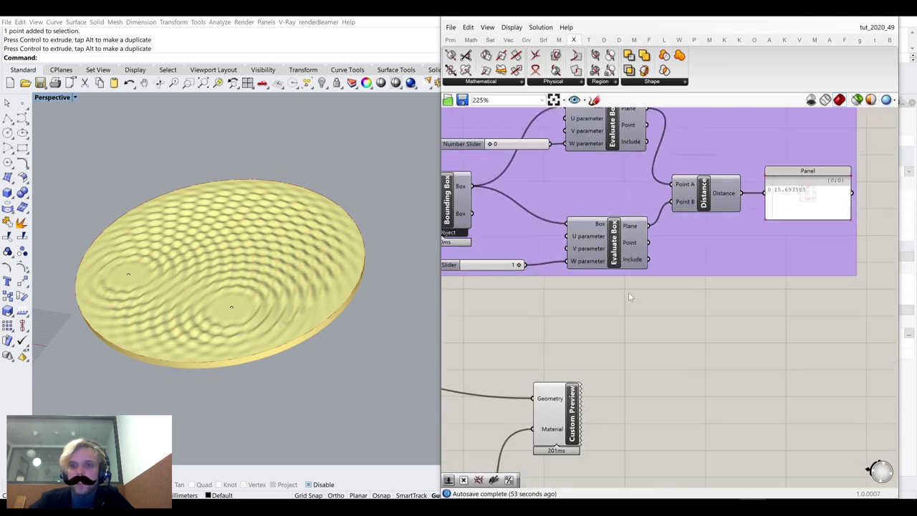
Set the table thickness Number Slider feeding the Negative component to 14
right_click_drag(631, 297, 845, 256)
right_click_drag(571, 285, 846, 229)
scroll(614, 263, "down", 2)
scroll(615, 264, "down", 2)
right_click_drag(615, 263, 788, 249)
scroll(550, 215, "up", 10)
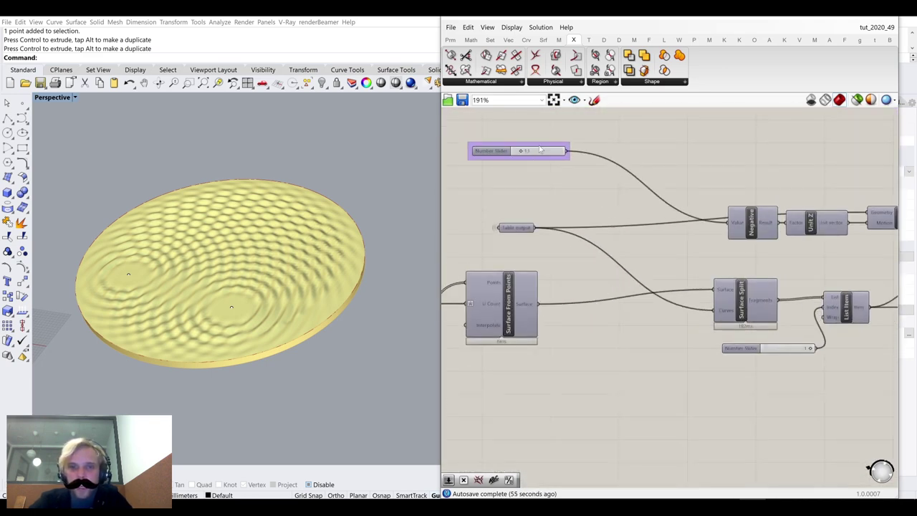
right_click_drag(531, 167, 574, 208)
double_click(574, 207)
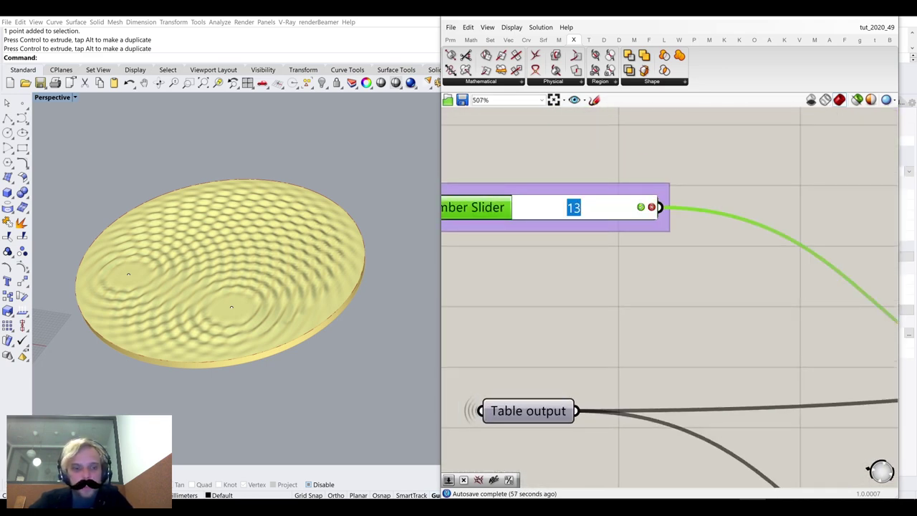
type("14")
key("Return")
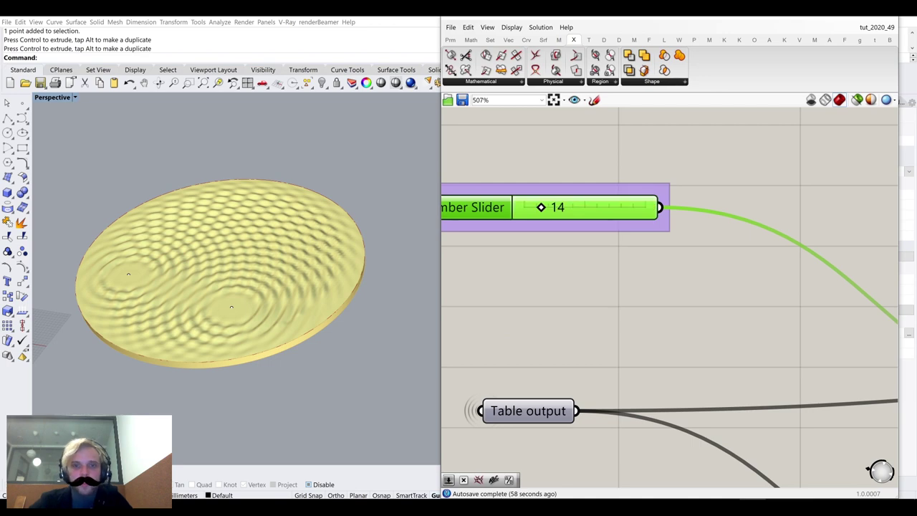
left_click(614, 292)
Check the table's thickness in the Distance panel again and examine the tabletop in the Perspective viewport
scroll(622, 293, "down", 11)
right_click_drag(844, 353, 670, 317)
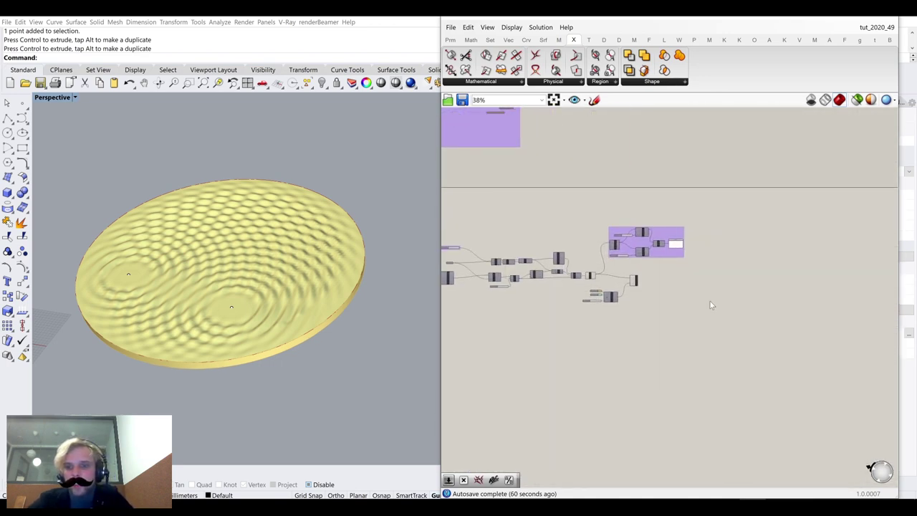
scroll(683, 263, "up", 4)
scroll(643, 195, "up", 8)
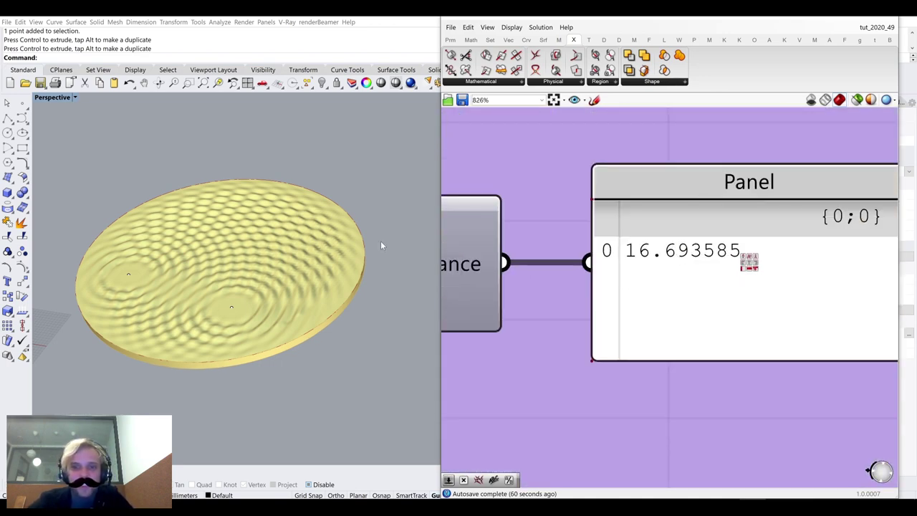
right_click_drag(220, 273, 279, 255)
right_click_drag(508, 257, 661, 254)
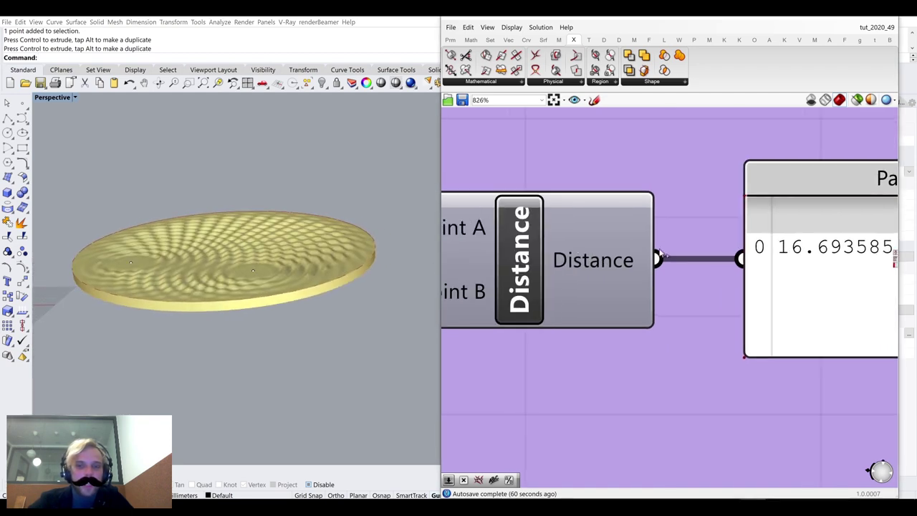
right_click_drag(205, 255, 252, 262, "shift")
scroll(231, 256, "up", 5)
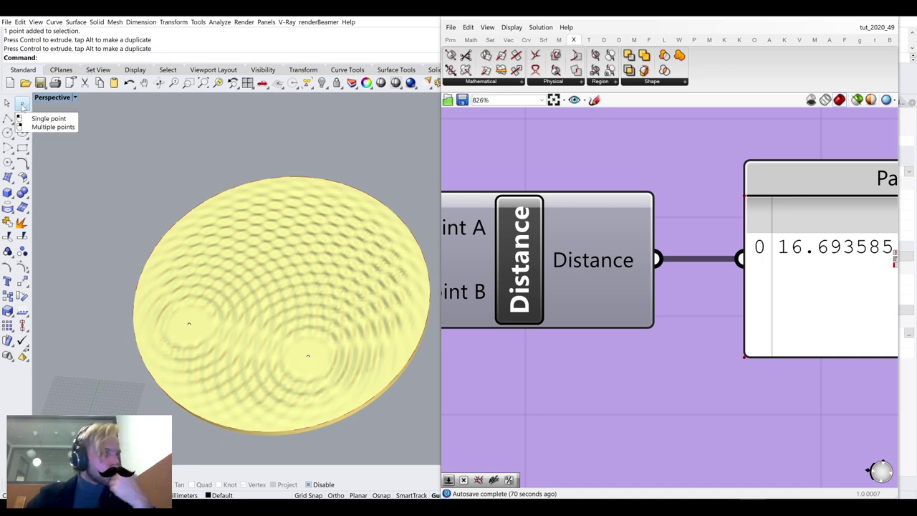
Delete the attractor point nearest the table's edge from the Rhino model
scroll(550, 315, "down", 10)
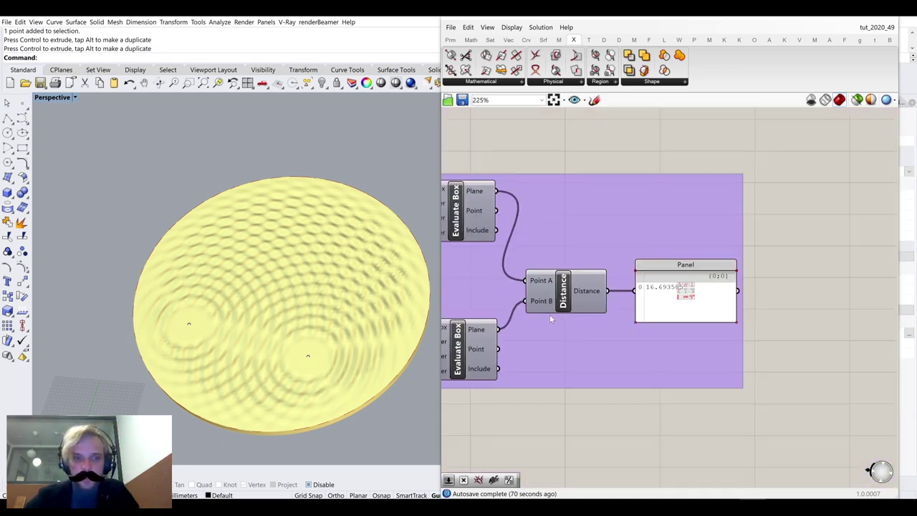
right_click_drag(574, 194, 682, 213)
scroll(656, 234, "up", 5)
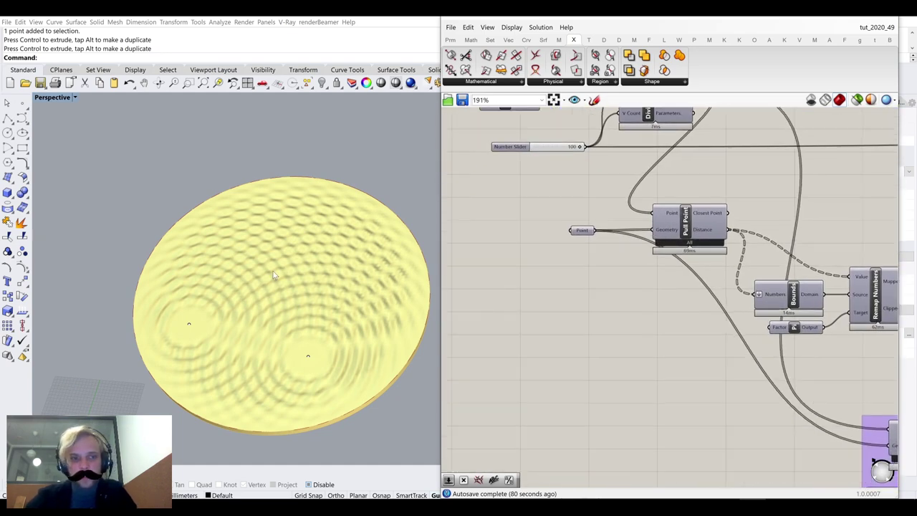
left_click(191, 324)
key("Delete")
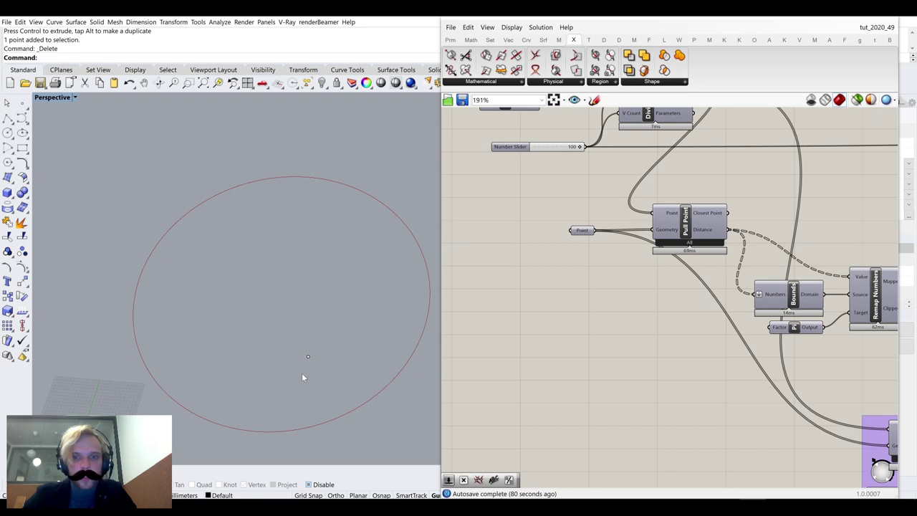
Place two additional points on the Rhino tabletop, one near its far edge and one near its left edge
right_click_drag(300, 349, 199, 256)
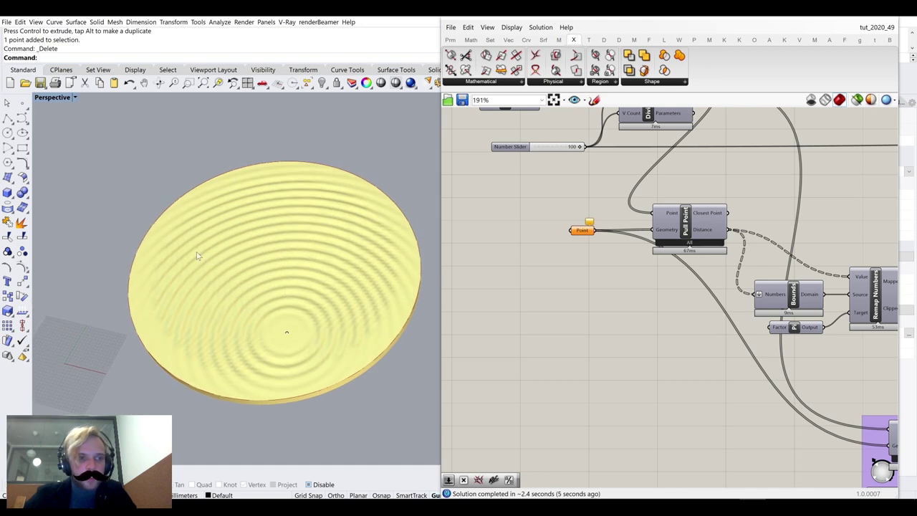
right_click(24, 104)
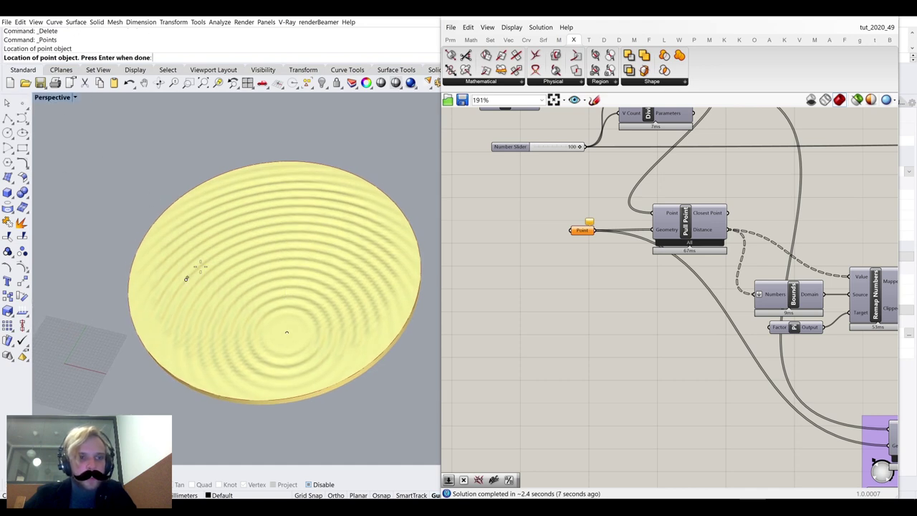
left_click(298, 204)
right_click(269, 215)
Reference all three Rhino attractor points as multiple points in the Point parameter feeding Pull Point
left_click_drag(269, 189, 328, 259)
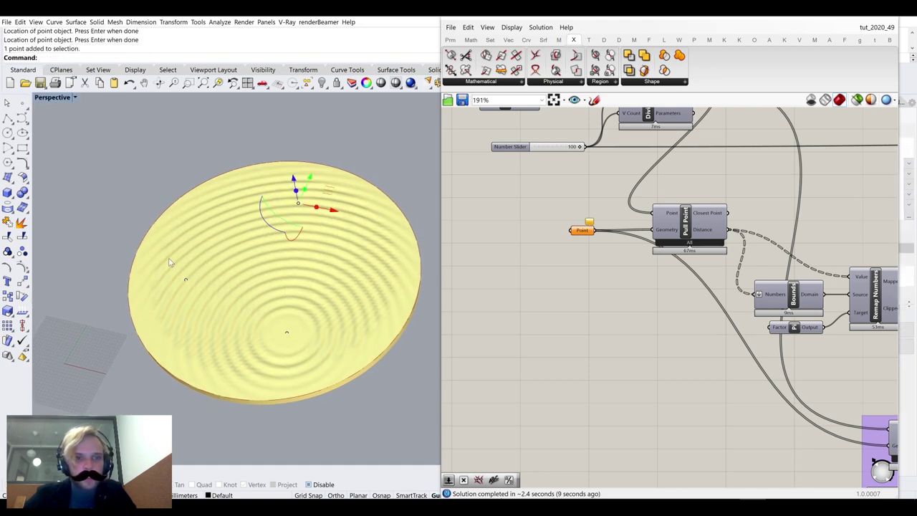
left_click_drag(168, 260, 209, 297, "shift")
left_click(287, 331, "shift")
right_click(582, 230)
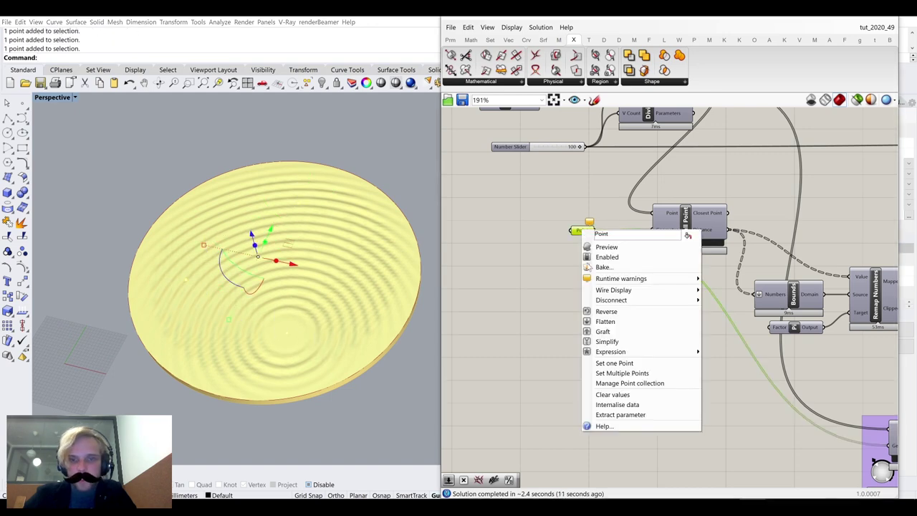
left_click(618, 373)
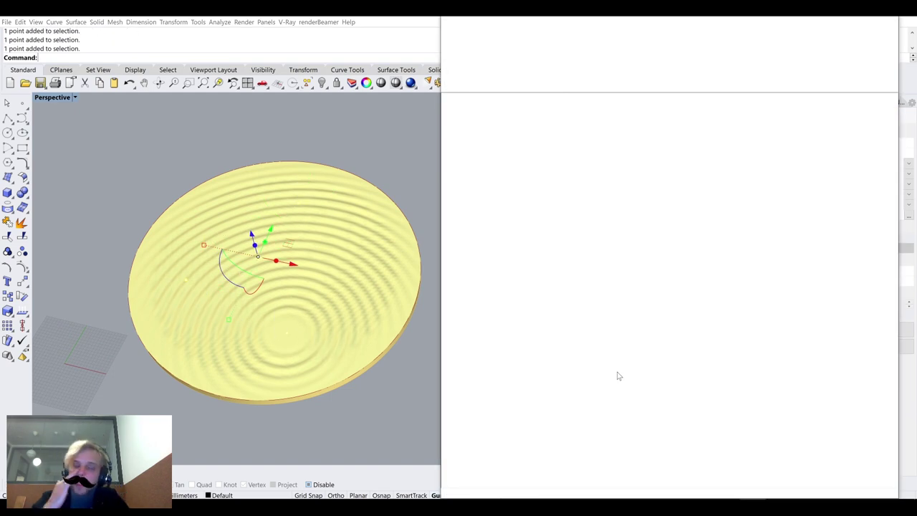
key("Return")
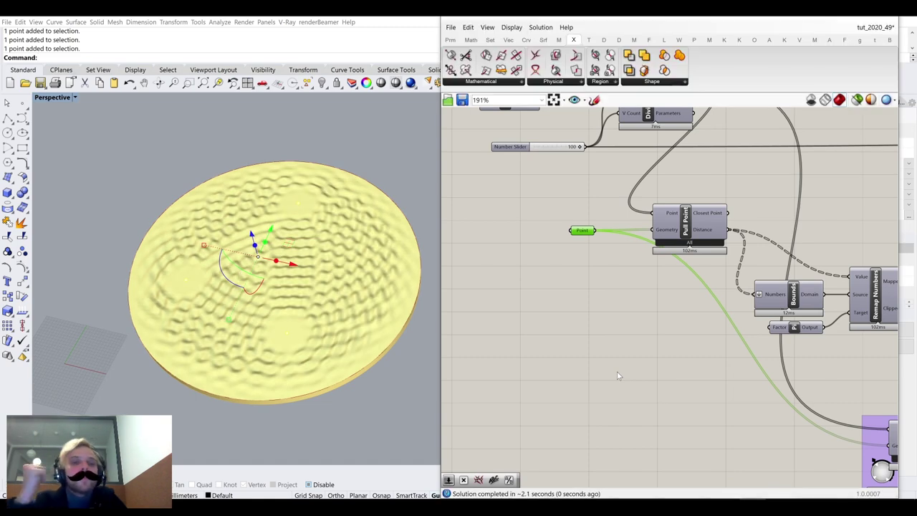
Move the far attractor point towards the table's right edge and then right beside the attractor point nearest the viewer
left_click(293, 265)
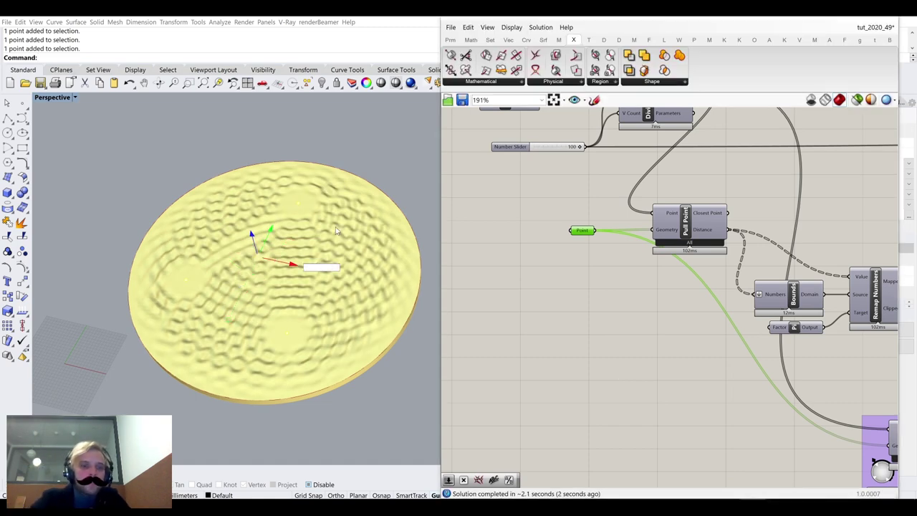
mouse_move(336, 230)
right_mouse_down()
mouse_move(317, 260)
mouse_move(334, 223)
right_mouse_up()
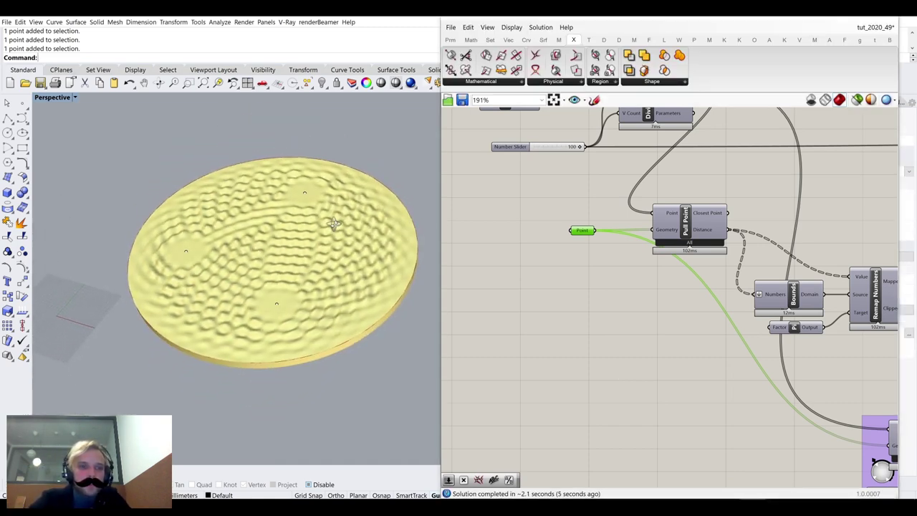
left_click(304, 193)
left_click_drag(336, 203, 389, 226)
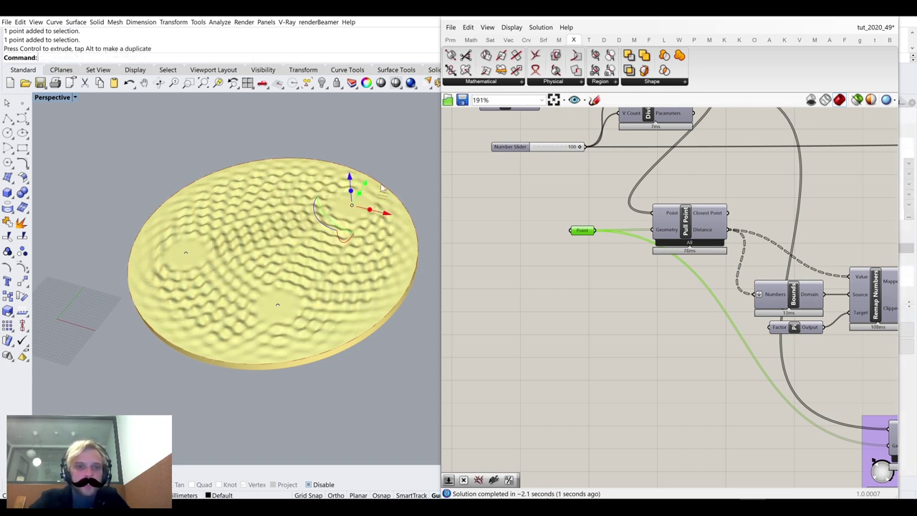
left_click_drag(365, 185, 287, 314)
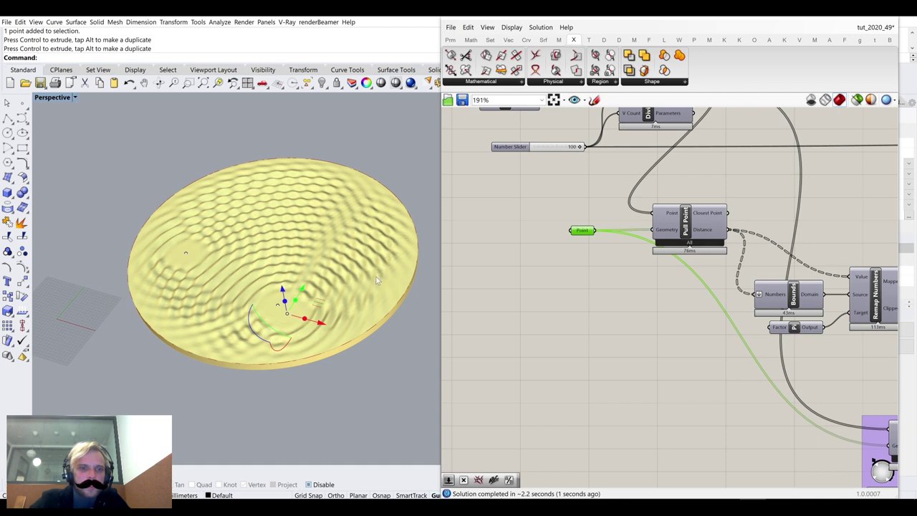
Delete the moved attractor point and reference the two remaining points in the Point parameter feeding Pull Point
left_click(288, 315)
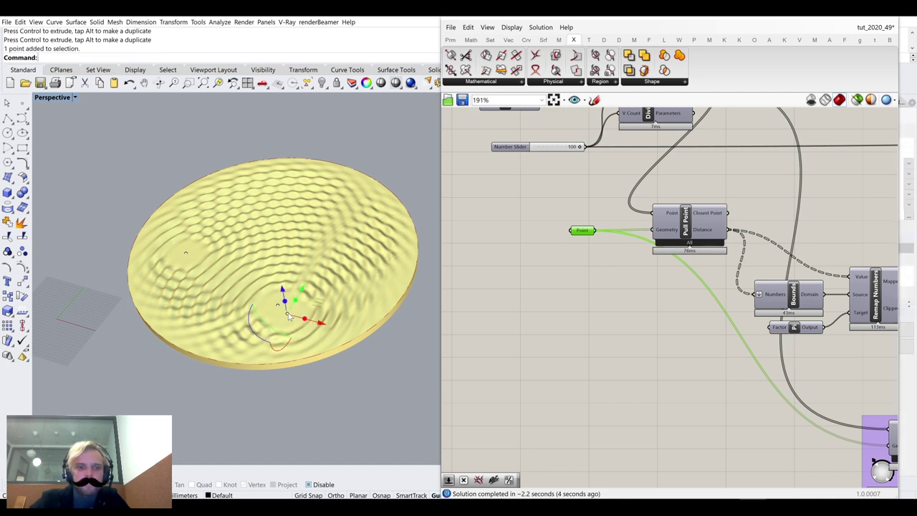
key("Delete")
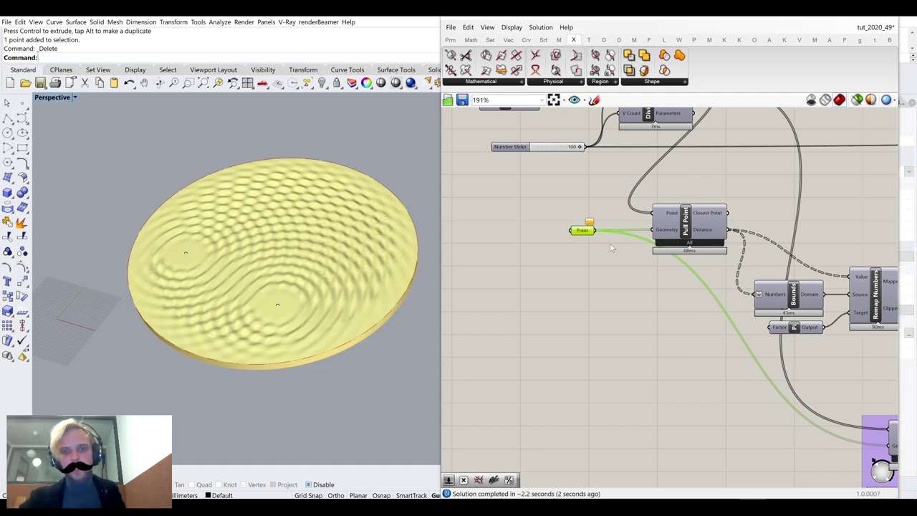
right_click(581, 230)
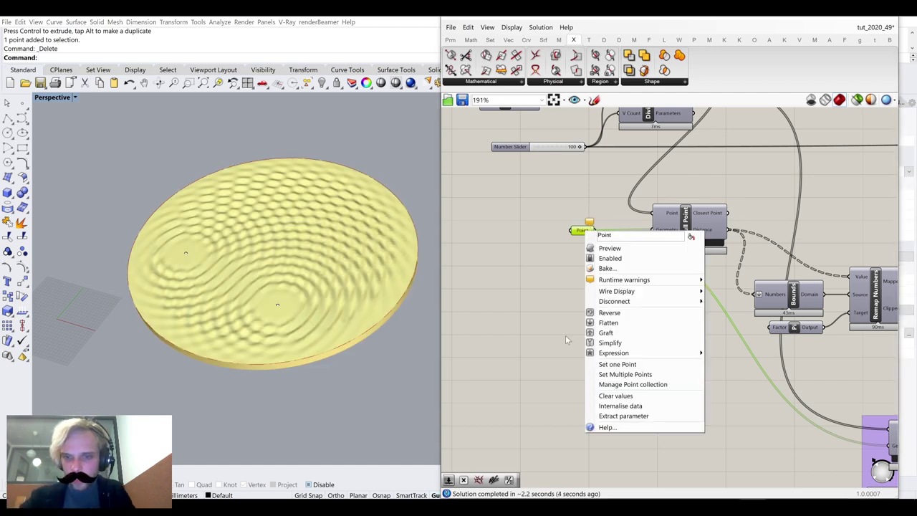
left_click(617, 374)
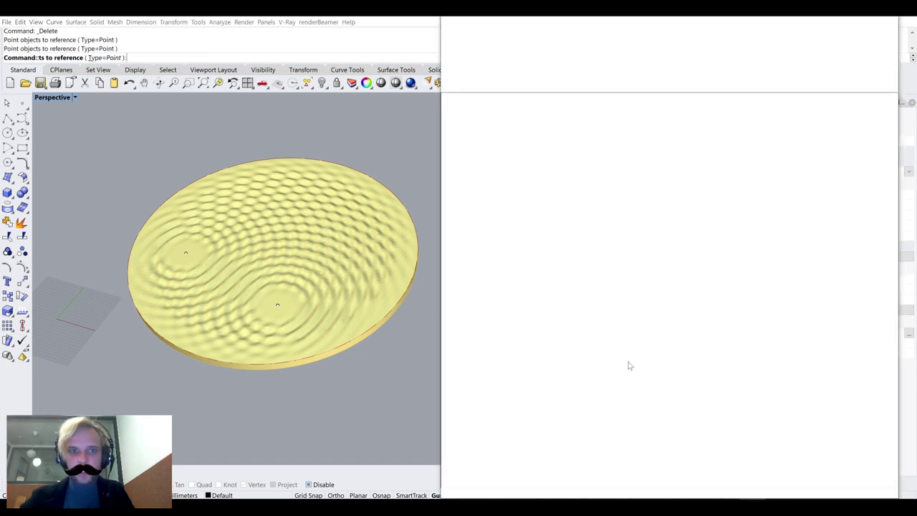
key("Return")
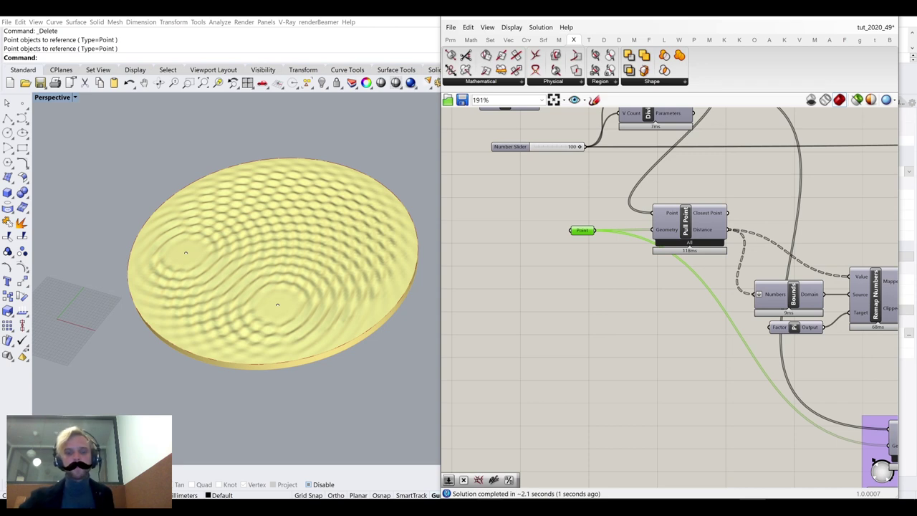